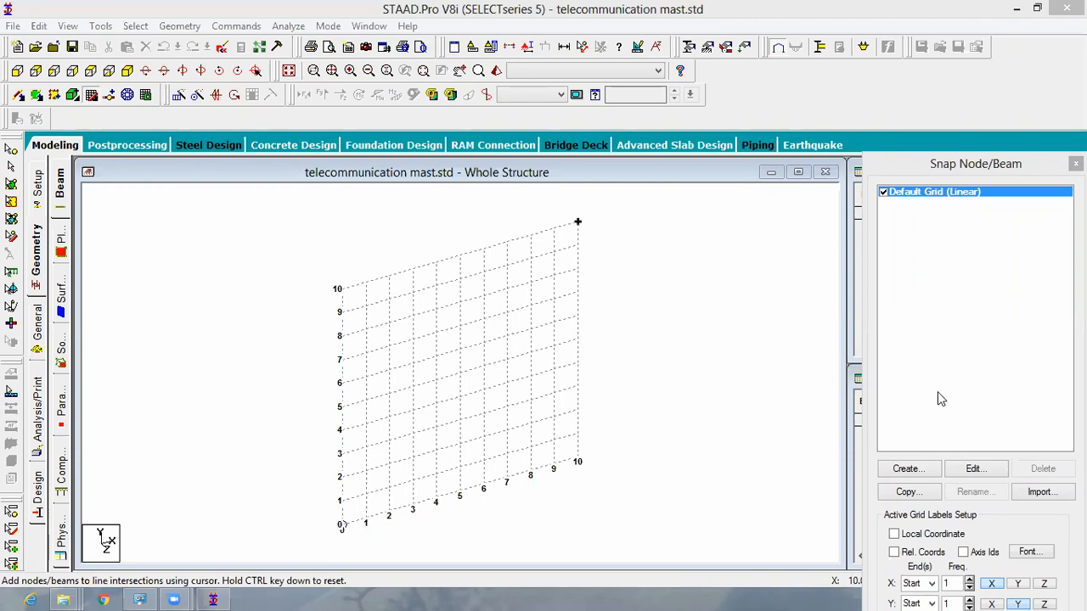
- Set the default linear grid to the X-Z plane, keeping the 1 m spacing
click(971, 470)
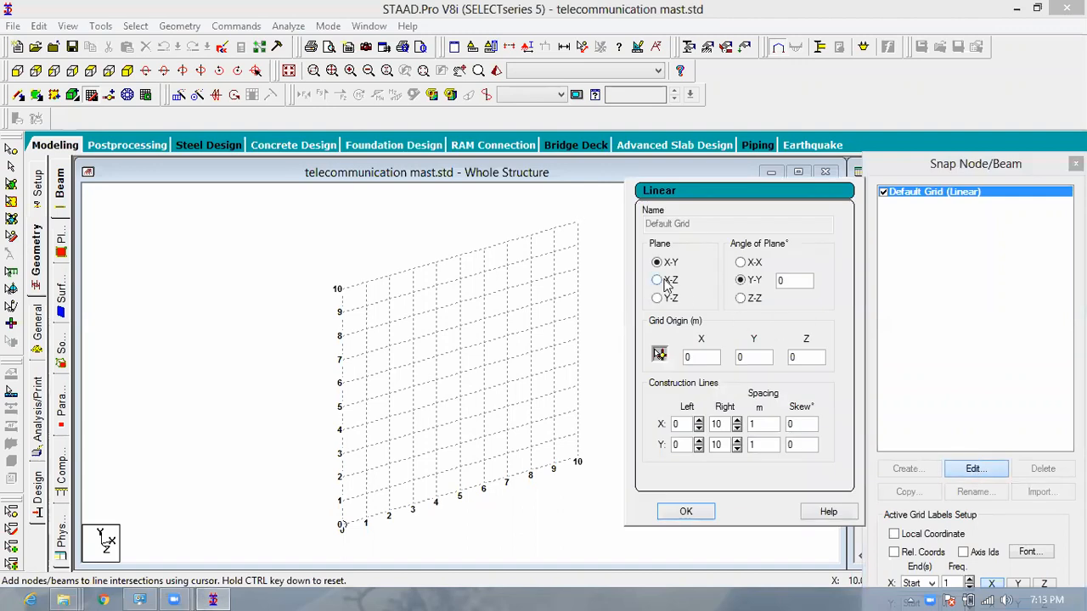
click(666, 280)
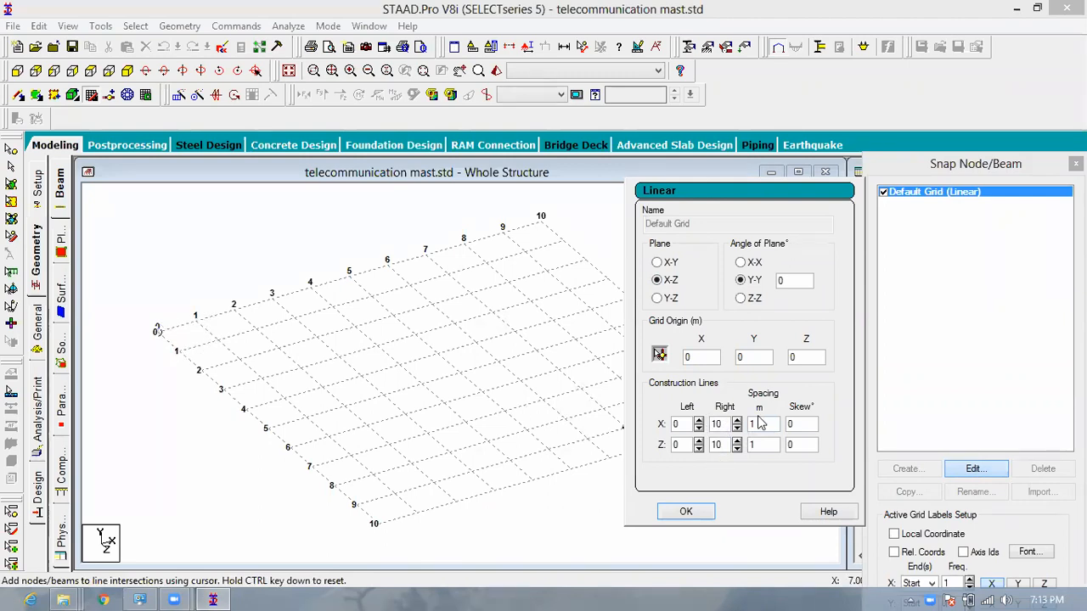
click(686, 511)
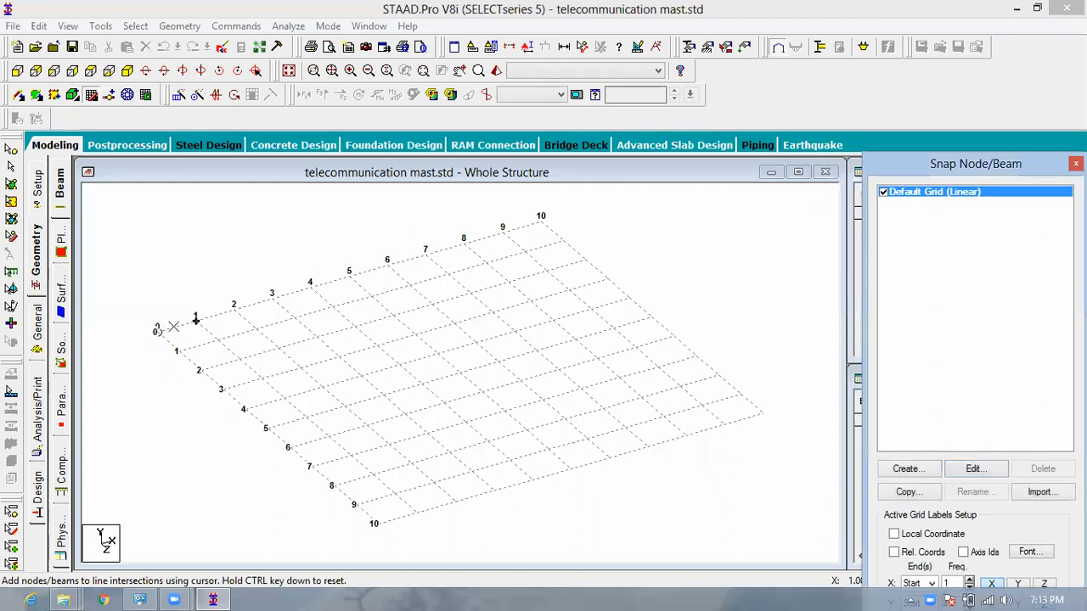
- Draw the outer base square of beams from the origin, 5 m by 5 m, through grid points (0,0), (5,0), (5,5) and (0,5)
click(156, 330)
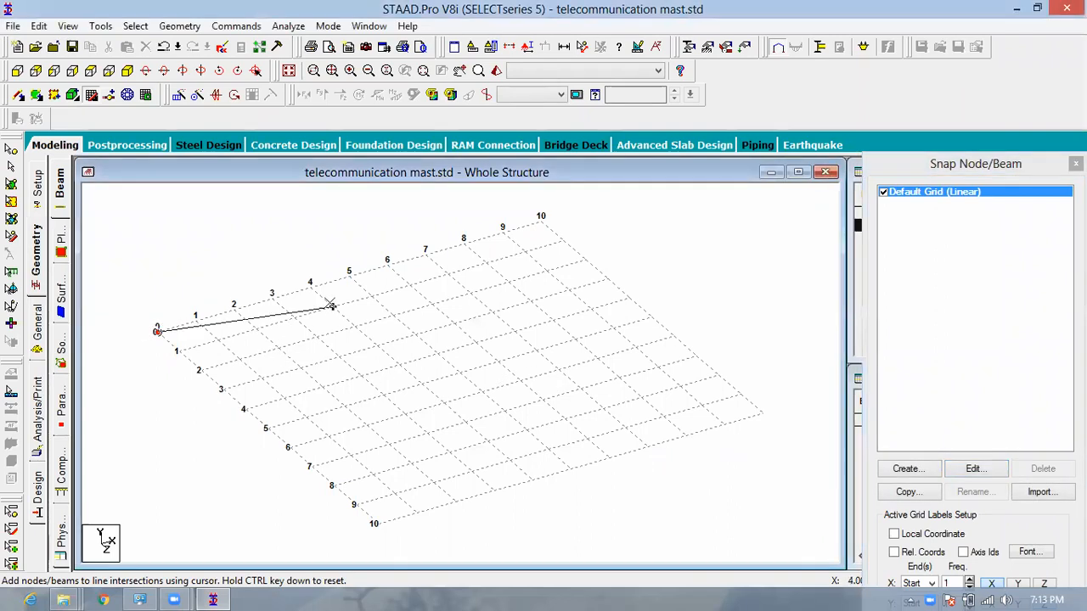
click(349, 274)
click(459, 373)
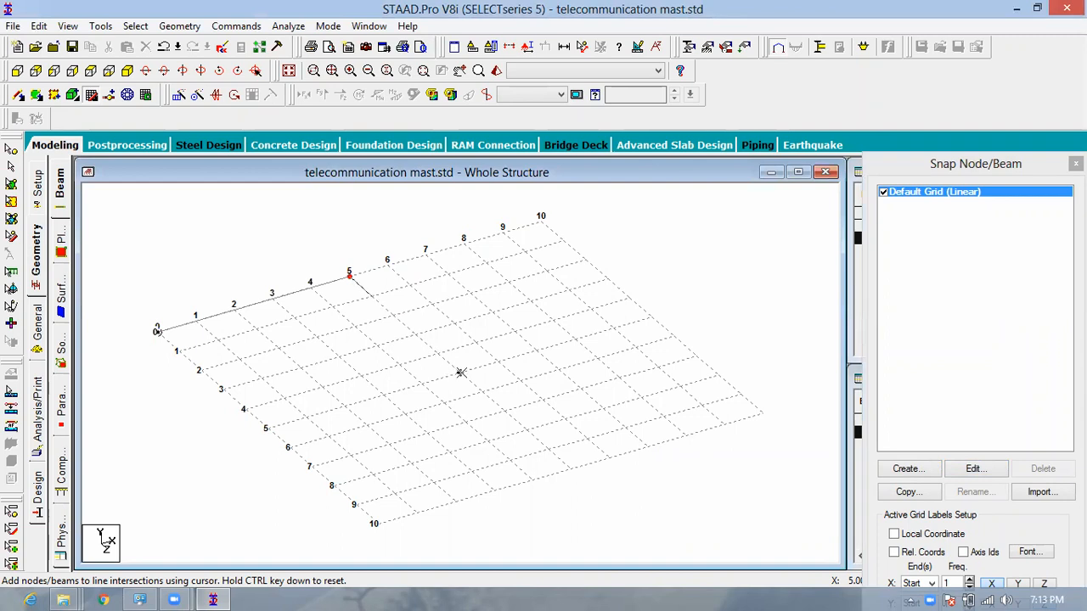
click(266, 428)
click(156, 330)
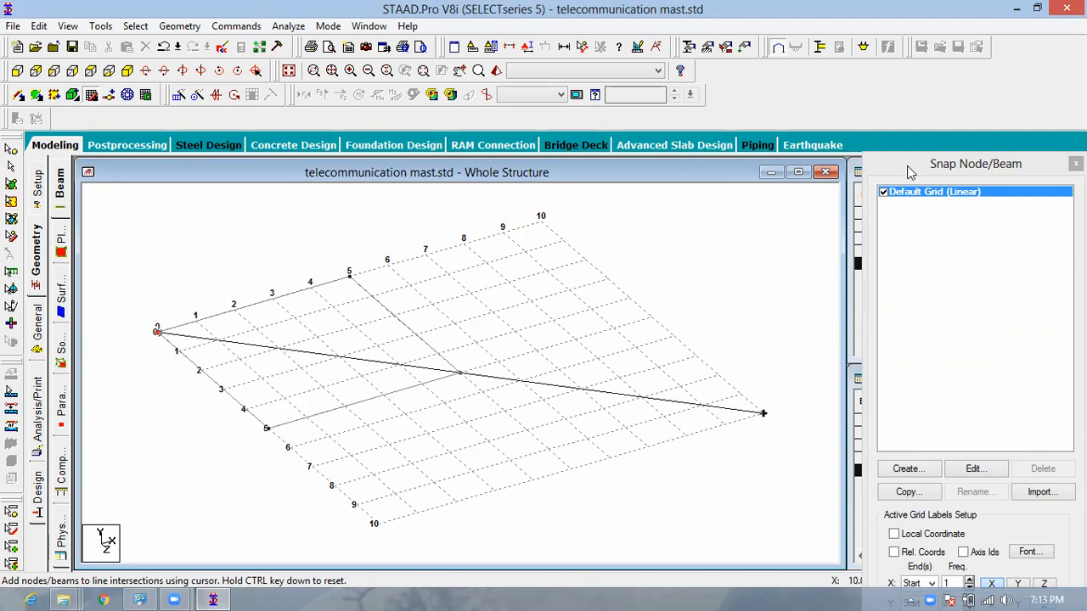
drag(911, 165, 921, 73)
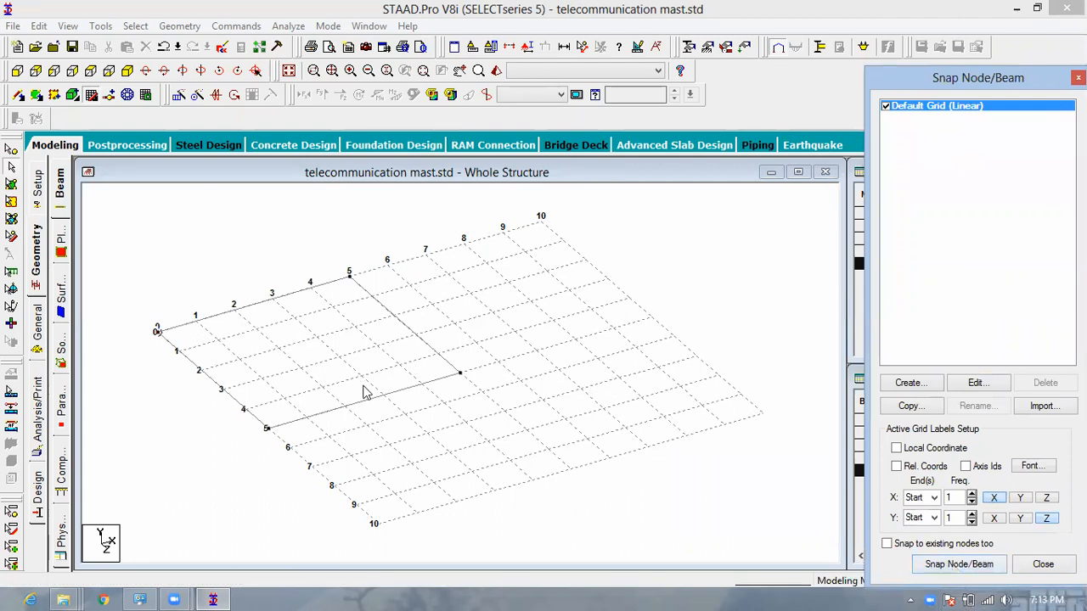
- Draw a 3 m square of beams inside the outer one, with opposite corners at X-Z grid points (1,1) and (4,4)
click(948, 565)
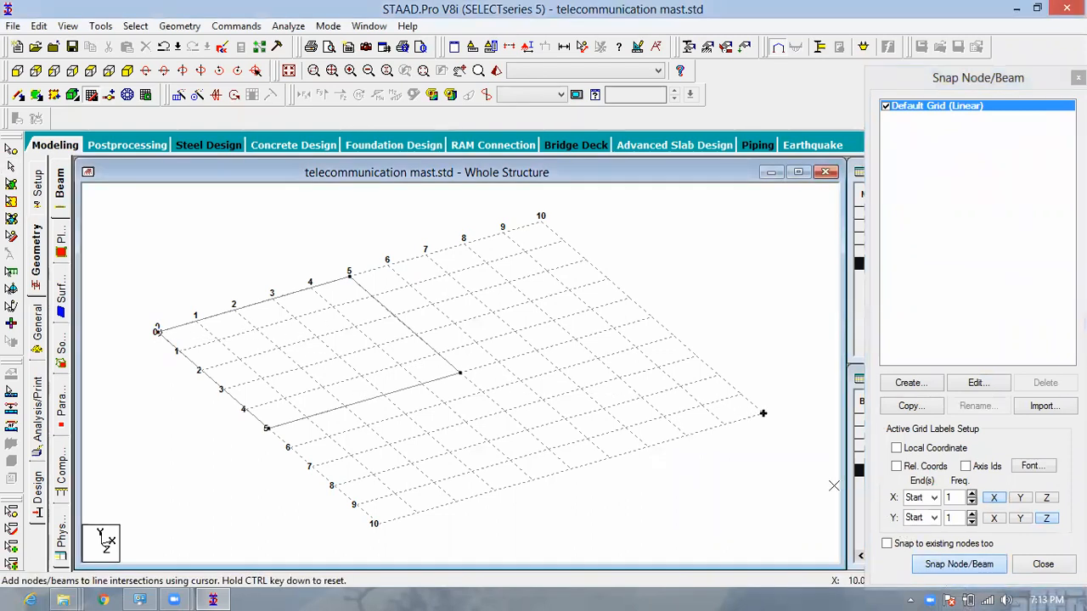
click(219, 340)
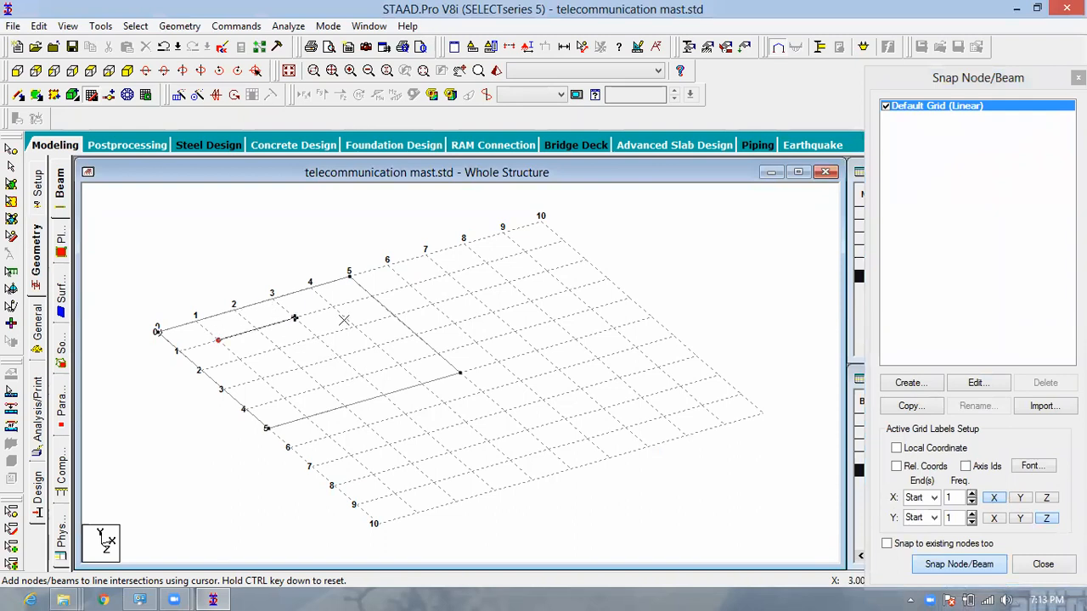
click(332, 308)
click(399, 365)
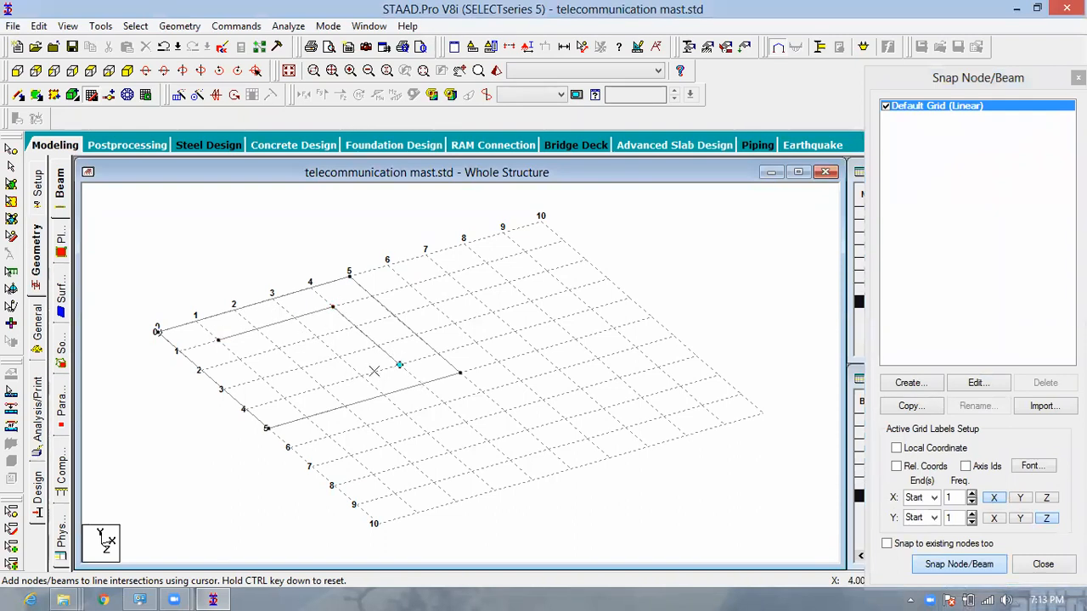
click(284, 398)
click(218, 339)
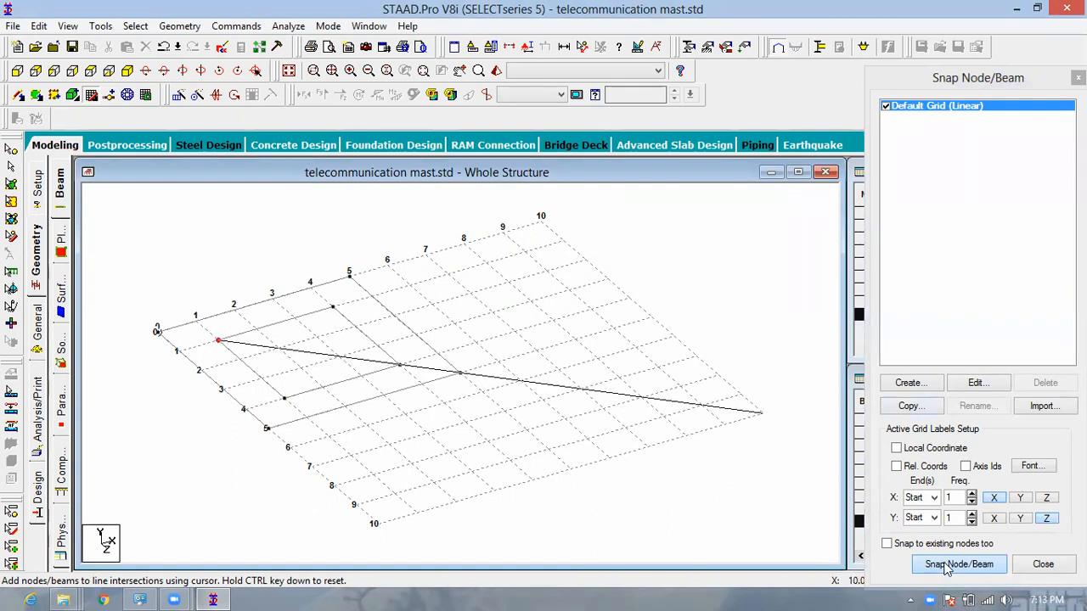
click(947, 565)
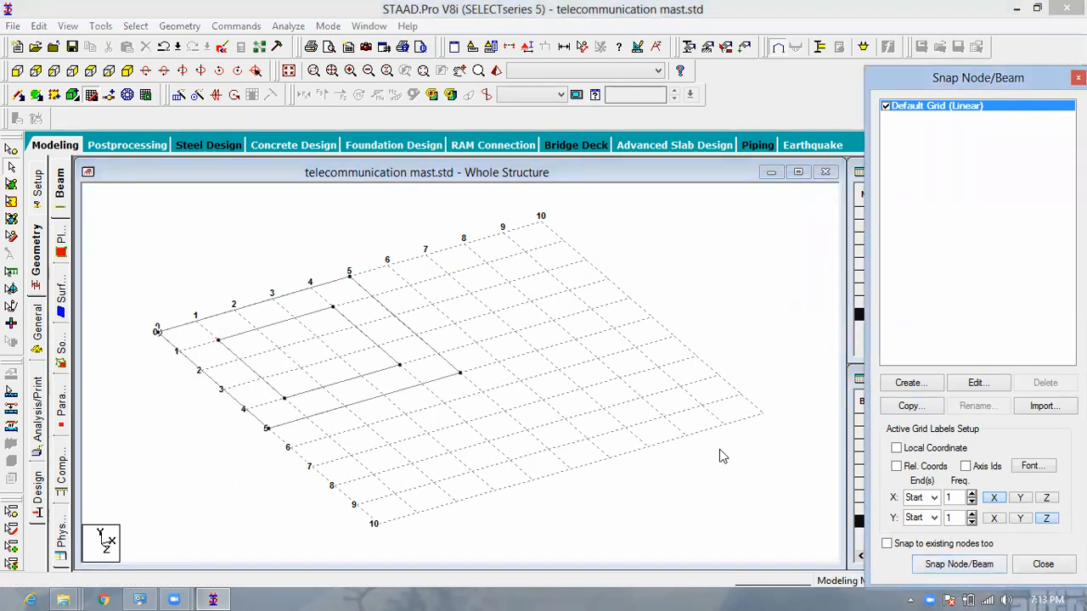
- Draw a 1 m square of beams in the centre, between X-Z grid points (2,2) and (3,3), and finish snapping beams
click(976, 565)
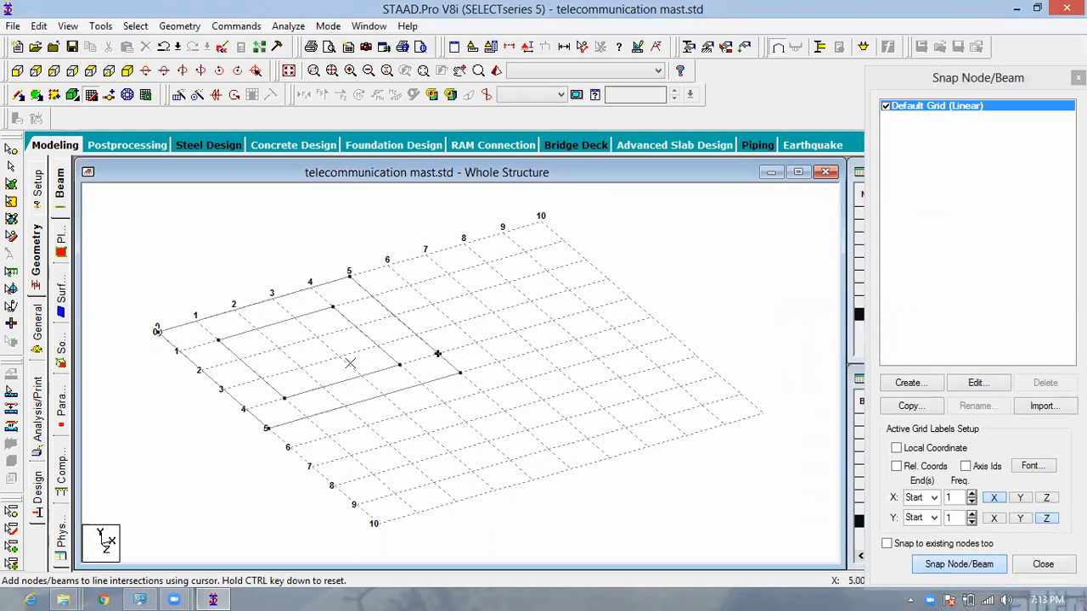
click(278, 349)
click(339, 357)
click(300, 367)
click(290, 342)
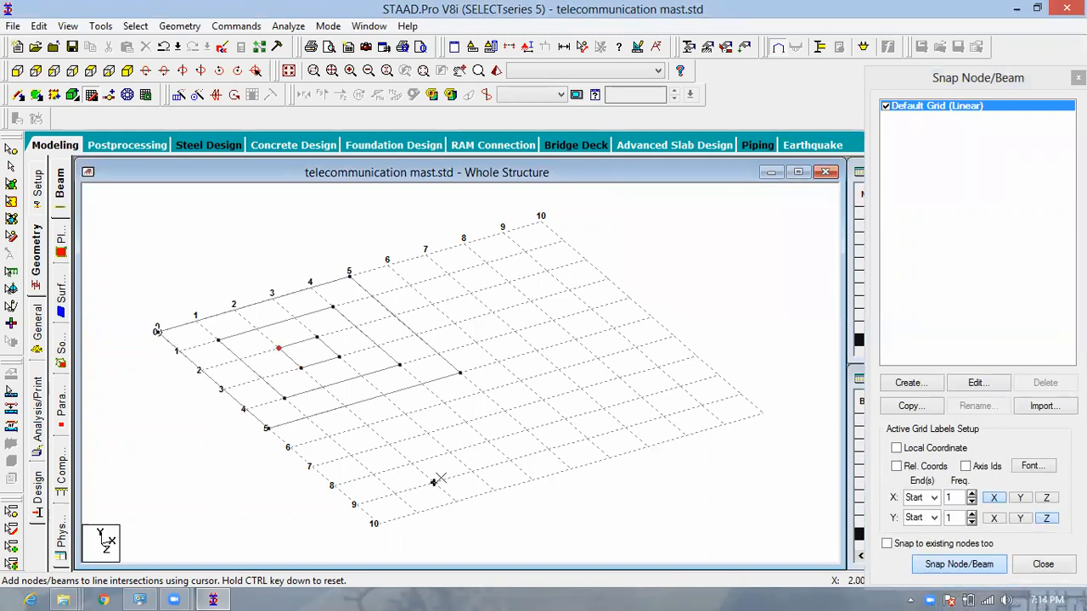
click(932, 567)
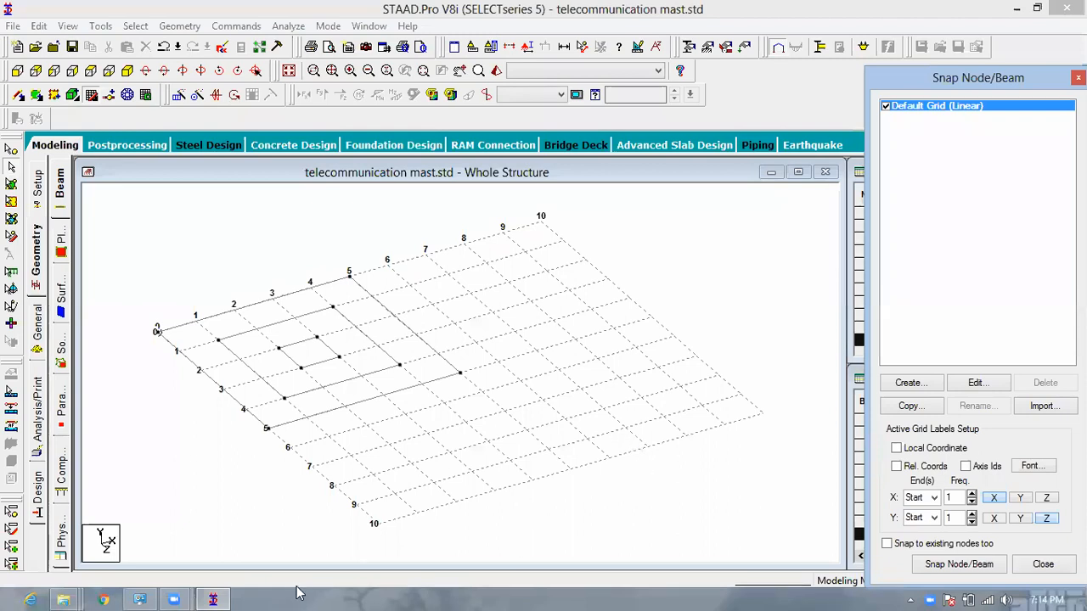
mouse_move(65, 600)
click(1043, 563)
- Copy the 3 m and 1 m squares 10 m along global Y using Translational Repeat with one step
scroll(552, 443, down, 3)
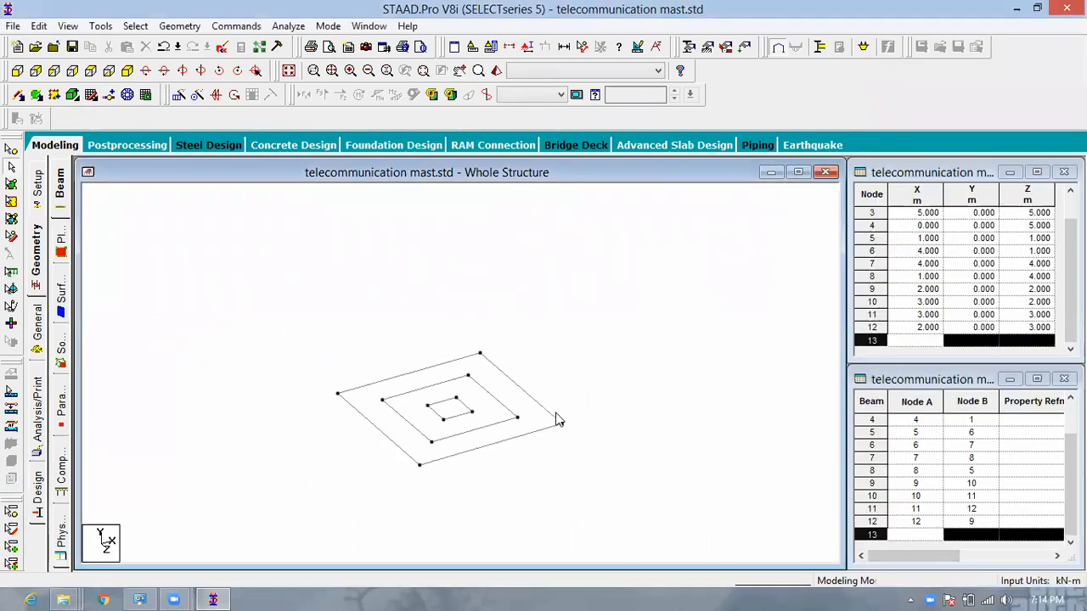
click(484, 423)
ctrl+click(487, 399)
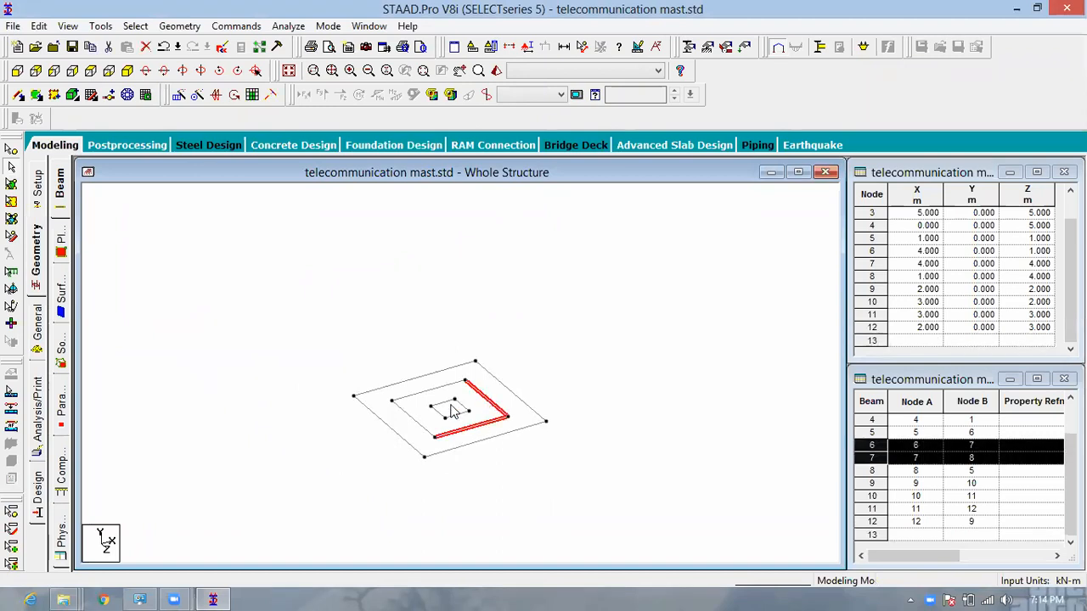
ctrl+click(428, 390)
ctrl+click(411, 421)
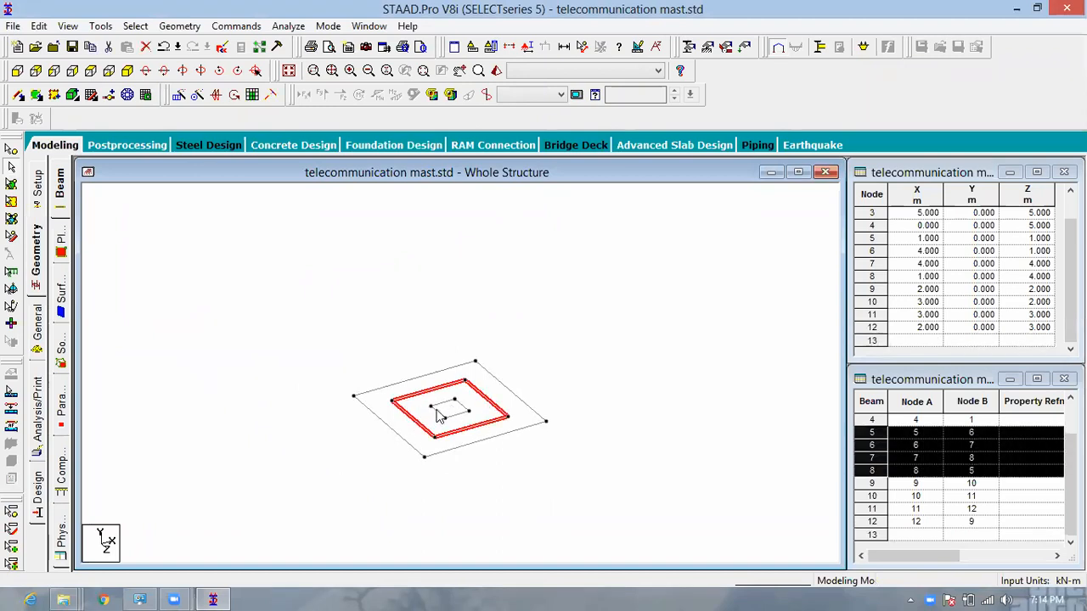
ctrl+click(437, 410)
ctrl+click(446, 402)
ctrl+click(459, 419)
ctrl+click(466, 409)
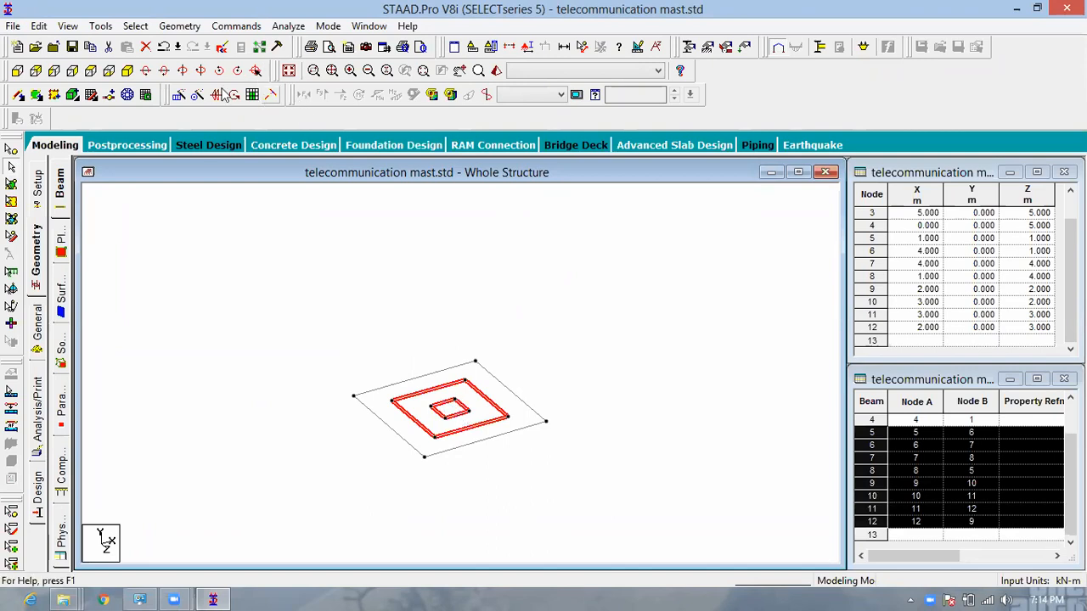
click(178, 97)
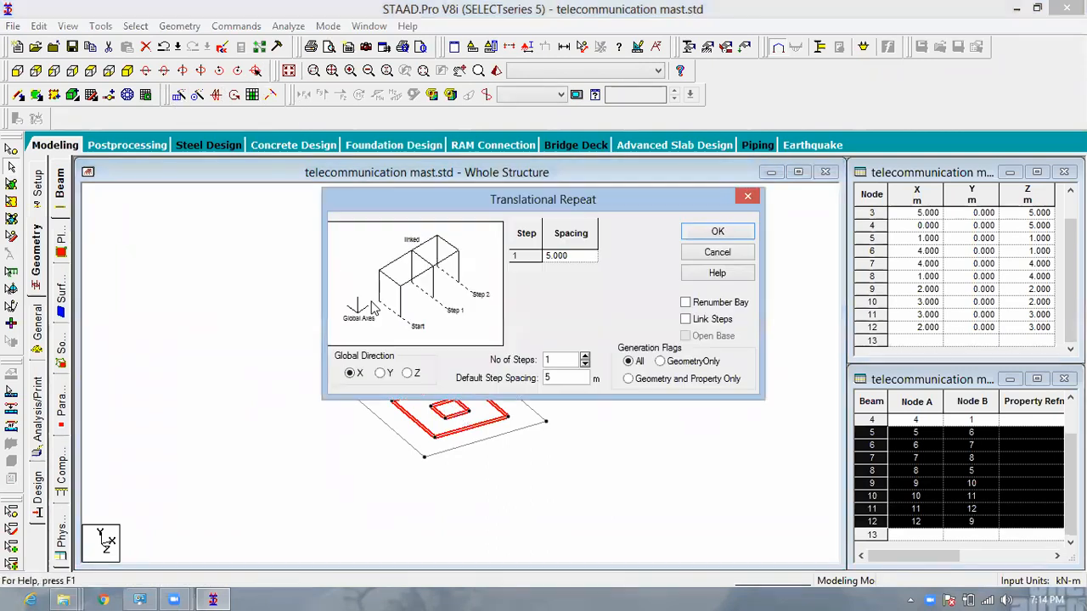
click(380, 373)
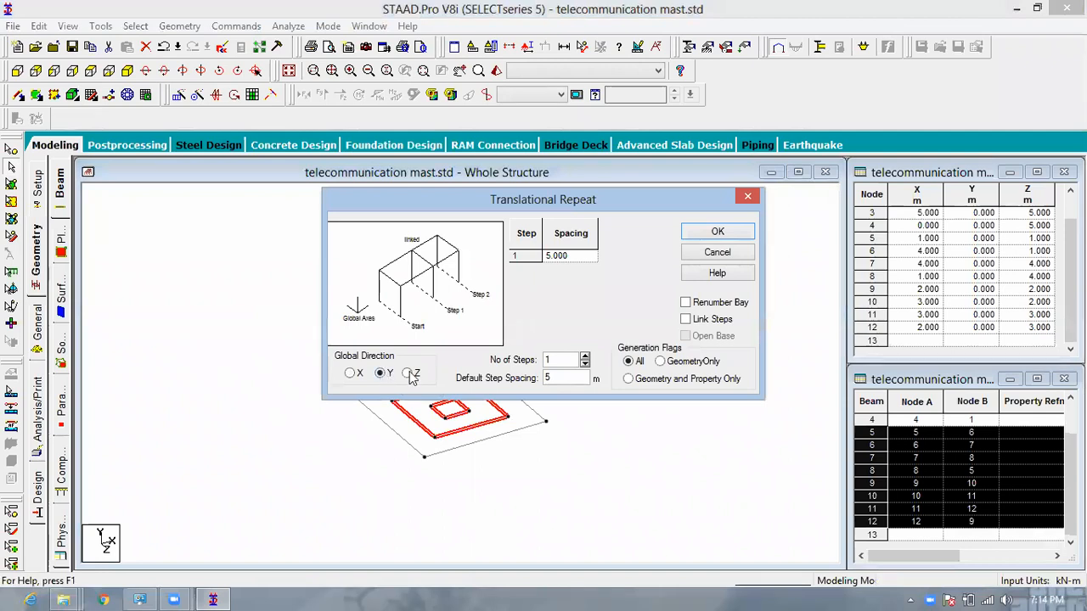
drag(557, 372, 523, 386)
text(10)
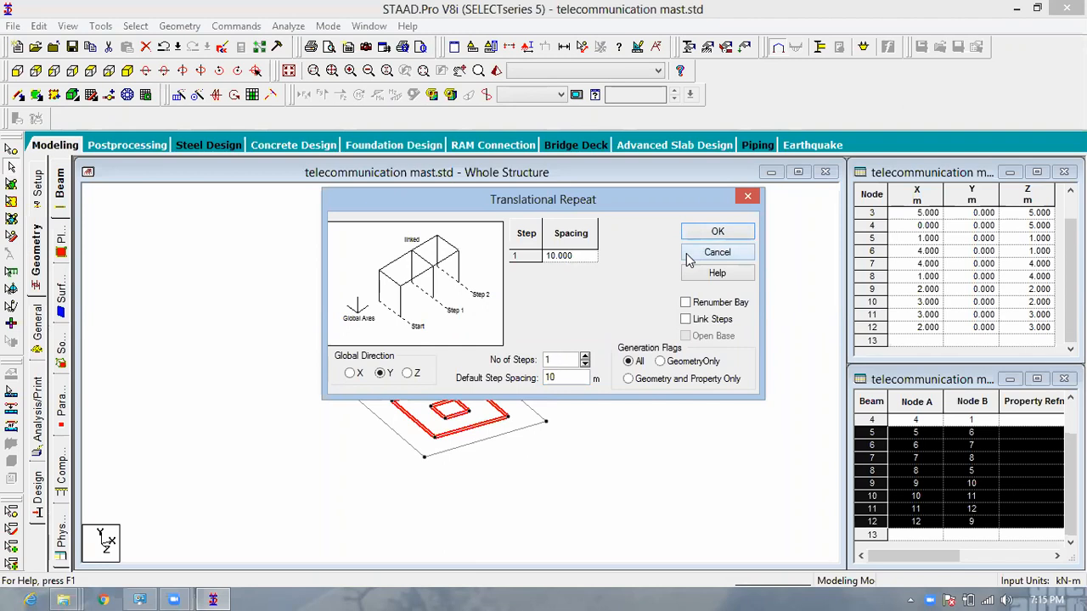
click(735, 235)
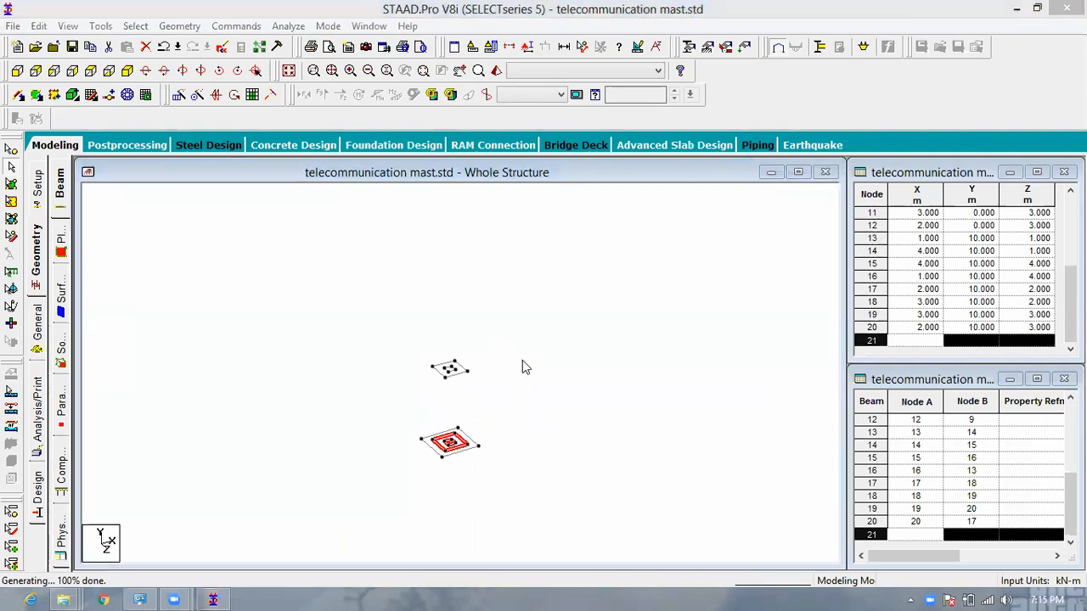
click(533, 396)
- Delete the base-level 3 m square and three sides of the base-level 1 m square, along with their orphaned nodes
scroll(492, 388, down, 3)
middle_drag(526, 347, 533, 318)
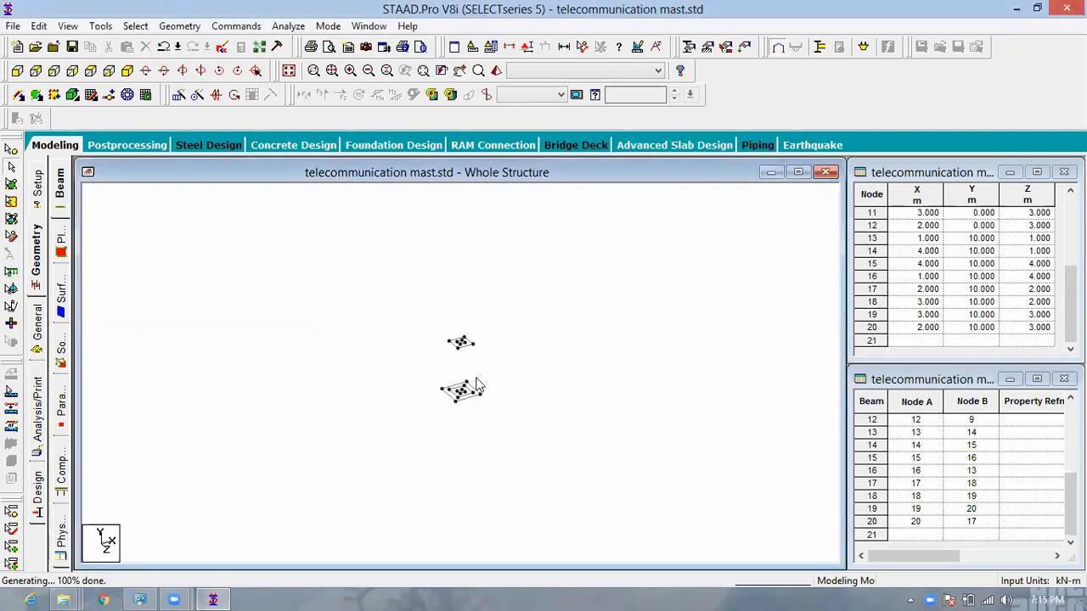
scroll(461, 396, up, 3)
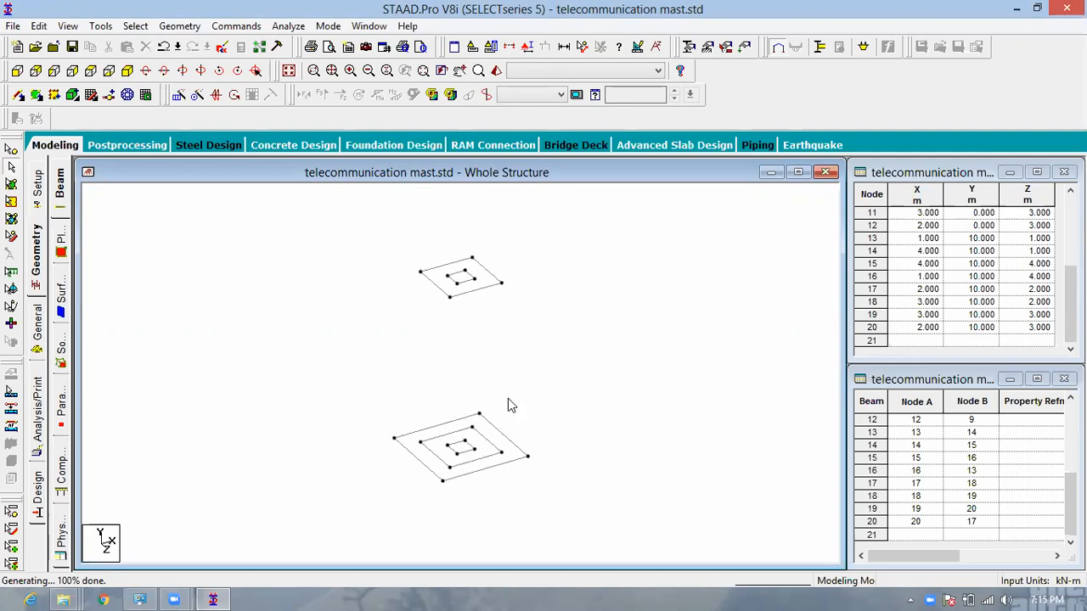
scroll(456, 473, up, 3)
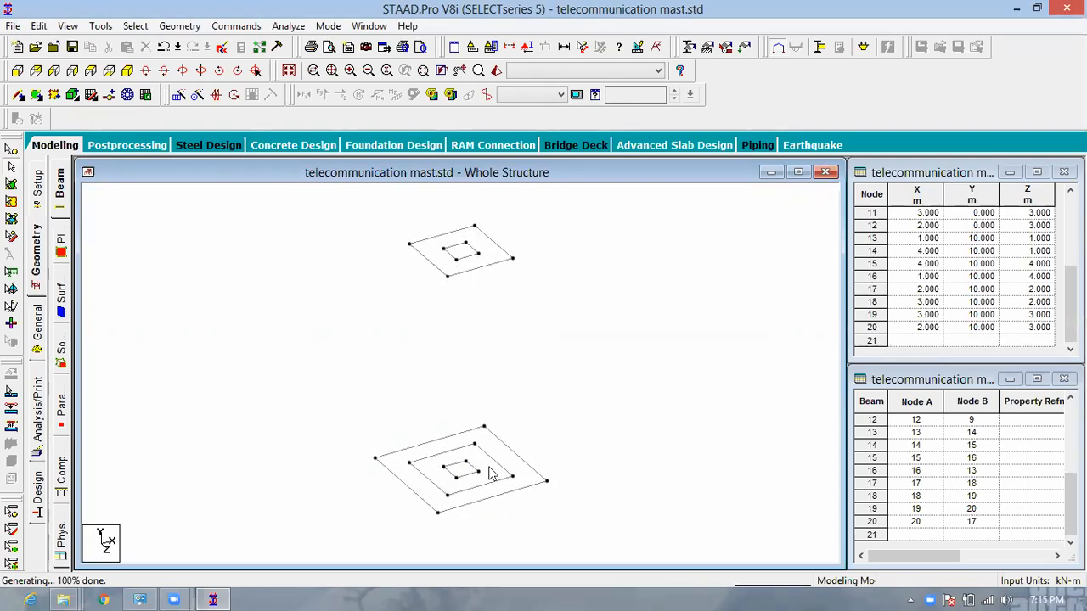
click(491, 487)
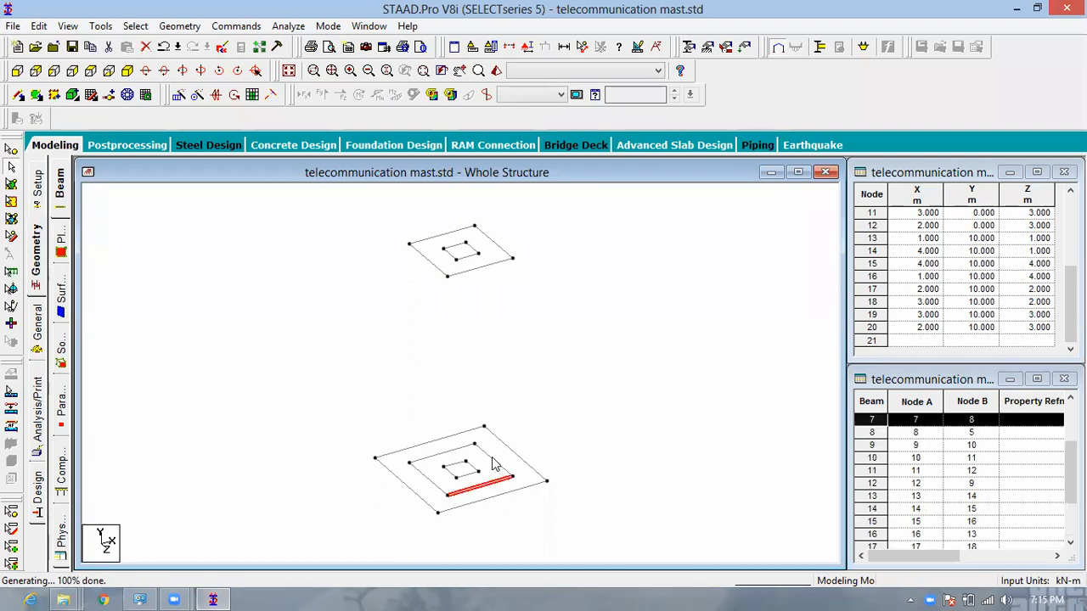
ctrl+click(454, 449)
ctrl+click(457, 464)
ctrl+click(472, 466)
ctrl+click(469, 473)
ctrl+click(431, 484)
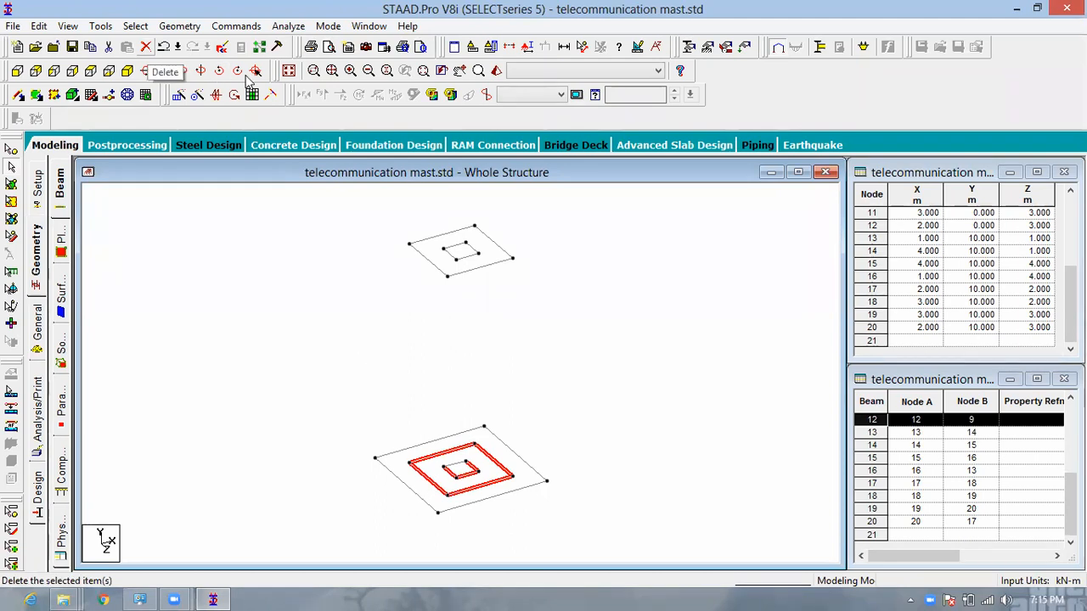
key(Delete)
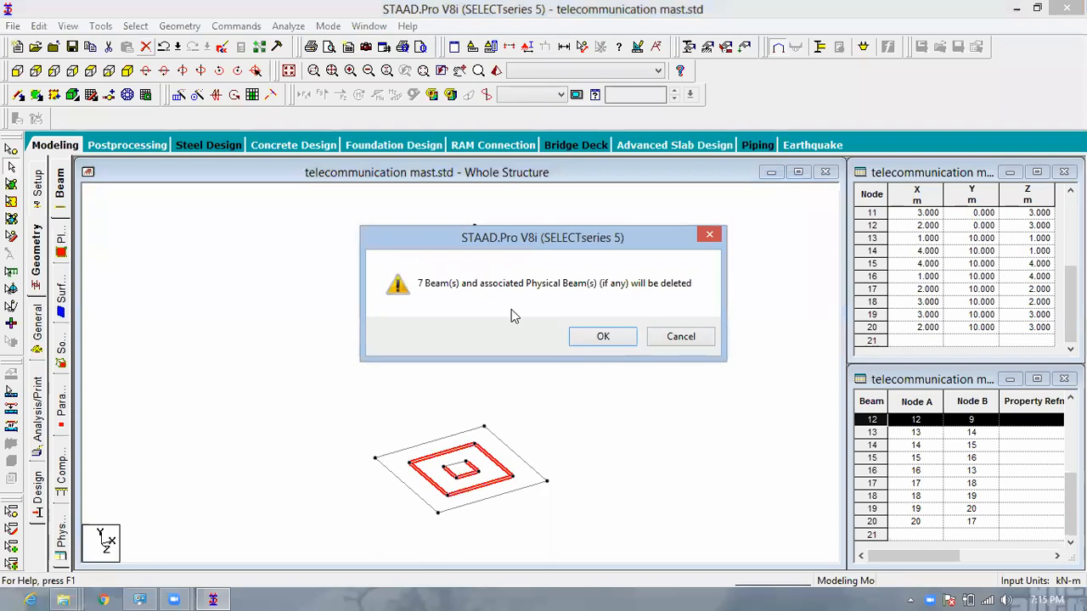
click(598, 337)
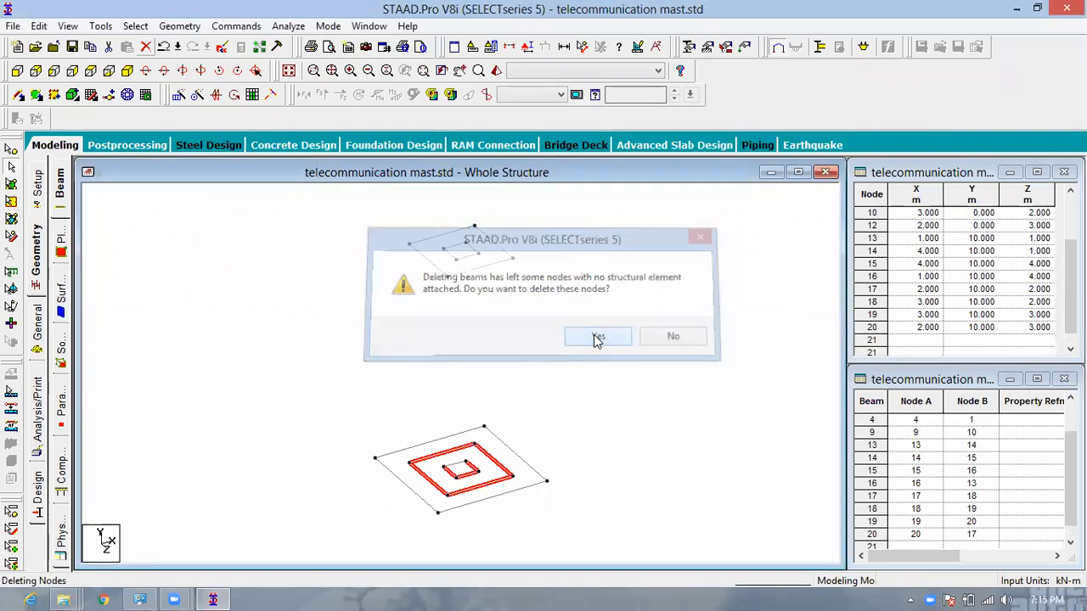
click(598, 337)
- Delete the remaining beam of the small central square at the base, together with its orphaned nodes
click(455, 464)
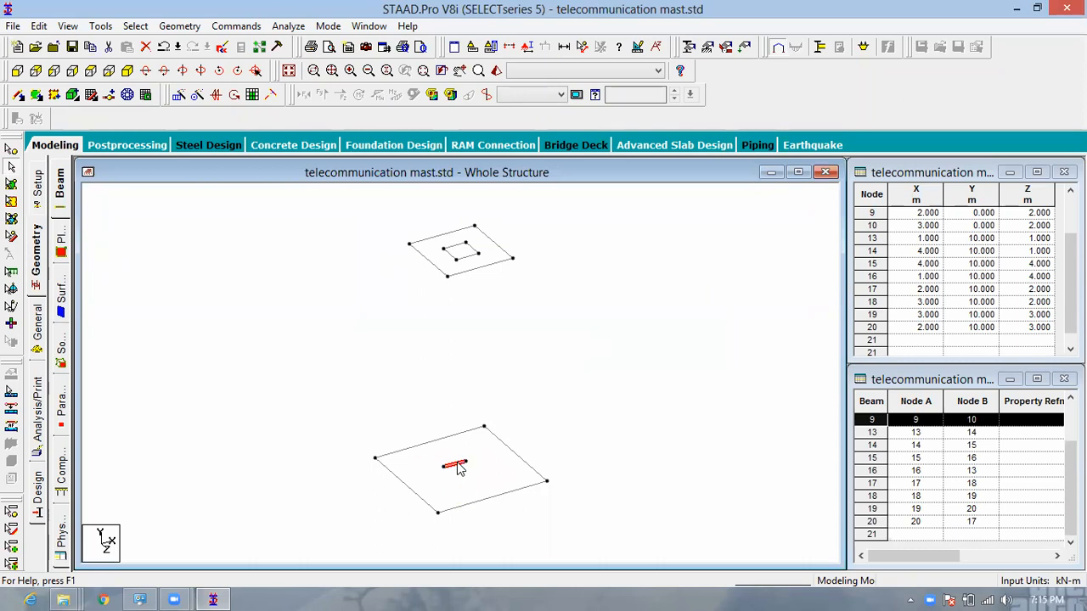
key(Delete)
click(603, 337)
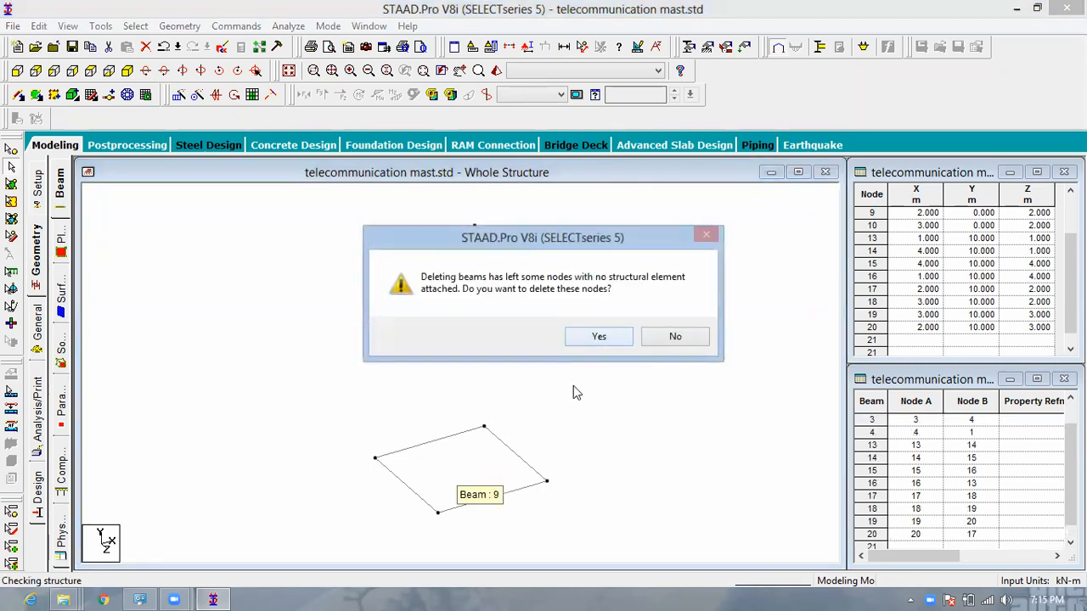
click(596, 336)
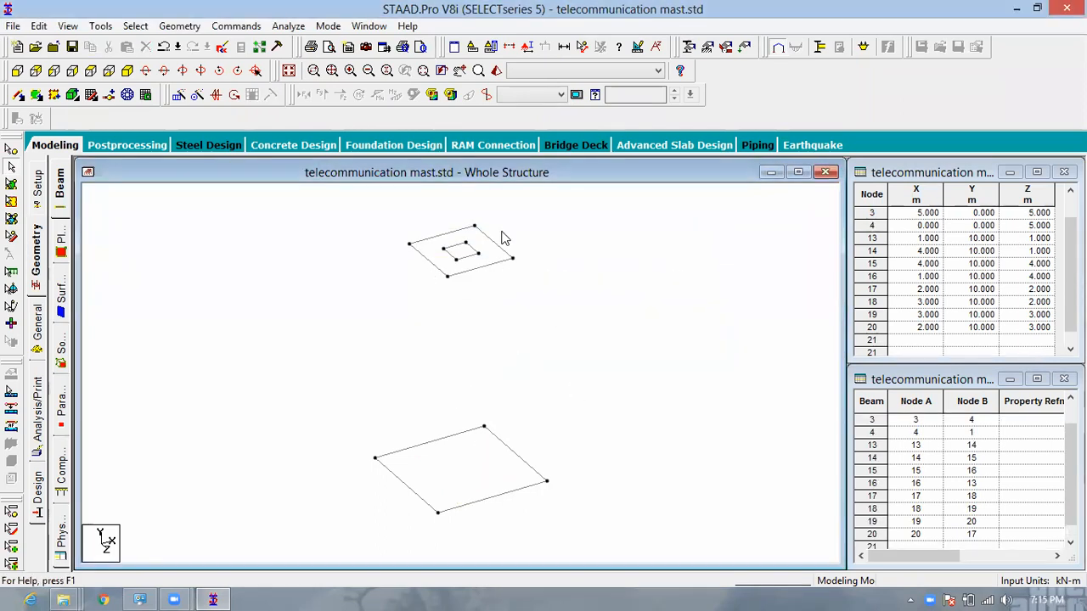
- Select all four beams of the small 1 m square at the 10 m level
middle_drag(558, 322, 455, 416)
scroll(456, 416, down, 2)
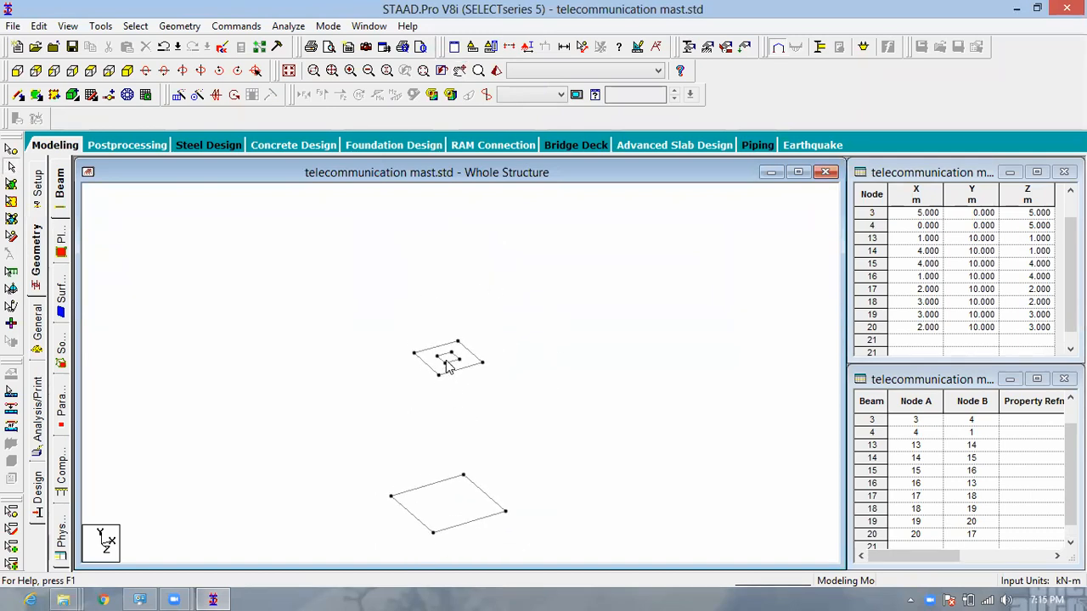
click(446, 359)
scroll(444, 349, up, 4)
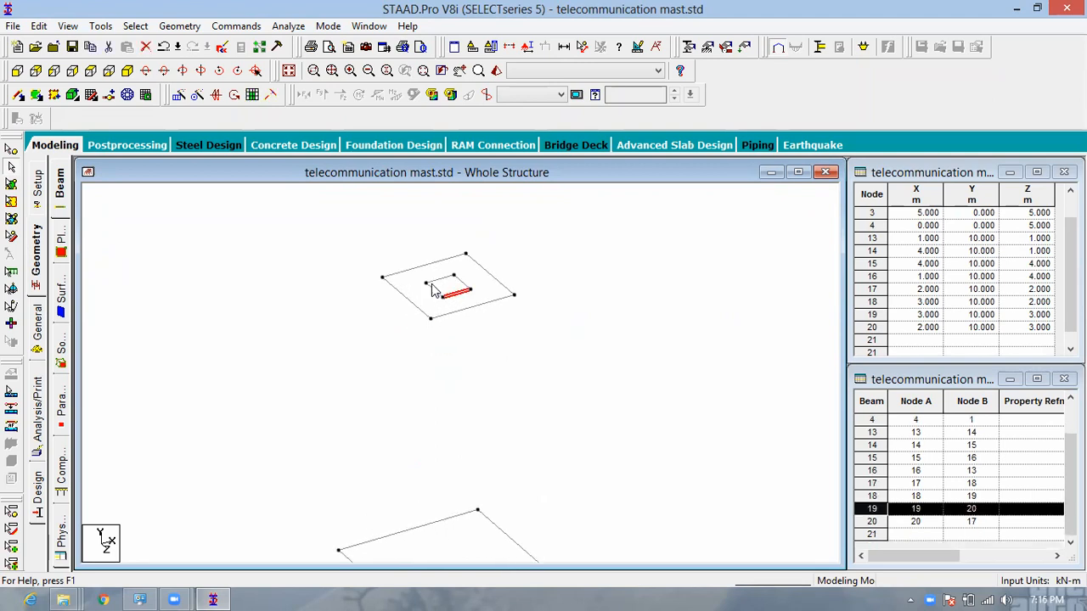
ctrl+click(433, 281)
ctrl+click(439, 274)
ctrl+click(463, 276)
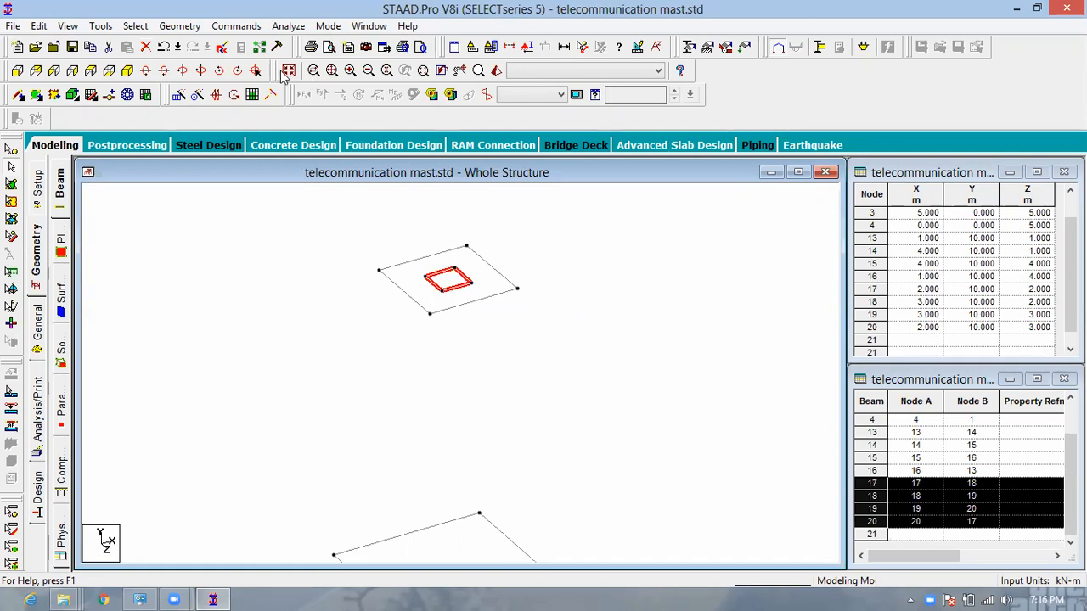
- Try to copy the selected square along global X in two 5 m steps, and undo the copies
click(180, 96)
drag(556, 379, 526, 384)
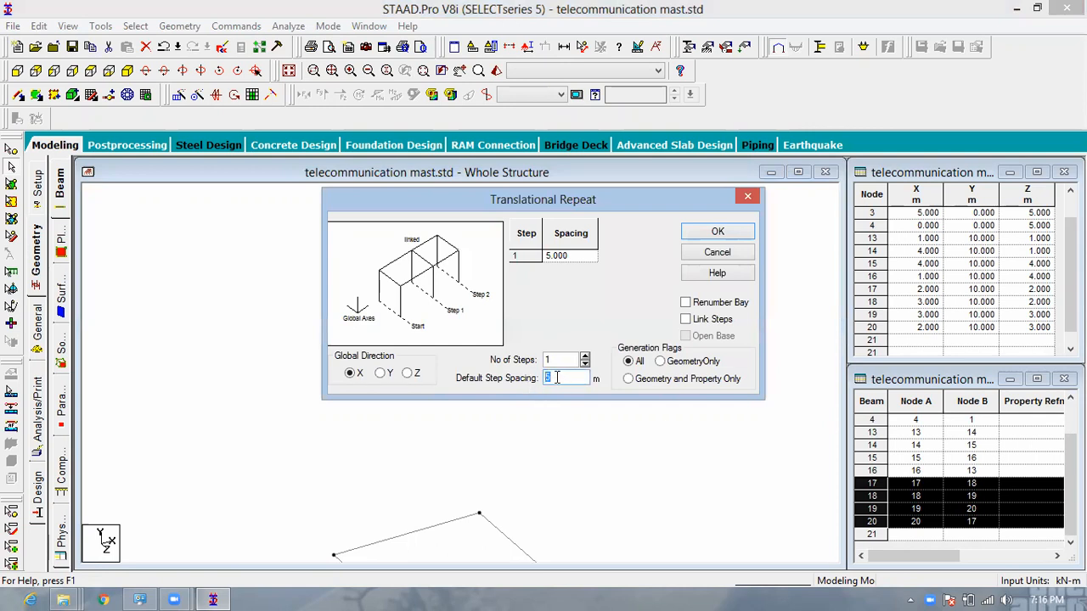
text(2)
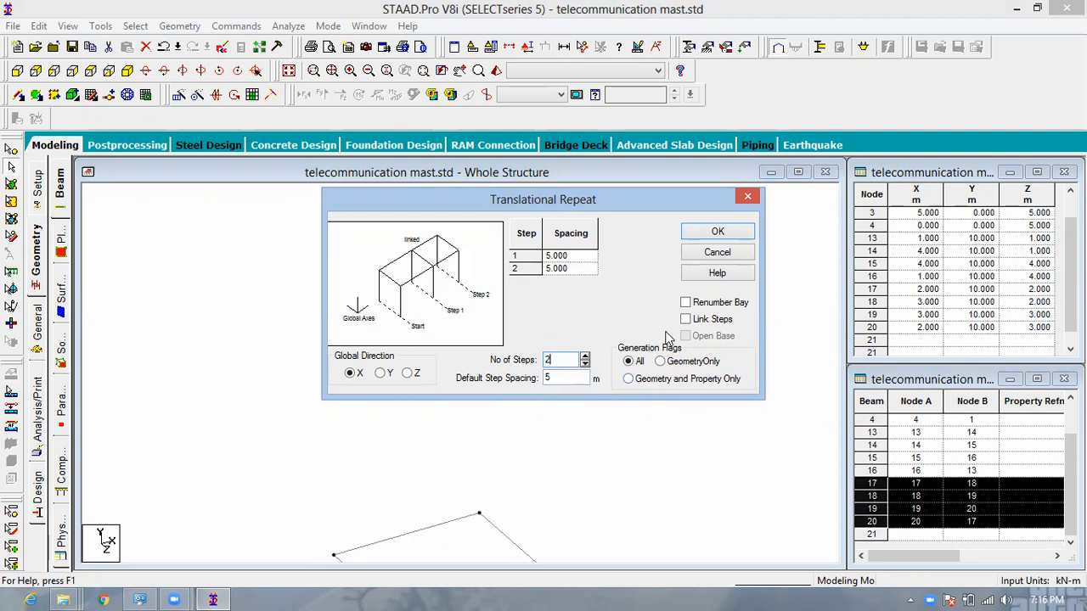
click(718, 234)
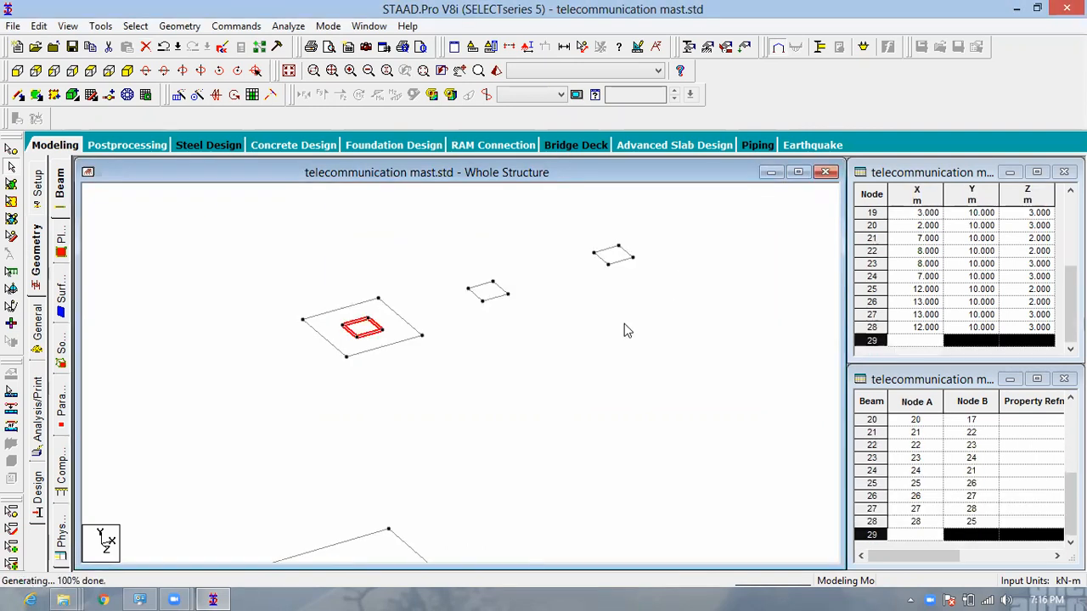
key(ctrl+z)
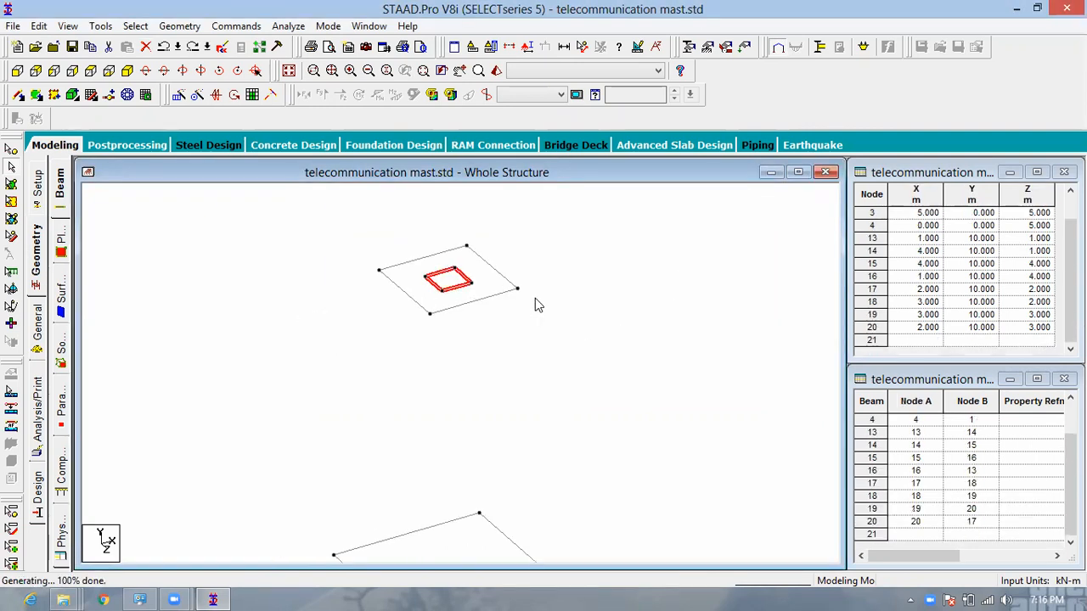
- Copy the selected 1 m square along global Y using Translational Repeat with two steps of 5 m
click(178, 95)
click(381, 373)
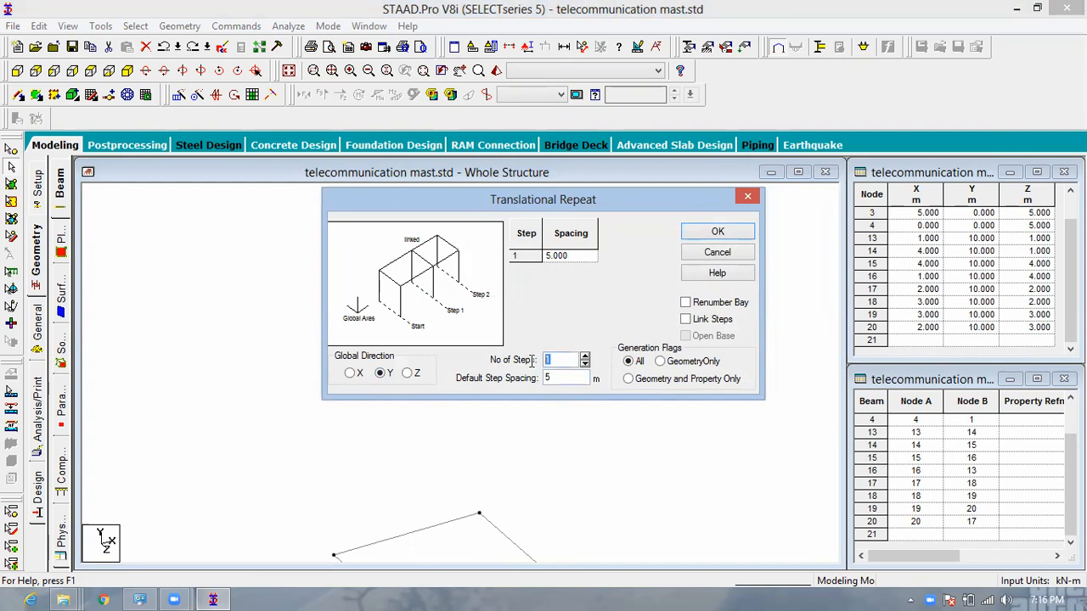
text(2)
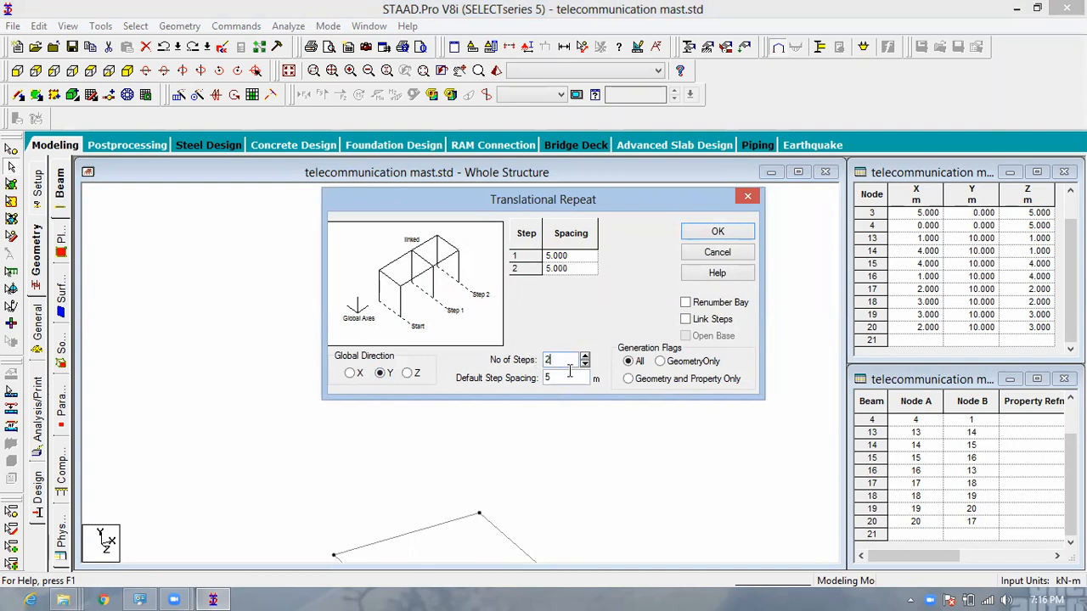
click(715, 233)
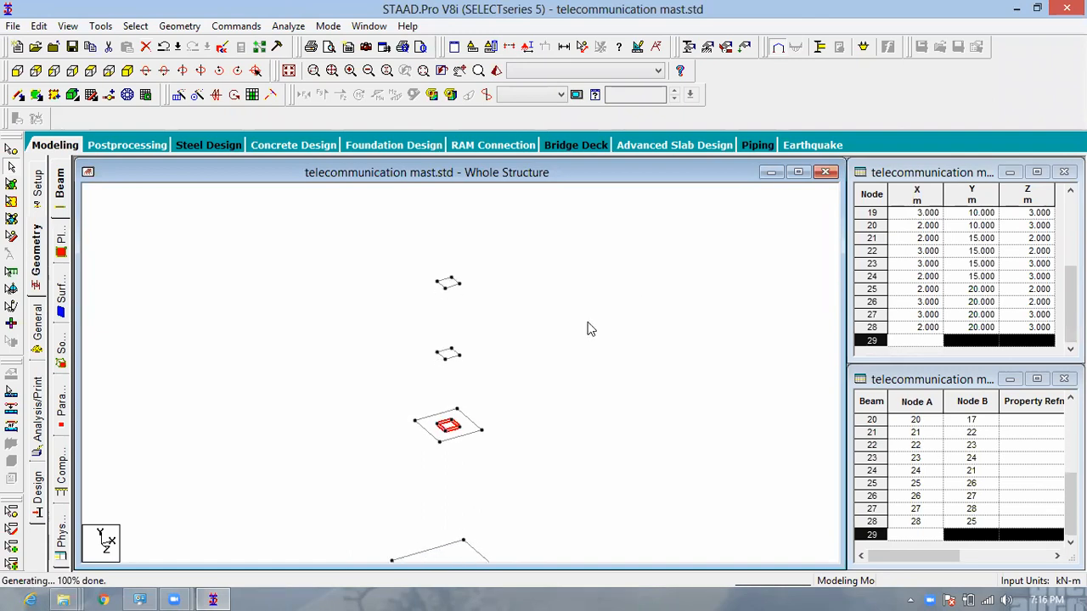
- Delete the original 1 m square at the 10 m level together with its orphaned nodes
key(Delete)
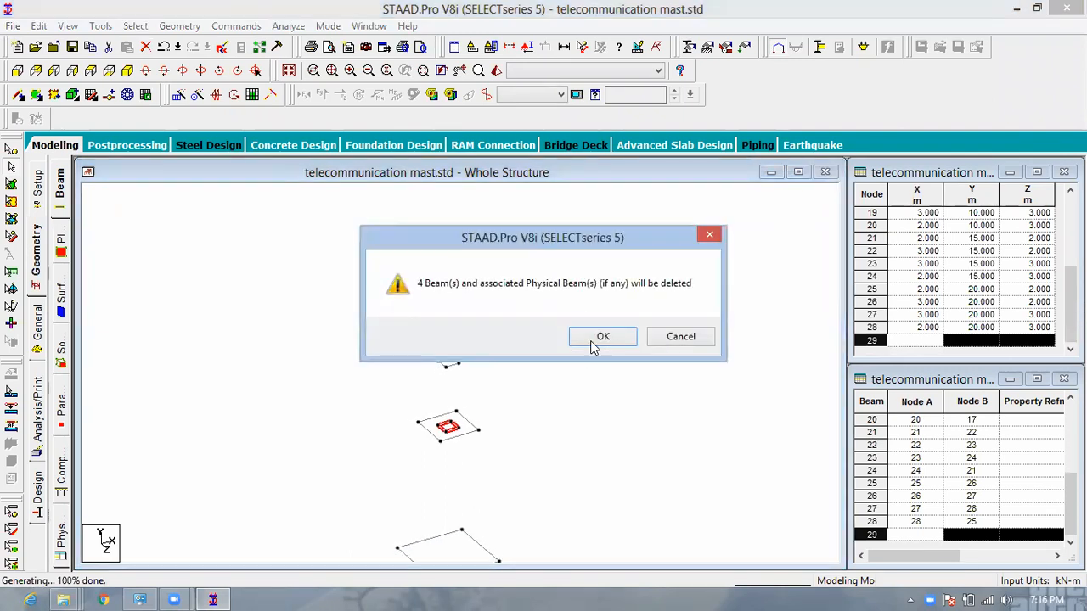
click(599, 337)
click(594, 336)
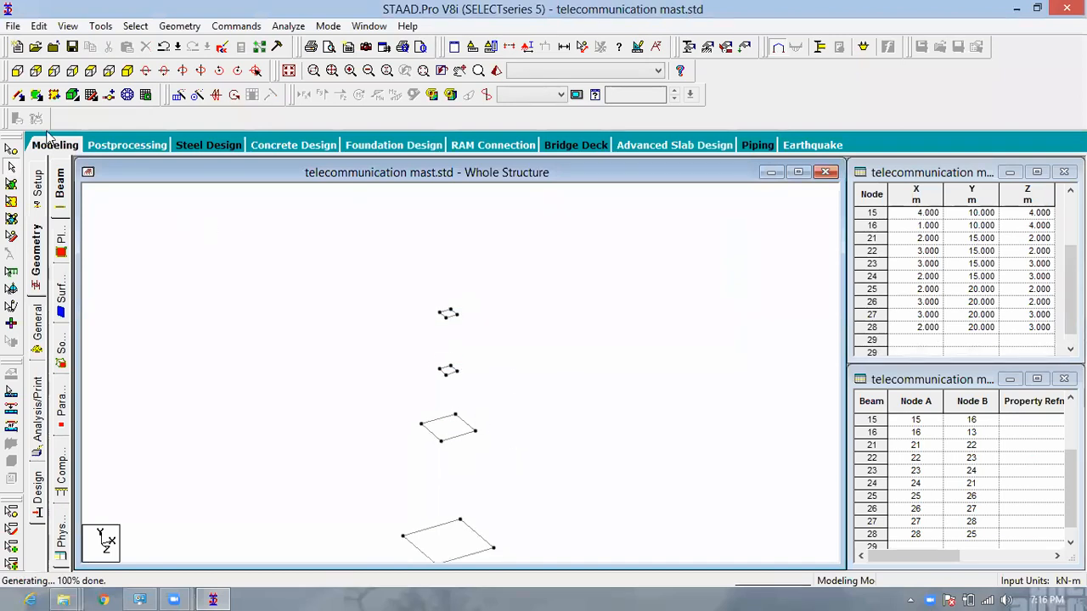
- Add leg beams up the first corner from base to top and down the second corner to the 10 m level square, saving the file
click(17, 97)
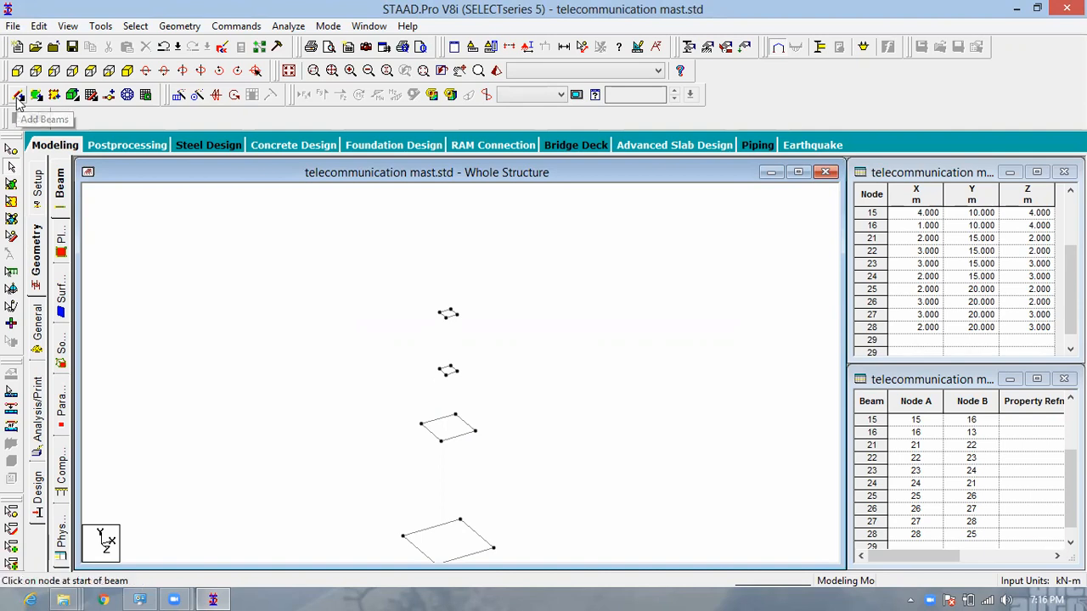
drag(404, 536, 438, 462)
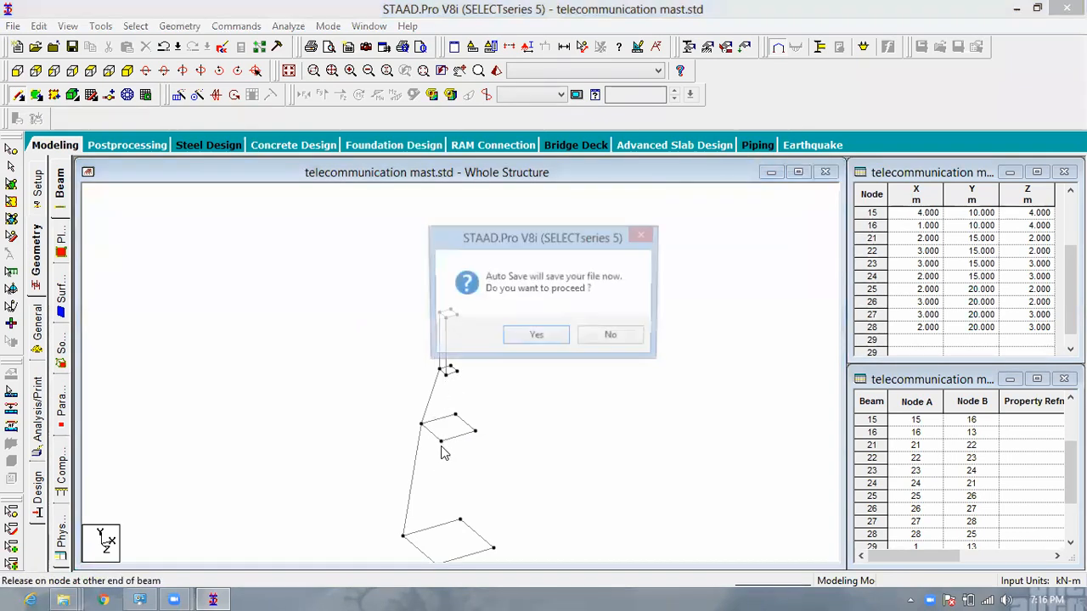
click(530, 337)
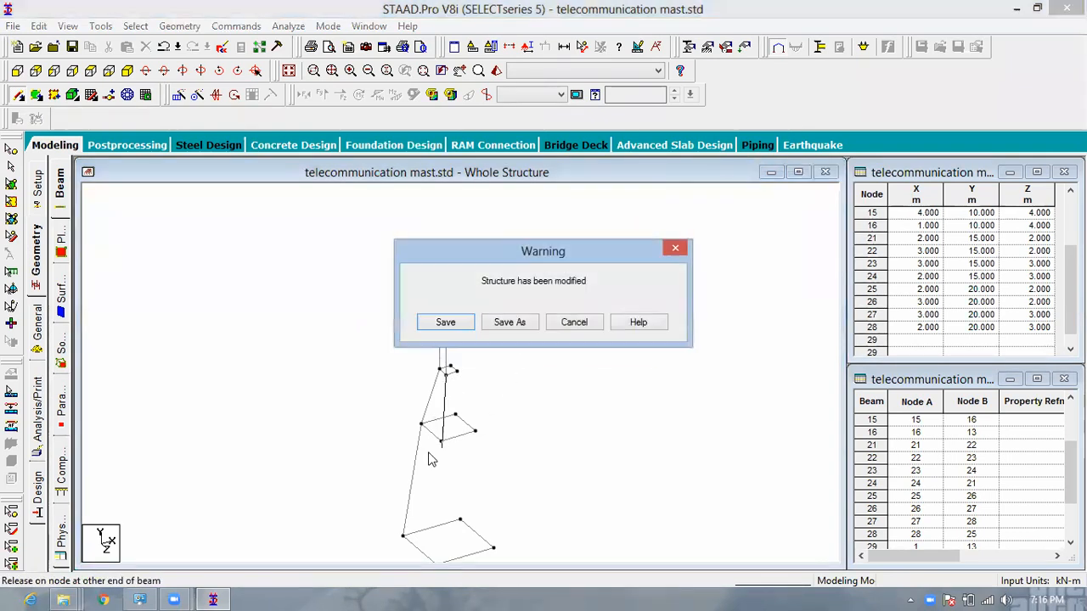
click(450, 322)
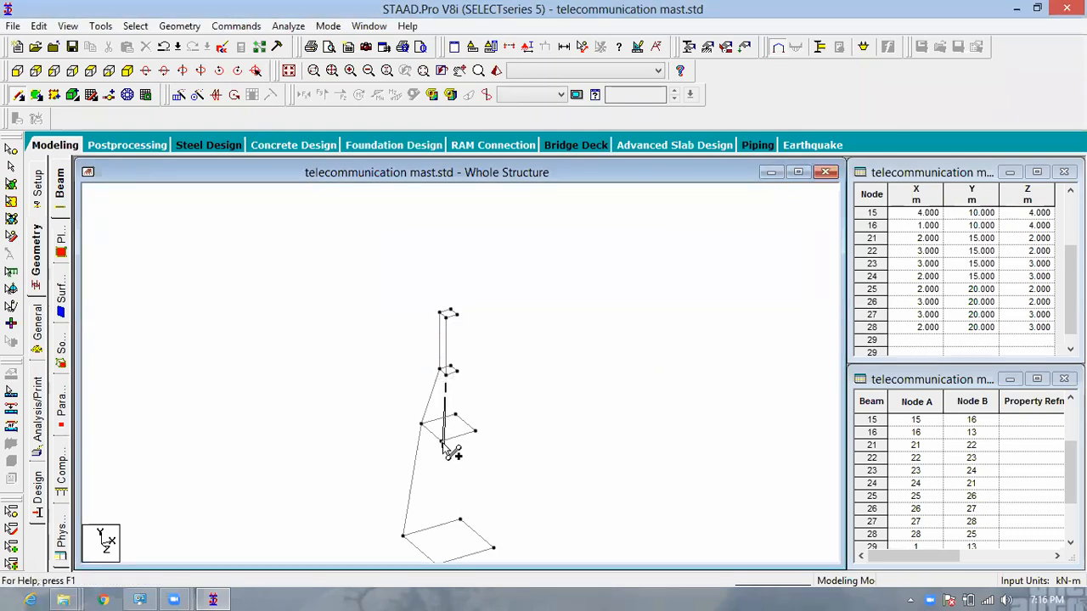
click(442, 441)
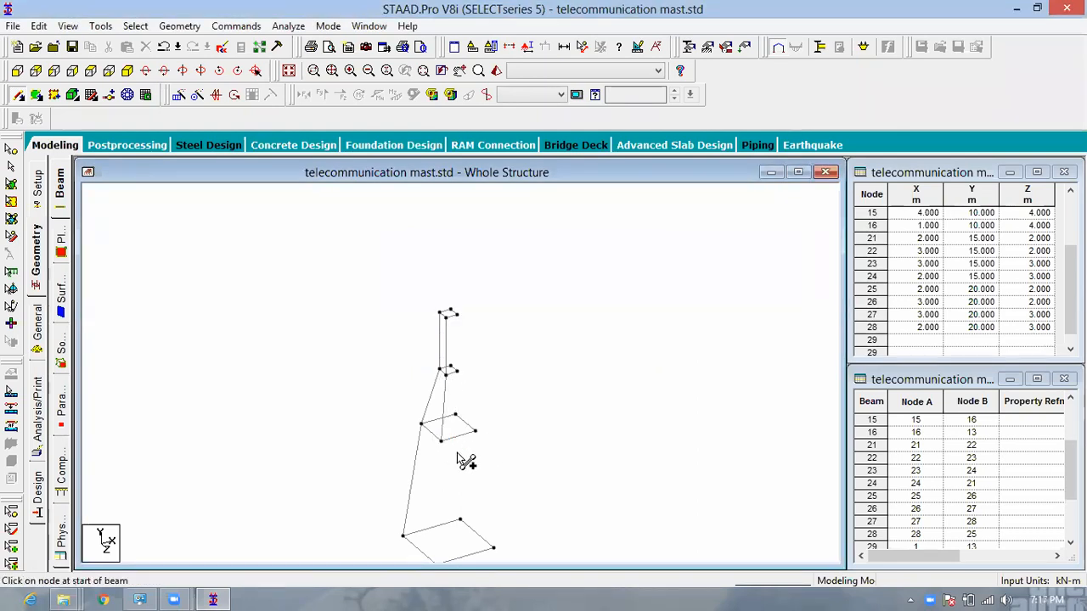
- Add the three missing lower leg beams between the corners of the base square and the 10 m level square
scroll(467, 416, down, 2)
middle_drag(504, 456, 497, 369)
scroll(449, 381, up, 3)
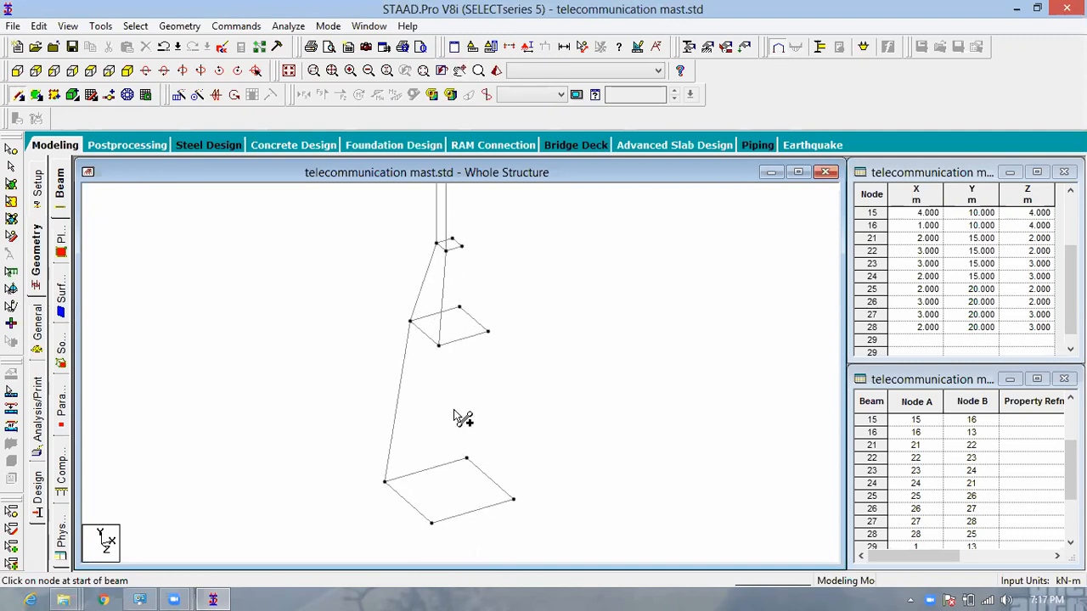
drag(438, 345, 434, 526)
drag(514, 500, 488, 331)
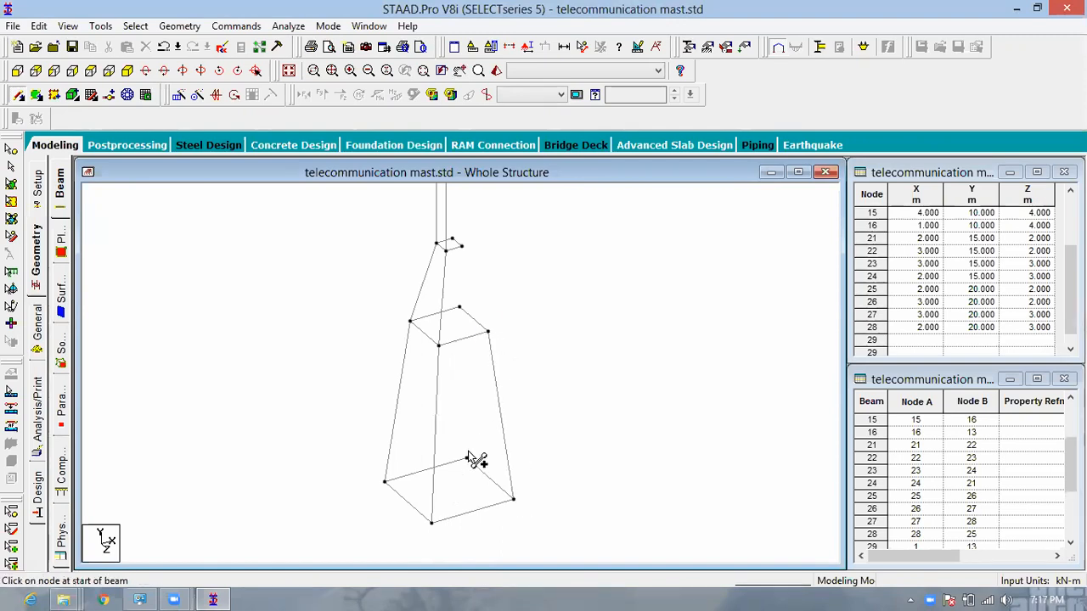
drag(466, 458, 459, 307)
- Add the upper leg beams at the remaining two corners from the 10 m level to the 20 m top, and finish adding beams
scroll(464, 477, down, 3)
middle_drag(538, 341, 540, 435)
scroll(445, 409, up, 5)
mouse_move(442, 447)
mouse_down()
mouse_move(433, 302)
mouse_move(447, 312)
mouse_move(448, 393)
mouse_move(470, 471)
mouse_up()
scroll(469, 298, down, 2)
scroll(470, 303, down, 1)
middle_drag(497, 425, 520, 332)
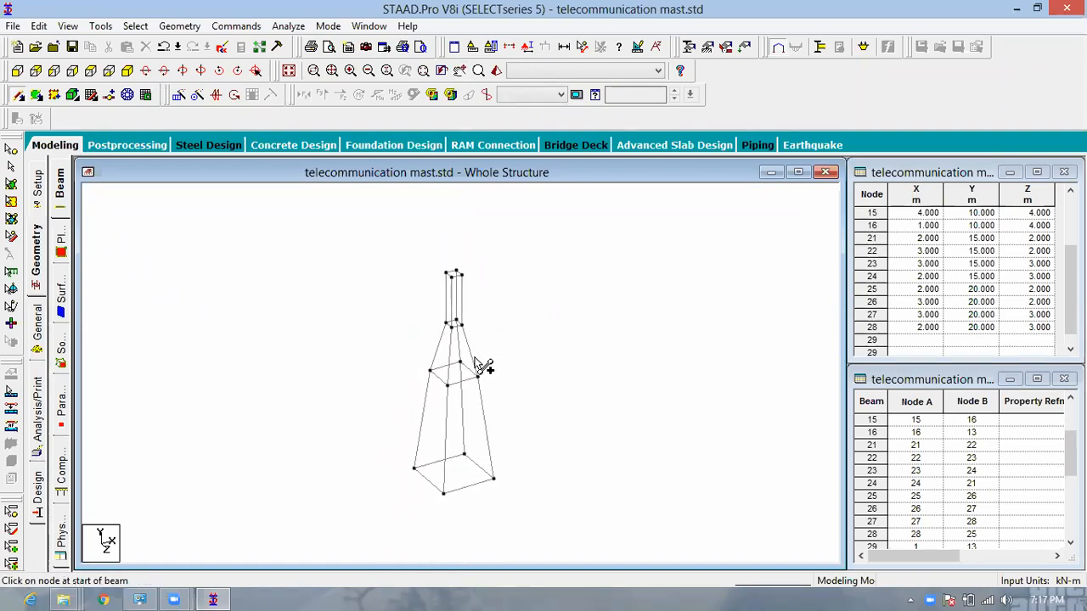
scroll(475, 360, up, 1)
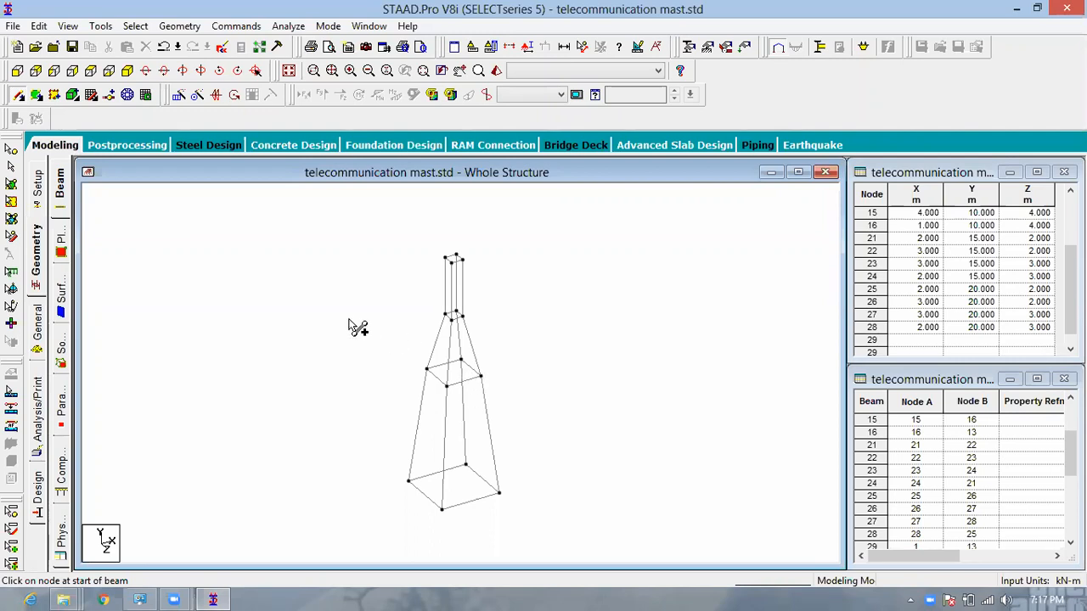
click(11, 168)
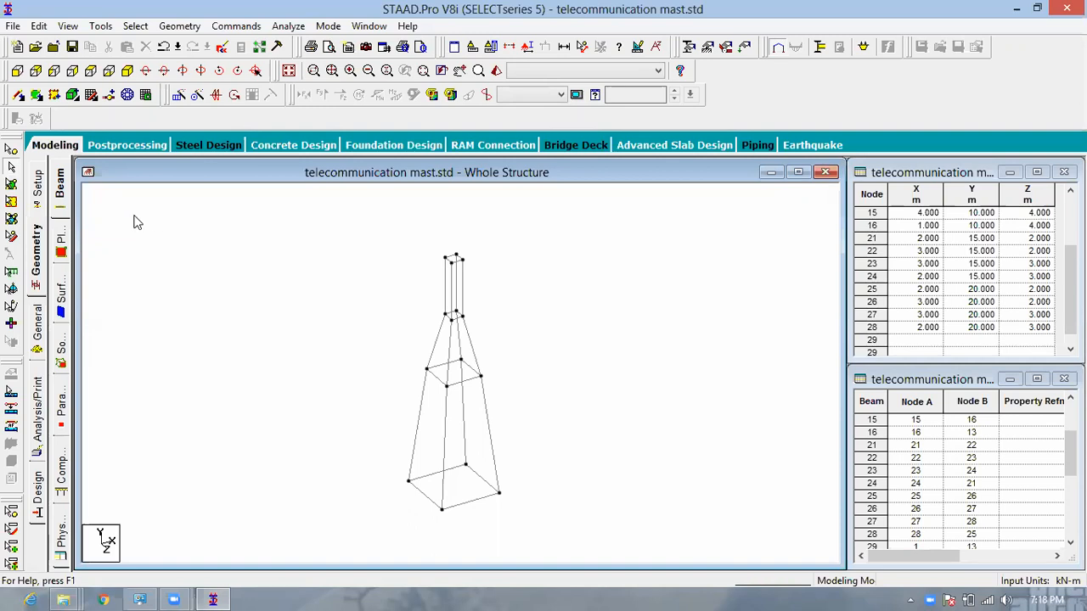
- In the front view, insert seven nodes on each lower leg between the base and 10 m level, and undo the last insertion
click(17, 72)
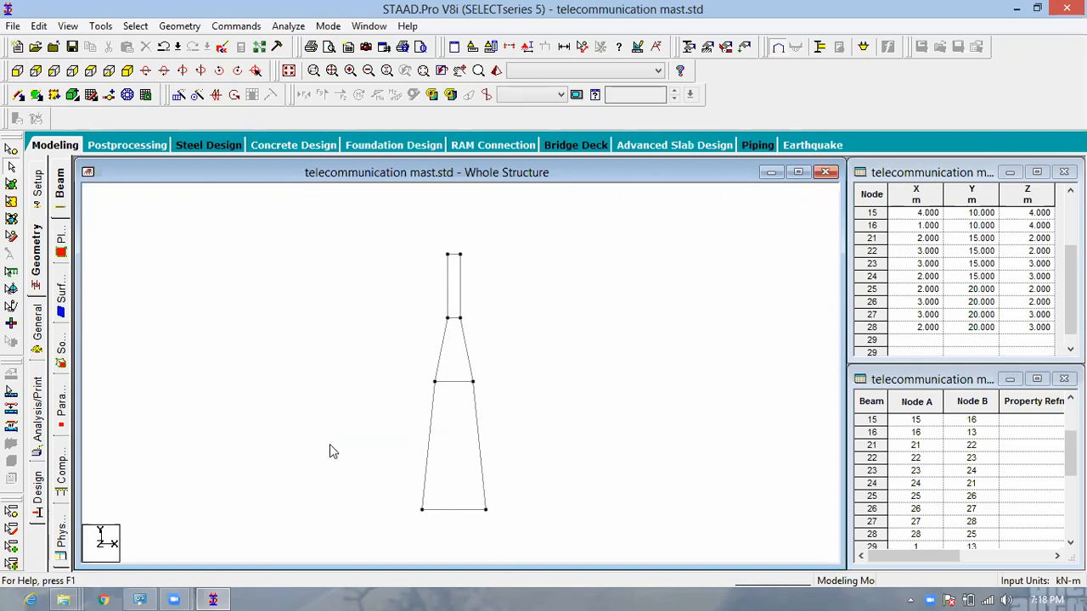
drag(429, 471, 333, 402)
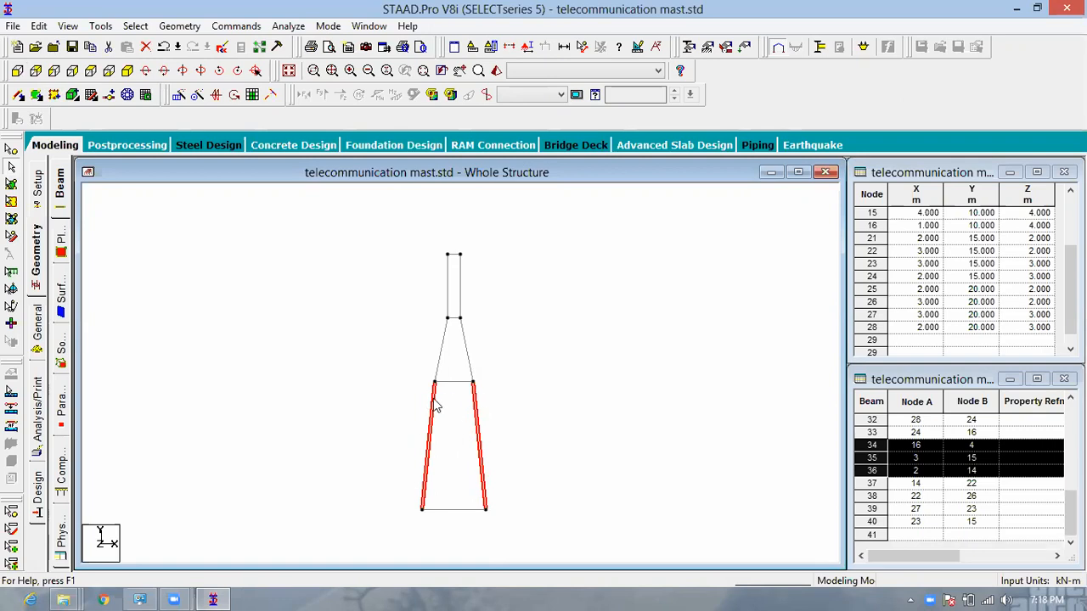
click(111, 98)
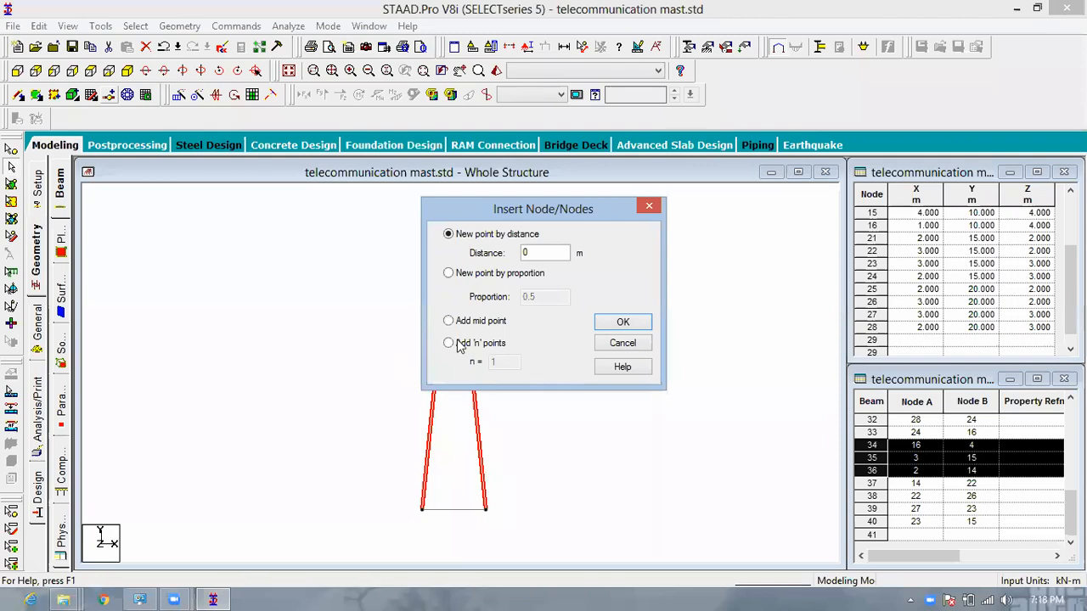
click(463, 346)
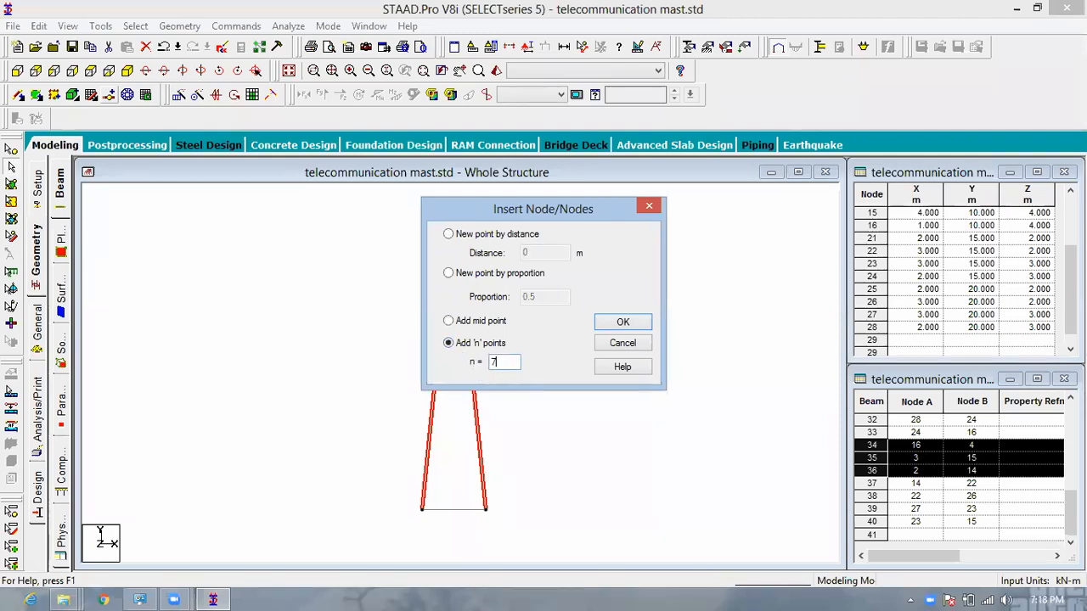
click(624, 322)
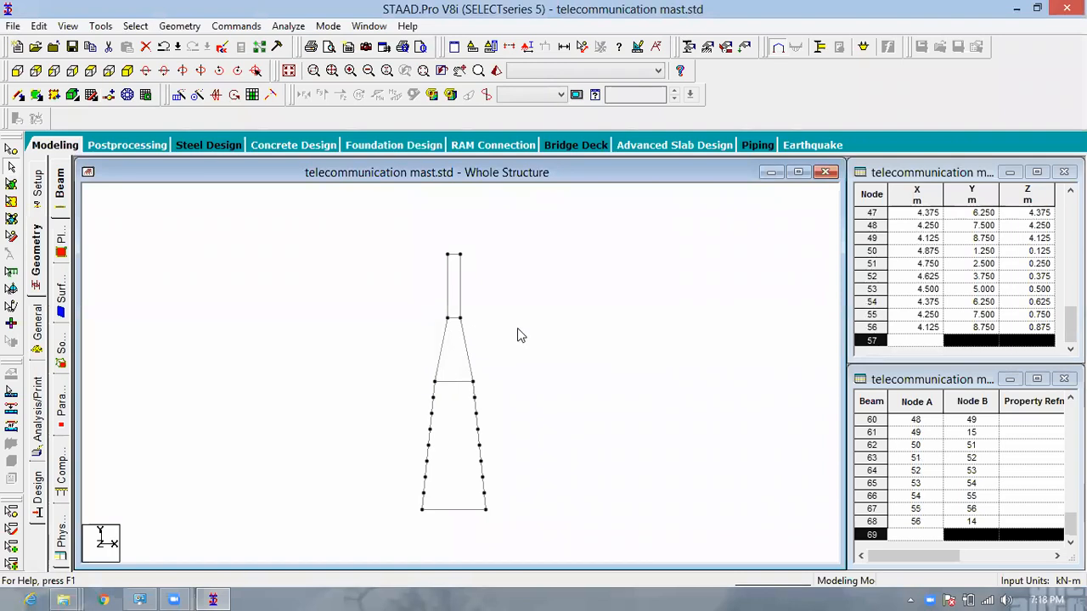
key(ctrl+z)
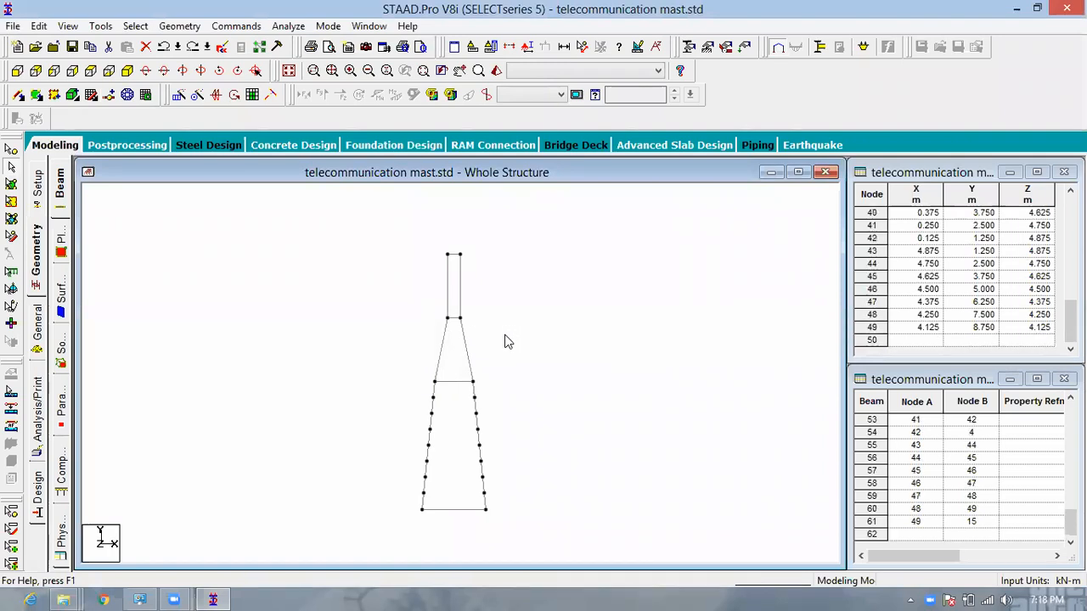
- Insert five nodes on each leg member of the two upper segments, between the 10 m and 20 m levels
click(517, 323)
drag(513, 331, 398, 343)
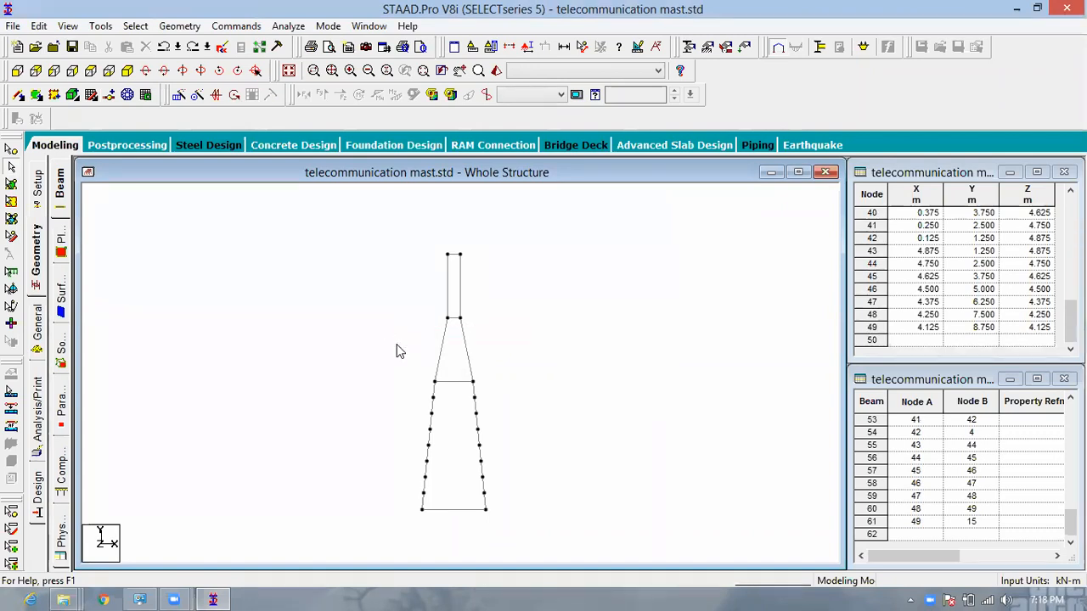
drag(520, 332, 409, 361)
drag(508, 273, 401, 292)
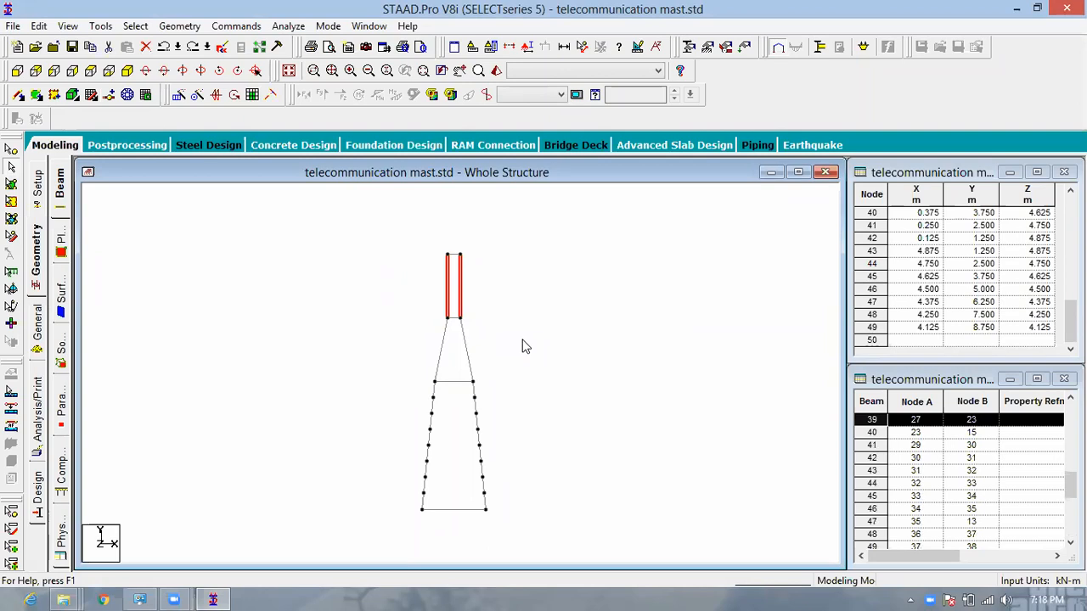
ctrl+drag(521, 343, 386, 363)
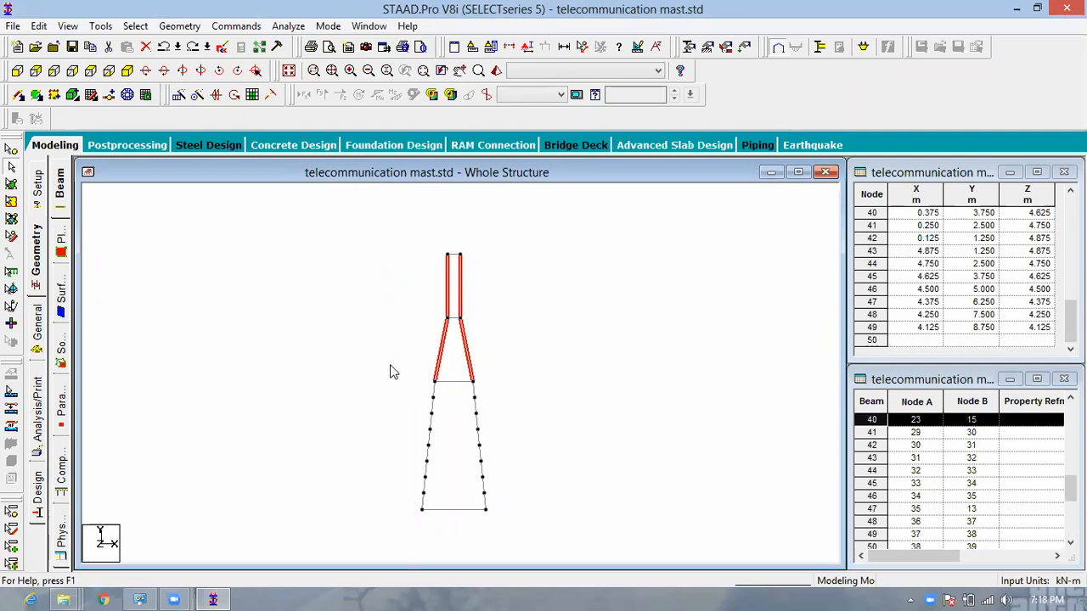
click(110, 95)
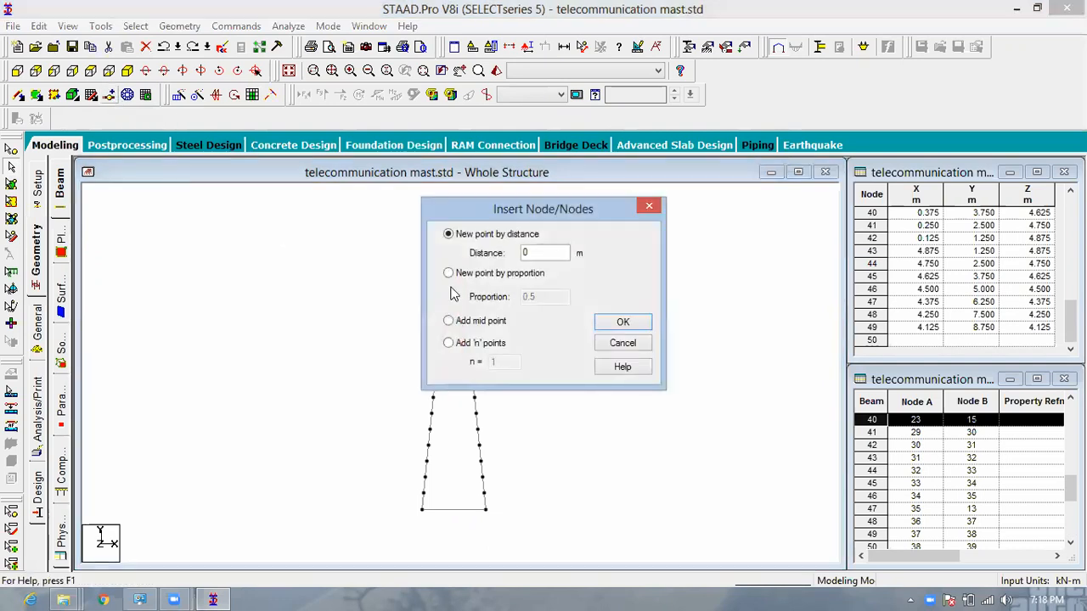
click(449, 343)
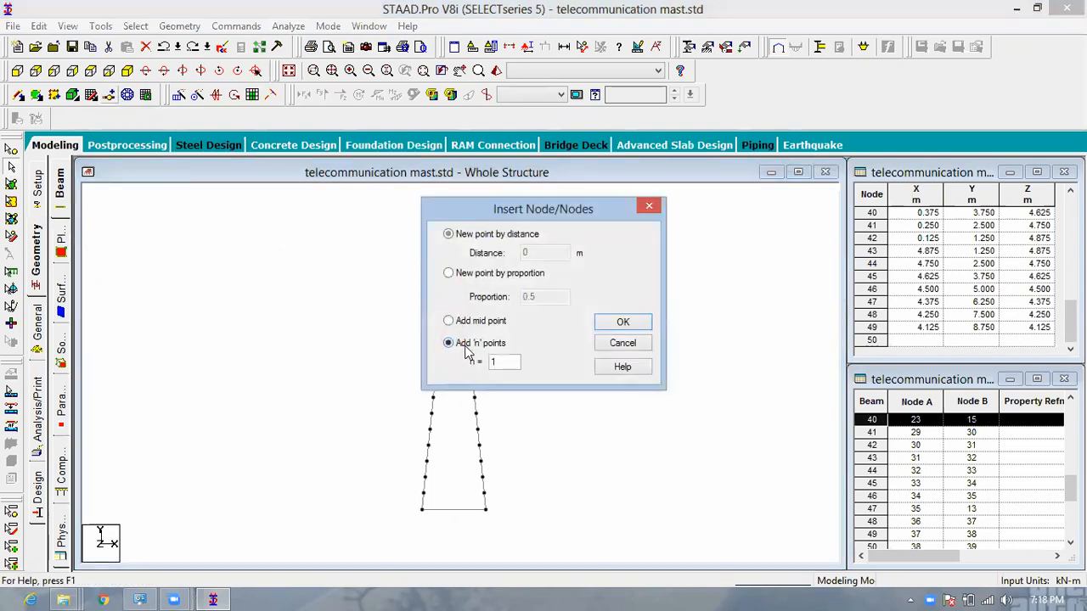
double_click(503, 365)
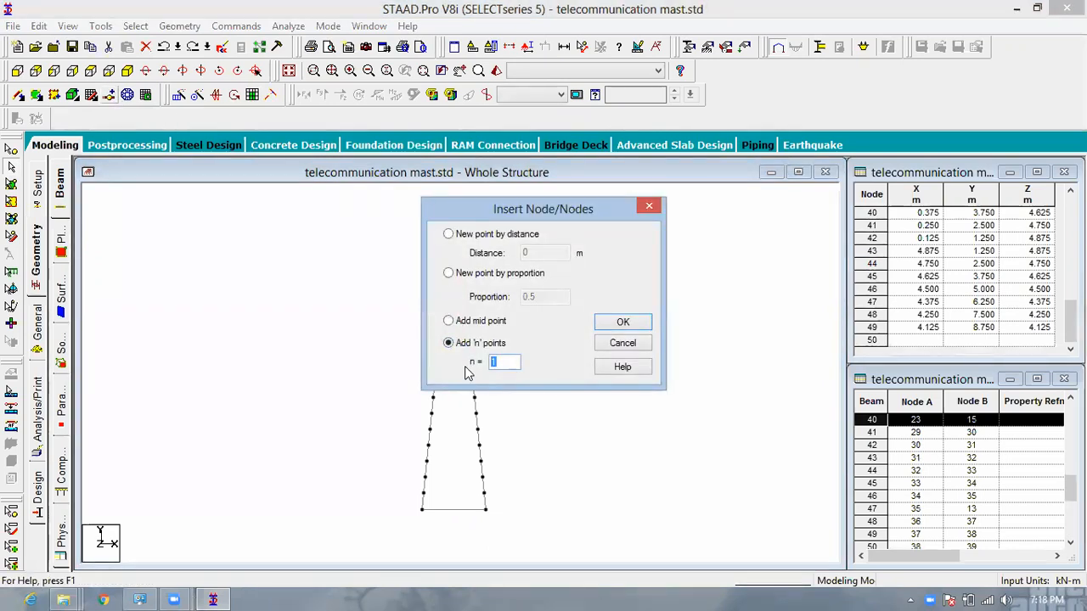
text(5)
click(623, 322)
click(623, 323)
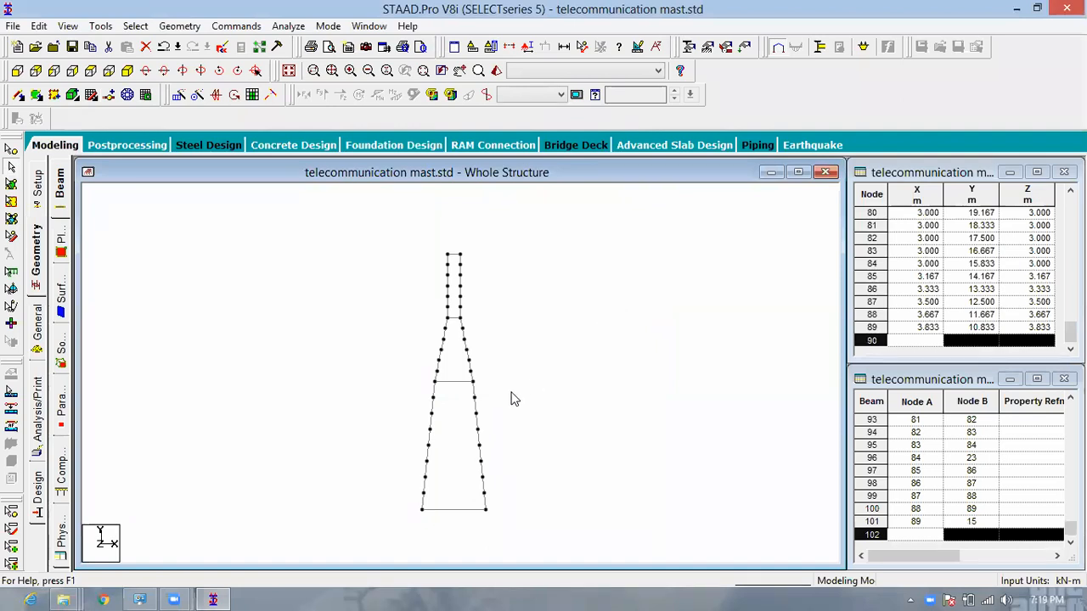
- Show the mast in isometric view and dismiss the Removable Disk (D:) repair prompt by continuing without scanning
click(127, 71)
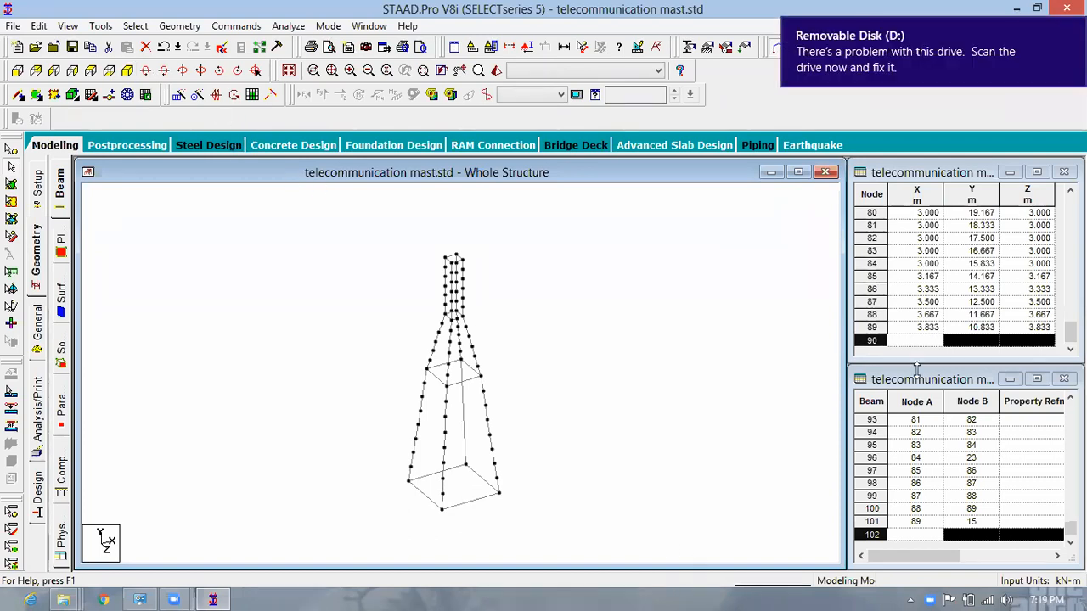
click(900, 73)
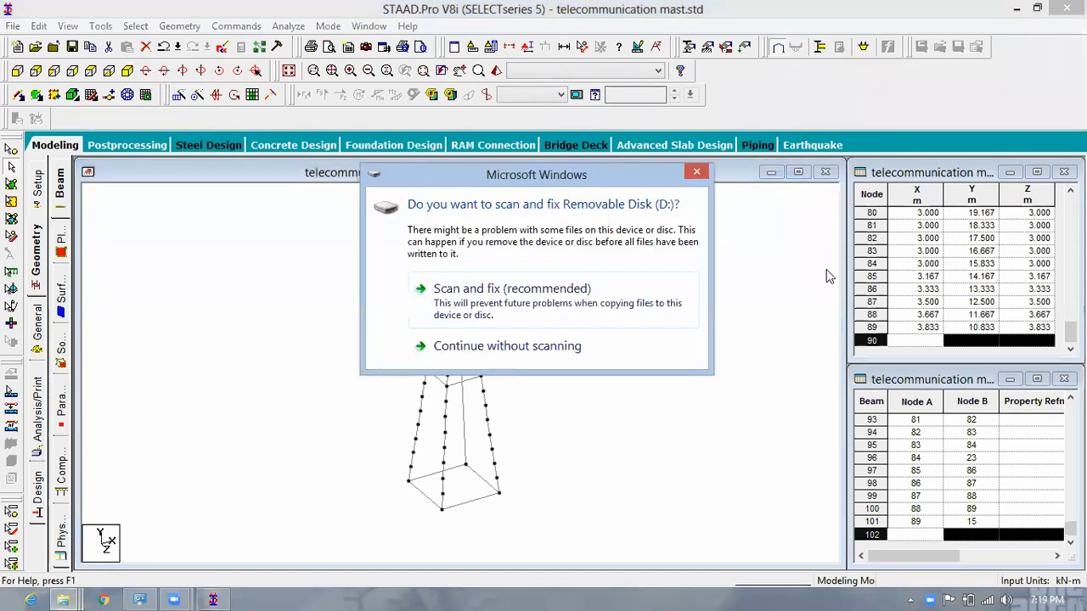
click(602, 349)
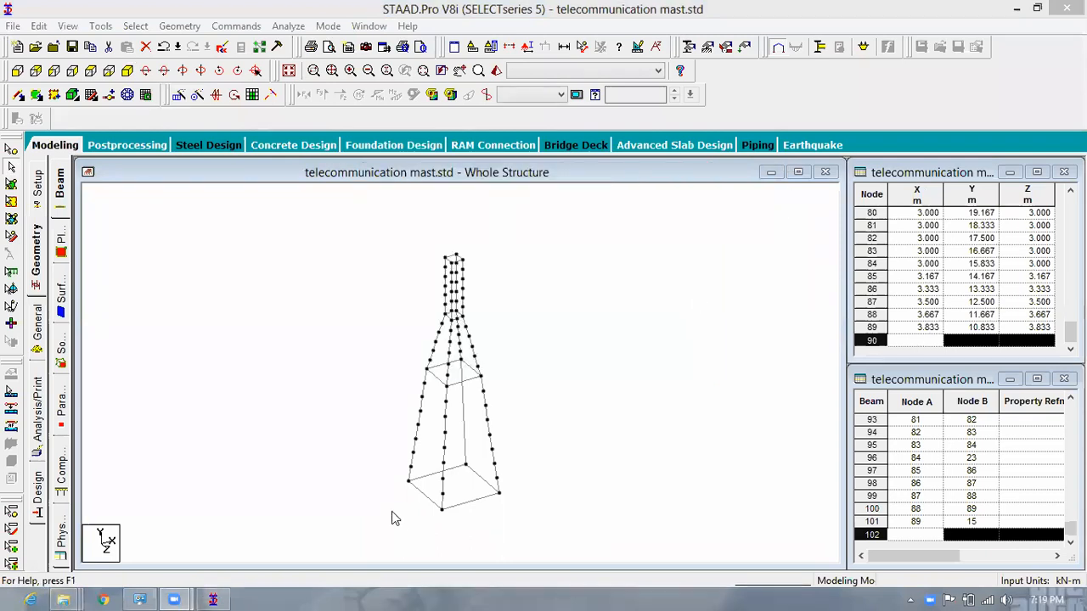
- Switch to File Explorer, open the free_screen_recorder archive on Removable Disk (D:), and run free-screen-recorder-1060
mouse_move(63, 599)
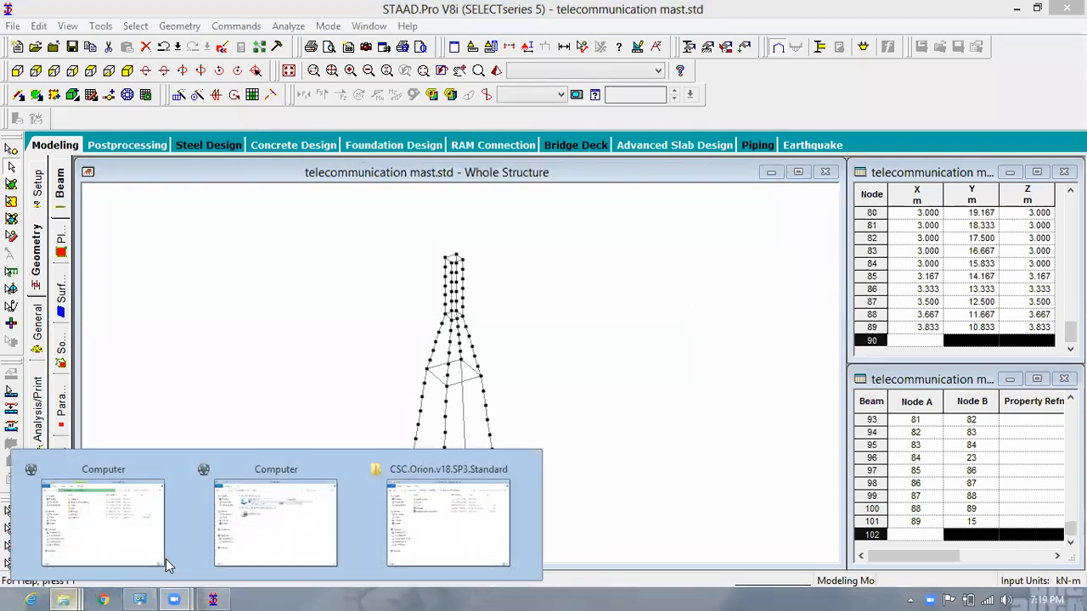
click(276, 535)
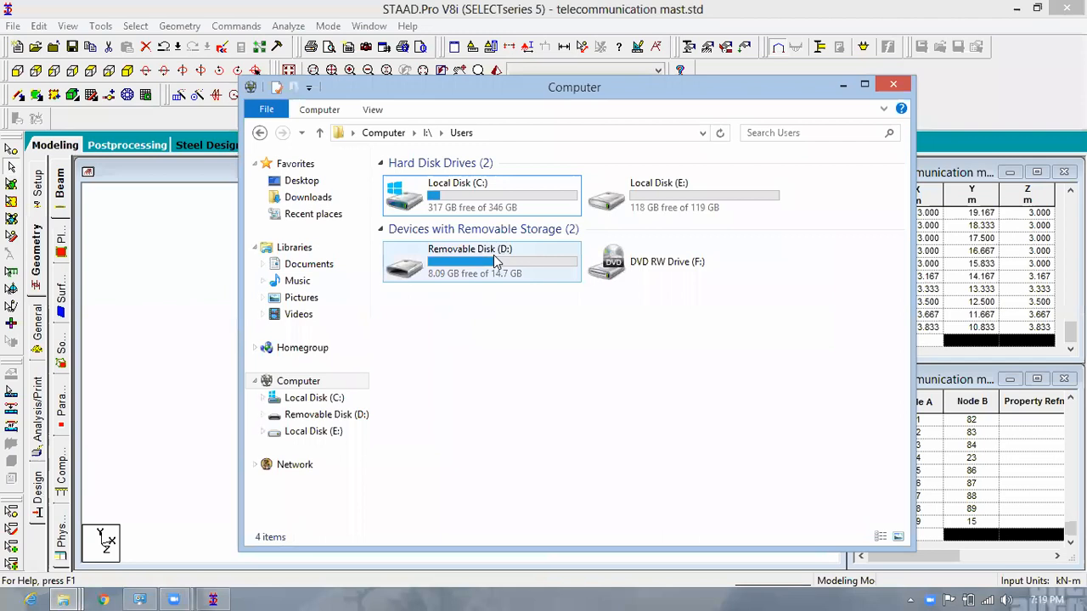
double_click(507, 265)
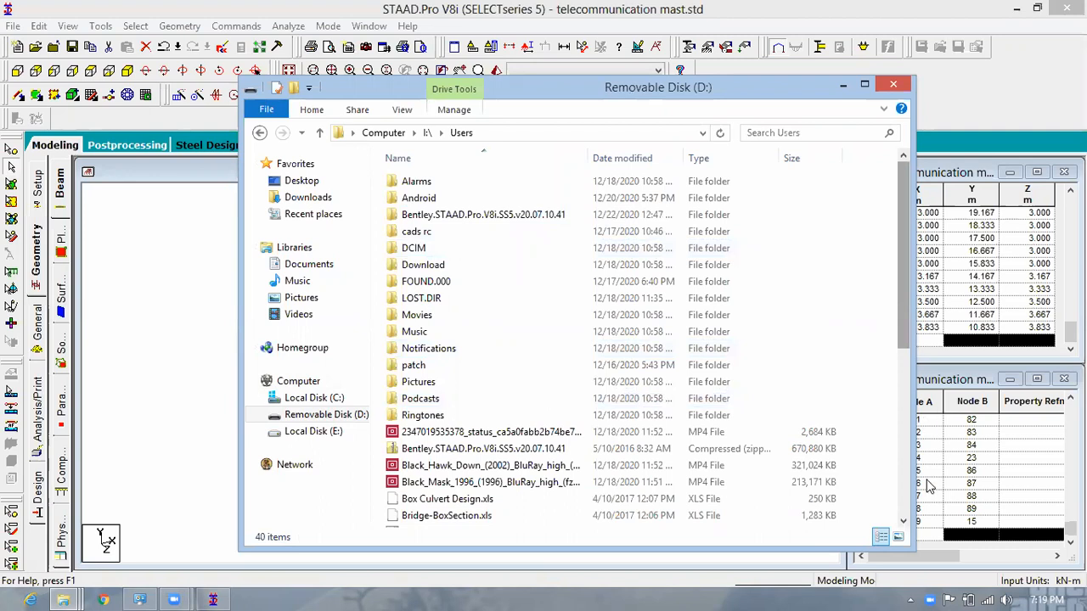
drag(930, 485, 923, 508)
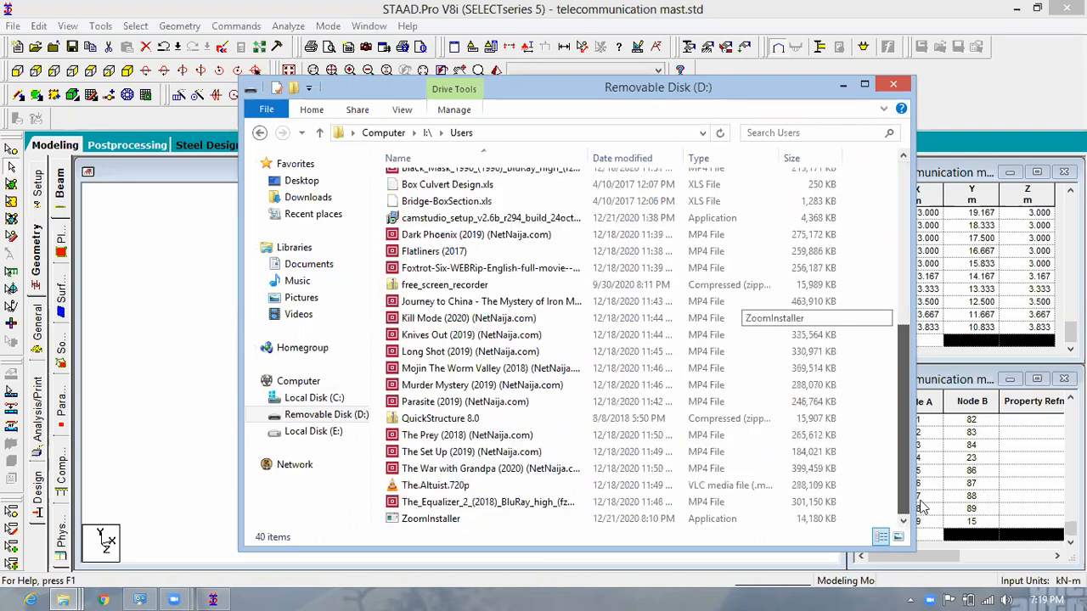
double_click(503, 290)
click(478, 185)
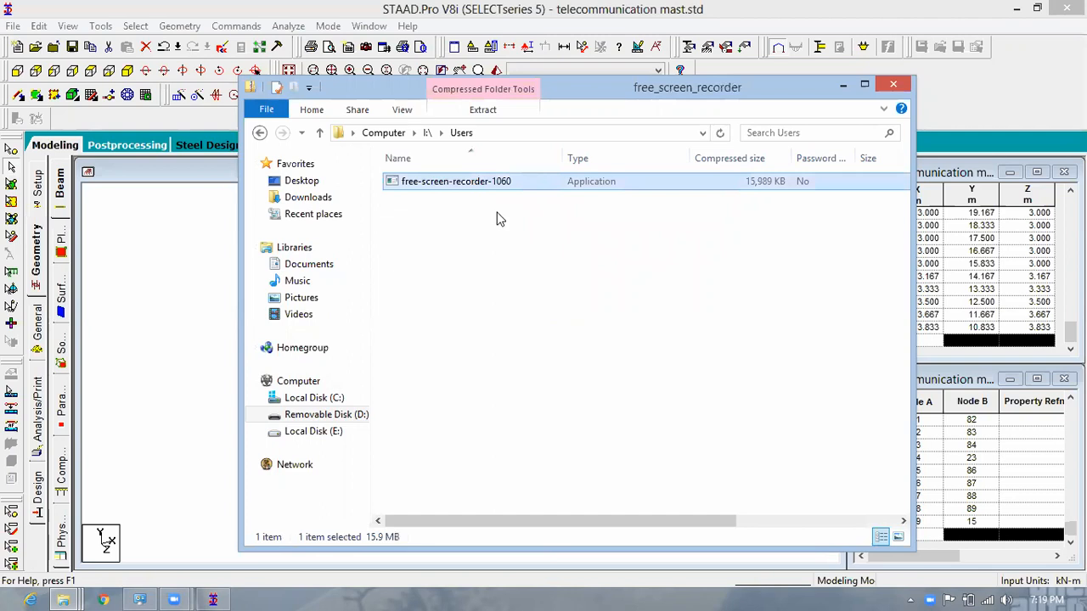
right_click(665, 186)
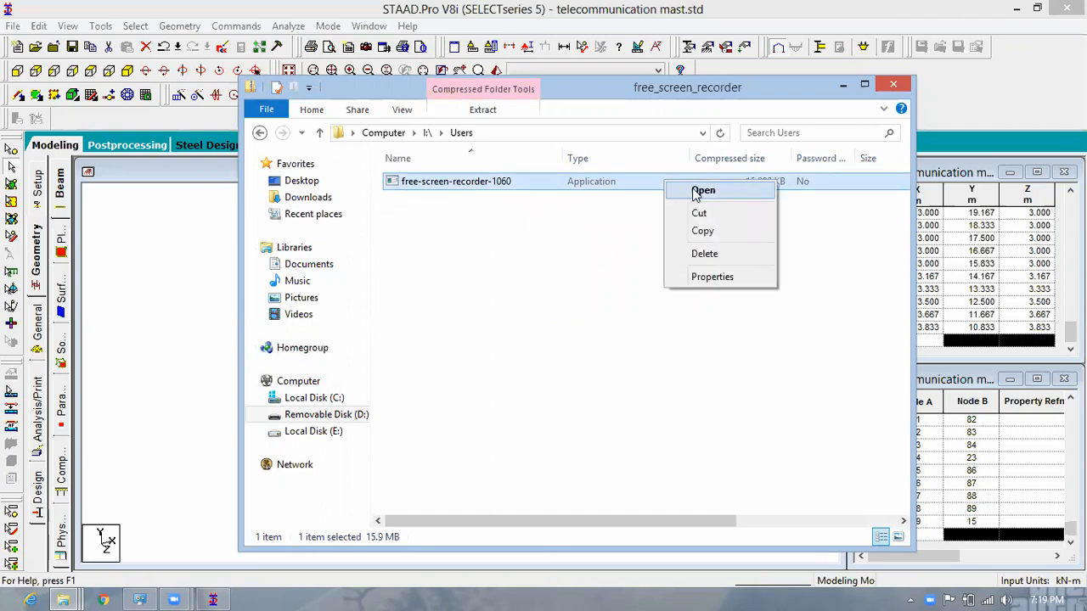
click(702, 191)
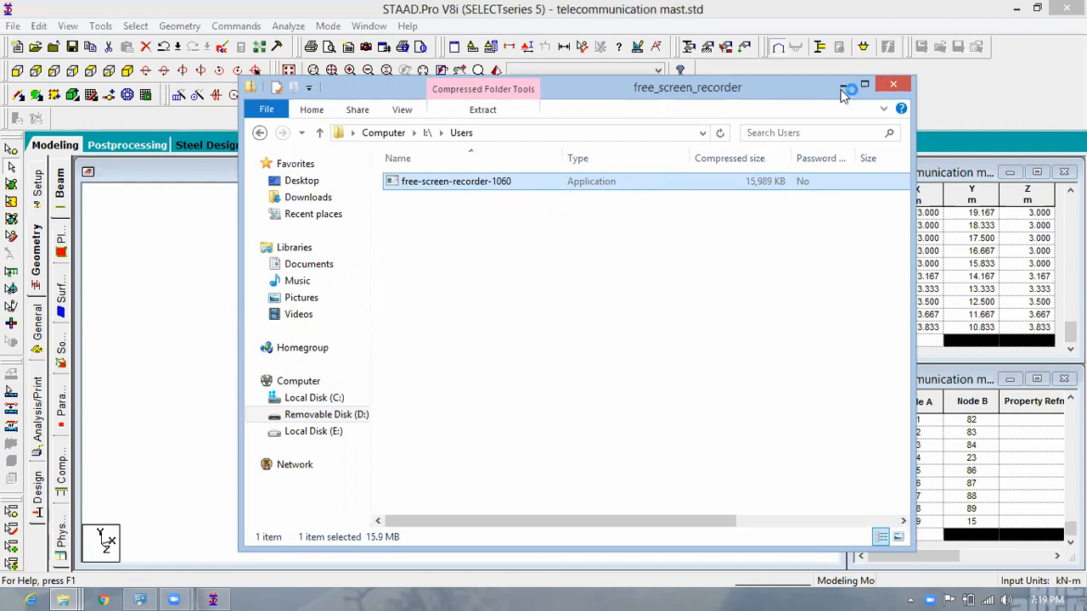
- Return to the STAAD.Pro mast model, allow Free Screen Recorder Setup to make changes, and accept English as the setup language
click(176, 244)
scroll(433, 536, up, 1)
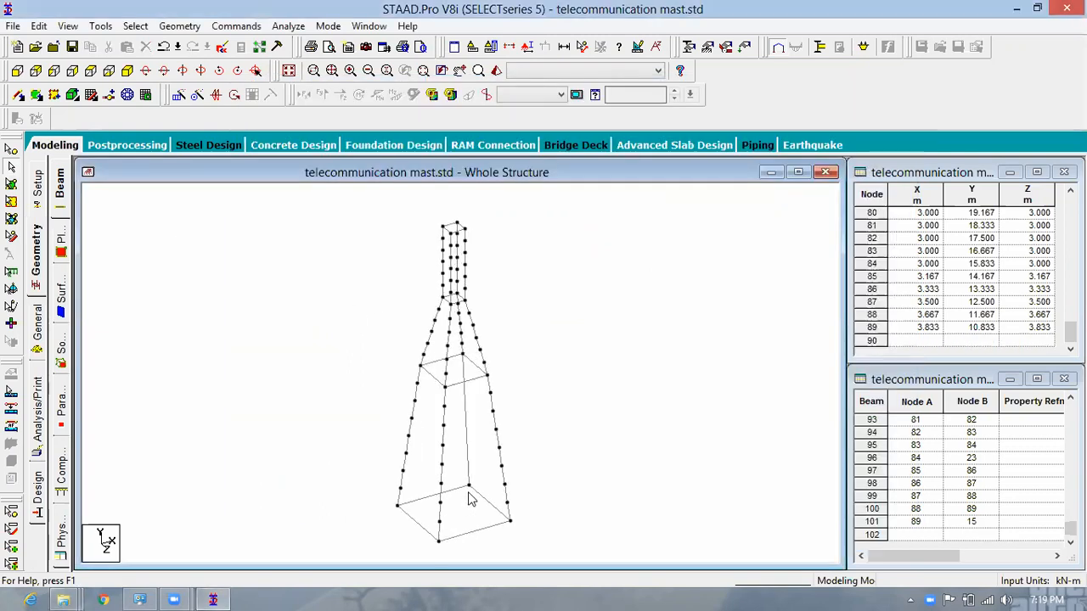
scroll(474, 476, up, 1)
middle_drag(469, 497, 467, 418)
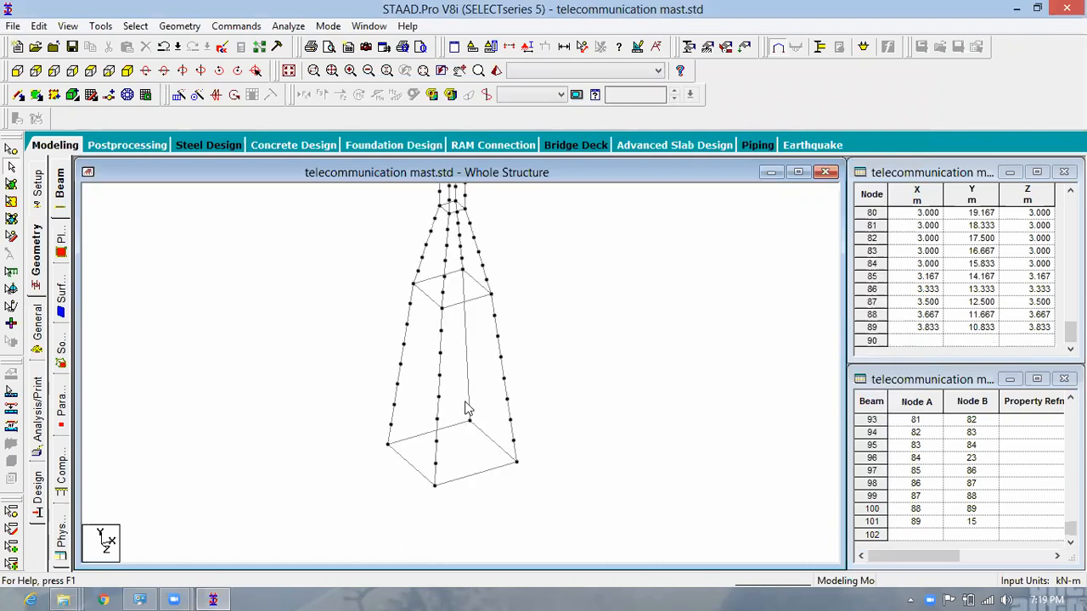
scroll(465, 409, up, 1)
scroll(480, 430, up, 1)
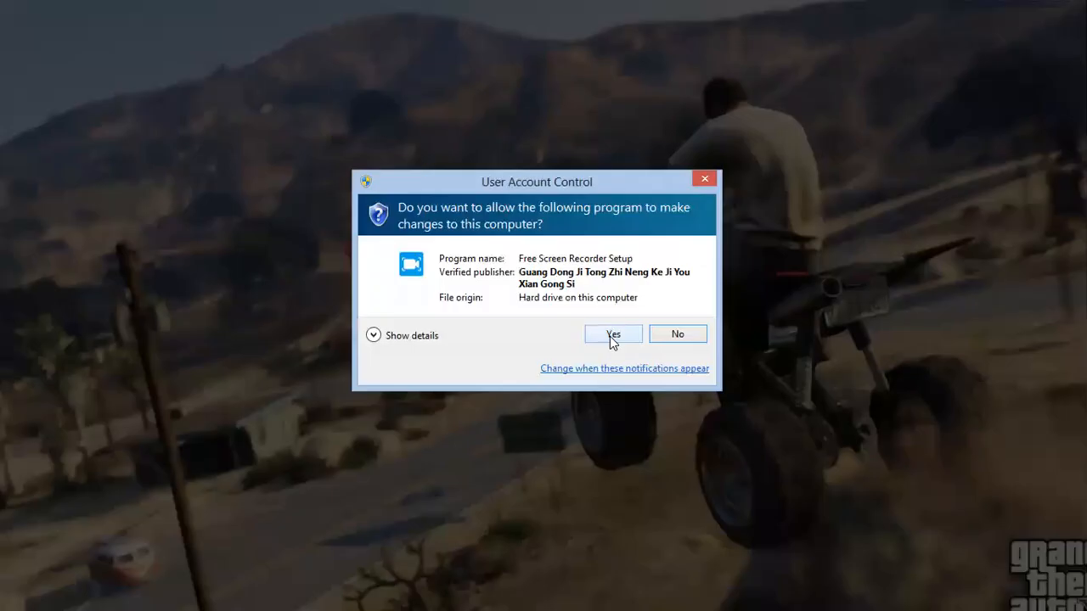
click(609, 336)
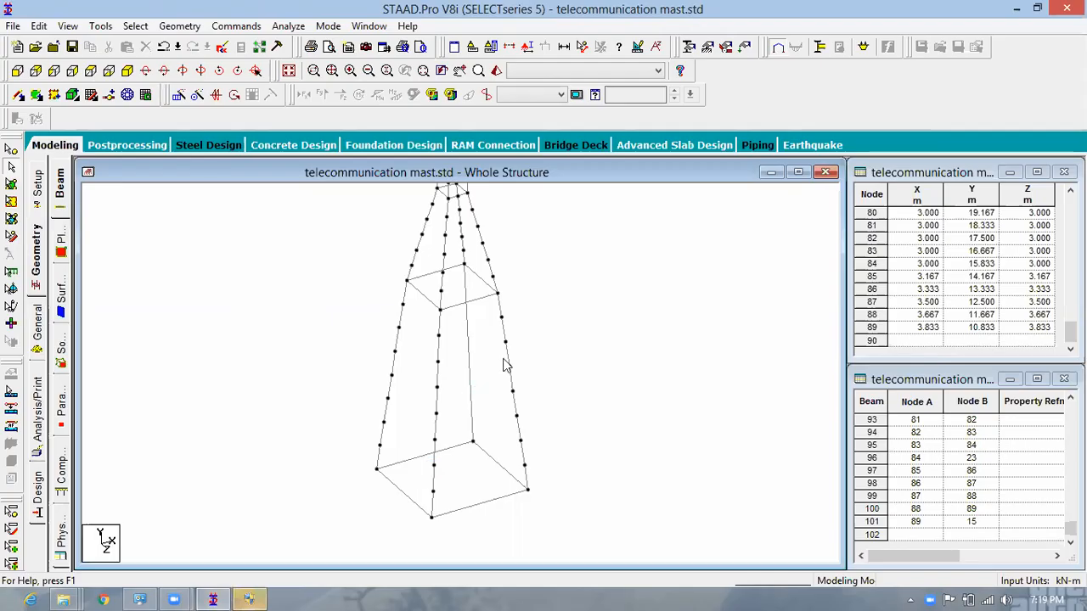
click(558, 338)
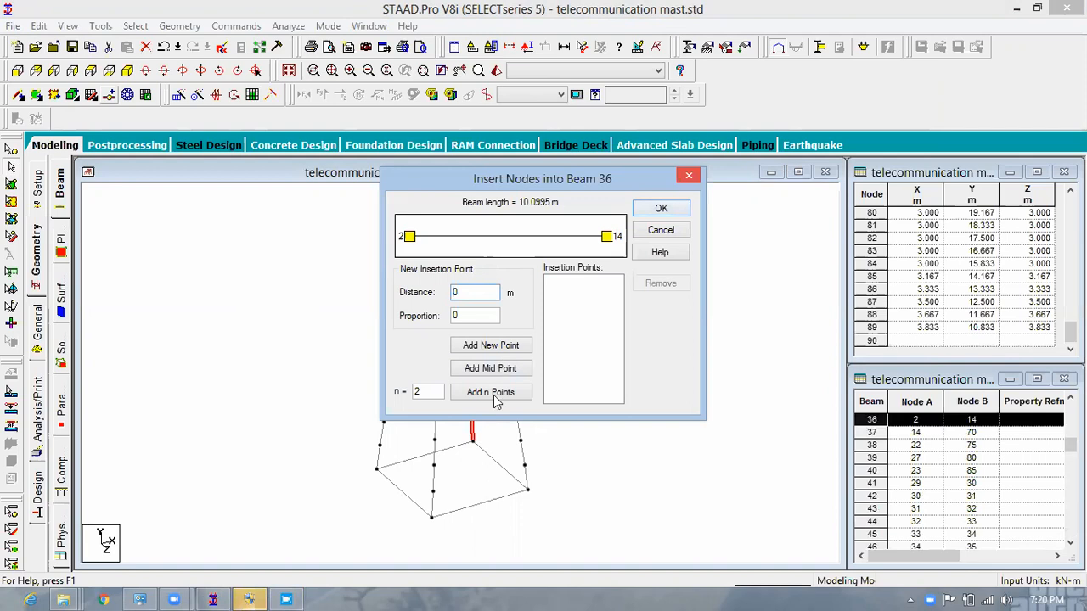
- Try inserting two nodes into the remaining undivided lower leg, and undo the insertion
click(455, 393)
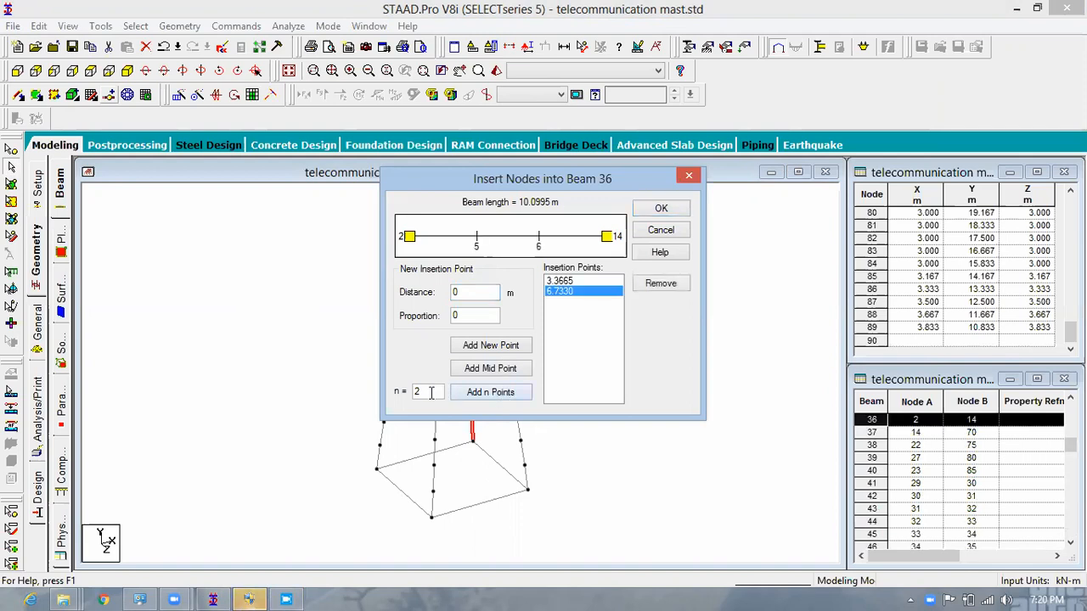
drag(423, 392, 397, 406)
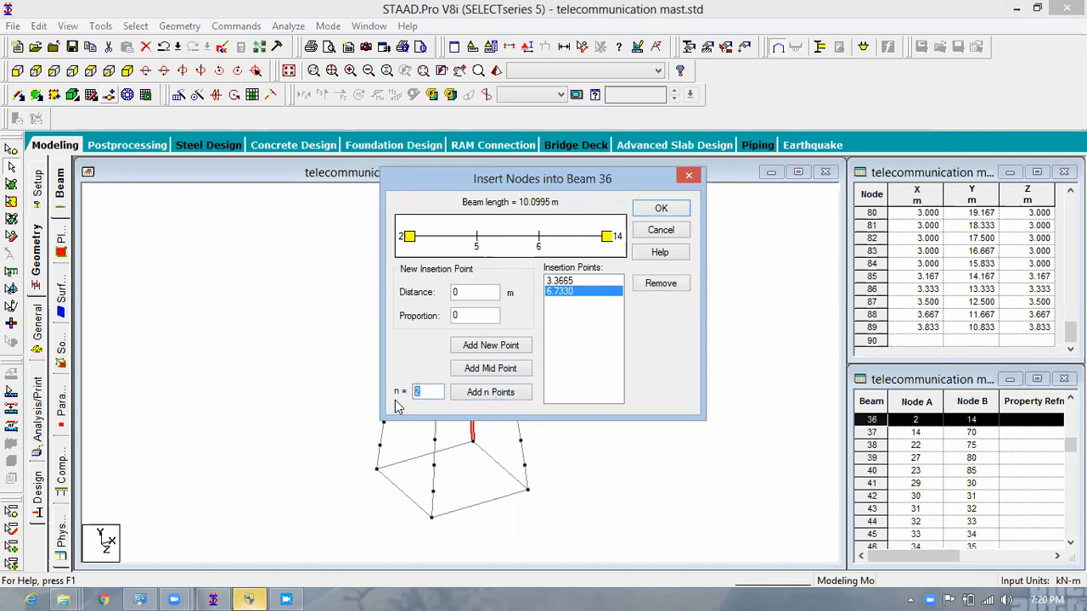
click(661, 209)
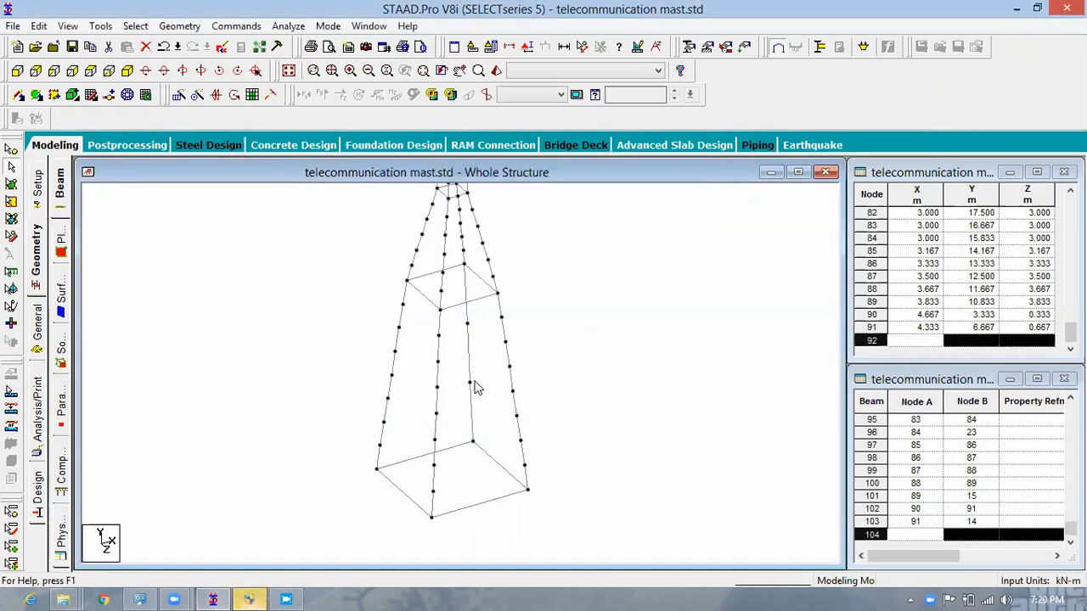
key(ctrl+z)
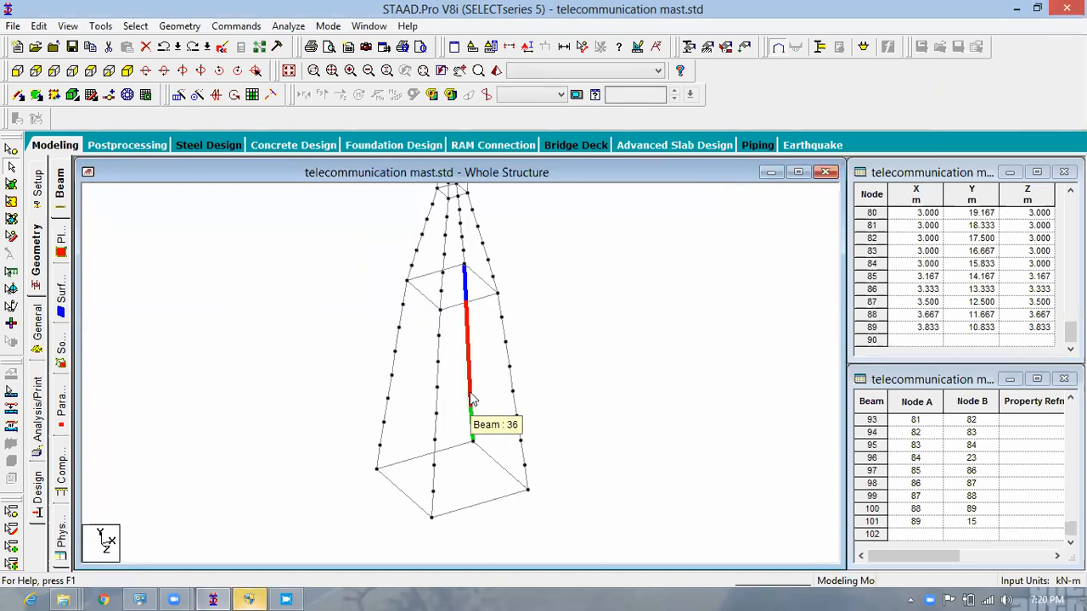
- Insert seven equally spaced nodes into the undivided rear lower leg between the base and the 10 m level
click(473, 399)
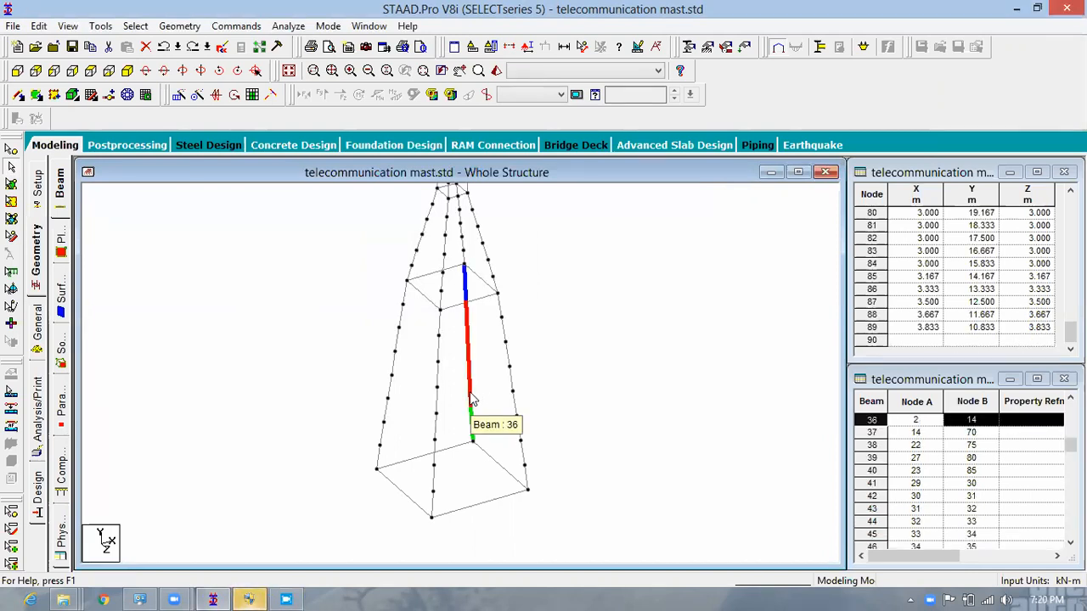
click(178, 95)
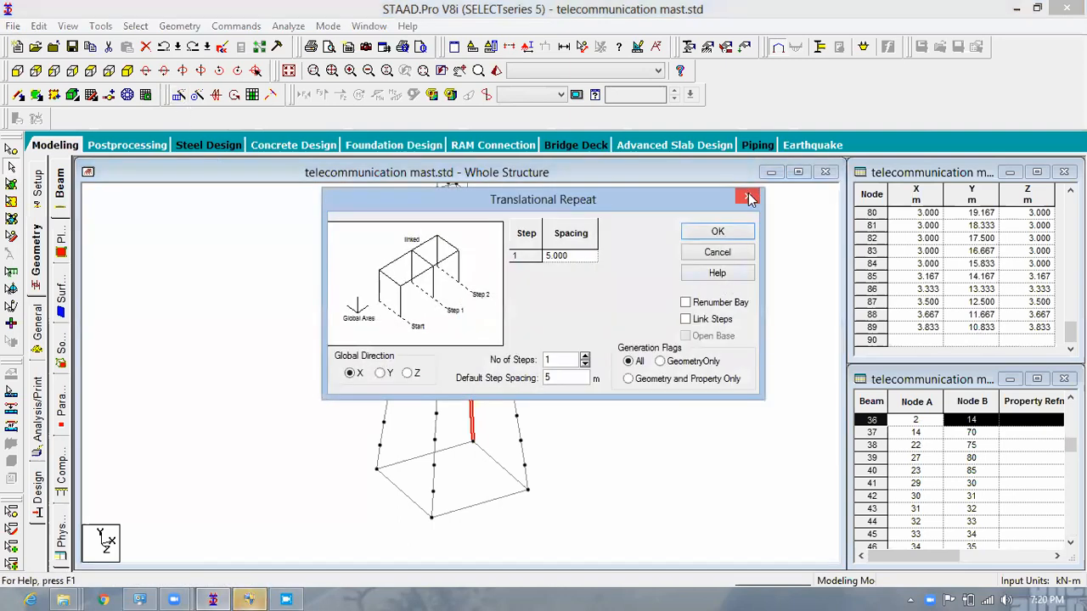
click(748, 196)
click(108, 95)
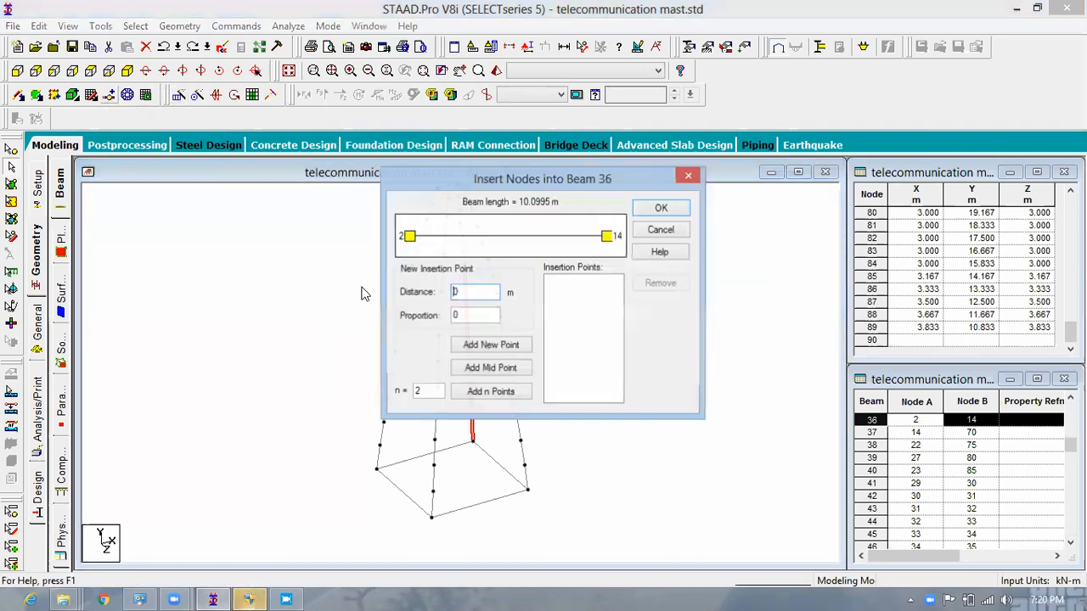
double_click(416, 394)
text(7)
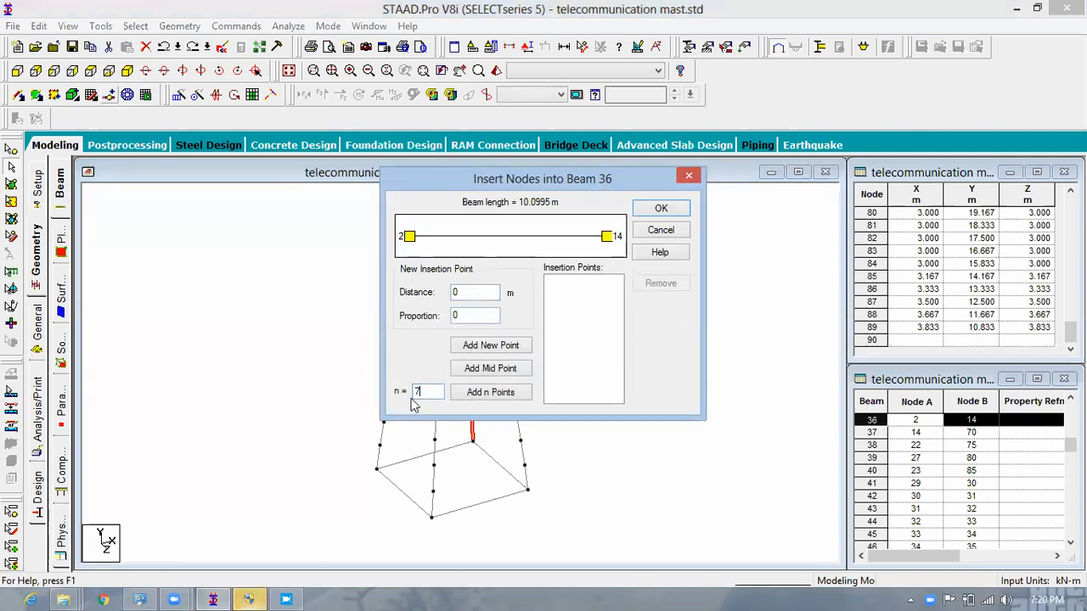
click(484, 396)
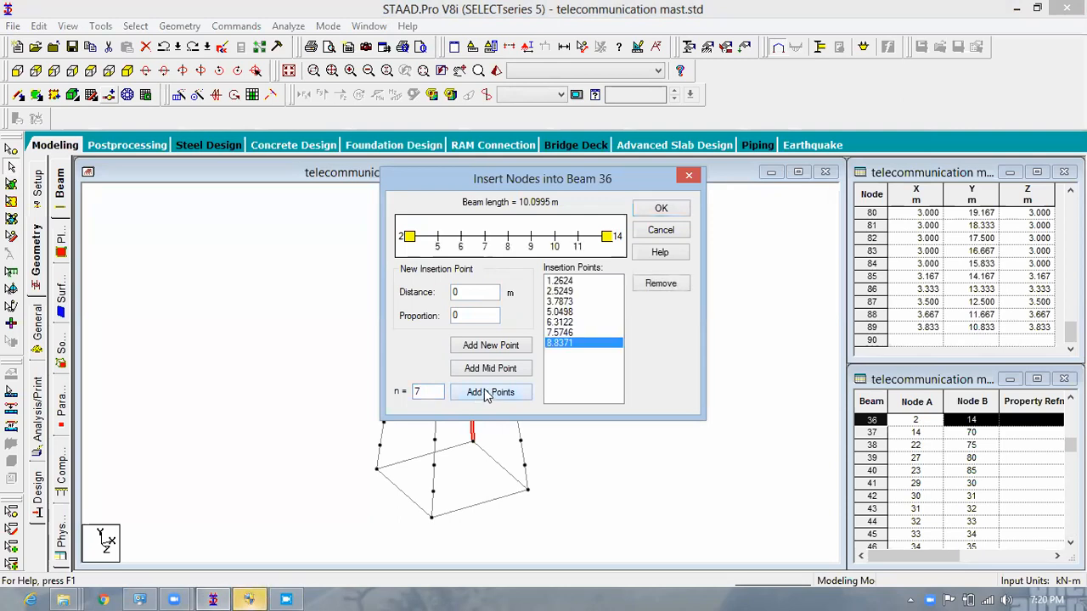
click(660, 209)
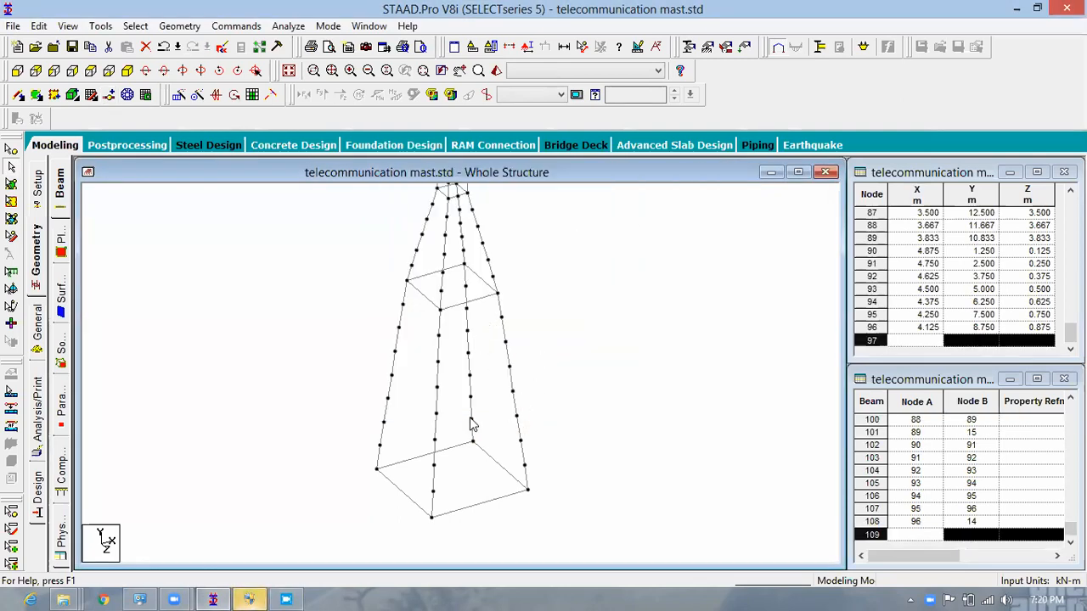
click(246, 594)
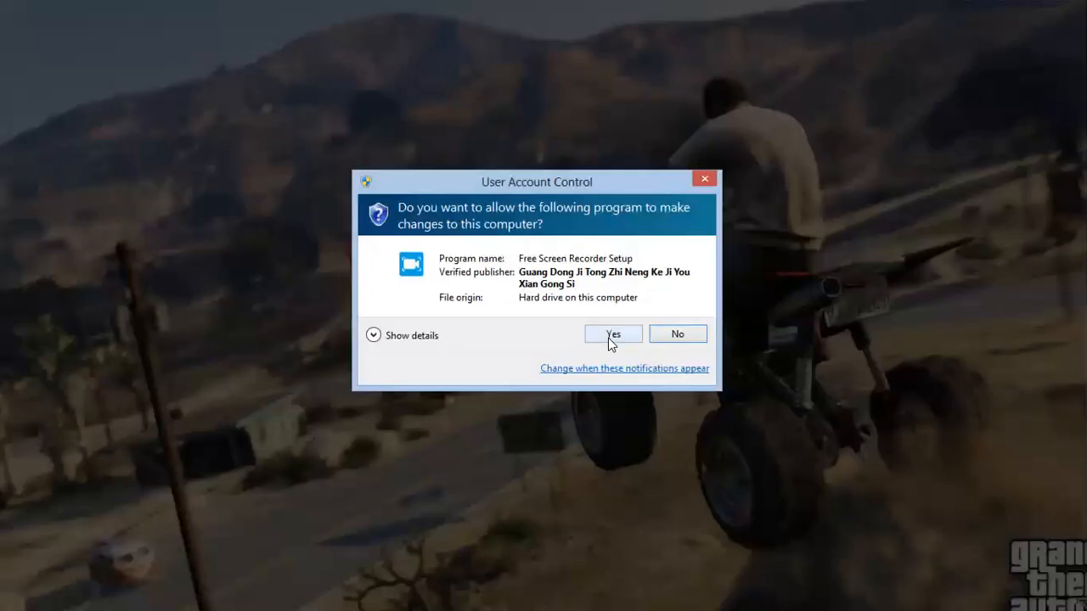
click(612, 335)
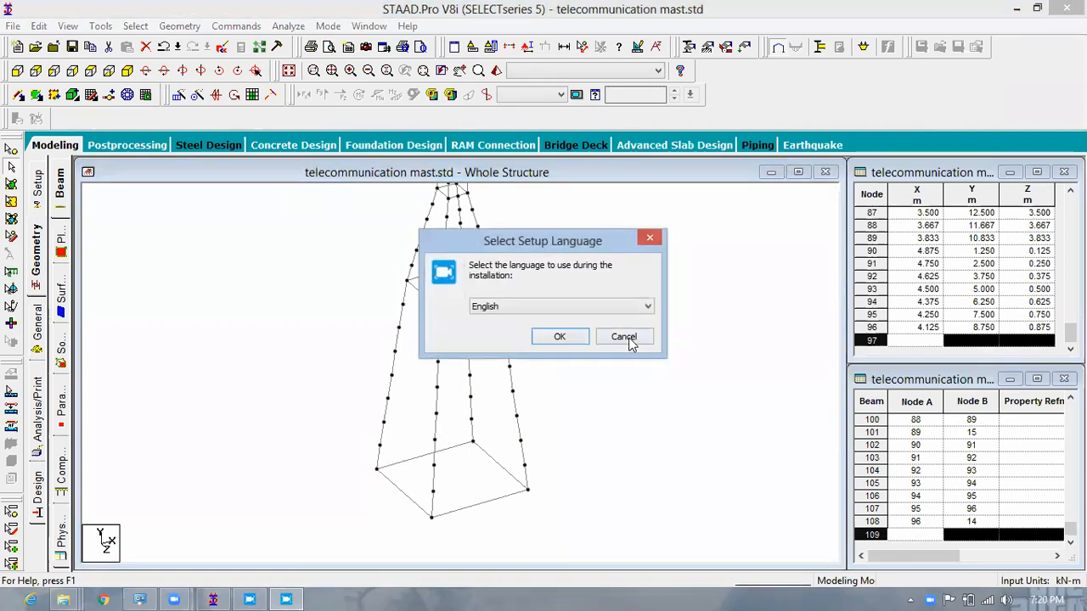
click(625, 337)
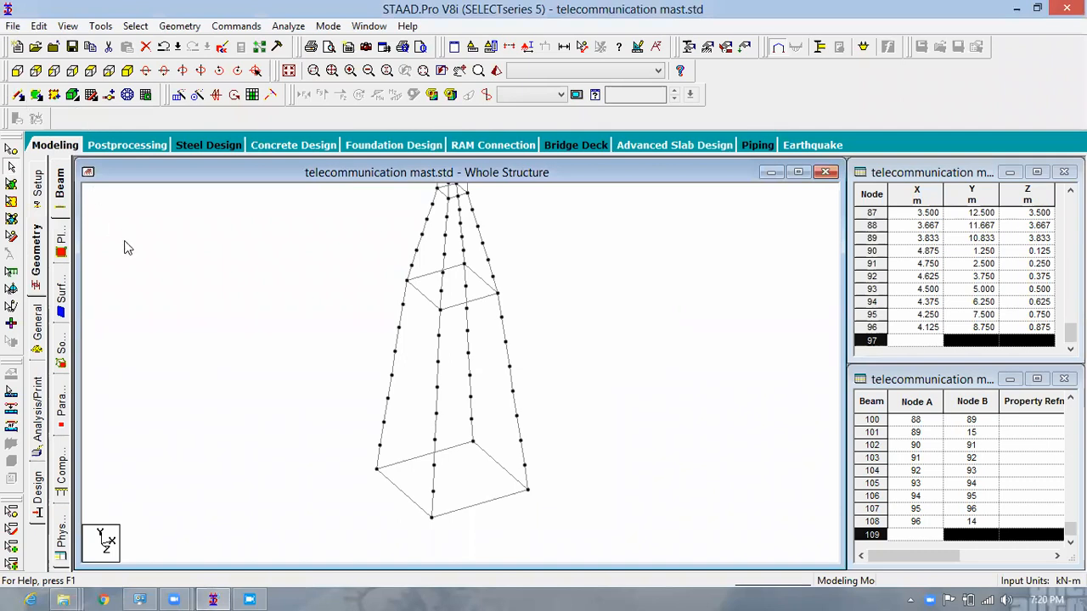
- Start installing Free Screen Recorder 10.6.0 with the default setup options, and minimize the setup window
click(250, 600)
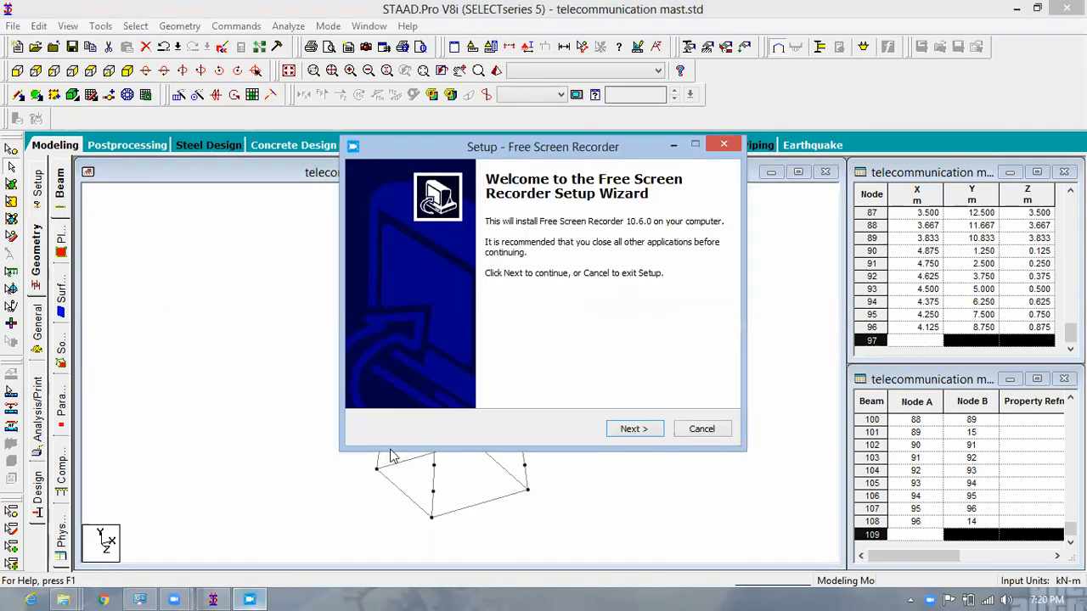
click(633, 429)
click(633, 429)
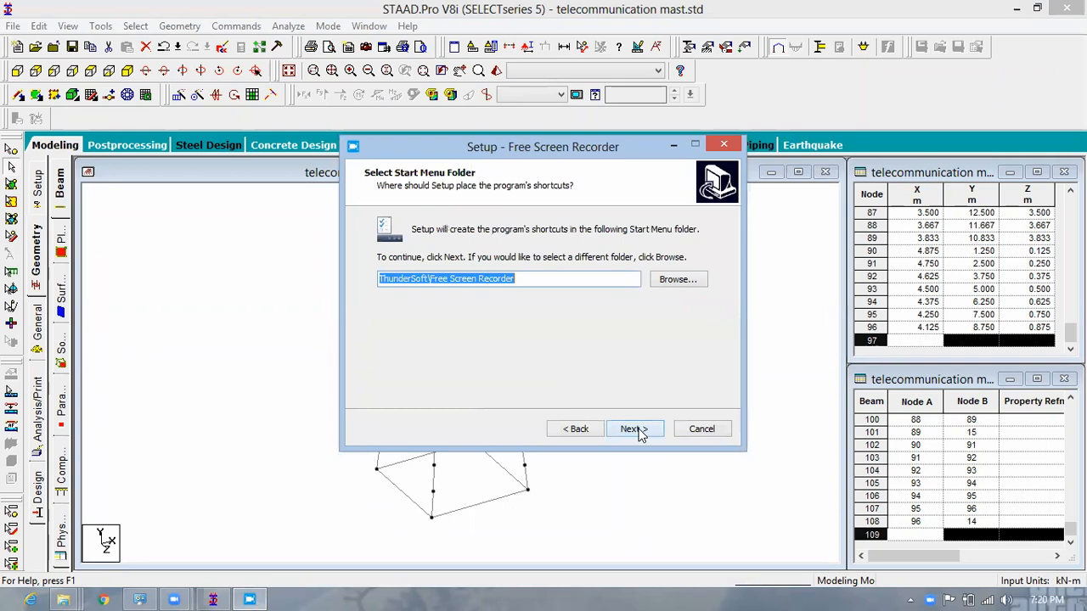
click(637, 431)
click(637, 430)
click(635, 428)
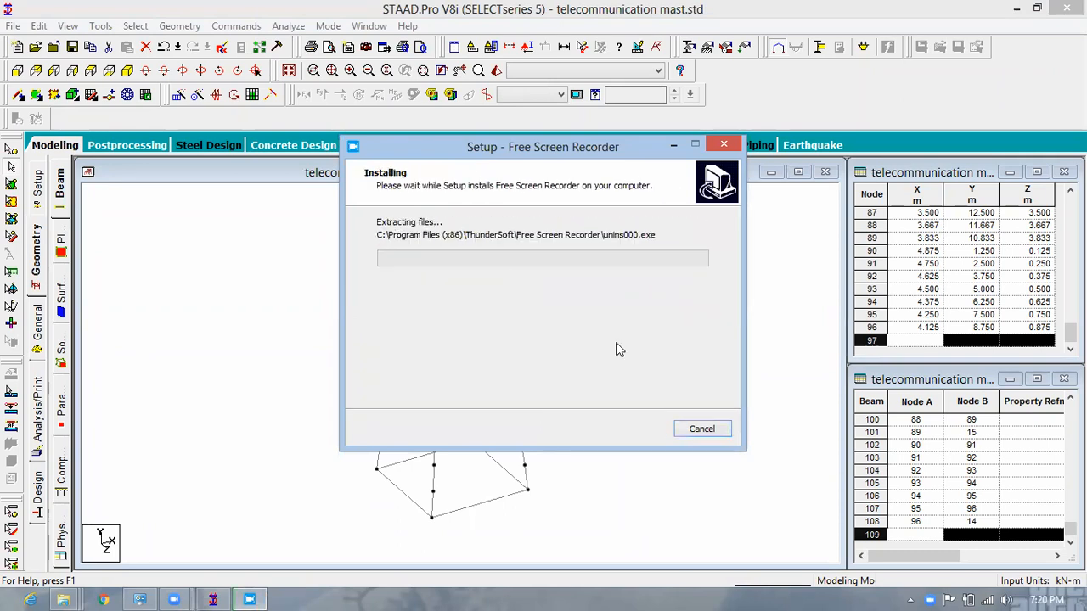
click(678, 146)
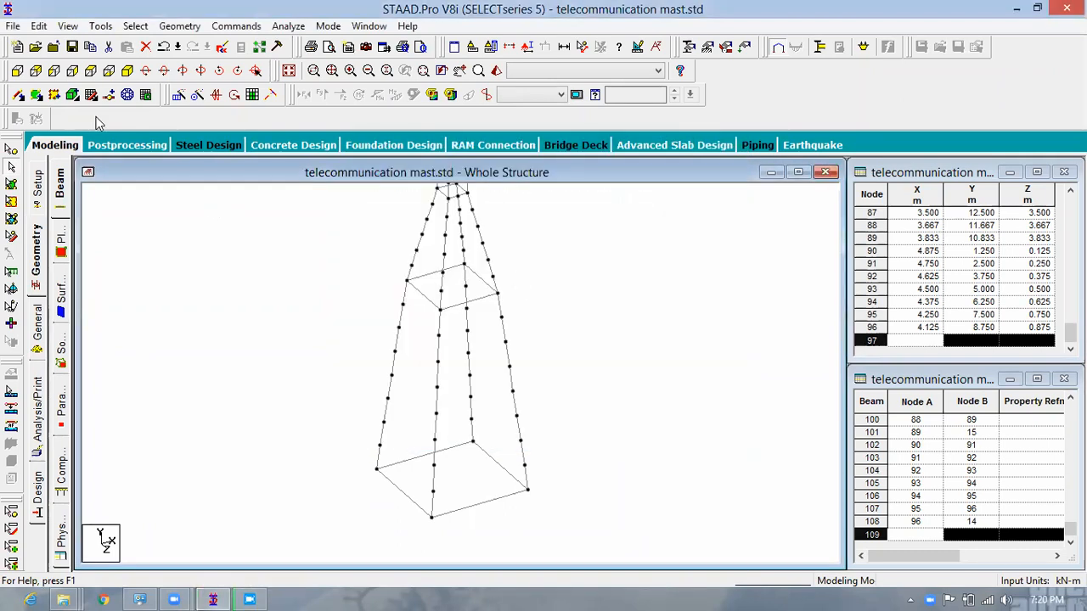
- Connect the seven matching intermediate nodes of the left and front legs below the 10 m level with horizontal beams
click(21, 96)
scroll(432, 516, up, 3)
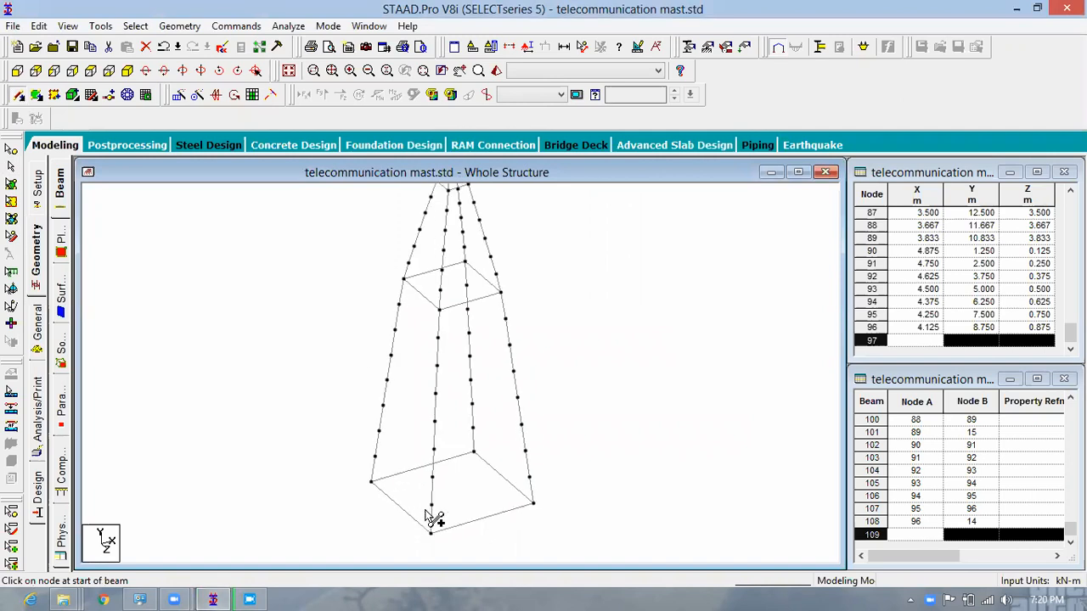
click(427, 526)
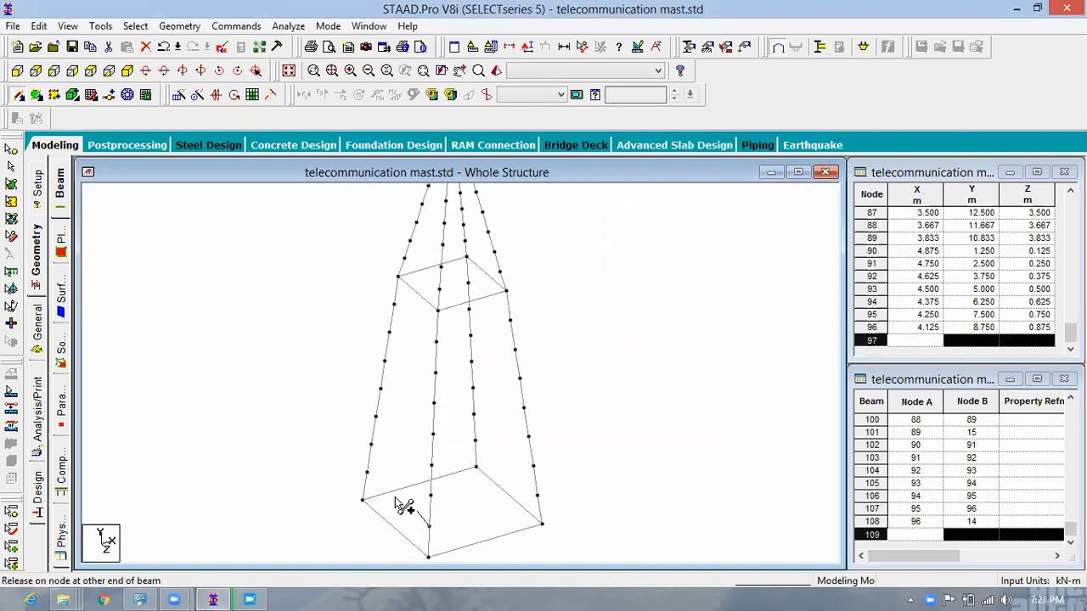
click(368, 472)
drag(430, 496, 431, 467)
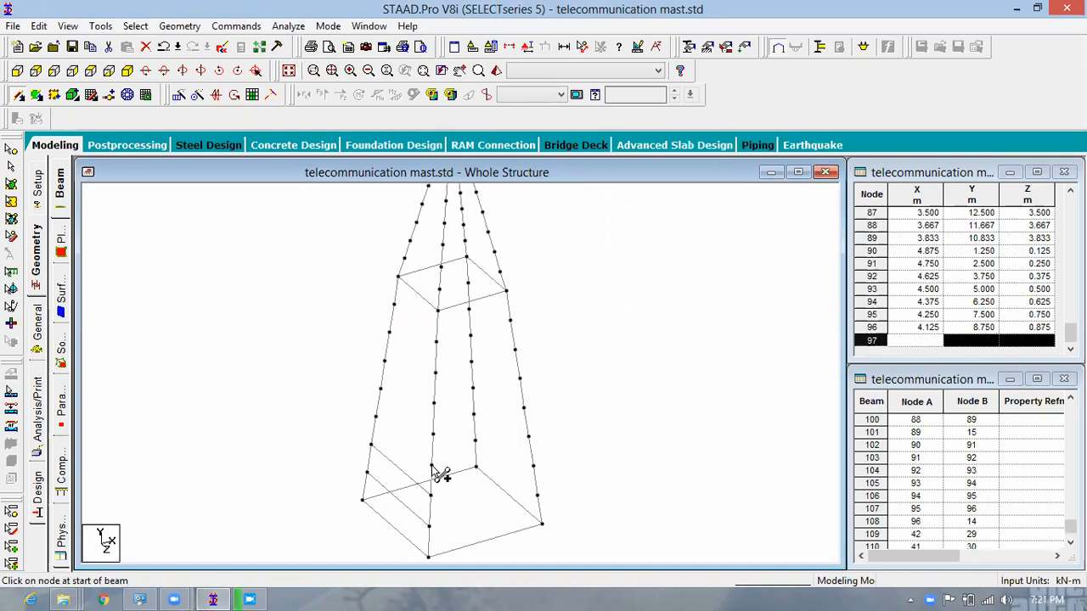
mouse_move(375, 416)
mouse_down()
mouse_move(433, 435)
mouse_move(380, 389)
mouse_move(395, 376)
mouse_move(383, 361)
mouse_move(394, 304)
mouse_up()
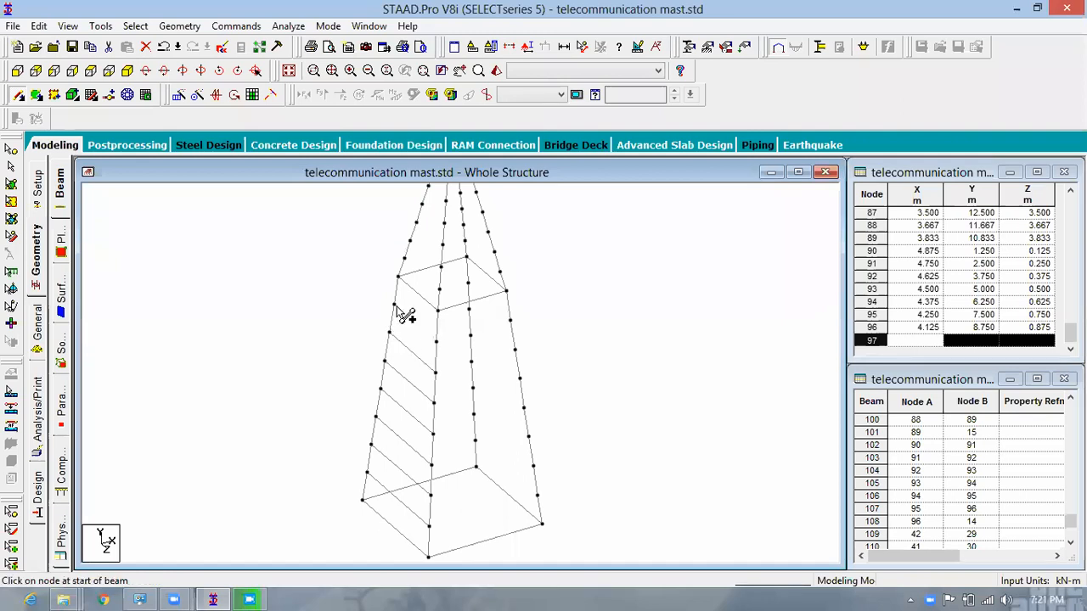
- Connect the three lowest intermediate node pairs of the front and right legs with beams, and finish Free Screen Recorder Setup with launching enabled
drag(442, 524, 437, 528)
drag(537, 496, 431, 498)
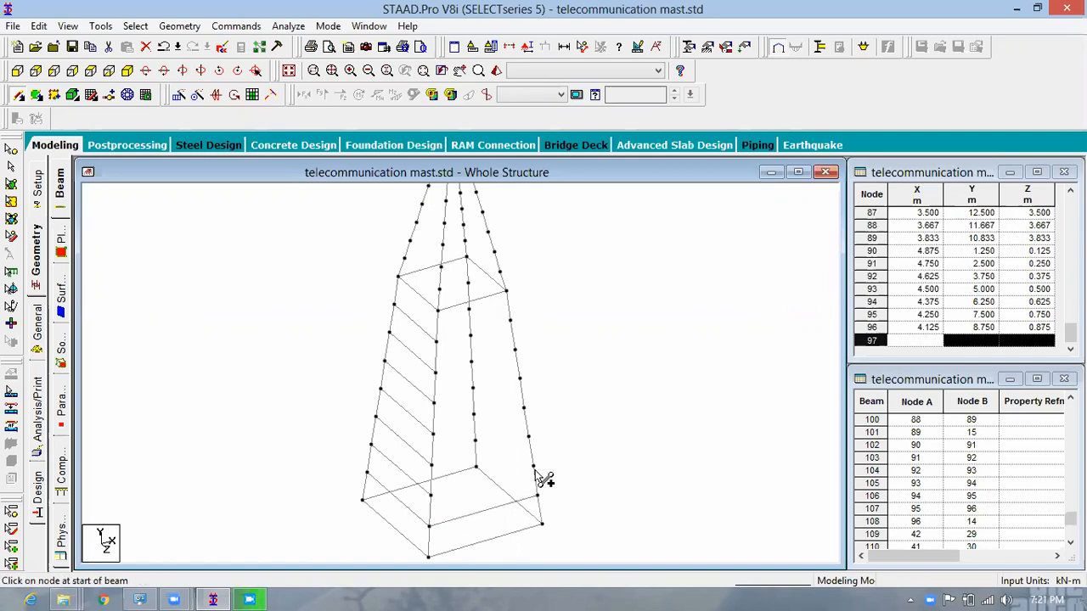
drag(534, 468, 431, 466)
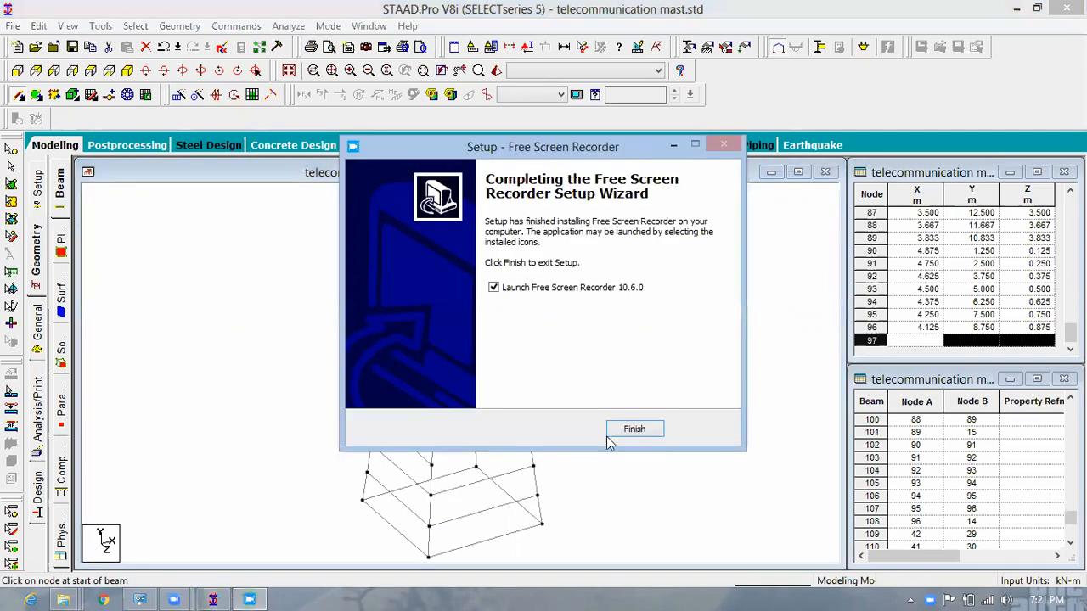
click(616, 431)
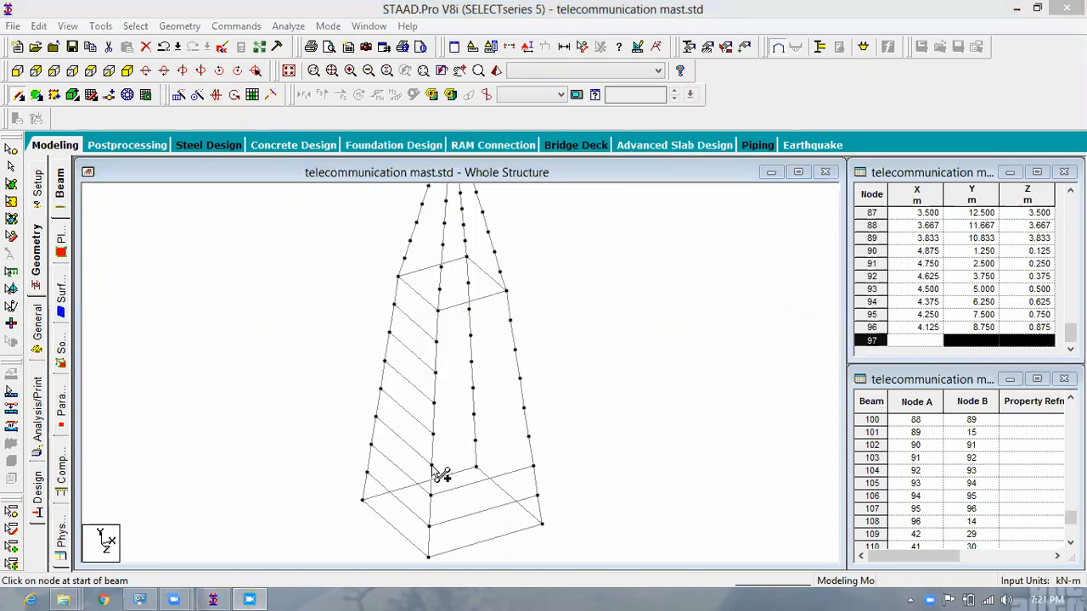
drag(432, 465, 632, 421)
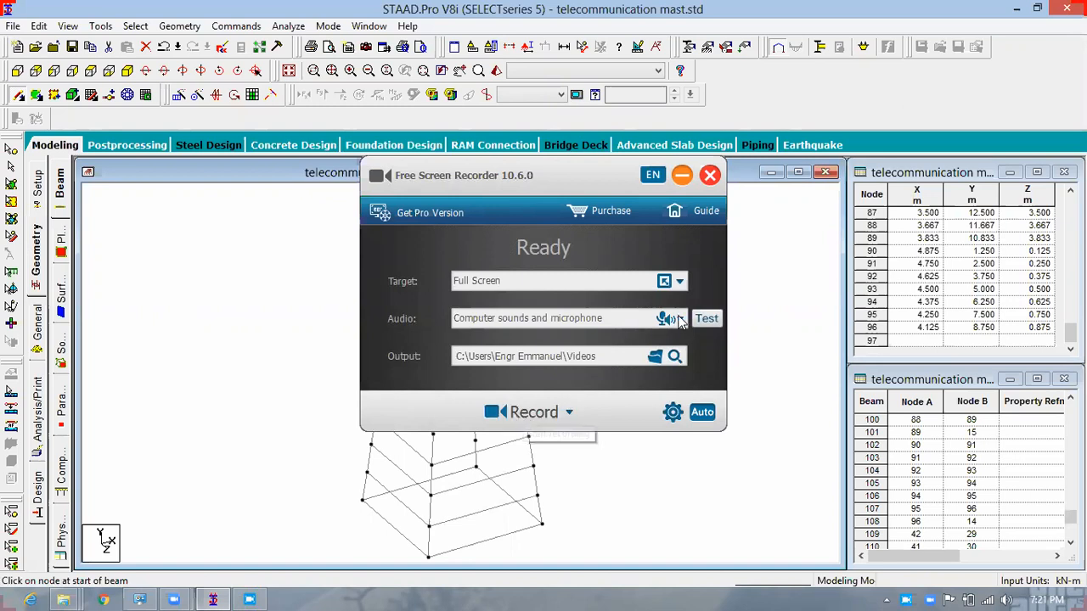
- Set Free Screen Recorder's audio source to Microphone and start a full-screen recording
click(669, 319)
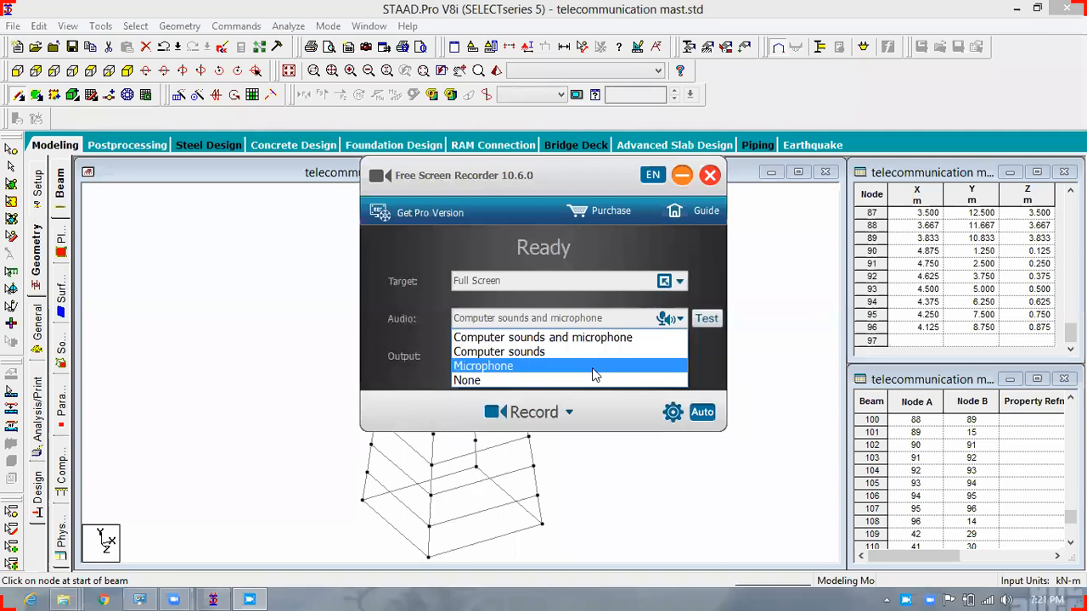
click(572, 394)
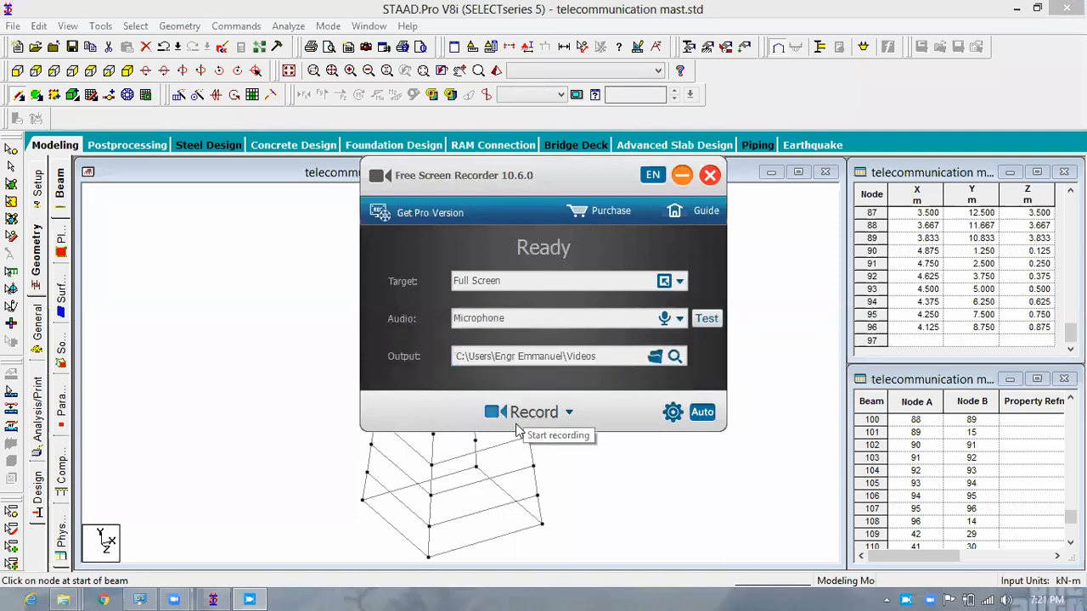
click(518, 413)
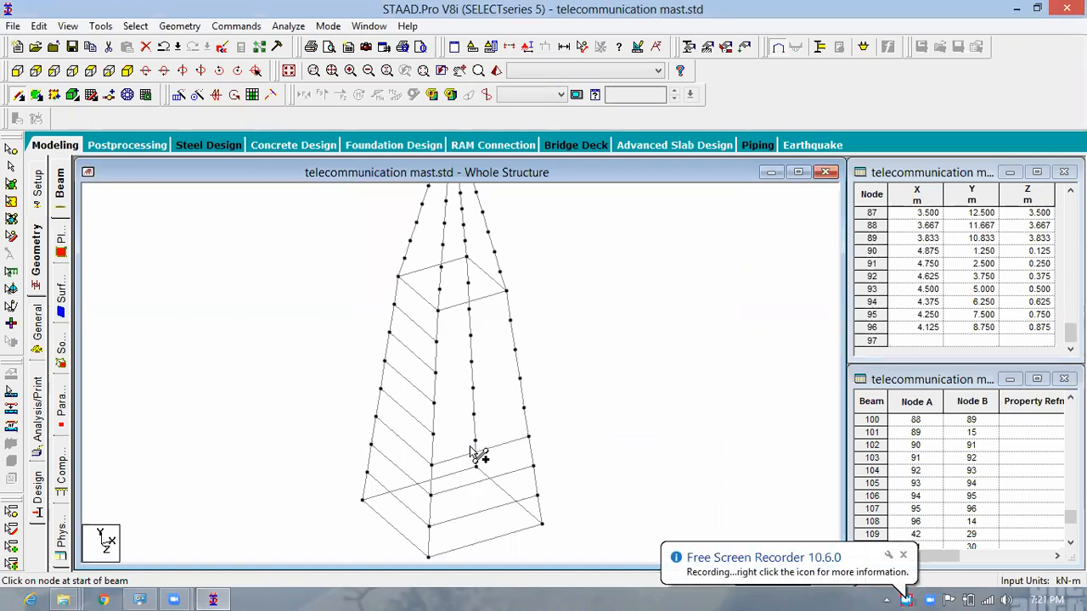
- Connect the four remaining intermediate node pairs of the front and right legs below the 10 m level with horizontal beams
drag(432, 435, 524, 408)
drag(435, 403, 520, 380)
drag(435, 374, 514, 349)
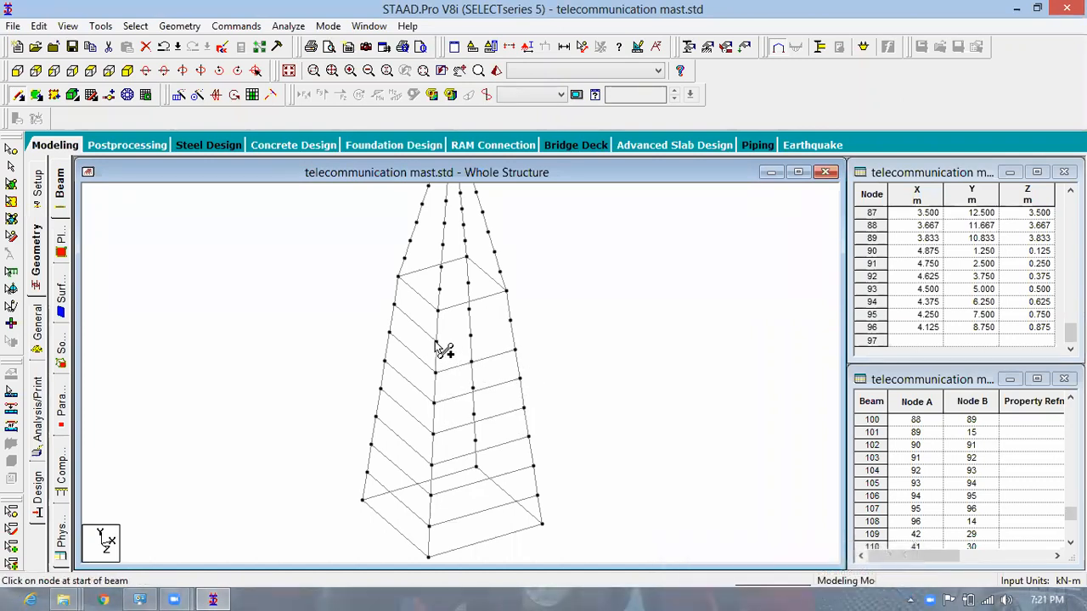
drag(436, 343, 510, 321)
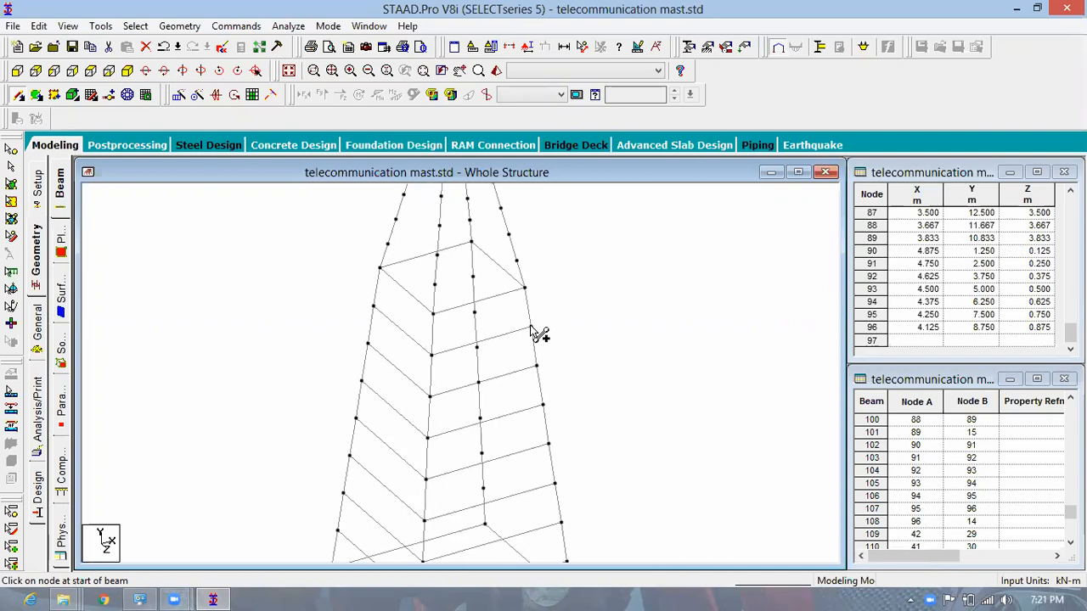
- Try a beam from the rear leg's 7.5 m node to the right leg's 8.75 m node, accept the auto save, and undo the beam
drag(480, 311, 530, 326)
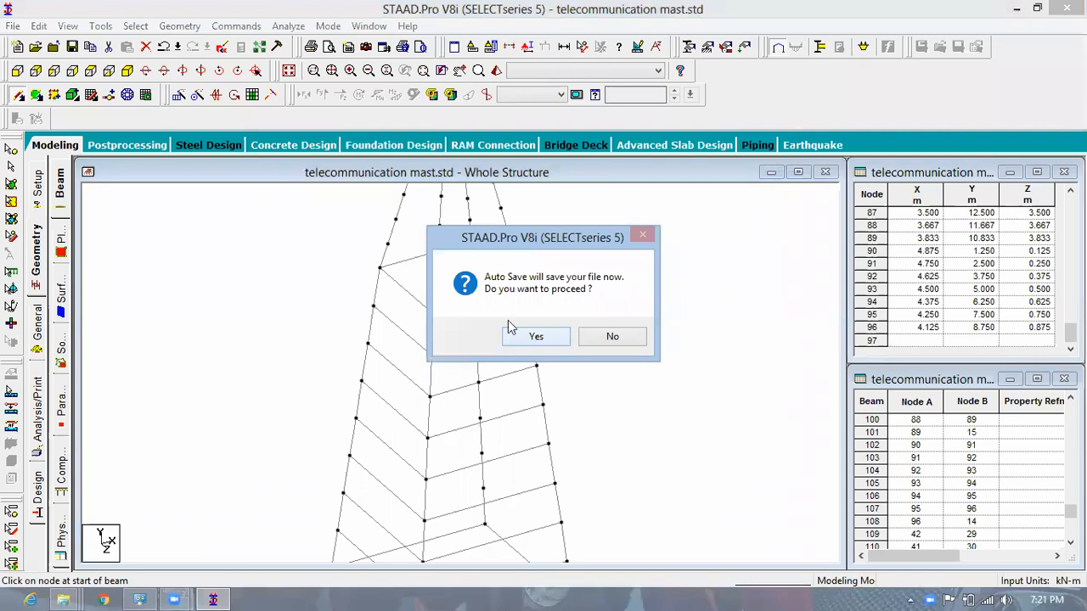
click(510, 331)
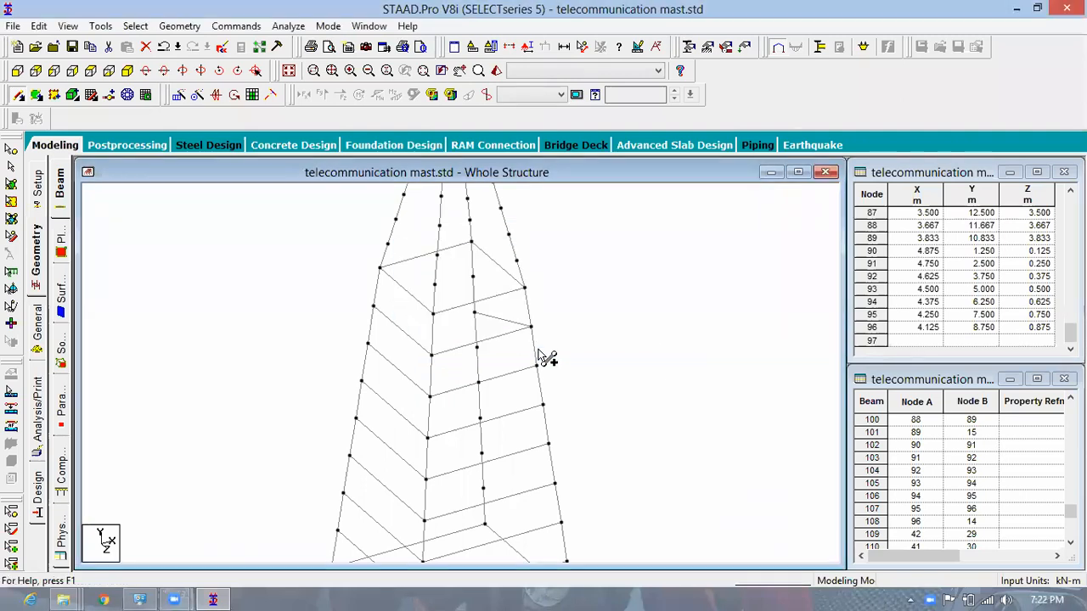
key(ctrl+z)
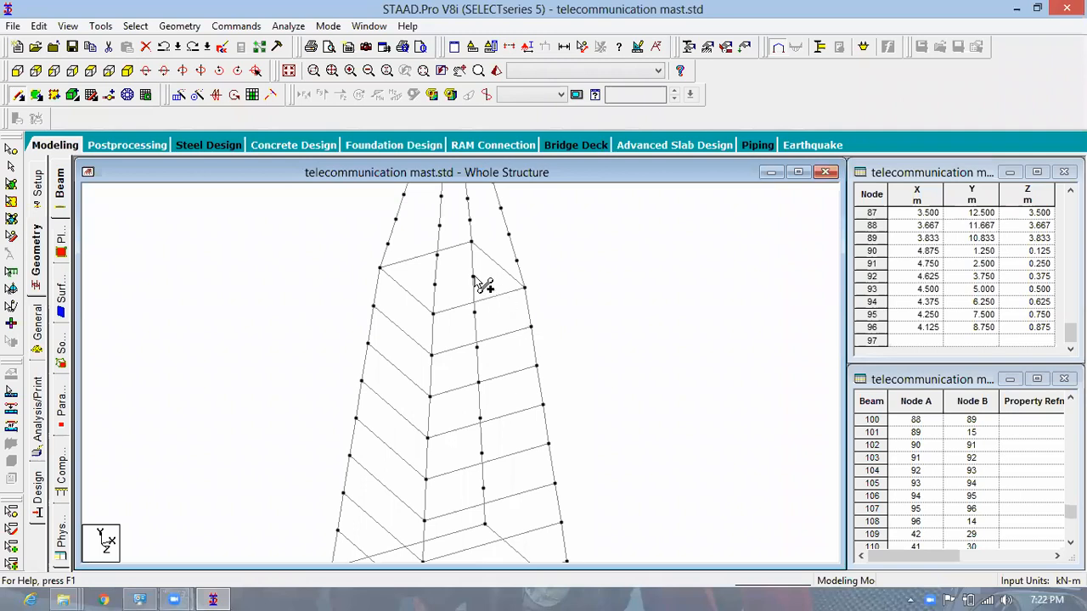
- Connect the rear leg to the left and right legs with horizontal beams at the 8.75 m and 7.5 m levels
click(474, 276)
click(465, 274)
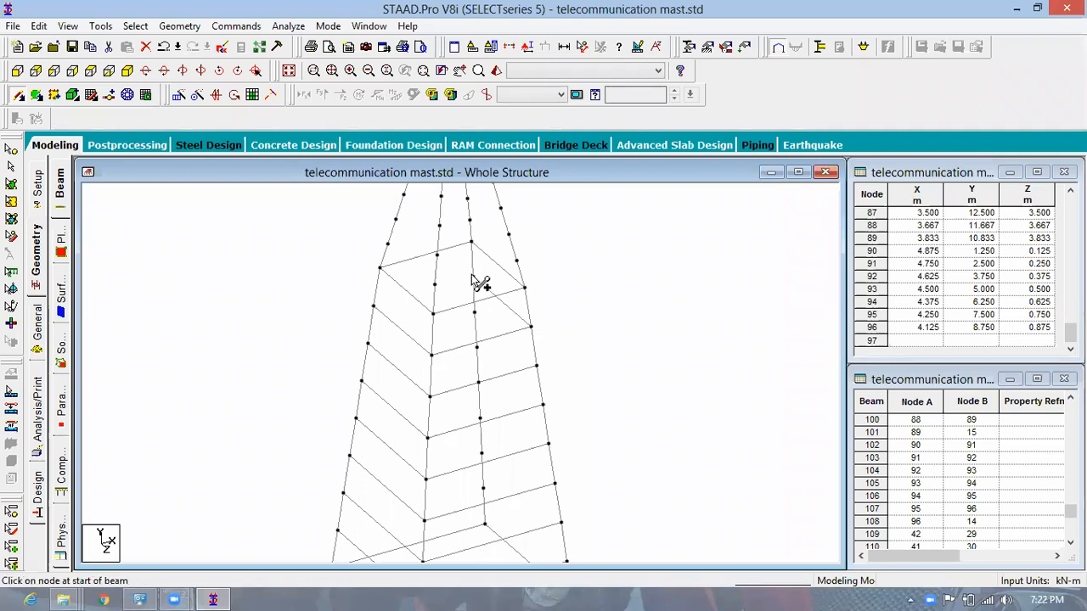
click(373, 305)
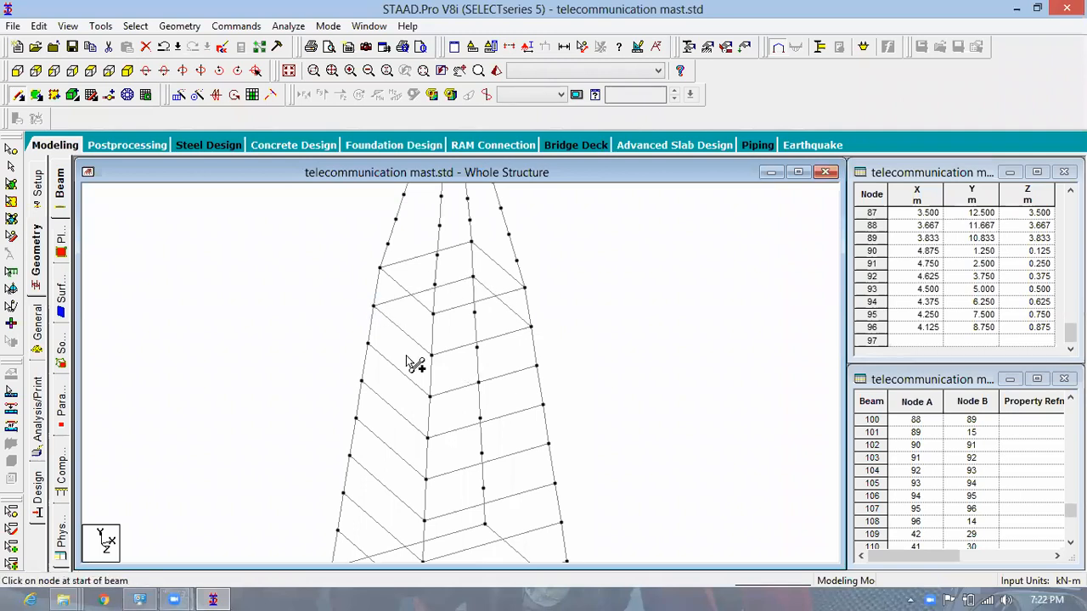
click(367, 344)
click(477, 314)
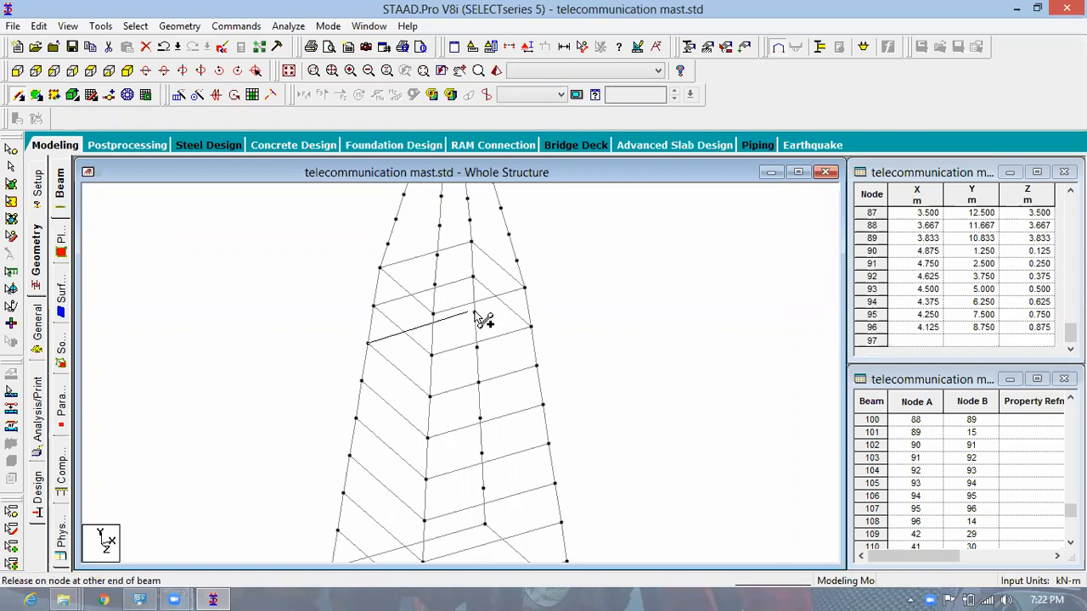
click(476, 313)
click(537, 366)
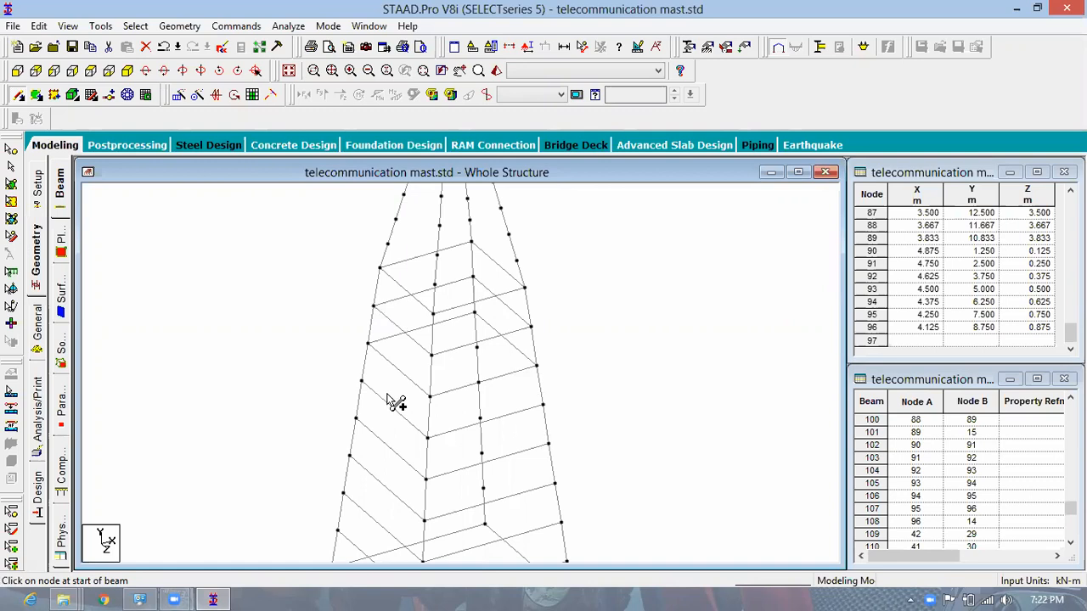
- Connect the rear leg to the left and right legs with horizontal beams at the 6.25 m and 5 m levels
click(477, 349)
drag(520, 406, 543, 404)
click(356, 418)
click(479, 382)
click(547, 443)
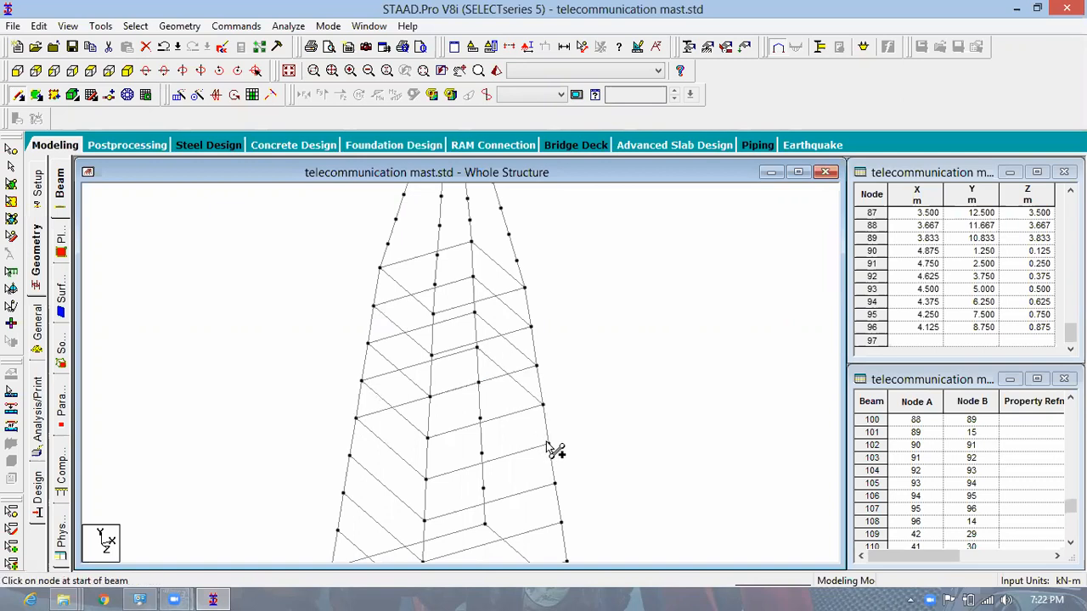
- Connect the rear leg to the left and right legs with horizontal beams at the 3.75 m level
drag(547, 443, 349, 456)
click(480, 419)
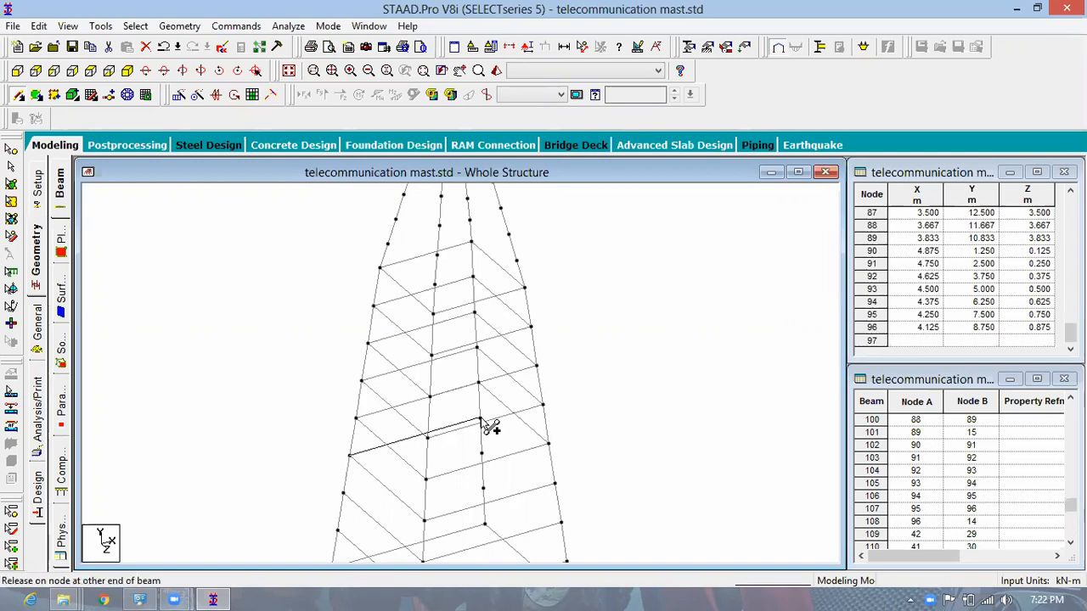
click(480, 419)
click(555, 484)
- Connect the rear leg to the left and right legs with horizontal beams at the 2.5 m and 1.25 m levels
click(481, 454)
scroll(458, 548, down, 1)
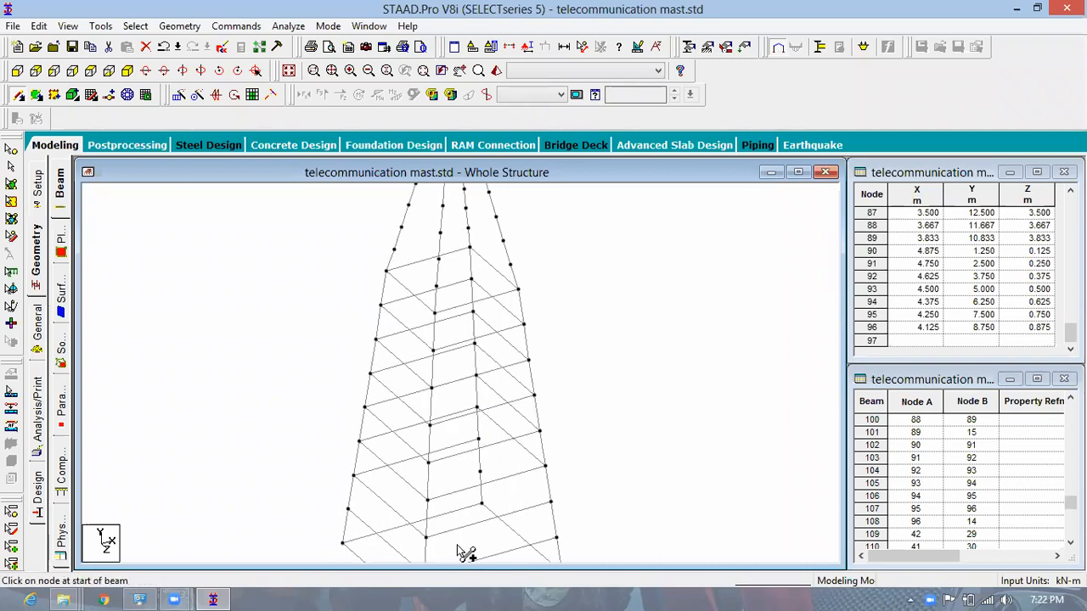
scroll(533, 545, down, 1)
middle_drag(521, 389, 495, 304)
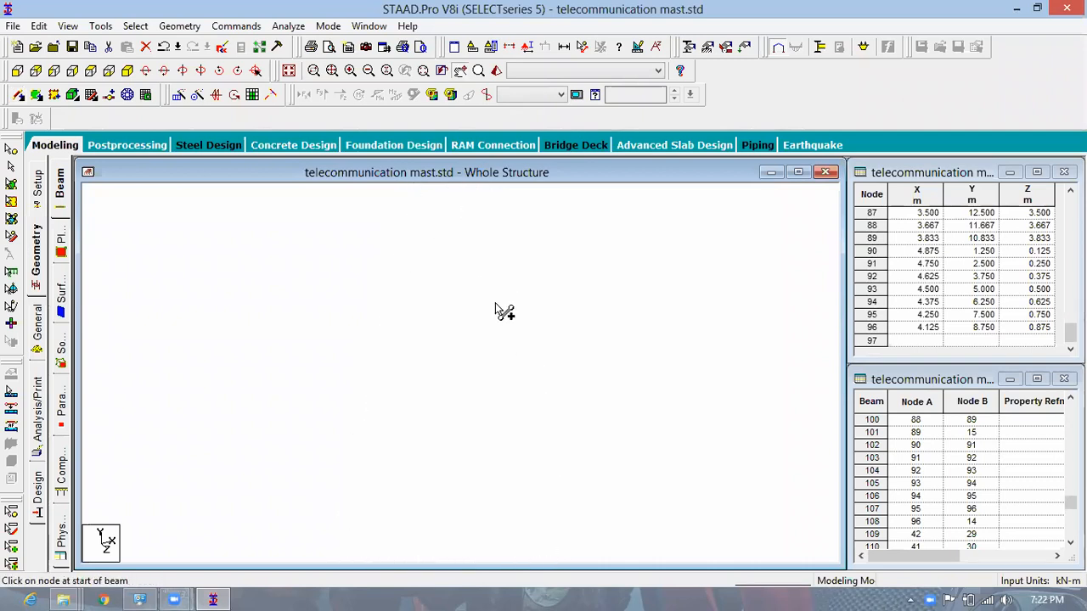
scroll(504, 314, up, 1)
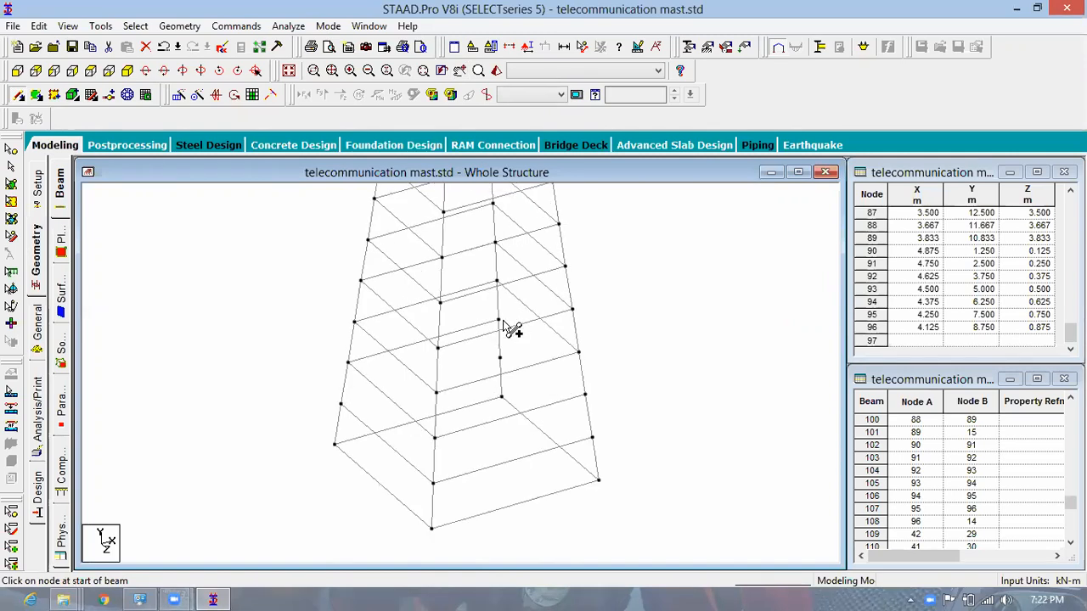
drag(501, 321, 585, 393)
mouse_move(341, 405)
mouse_down()
mouse_move(490, 380)
mouse_move(500, 358)
mouse_up()
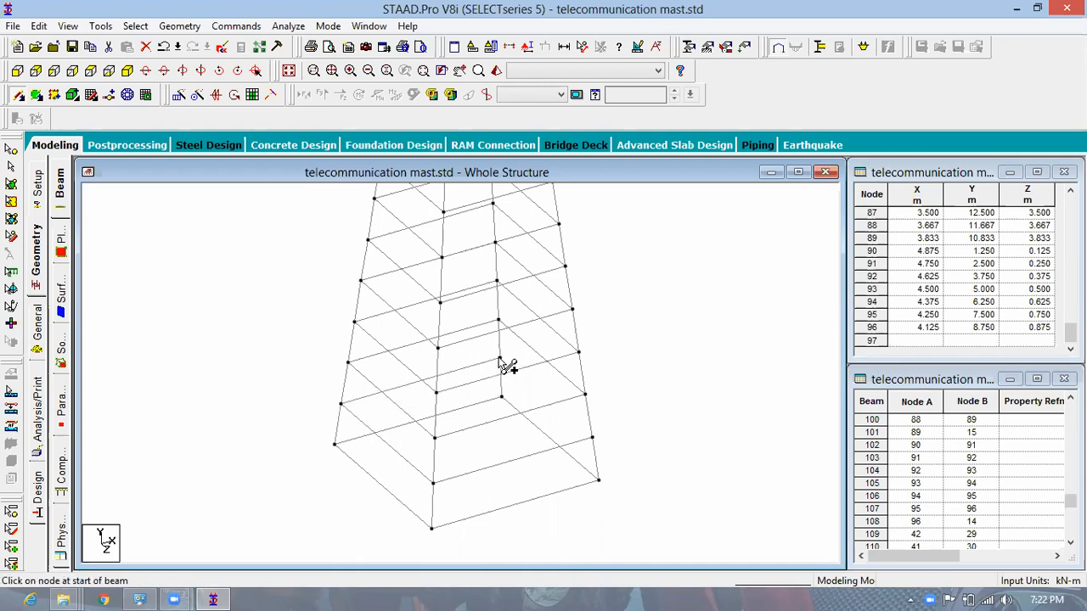
click(592, 437)
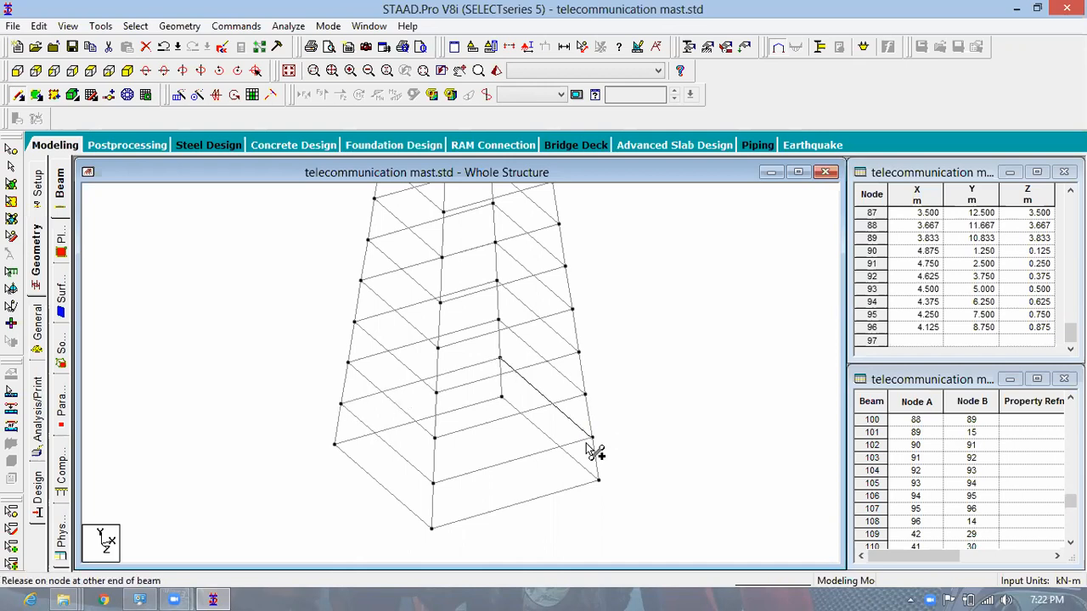
- Connect the five intermediate node pairs of the left and front legs in the tapered section above 10 m with horizontal beams
scroll(552, 500, down, 1)
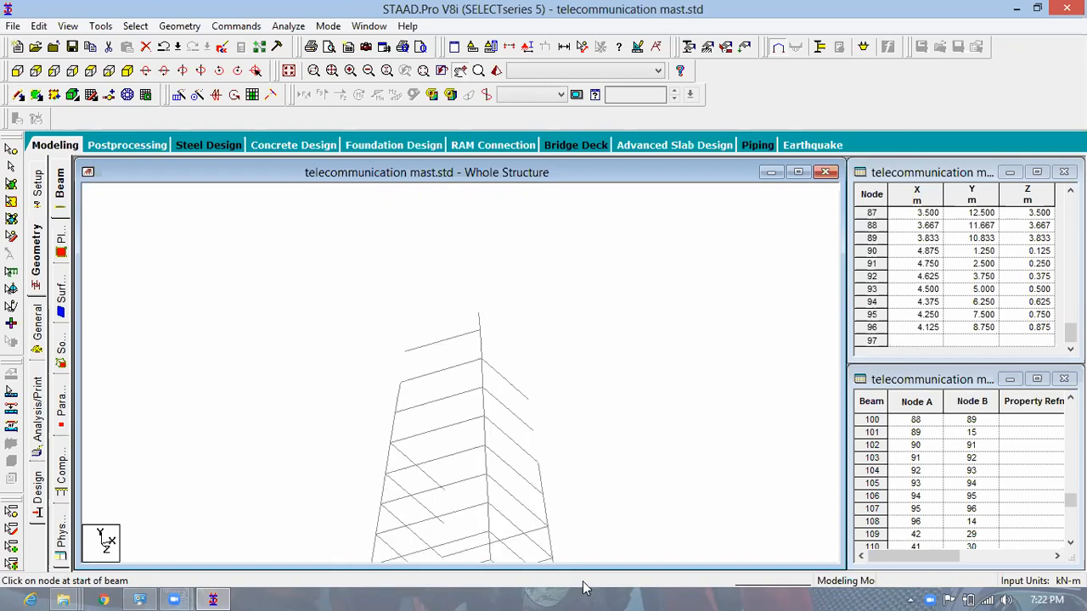
key(Escape)
middle_drag(454, 449, 466, 496)
scroll(465, 495, up, 2)
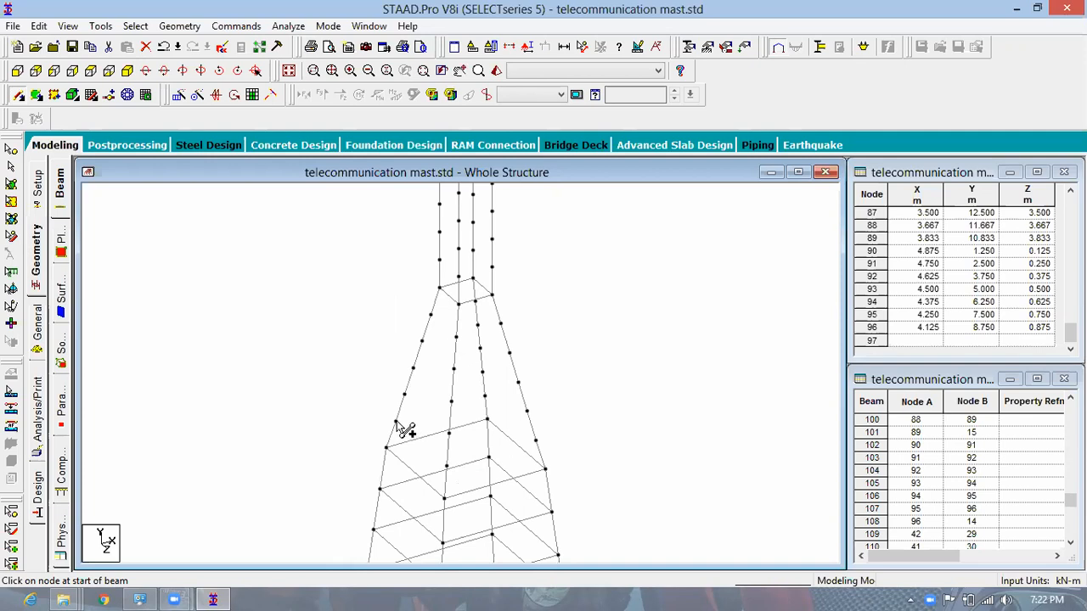
drag(395, 421, 446, 433)
drag(404, 394, 451, 403)
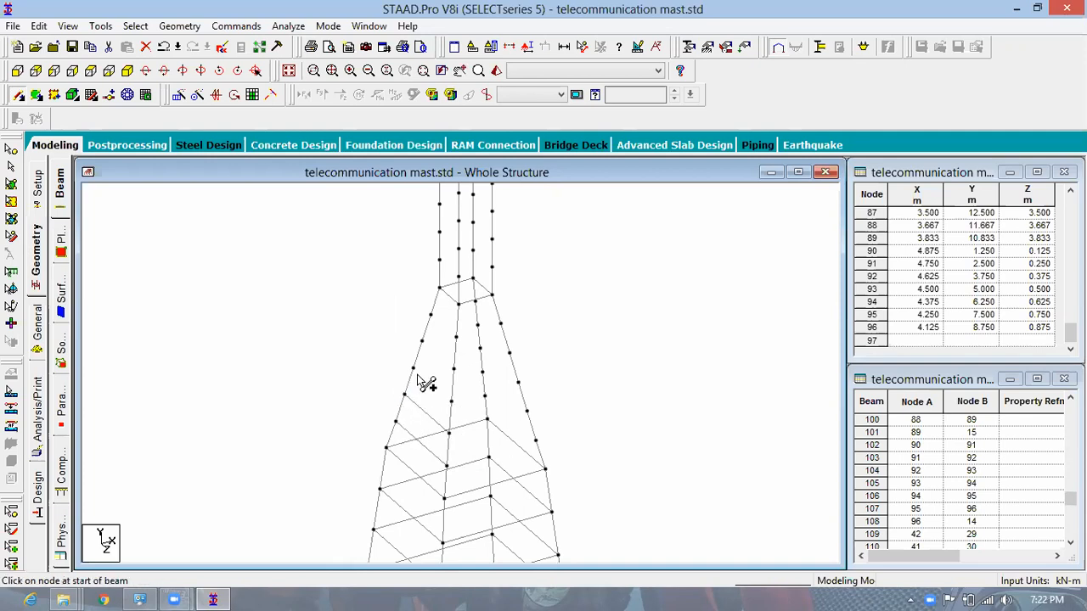
drag(414, 368, 451, 373)
mouse_move(422, 340)
mouse_down()
mouse_move(455, 338)
mouse_move(431, 315)
mouse_up()
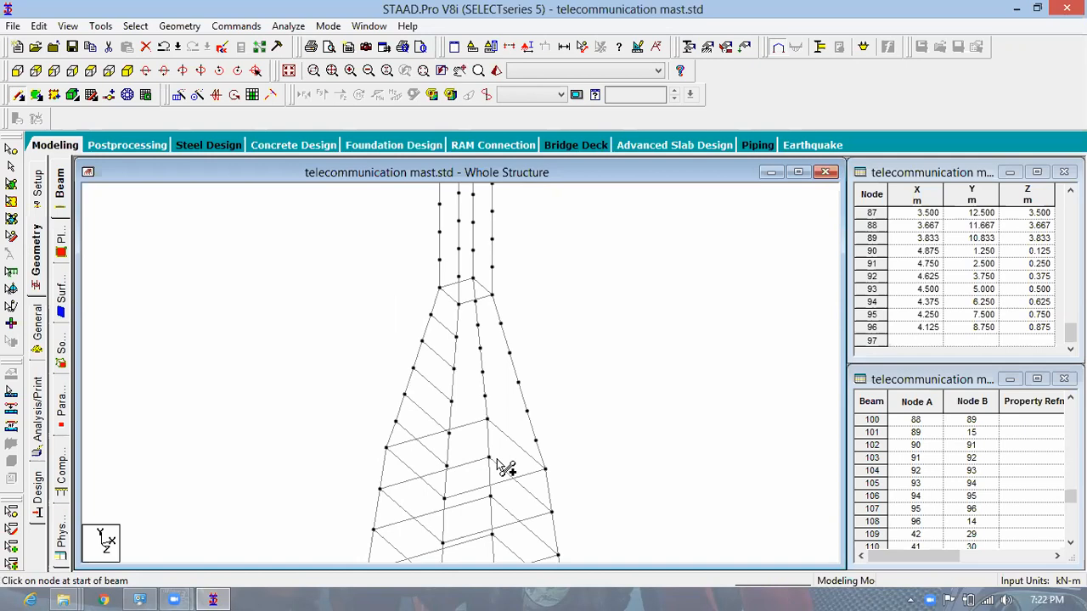
- Connect the five intermediate node pairs of the front and right legs in the tapered section above 10 m with horizontal beams
scroll(497, 480, up, 1)
drag(445, 466, 539, 438)
drag(448, 431, 451, 404)
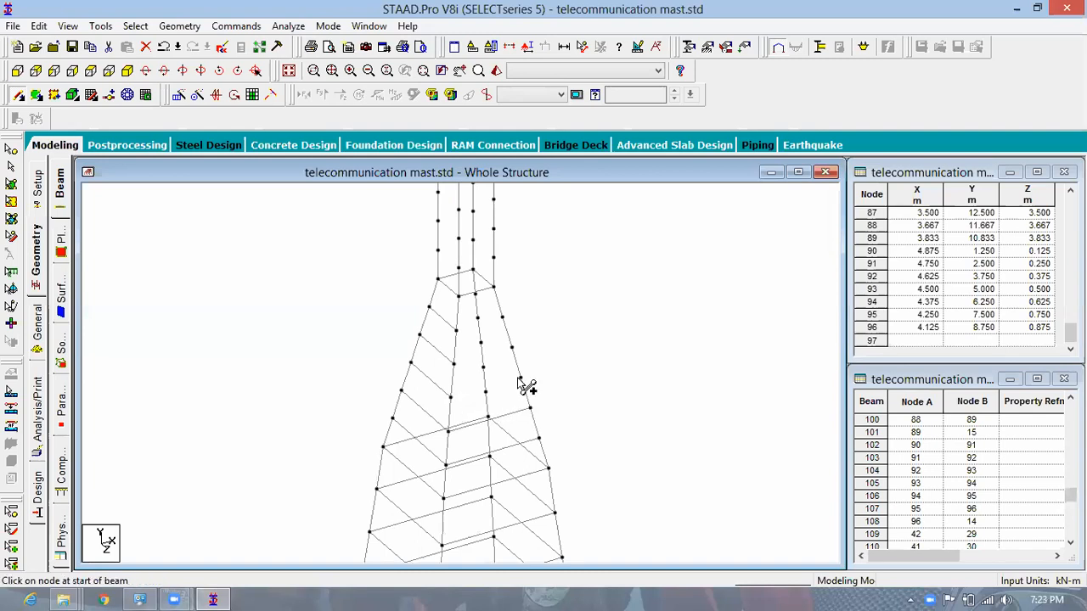
drag(521, 378, 500, 318)
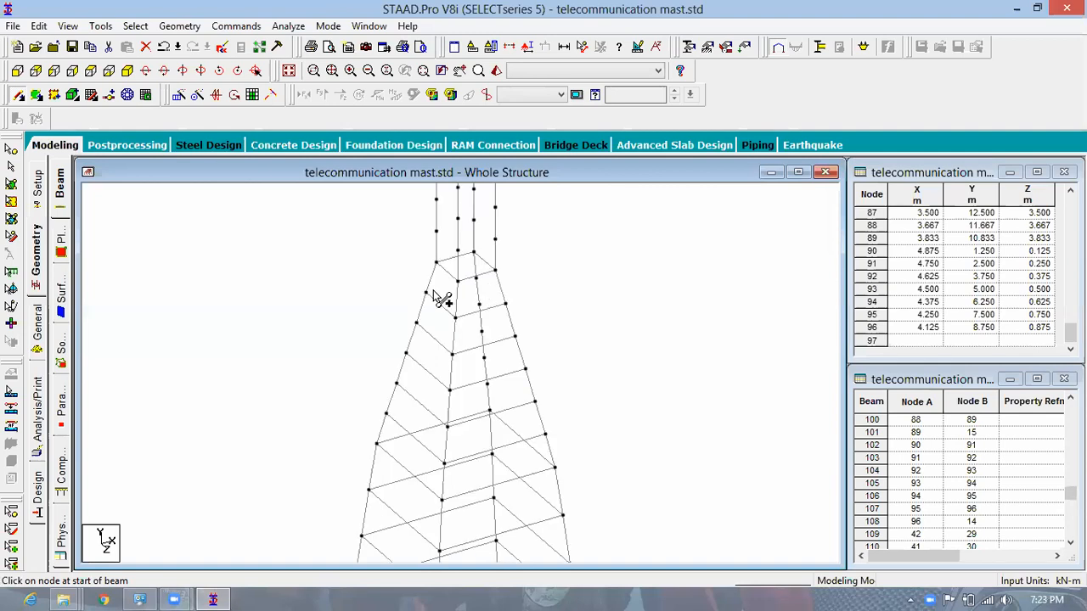
- Connect the rear leg to the left and right legs with horizontal beams at the upper three intermediate levels of the tapered section above 10 m
click(479, 265)
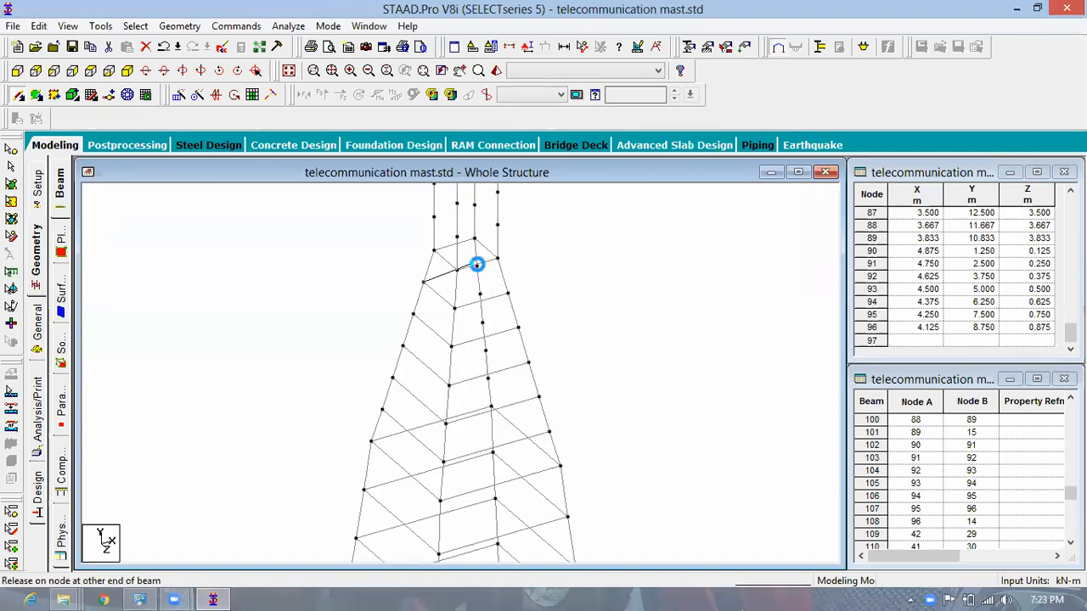
drag(507, 298, 422, 316)
click(480, 294)
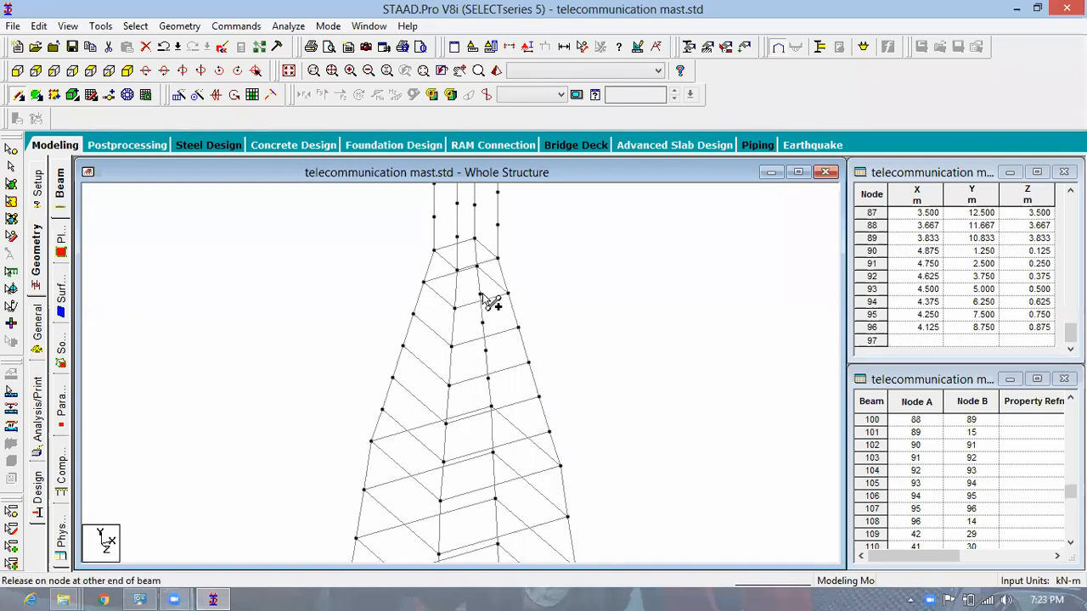
drag(402, 346, 482, 325)
click(482, 323)
drag(532, 364, 530, 363)
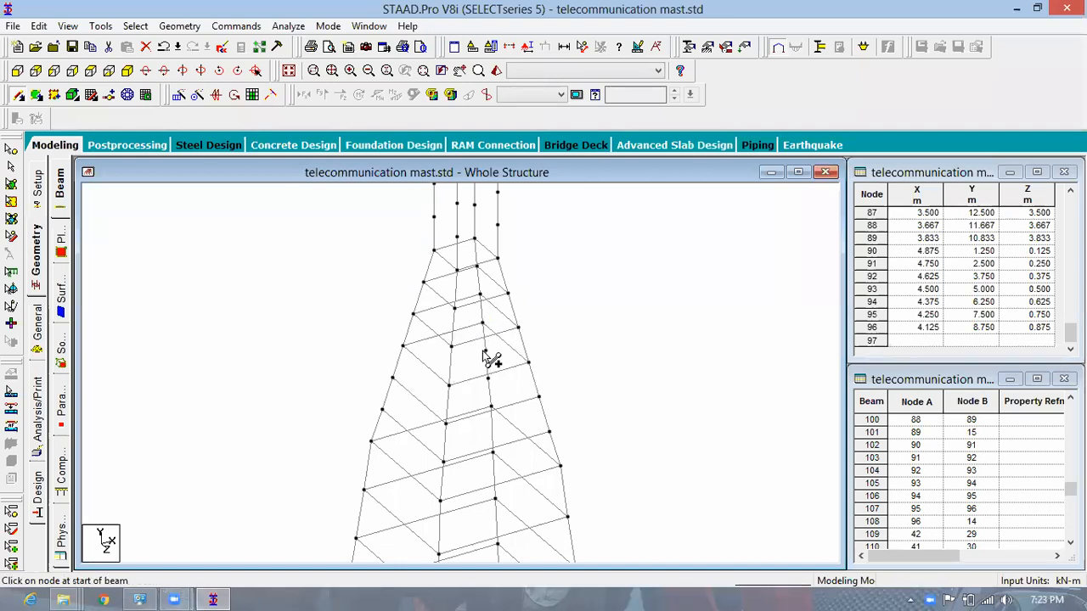
- Connect the rear leg to the left and right legs with horizontal beams at the lower two intermediate levels of the tapered section above 10 m
click(539, 398)
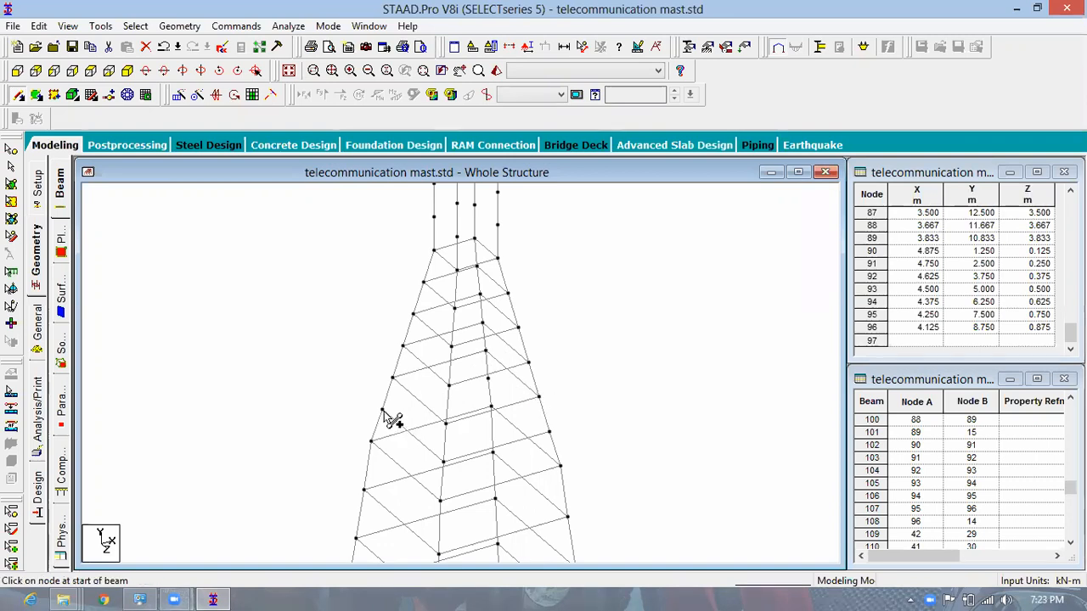
drag(382, 409, 490, 383)
click(551, 432)
drag(551, 433, 560, 467)
- Connect the four legs with horizontal beams on every face at the two lowest intermediate levels of the straight top section
scroll(561, 366, down, 2)
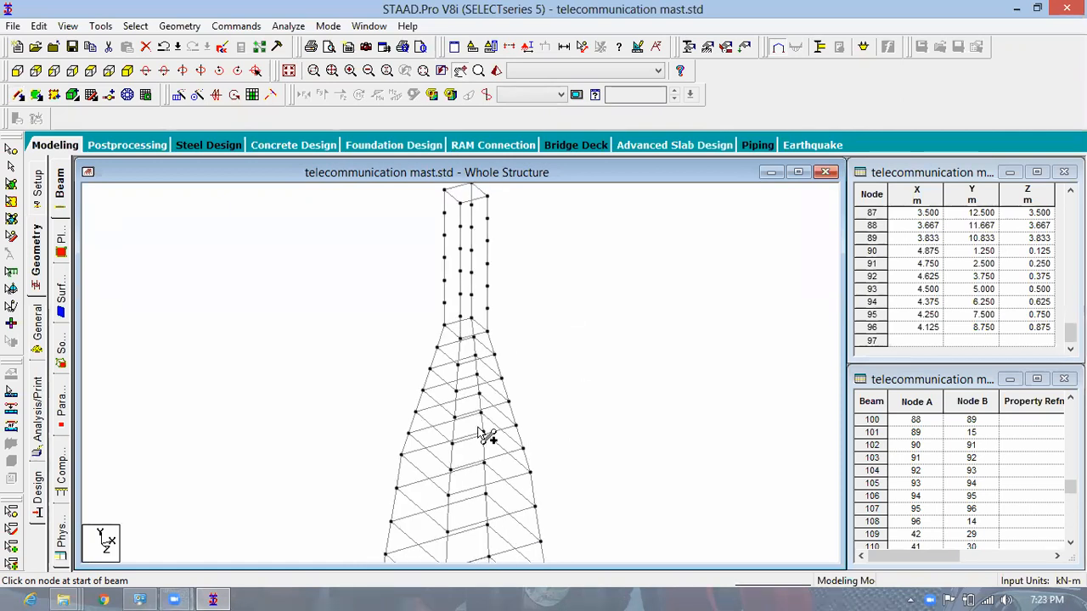
scroll(475, 373, up, 1)
scroll(476, 372, up, 1)
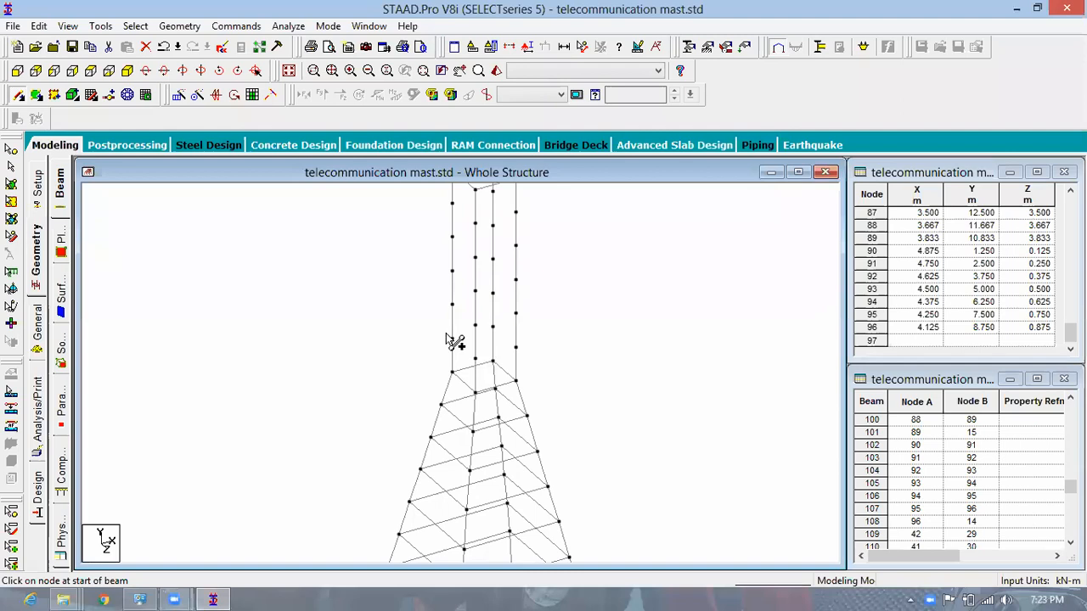
drag(450, 343, 450, 343)
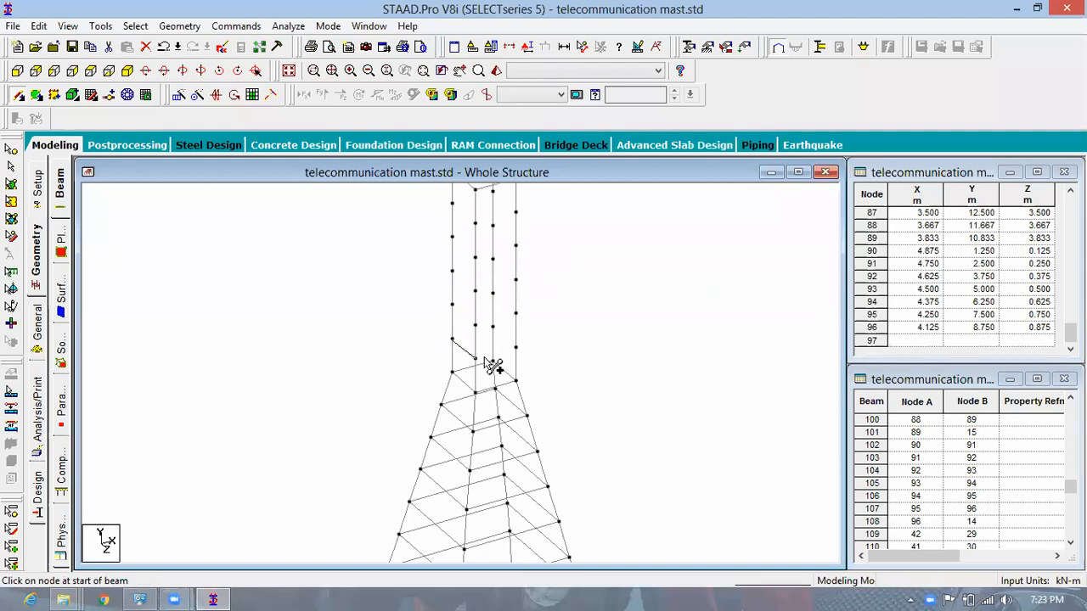
click(476, 359)
click(516, 348)
drag(522, 354, 517, 348)
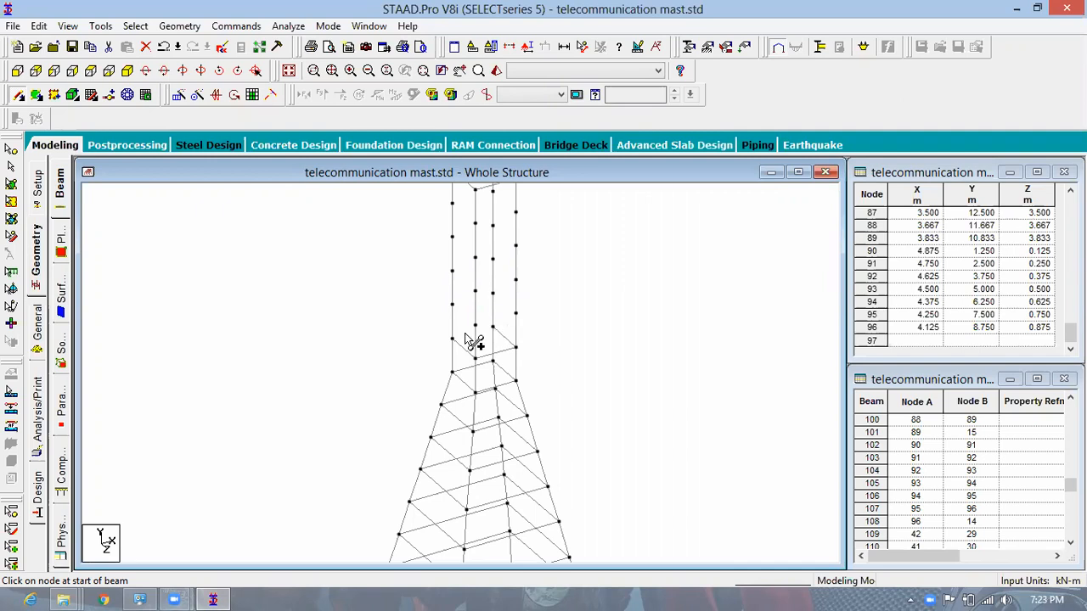
drag(452, 339, 473, 306)
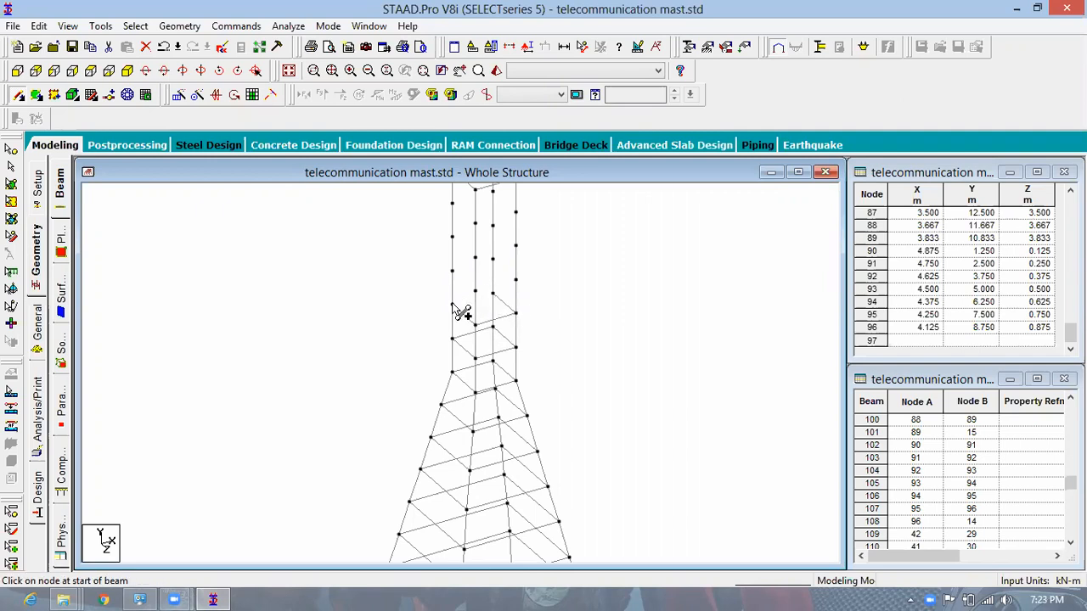
- Connect the four legs with horizontal beams on every face at the upper three intermediate levels of the straight top section
middle_drag(557, 266, 540, 395)
right_click(533, 335)
middle_drag(466, 428, 357, 387)
scroll(419, 359, up, 1)
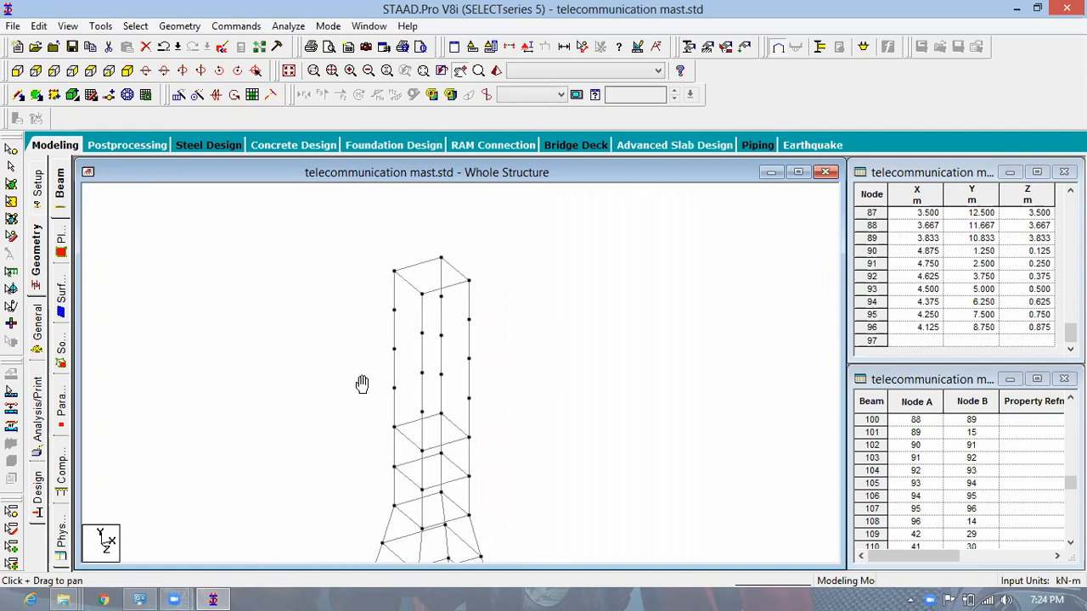
click(19, 97)
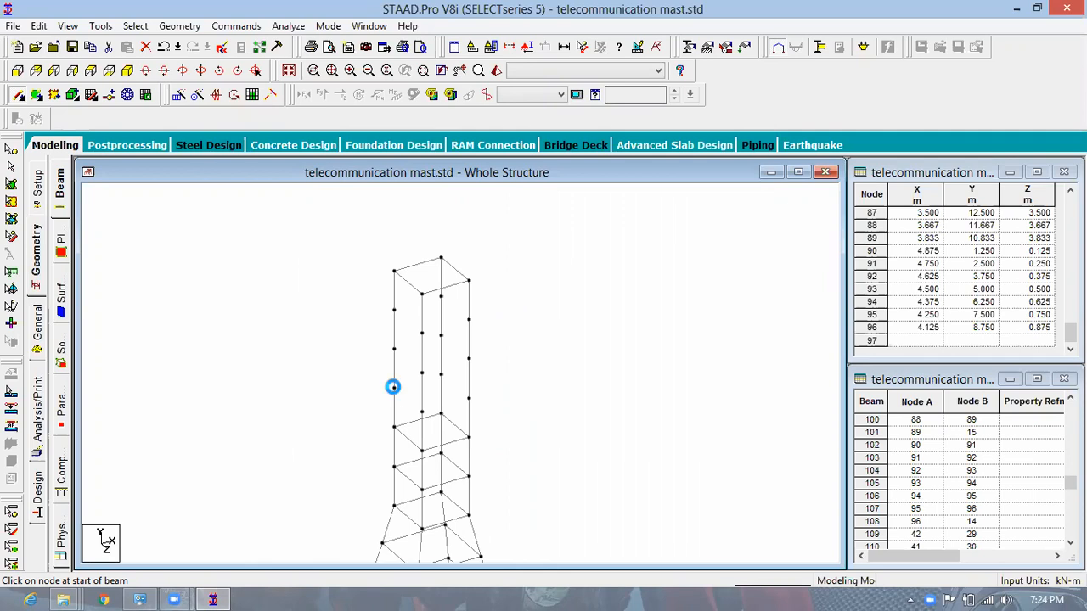
drag(422, 412, 468, 398)
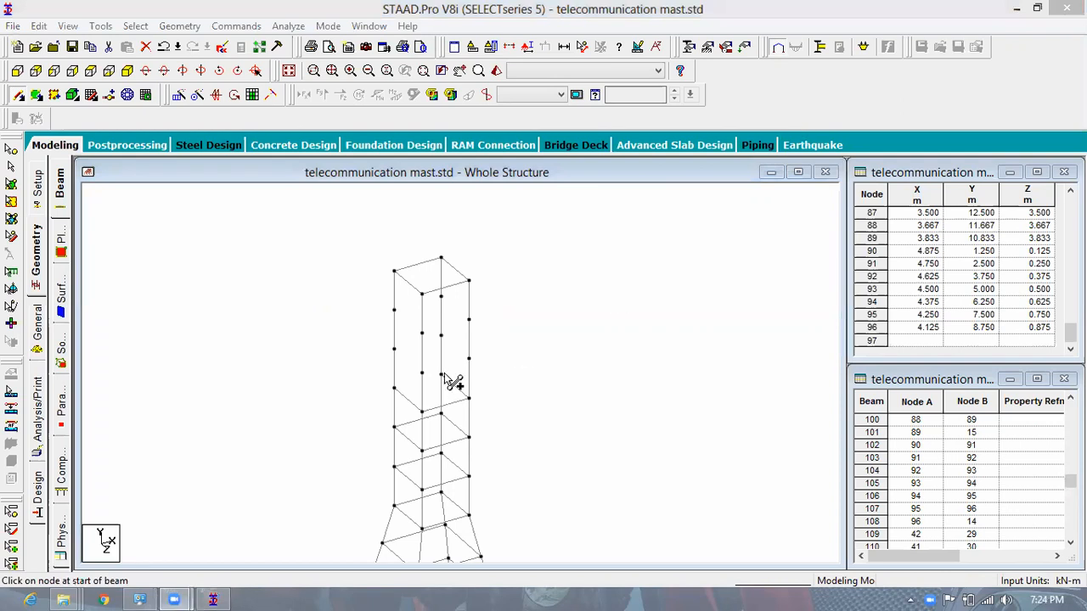
drag(394, 388, 440, 267)
click(471, 292)
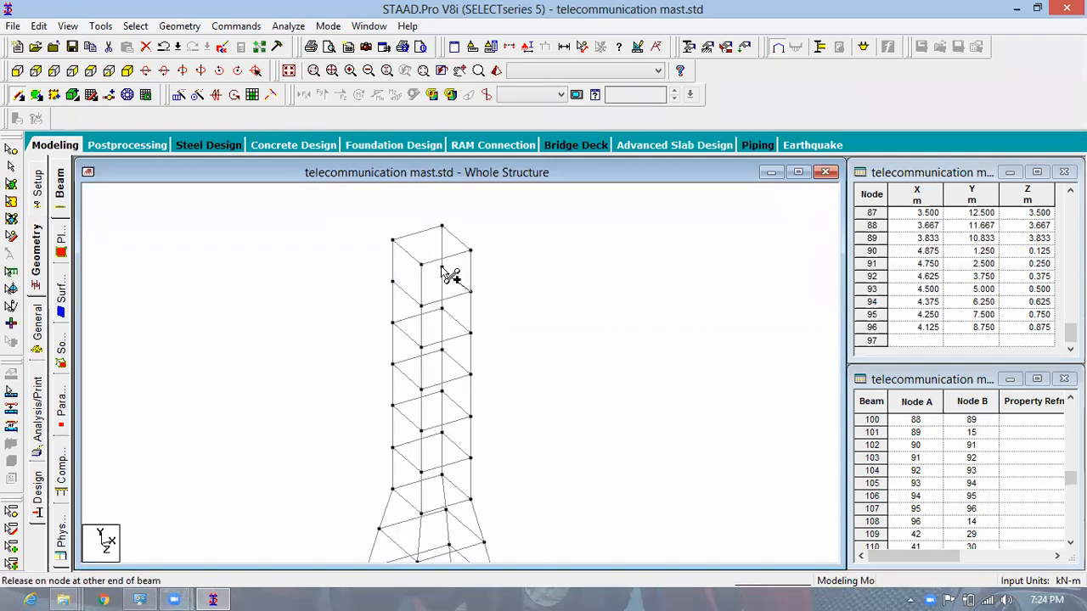
click(441, 267)
click(392, 282)
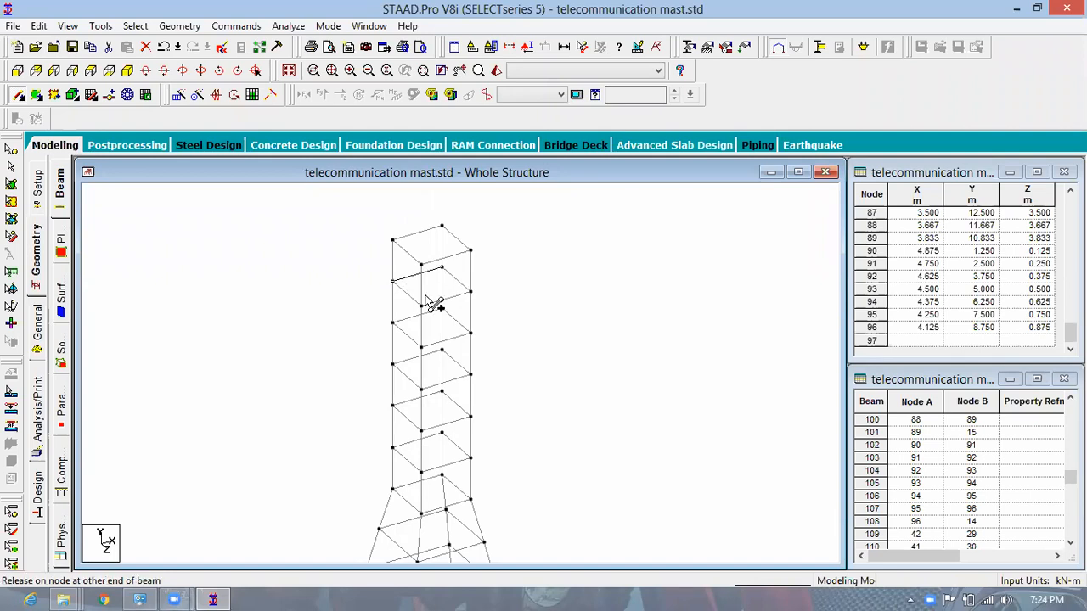
click(461, 274)
- Leave beam drawing for the beams cursor and examine the horizontal beams over the mast's full height, from the top to the base
scroll(460, 302, up, 3)
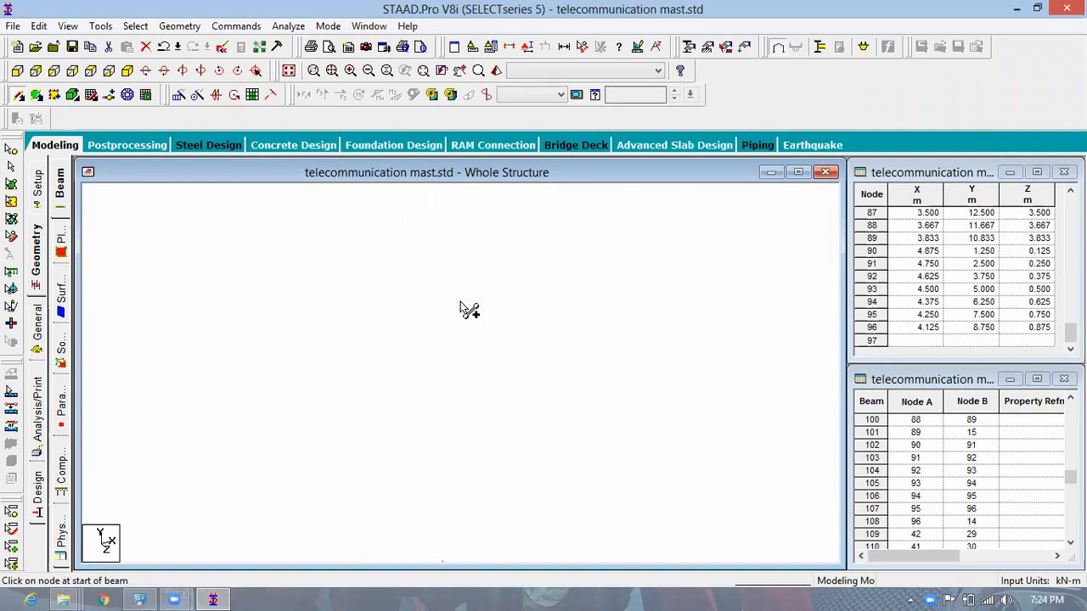
scroll(542, 270, down, 1)
scroll(542, 263, down, 2)
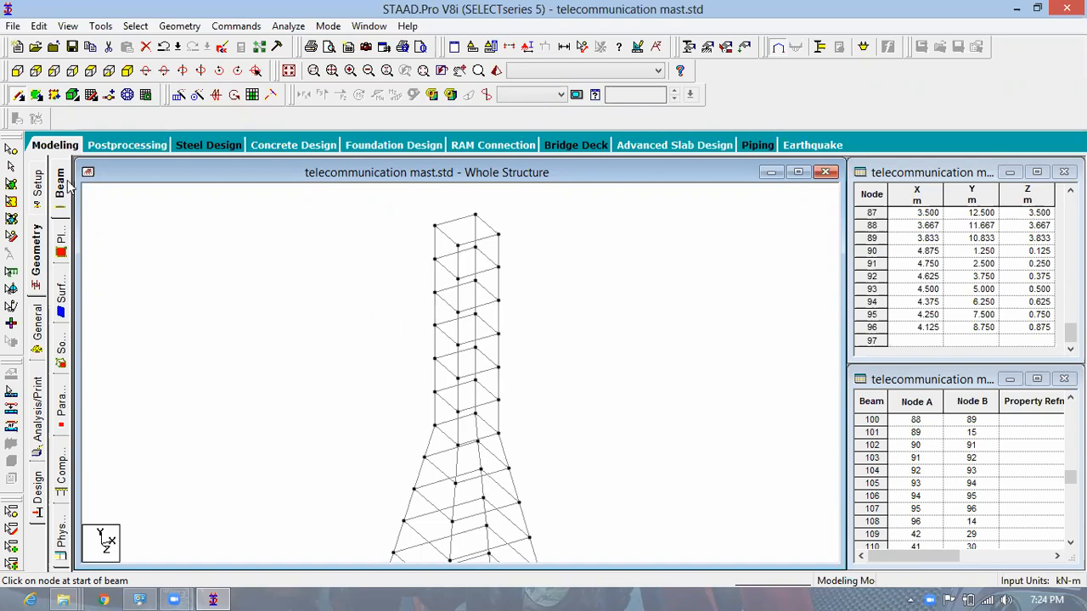
click(12, 167)
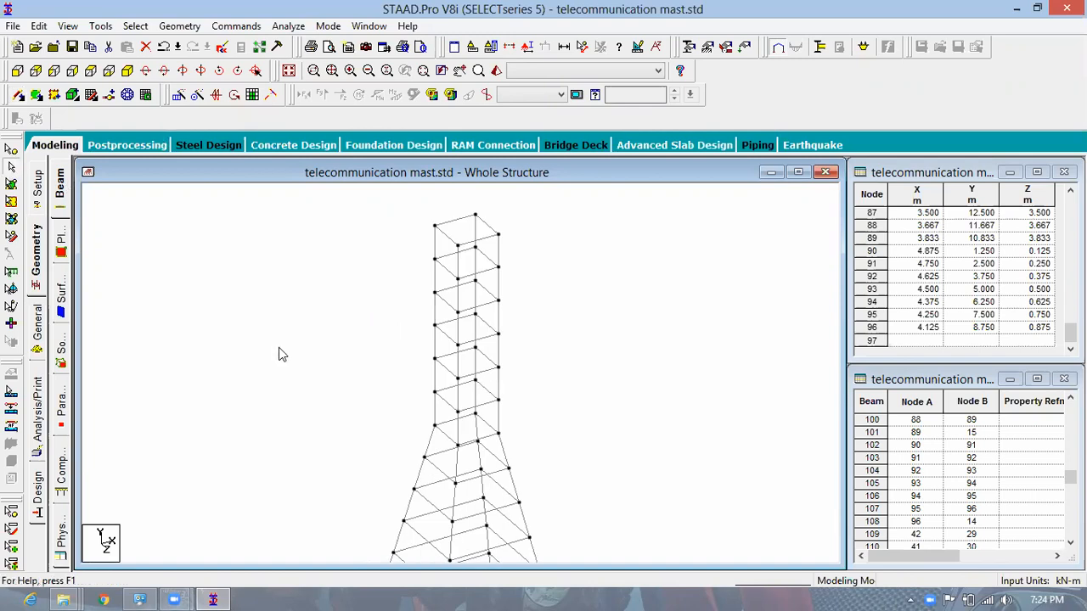
scroll(313, 317, down, 1)
scroll(297, 307, down, 2)
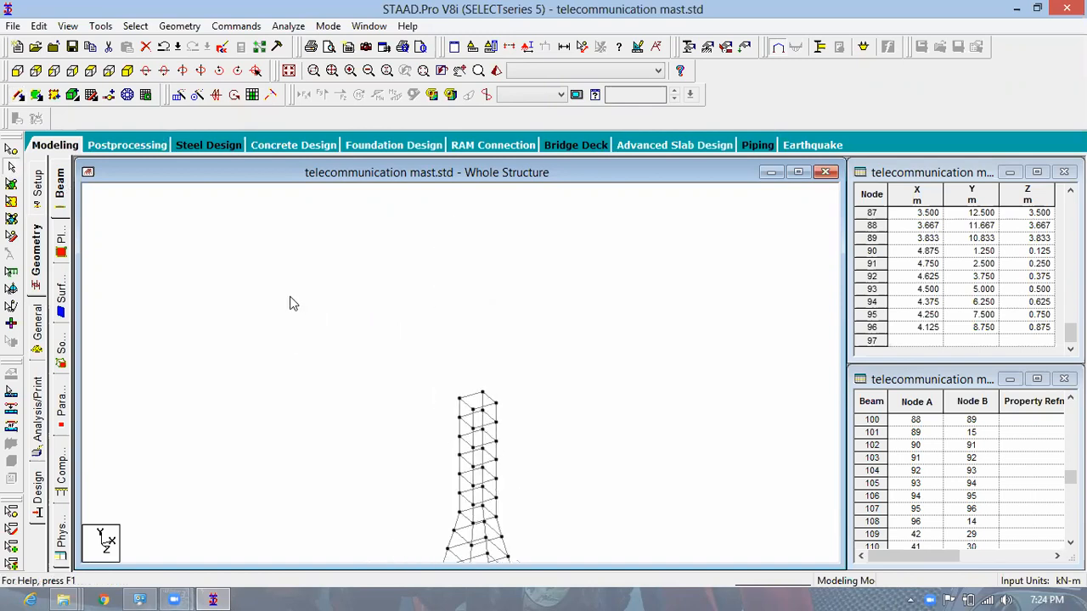
scroll(348, 374, down, 1)
scroll(359, 417, up, 3)
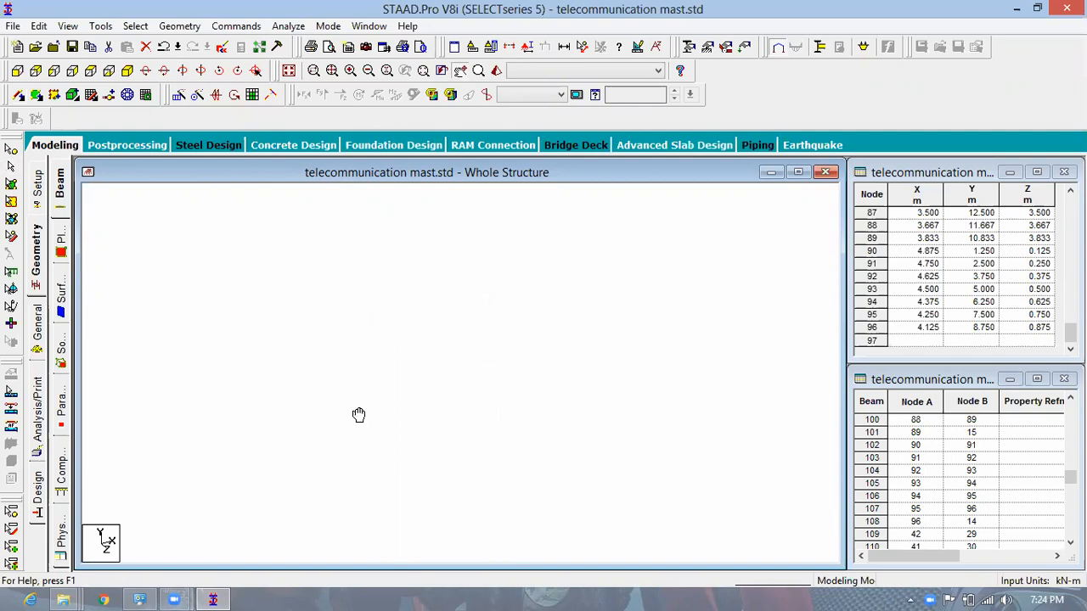
scroll(328, 307, down, 1)
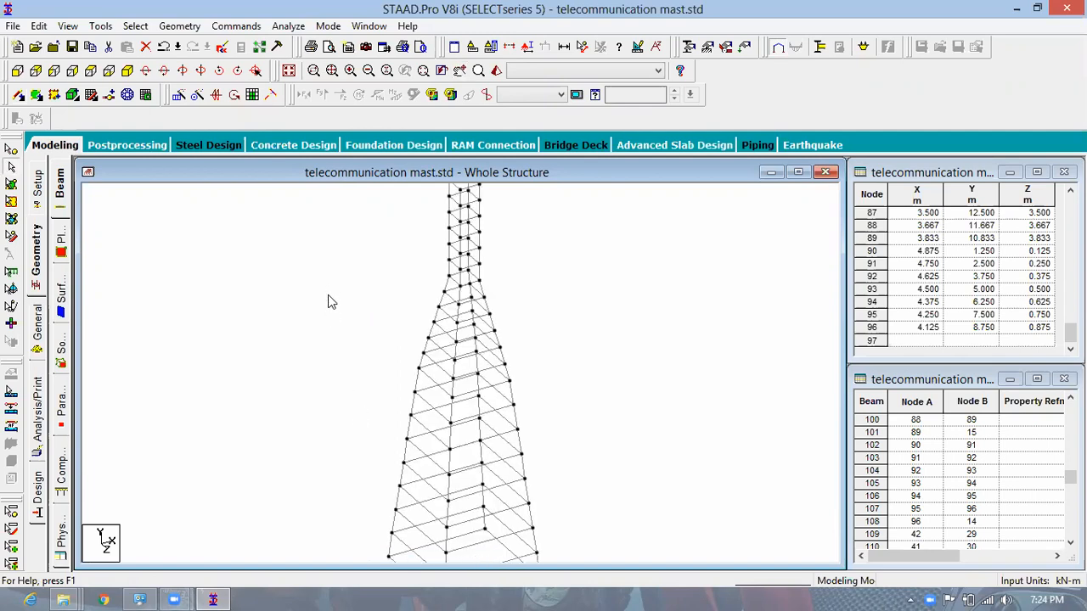
scroll(319, 330, down, 1)
scroll(399, 441, down, 1)
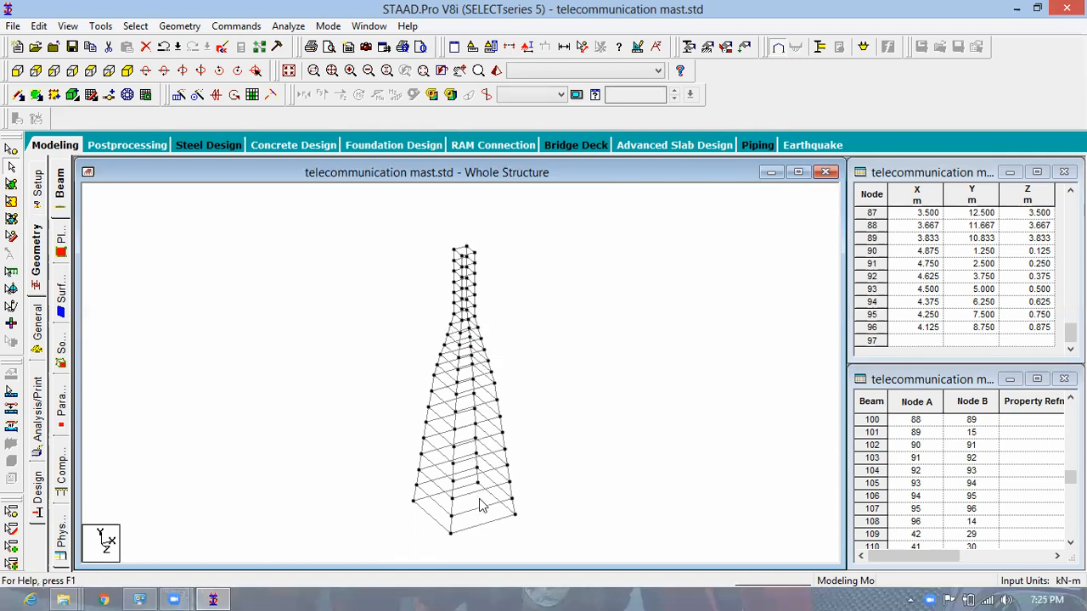
scroll(486, 507, up, 2)
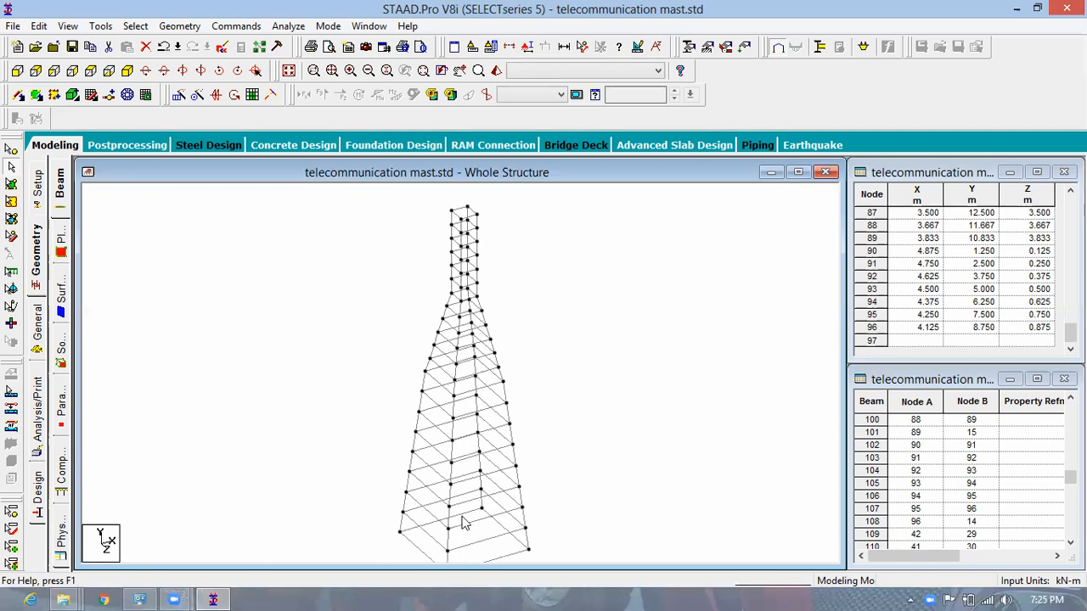
scroll(406, 431, down, 1)
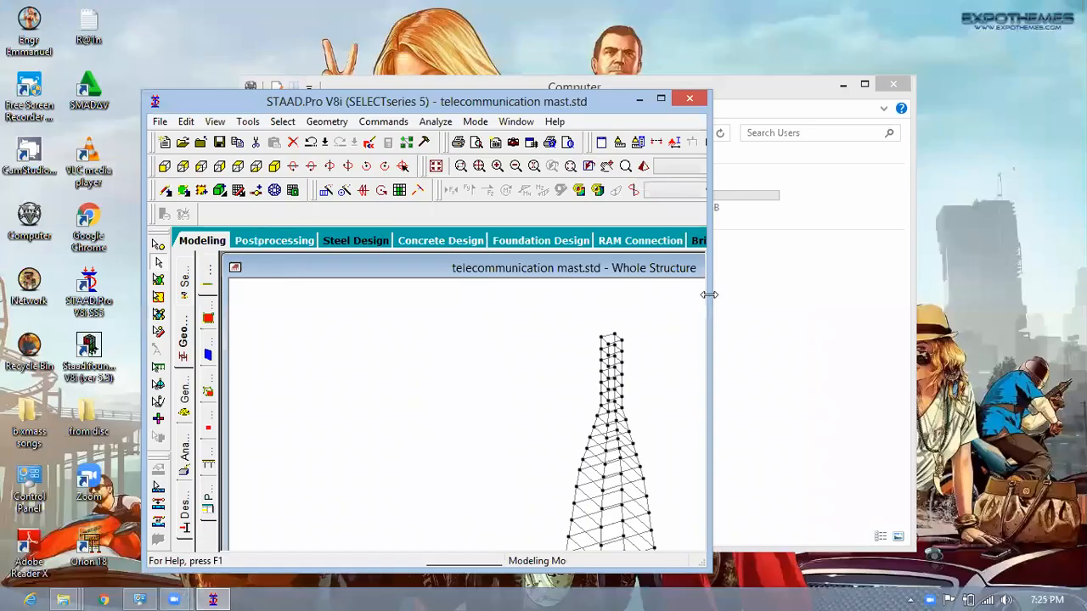
- Widen the restored program window and select all beams parallel to the X and Z axes
drag(710, 248, 968, 248)
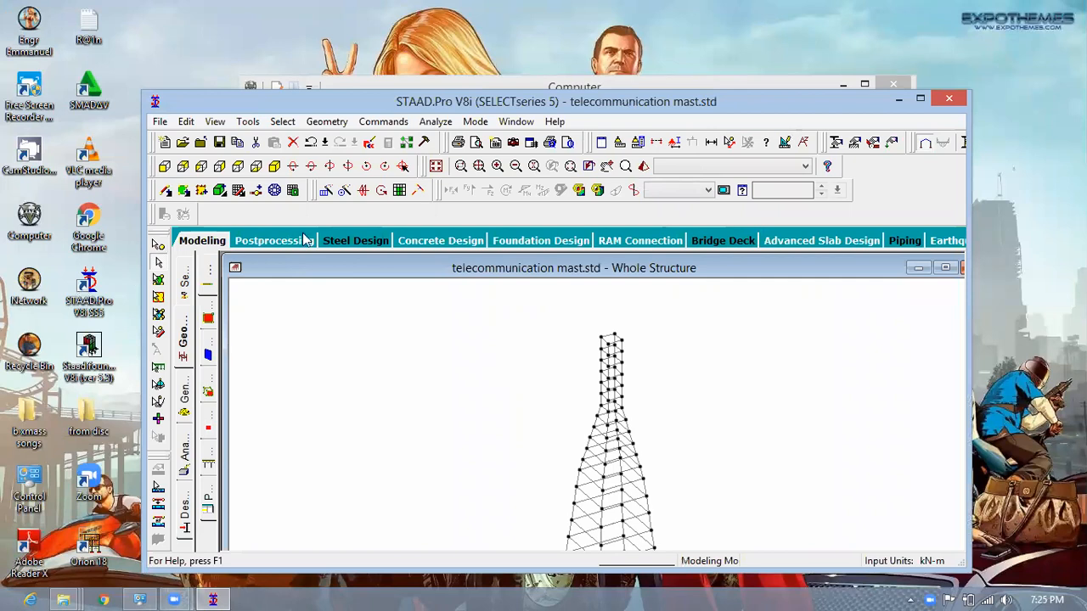
drag(143, 240, 10, 240)
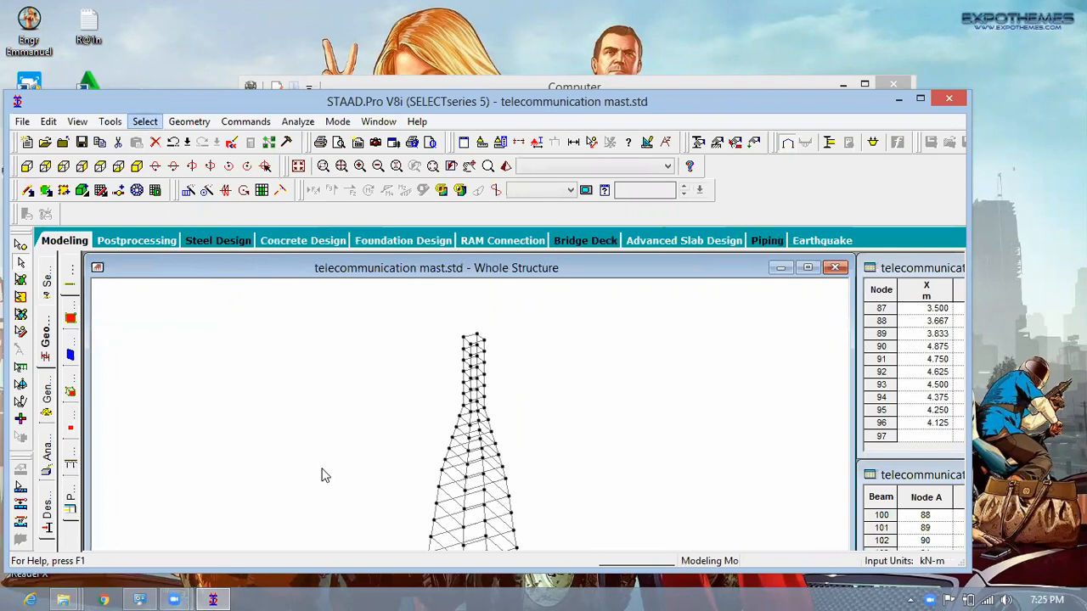
mouse_move(322, 452)
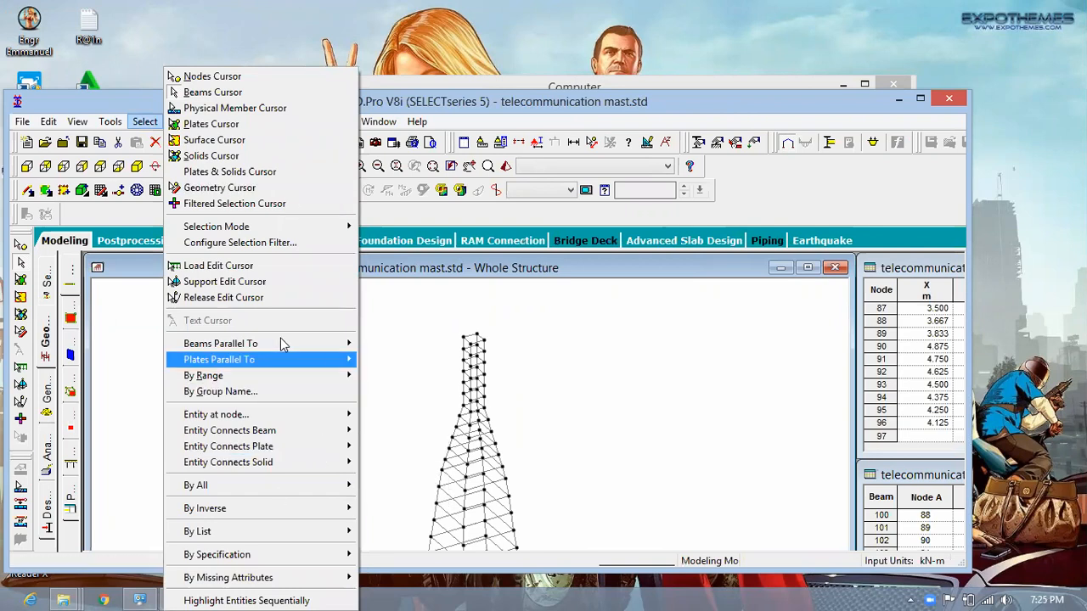
mouse_move(280, 343)
click(382, 347)
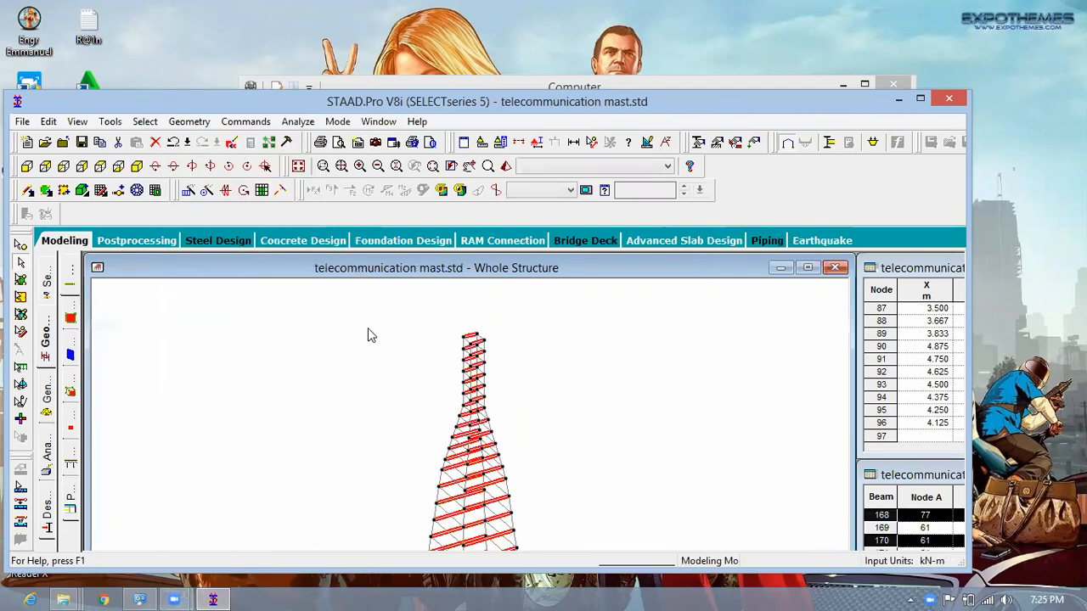
click(151, 124)
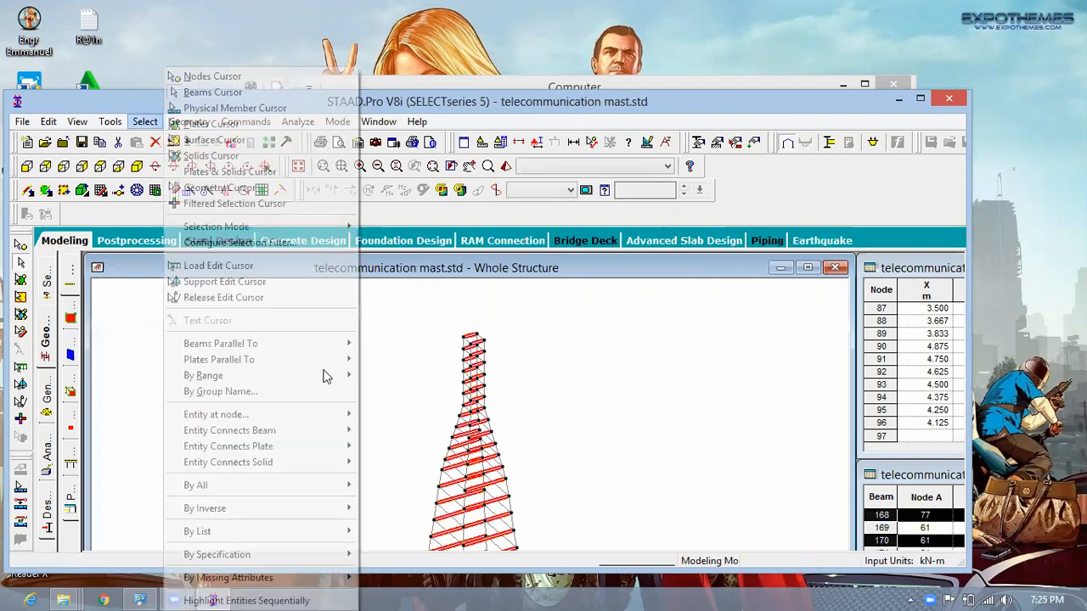
mouse_move(322, 343)
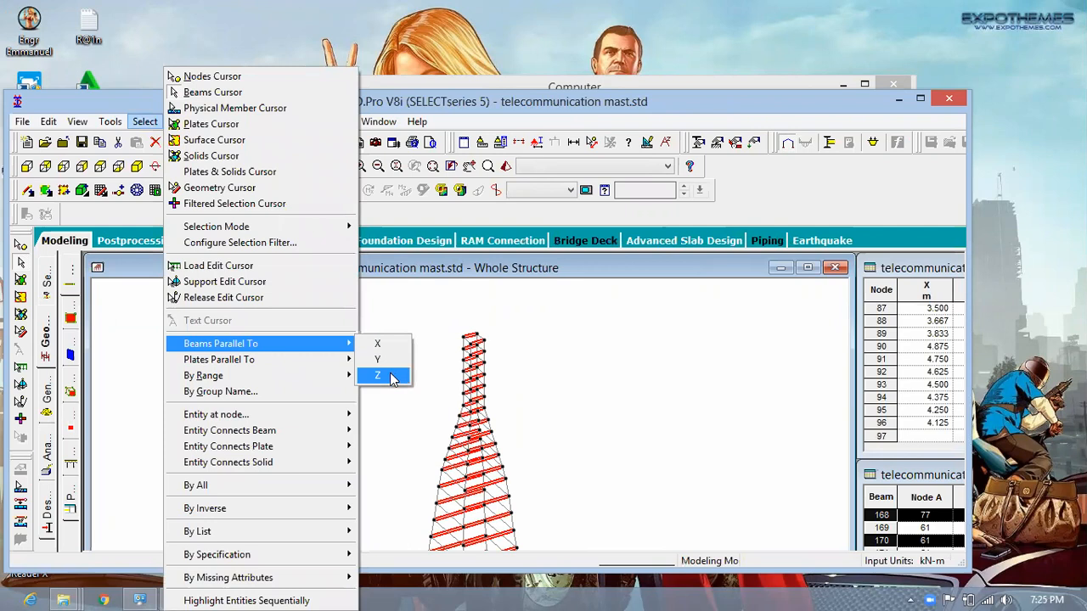
click(387, 374)
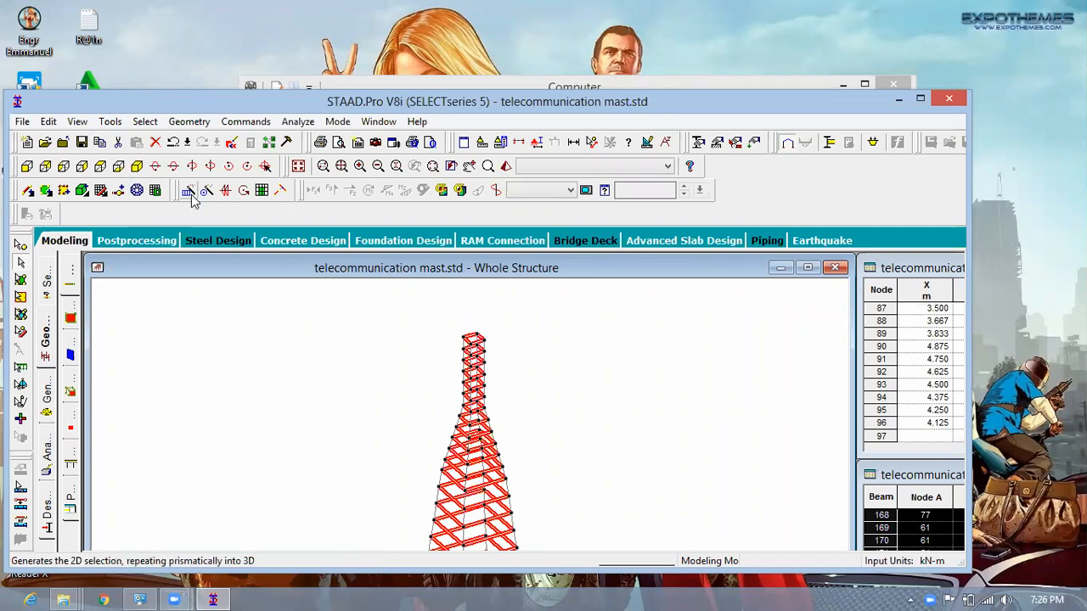
- Insert a mid point node on every selected horizontal beam and enlarge the program window
click(118, 191)
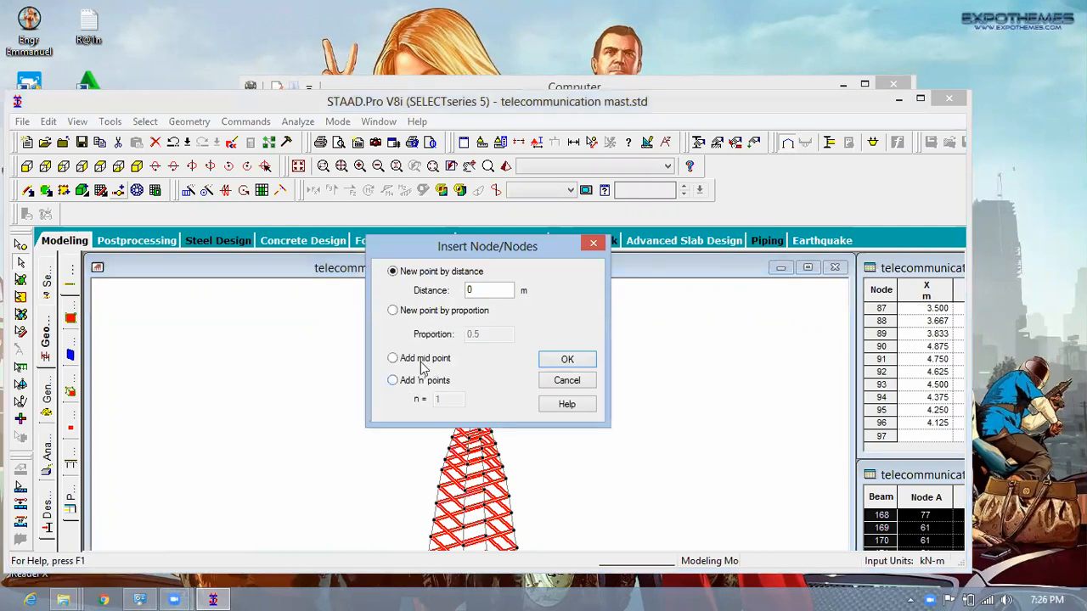
click(445, 364)
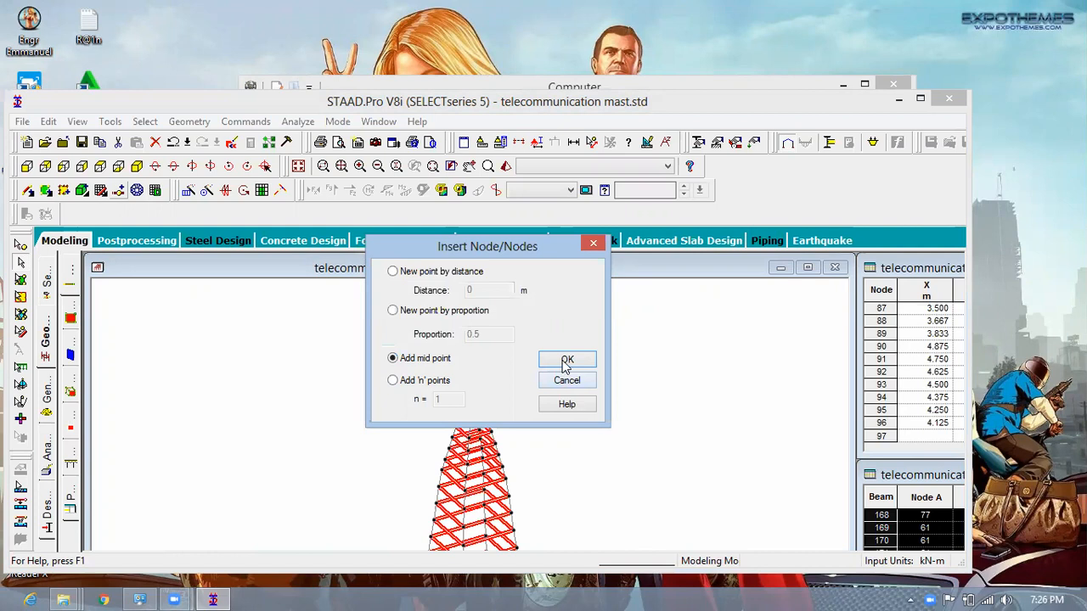
click(566, 361)
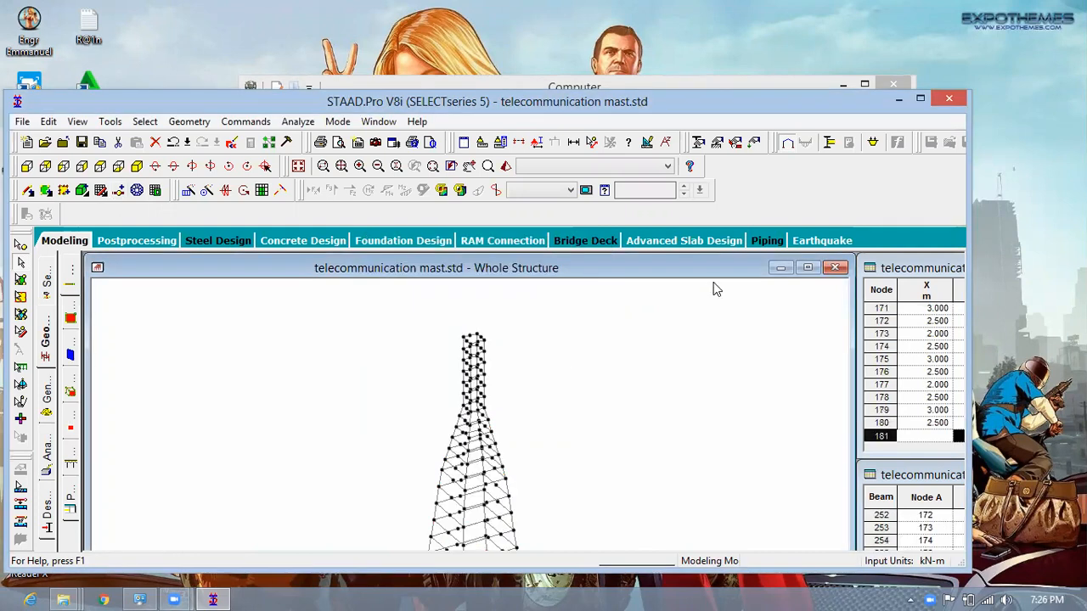
drag(968, 190, 1069, 187)
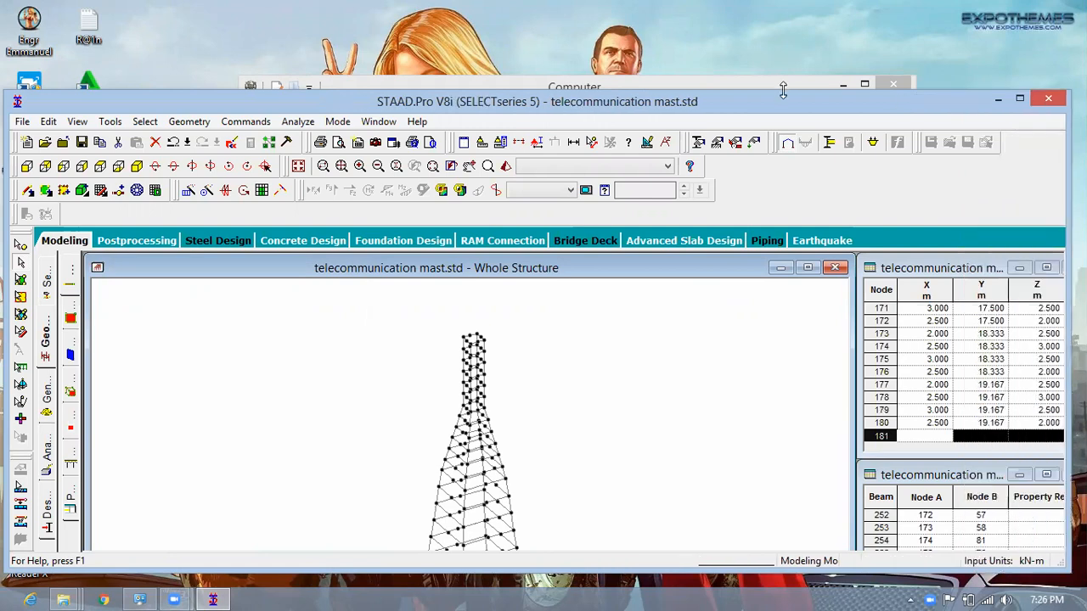
drag(783, 89, 783, 47)
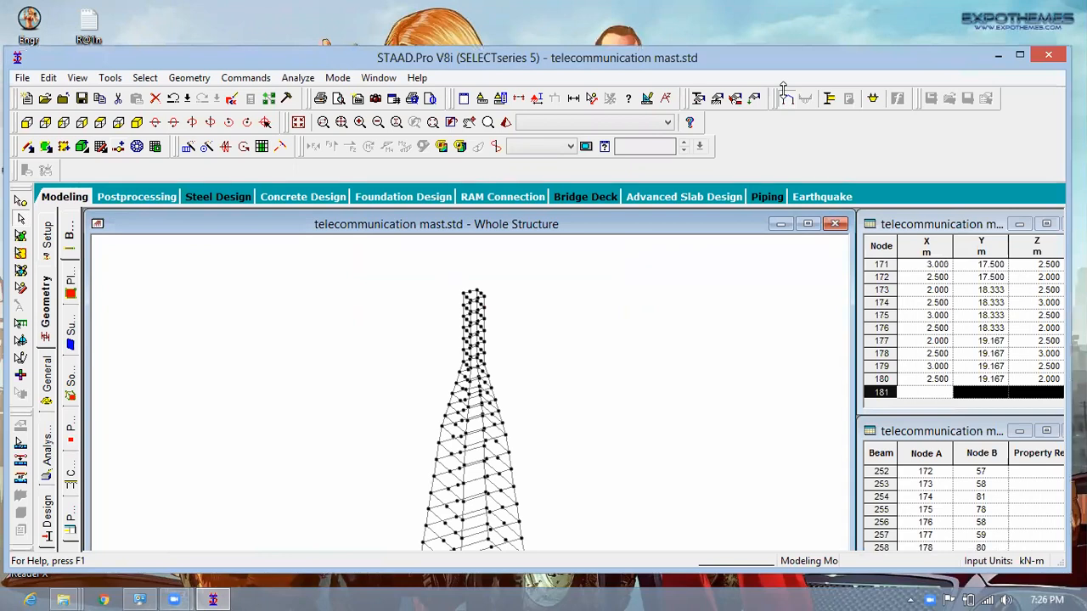
- Enlarge the program window, zoom in on the mast's base and save the modified structure through Auto Save
drag(783, 46, 783, 23)
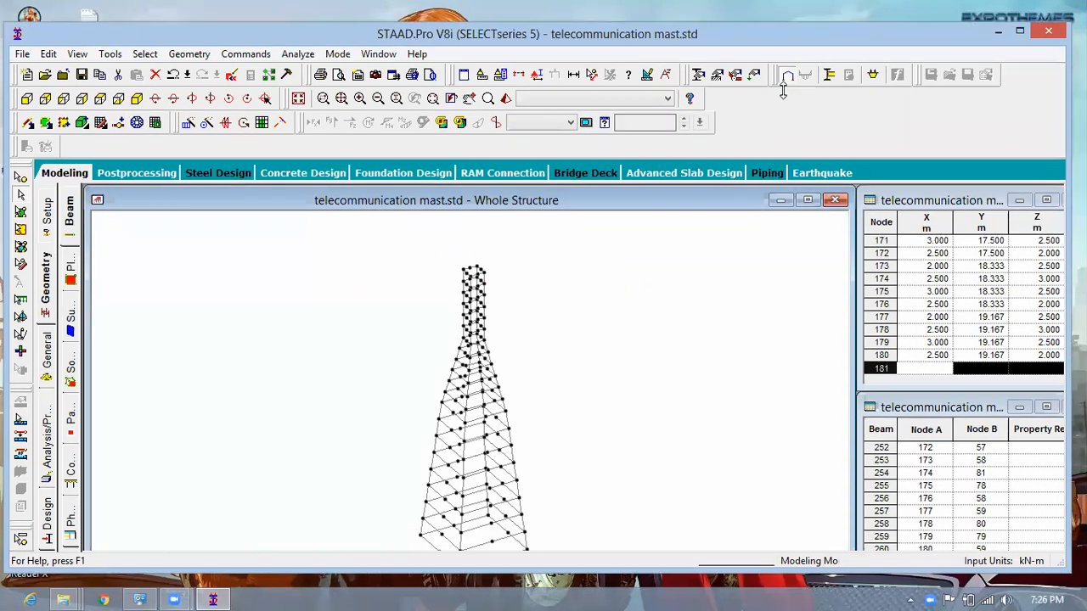
double_click(641, 573)
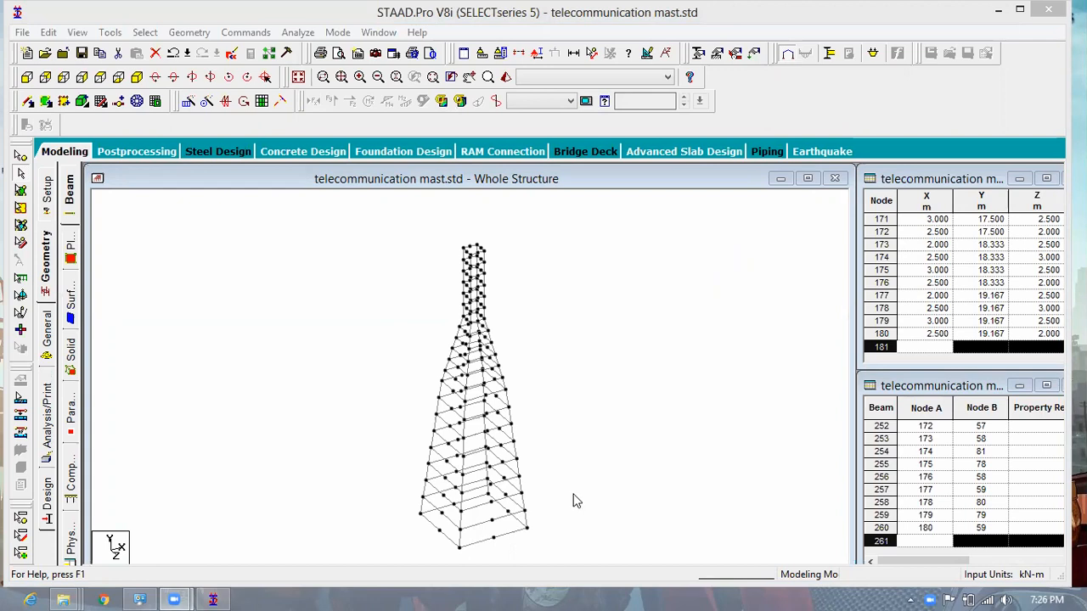
click(467, 496)
scroll(451, 489, up, 2)
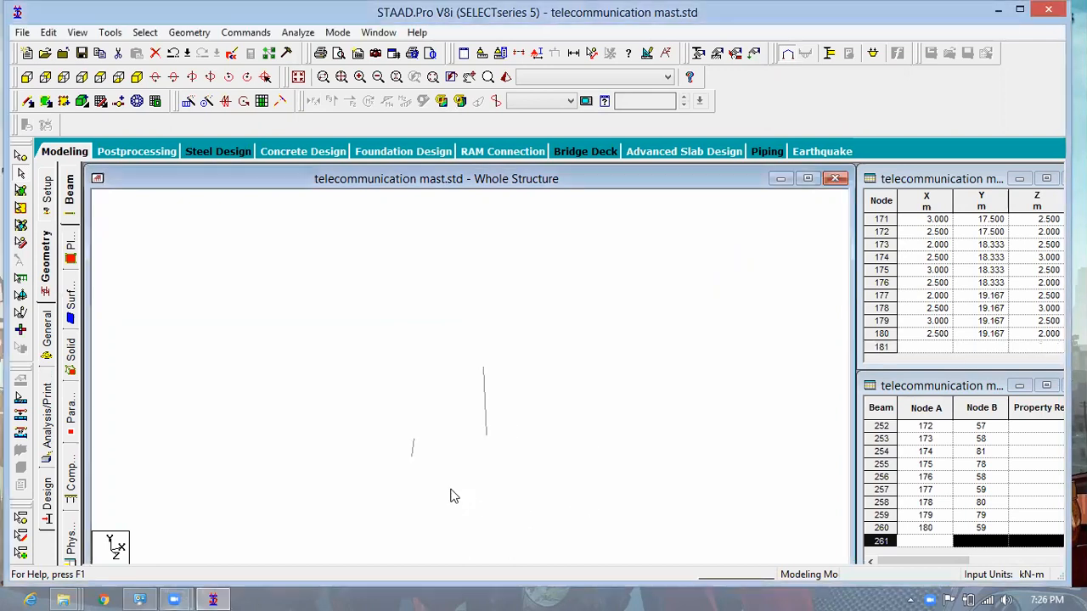
scroll(433, 518, up, 1)
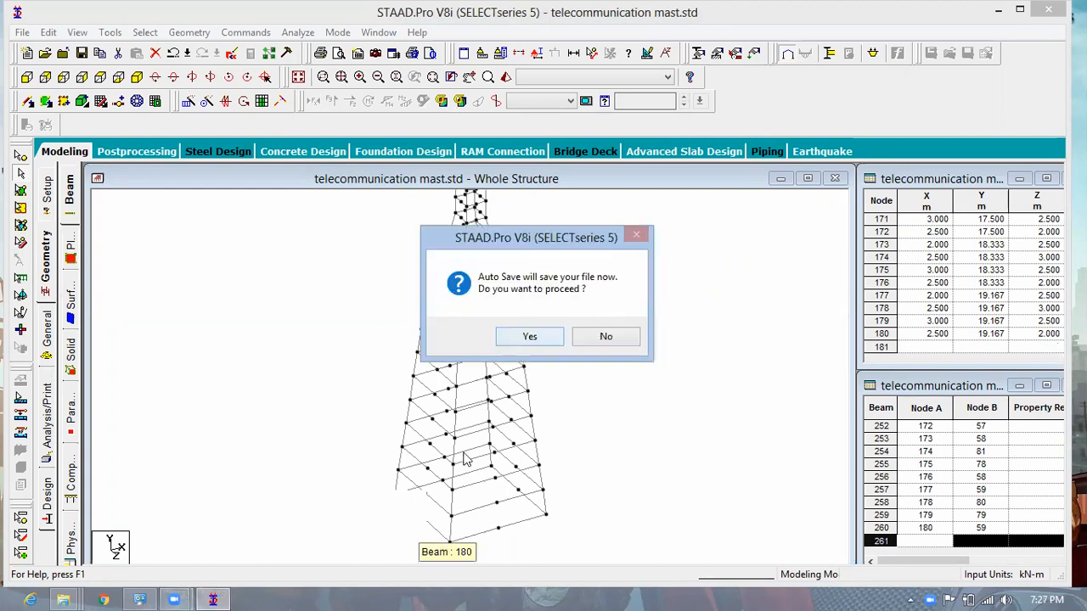
key(Return)
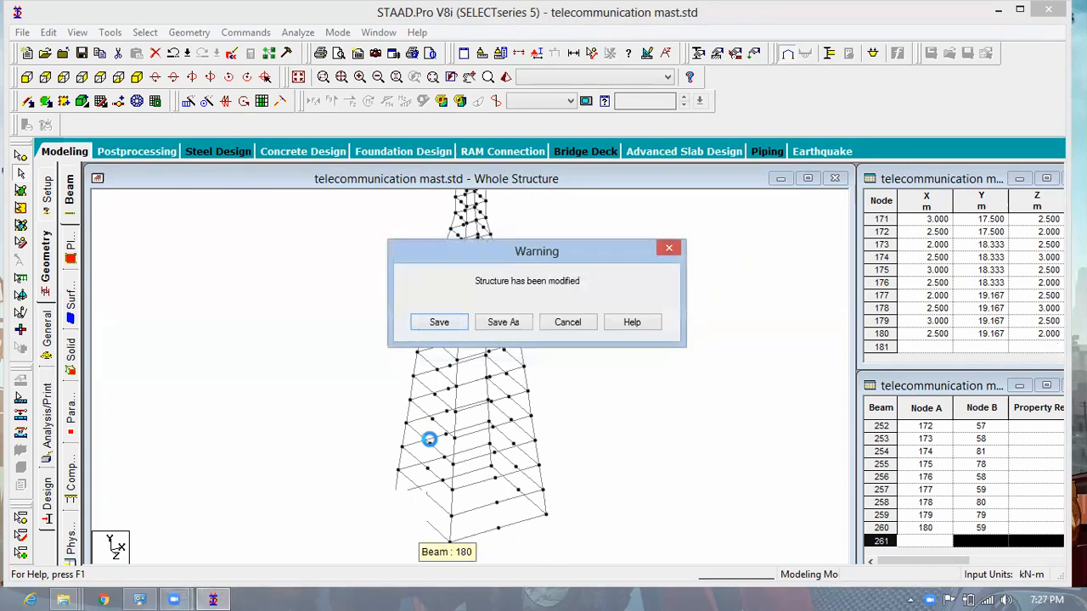
key(Return)
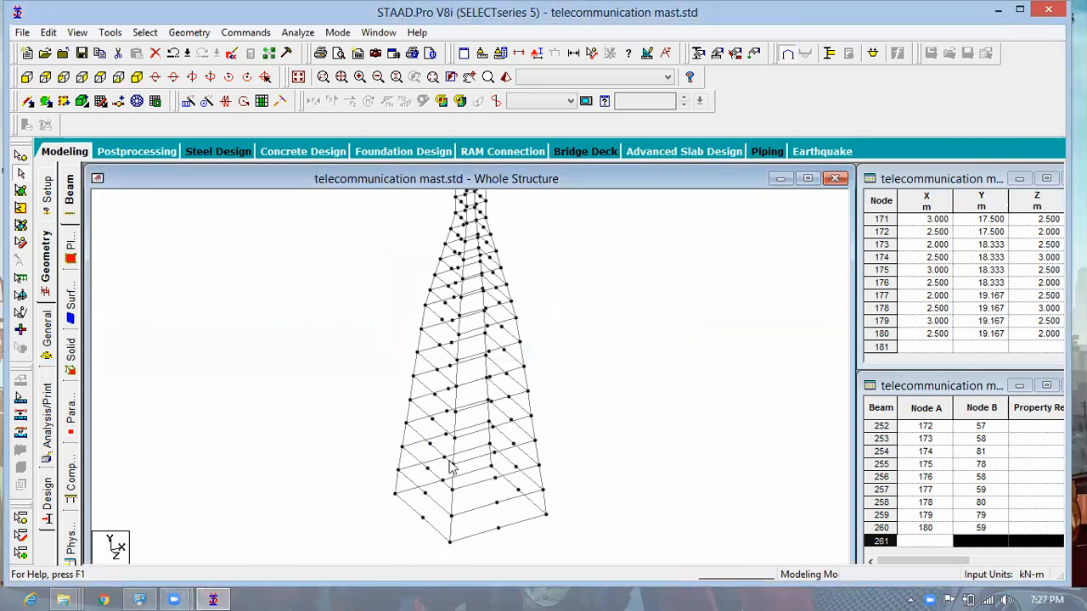
- Select all the half beams that make up the four sides of the mast's base square
click(425, 522)
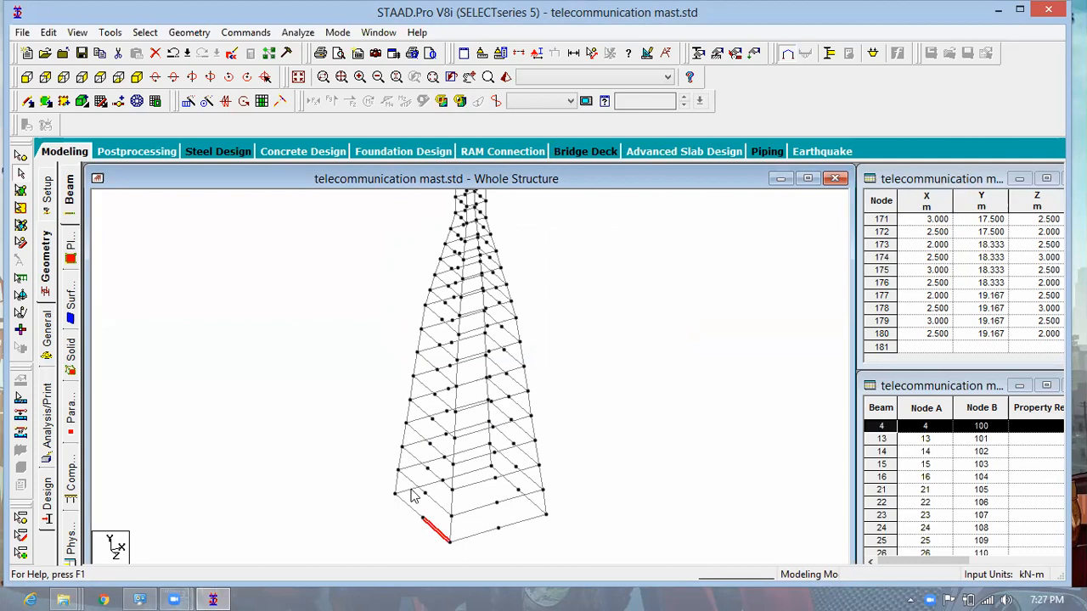
ctrl+click(409, 506)
ctrl+click(479, 471)
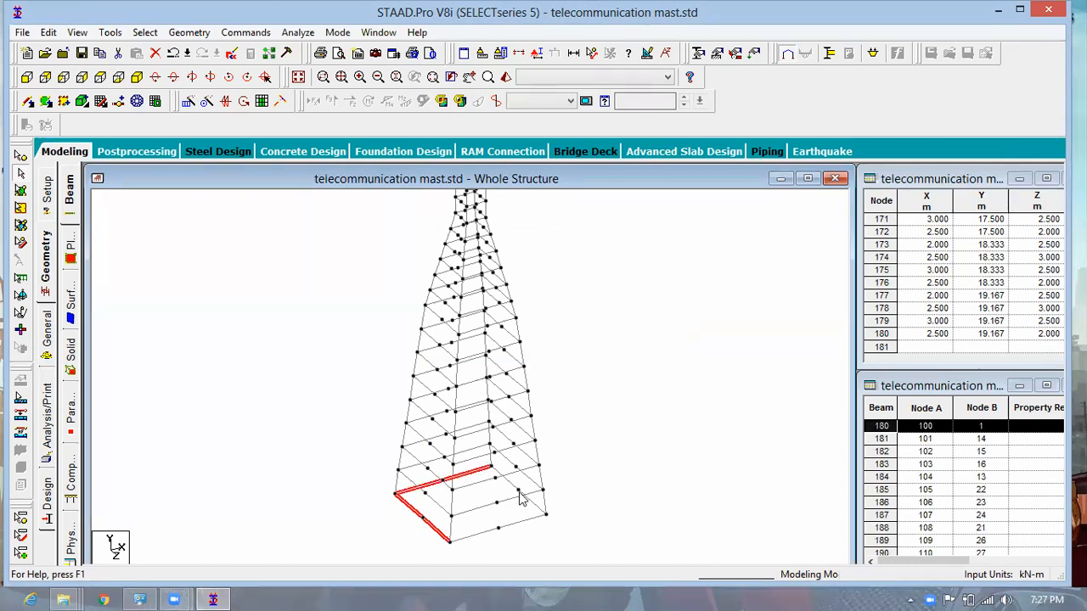
ctrl+click(514, 489)
ctrl+click(516, 527)
ctrl+click(483, 535)
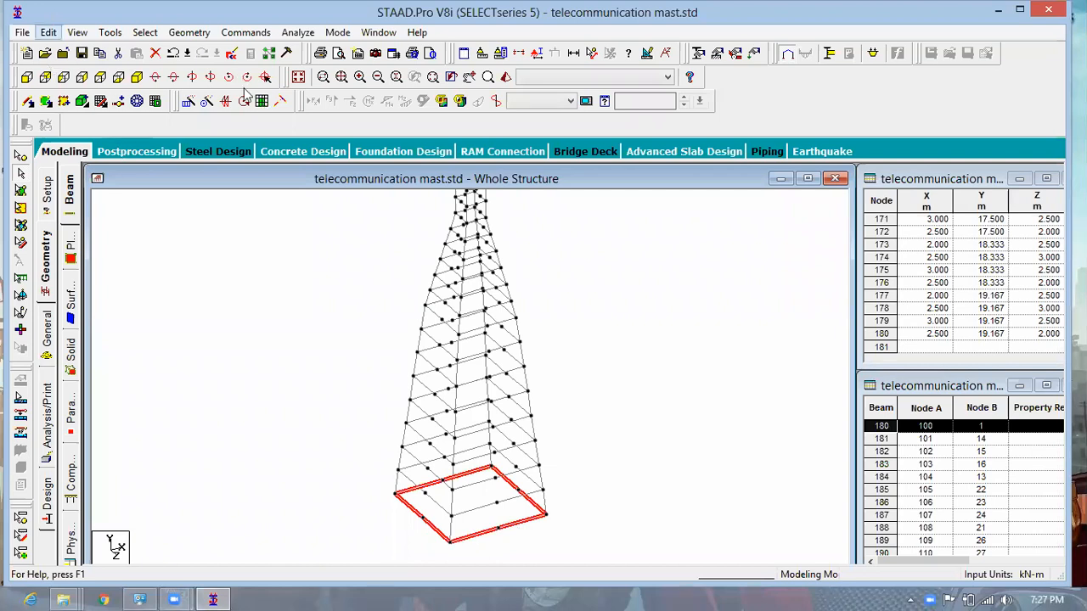
- Merge the selected half beams into one continuous beam on each side of the base and check one merged beam
drag(287, 20, 283, 74)
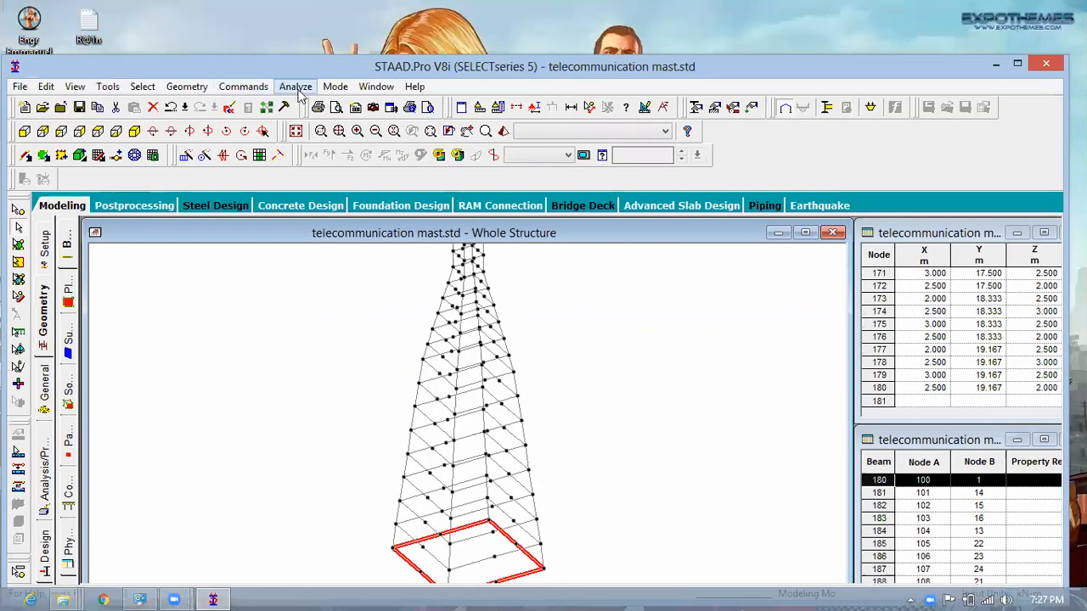
click(186, 86)
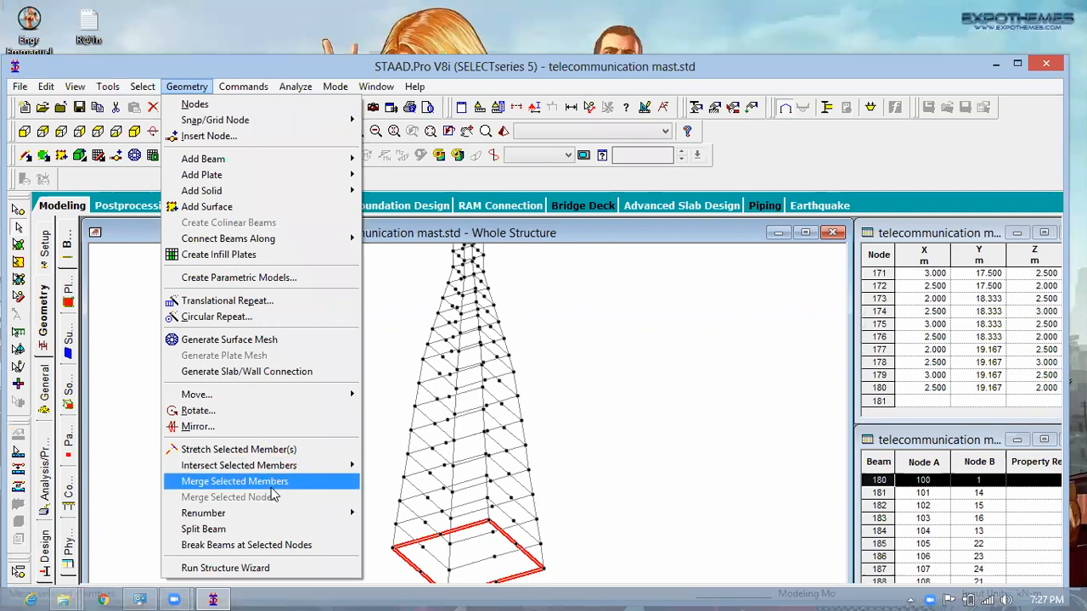
click(271, 486)
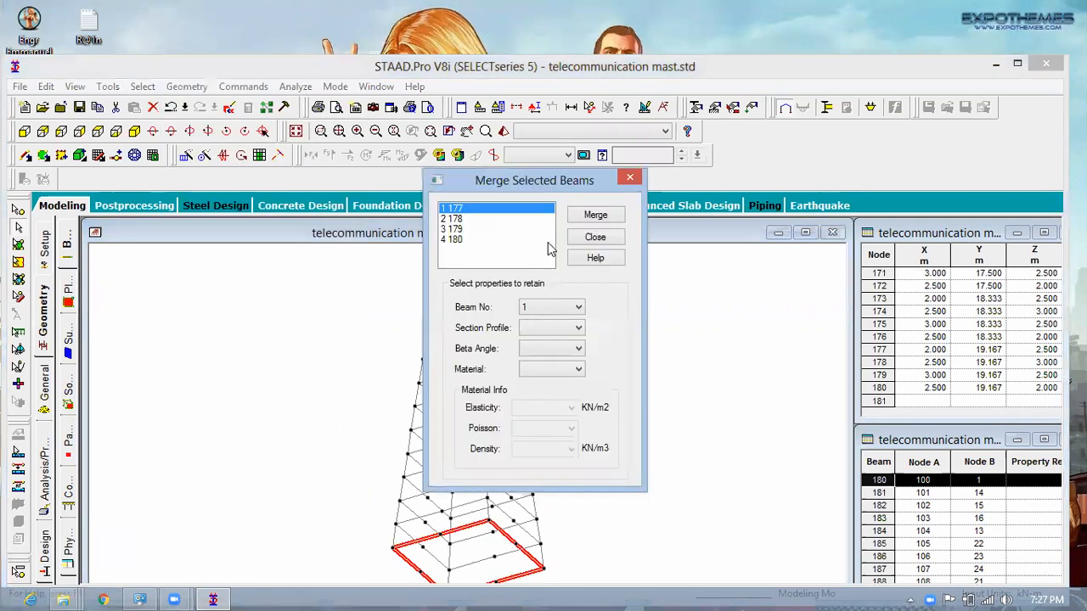
click(591, 217)
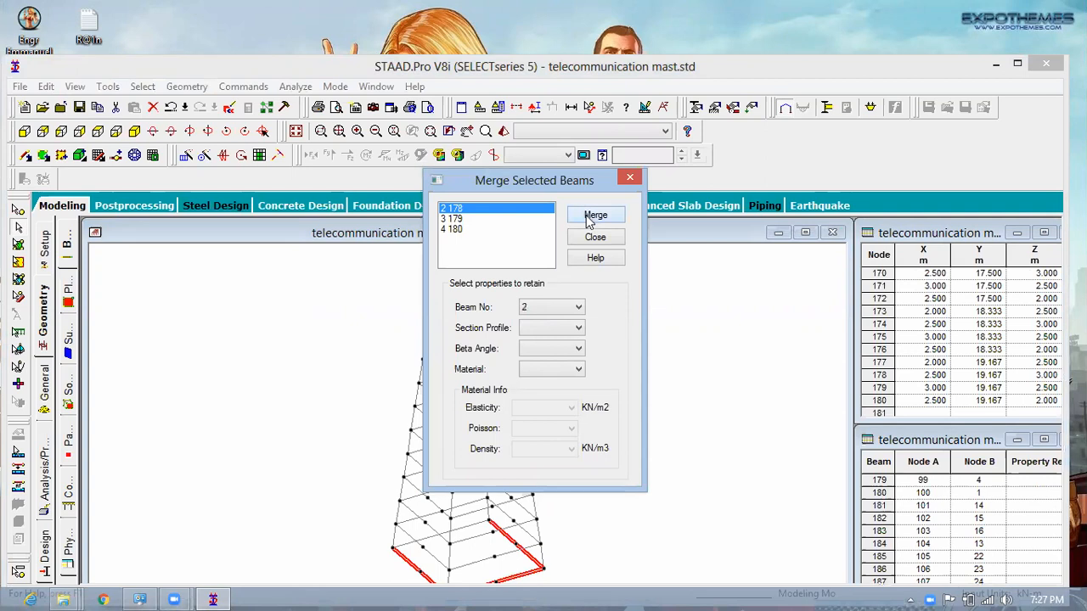
click(592, 217)
click(591, 217)
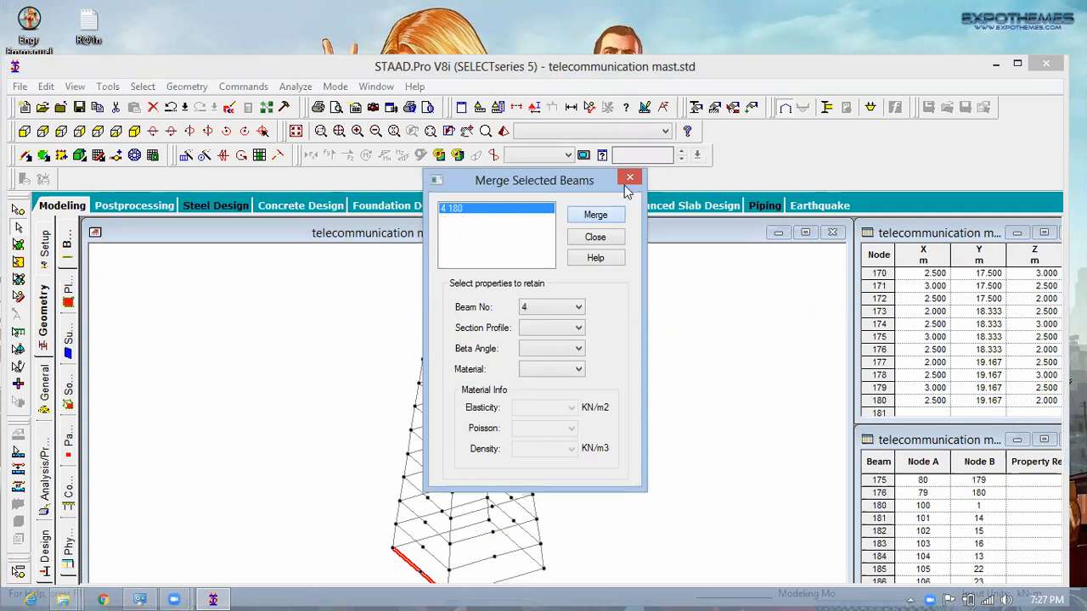
click(592, 217)
click(596, 238)
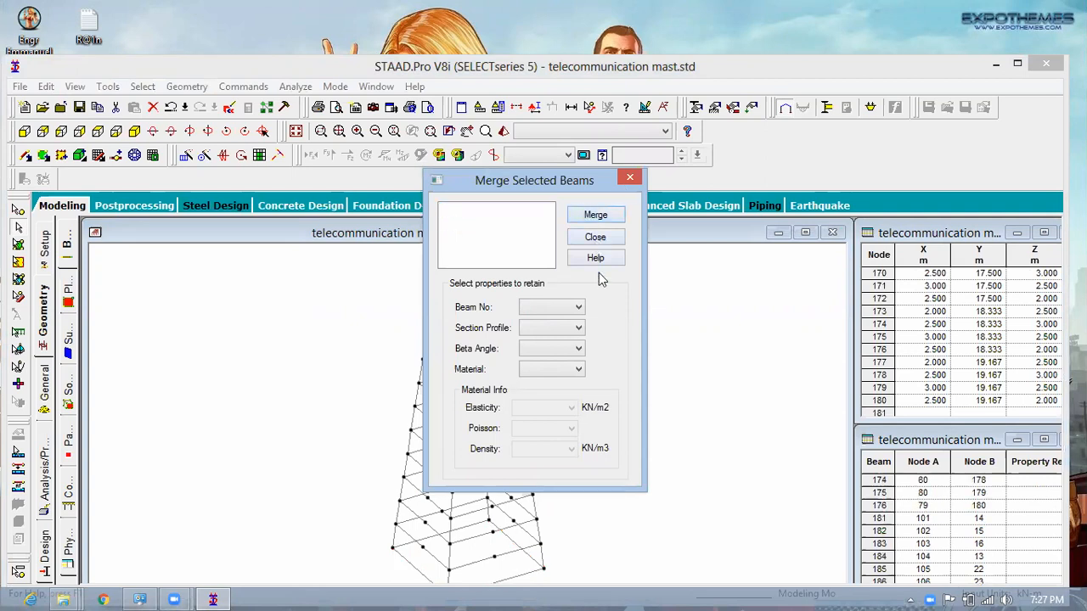
drag(602, 335, 484, 496)
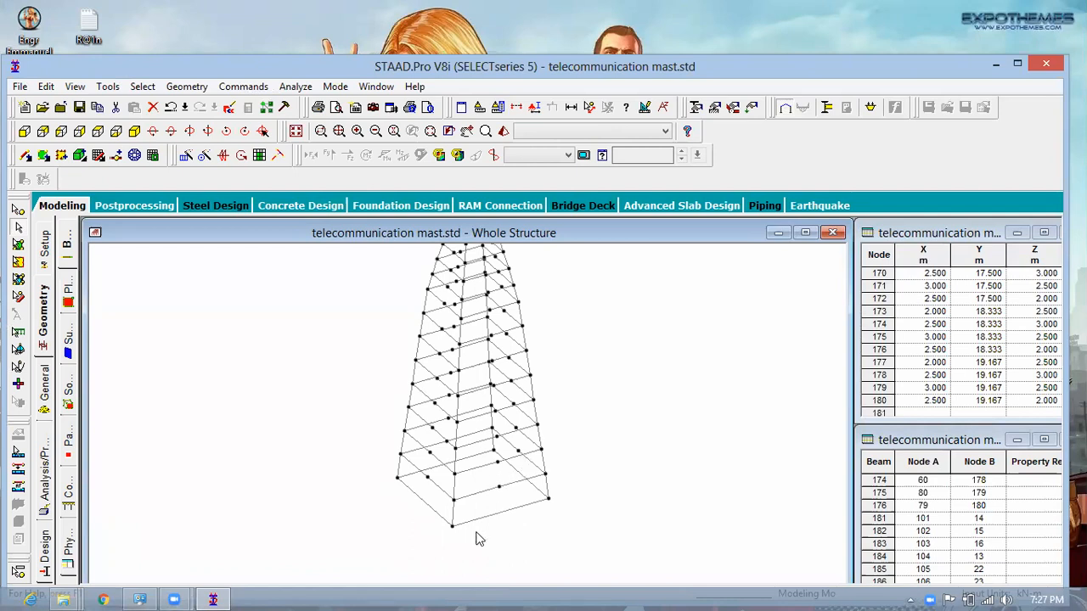
click(489, 521)
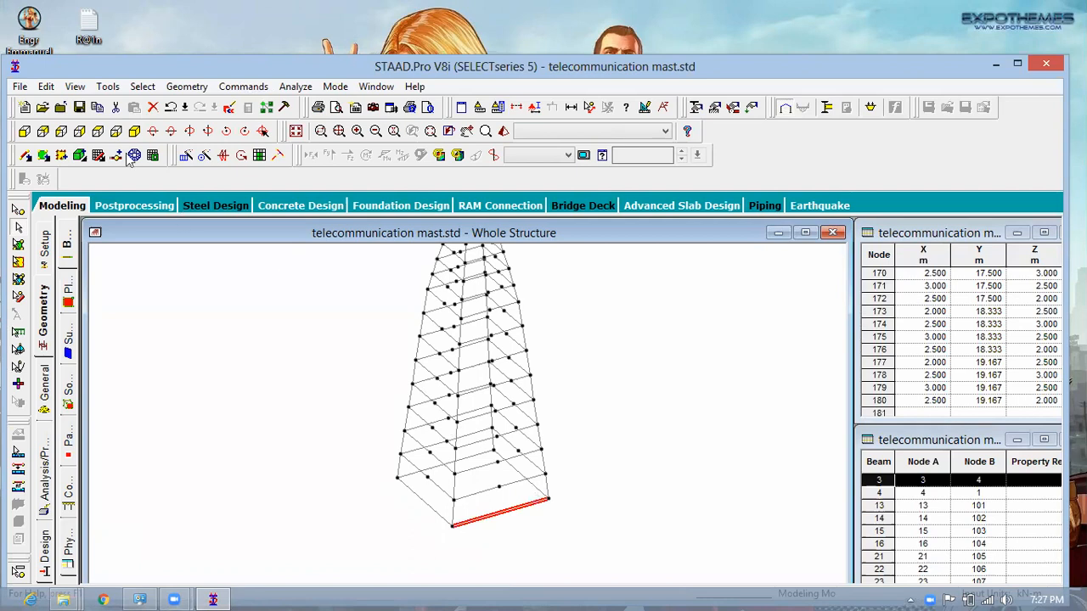
- View the mast from +Y and draw diagonal beams on the +Z face from both base corners to the first level's mid point node
click(25, 132)
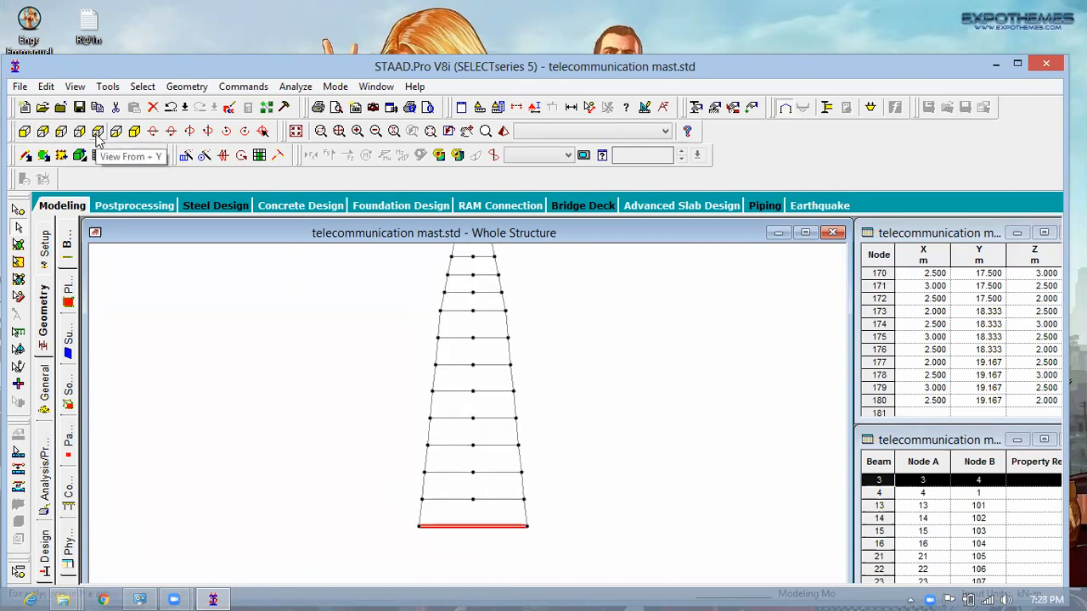
click(192, 438)
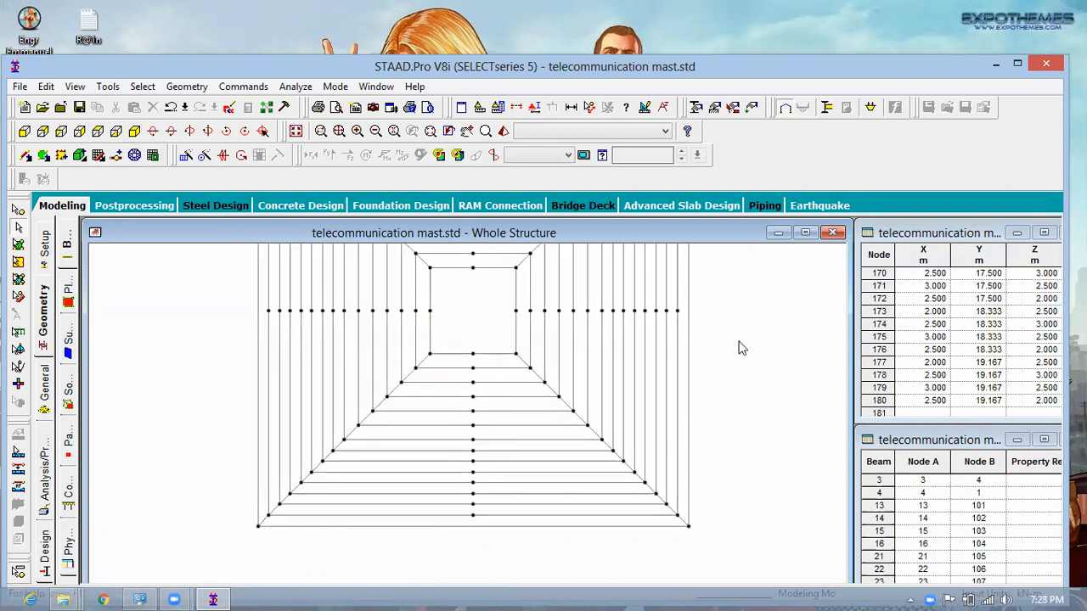
middle_drag(754, 377, 754, 409)
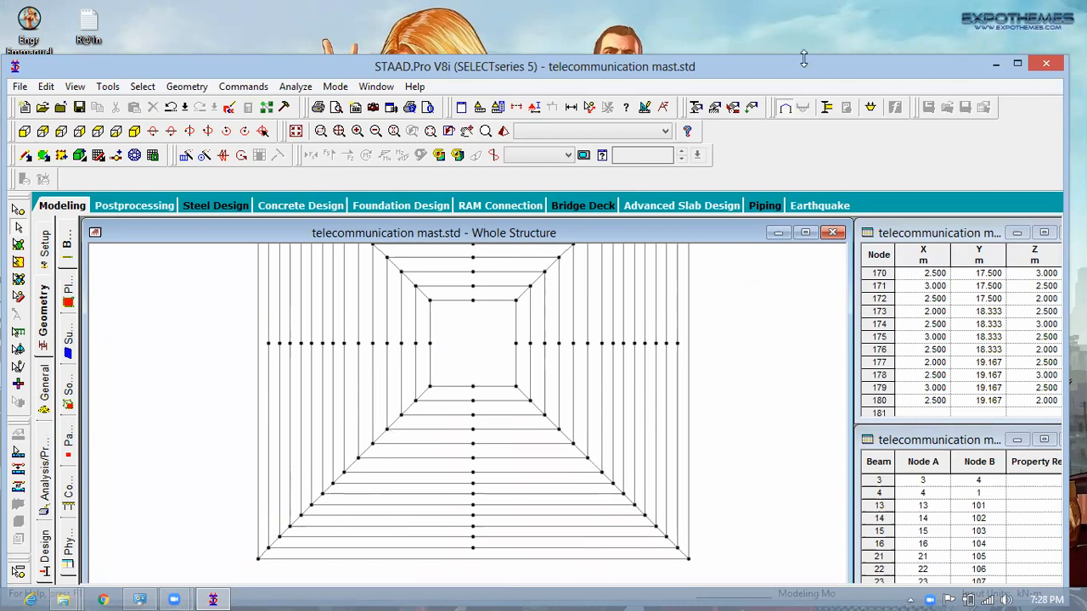
drag(804, 59, 804, 10)
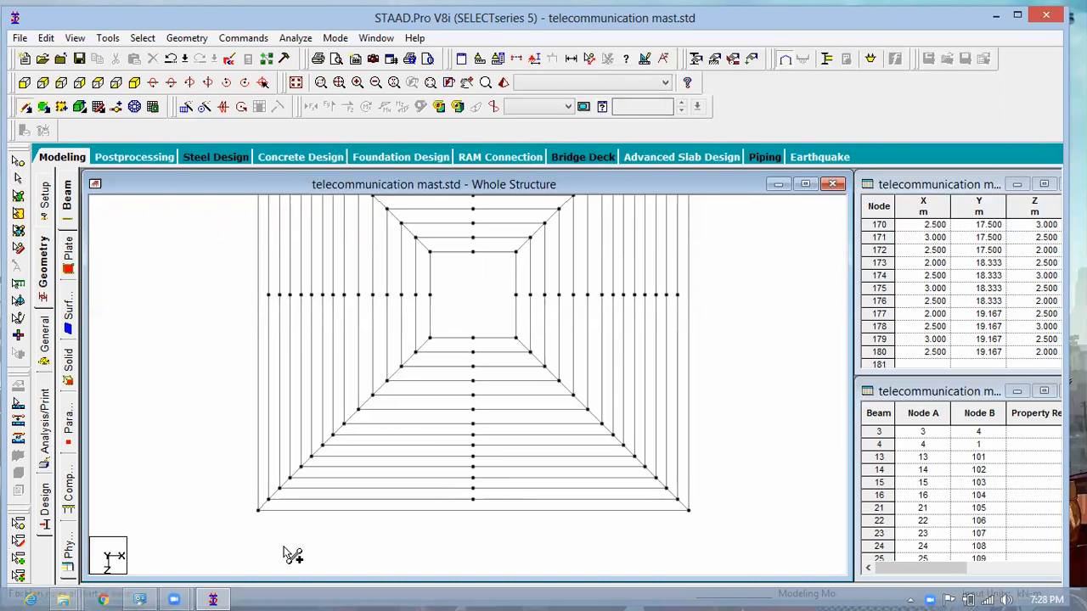
click(472, 500)
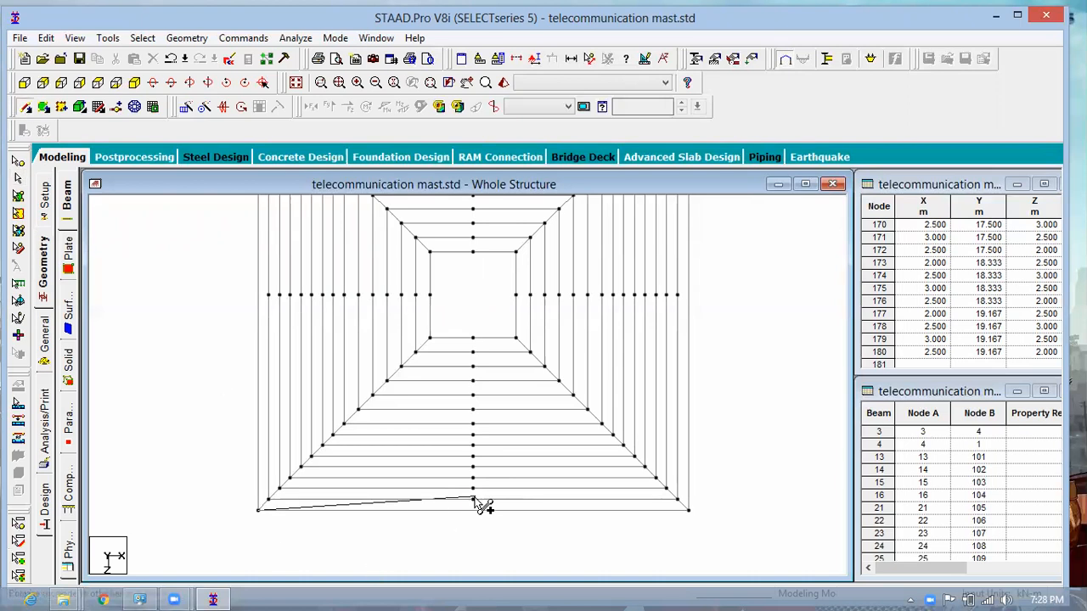
click(689, 509)
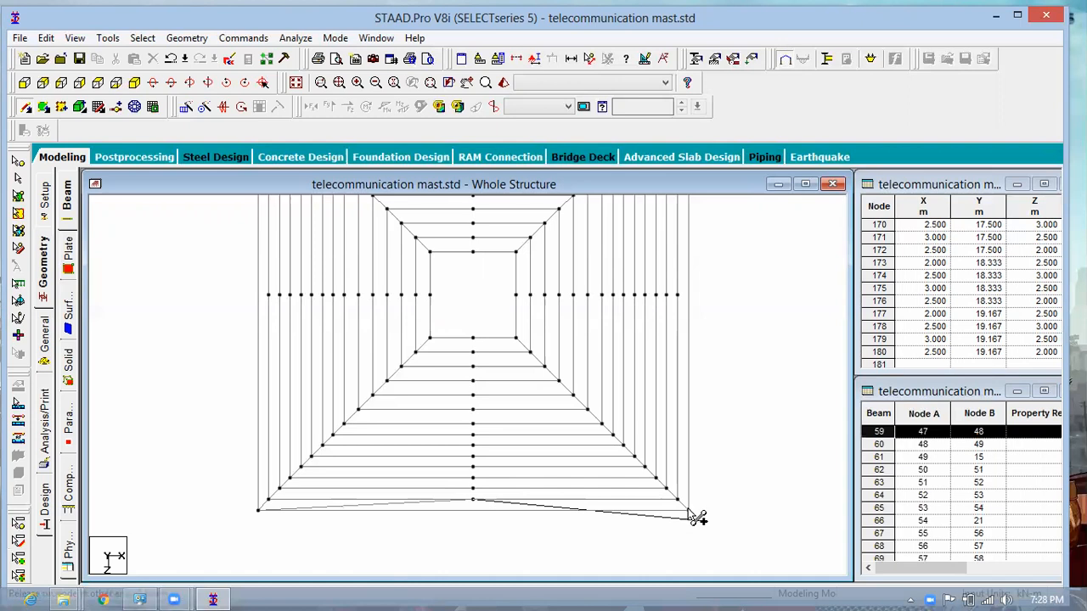
- Draw diagonals on the +Z face from the -X leg to the mid point node one level up, at the four levels above the base
click(268, 499)
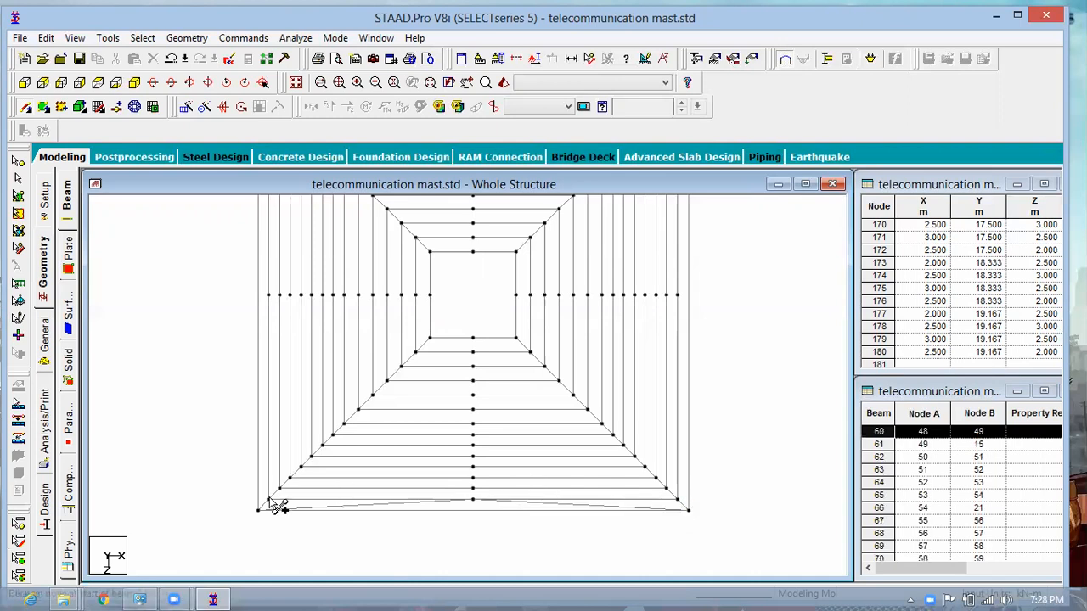
click(473, 487)
click(473, 479)
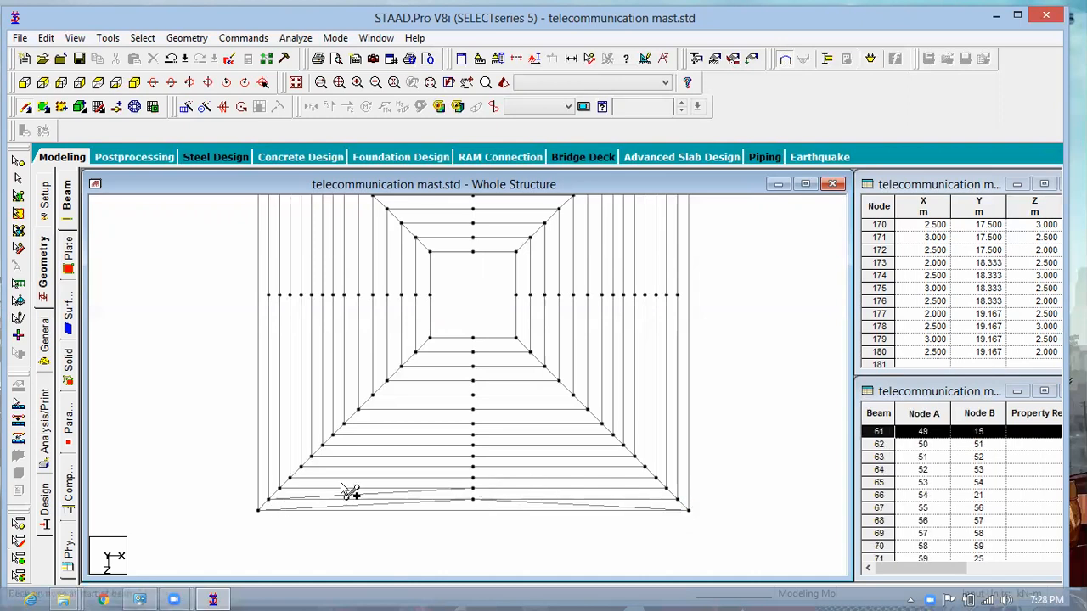
click(473, 467)
click(292, 478)
click(473, 456)
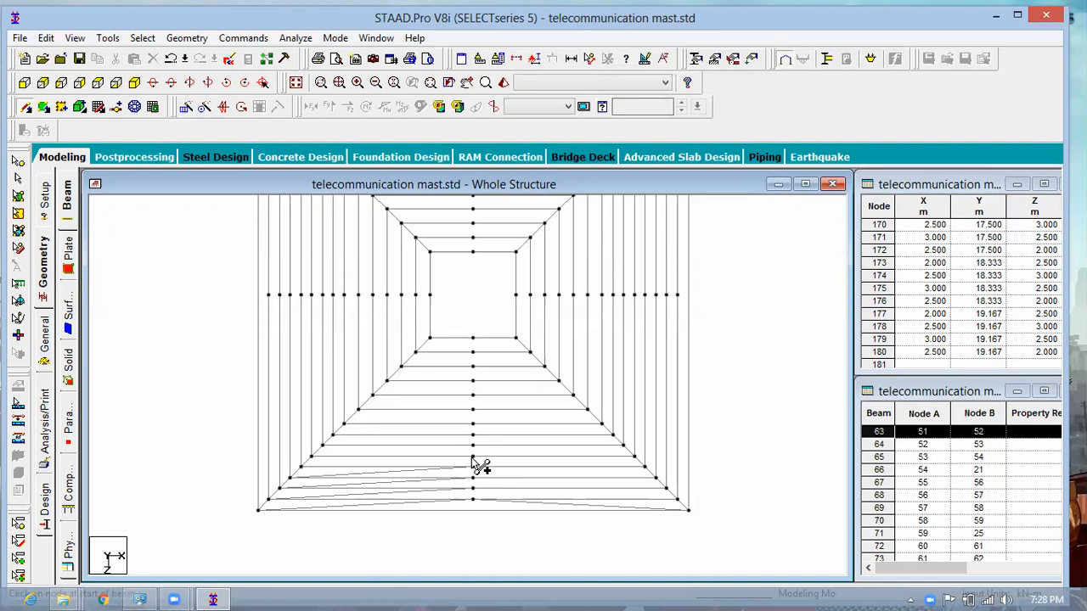
click(300, 467)
click(473, 445)
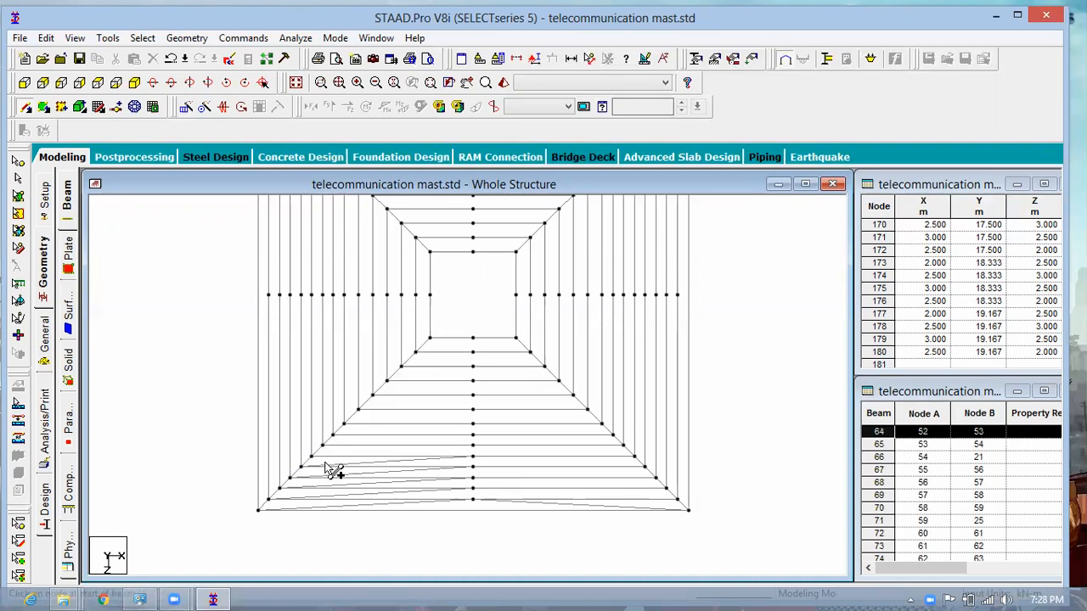
- Continue the +Z face diagonals from the -X leg to the mid point nodes one level up through the next five levels
click(312, 456)
click(473, 435)
click(322, 445)
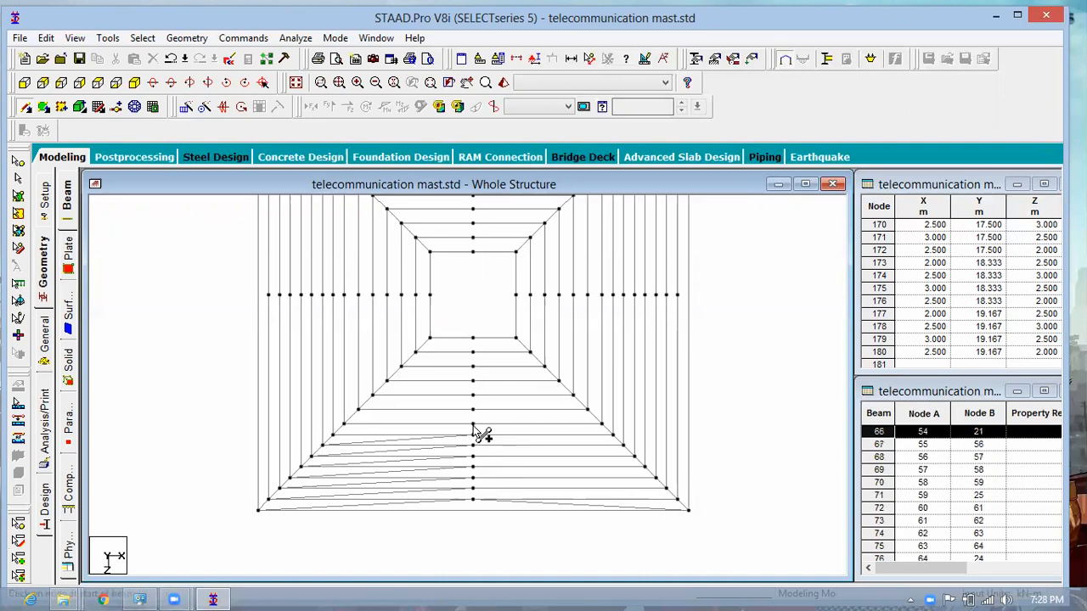
click(333, 435)
click(473, 410)
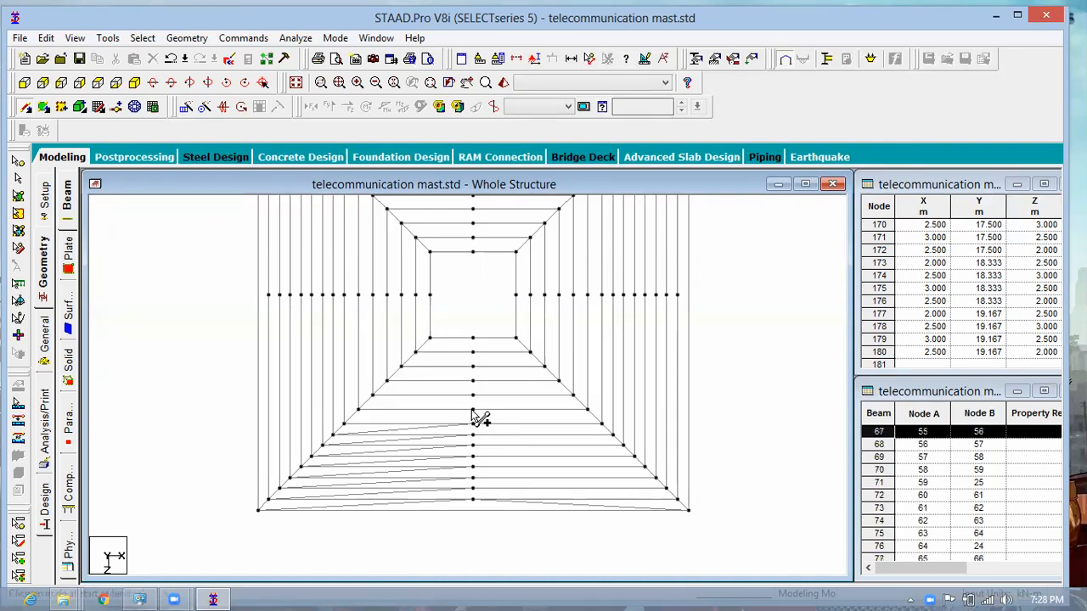
click(343, 425)
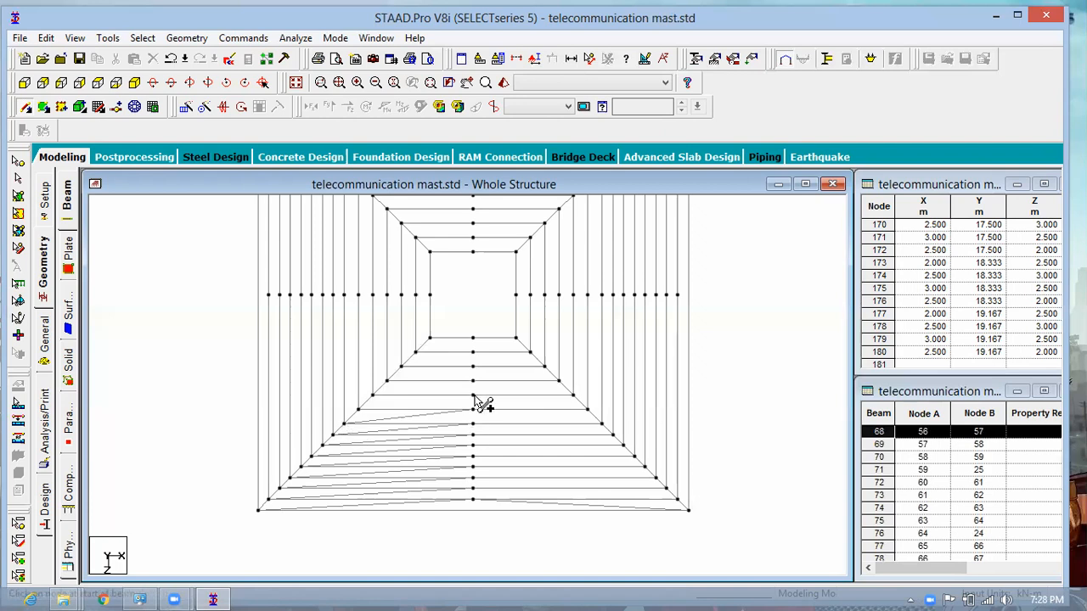
click(473, 395)
click(357, 409)
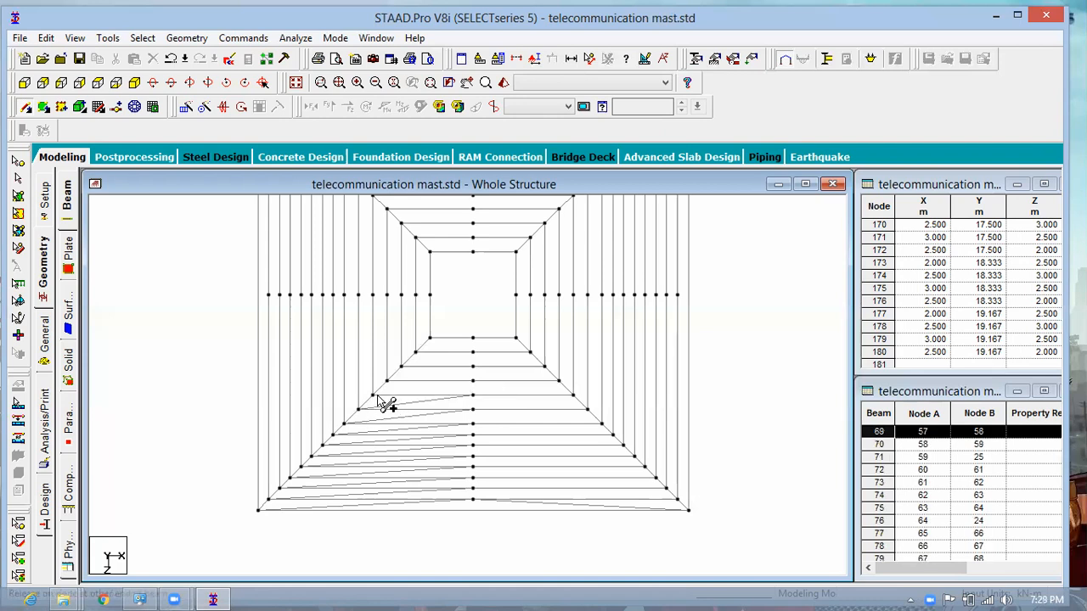
- Complete the -X leg's diagonals on the +Z face through the last four visible levels, ending at the innermost beam's mid point node
click(372, 396)
click(473, 381)
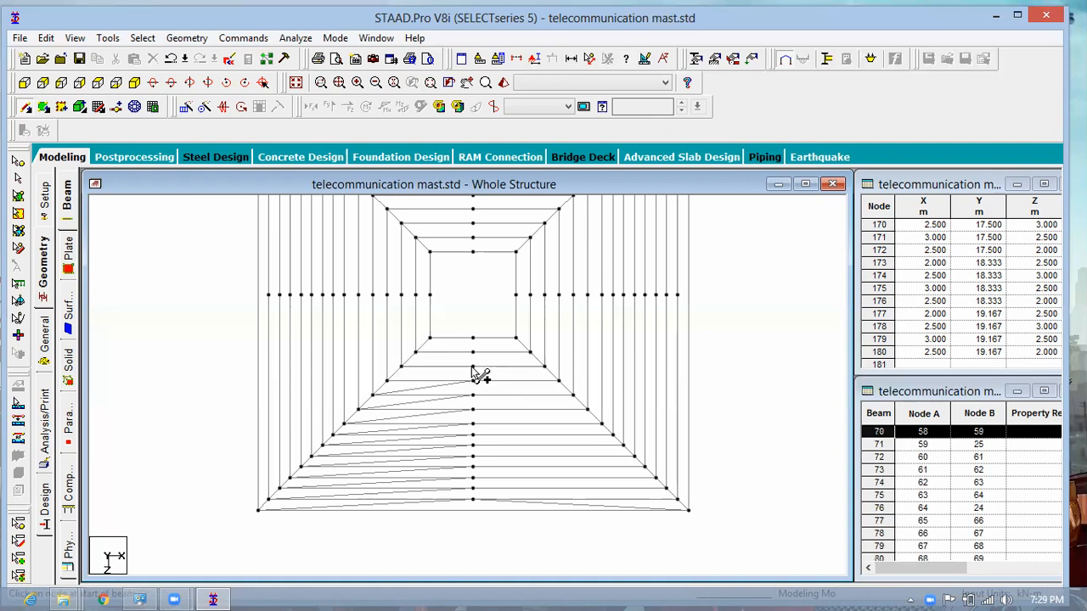
click(388, 381)
click(472, 352)
click(401, 366)
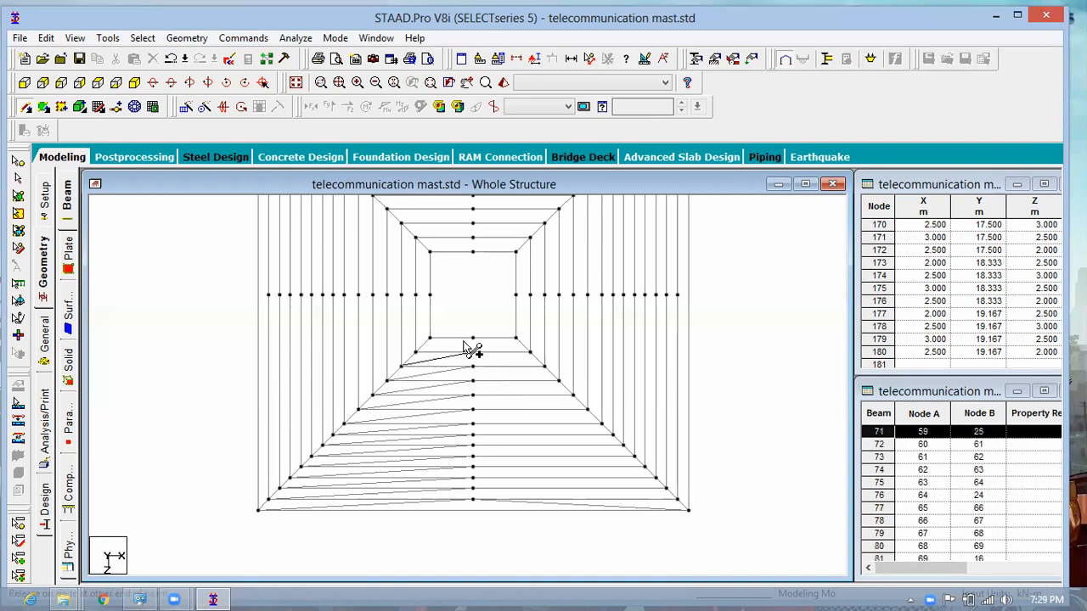
click(472, 351)
click(416, 352)
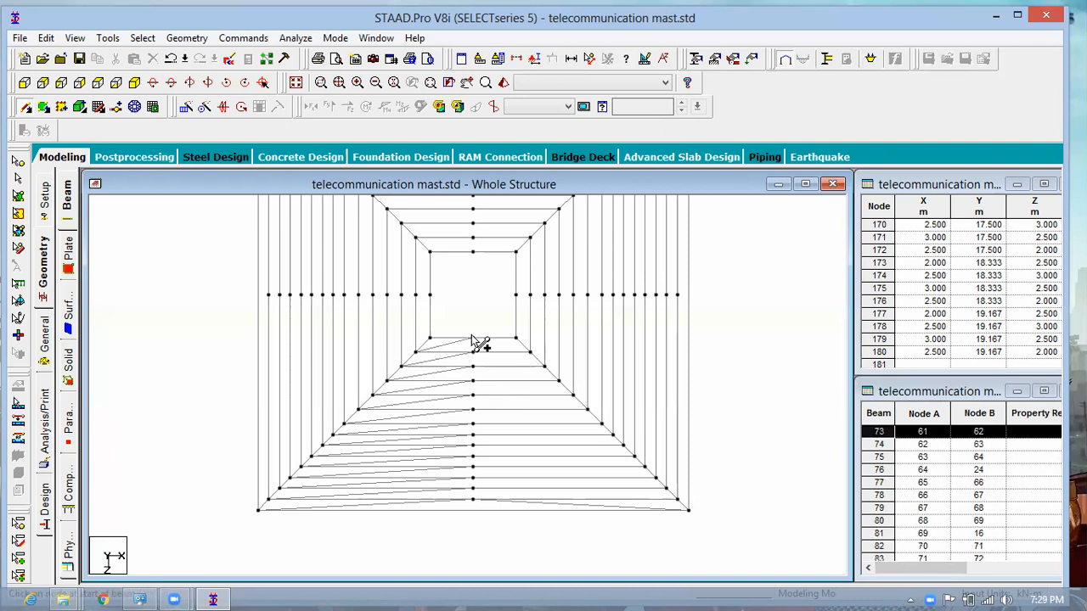
- Draw diagonal beams on the +Z face from the +X leg to the mid point nodes one level up, covering the five innermost levels
click(529, 353)
click(473, 353)
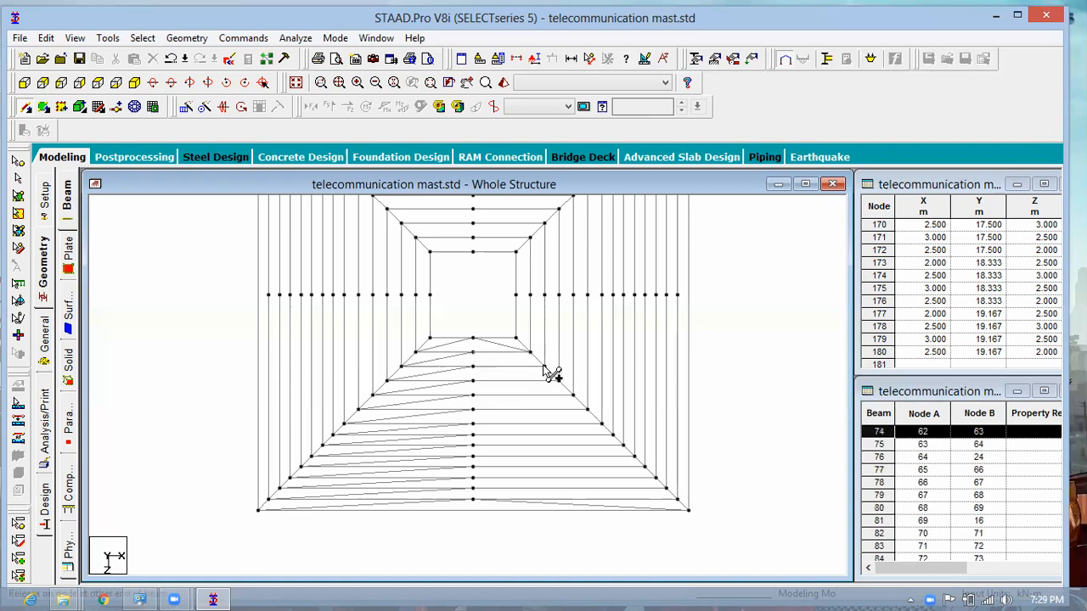
click(544, 367)
click(473, 367)
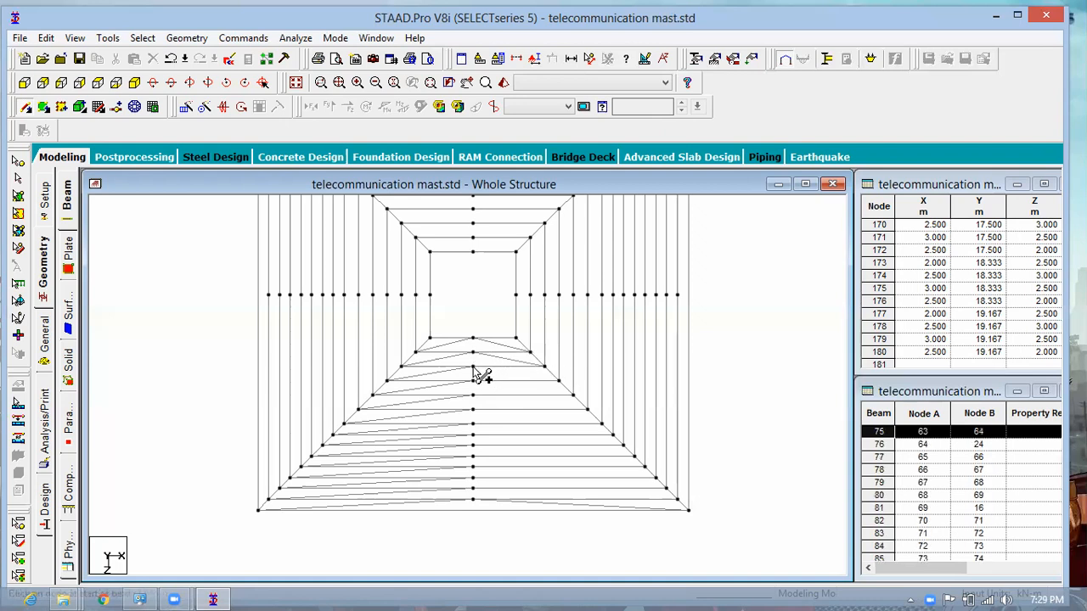
click(558, 380)
click(473, 381)
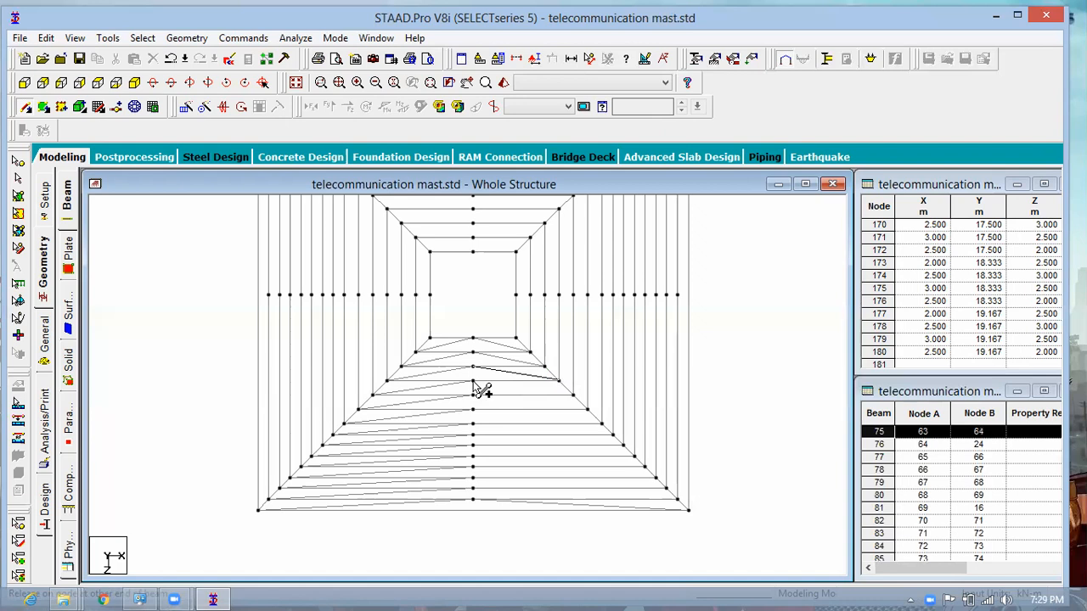
click(573, 395)
click(473, 396)
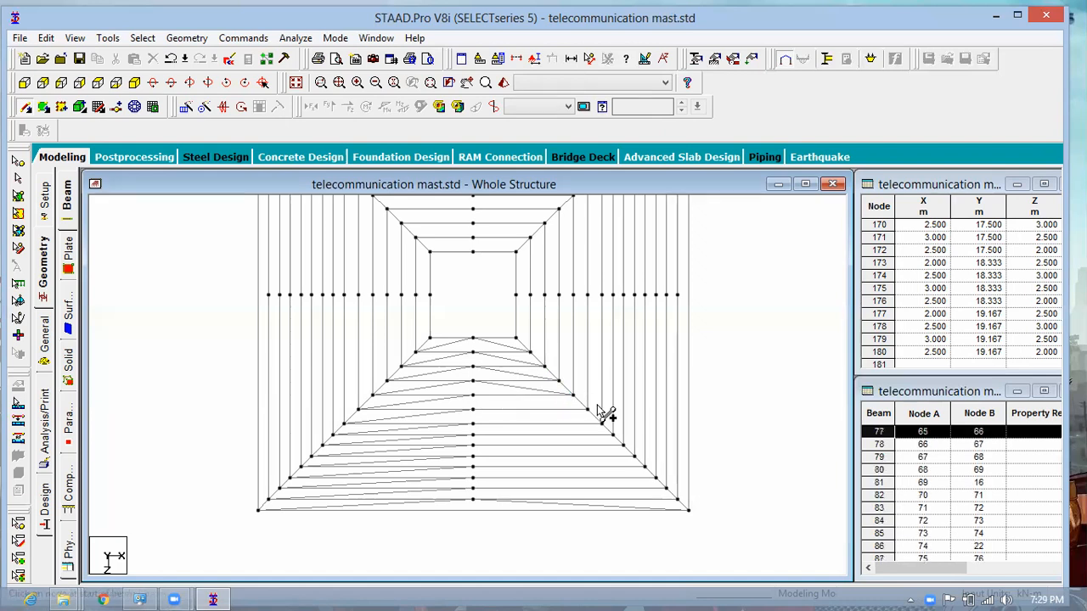
click(587, 410)
click(472, 409)
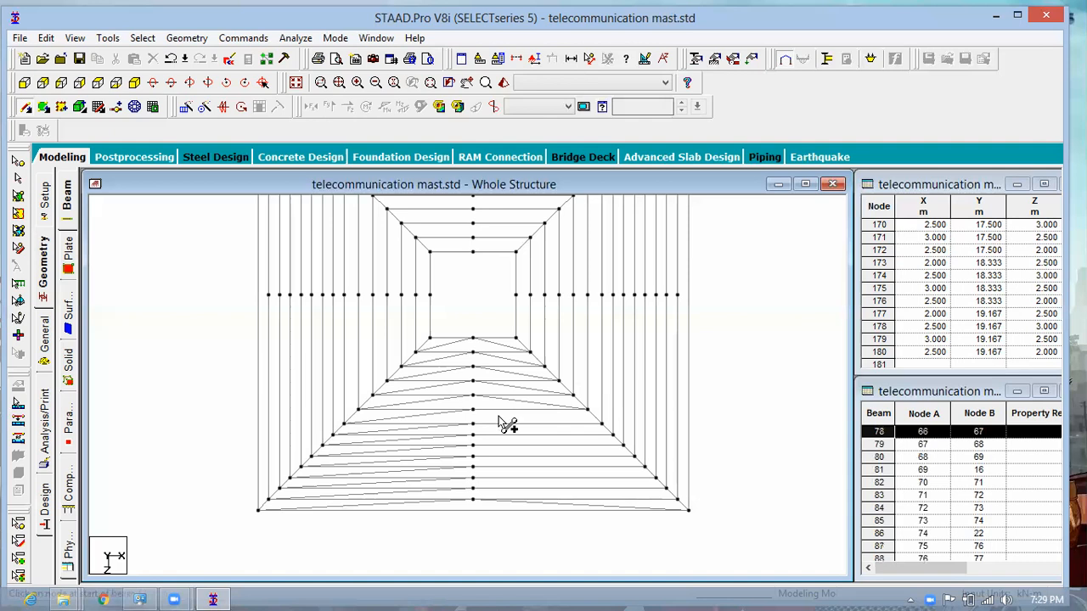
- Continue the +Z face diagonals from the +X leg to the mid point nodes one level up through the sixth to tenth levels from the innermost beam
click(601, 424)
drag(472, 423, 613, 435)
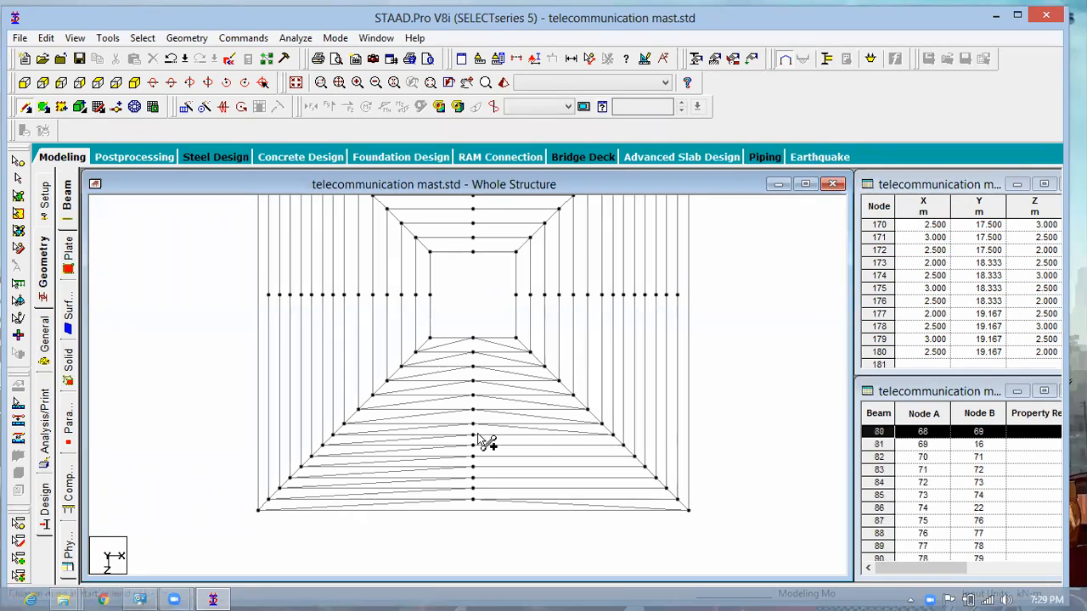
drag(472, 438, 623, 445)
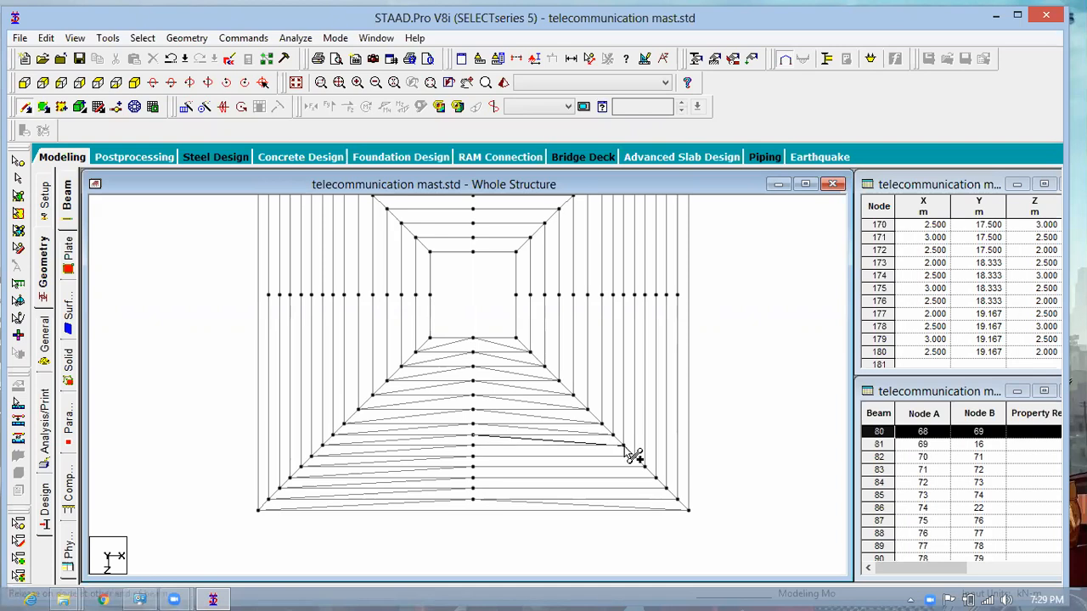
drag(476, 446, 634, 458)
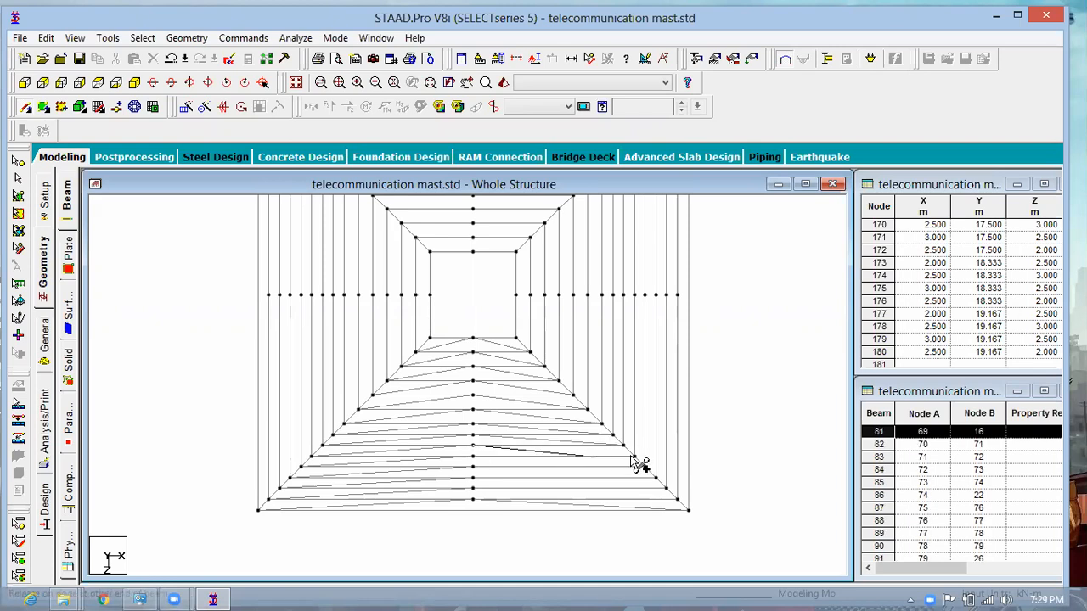
drag(474, 457, 643, 466)
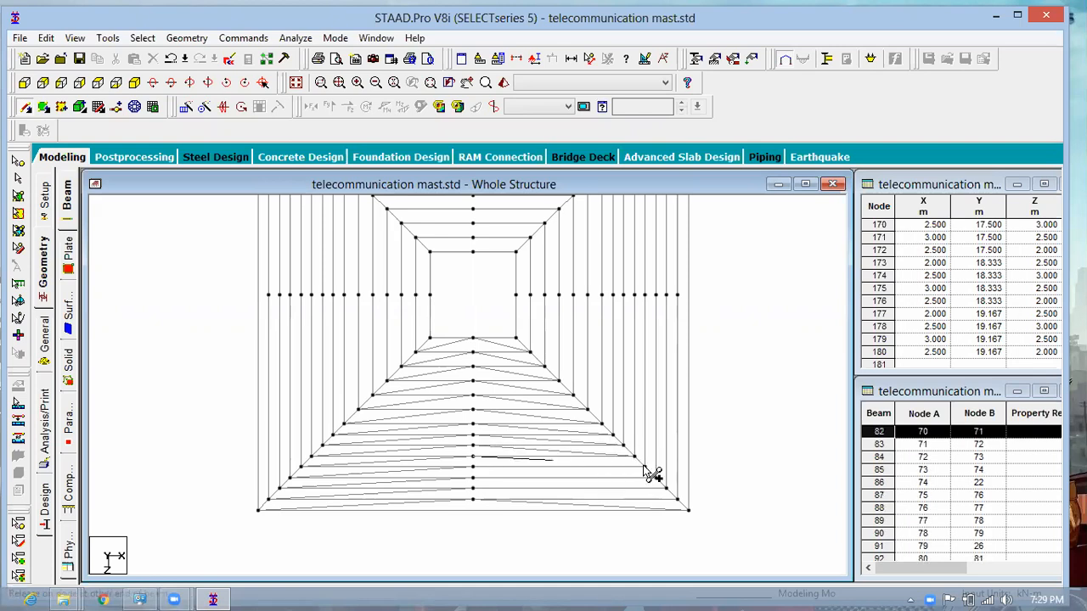
click(642, 466)
click(474, 467)
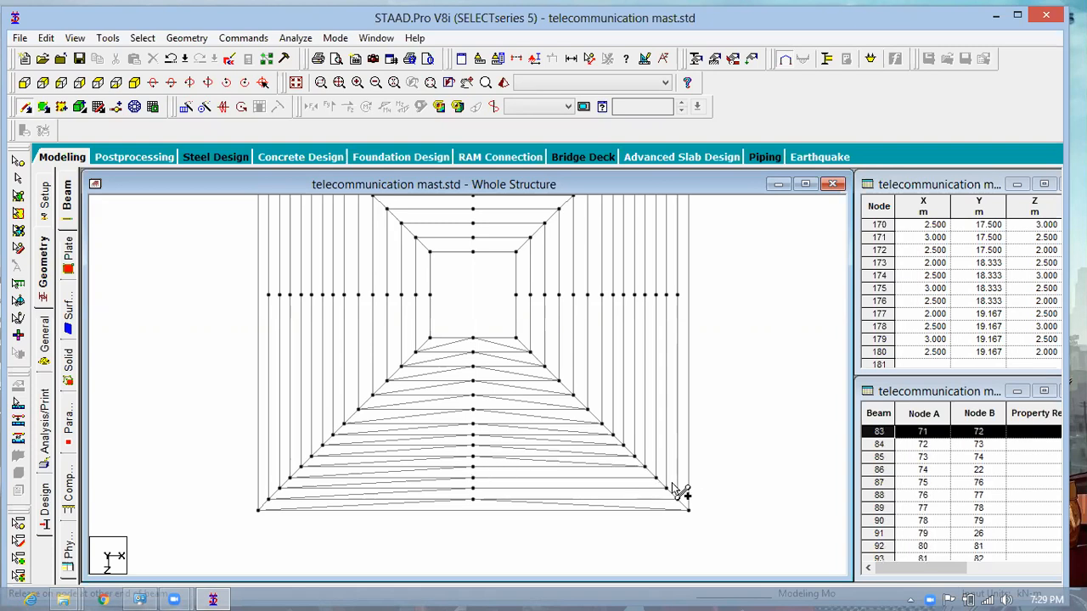
- Complete the +X leg's diagonals on the +Z face at the last three levels above the base
click(655, 478)
click(473, 479)
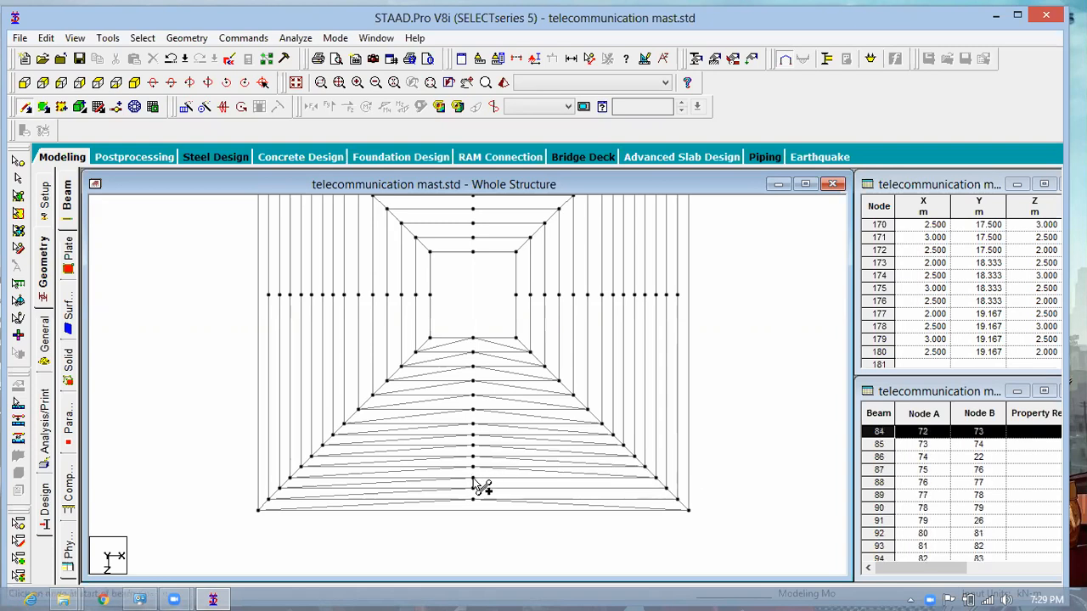
click(666, 490)
click(473, 490)
click(677, 499)
- Draw diagonals on the -X face from both legs to the mid point nodes one level up, at the two innermost levels
scroll(585, 509, down, 1)
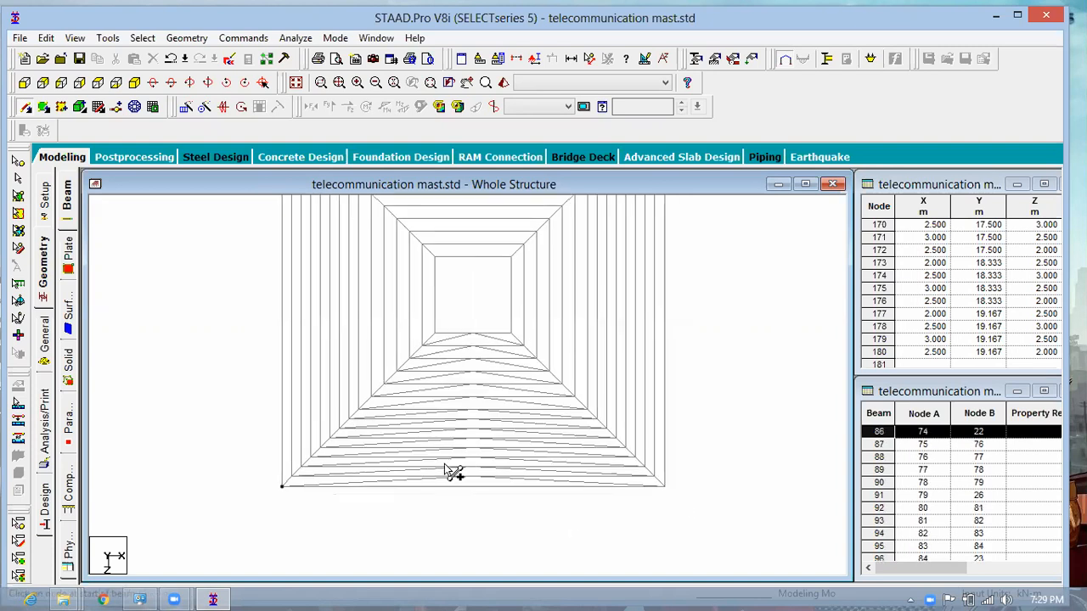
scroll(471, 306, up, 1)
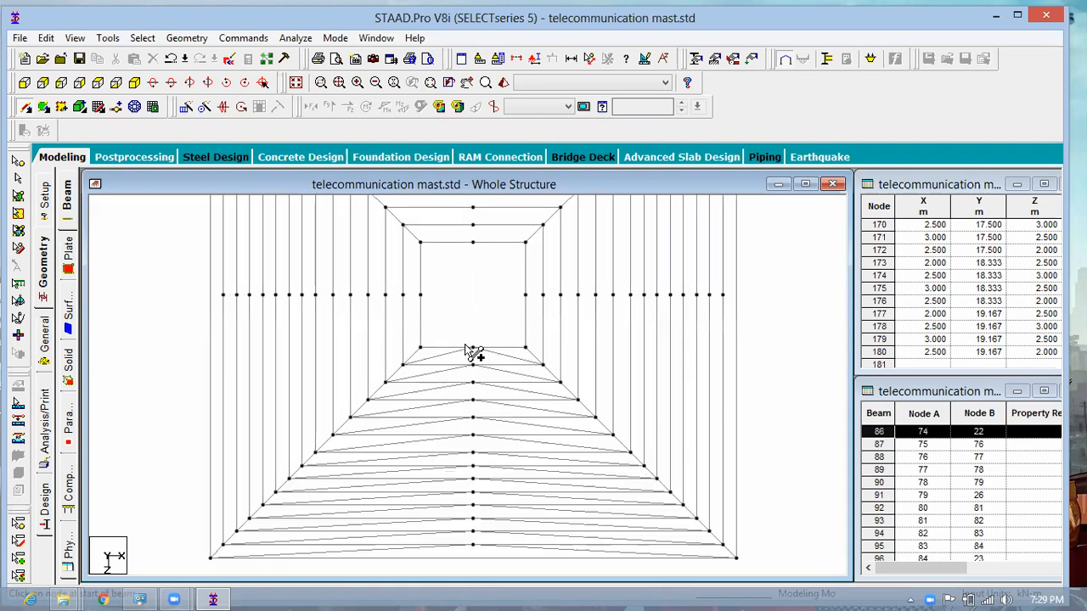
scroll(497, 381, up, 1)
middle_drag(462, 275, 478, 342)
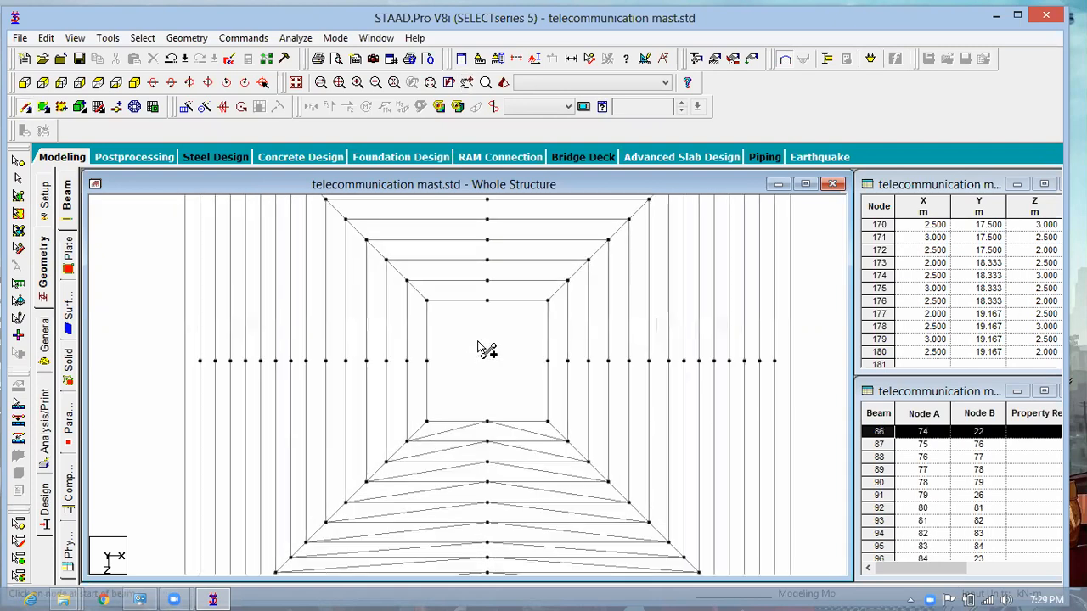
scroll(422, 365, up, 1)
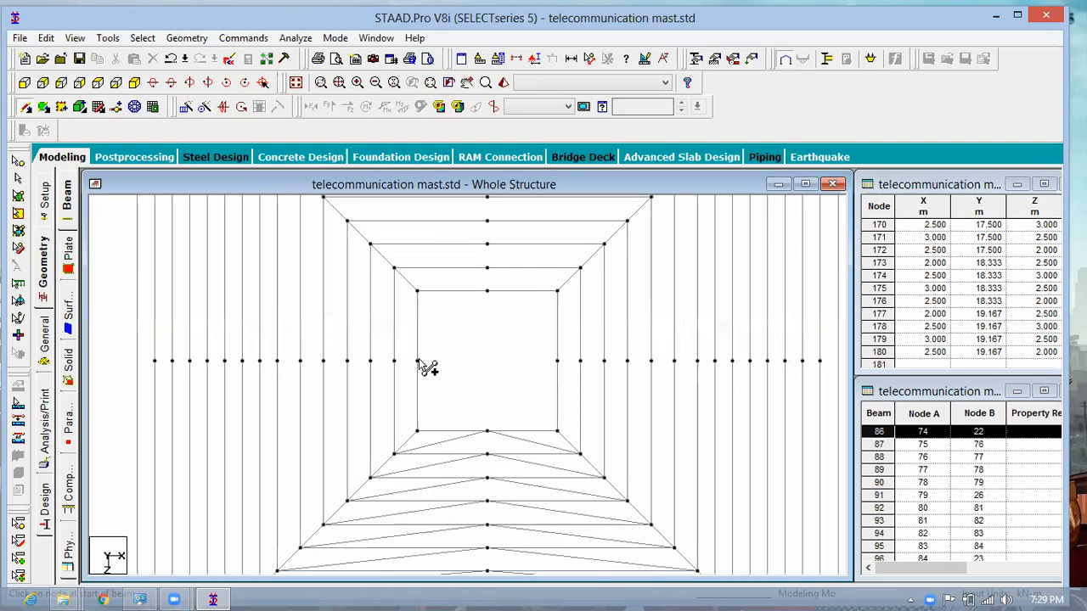
click(394, 269)
click(417, 361)
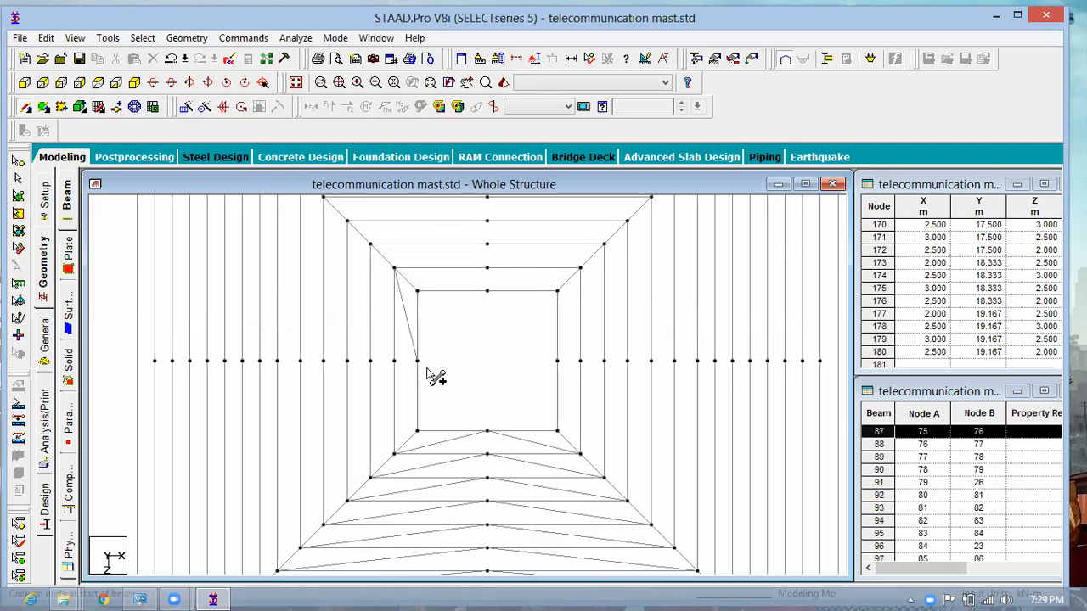
click(394, 454)
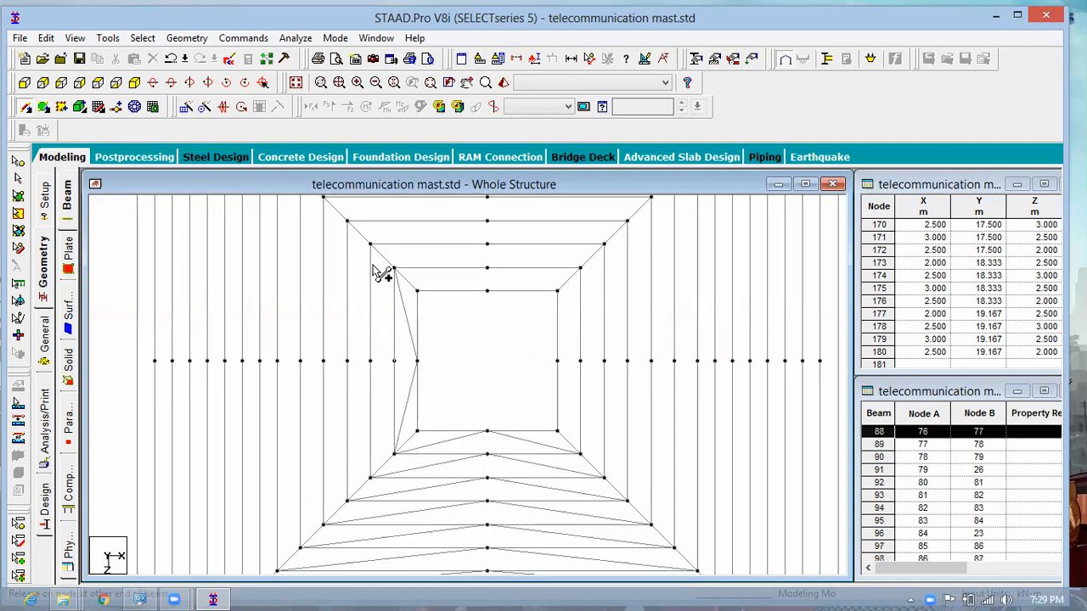
click(370, 244)
click(416, 361)
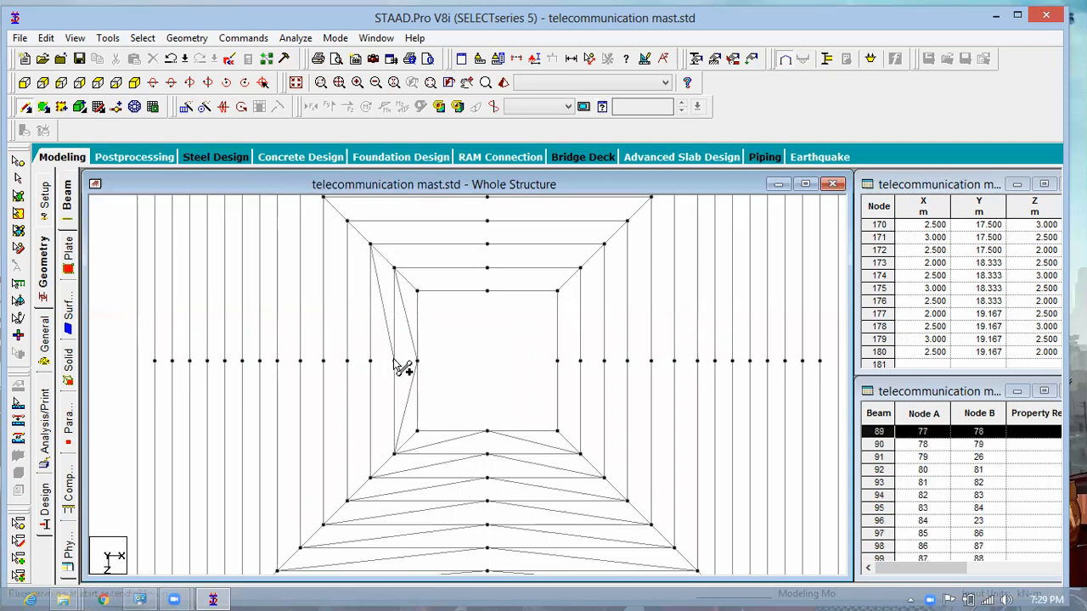
click(370, 478)
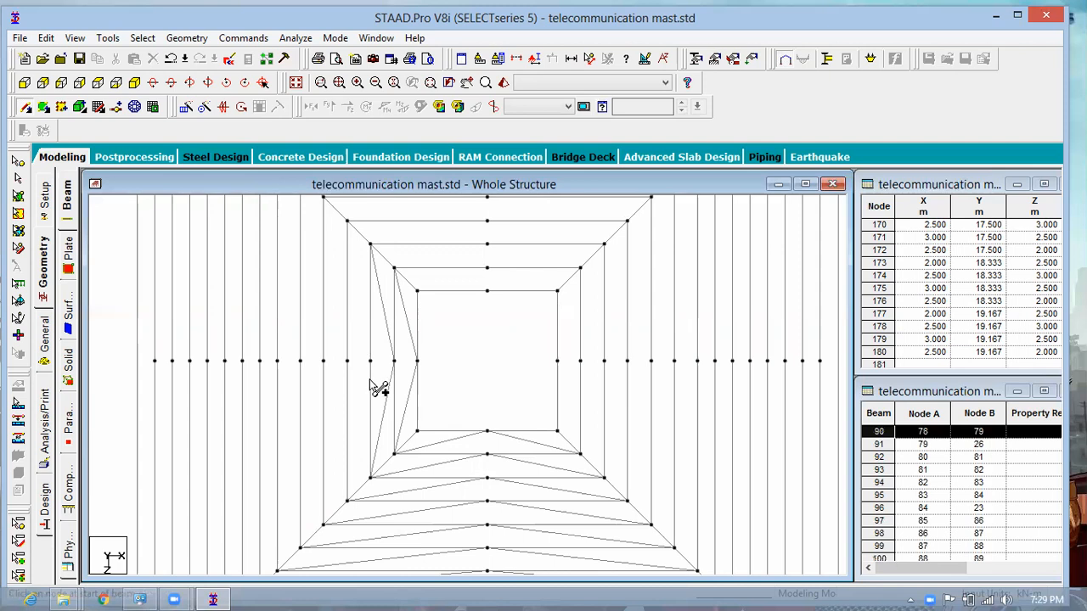
- Brace the third and fourth innermost levels of the -X face with diagonals from both legs to the mid point nodes one level up
click(346, 501)
click(370, 361)
click(346, 220)
click(346, 360)
click(323, 198)
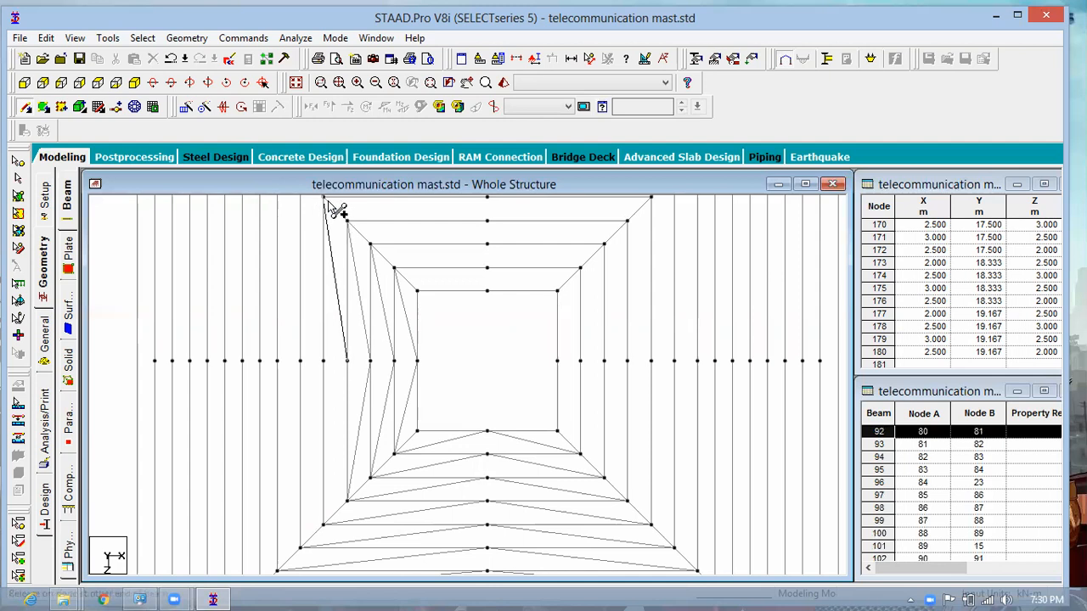
middle_drag(462, 352, 556, 334)
click(440, 343)
click(417, 506)
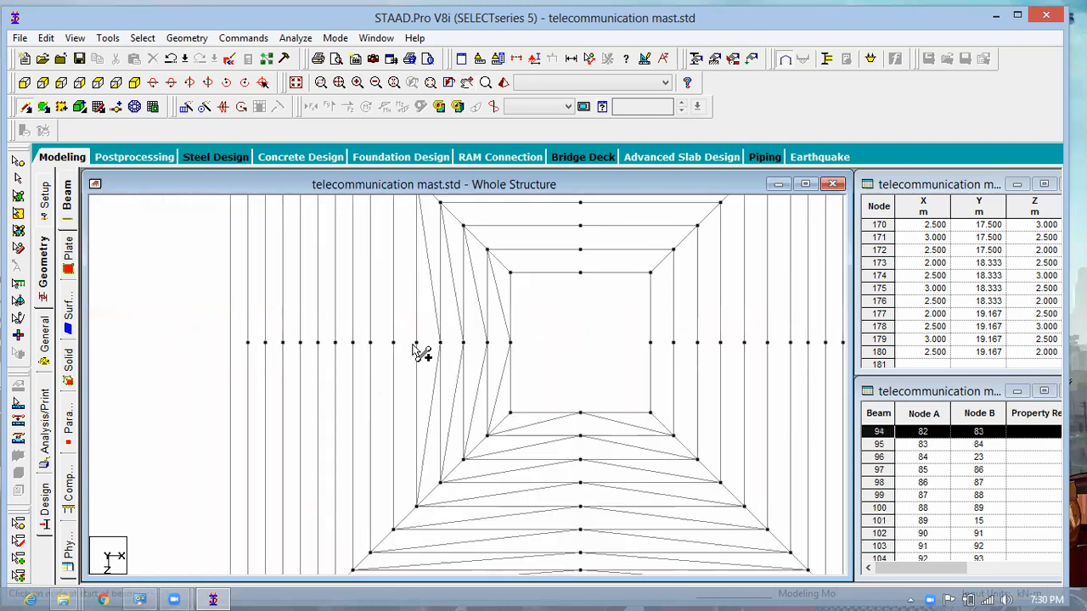
- Draw the fifth innermost level's pair of diagonals on the -X face, joining its mid point node to both legs one level down
click(416, 343)
click(393, 529)
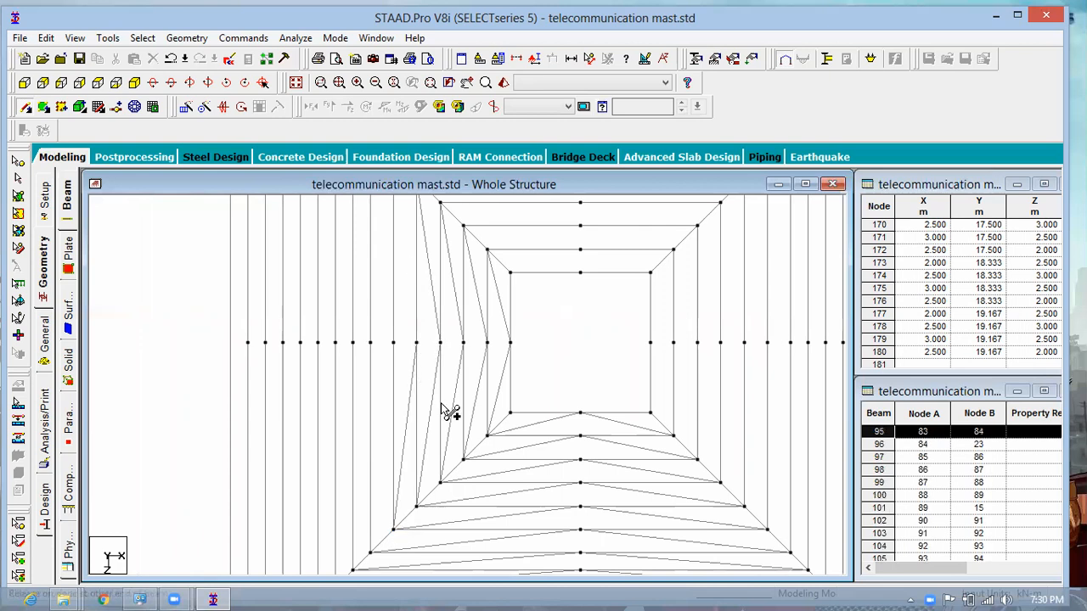
scroll(414, 388, down, 1)
scroll(431, 219, down, 4)
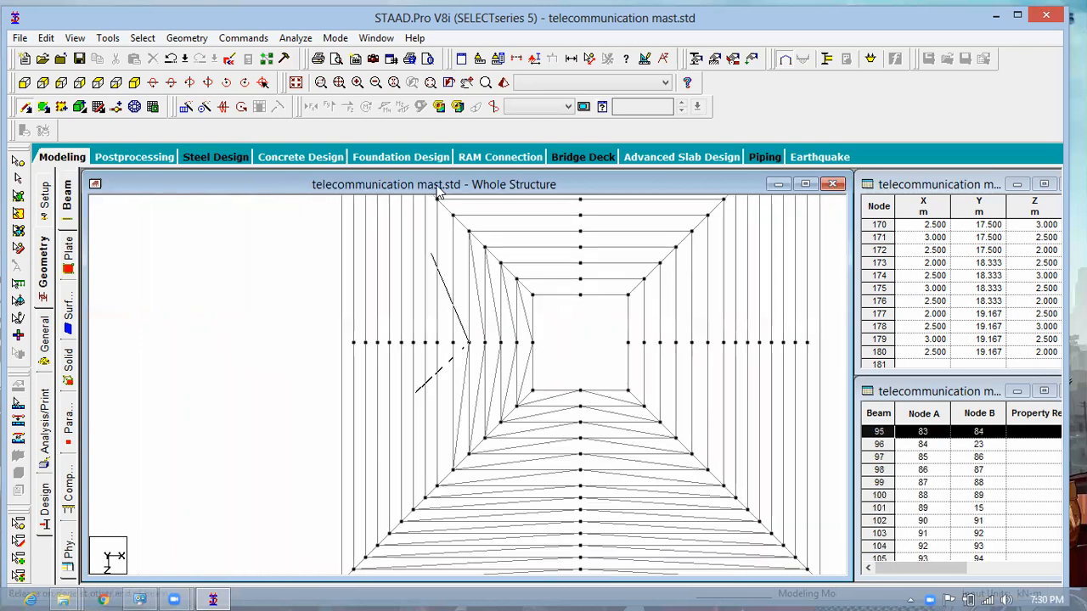
scroll(485, 255, up, 1)
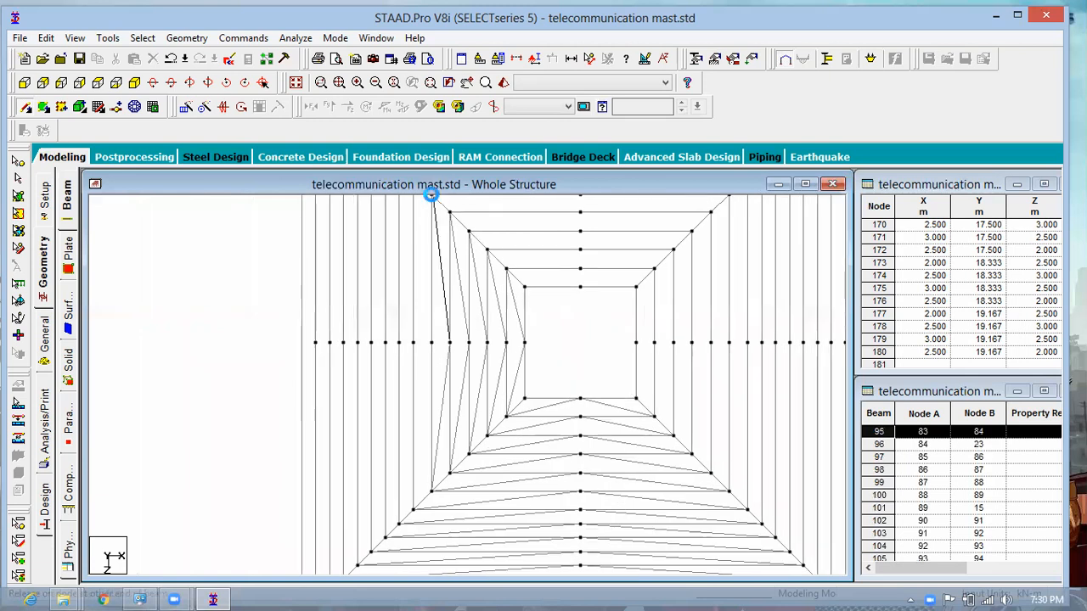
click(449, 342)
- Restart Add Beam and draw the sixth innermost diagonal on the -X face between its mid point node and the -Z leg one level down
middle_drag(567, 354, 570, 353)
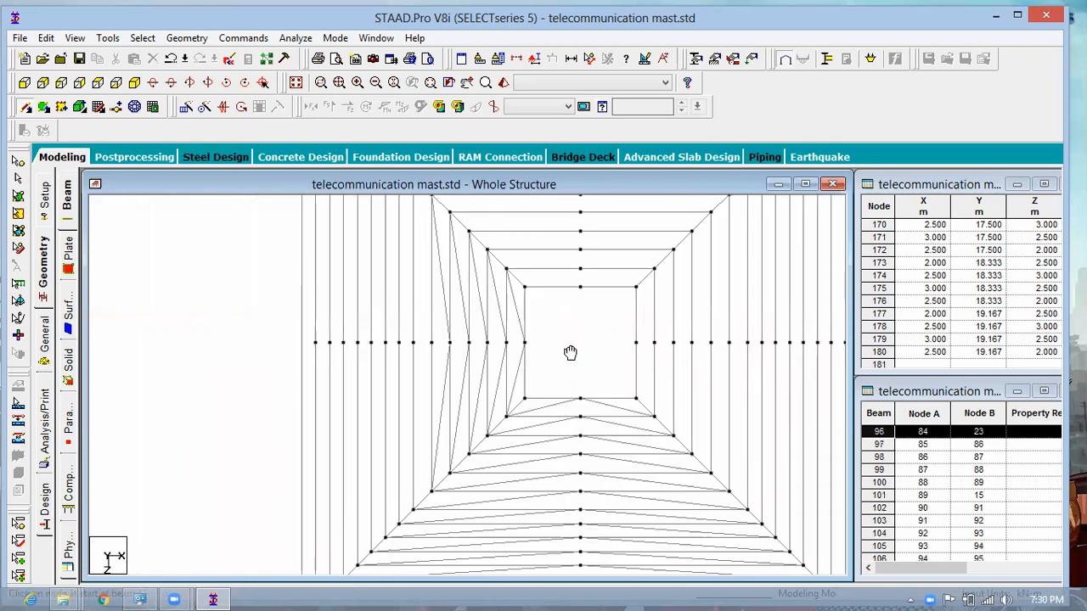
middle_drag(618, 440, 605, 432)
right_click(645, 476)
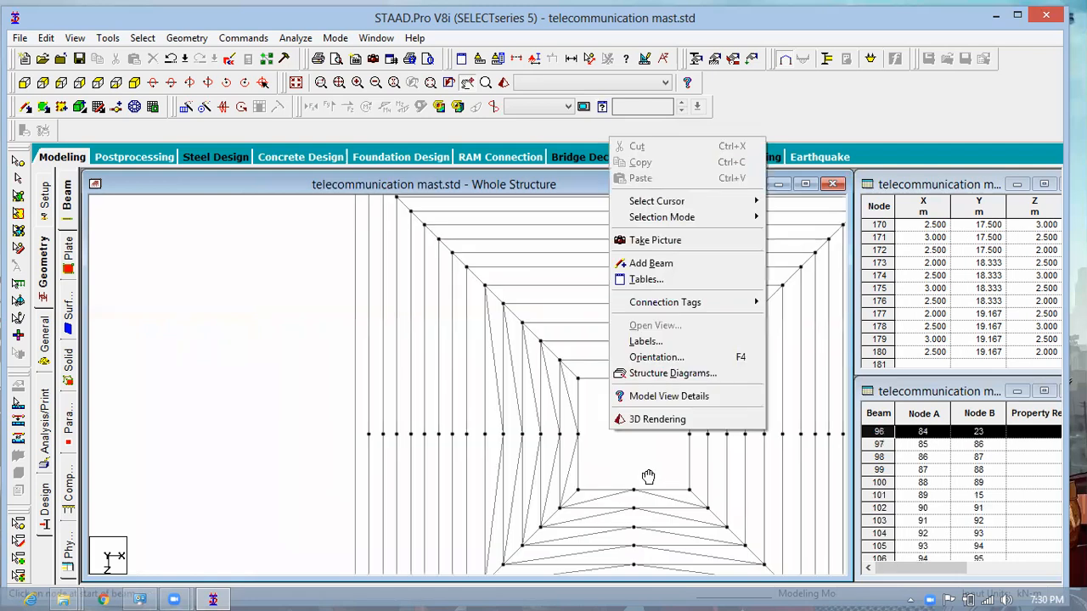
middle_drag(512, 440, 540, 474)
click(26, 107)
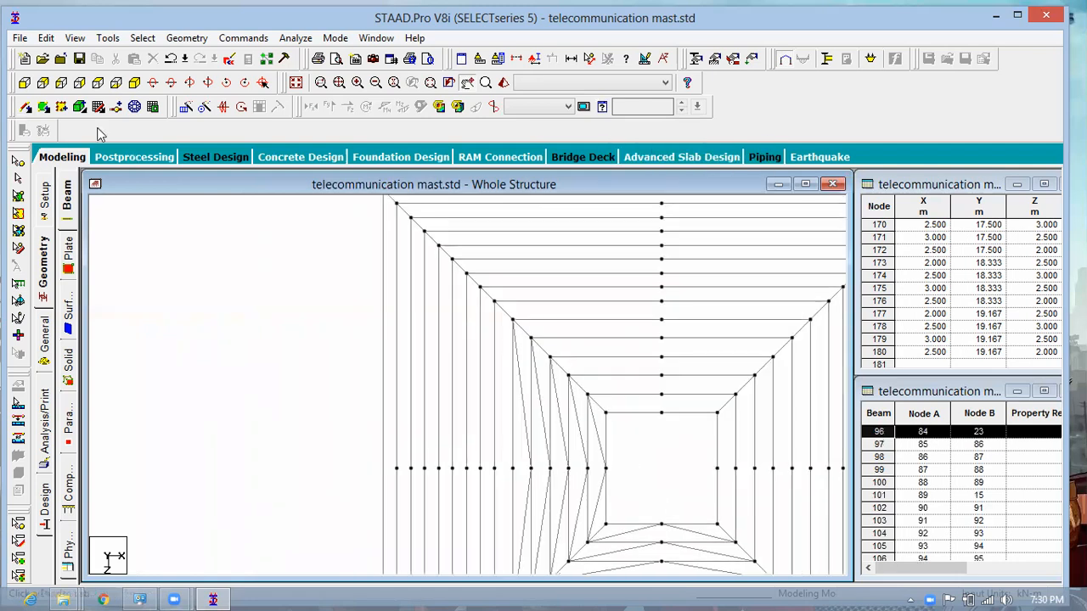
click(511, 469)
click(494, 303)
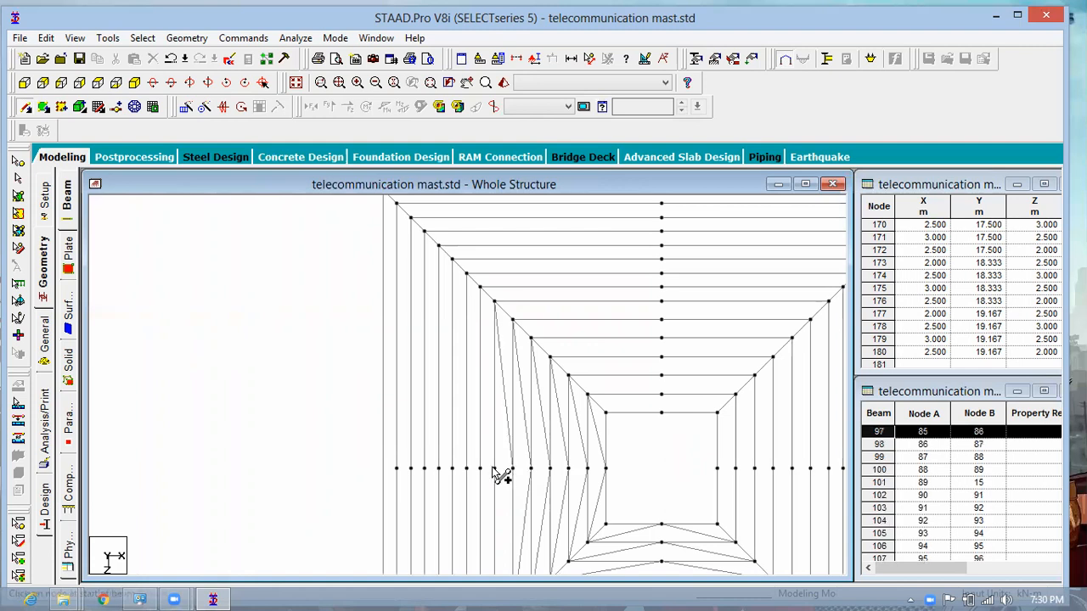
- Draw the -Z leg's next three diagonals on the -X face, each joining a leg node to the mid point node one level up
click(479, 288)
click(493, 468)
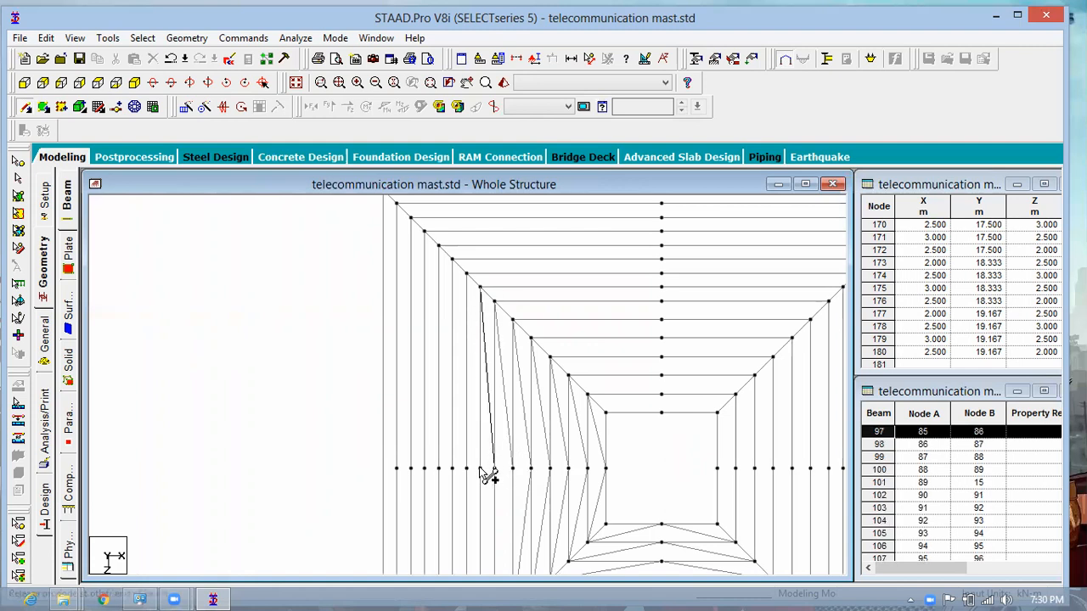
click(466, 274)
click(479, 467)
click(466, 468)
click(453, 260)
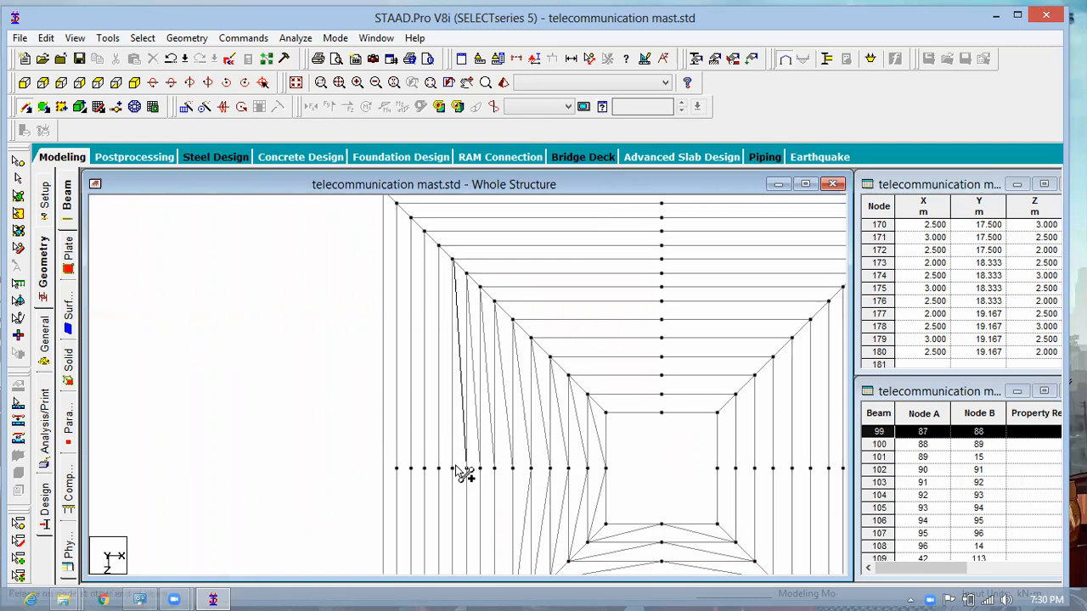
- Continue the -Z leg's diagonals on the -X face through the last four levels above the base
click(439, 247)
click(425, 231)
click(437, 467)
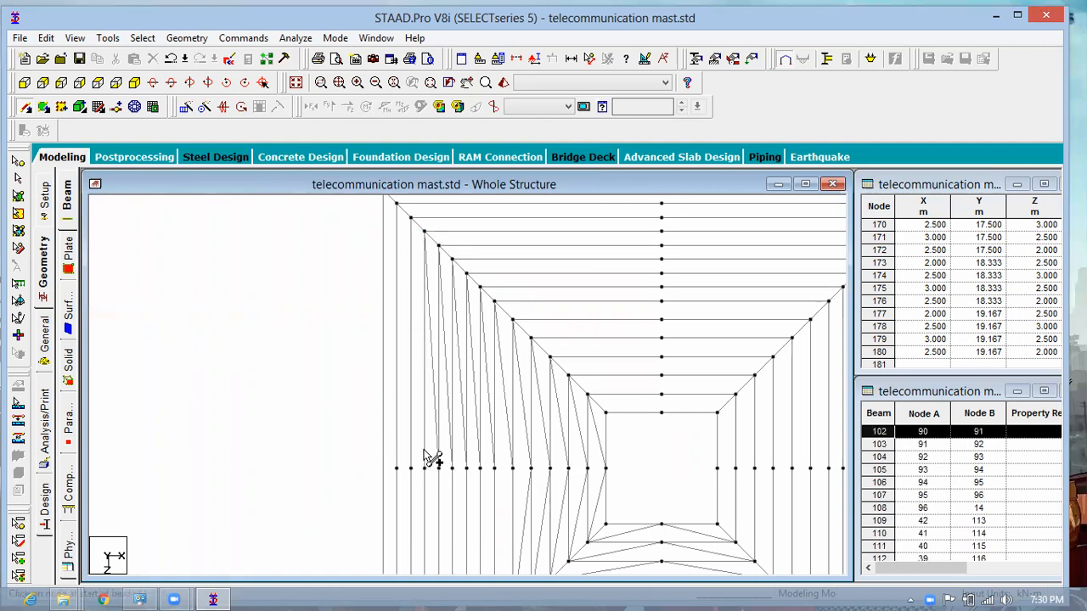
click(412, 219)
click(424, 468)
click(410, 468)
click(395, 203)
click(396, 202)
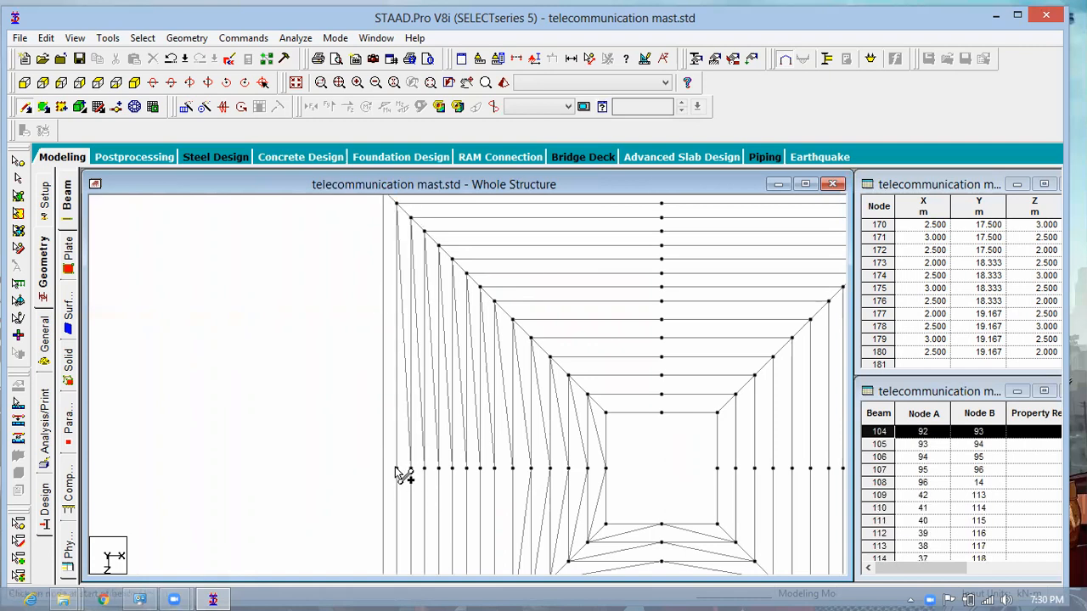
- Draw diagonals on the -X face joining both base corners to the first level's mid point node
click(417, 222)
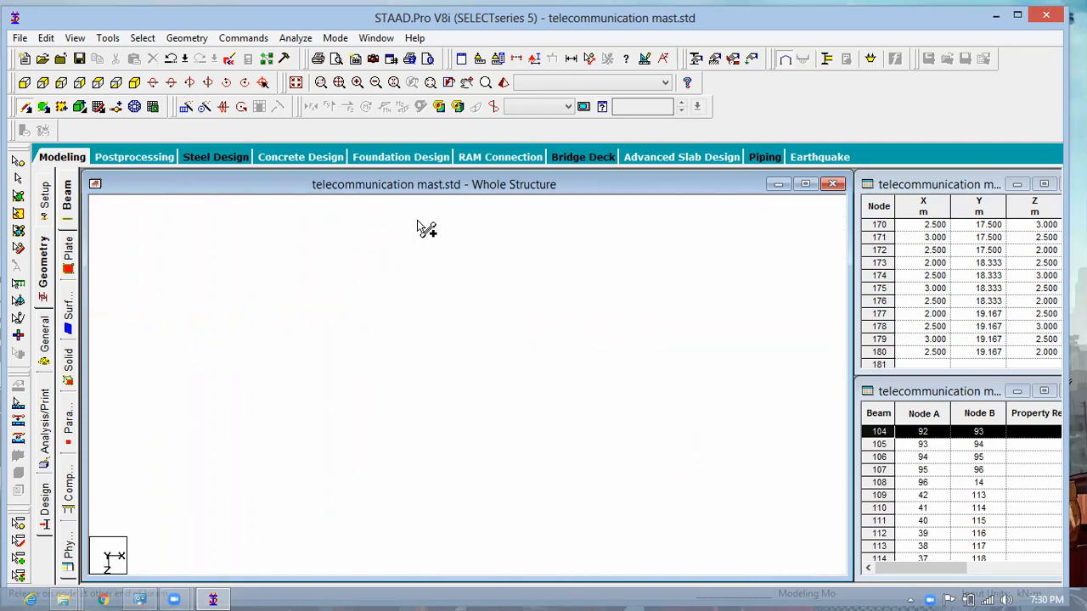
drag(342, 172, 426, 468)
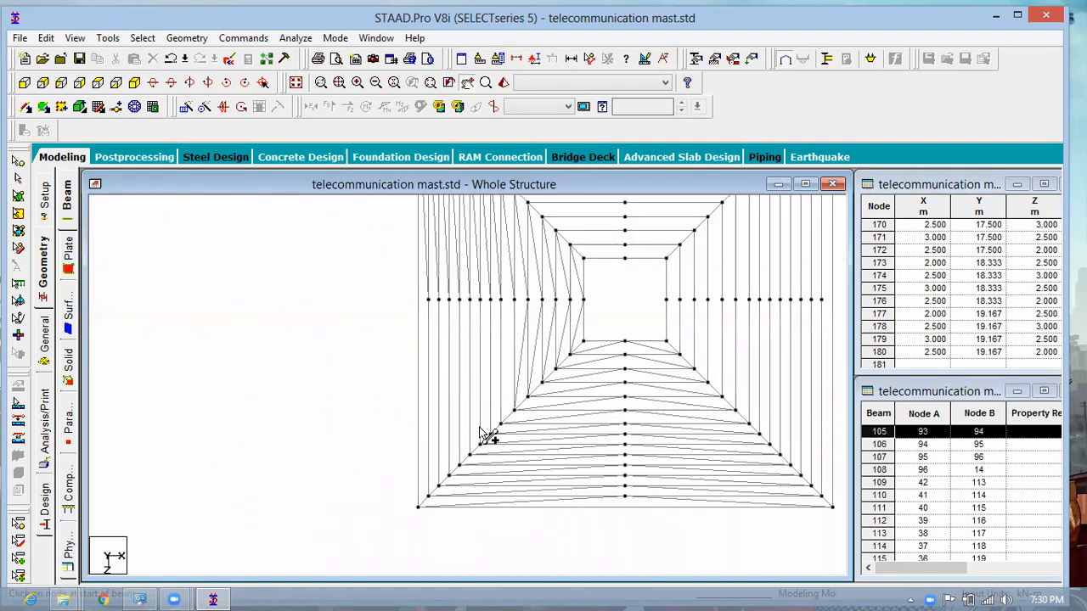
mouse_move(389, 301)
mouse_down()
mouse_move(403, 347)
mouse_move(380, 545)
mouse_up()
click(379, 548)
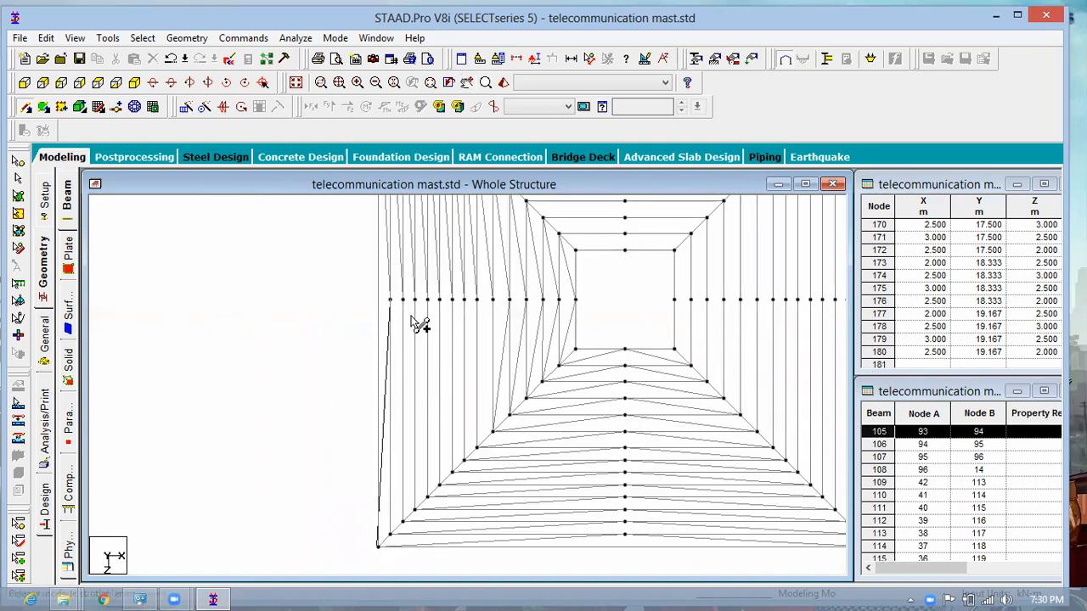
- Draw the +Z leg's next three diagonals up from the base on the -X face, joining leg nodes to mid point nodes one level up
click(403, 300)
click(391, 535)
click(402, 520)
click(415, 301)
click(427, 300)
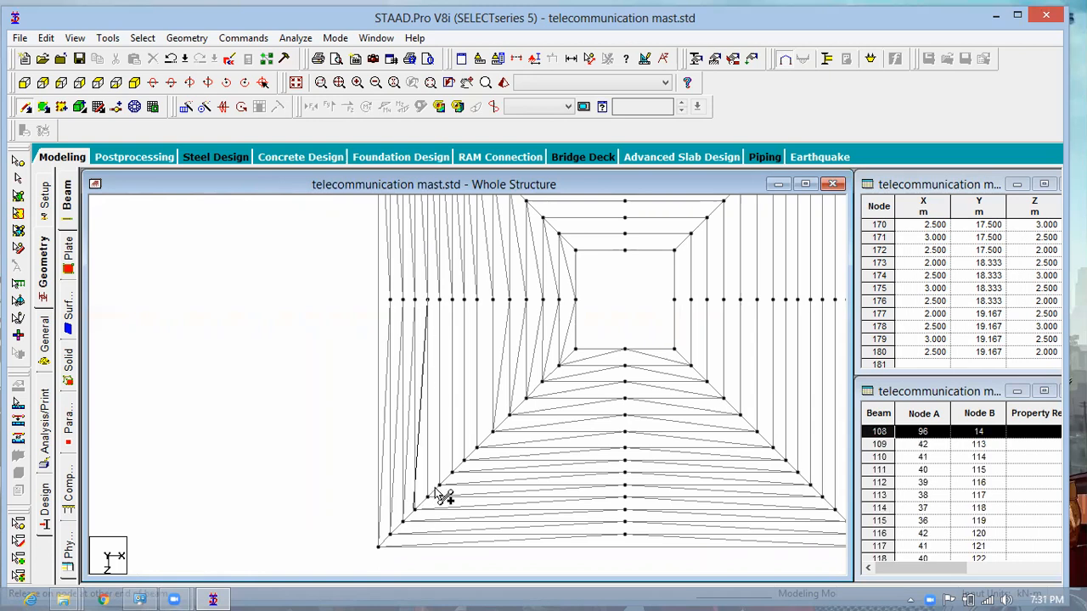
- Complete the +Z leg's remaining diagonals on the -X face, continuing inward to the upper levels that are already braced
click(427, 498)
click(440, 301)
click(438, 485)
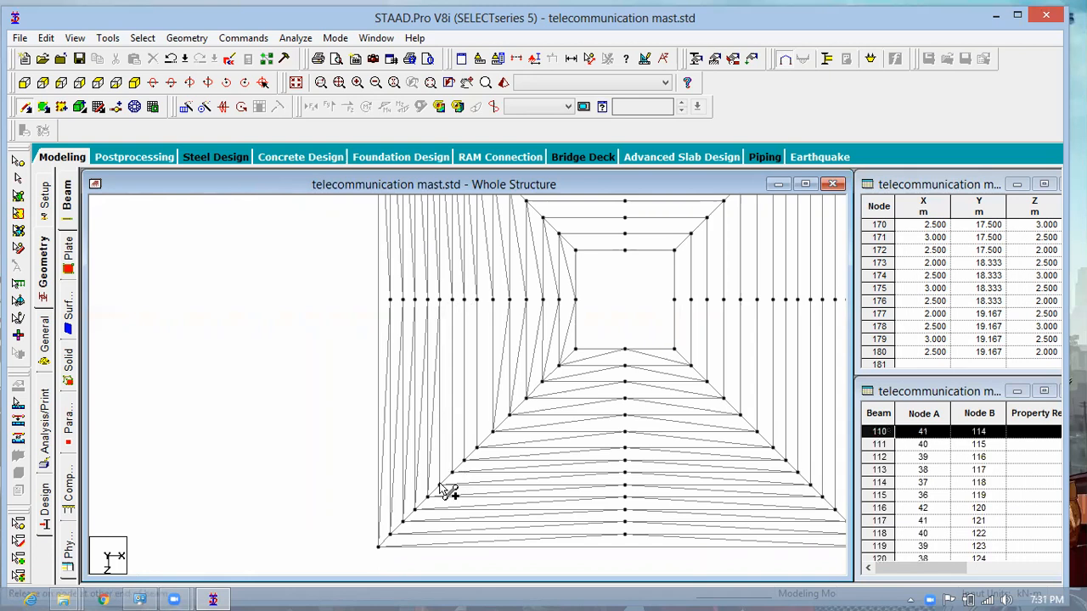
click(451, 471)
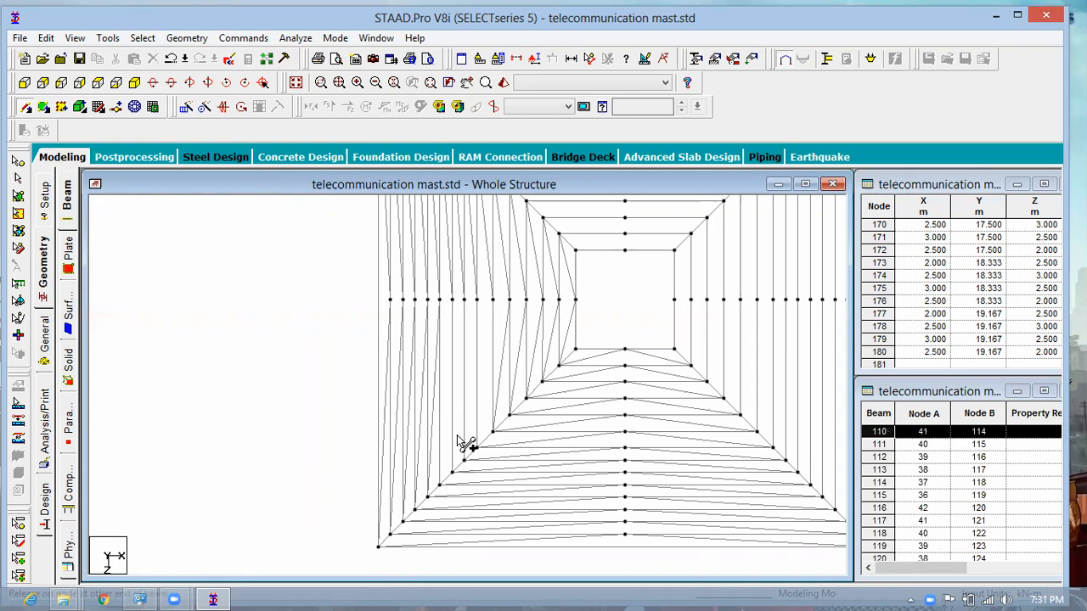
click(476, 300)
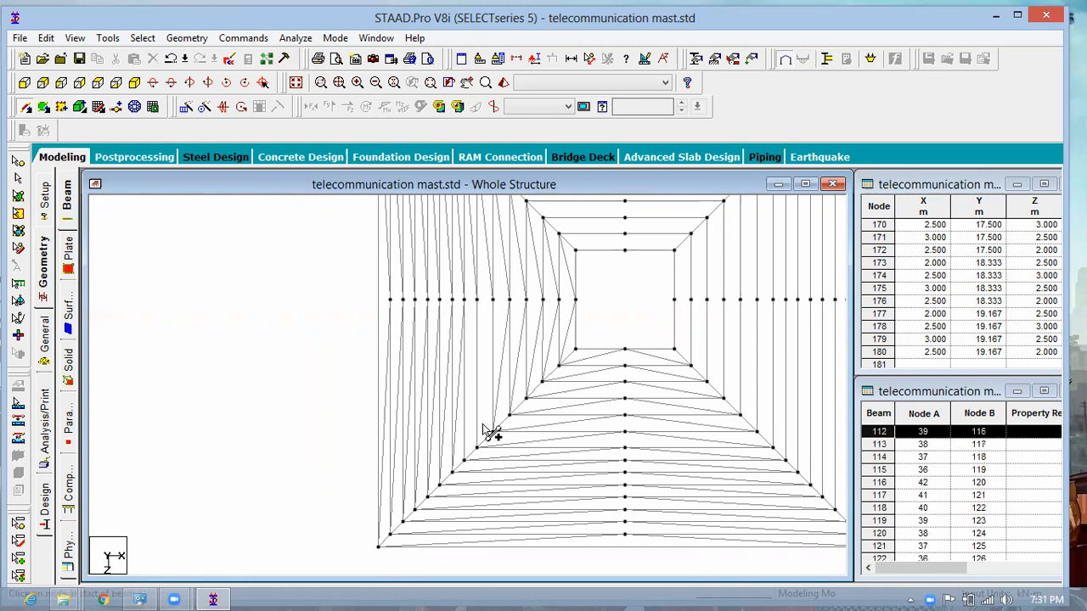
click(464, 459)
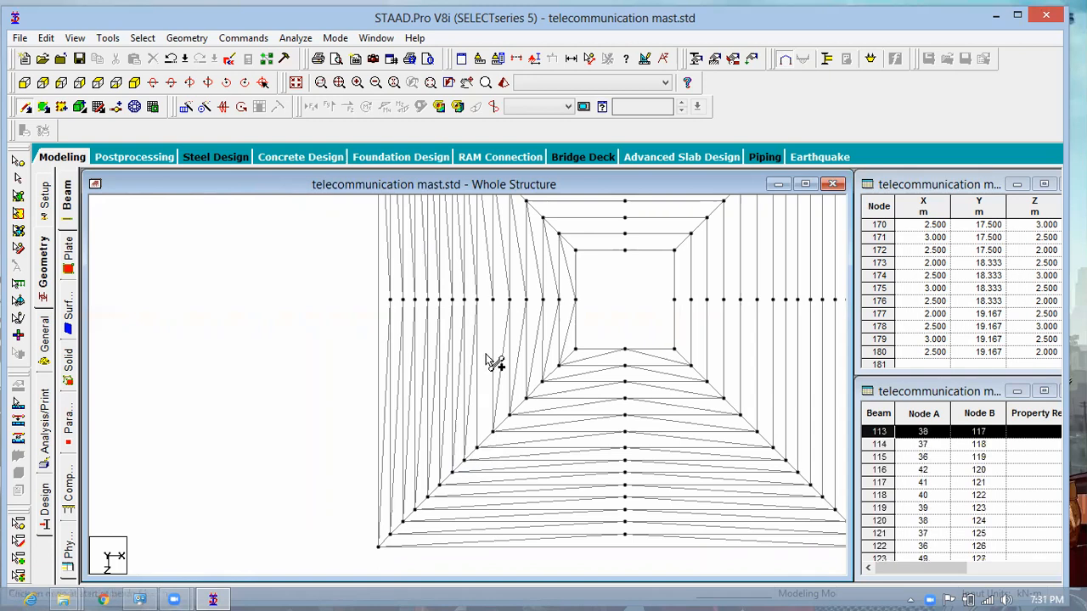
- Draw the three innermost diagonals on the +X face from its mid point nodes to the +Z leg nodes one level down
scroll(407, 511, down, 2)
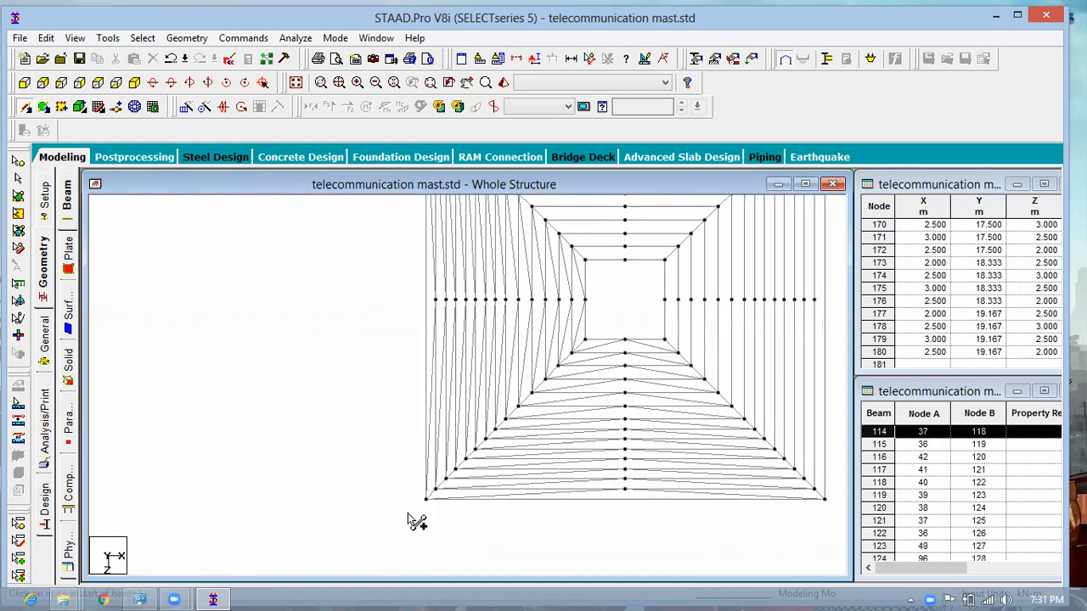
scroll(398, 474, down, 1)
middle_drag(304, 475, 180, 461)
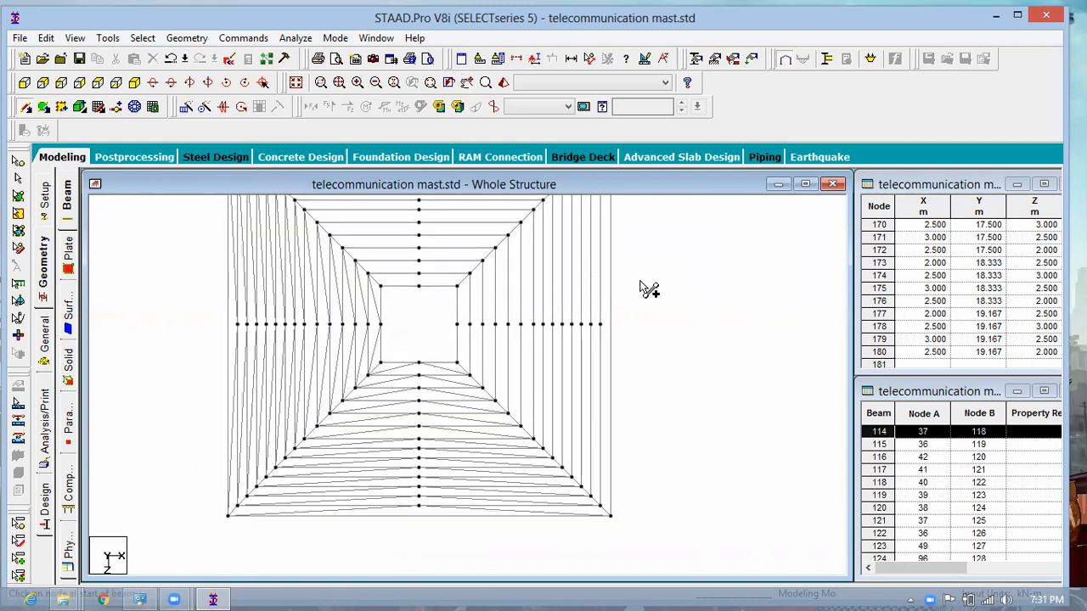
scroll(684, 317, up, 2)
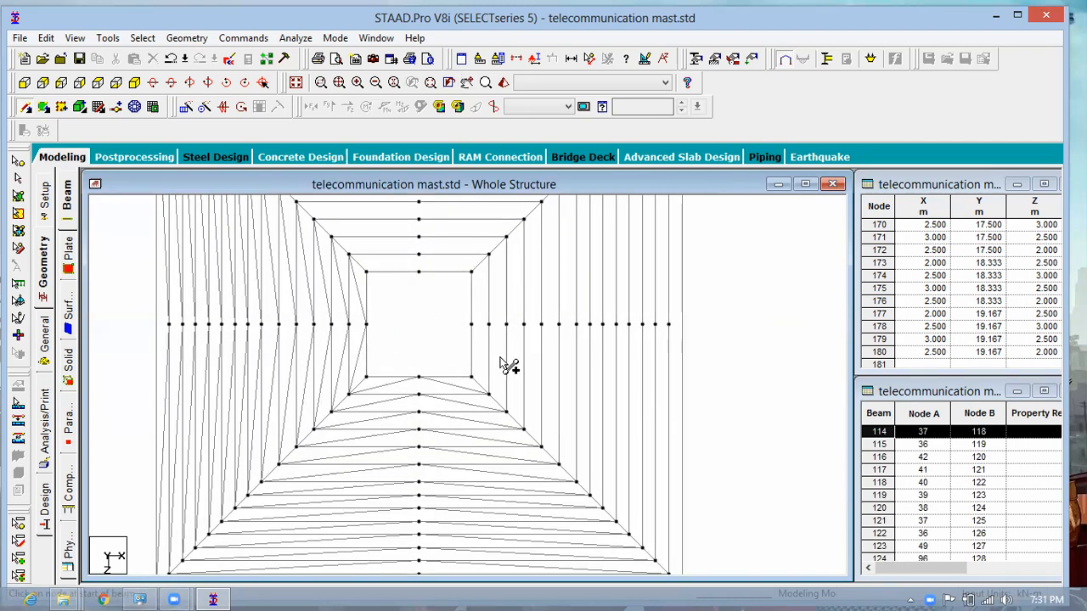
scroll(573, 431, up, 1)
click(472, 325)
click(491, 396)
click(491, 325)
click(509, 413)
click(509, 325)
click(527, 432)
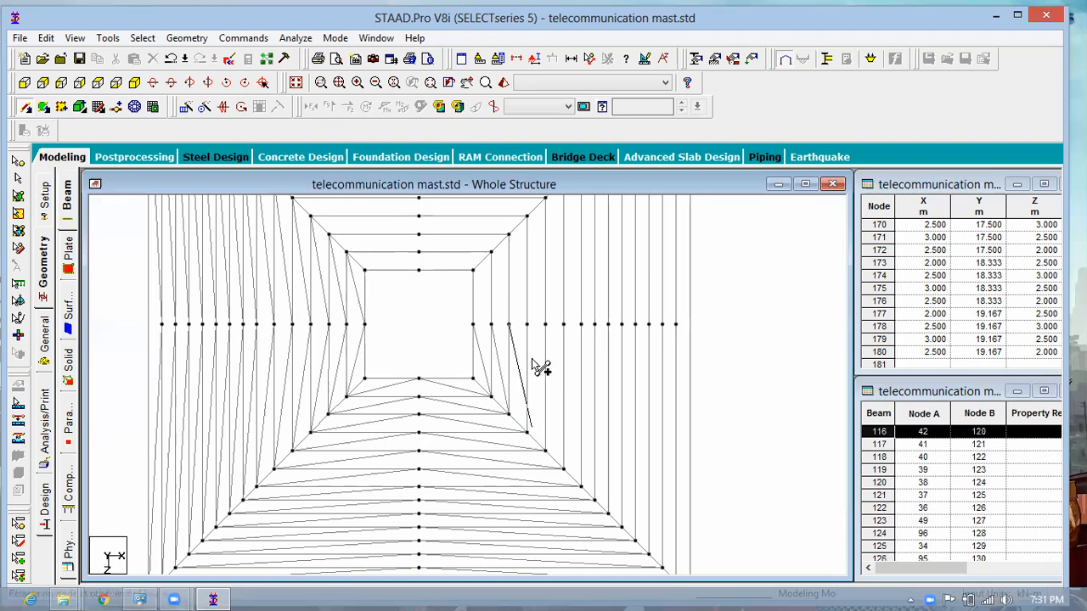
- Draw the fourth to sixth innermost diagonals on the +X face, joining mid point nodes to the +Z leg one level down
click(527, 325)
click(544, 449)
click(544, 325)
click(561, 466)
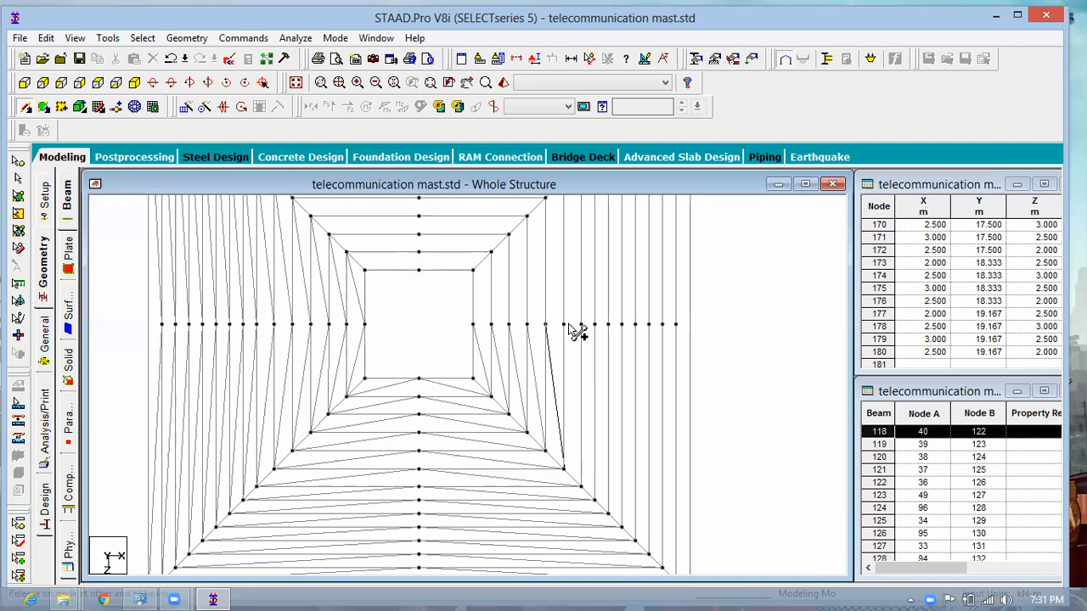
click(562, 325)
click(581, 485)
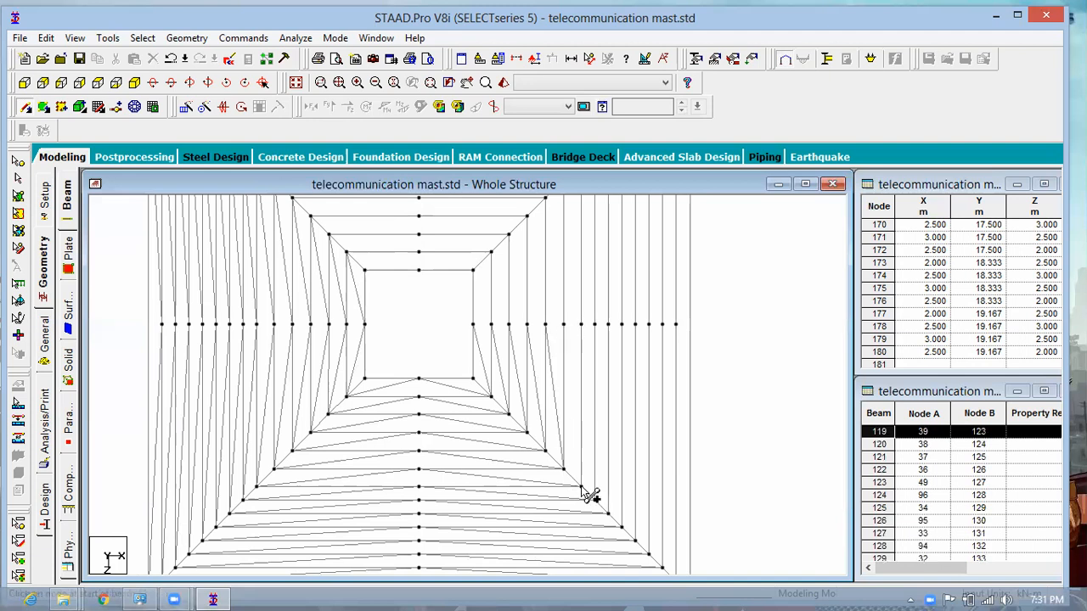
- Draw the next four +Z leg diagonals on the +X face, each from a mid point node to the leg node one level down
click(581, 325)
click(595, 501)
click(595, 325)
click(609, 510)
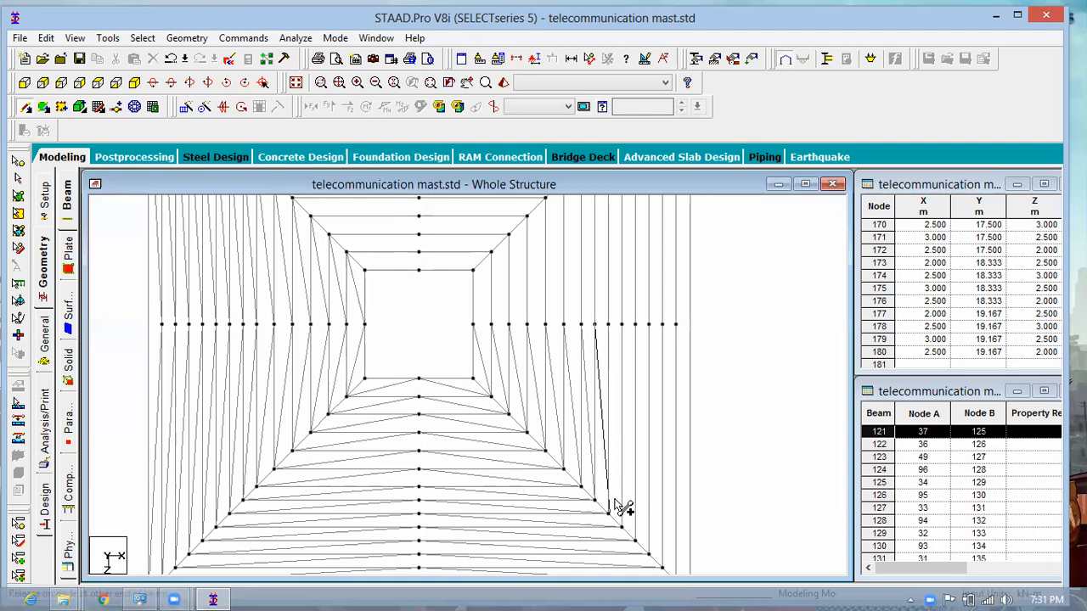
click(608, 324)
click(622, 526)
click(622, 324)
click(635, 542)
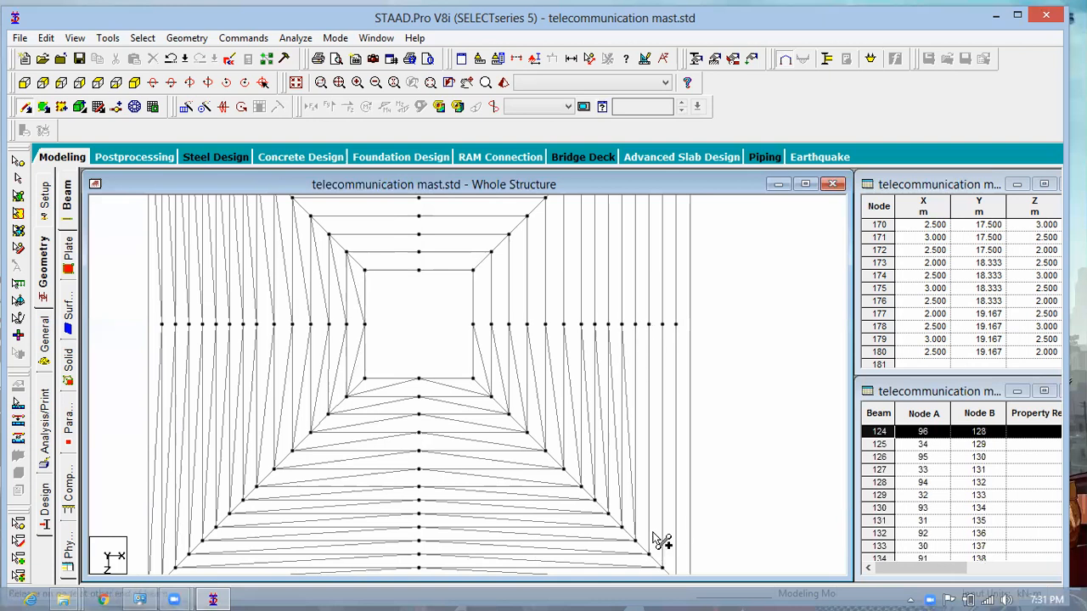
- Draw the last +Z leg diagonals on the +X face down to the base corner, and save the modified structure
click(650, 324)
click(663, 568)
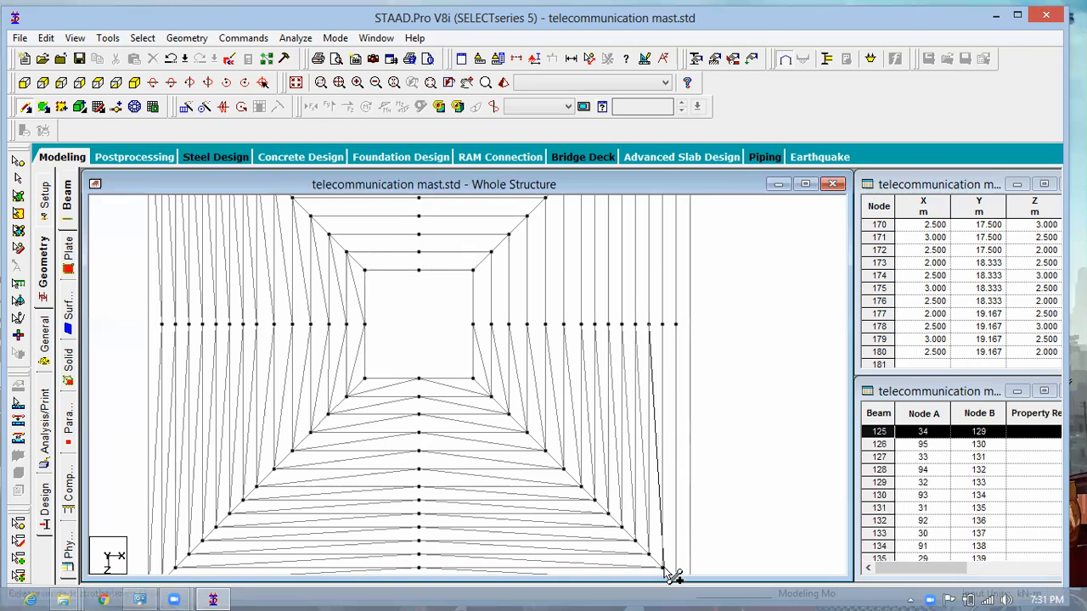
click(643, 334)
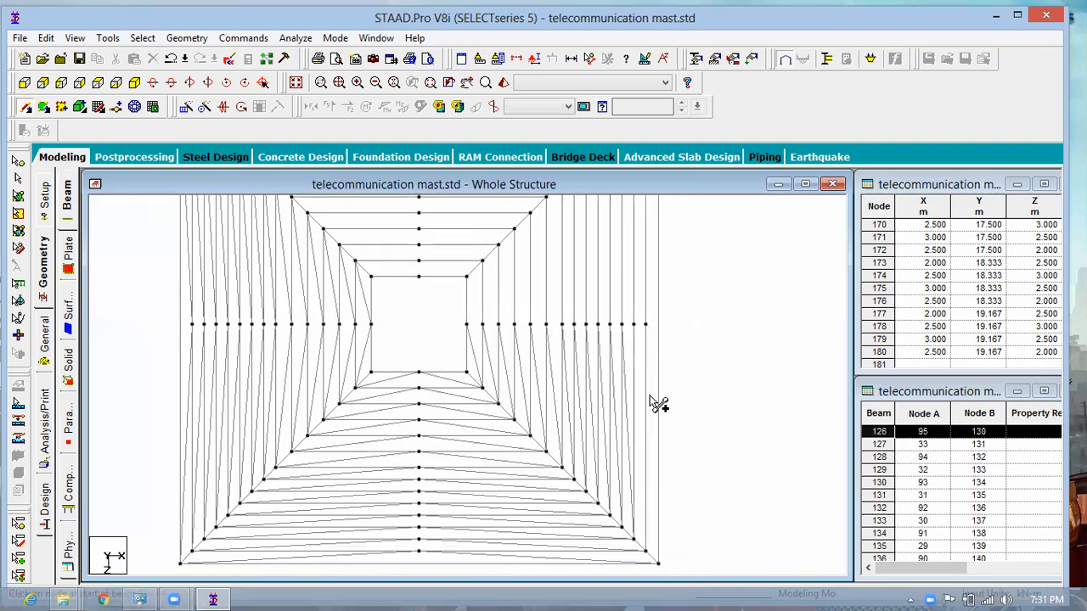
drag(649, 531, 646, 551)
drag(646, 324, 656, 564)
click(656, 564)
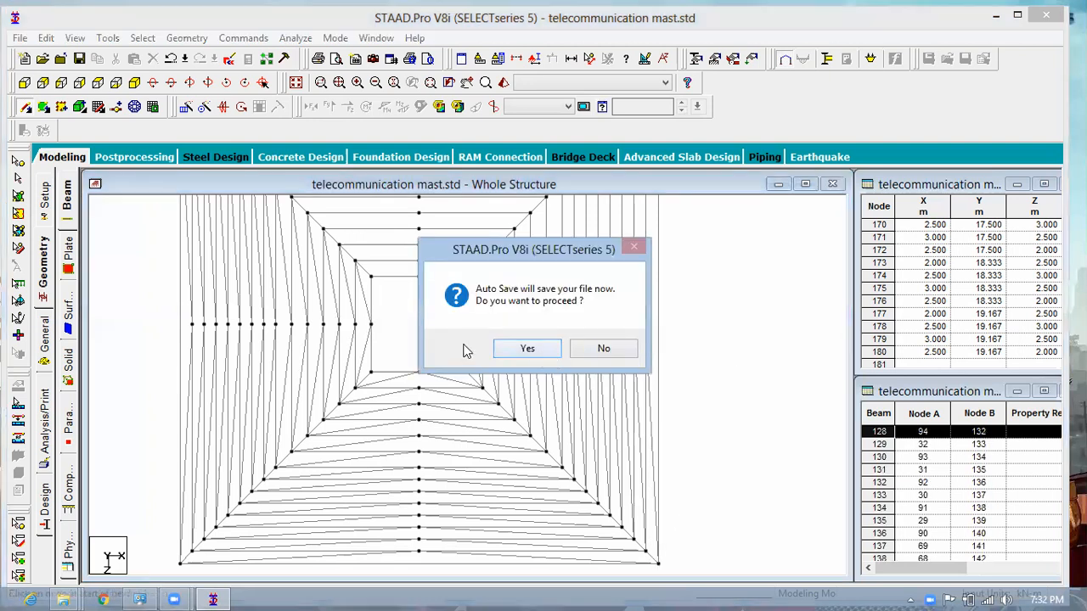
click(443, 336)
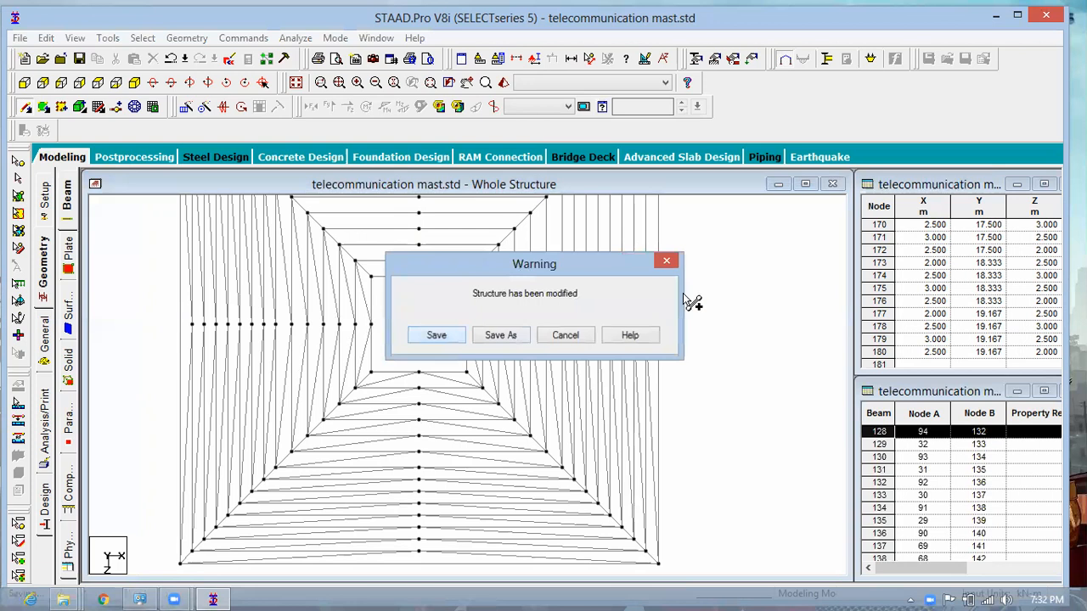
- Draw the three innermost diagonals on the +X face from its mid point nodes to the -Z leg nodes one level down
middle_drag(645, 304, 653, 358)
middle_drag(657, 412, 660, 426)
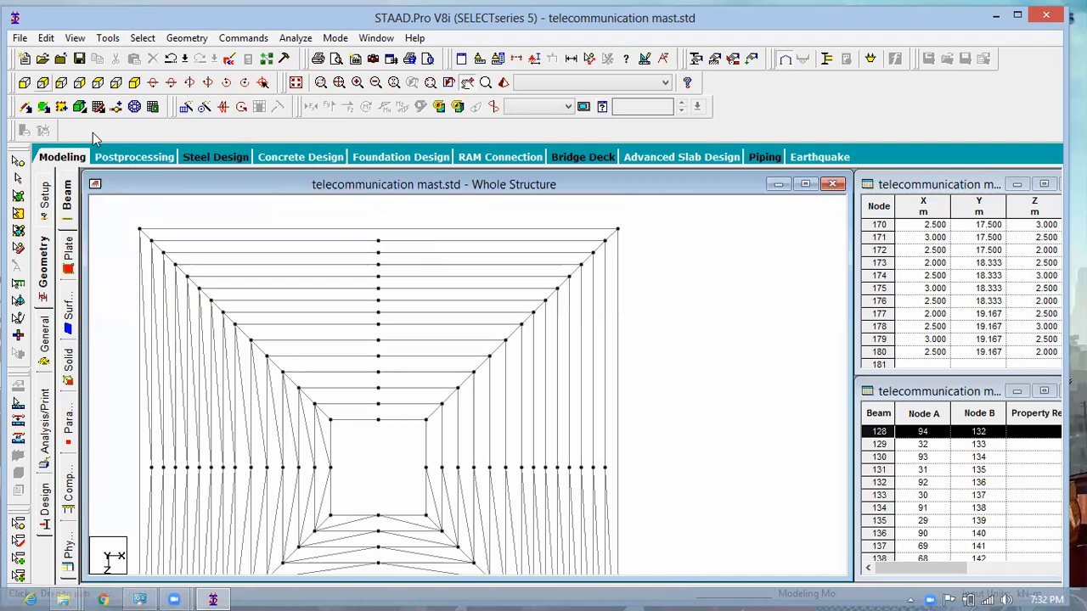
drag(450, 400, 441, 404)
drag(441, 468, 462, 393)
click(458, 389)
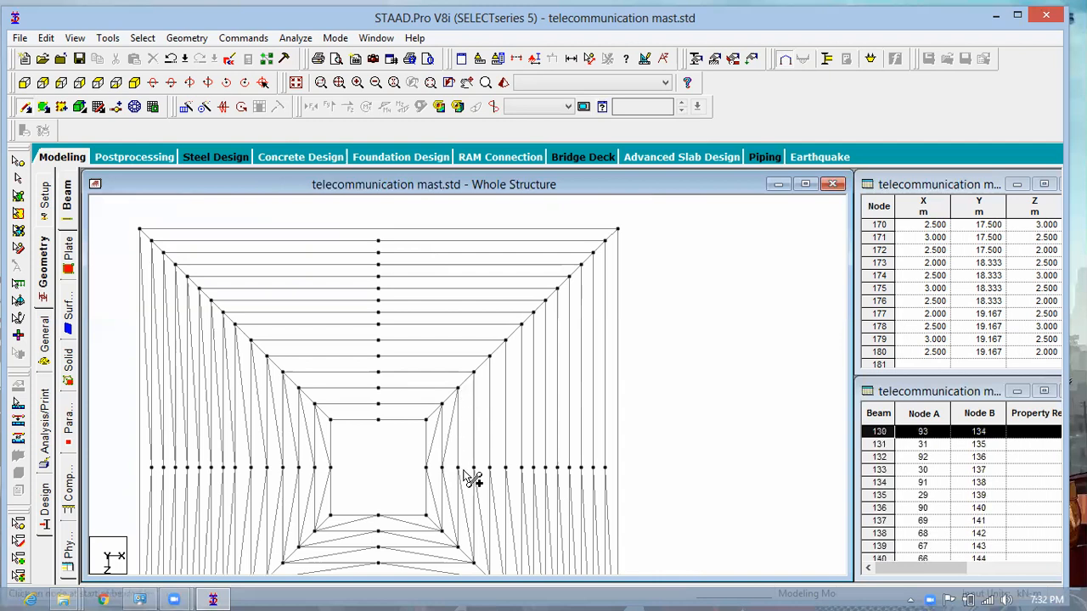
click(458, 468)
click(474, 372)
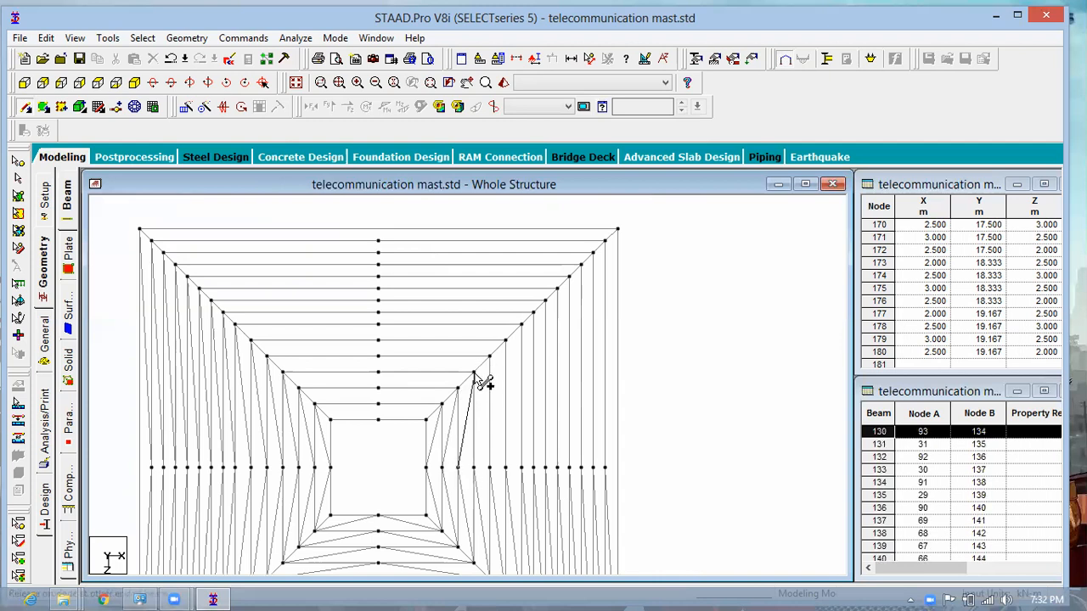
- Draw the fourth to sixth innermost diagonals on the +X face, joining mid point nodes to the -Z leg one level down
click(473, 468)
click(490, 356)
click(490, 468)
click(507, 341)
click(522, 325)
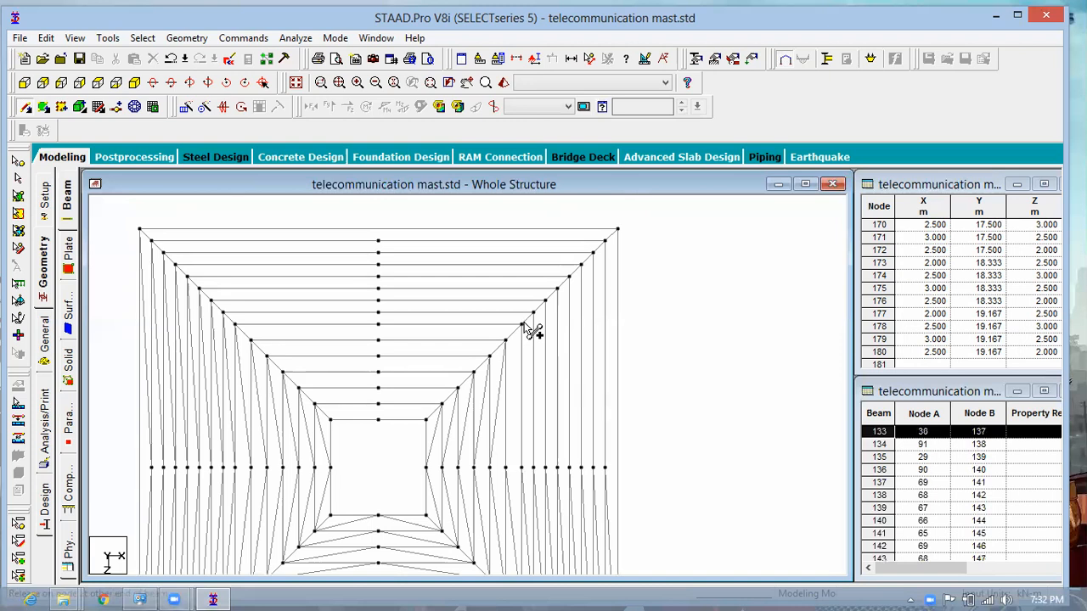
click(522, 470)
click(535, 466)
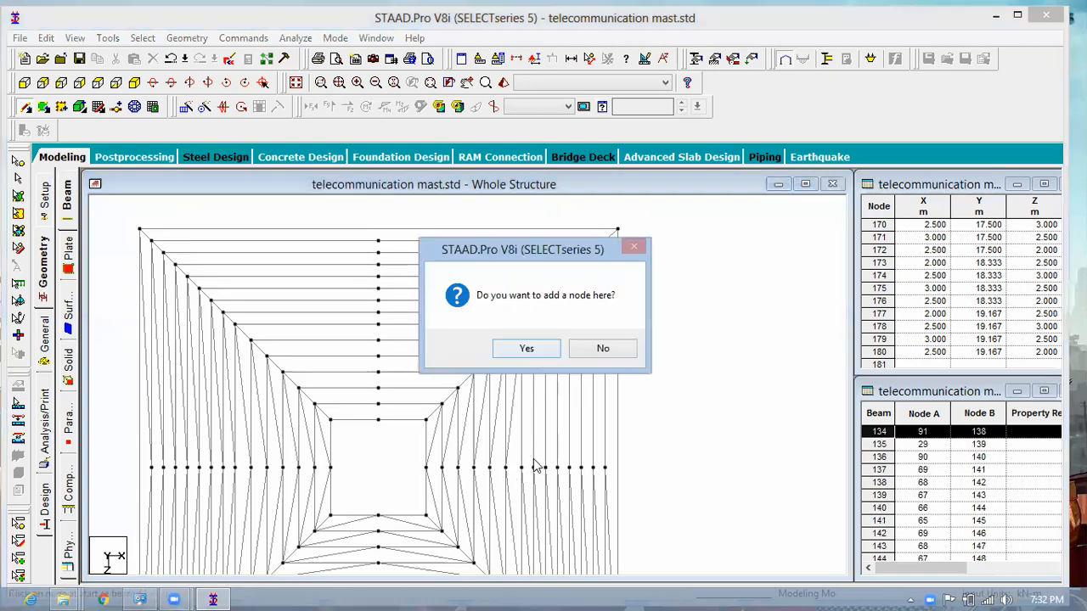
click(527, 348)
click(668, 247)
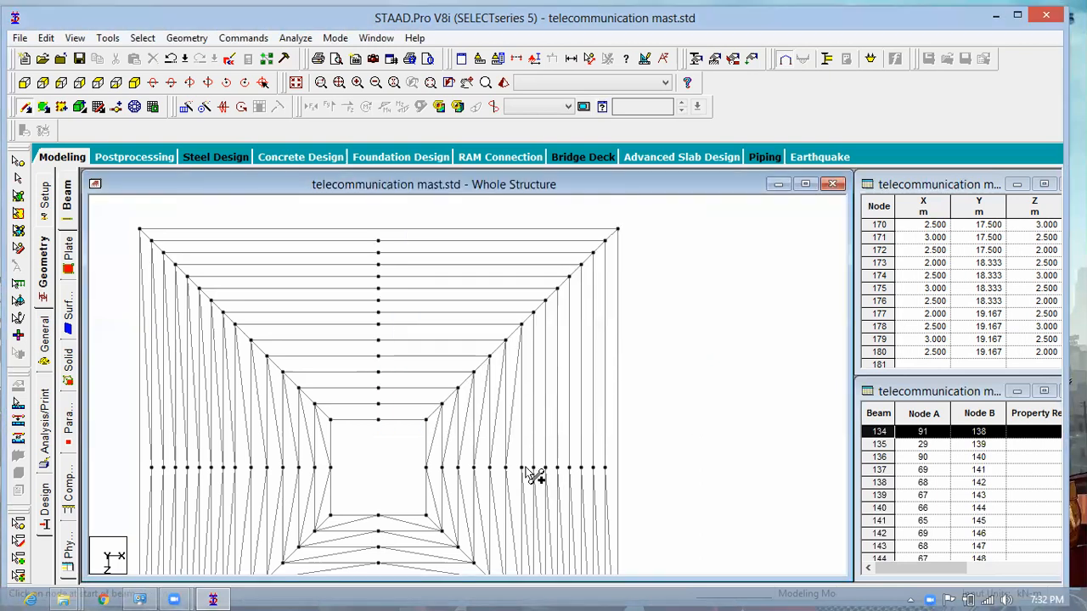
- Draw the seventh to ninth innermost diagonals on the +X face between its mid point nodes and the -Z leg
click(521, 467)
click(532, 315)
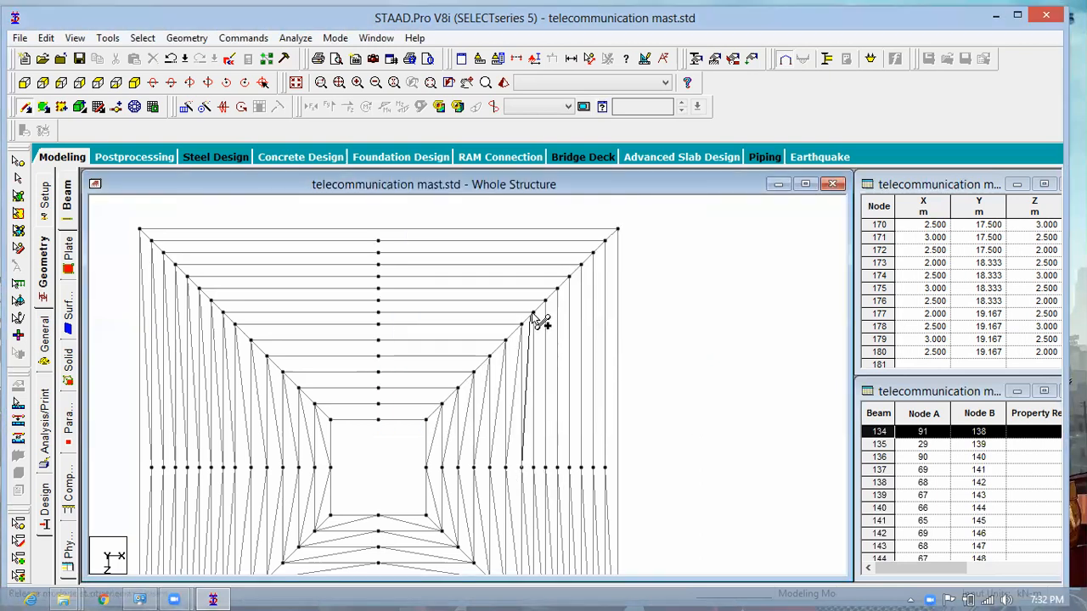
key(ctrl+z)
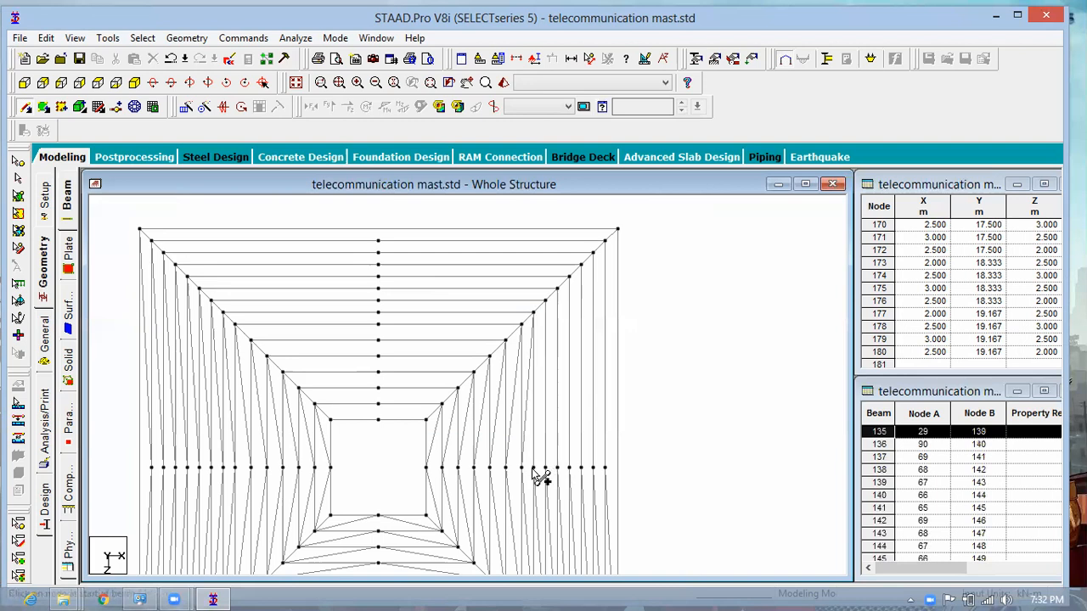
click(533, 467)
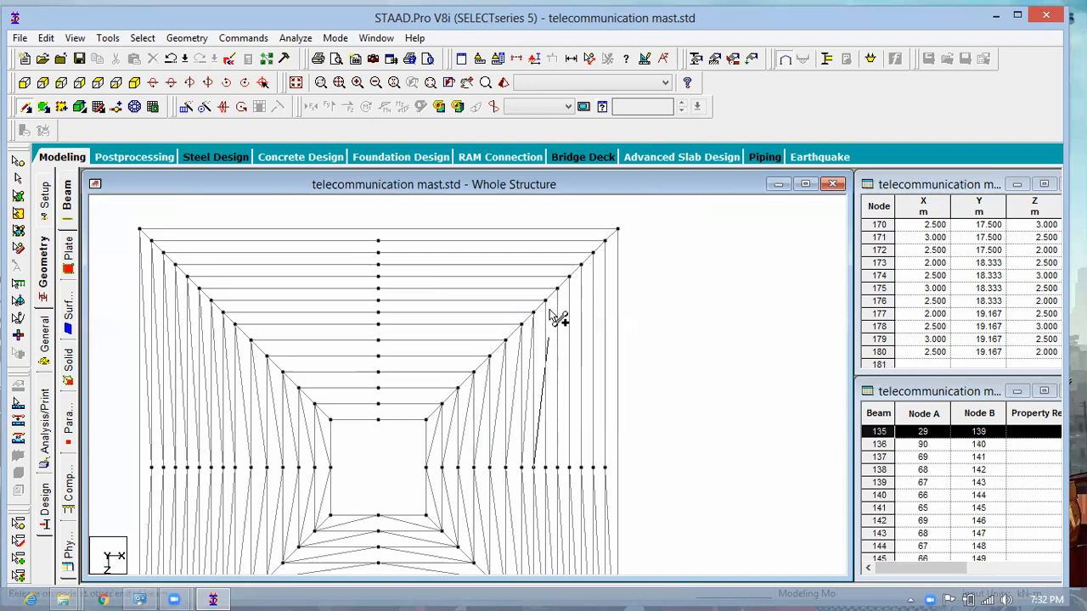
drag(546, 301, 545, 300)
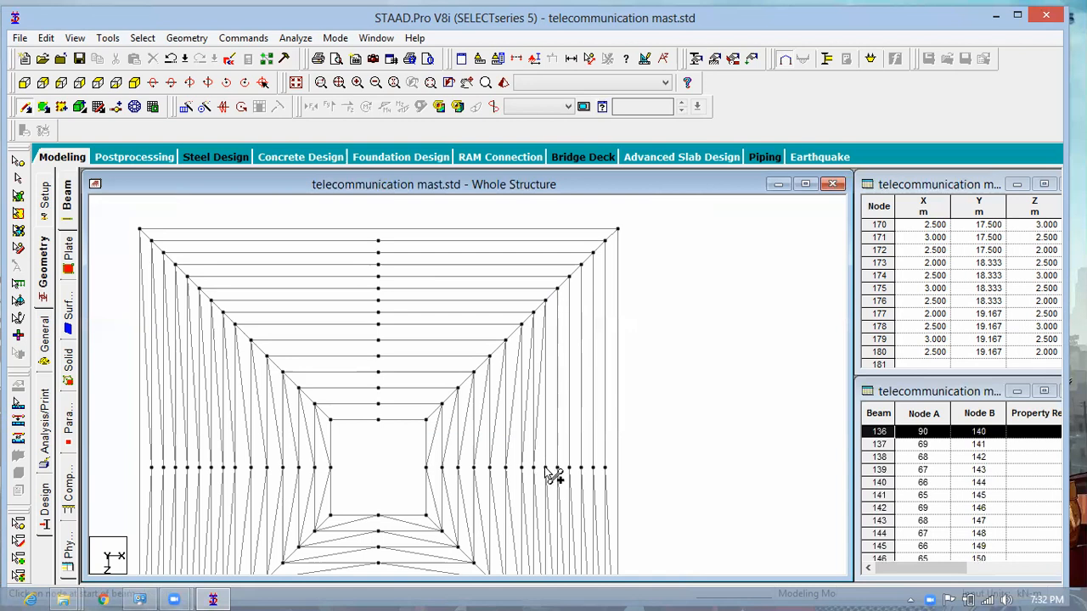
drag(557, 289, 557, 289)
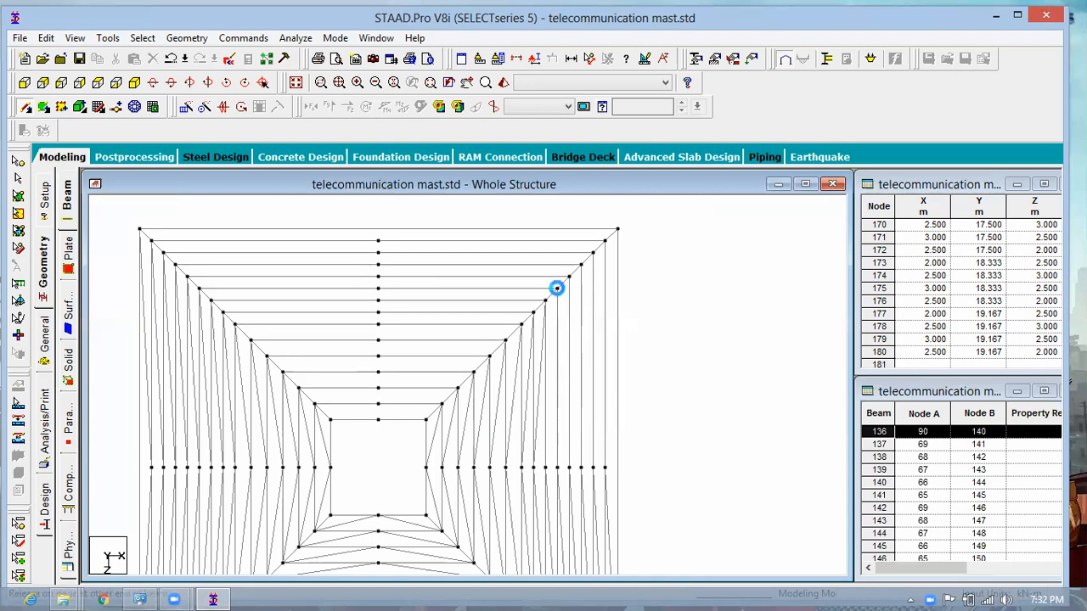
- Draw the -Z leg's last five diagonals on the +X face, from the mid point nodes down to the base corner
drag(556, 467, 569, 277)
drag(569, 466, 581, 266)
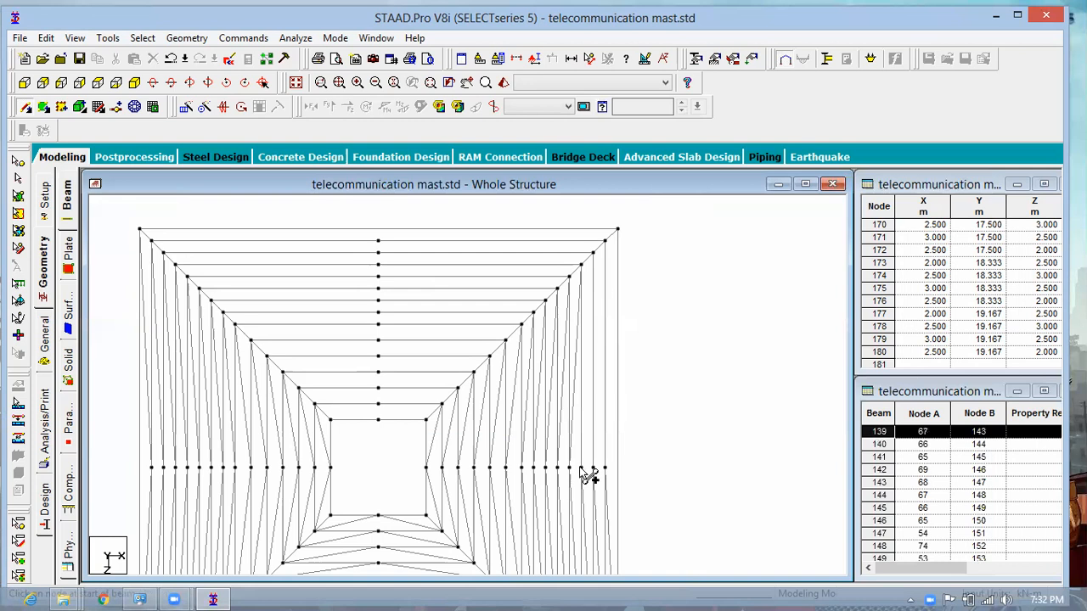
drag(596, 341, 593, 253)
drag(594, 467, 604, 241)
drag(605, 467, 617, 230)
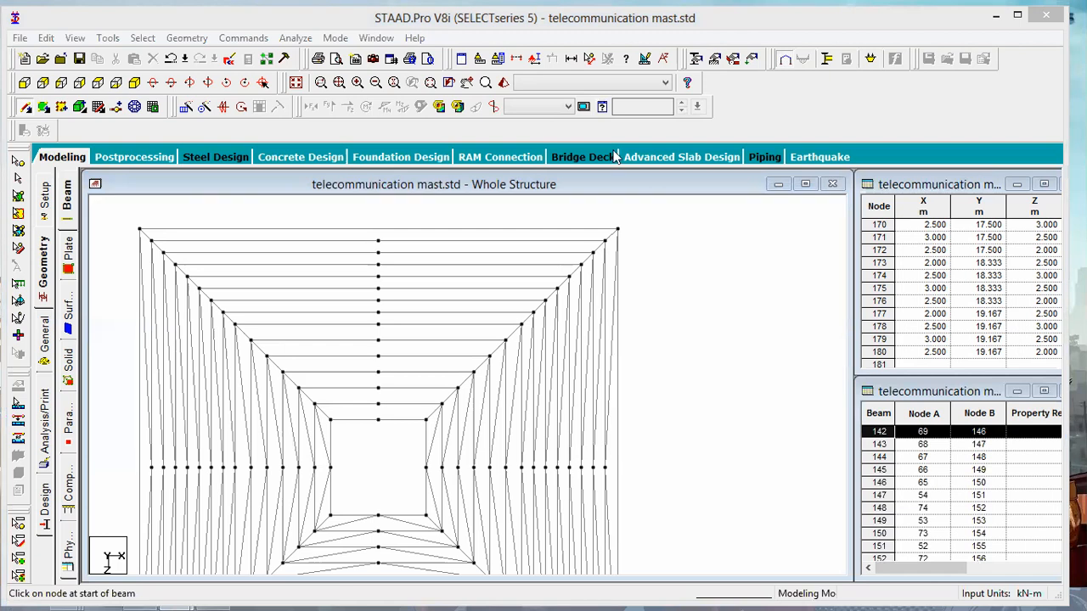
- Draw the three innermost pairs of diagonals on the -Z face, joining each mid point node to both leg nodes one level down
drag(379, 422, 314, 405)
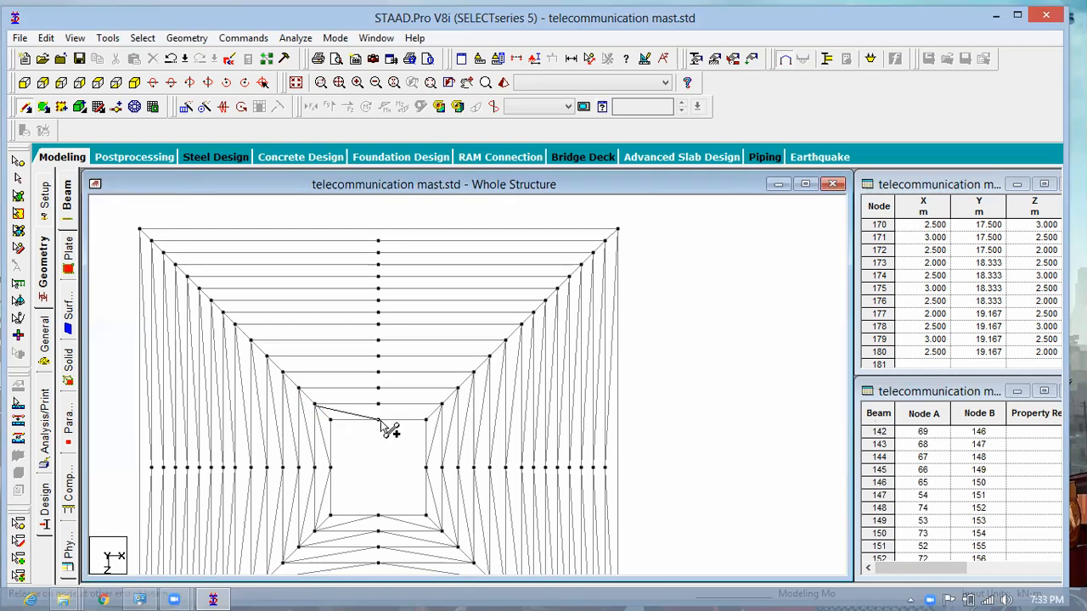
drag(381, 421, 379, 421)
drag(441, 404, 378, 420)
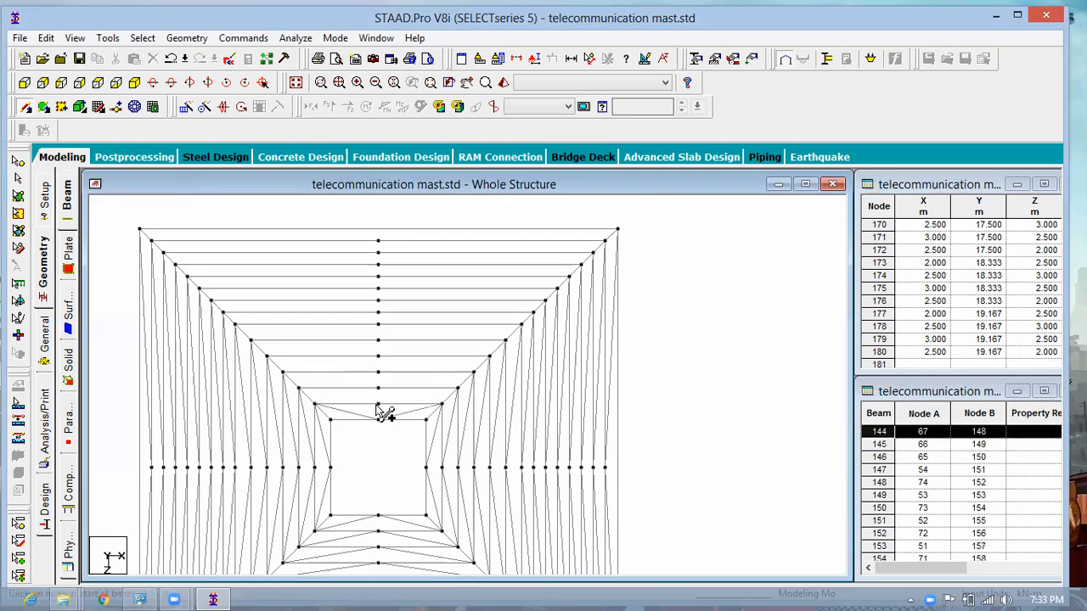
mouse_move(299, 390)
mouse_down()
mouse_move(377, 405)
mouse_move(459, 390)
mouse_up()
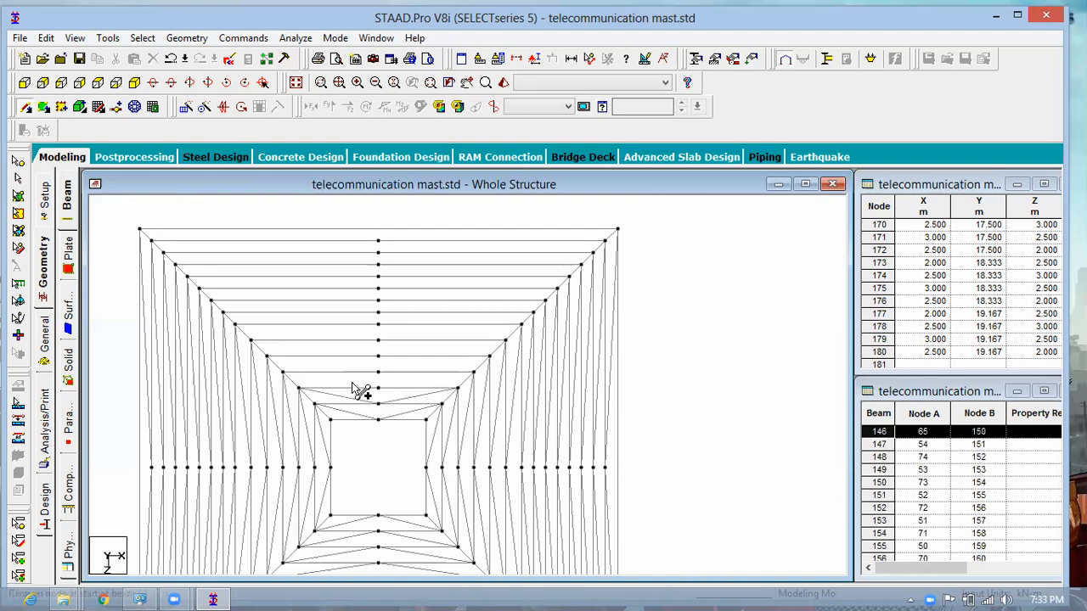
mouse_move(285, 372)
mouse_down()
mouse_move(382, 393)
mouse_move(462, 377)
mouse_up()
click(474, 373)
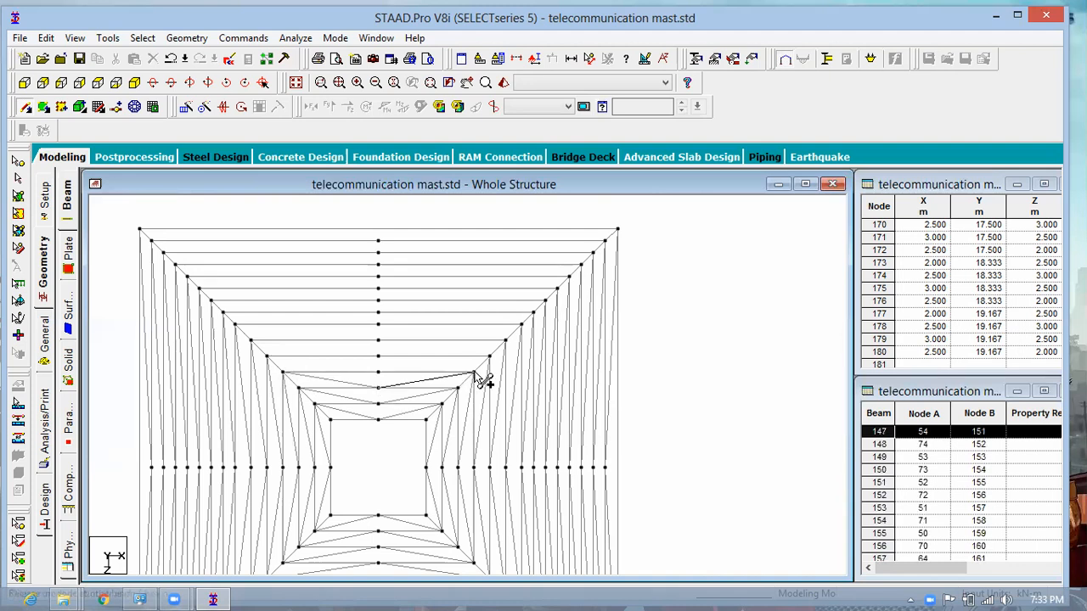
- Draw the +X leg's fourth and fifth innermost diagonals on the -Z face, joining mid point nodes to leg nodes one level down
click(378, 372)
click(490, 357)
click(379, 356)
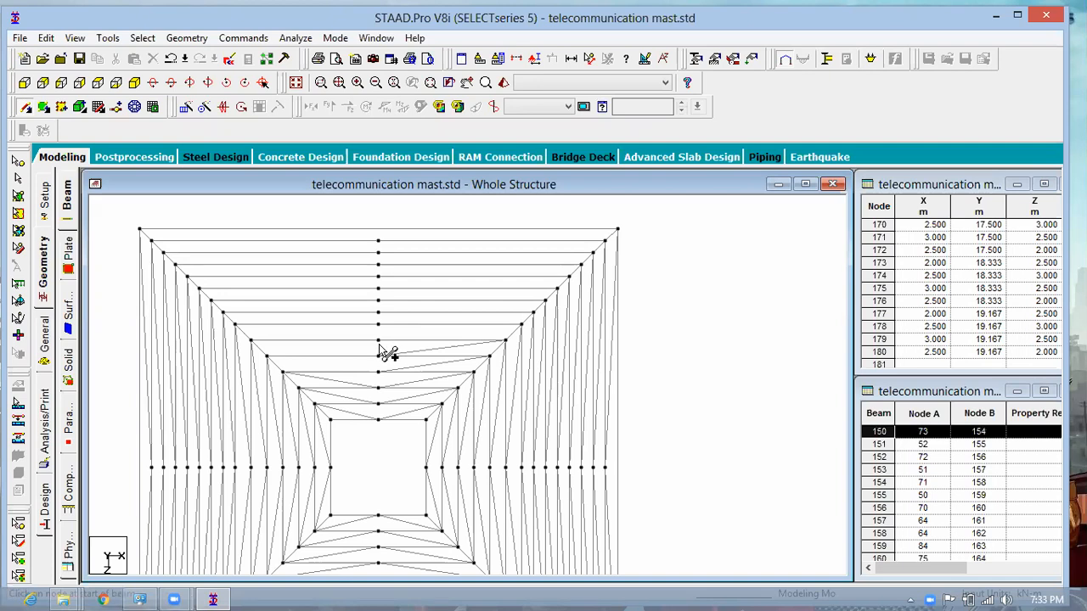
- Draw the +X leg's sixth and seventh innermost diagonals on the -Z face, joining mid point nodes to leg nodes one level down
click(520, 326)
click(383, 336)
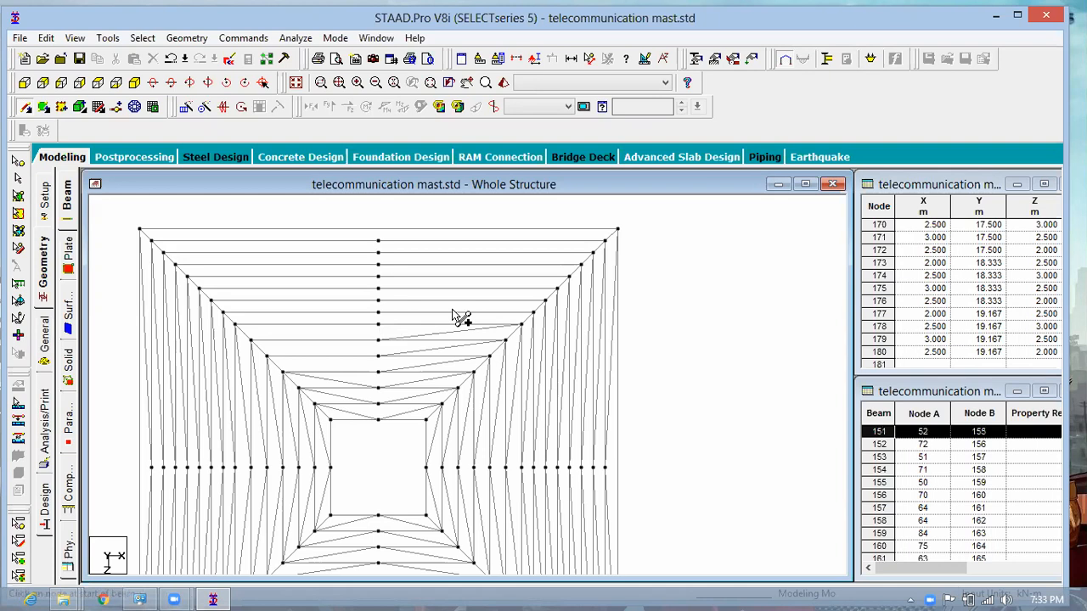
click(533, 313)
click(378, 325)
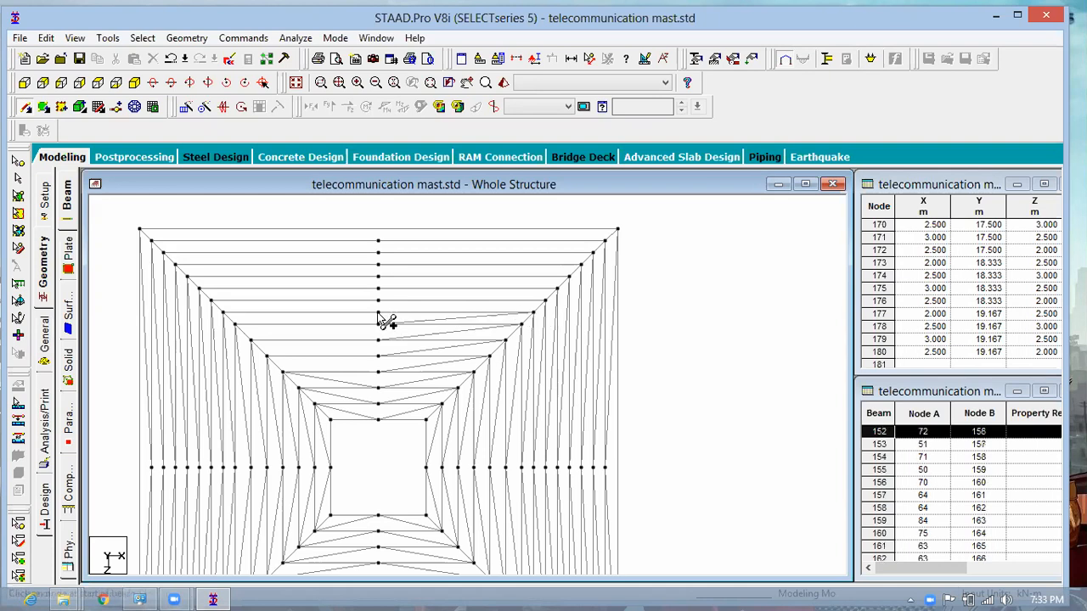
- Try to draw two more +X leg diagonals on the -Z face, joining mid point nodes to leg nodes two levels down
click(557, 289)
click(379, 310)
click(569, 277)
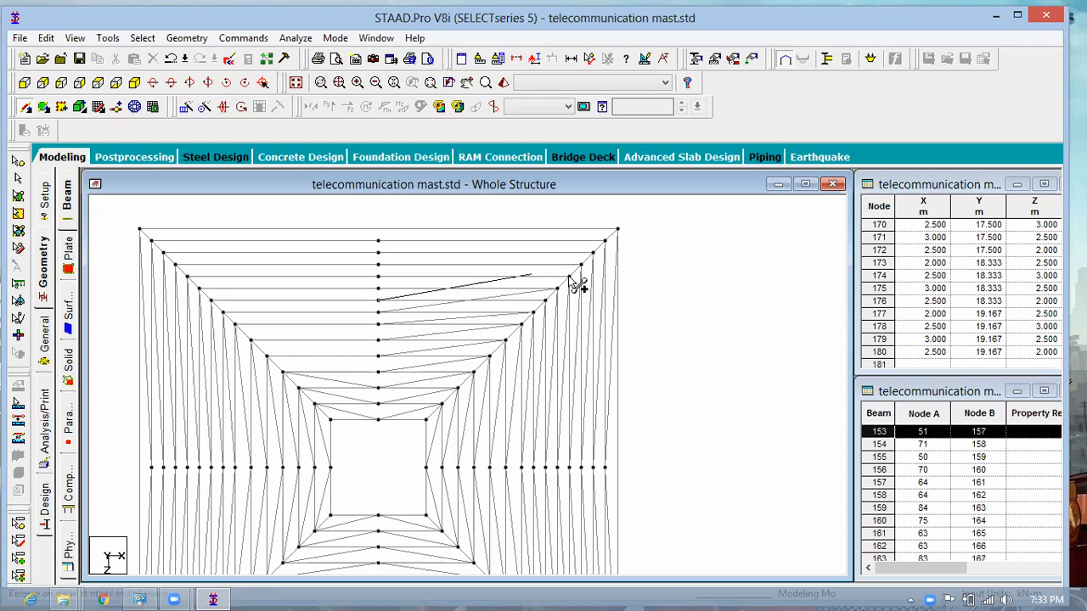
click(379, 297)
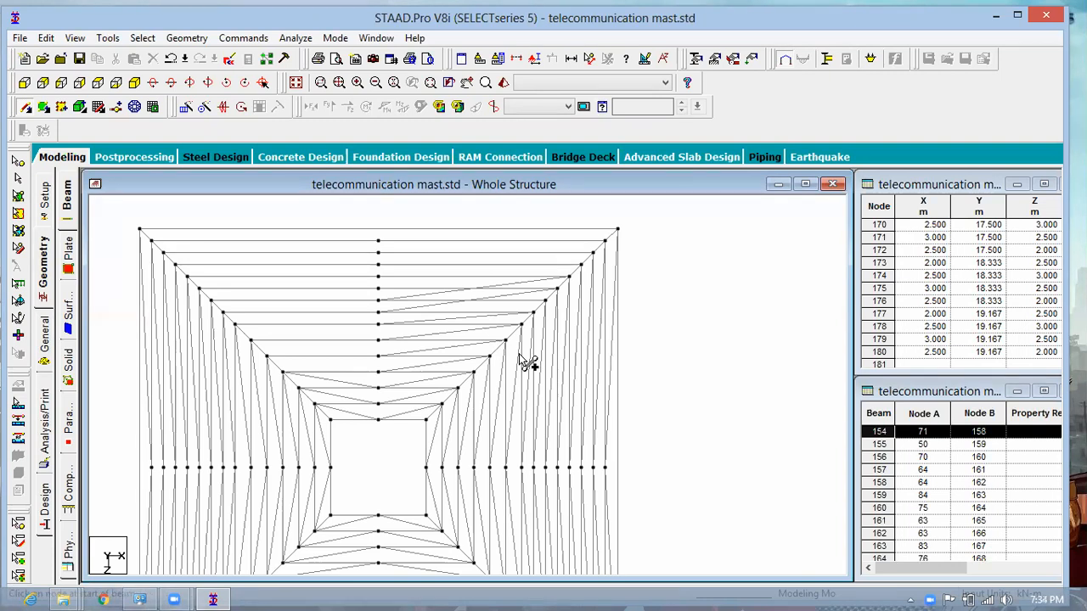
- Delete the two misplaced diagonals on the -Z face that skip a level on the +X leg
scroll(548, 290, up, 1)
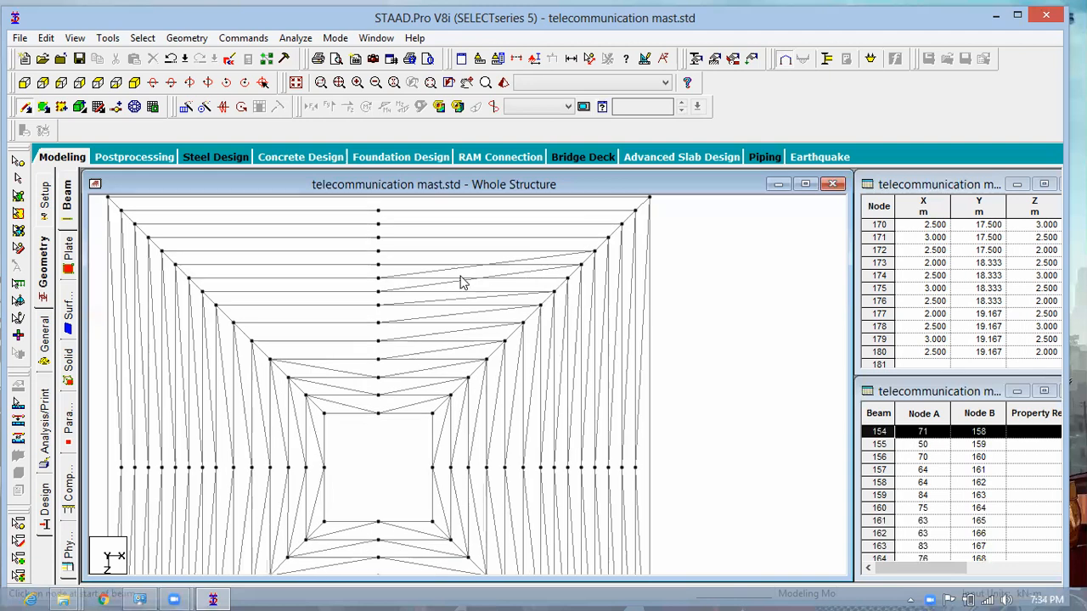
click(429, 286)
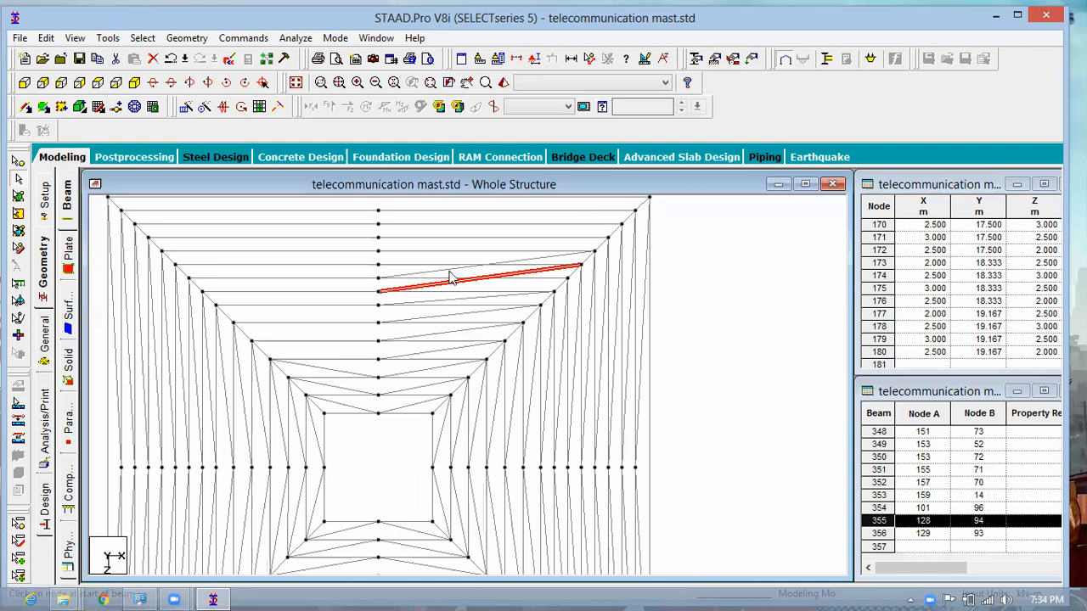
key(Delete)
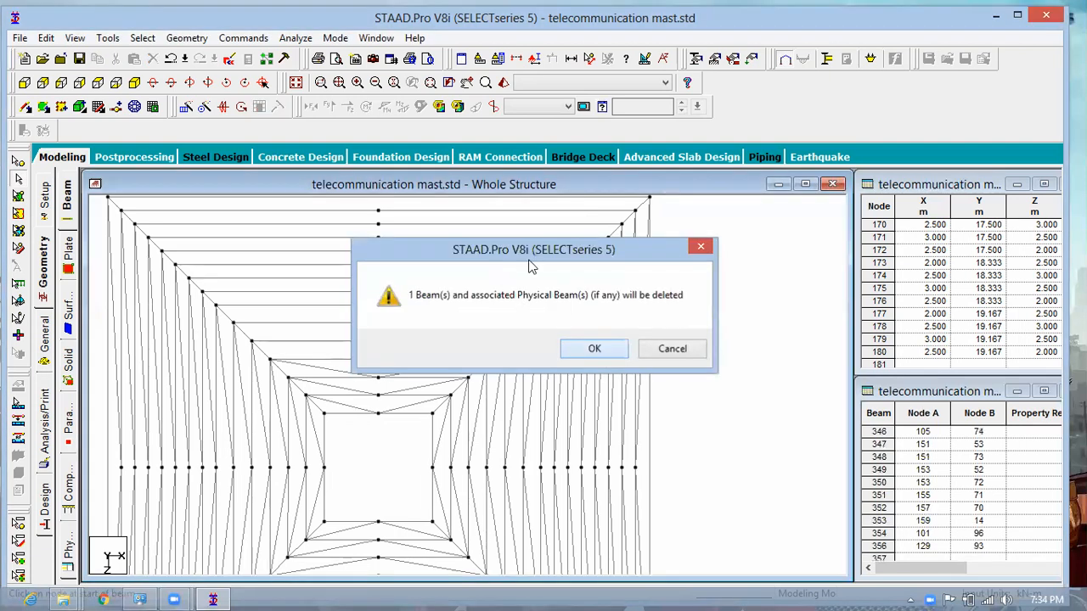
key(Return)
click(554, 257)
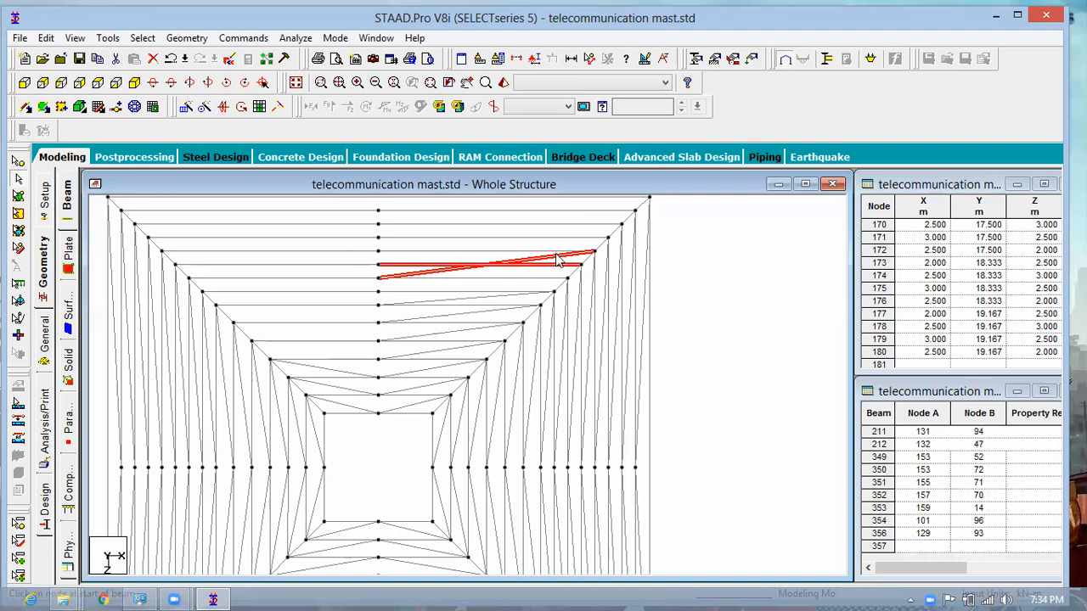
click(557, 260)
click(549, 262)
click(558, 269)
click(558, 263)
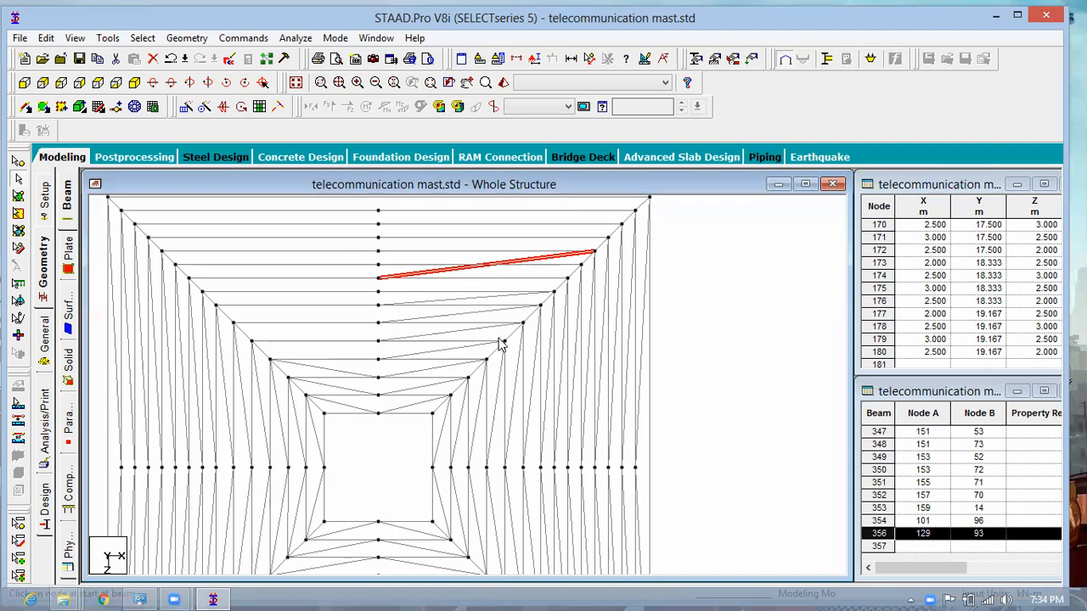
key(Delete)
click(594, 351)
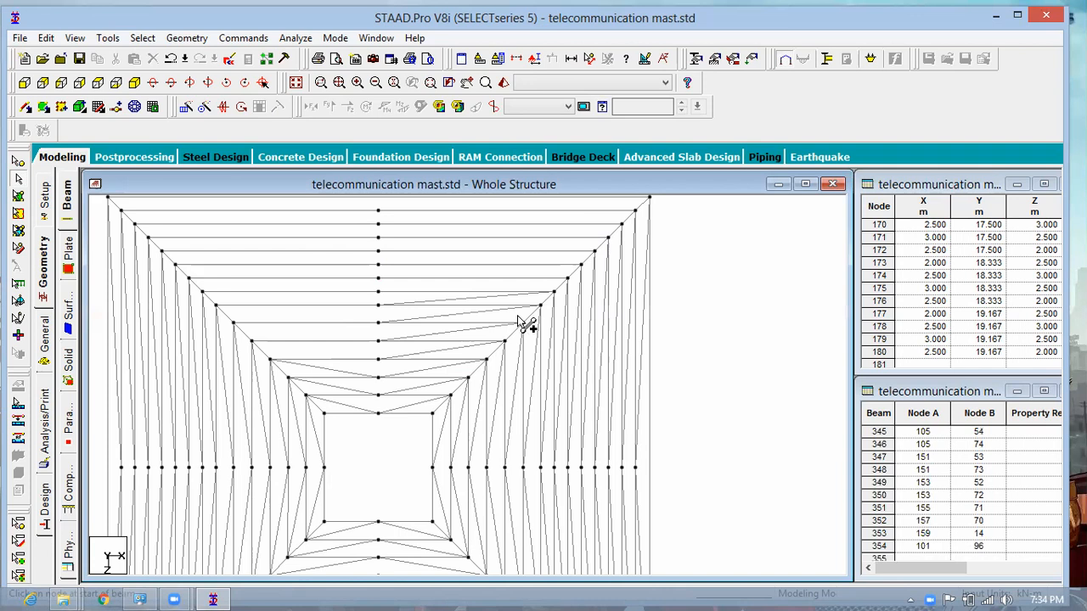
- Draw the +X leg's eighth to twelfth innermost diagonals on the -Z face, from each mid point node to the leg node one level down
click(378, 292)
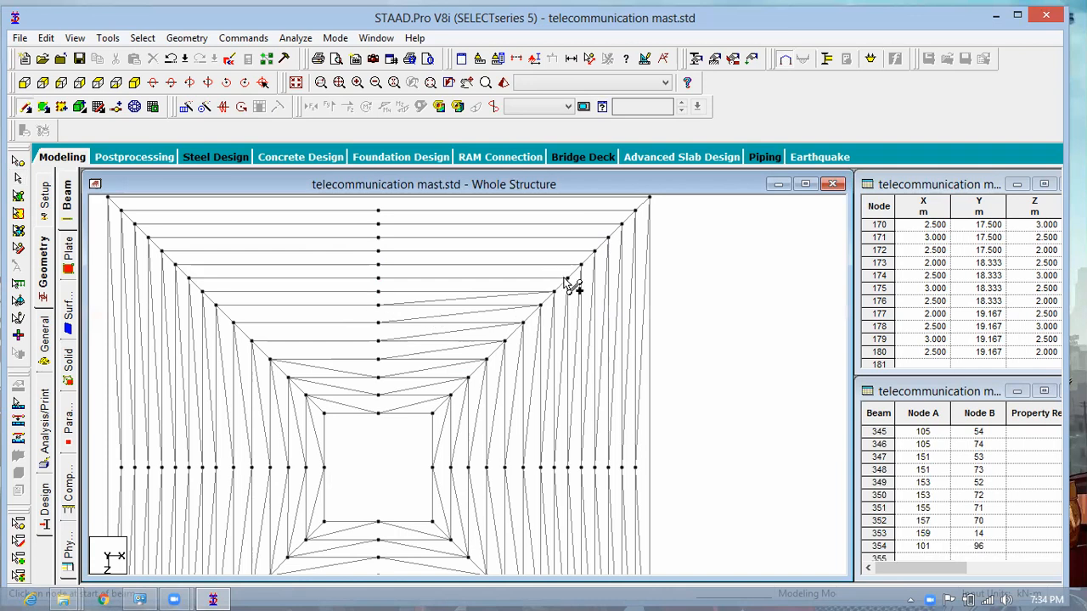
click(568, 279)
click(378, 279)
click(581, 265)
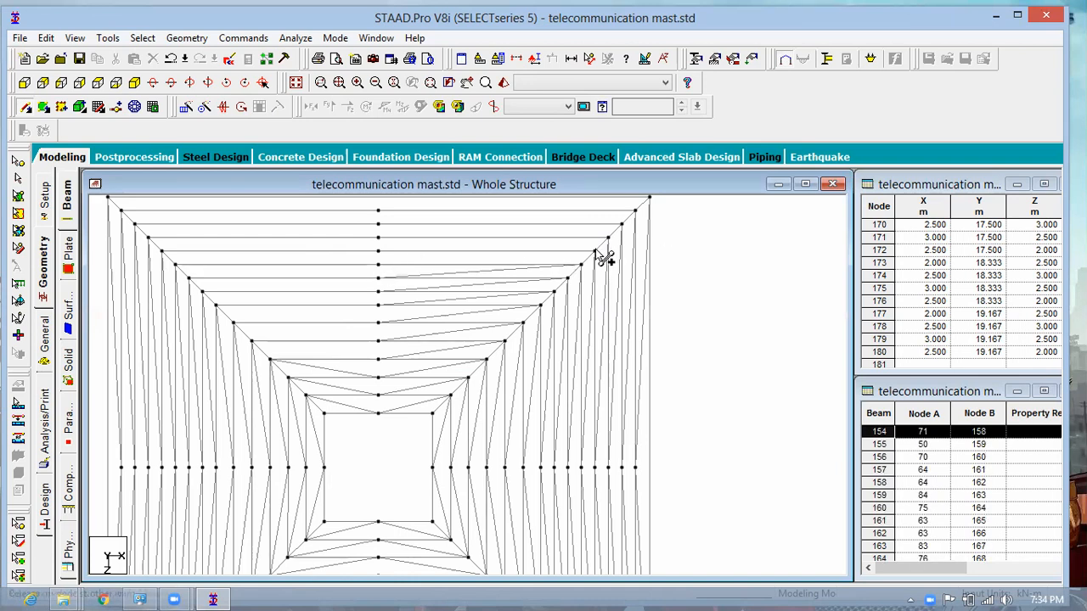
click(594, 251)
click(377, 251)
click(608, 236)
click(378, 239)
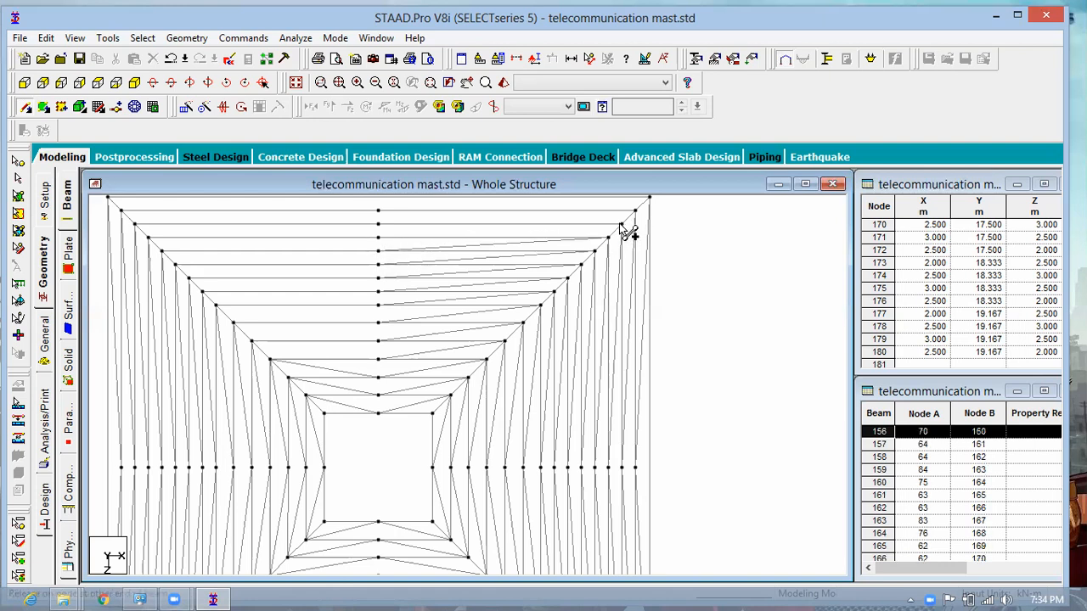
- Draw the +X leg's last two diagonals on the -Z face, from the two lowest mid point nodes down to the base corner
scroll(395, 222, down, 1)
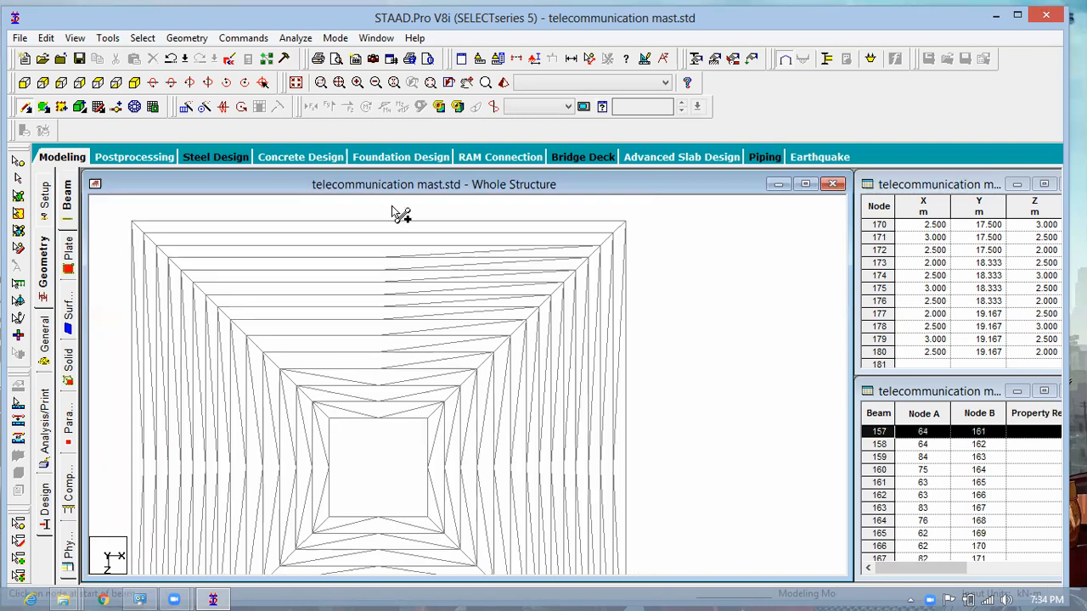
scroll(414, 283, up, 1)
middle_drag(720, 284, 719, 367)
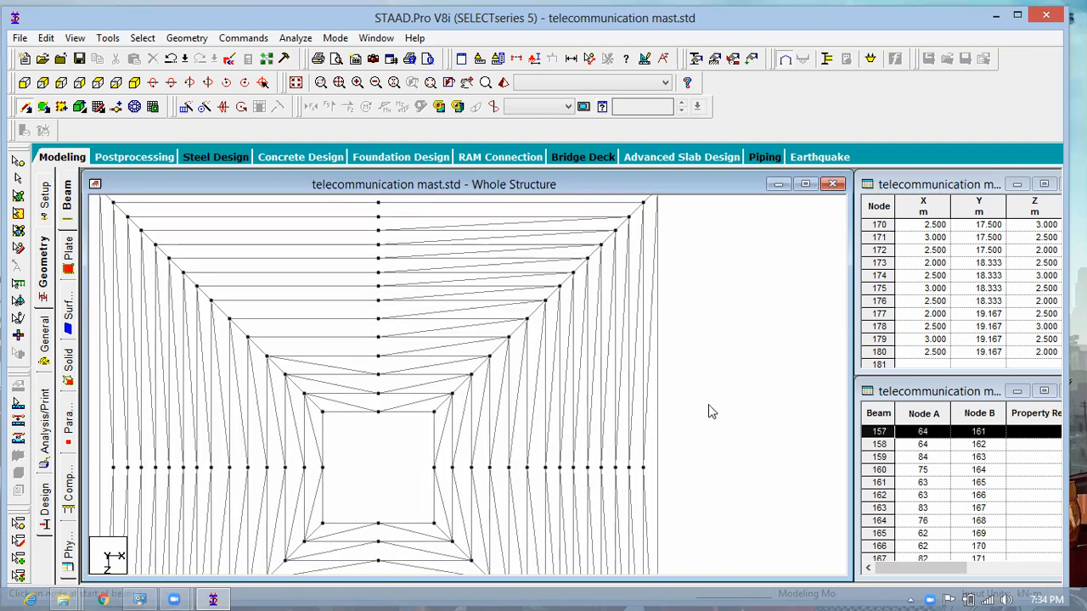
right_click(702, 410)
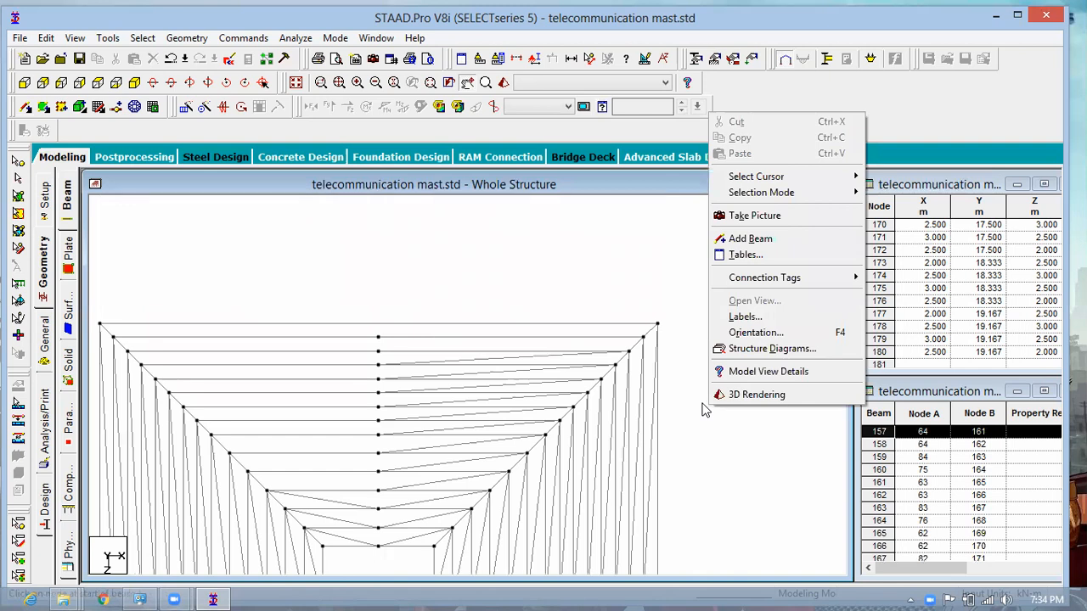
middle_drag(388, 350, 477, 305)
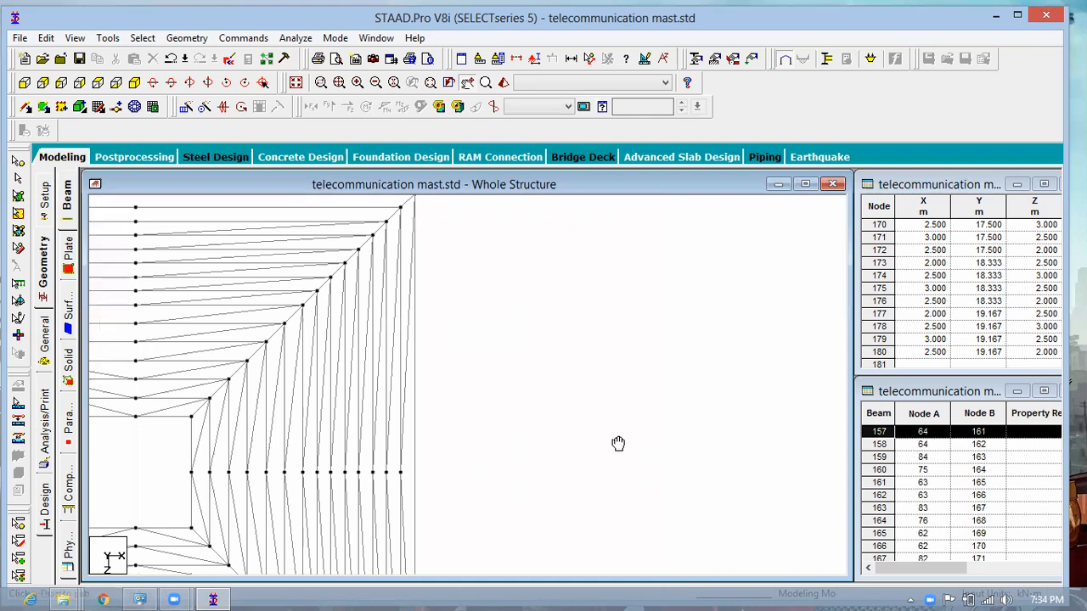
drag(473, 306, 664, 437)
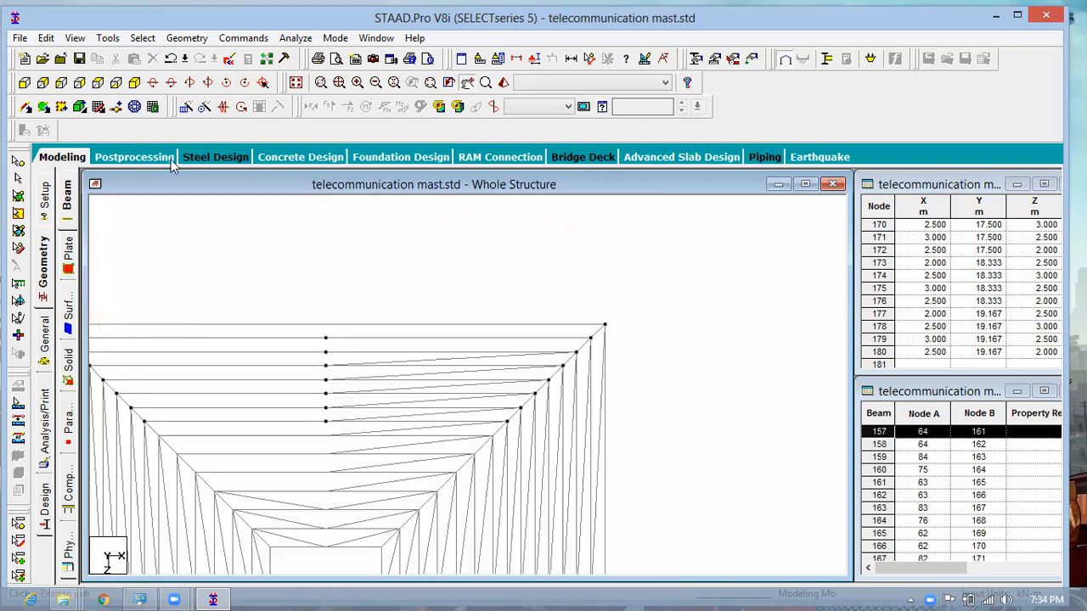
click(27, 108)
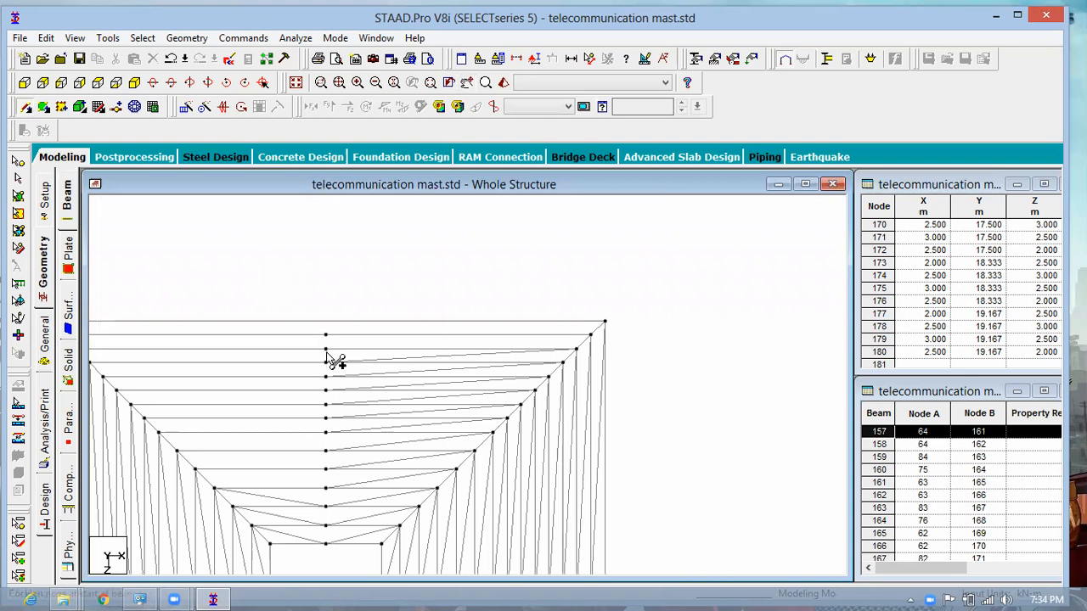
click(325, 348)
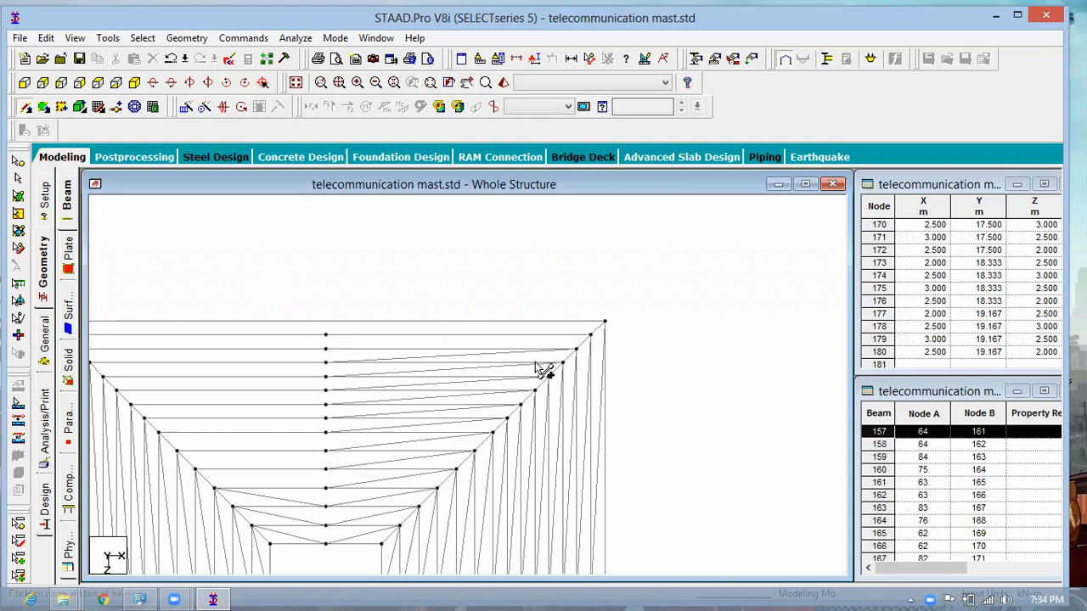
click(591, 334)
click(603, 322)
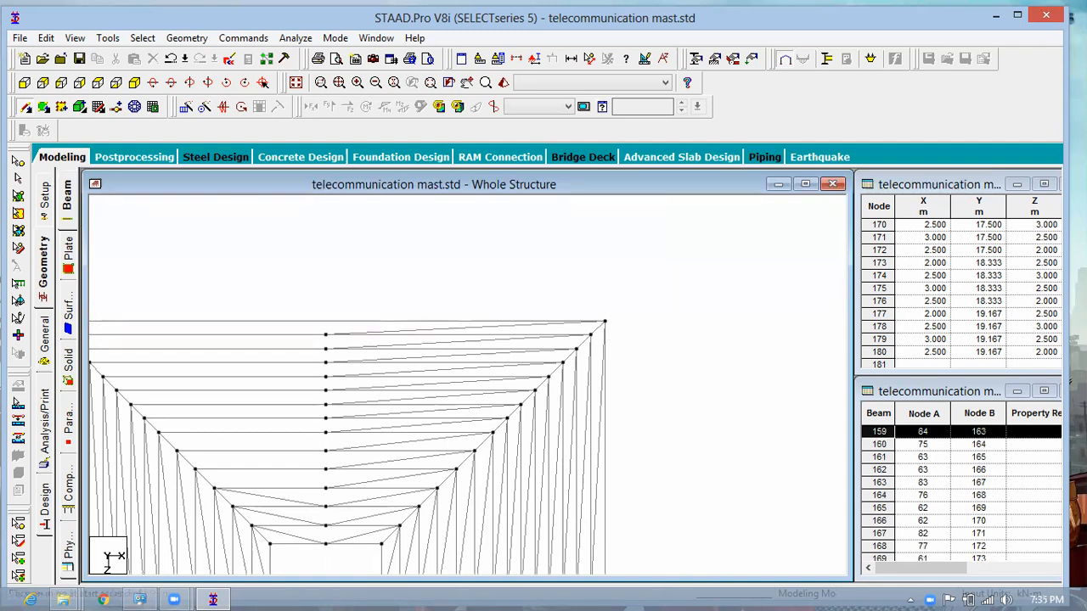
click(941, 588)
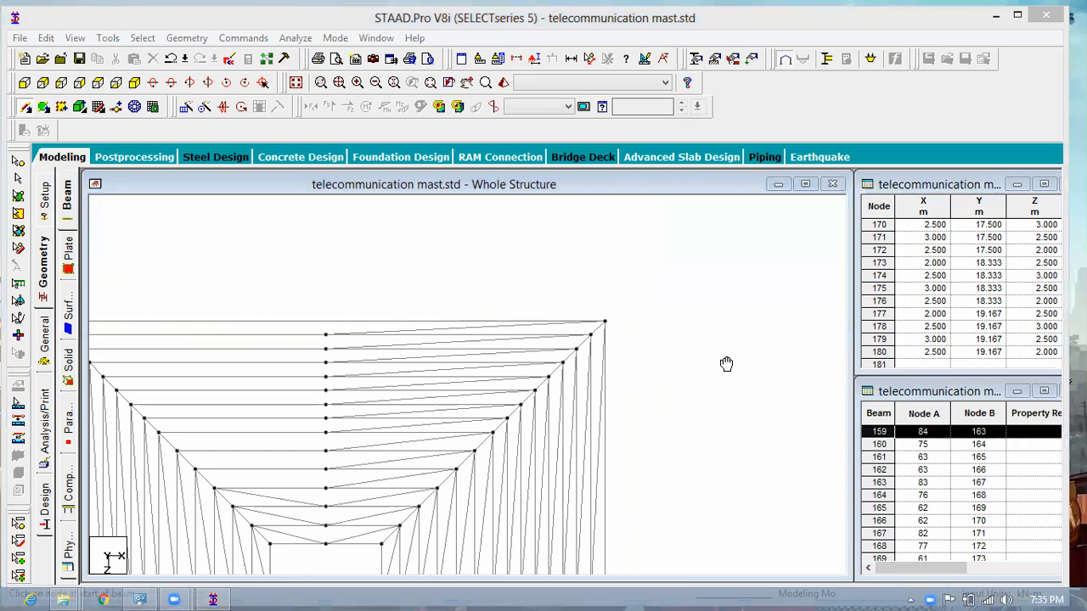
- Draw the -X leg's fourth to sixth innermost diagonals on the -Z face, joining mid point nodes to leg nodes one level down
middle_drag(676, 357, 820, 352)
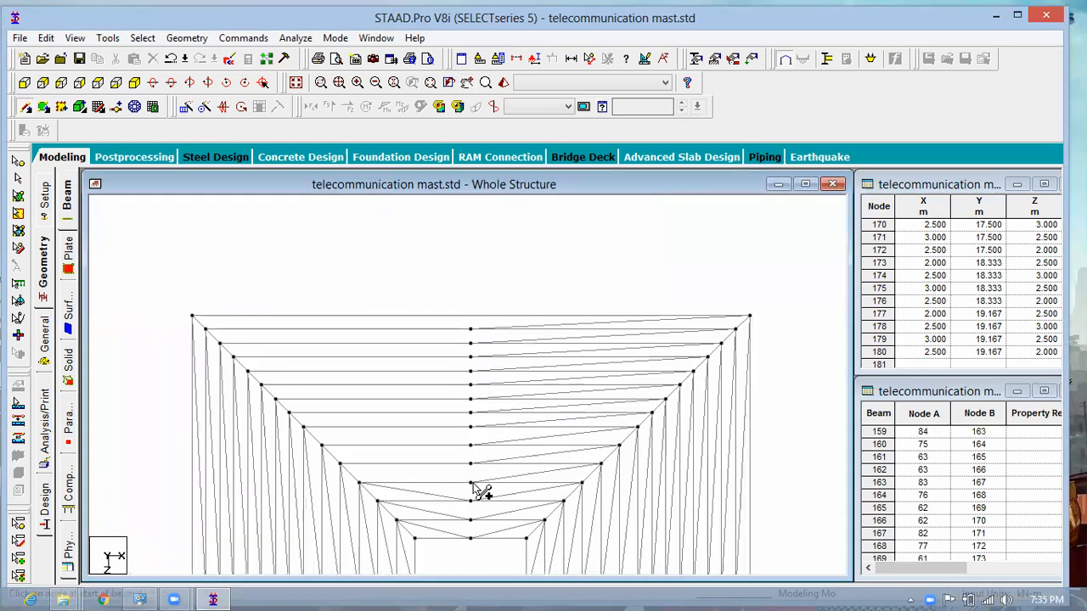
click(471, 483)
click(340, 464)
click(322, 444)
click(470, 446)
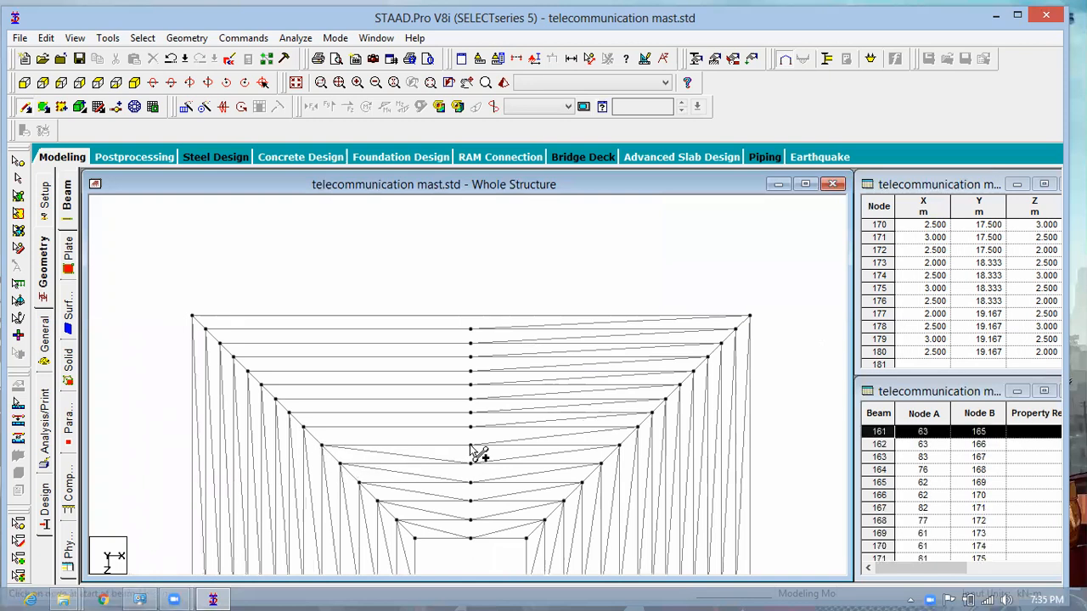
click(304, 427)
click(470, 445)
- Draw the -X leg's seventh to tenth innermost diagonals on the -Z face between its mid point nodes and the leg
click(470, 426)
click(289, 413)
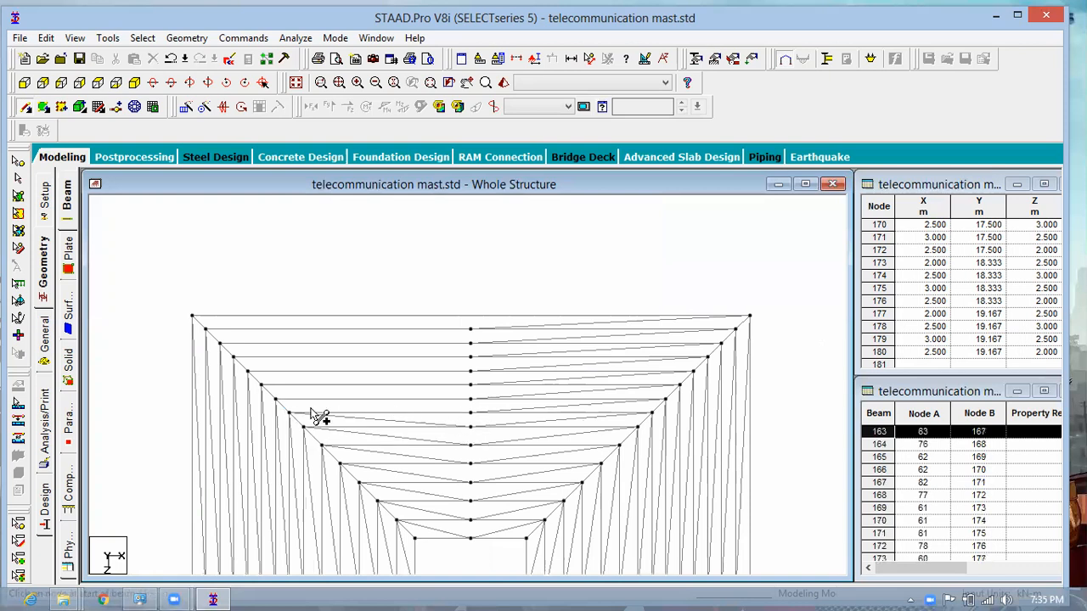
click(275, 400)
click(472, 400)
click(261, 384)
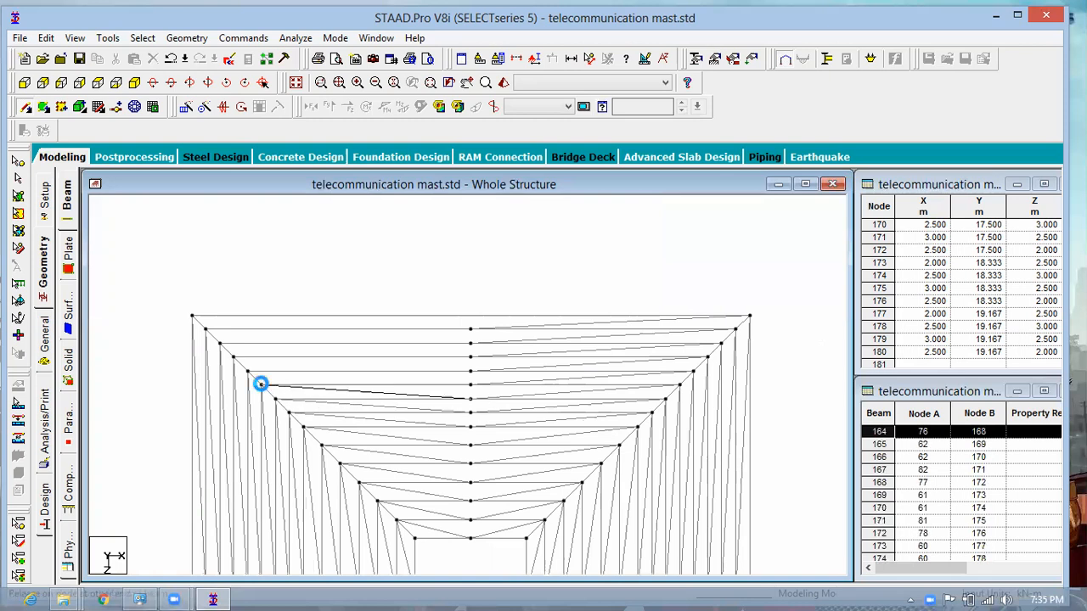
click(248, 369)
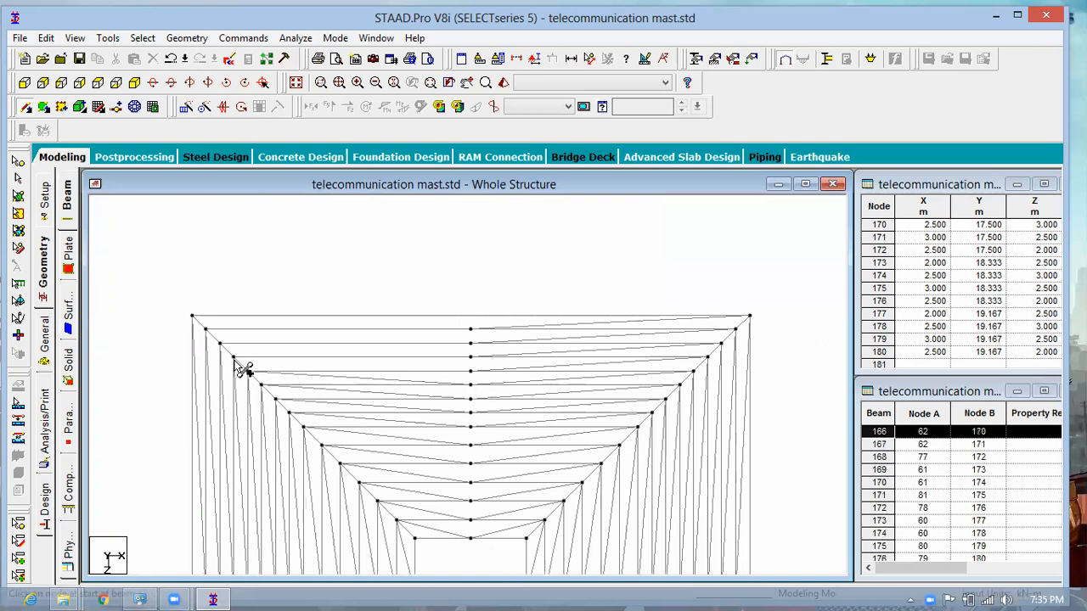
- Draw the -X leg's last four diagonals on the -Z face, from the mid point nodes down to the base corner
click(472, 372)
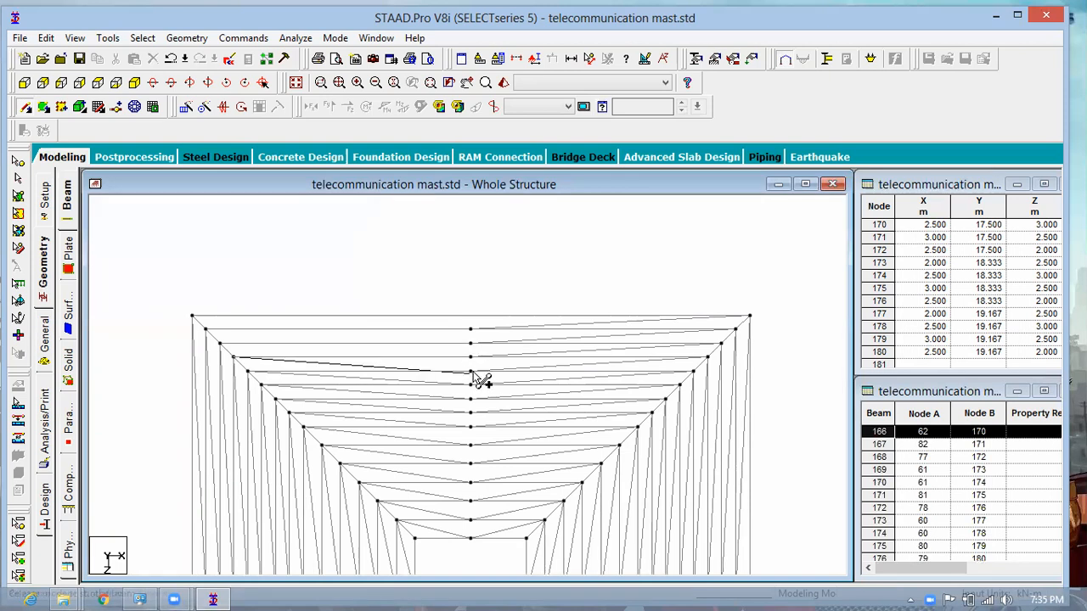
click(471, 357)
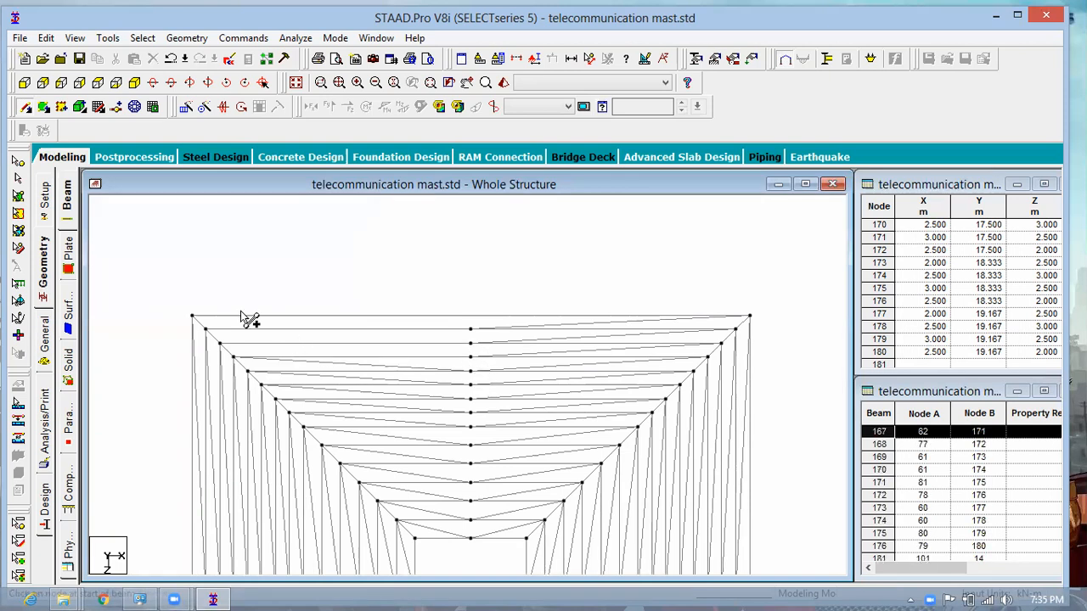
click(219, 342)
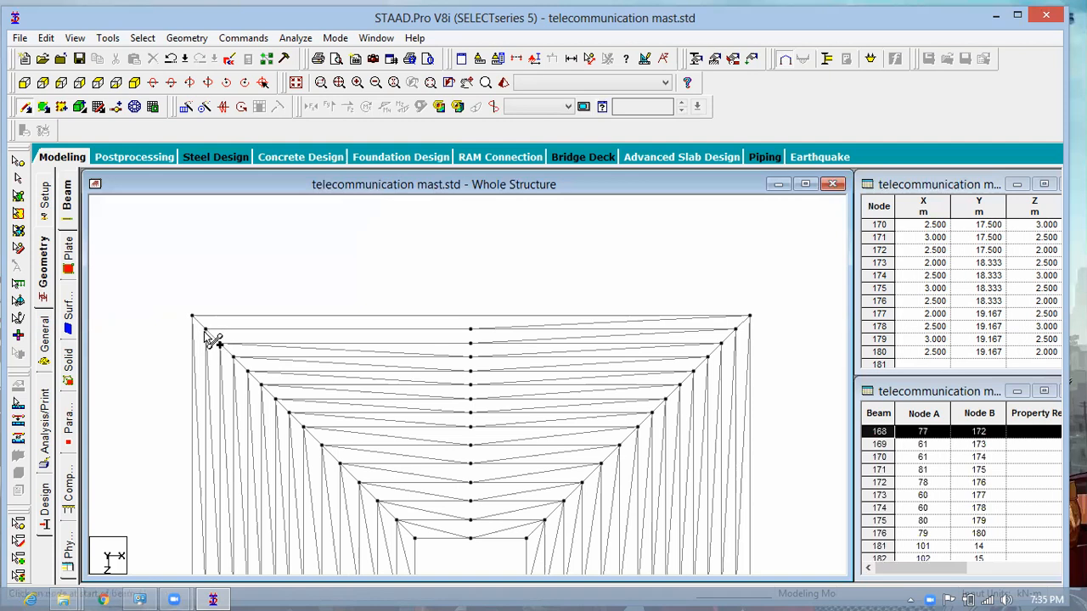
click(206, 330)
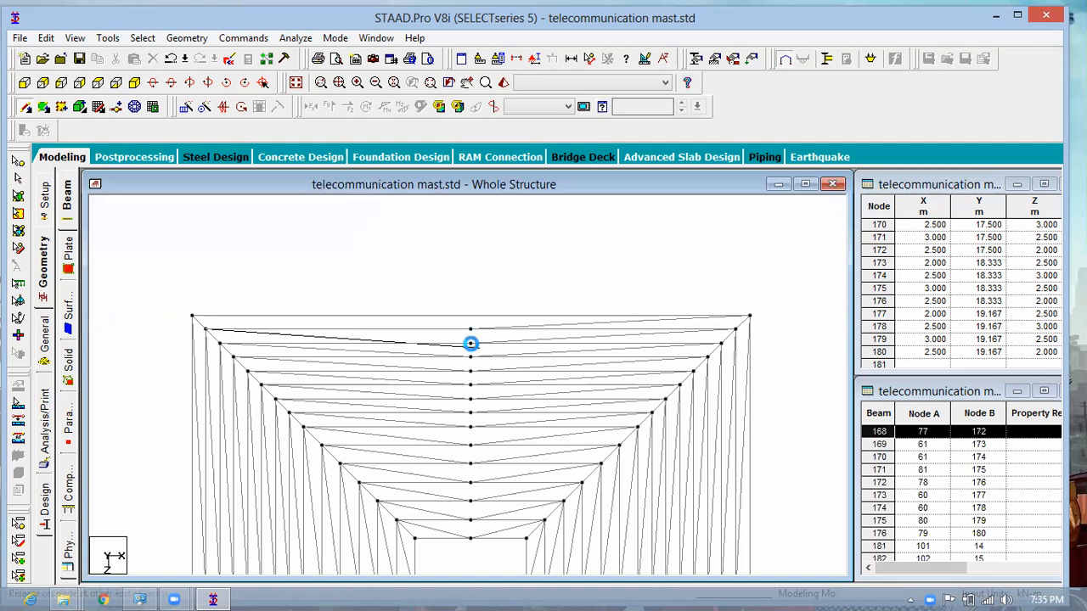
click(471, 330)
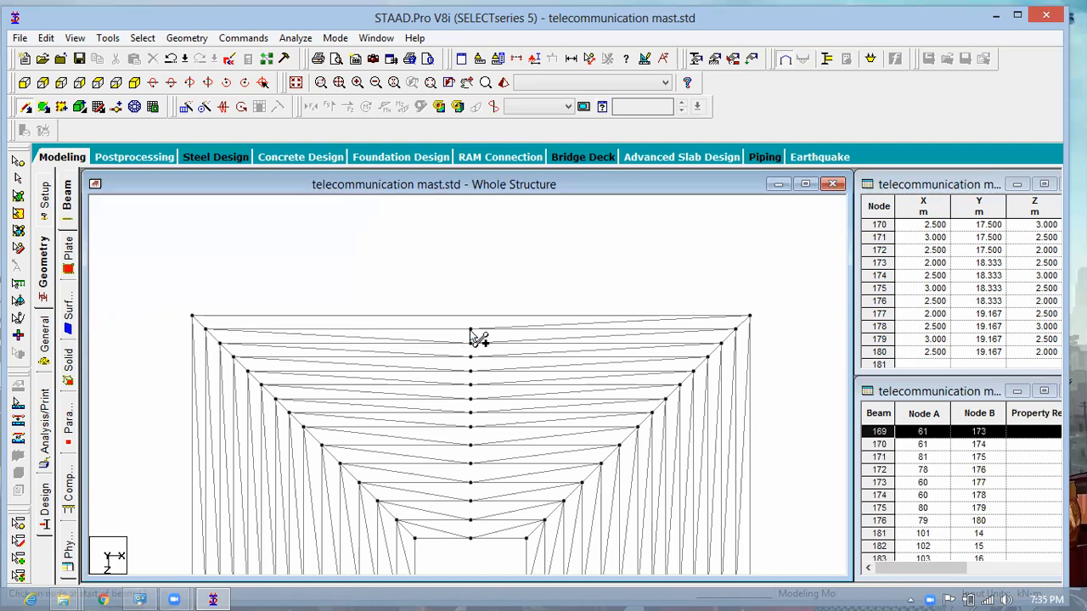
click(194, 318)
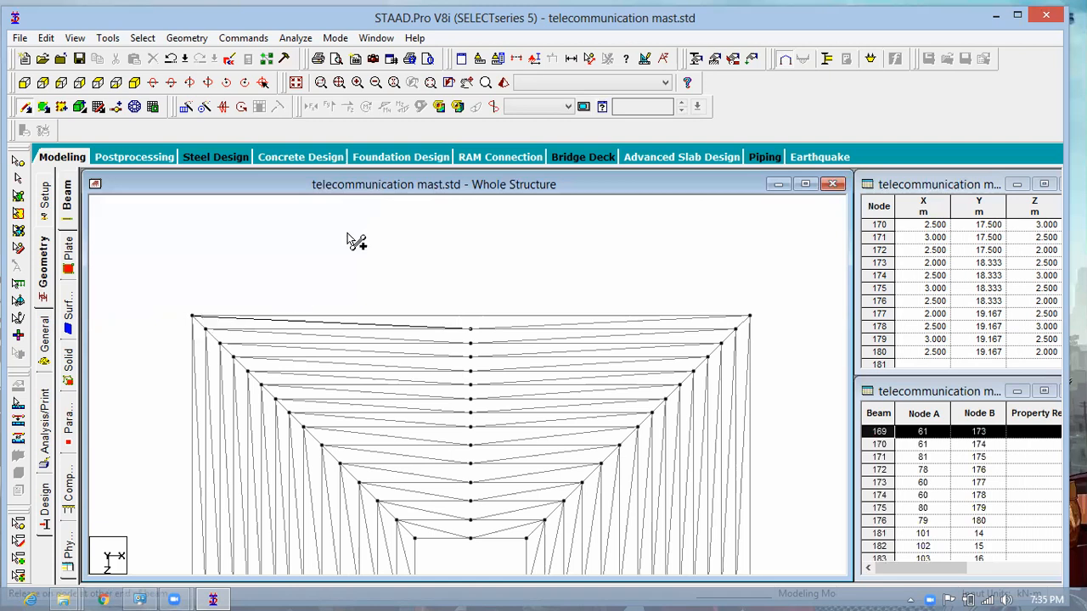
- Display the braced mast in the isometric view
scroll(374, 237, down, 4)
middle_drag(429, 332, 425, 254)
middle_drag(151, 180, 153, 106)
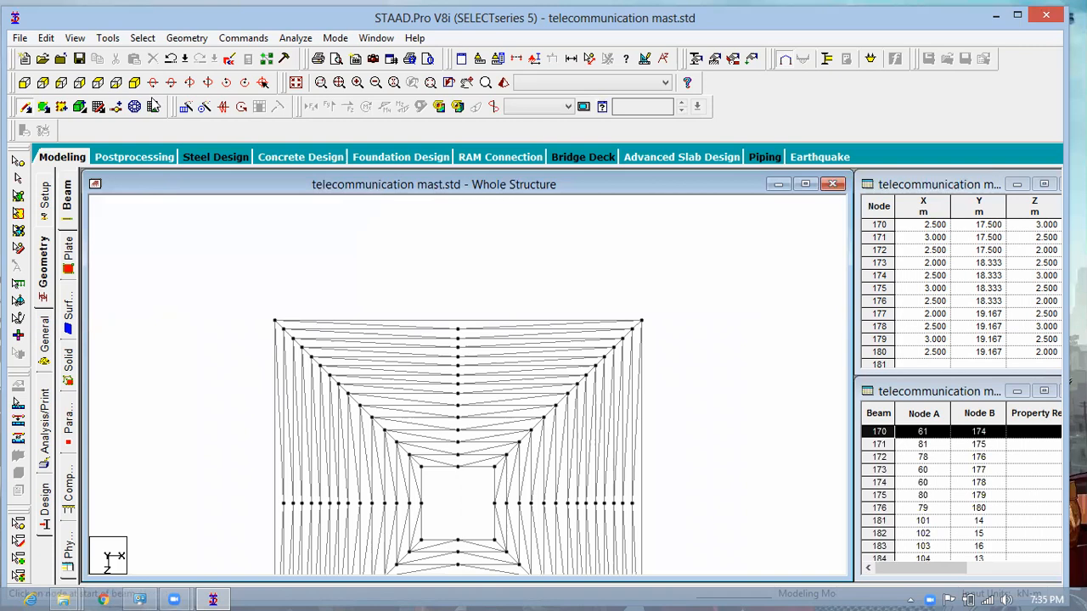
click(134, 82)
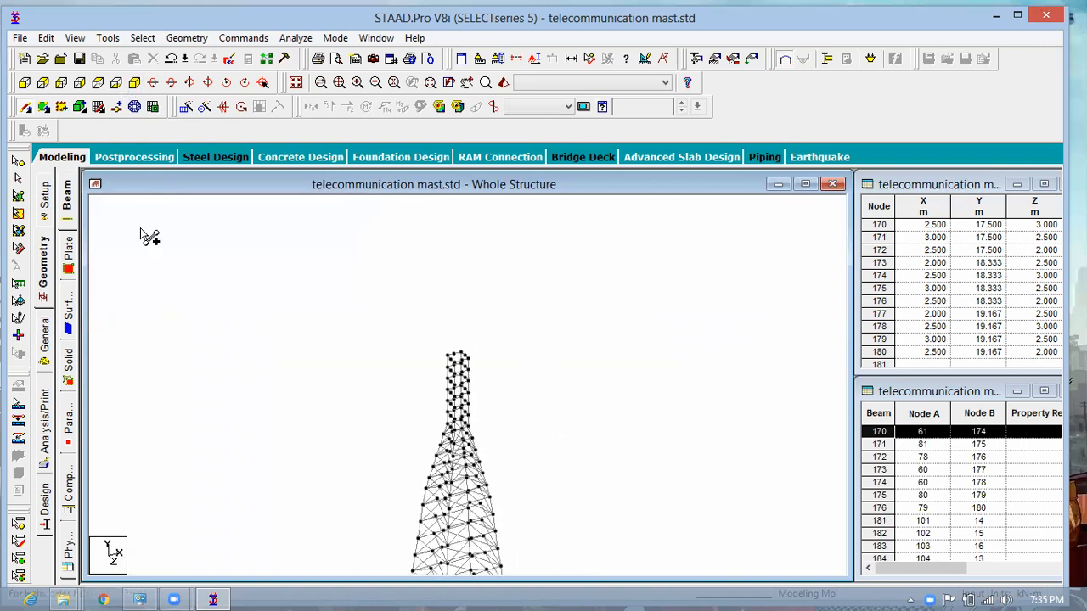
- Leave beam drawing and examine the mast's bracing, especially where the tapered body meets the straight upper shaft
click(18, 178)
middle_drag(527, 323, 522, 303)
right_click(509, 292)
middle_drag(349, 398, 429, 403)
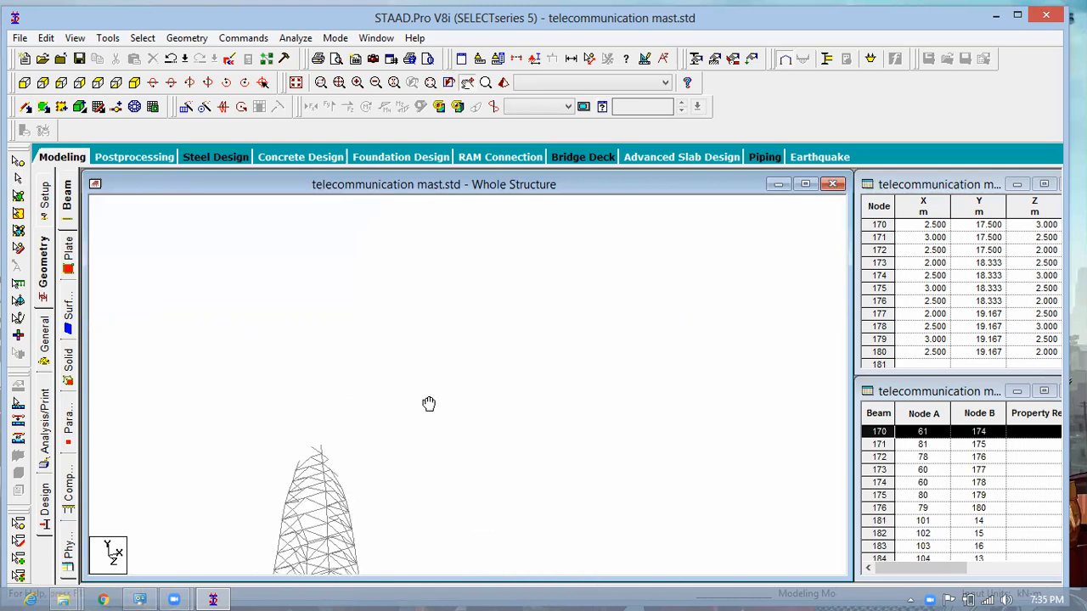
middle_drag(498, 299, 492, 265)
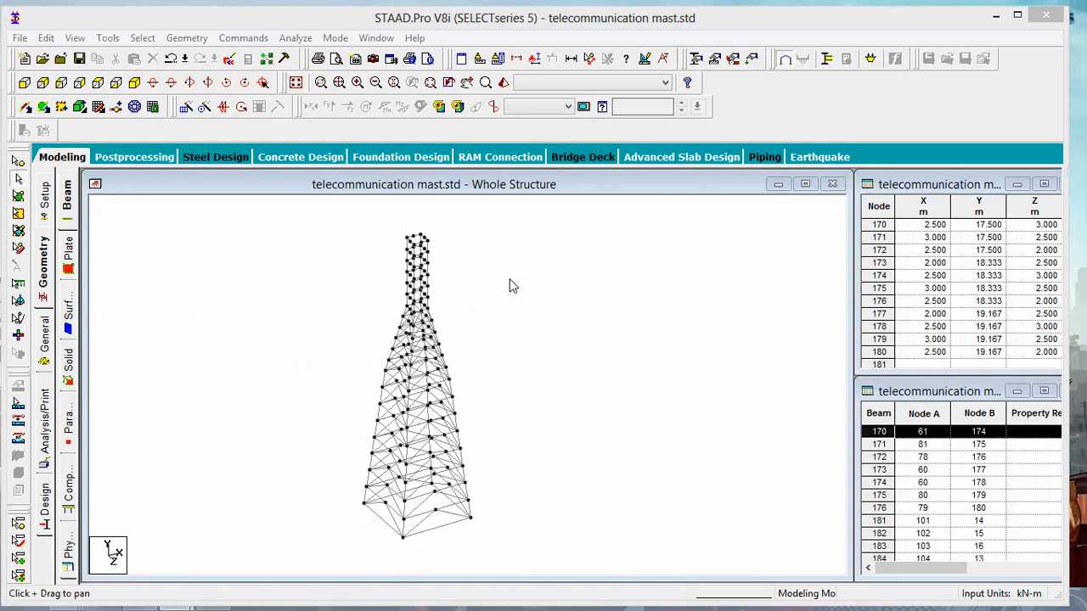
click(408, 294)
scroll(408, 293, up, 3)
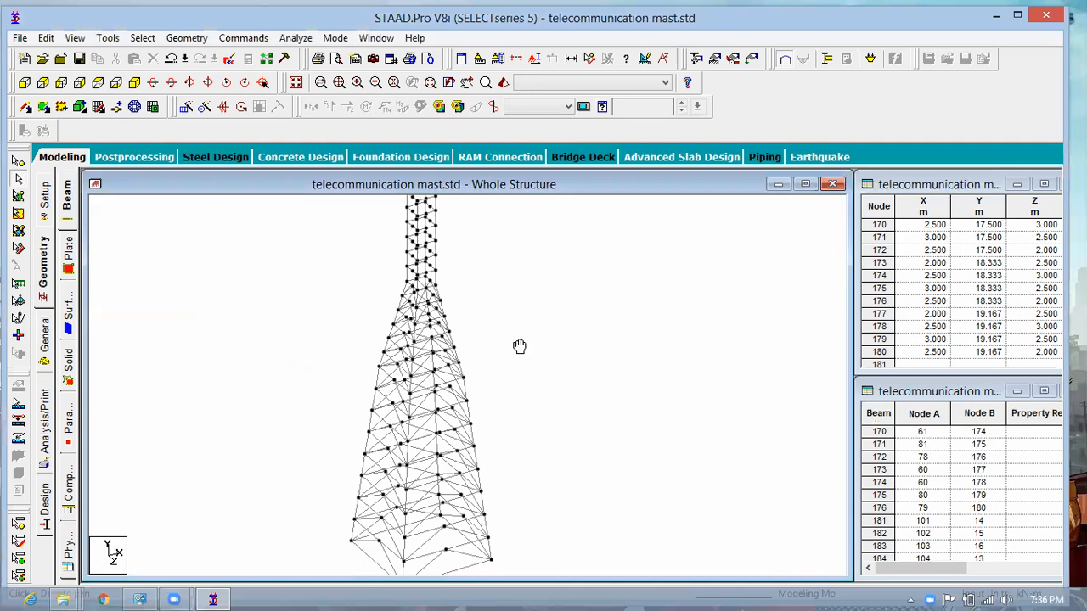
middle_drag(520, 347, 535, 432)
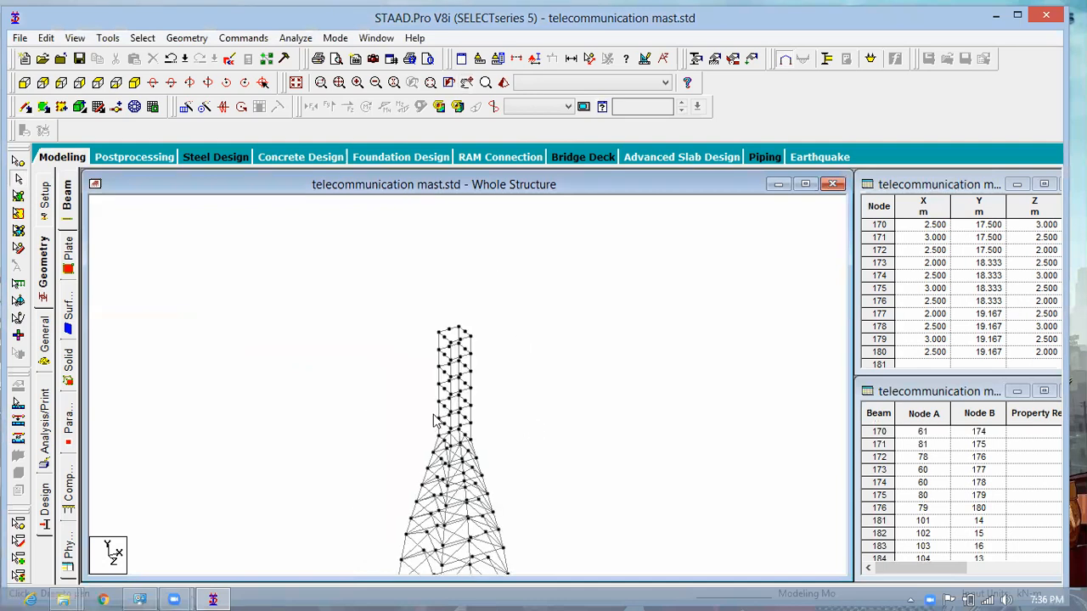
scroll(458, 278, up, 1)
scroll(459, 282, up, 2)
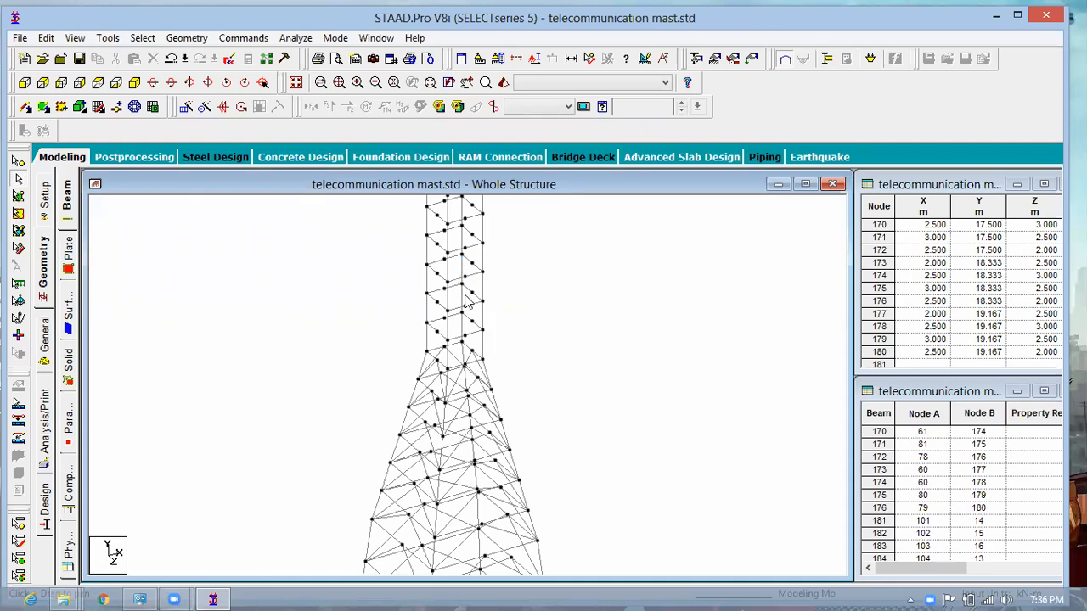
scroll(506, 263, up, 1)
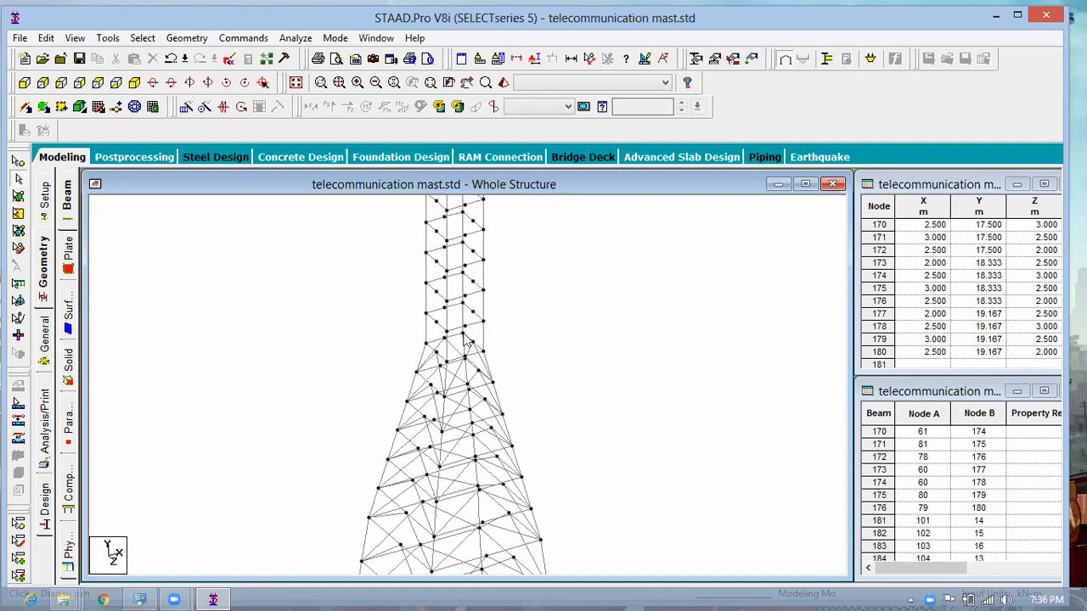
scroll(426, 280, down, 1)
scroll(513, 295, up, 1)
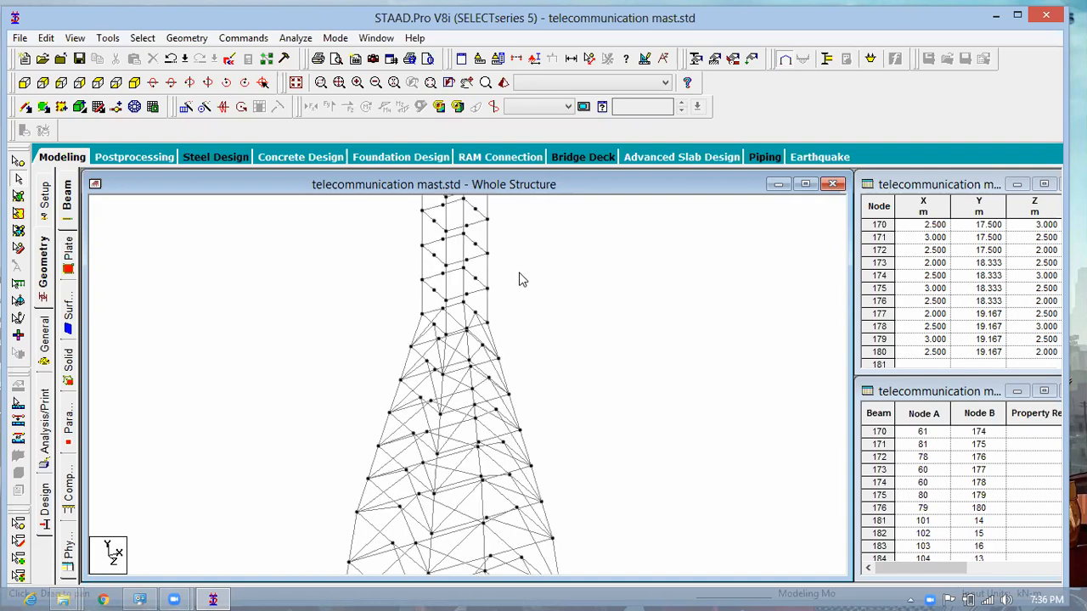
scroll(549, 309, down, 1)
scroll(544, 342, up, 1)
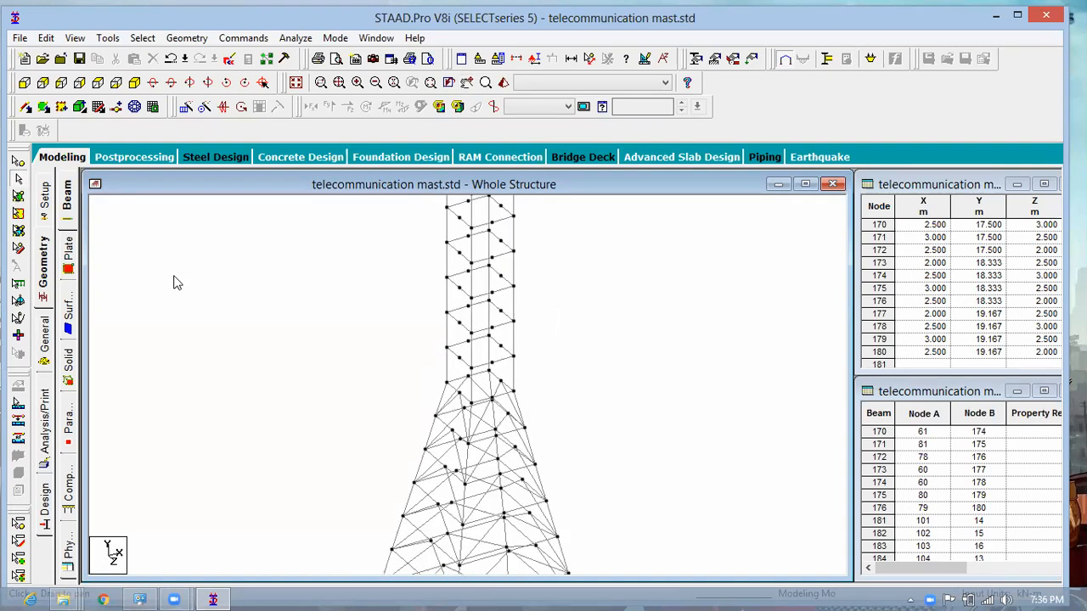
- Draw the two diagonals of the straight shaft's lowest bay on the -Z face, from the mid point node to the corner nodes one level down
click(26, 109)
drag(475, 351, 474, 310)
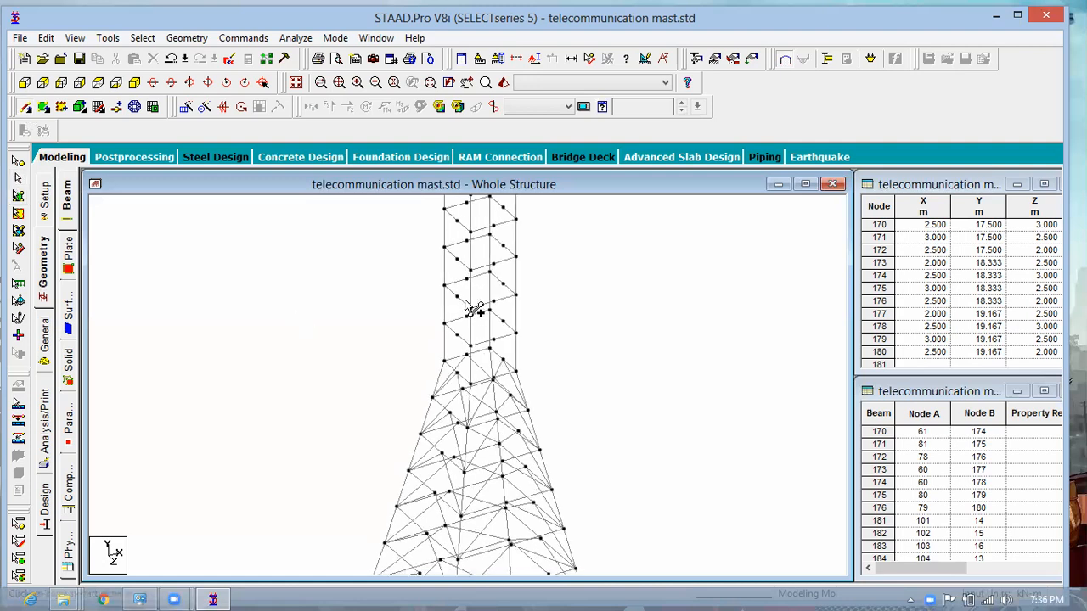
scroll(466, 302, up, 1)
click(466, 303)
click(442, 348)
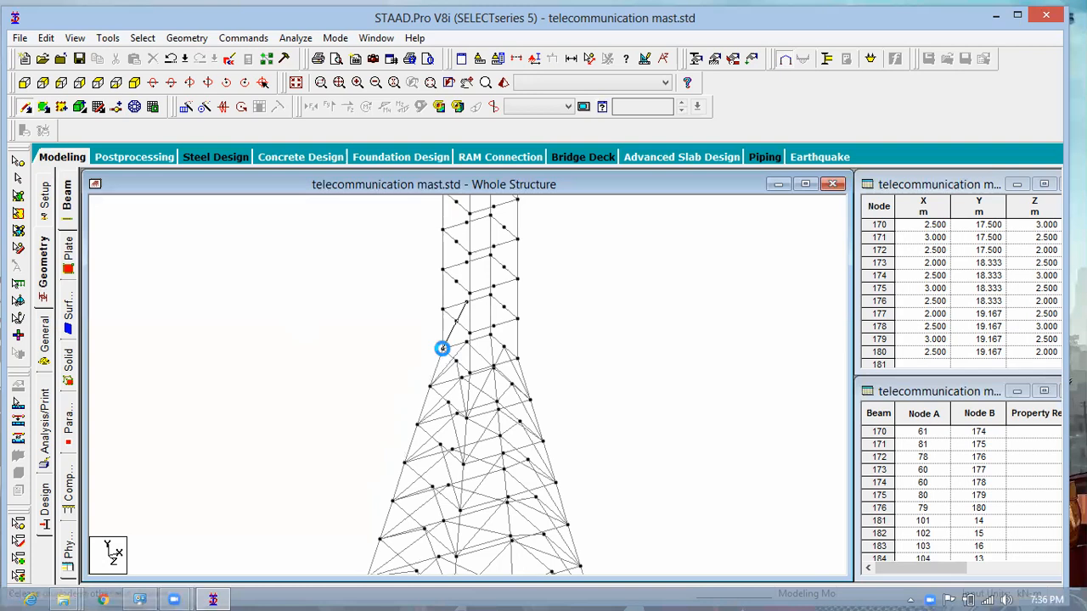
click(466, 303)
click(490, 335)
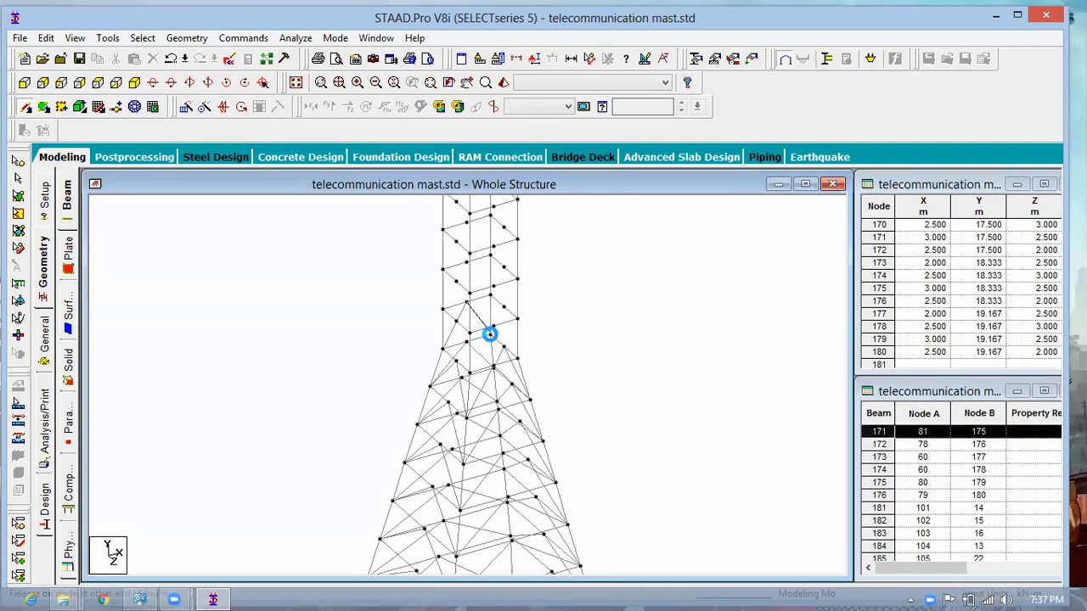
- Draw the two diagonals of the shaft's lowest bay on the +X face, from the mid point node down to both corner legs
click(503, 307)
click(490, 334)
click(491, 334)
click(504, 307)
click(517, 359)
click(448, 331)
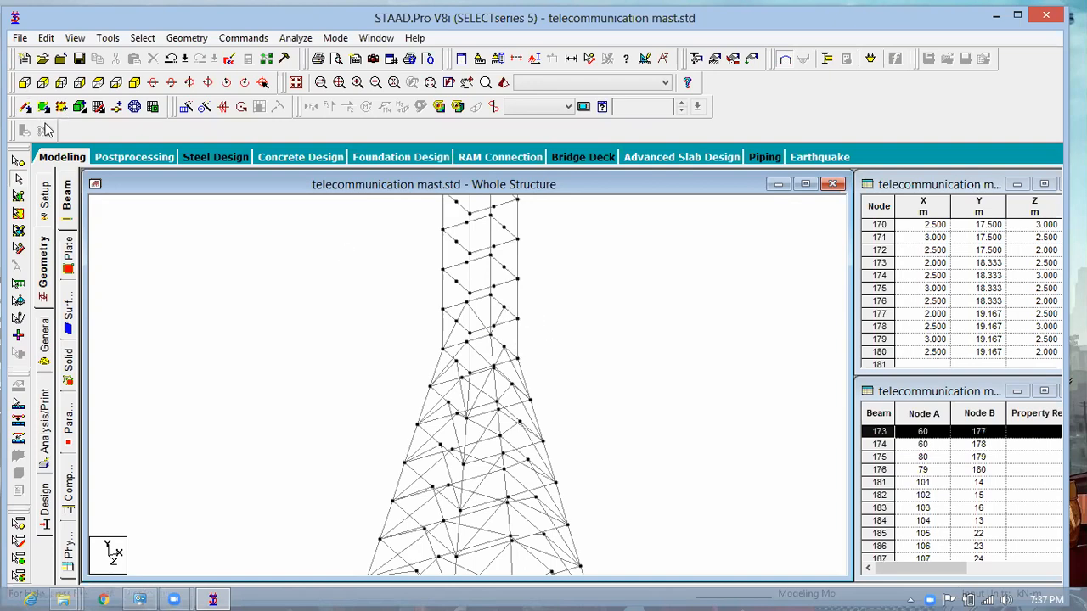
click(505, 307)
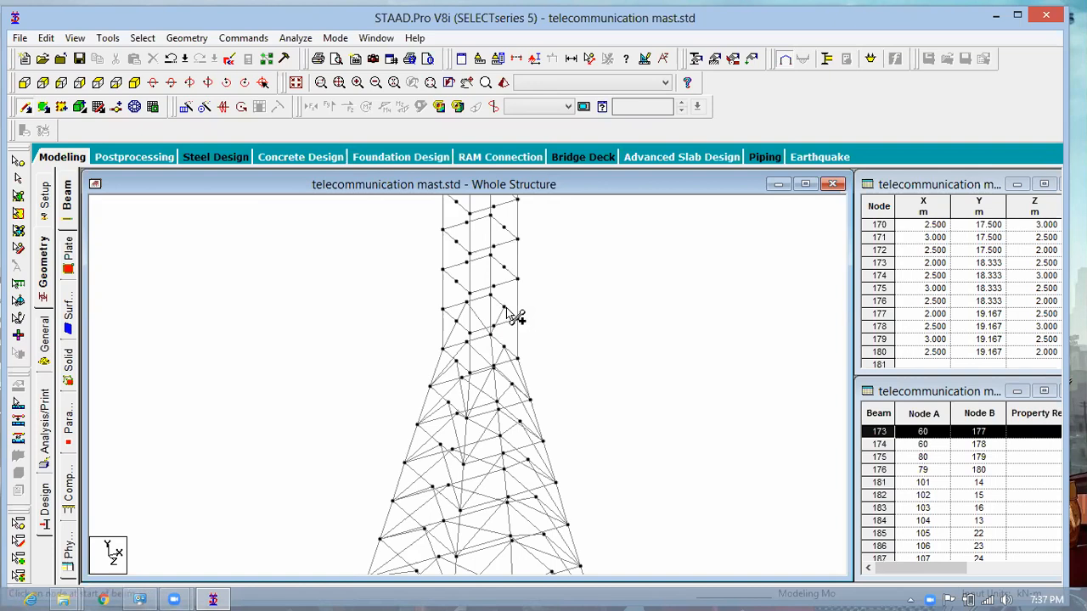
click(518, 360)
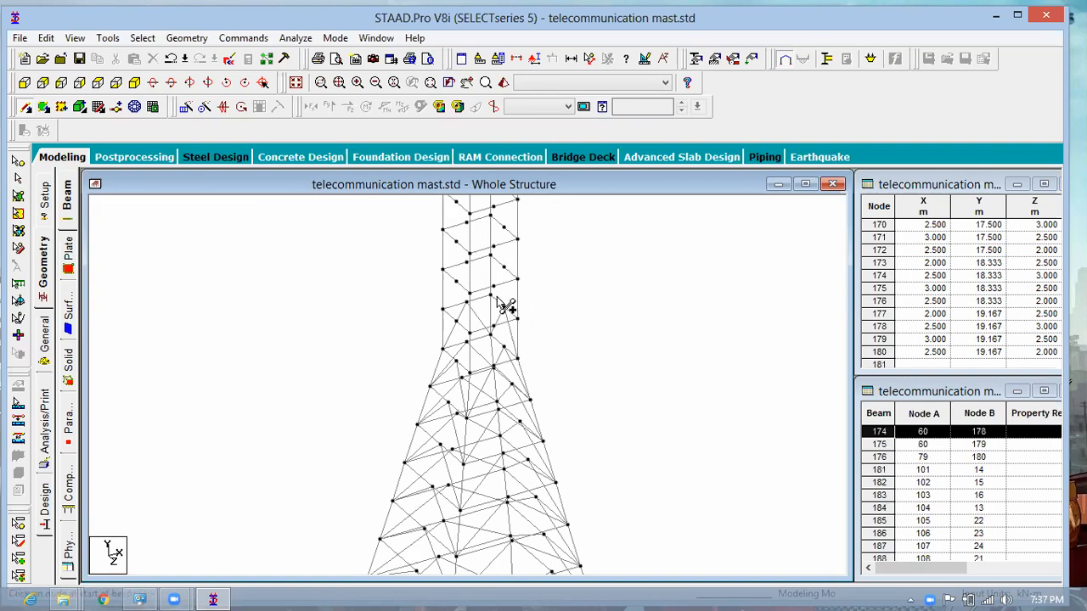
- Brace the shaft's second bay from below on the +X and -Z faces with diagonals from each mid point node to the corners one level down
click(490, 297)
click(504, 268)
click(503, 268)
click(518, 319)
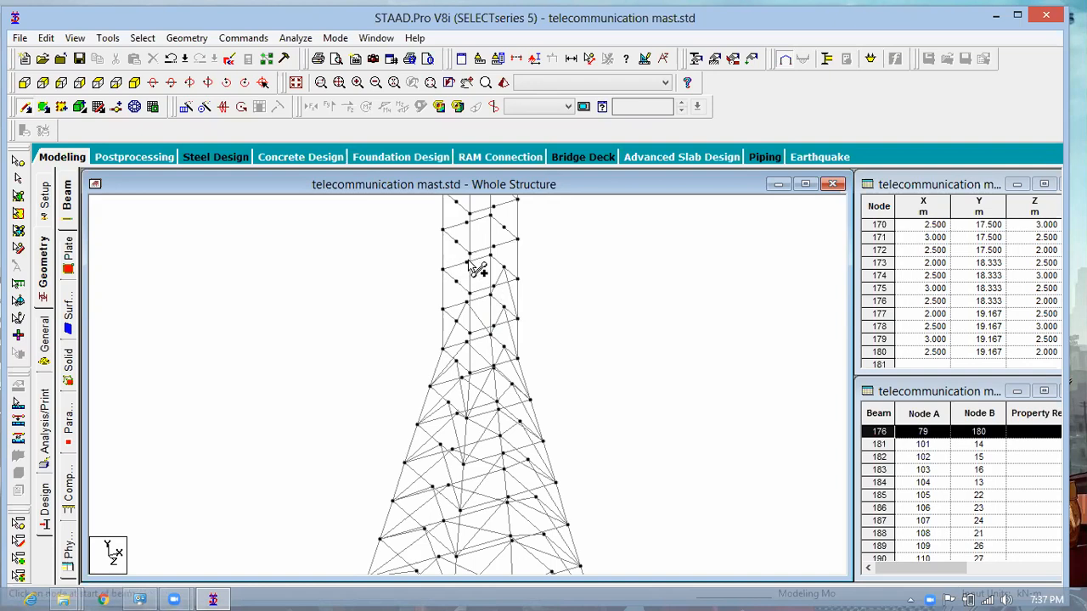
click(443, 309)
click(466, 263)
click(466, 263)
click(490, 295)
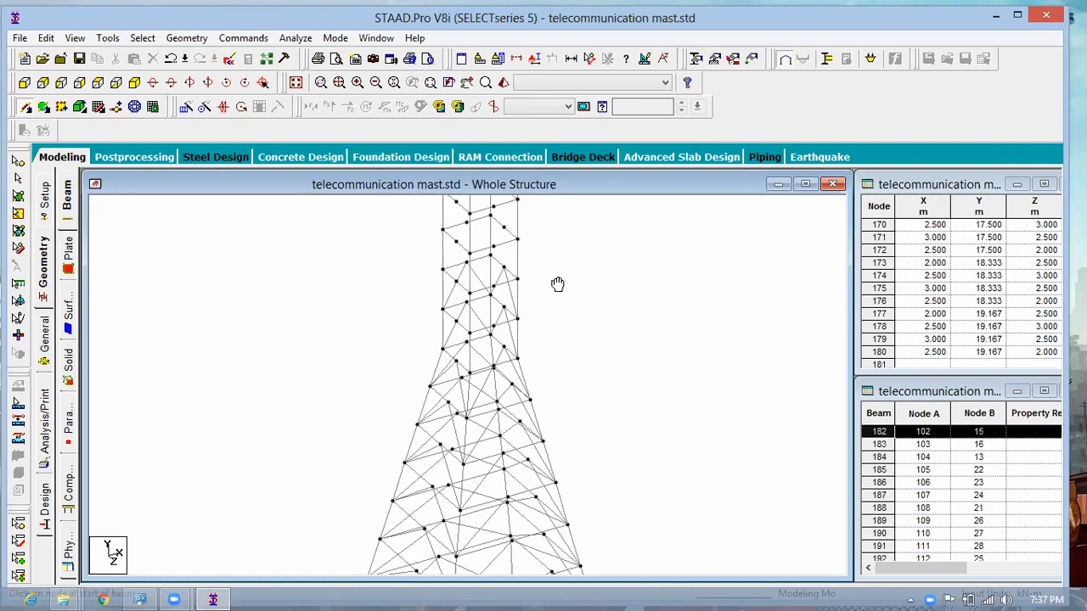
- Brace the shaft's third bay from below on the -Z and +X faces with diagonals between mid point nodes and the lower corner nodes
middle_drag(557, 283, 555, 436)
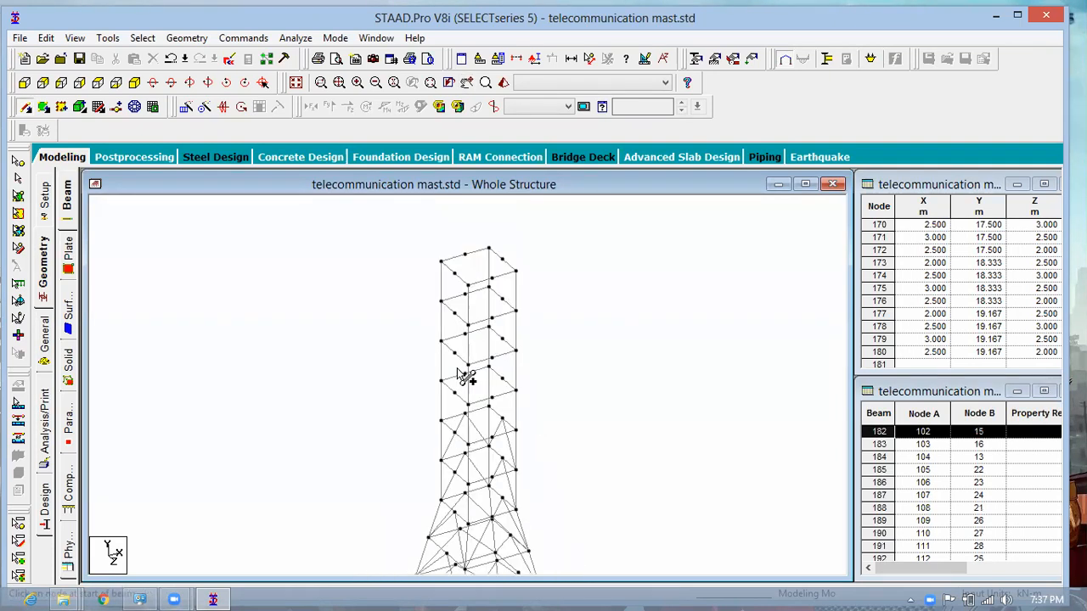
scroll(482, 237, up, 1)
scroll(468, 278, up, 1)
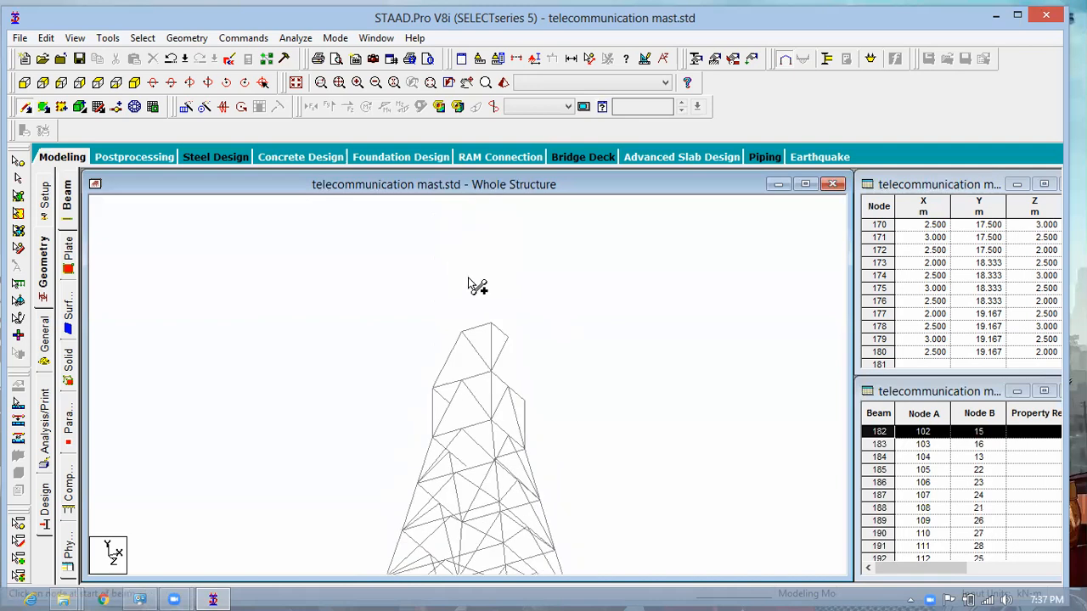
click(431, 334)
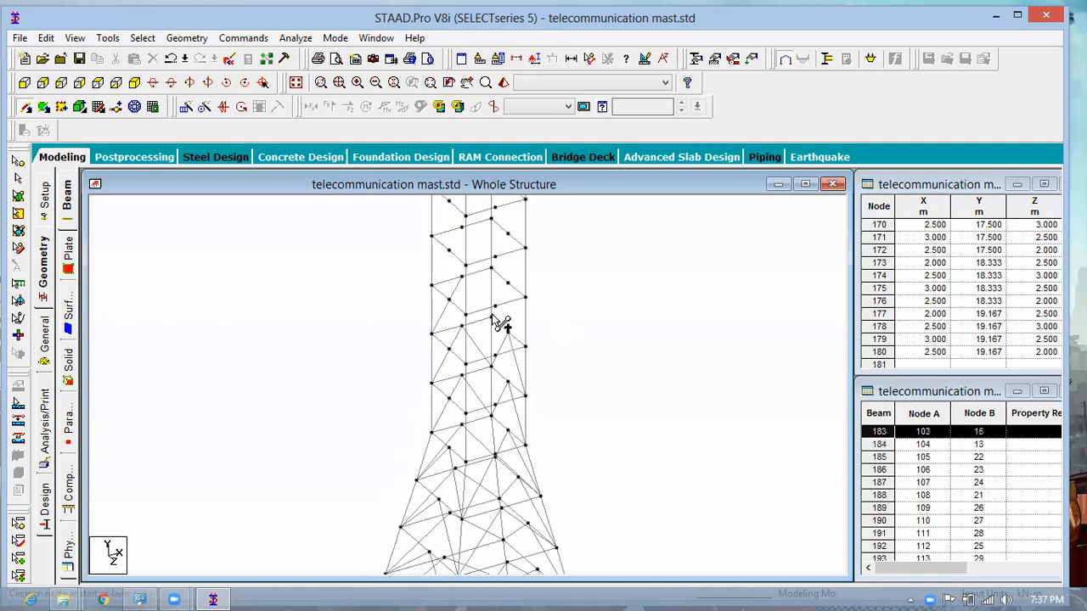
click(491, 315)
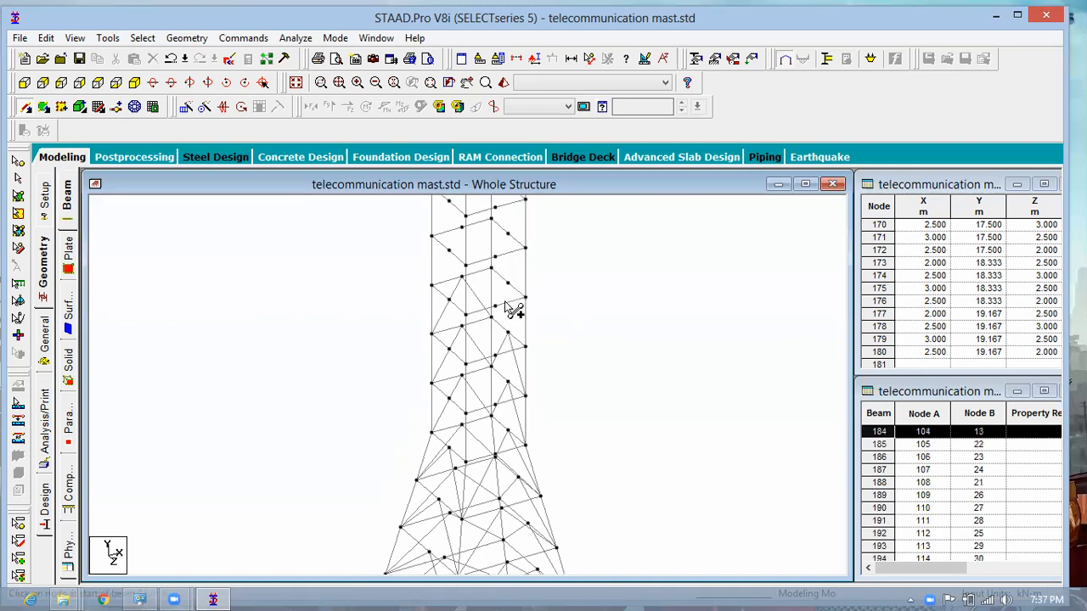
click(517, 294)
click(525, 344)
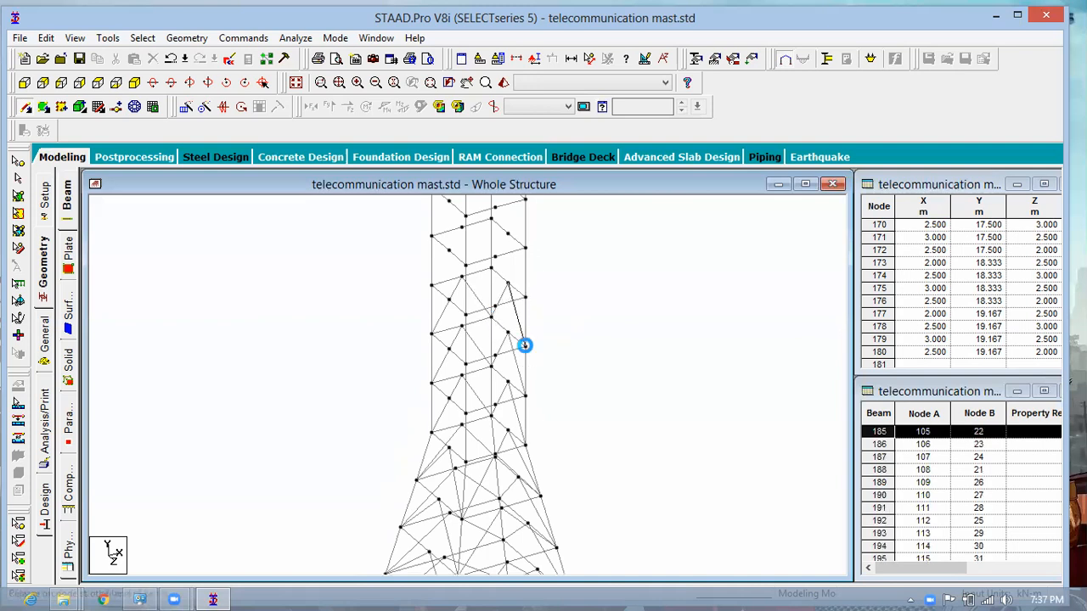
- Draw the diagonal pairs of the shaft's fourth bay from below on the +X and -Z faces
click(508, 235)
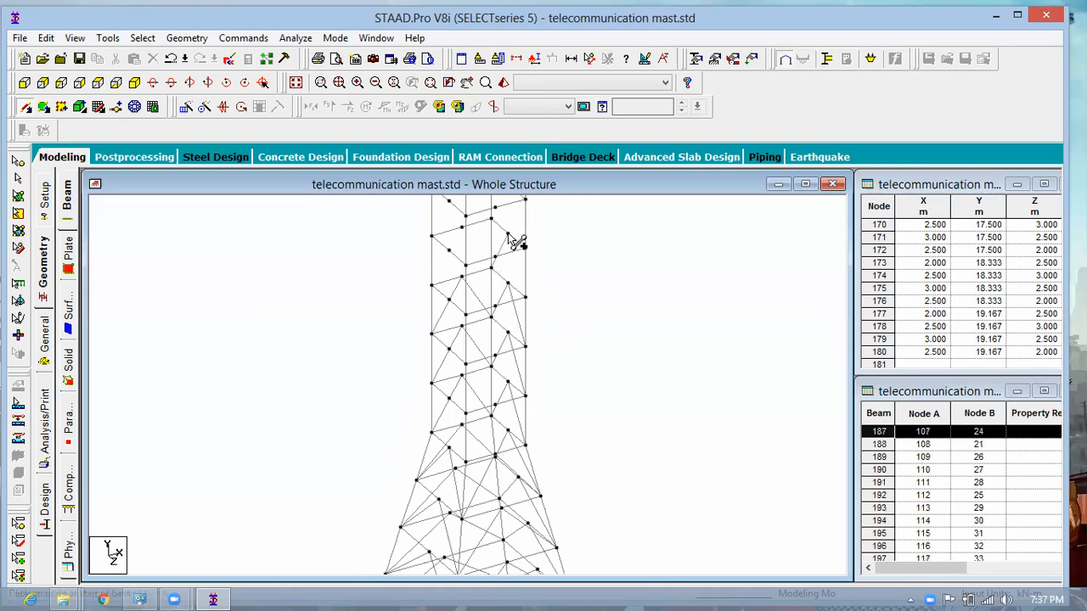
click(464, 228)
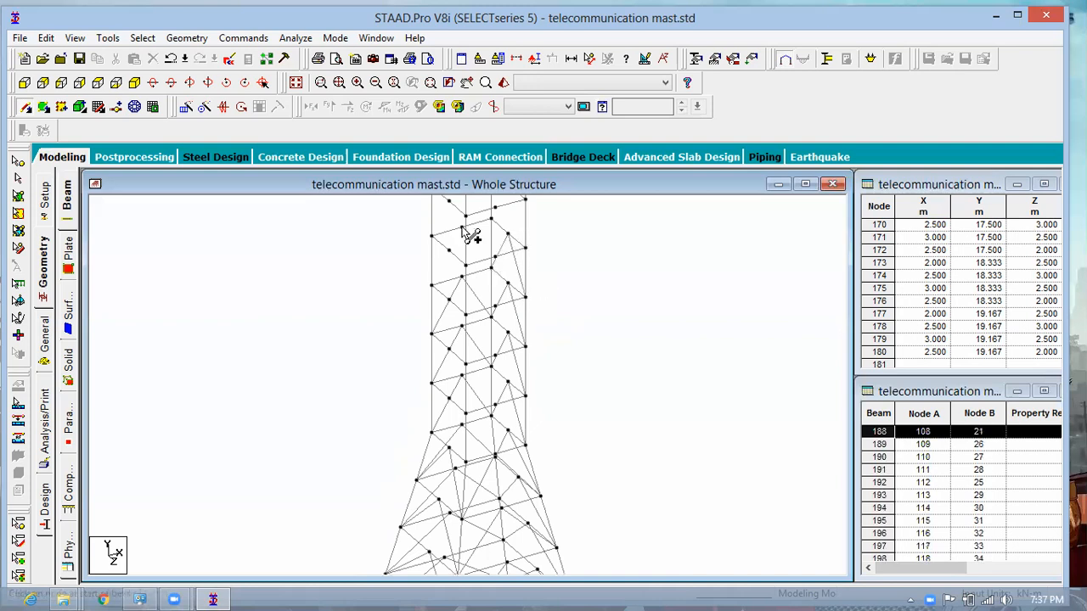
click(465, 234)
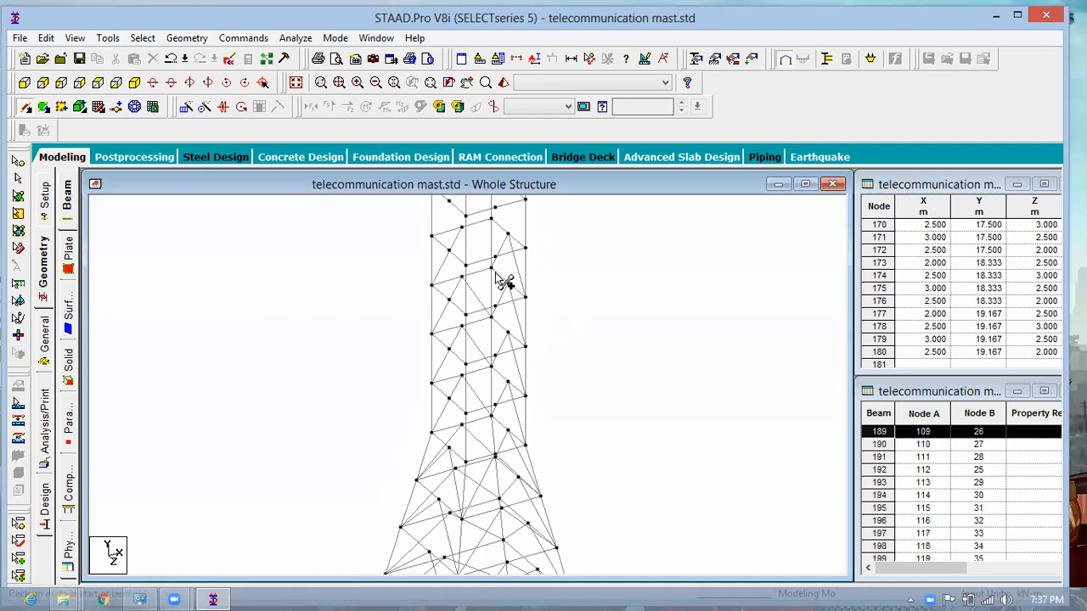
click(497, 275)
- Draw the diagonal pairs of the shaft's fifth bay from below on the -Z and +X faces, joining mid point nodes to the lower corners
middle_drag(611, 379, 618, 447)
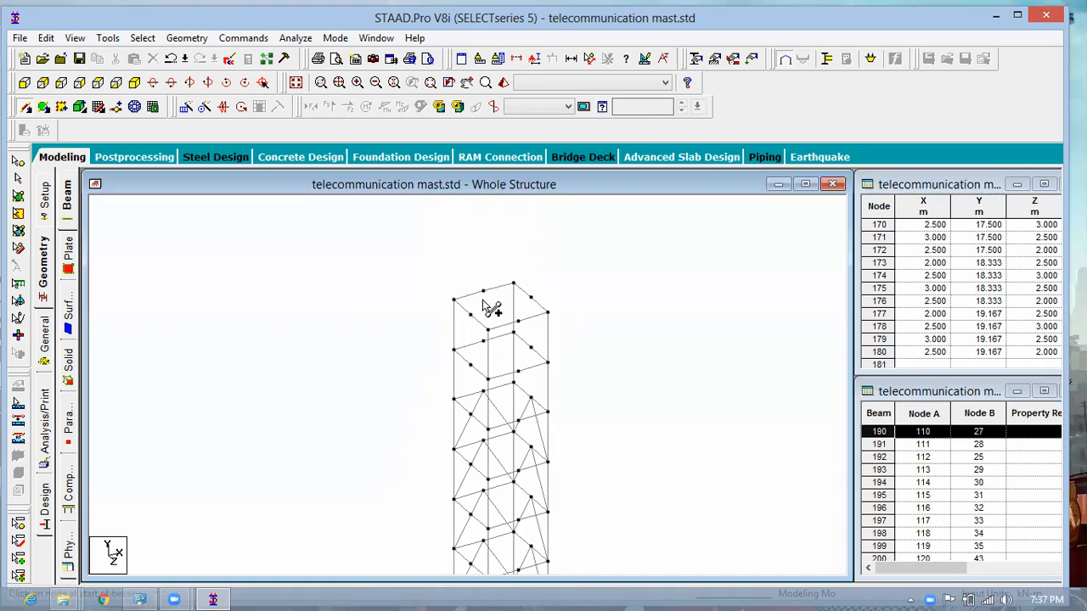
scroll(481, 289, up, 1)
click(449, 353)
click(481, 291)
click(513, 335)
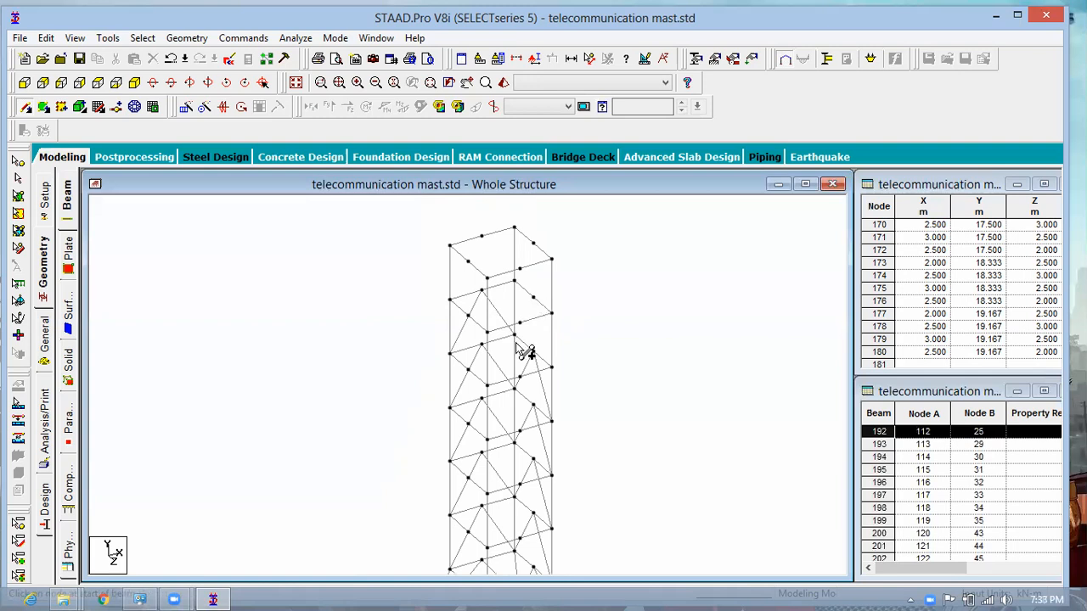
click(533, 297)
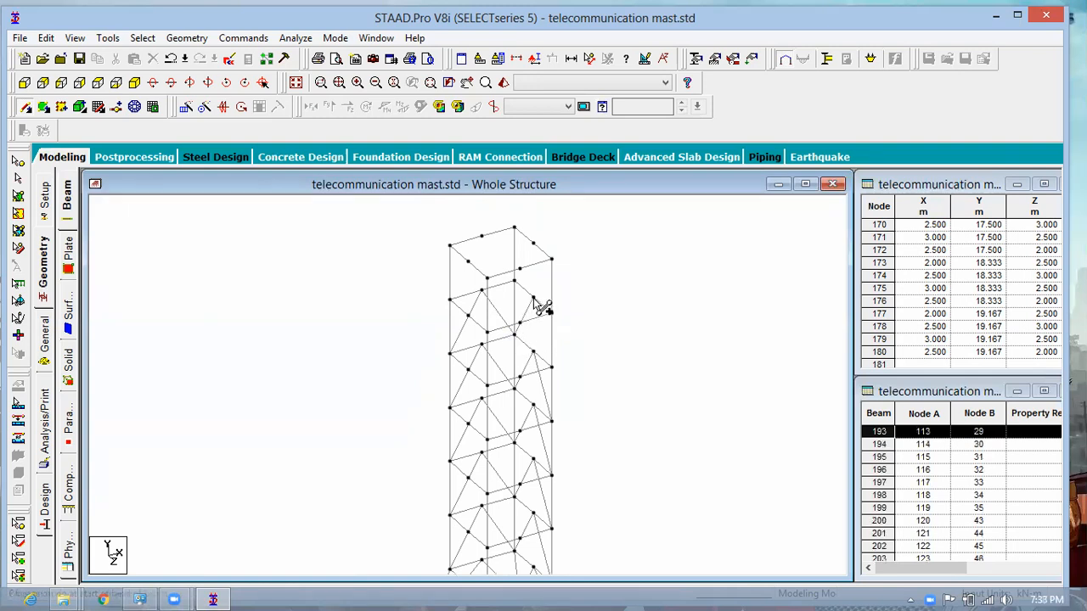
click(551, 367)
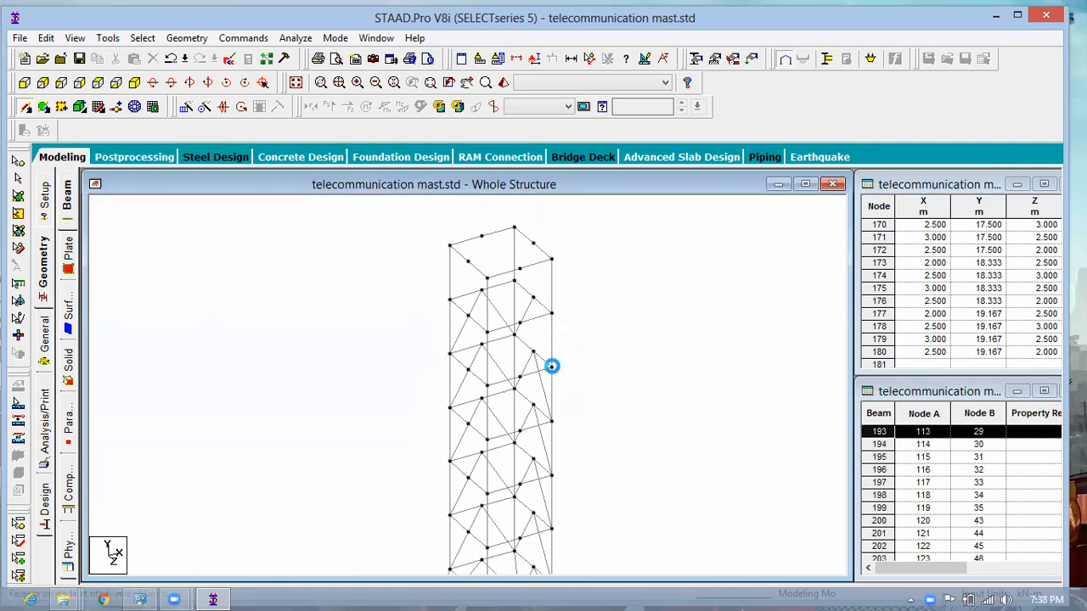
- Brace the shaft's top bay on the +X and -Z faces with diagonals from the top mid point nodes to the corner nodes one level down
click(533, 244)
click(514, 281)
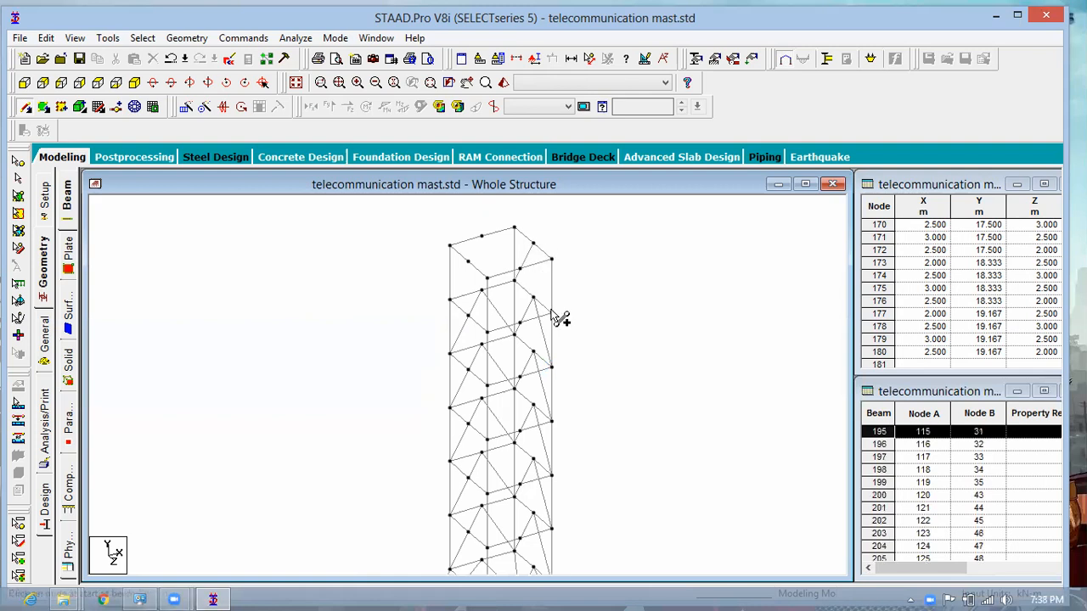
click(482, 237)
click(451, 299)
click(482, 237)
click(514, 281)
drag(513, 281, 513, 281)
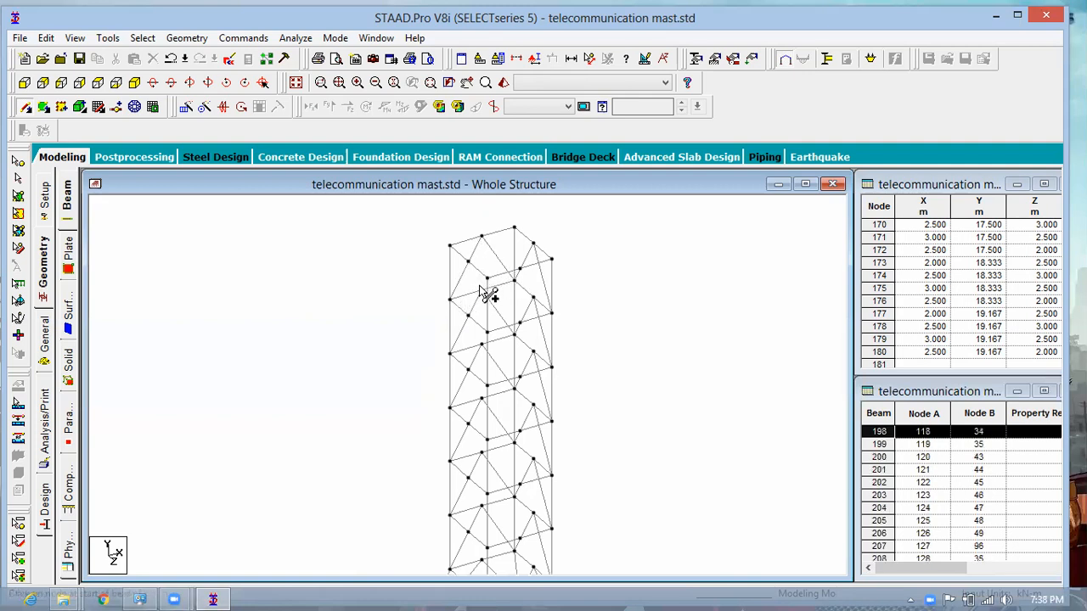
- Draw the top bay's two diagonals on the -X face and the +Z face's diagonal down to the leg shared by both faces
scroll(478, 285, up, 1)
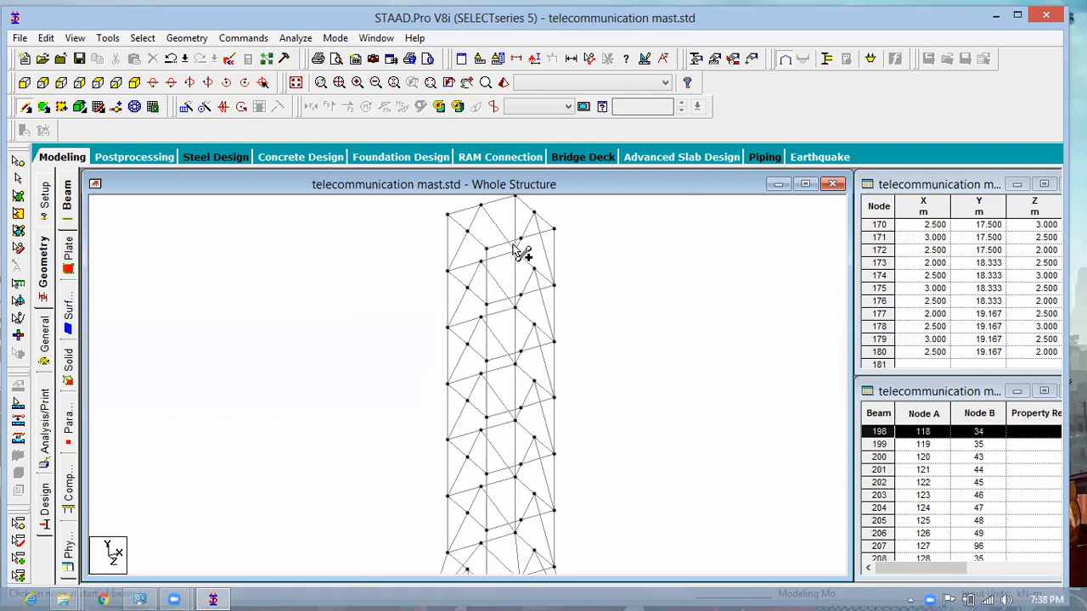
scroll(465, 219, up, 1)
click(465, 217)
click(447, 255)
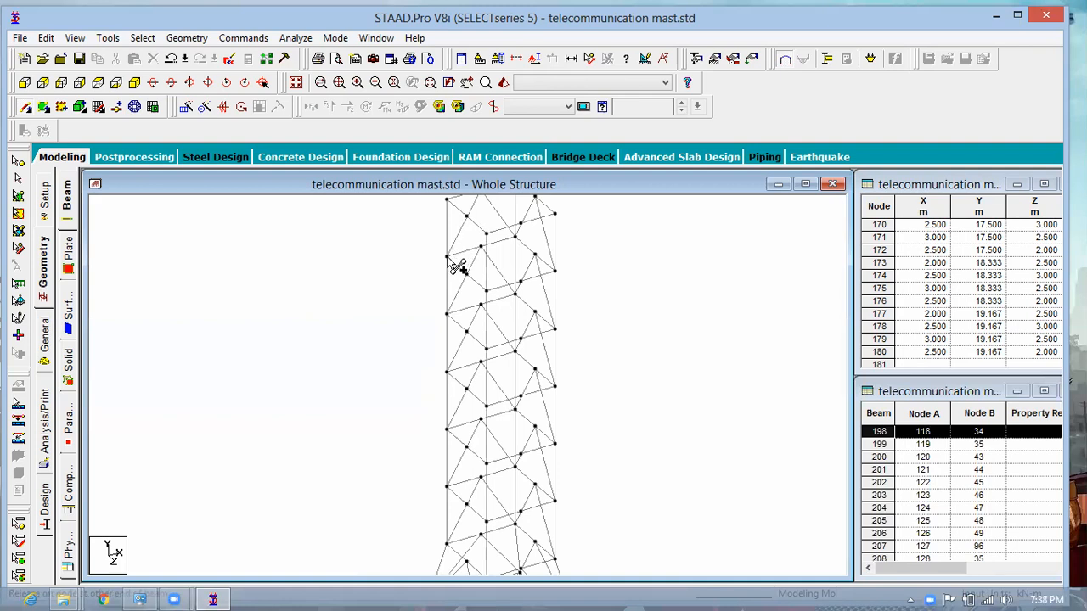
key(ctrl+z)
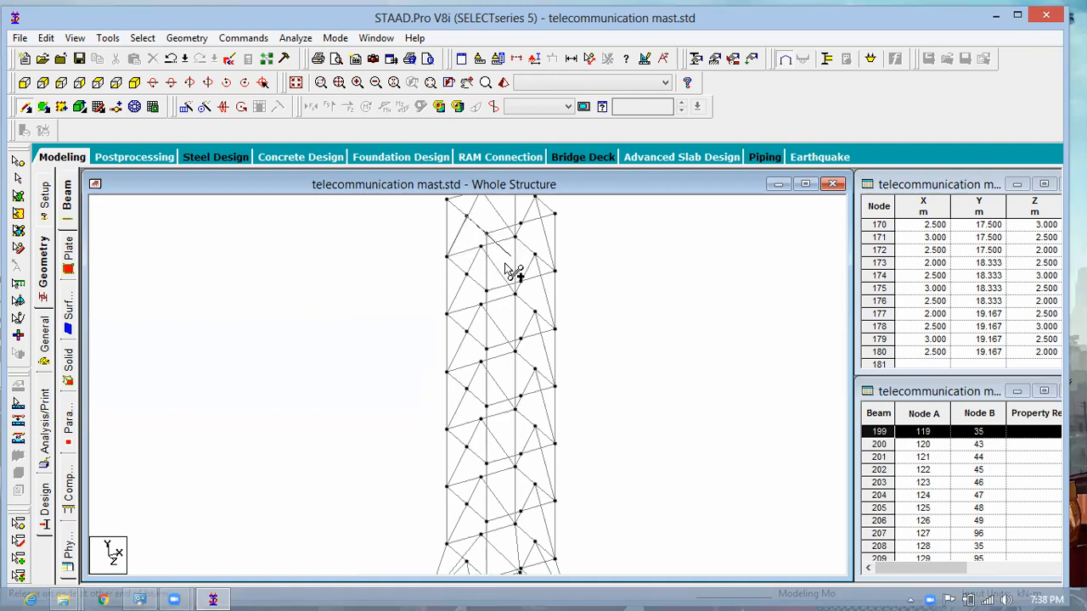
click(486, 295)
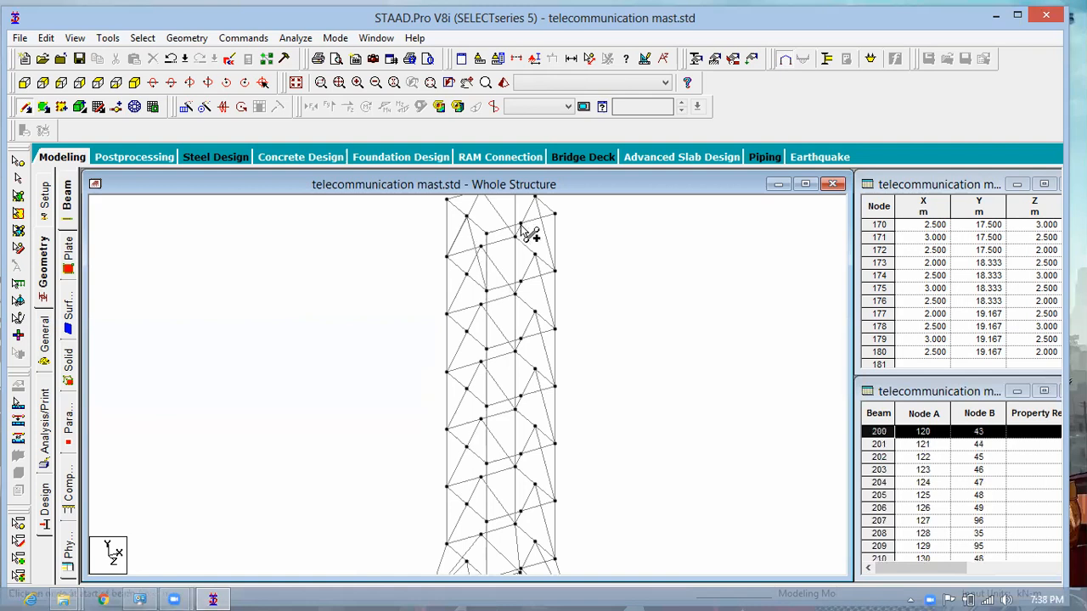
click(521, 225)
click(486, 293)
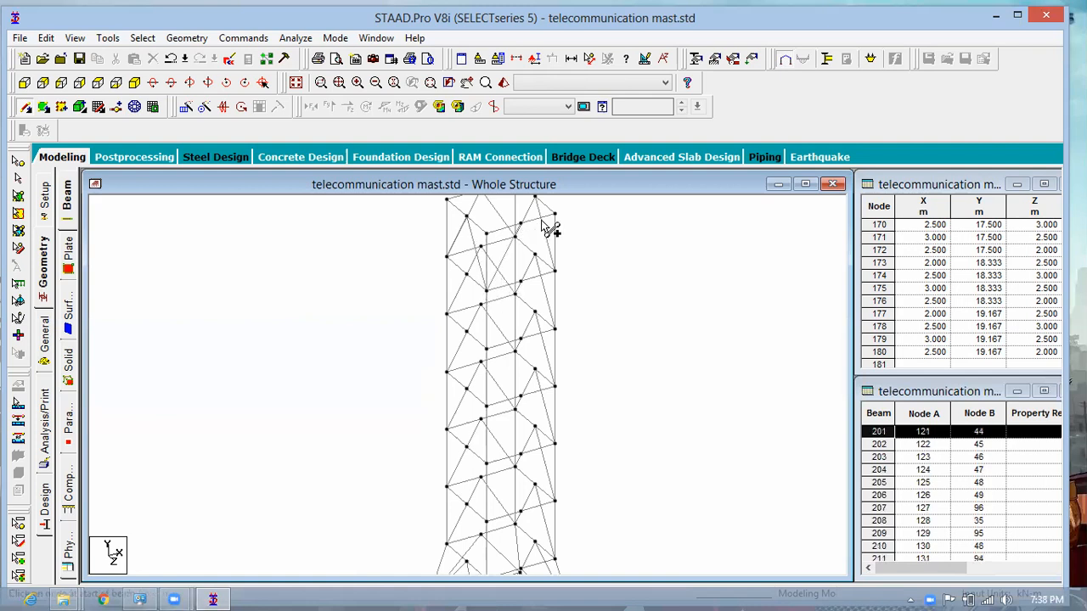
- Draw the +Z face's remaining top bay diagonal from the top mid point node down to the leg shared with the +X face
click(555, 270)
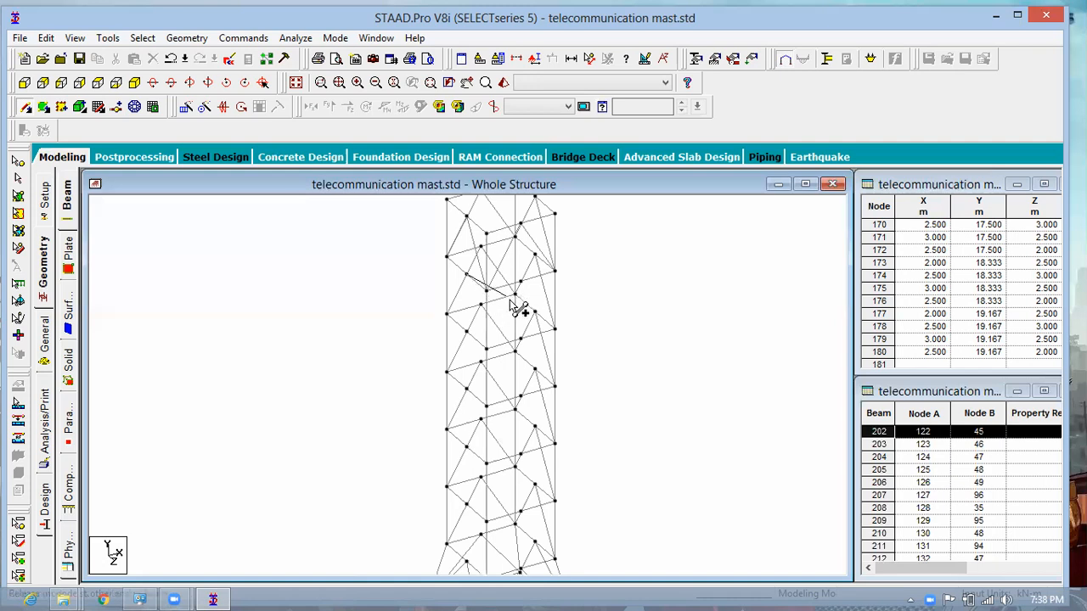
click(514, 296)
key(Escape)
middle_drag(622, 270, 622, 274)
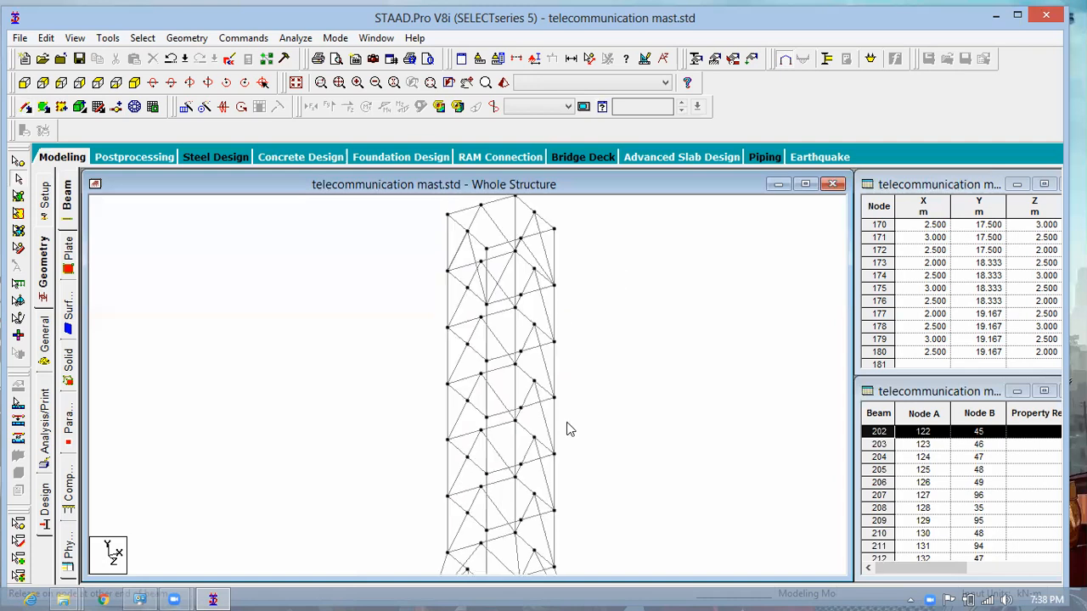
- Open a 3D rendering of the whole mast and rotate it to inspect the bracing from another side
right_click(690, 573)
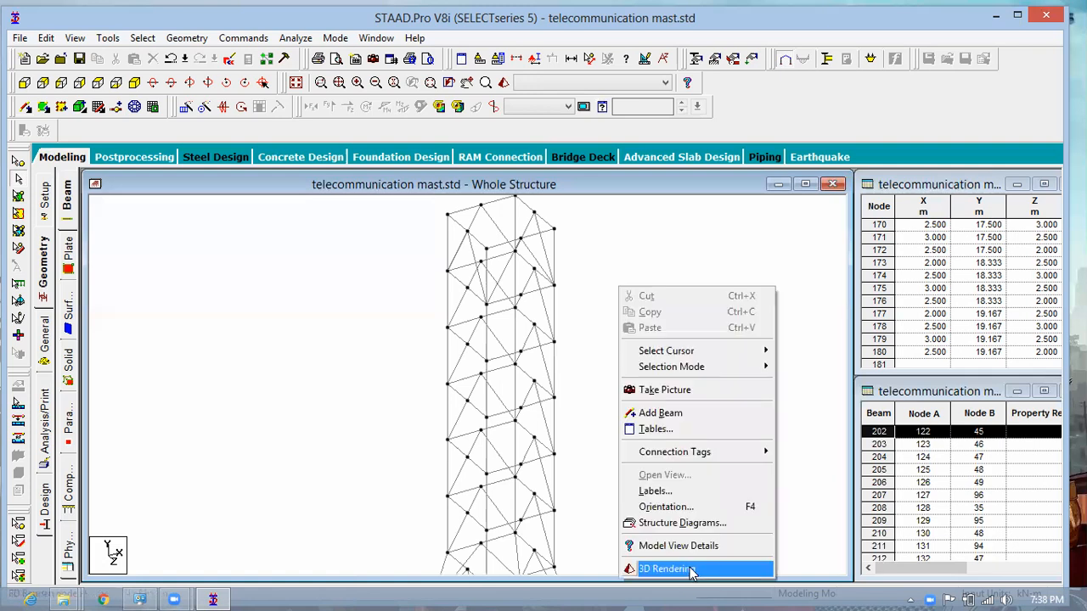
click(686, 569)
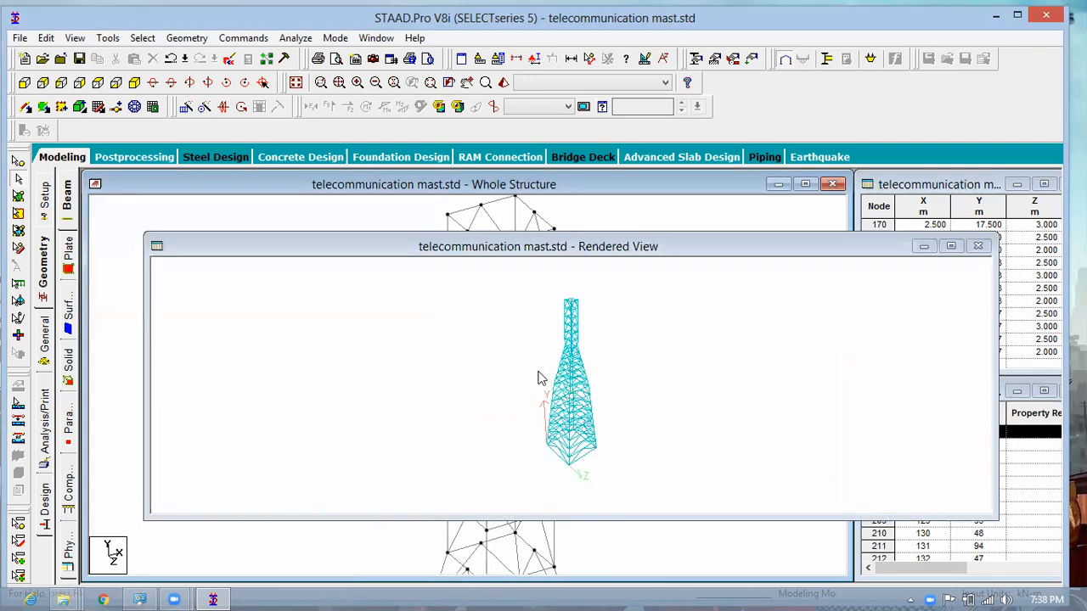
right_click(608, 394)
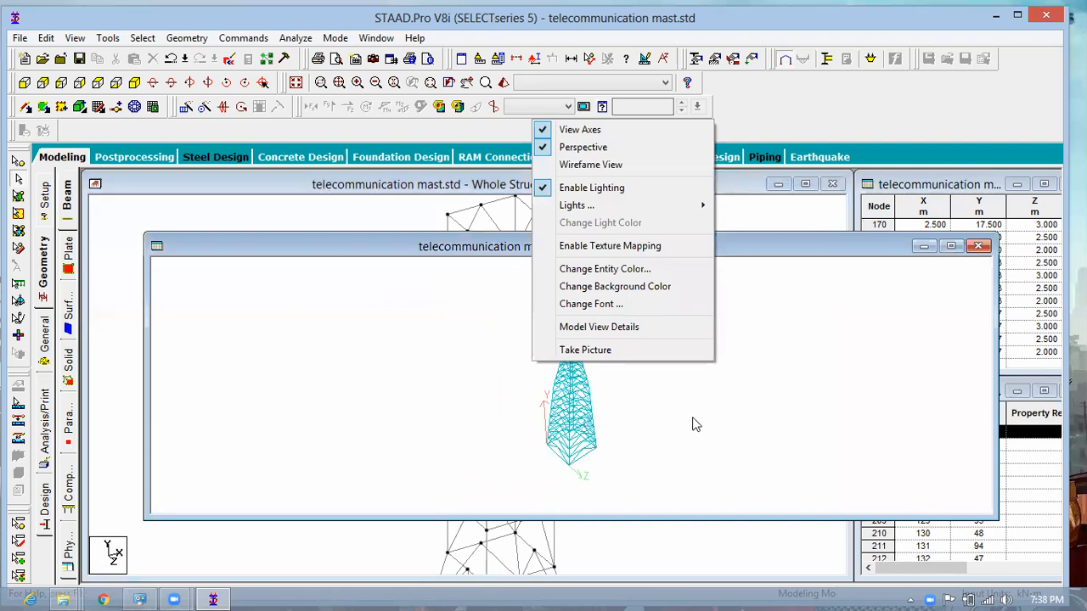
drag(771, 389, 386, 406)
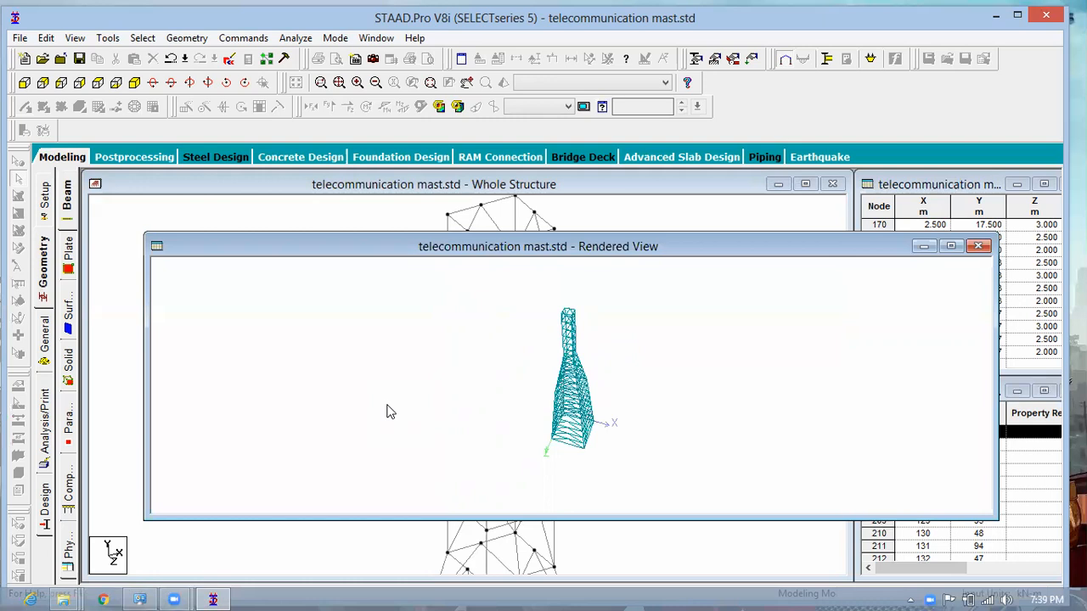
- Orbit the rendered mast to examine its bracing from several sides
drag(386, 414, 429, 388)
mouse_move(577, 312)
mouse_down()
mouse_move(588, 297)
mouse_move(567, 297)
mouse_up()
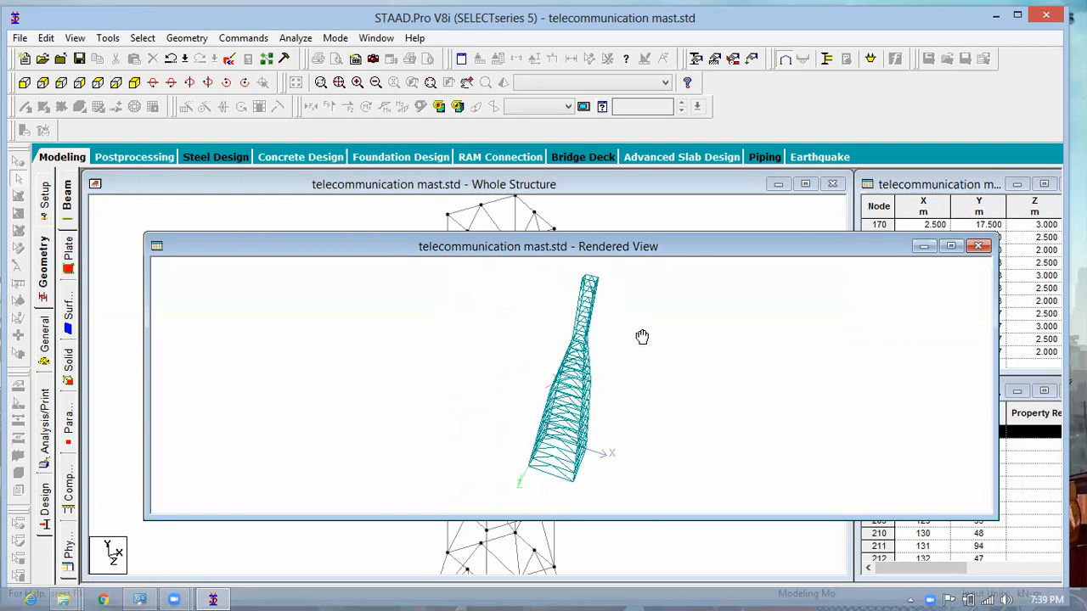
drag(650, 359, 691, 352)
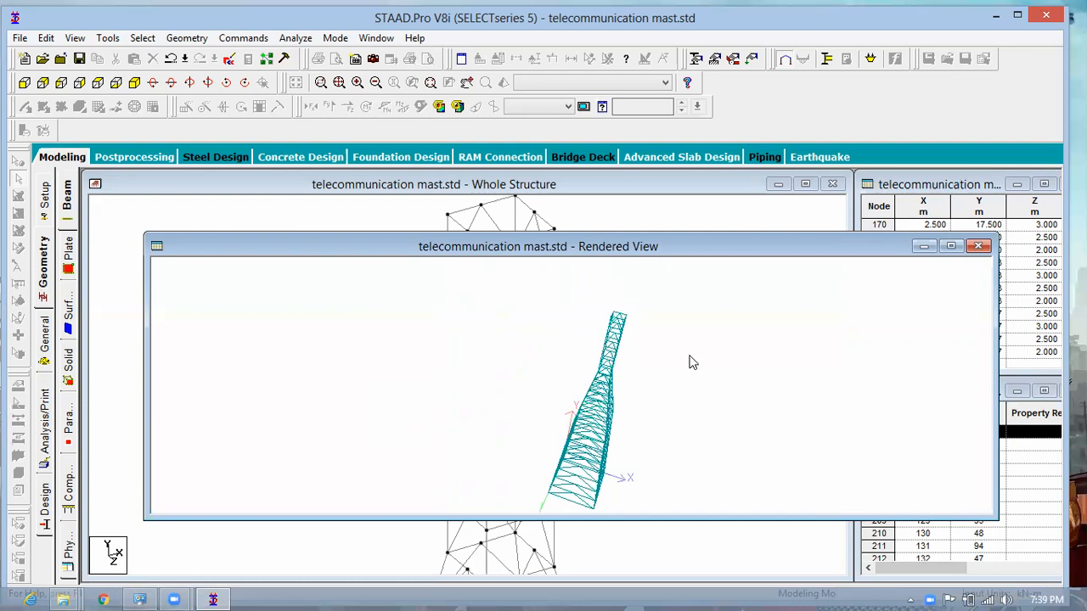
drag(640, 301, 645, 300)
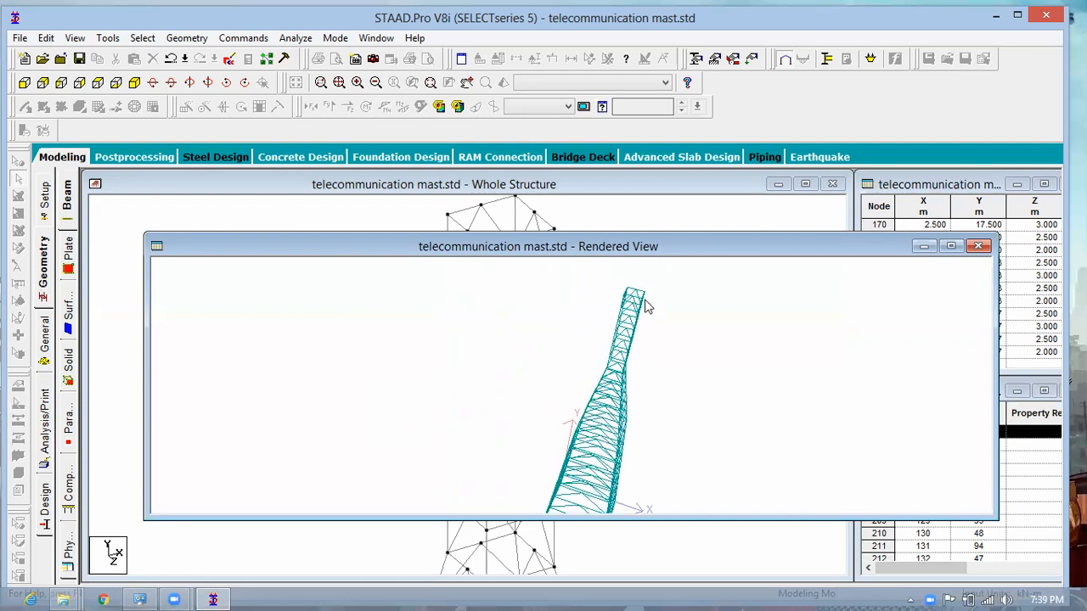
mouse_move(700, 414)
mouse_down()
mouse_move(711, 417)
mouse_move(707, 399)
mouse_up()
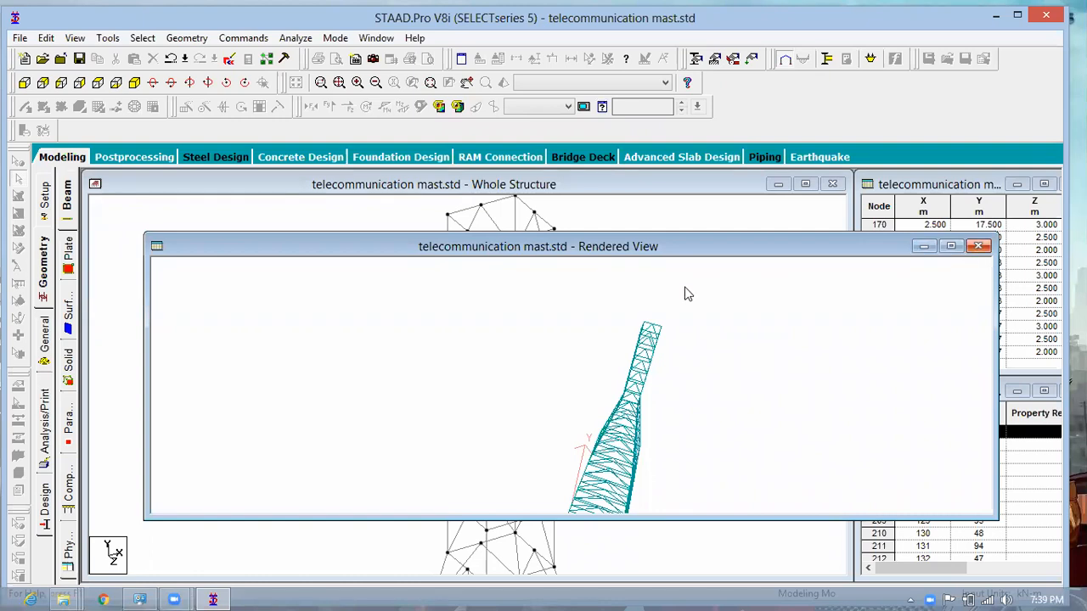
- In the Whole Structure view, add two inverted-V diagonal beams to the front face of the narrow upper section's fifth-lowest bay
click(495, 221)
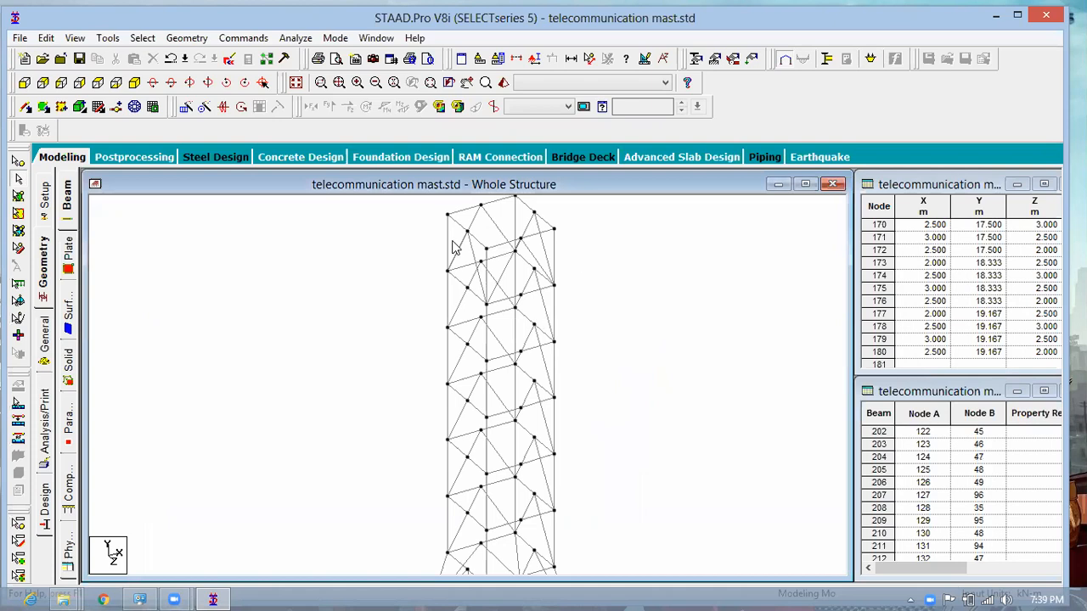
scroll(526, 246, up, 1)
scroll(567, 311, up, 1)
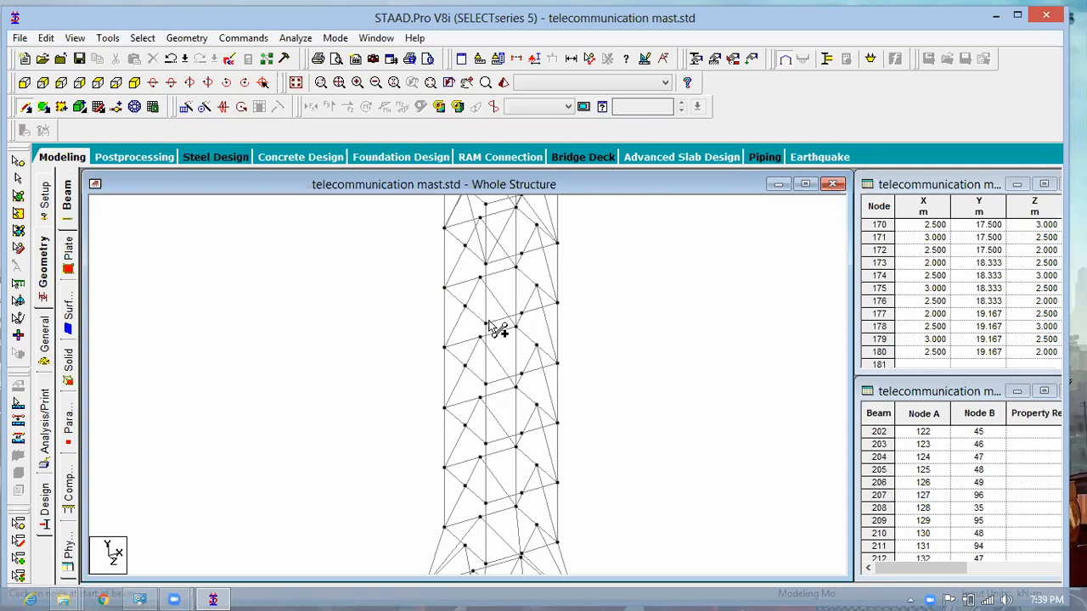
click(524, 255)
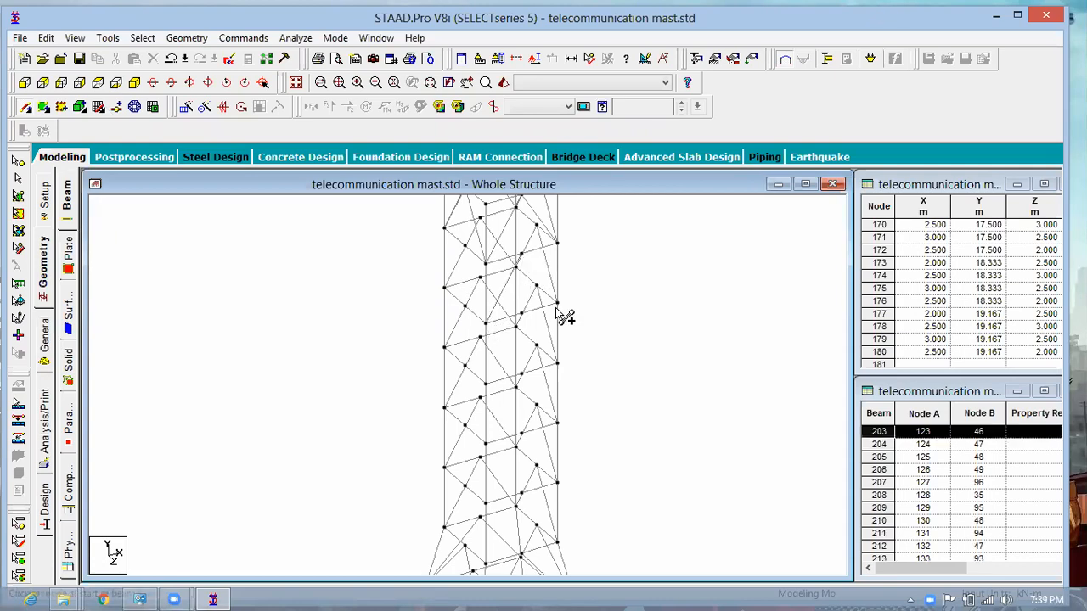
click(475, 254)
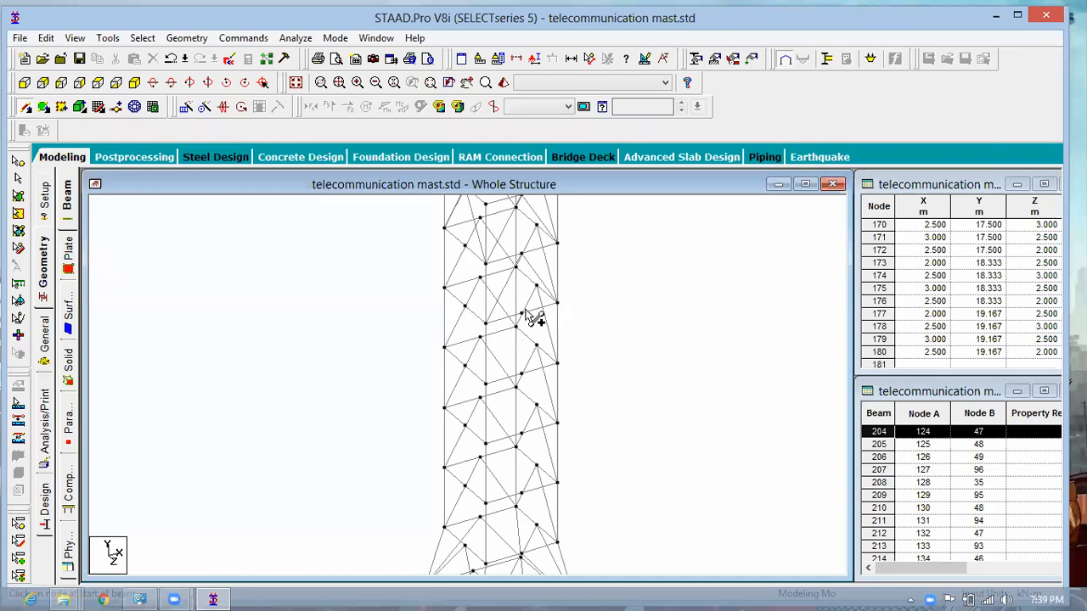
- Add beams from the front face's mid-side node to both lower corner nodes in the narrow section's fourth-lowest bay
scroll(516, 327, up, 1)
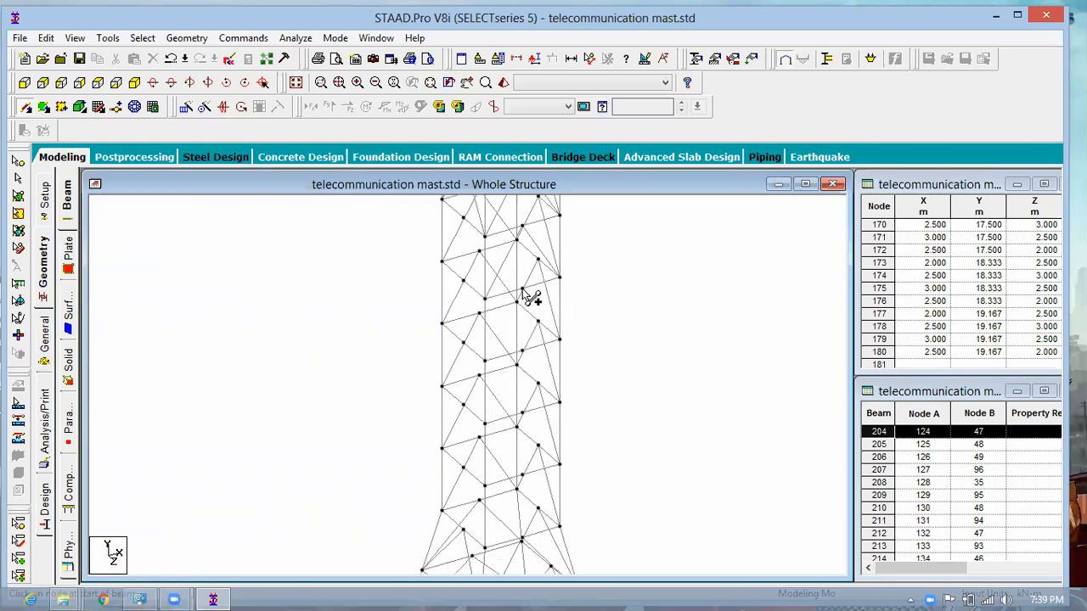
click(521, 290)
click(491, 358)
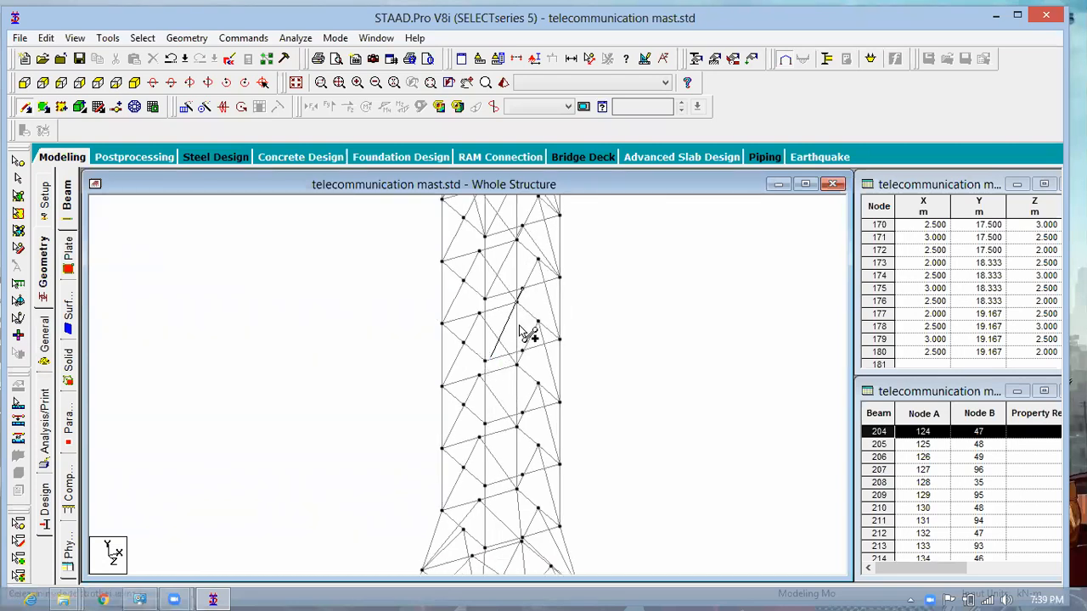
click(522, 289)
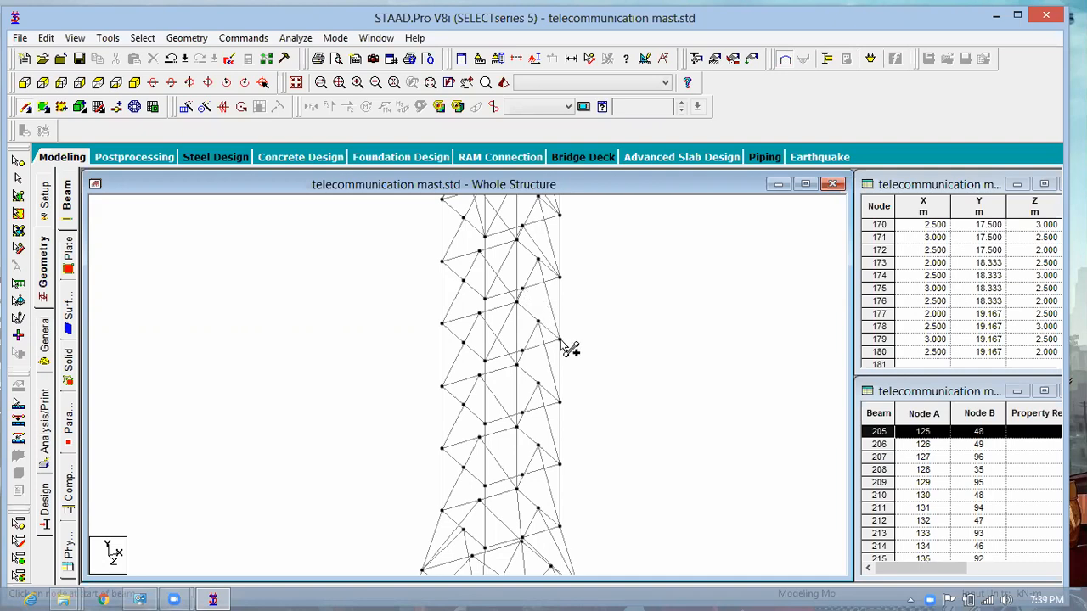
click(560, 340)
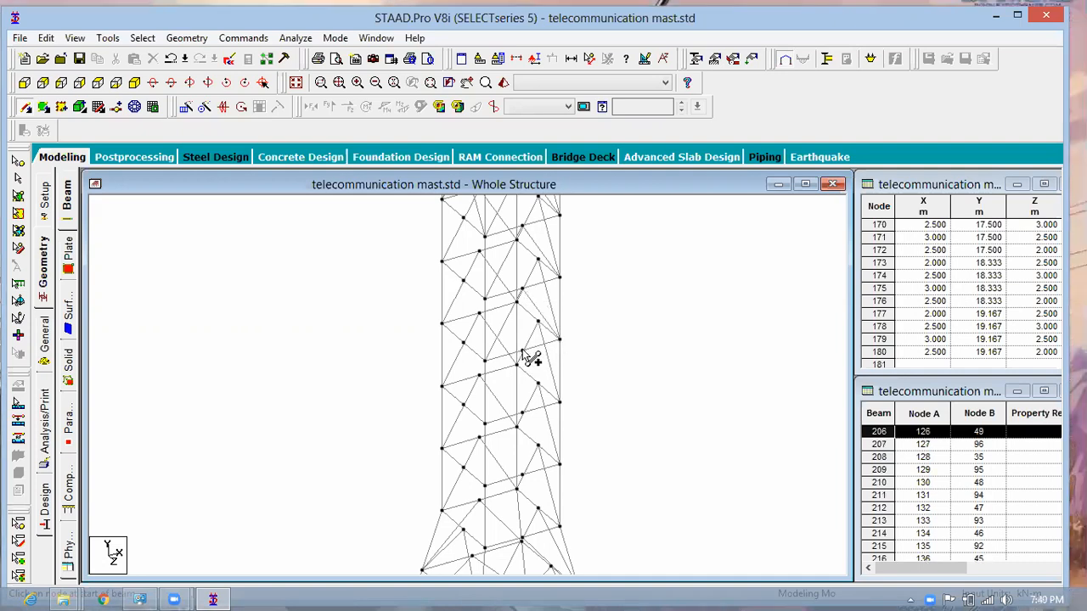
- Brace the front face of the narrow section's third-lowest bay with two diagonals from its upper mid-side node to the lower corners
click(485, 423)
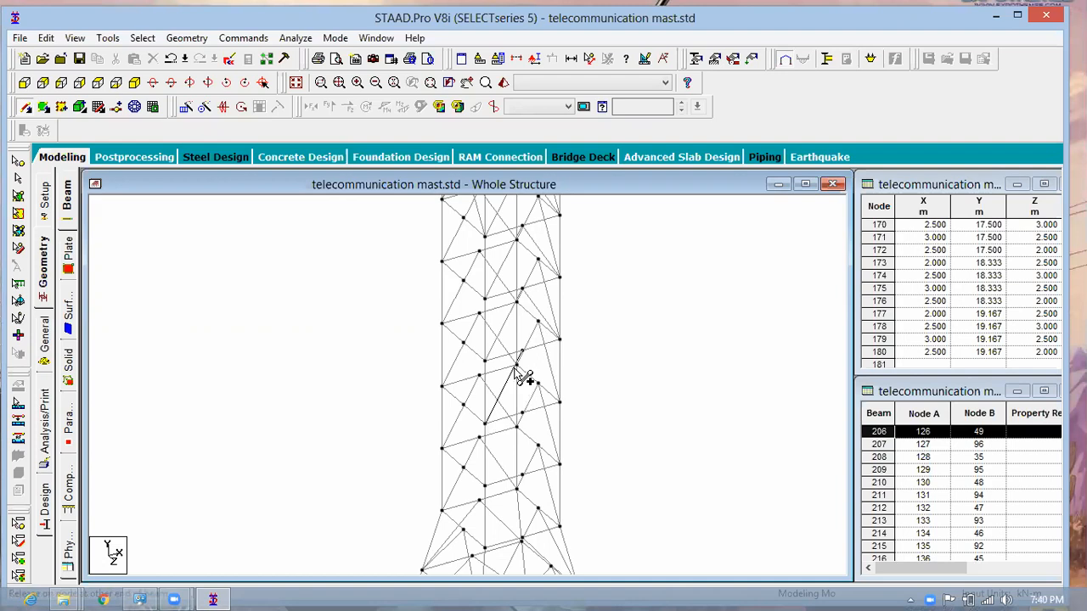
click(516, 365)
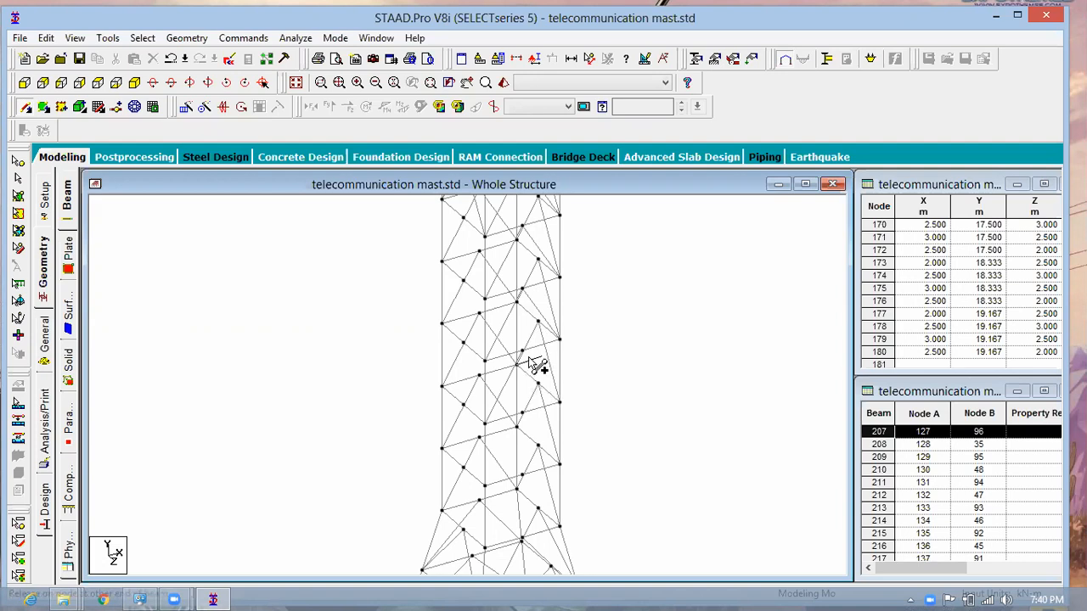
scroll(553, 327, up, 1)
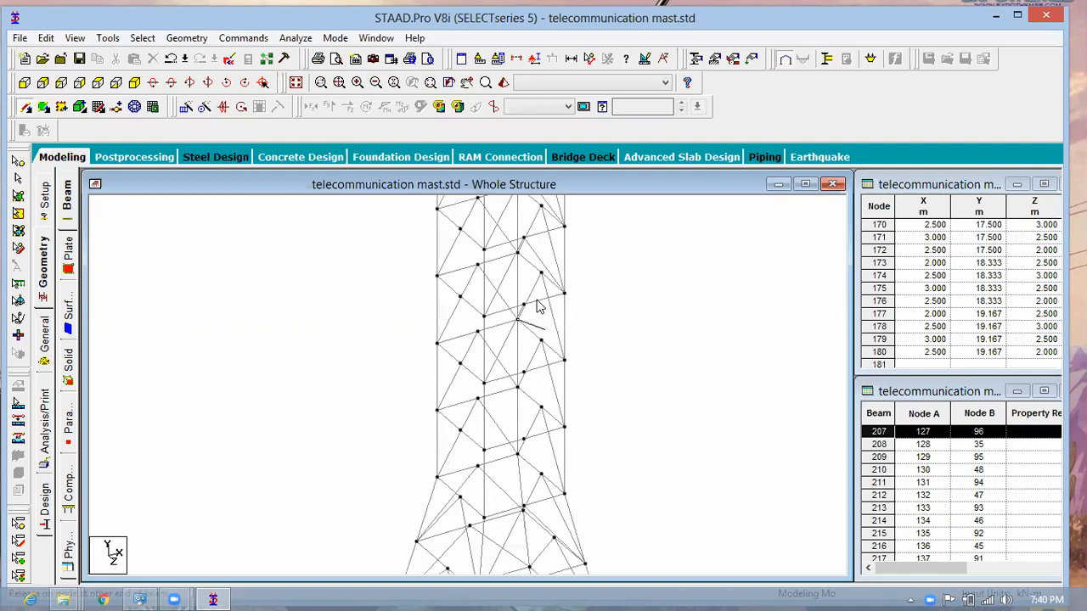
key(Escape)
scroll(529, 301, up, 1)
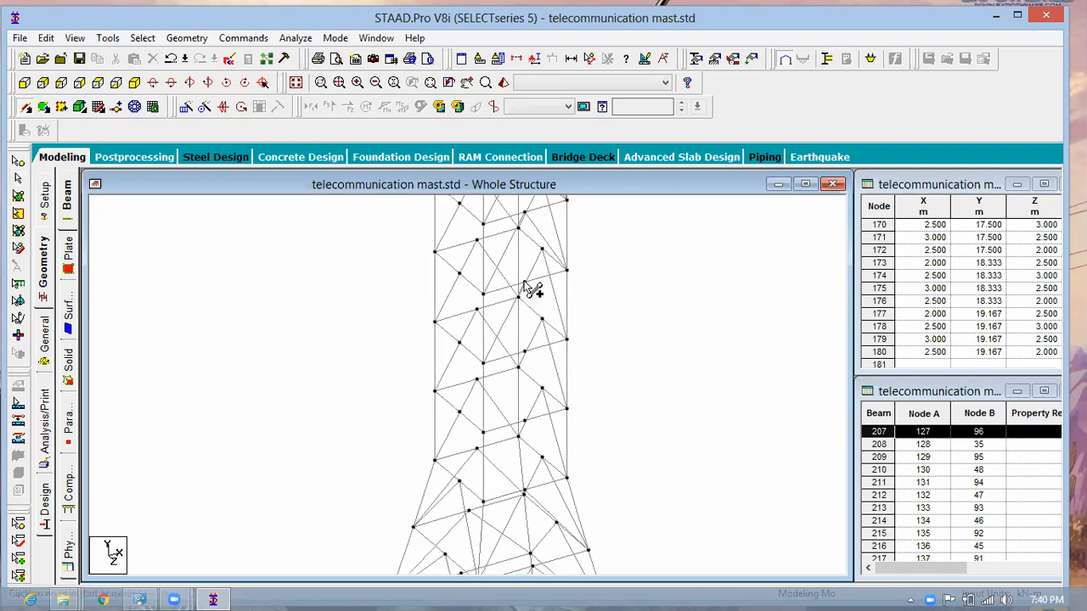
click(523, 284)
click(566, 341)
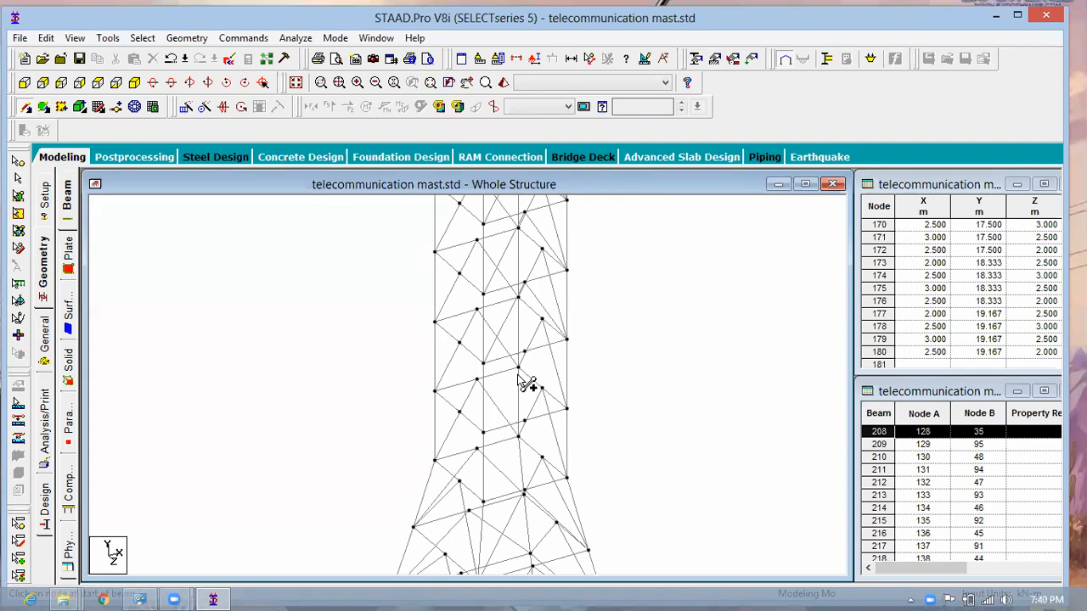
- Add the two inverted-V diagonals on the front face of the narrow section's second-lowest bay
click(483, 432)
click(525, 352)
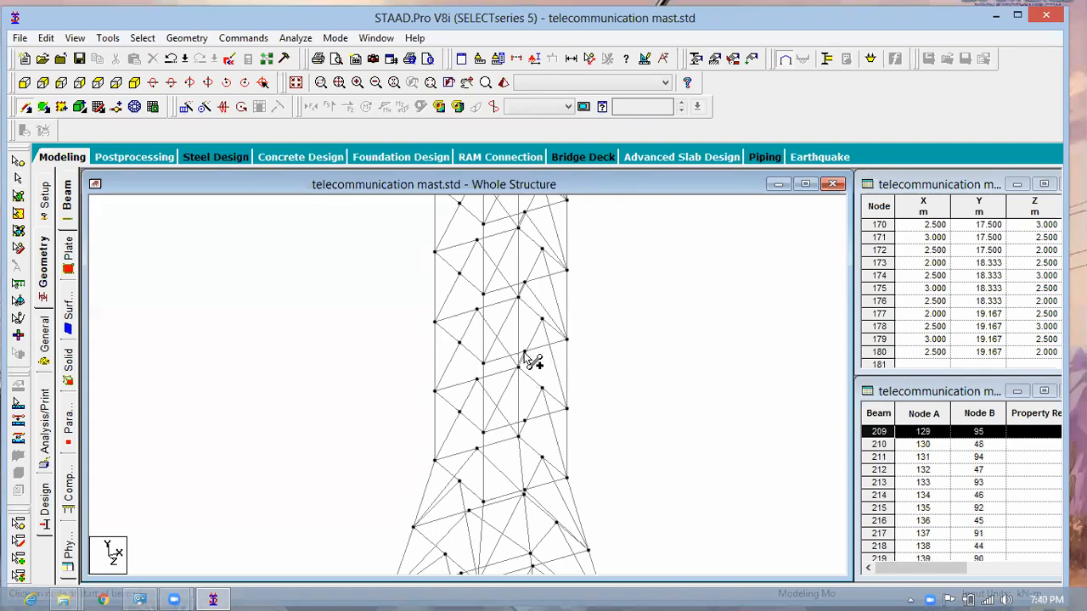
click(566, 409)
- Examine the bays of the narrow upper section for missing diagonal beams
scroll(509, 357, up, 1)
scroll(473, 383, down, 1)
scroll(461, 427, up, 1)
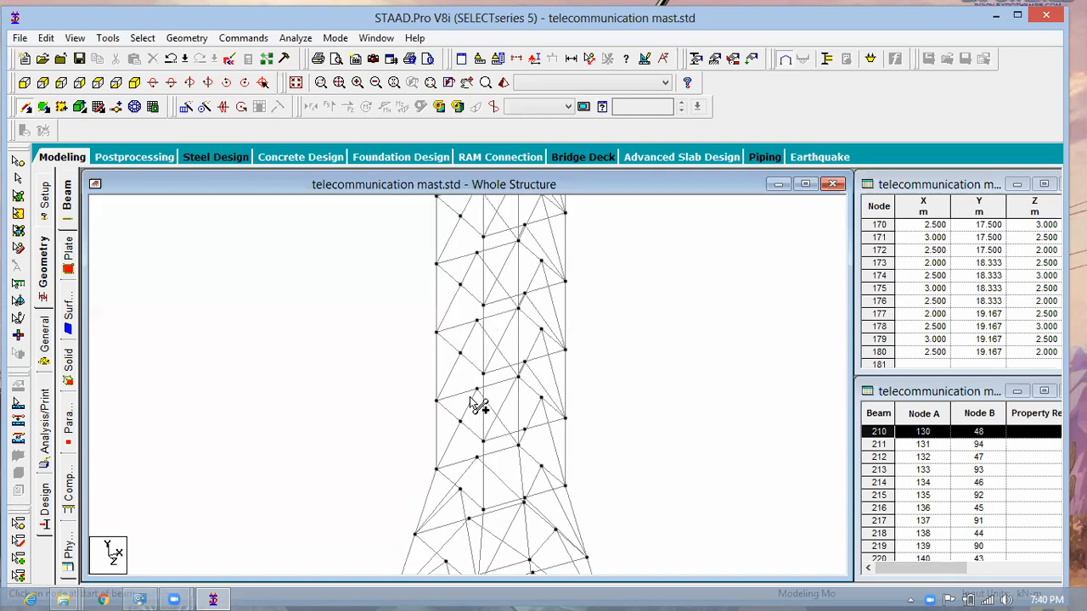
scroll(481, 439, down, 1)
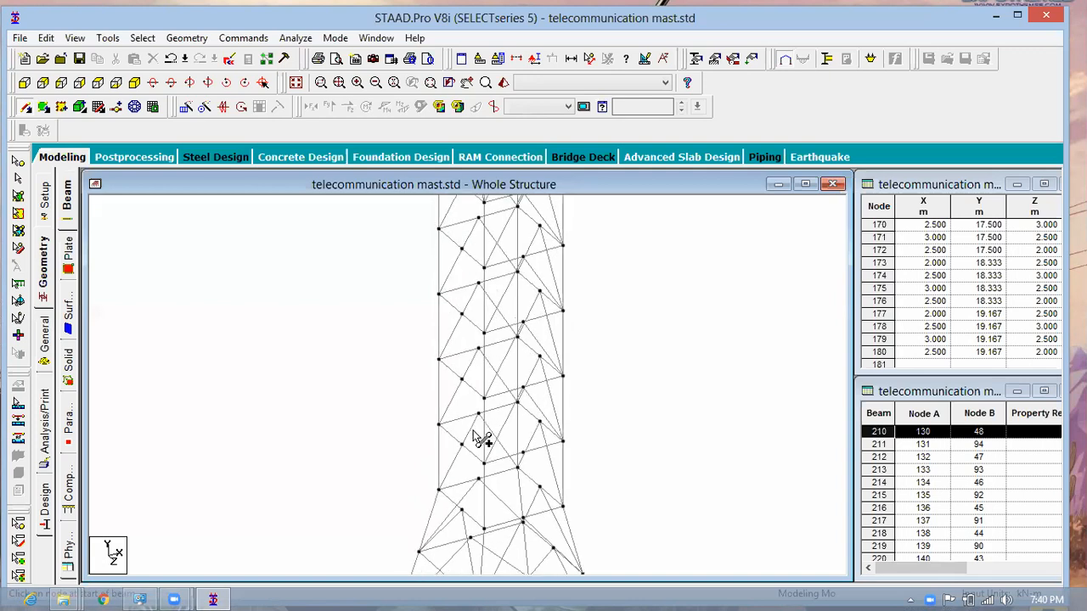
scroll(482, 407, down, 1)
scroll(475, 445, down, 1)
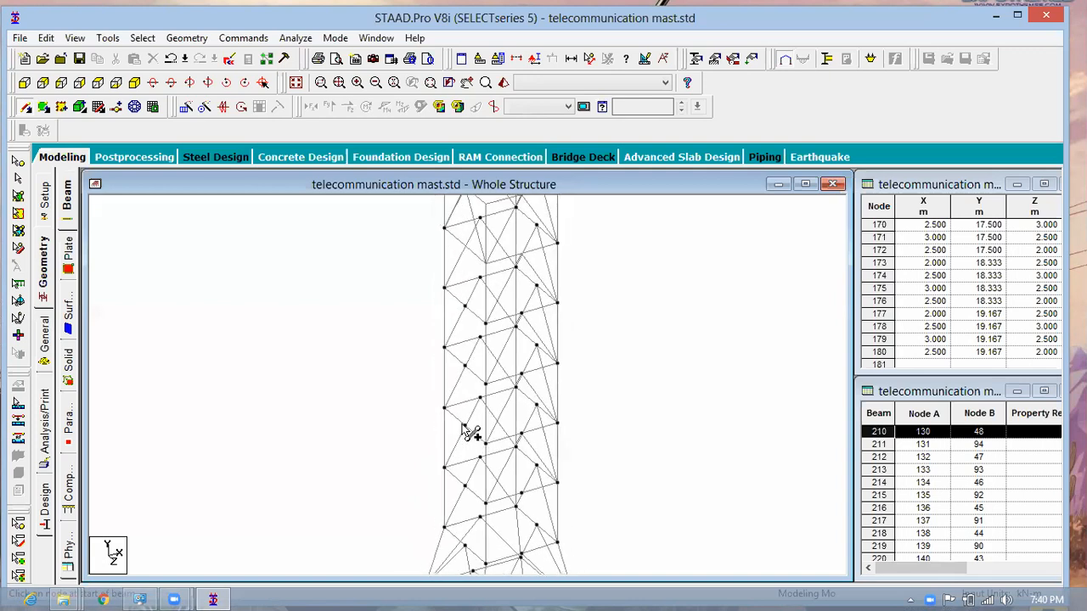
scroll(471, 429, down, 1)
scroll(470, 391, down, 1)
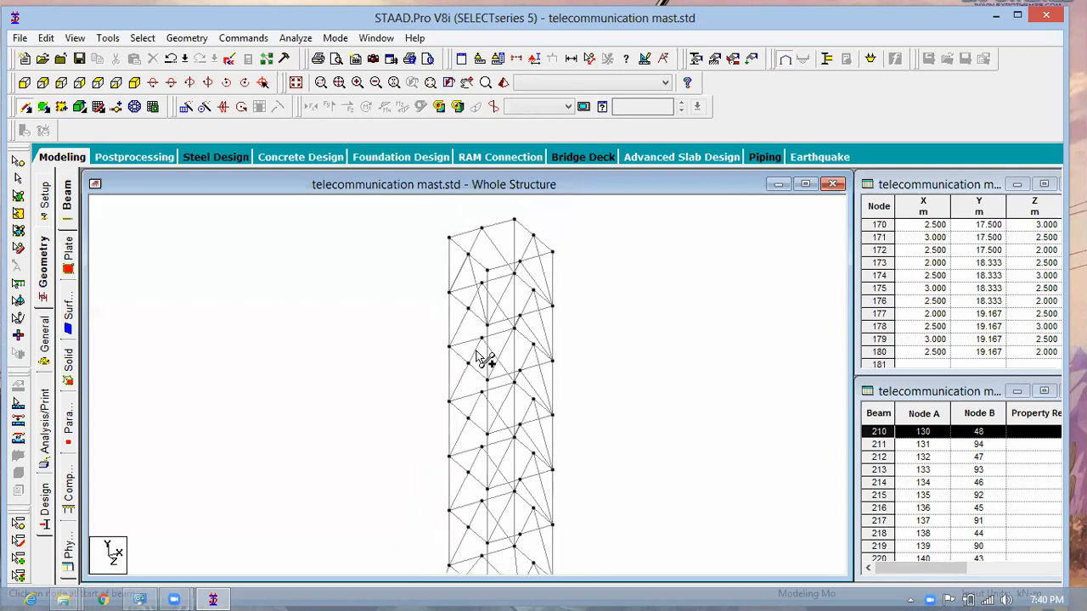
scroll(481, 335, up, 1)
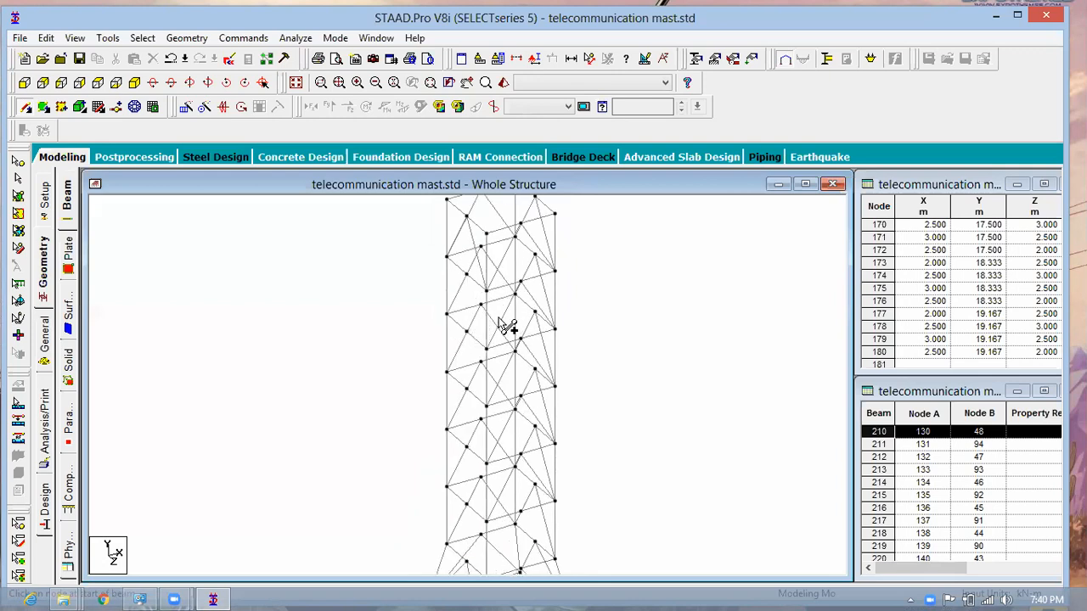
scroll(501, 293, up, 1)
scroll(490, 273, up, 1)
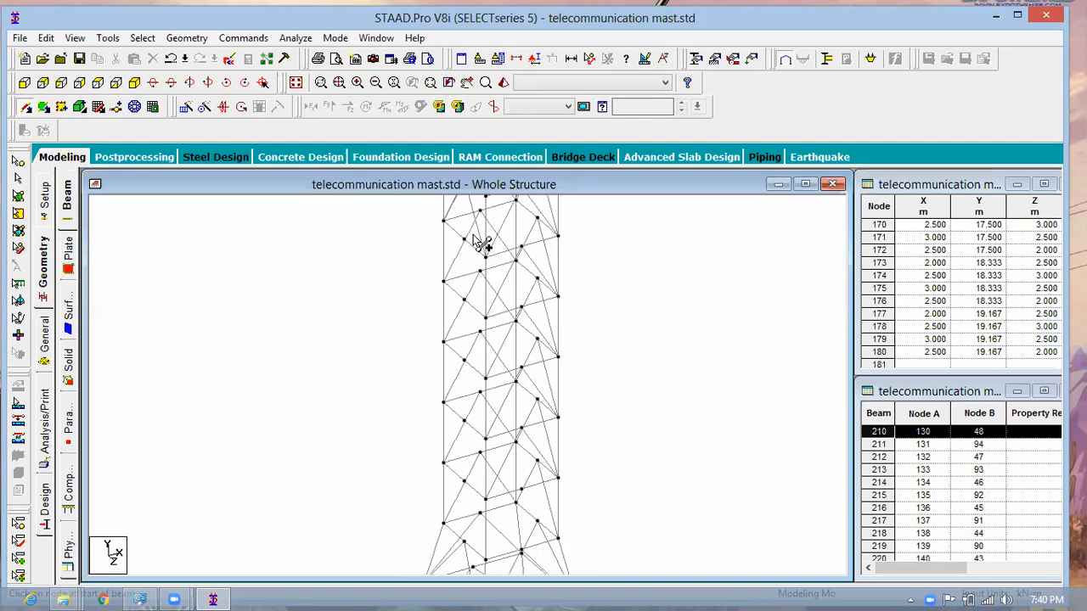
scroll(513, 301, up, 1)
scroll(524, 293, down, 1)
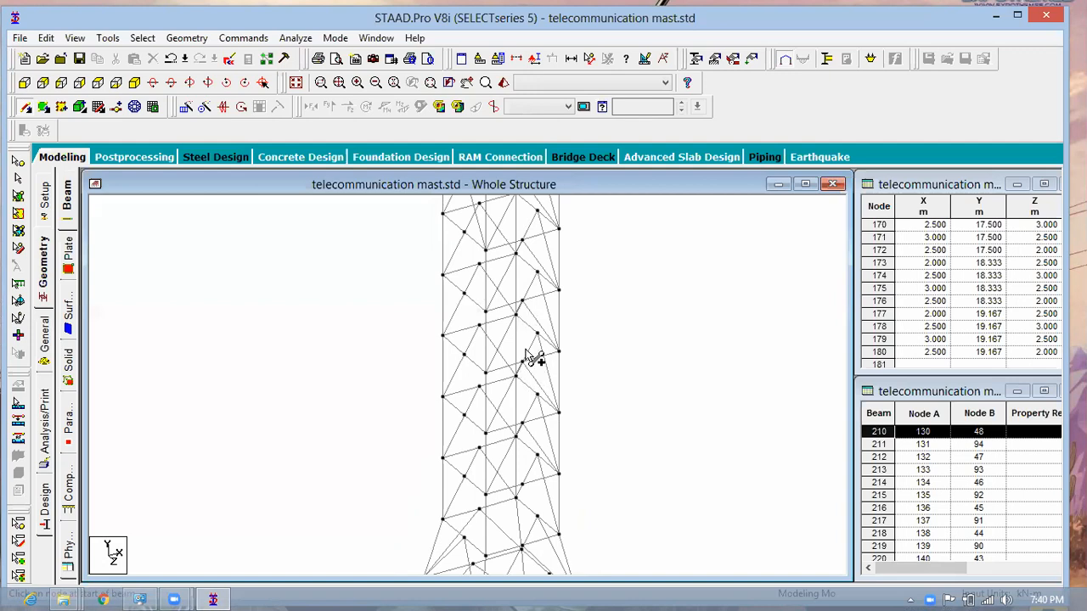
scroll(533, 365, up, 1)
scroll(476, 321, down, 1)
scroll(486, 313, up, 1)
scroll(509, 425, down, 1)
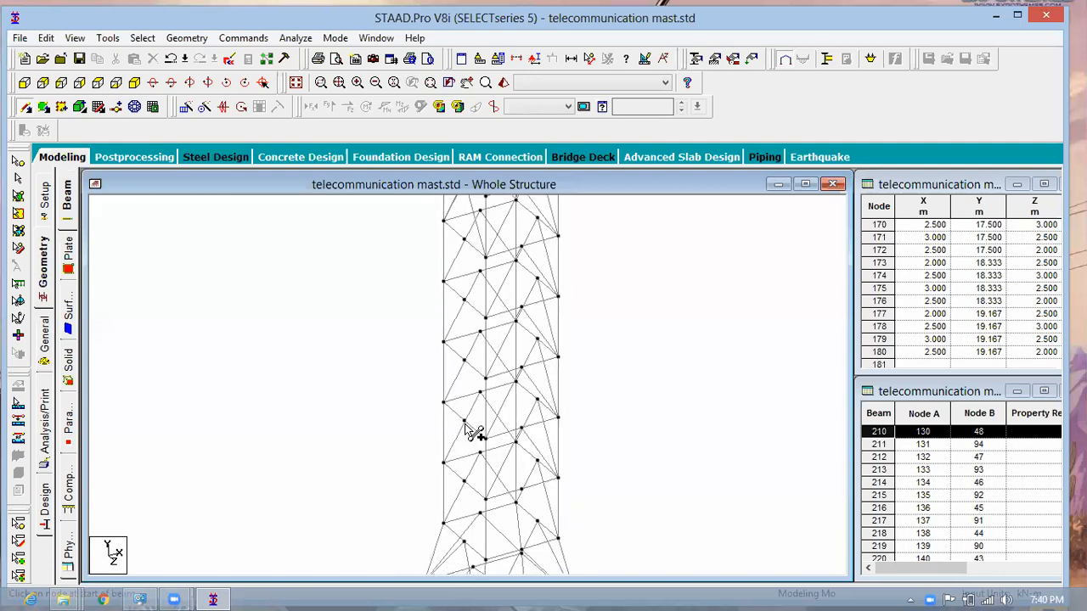
- Add two diagonal beams from the left face's mid-side node to the lower corner nodes in the narrow section's second-lowest bay
click(464, 421)
click(485, 499)
click(464, 421)
click(443, 463)
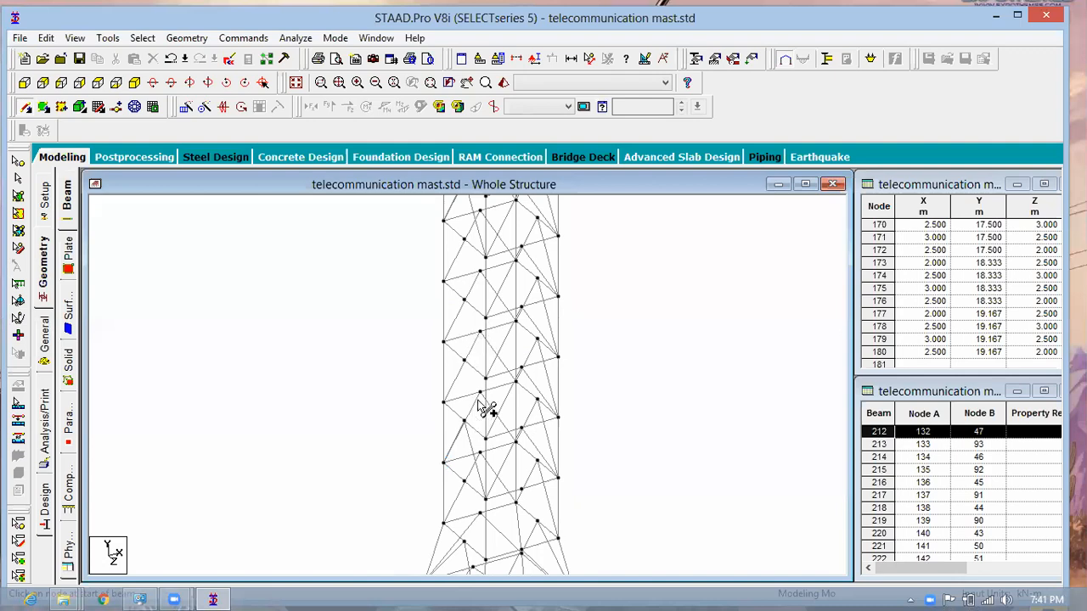
- Check the bracing along the whole mast, from its top down to the wide base
scroll(489, 327, down, 1)
scroll(485, 328, down, 1)
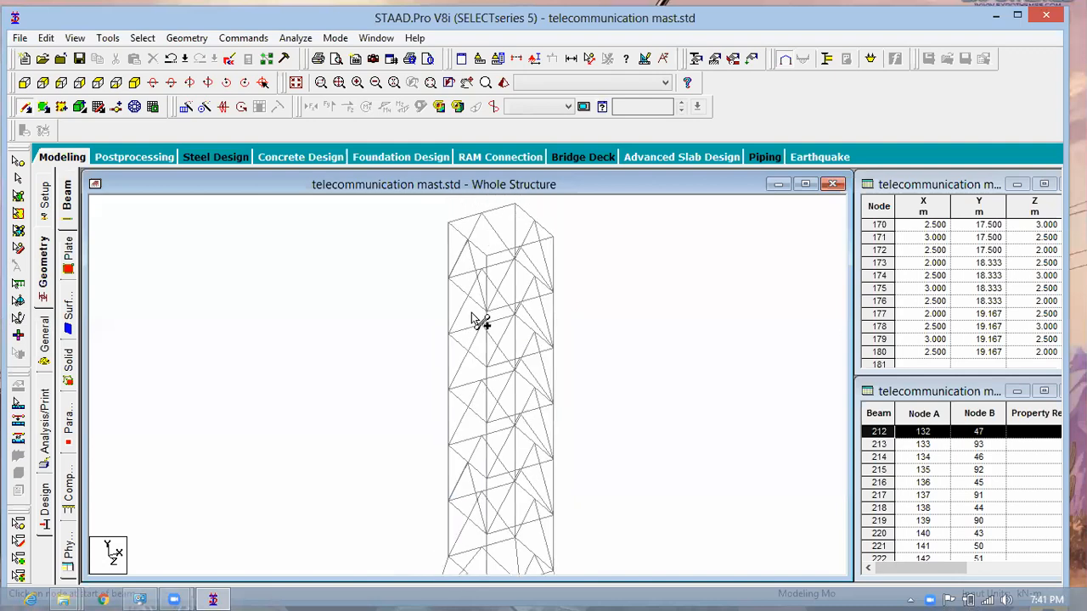
scroll(478, 315, down, 1)
scroll(421, 283, down, 1)
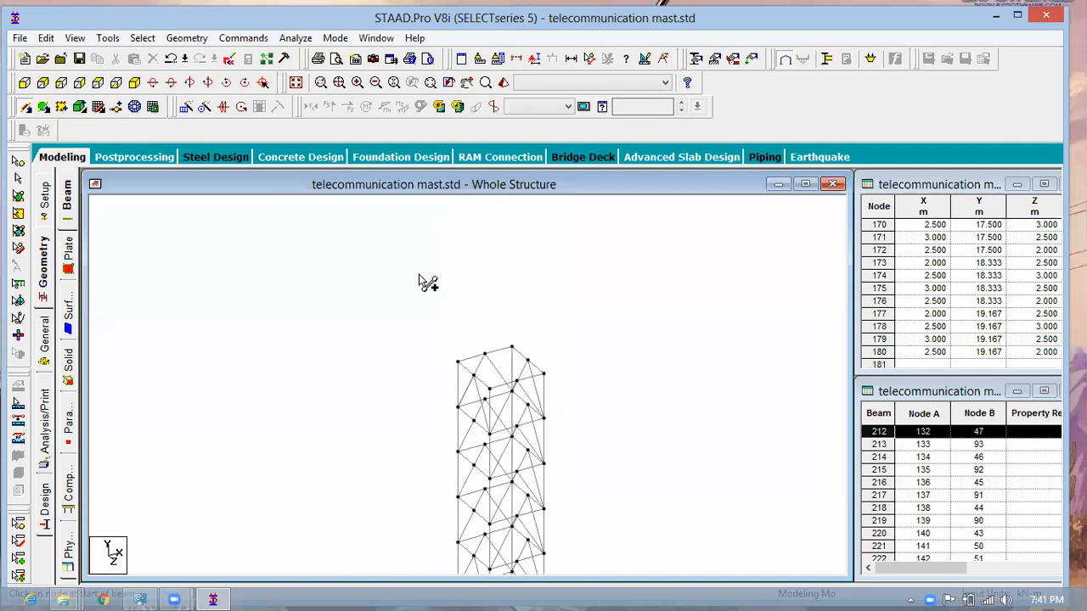
scroll(416, 335, down, 1)
scroll(412, 334, down, 1)
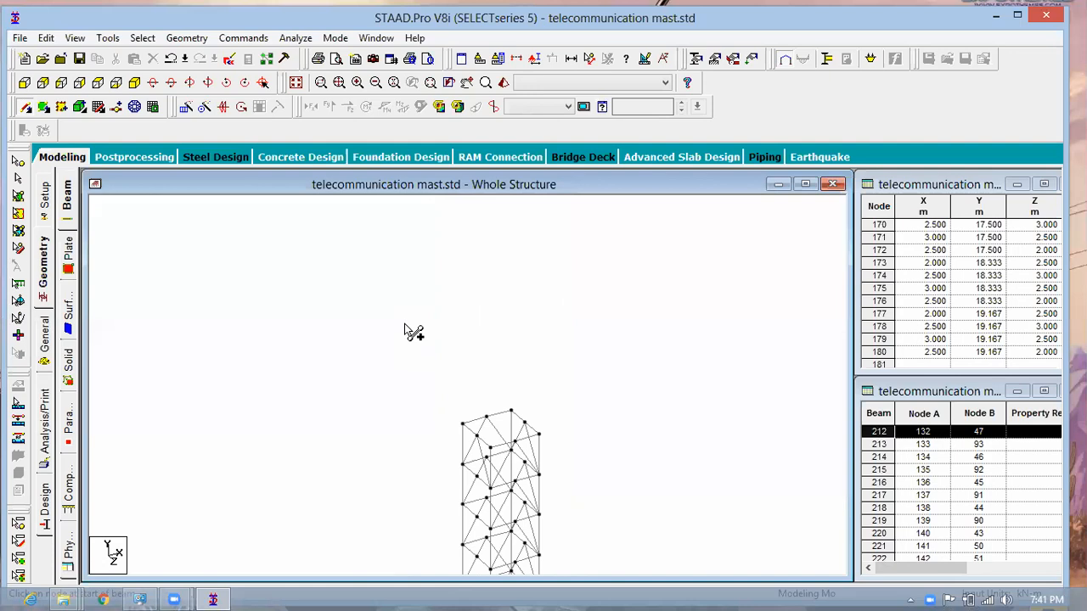
middle_drag(515, 366, 525, 257)
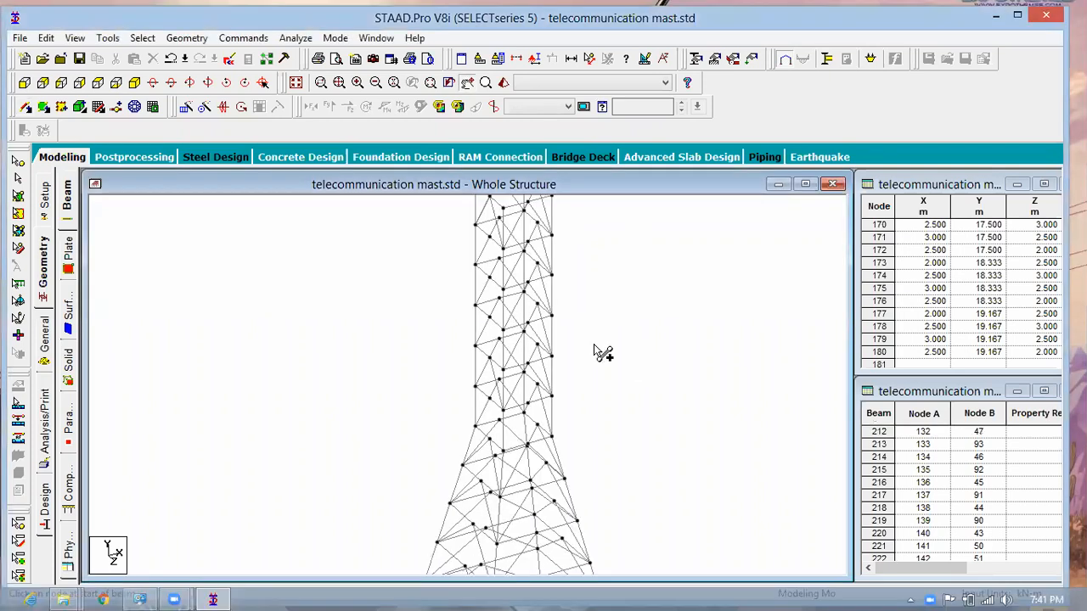
scroll(381, 293, down, 2)
middle_drag(613, 407, 635, 295)
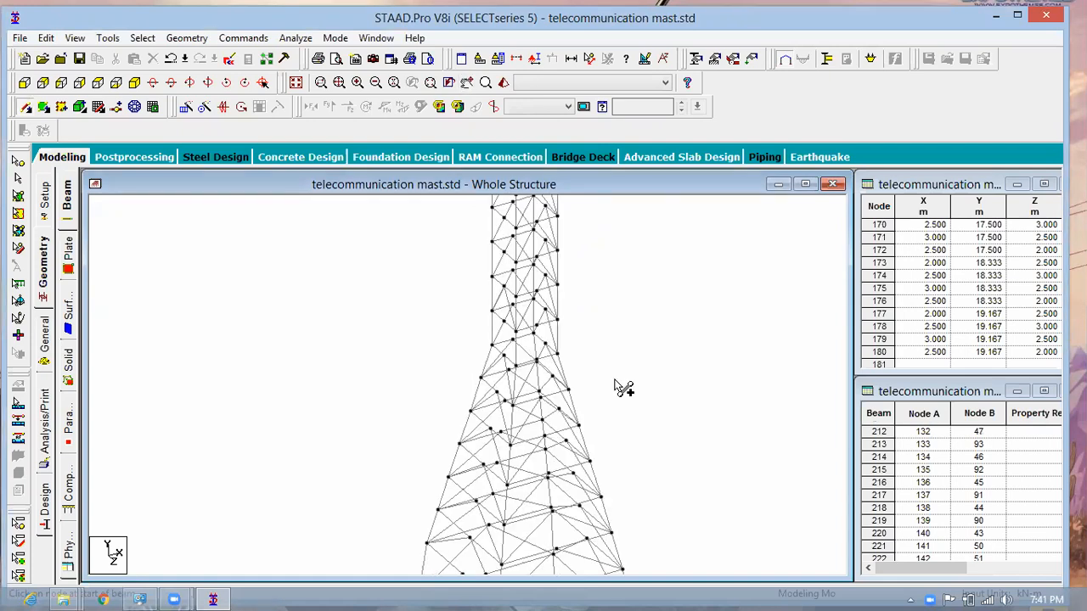
scroll(548, 291, down, 1)
scroll(552, 339, down, 1)
middle_drag(566, 355, 647, 249)
middle_drag(668, 408, 667, 350)
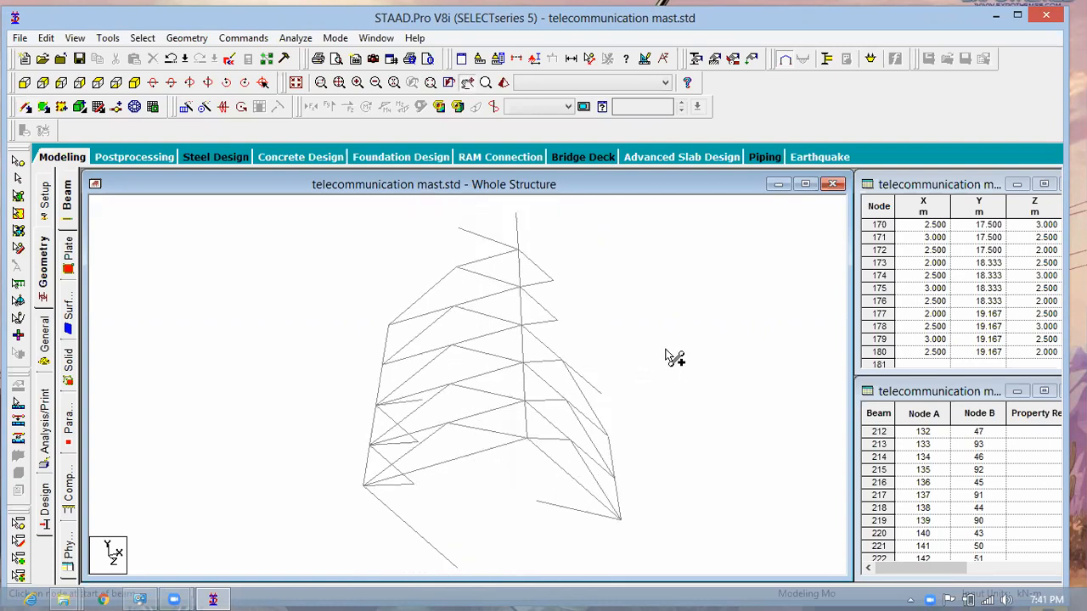
- Review the mast's bracing from the front, accept the auto-save prompt and save the modified structure under its current file
click(25, 84)
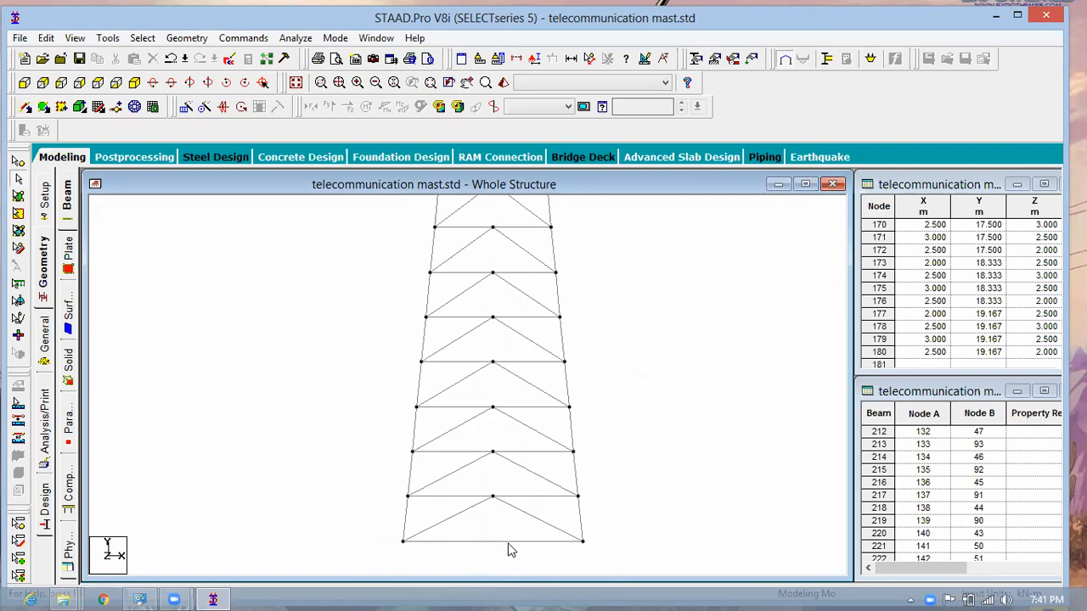
scroll(557, 560, down, 1)
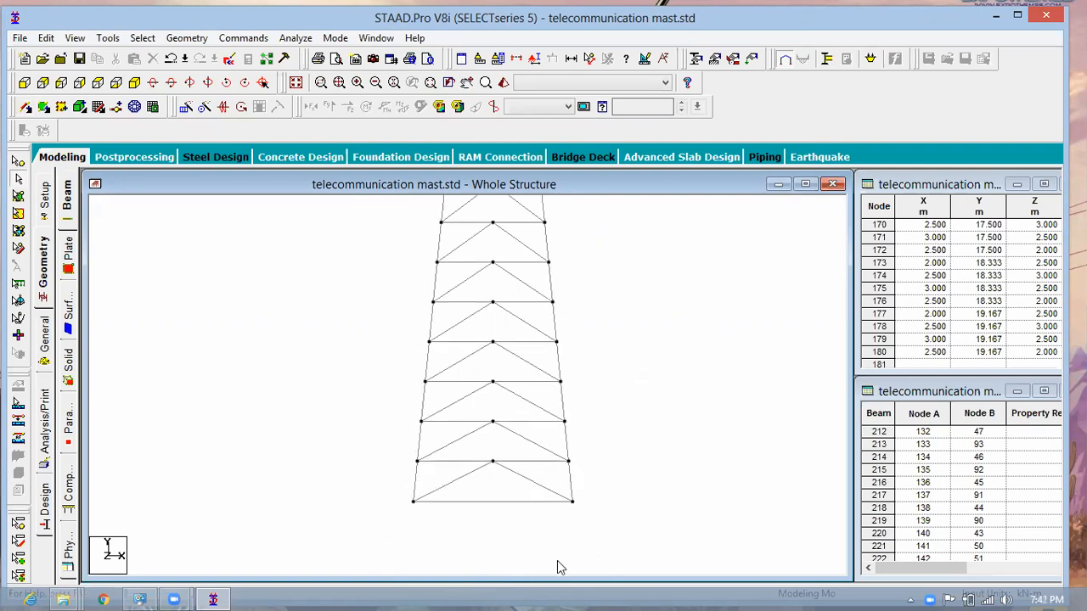
middle_drag(627, 455, 632, 517)
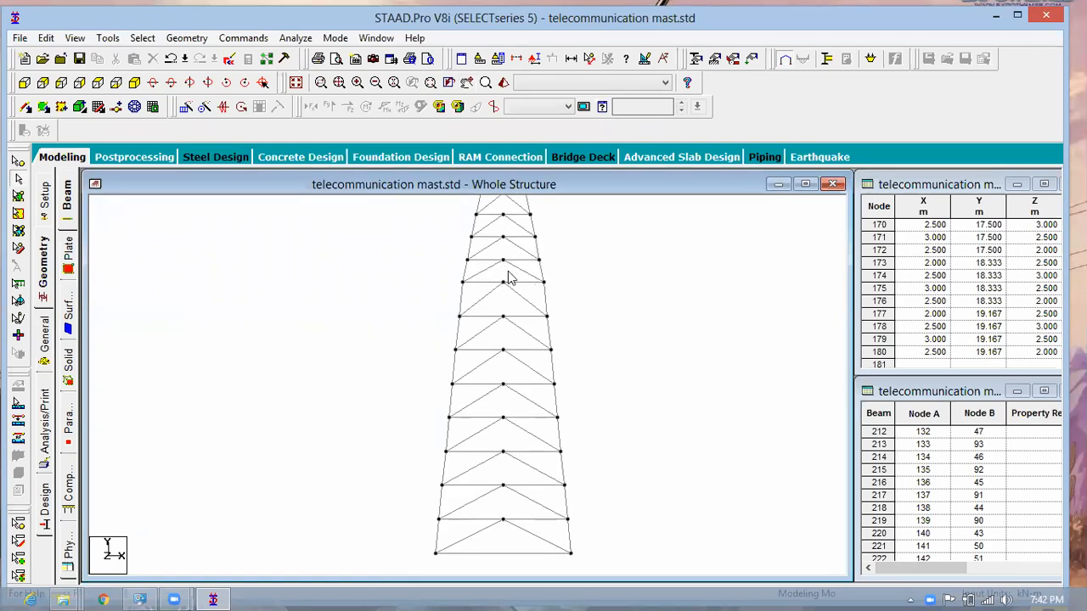
scroll(577, 547, down, 1)
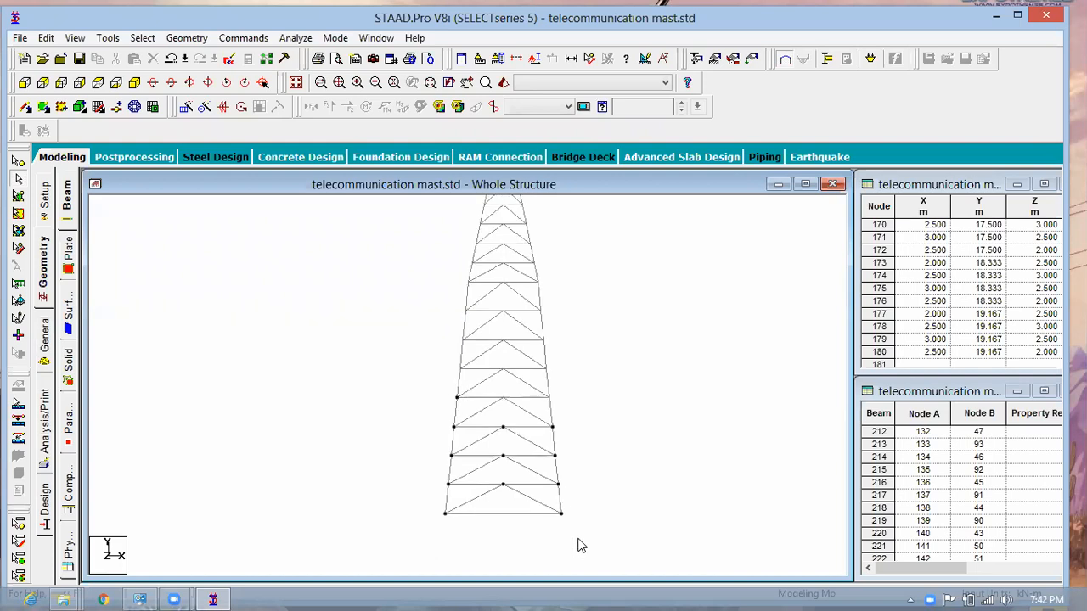
scroll(580, 531, down, 3)
click(525, 348)
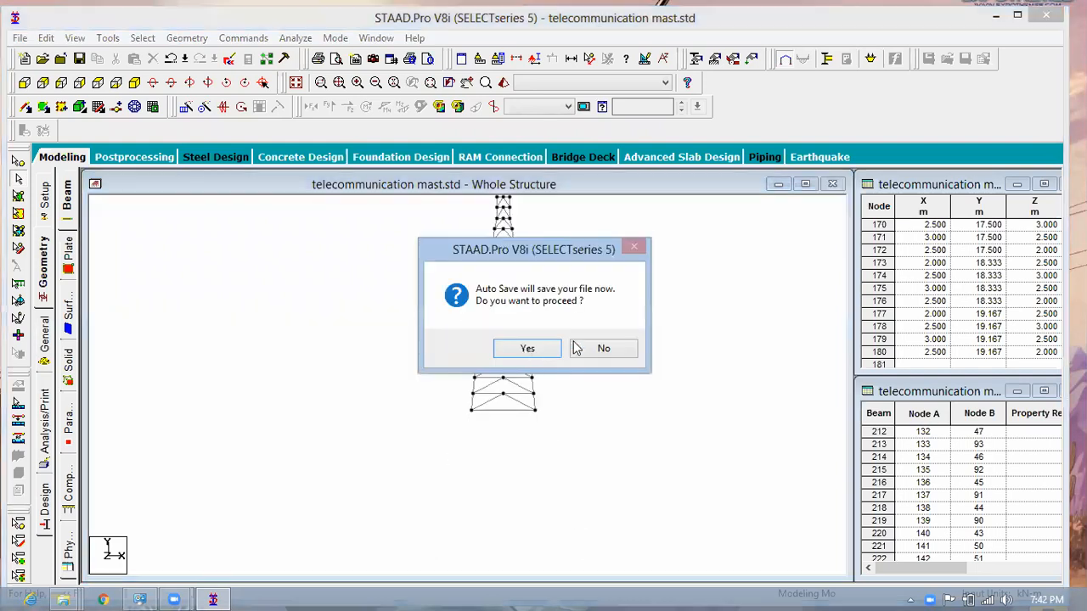
click(433, 335)
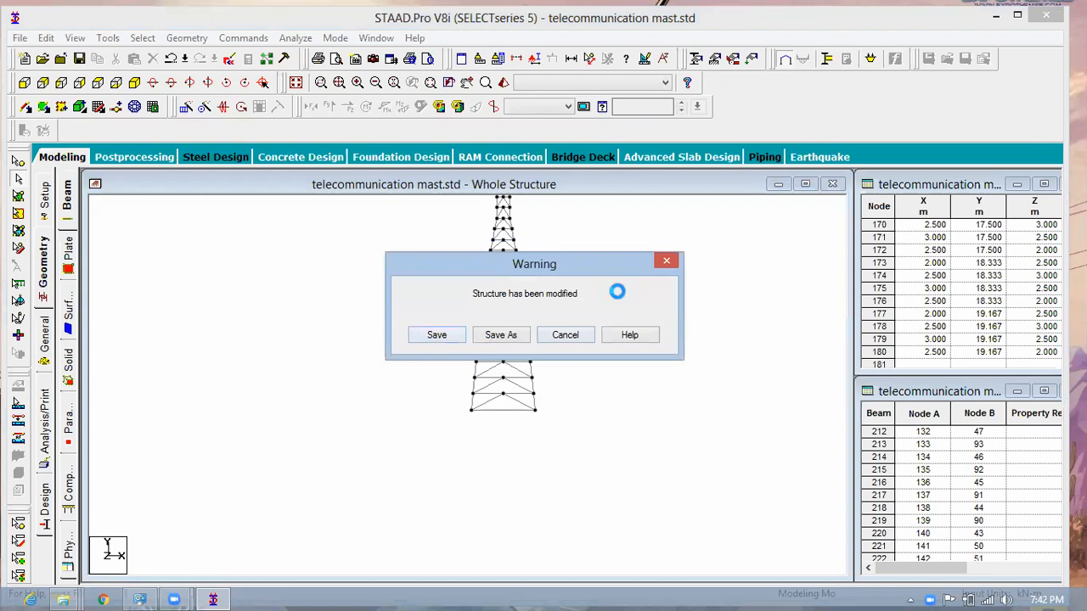
- Delete the right-hand diagonals of the mast's lowest bay on both the front and back faces
middle_drag(618, 294, 599, 383)
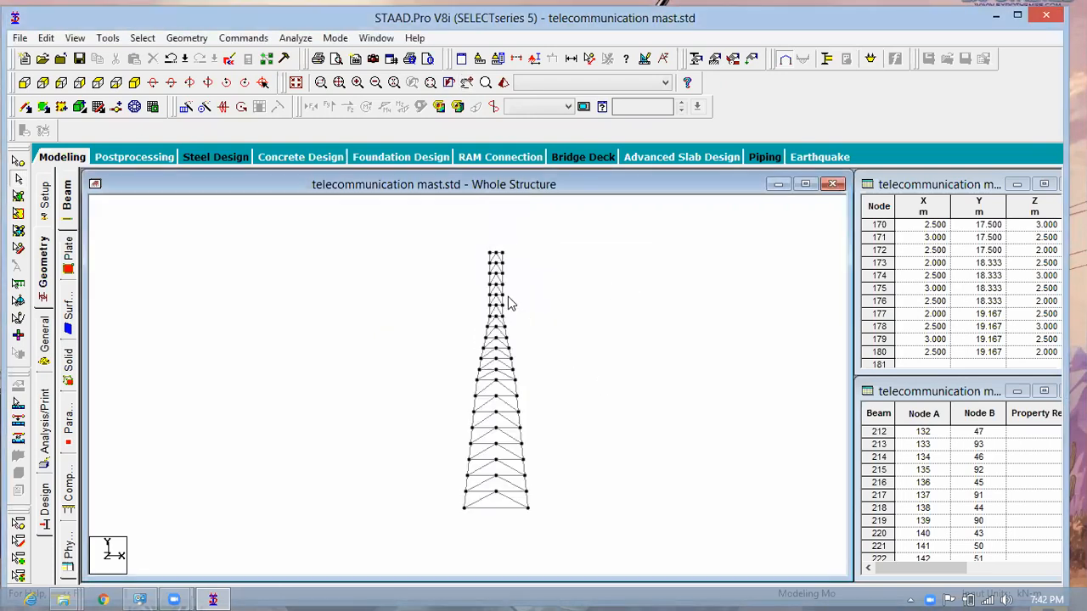
scroll(512, 304, up, 1)
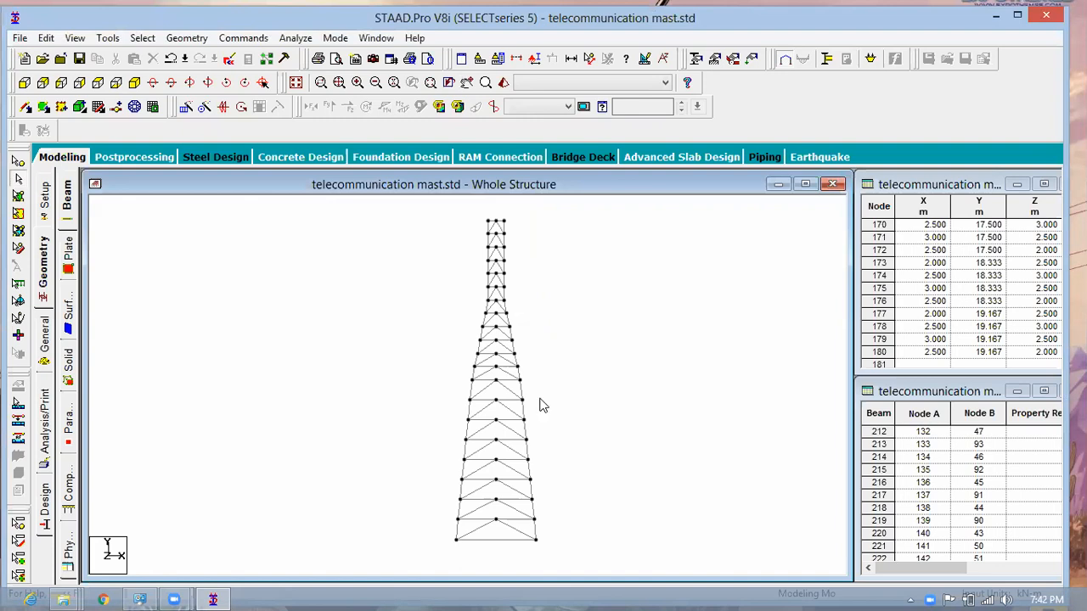
scroll(507, 557, up, 1)
middle_drag(595, 516, 605, 394)
scroll(565, 521, up, 1)
middle_drag(577, 524, 588, 483)
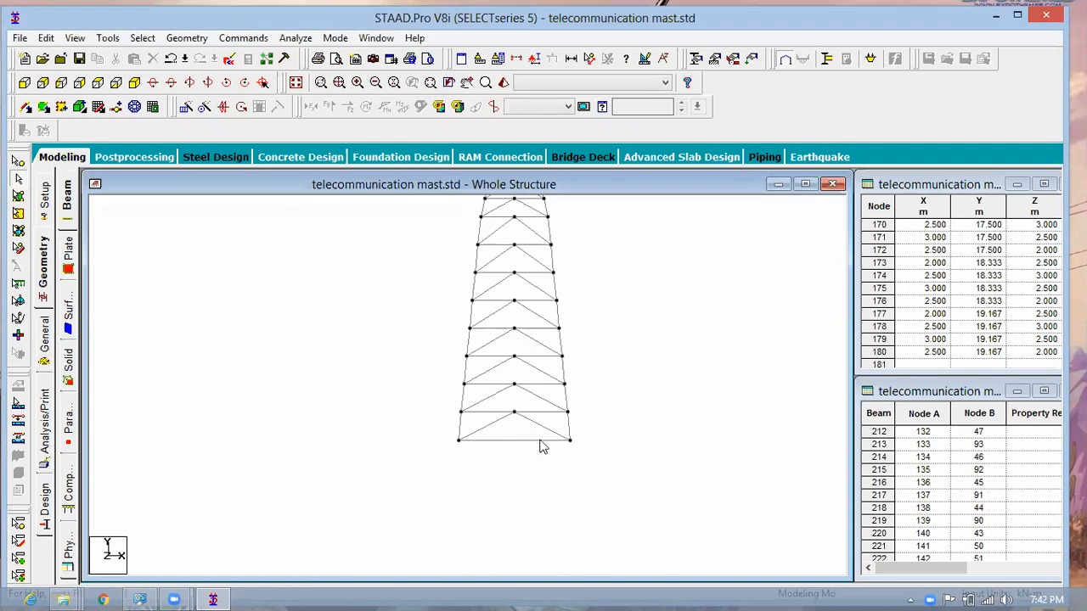
scroll(548, 448, up, 1)
drag(562, 445, 530, 484)
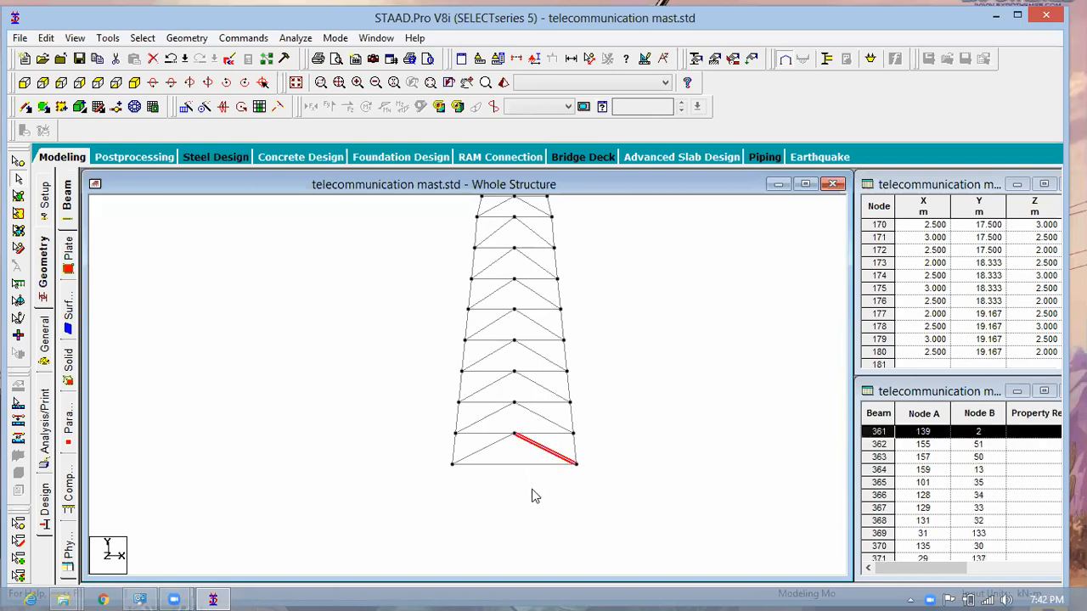
key(Delete)
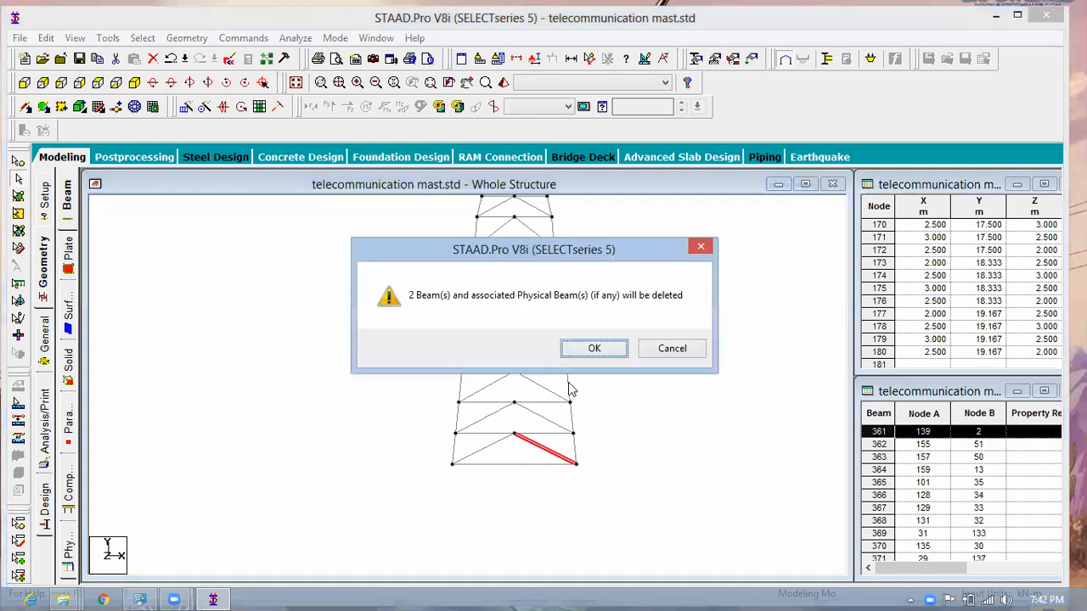
key(Return)
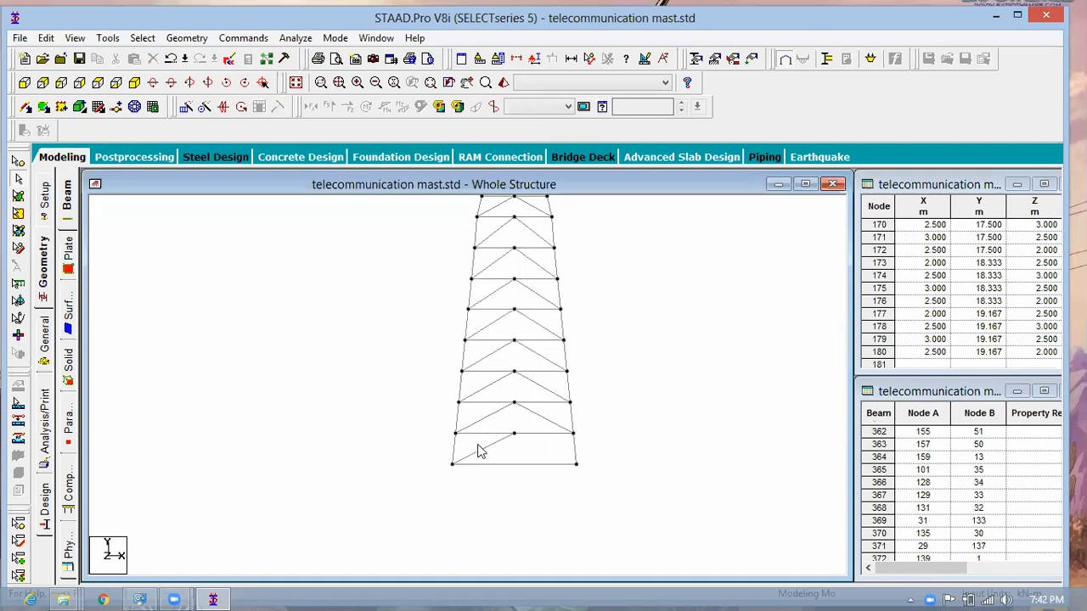
- Delete the left-hand diagonals and base horizontals of the lowest bay on the front and back faces
click(478, 451)
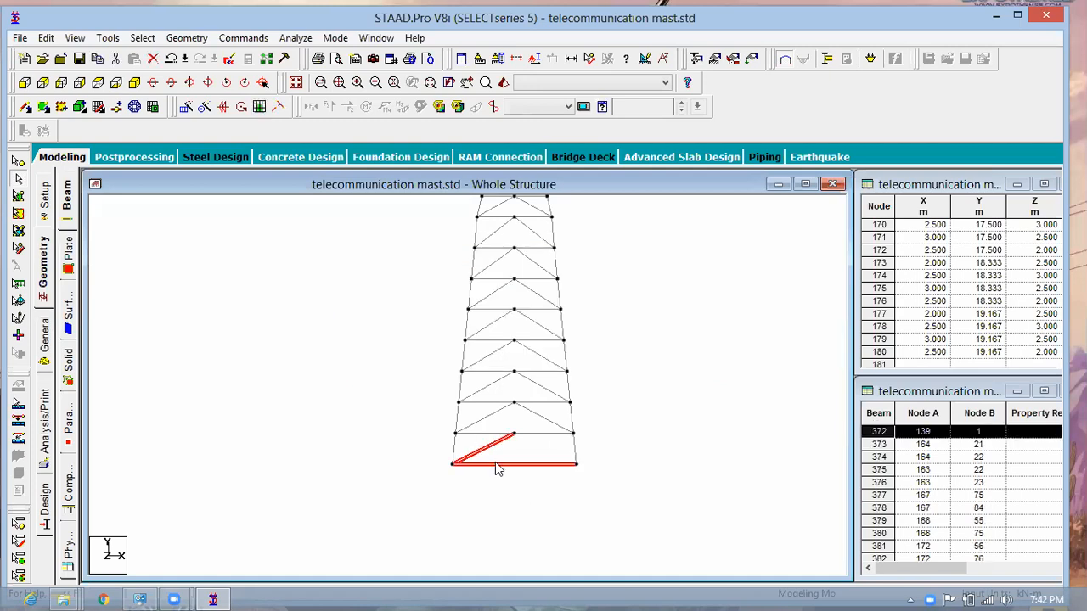
key(Delete)
key(Return)
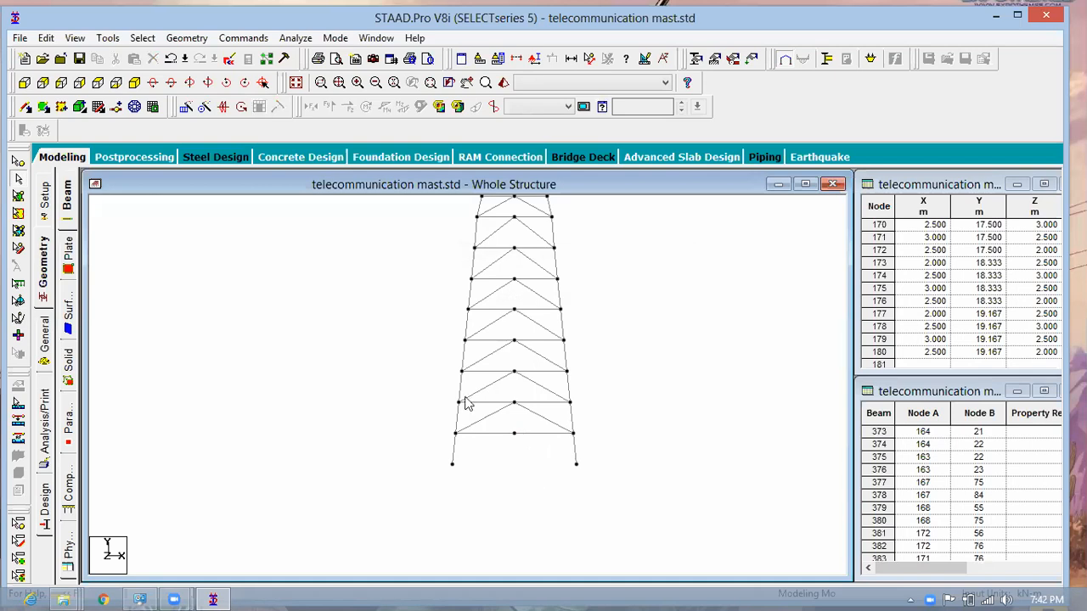
- Delete the diagonals and base horizontals of the lowest bay on the mast's two side faces
click(134, 82)
scroll(482, 462, up, 2)
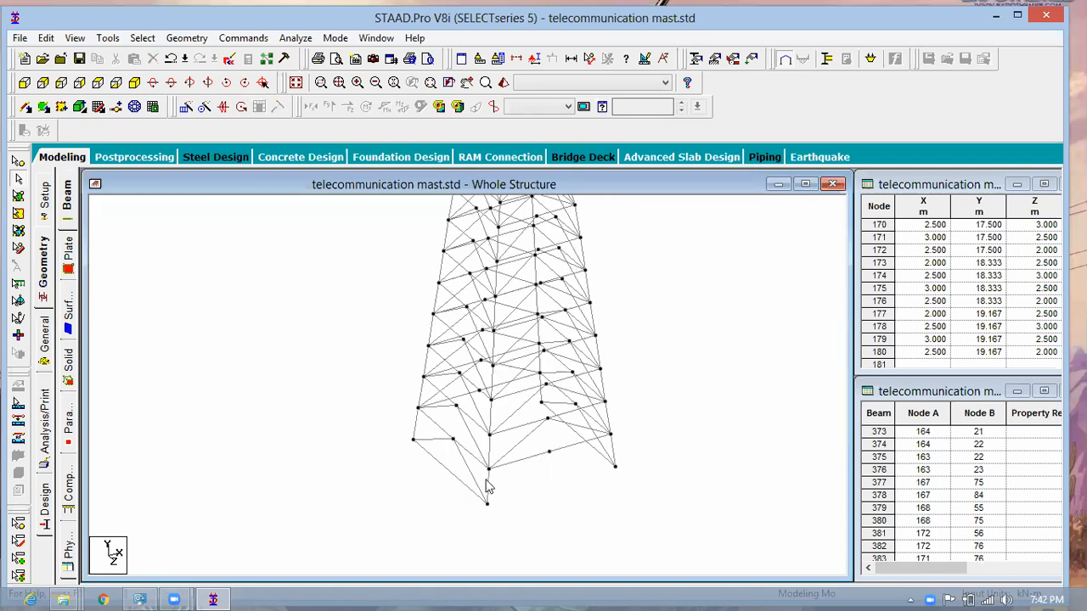
click(468, 485)
ctrl+click(427, 446)
ctrl+click(441, 478)
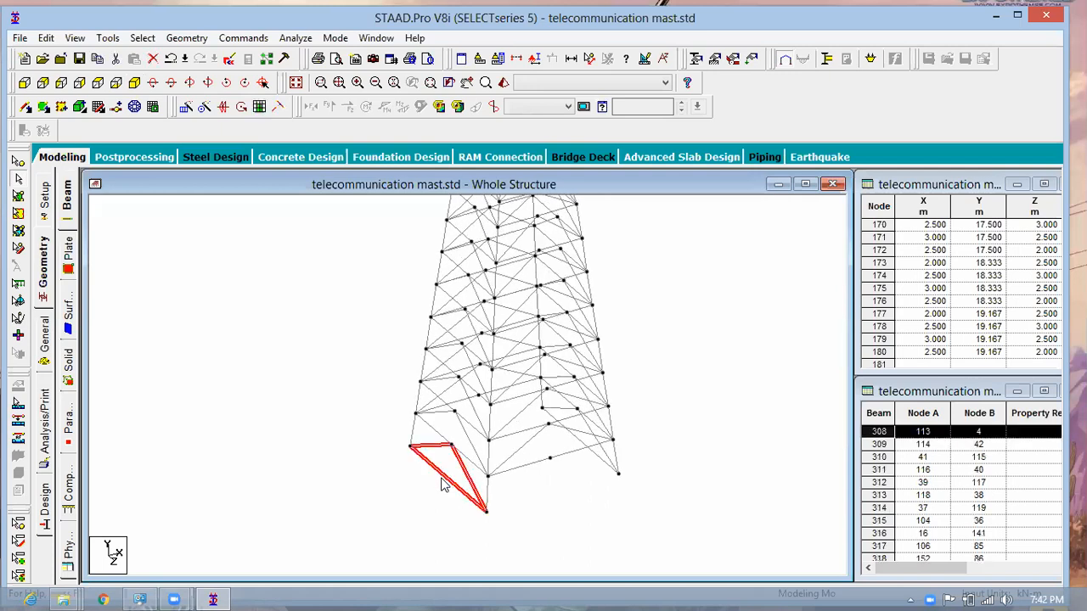
ctrl+click(600, 458)
ctrl+click(595, 447)
ctrl+click(564, 411)
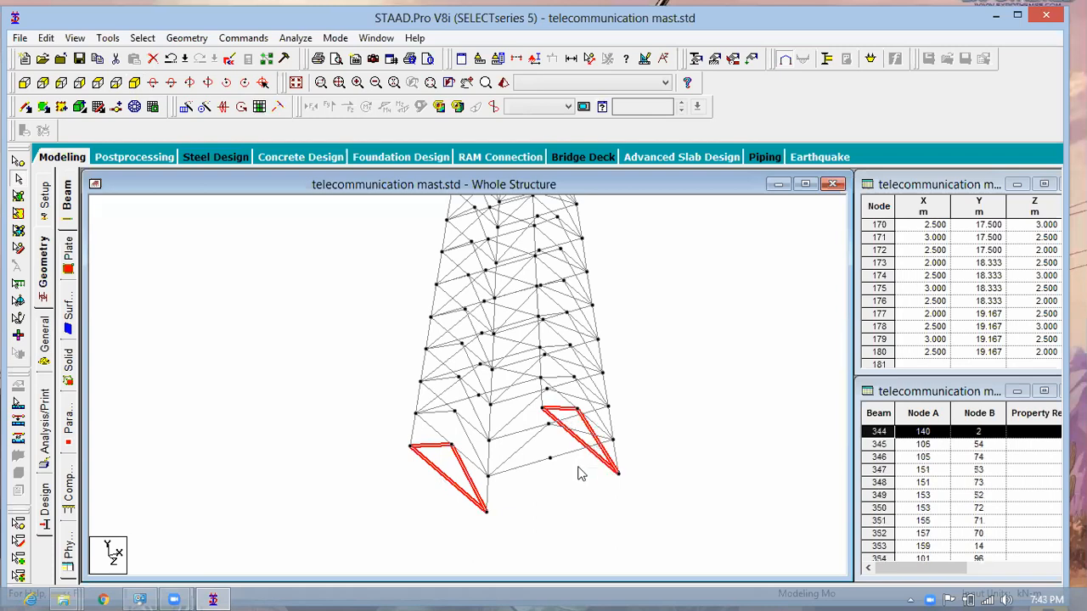
key(Delete)
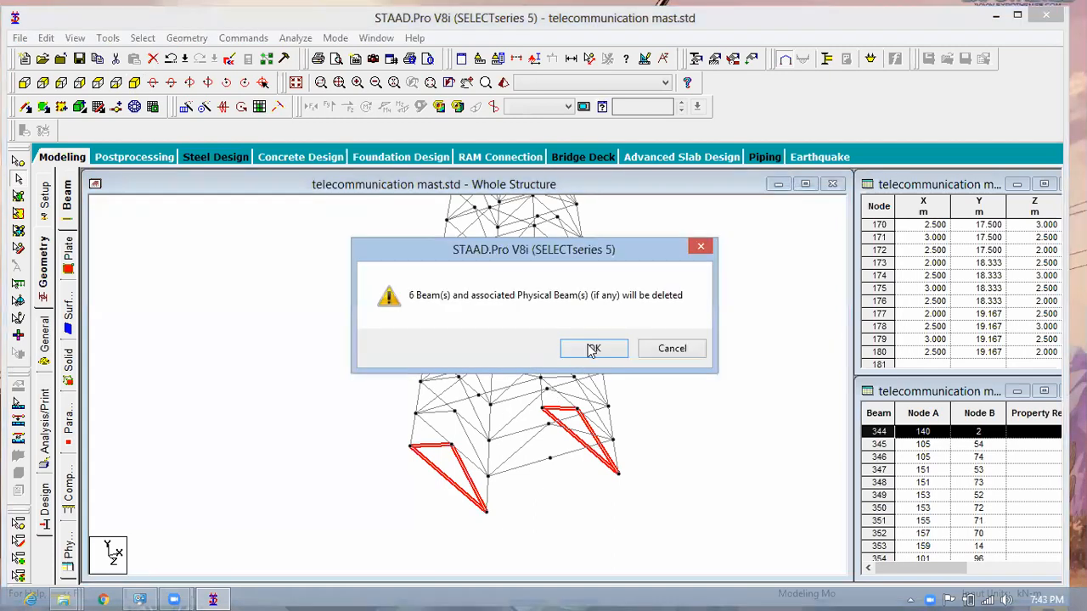
key(Return)
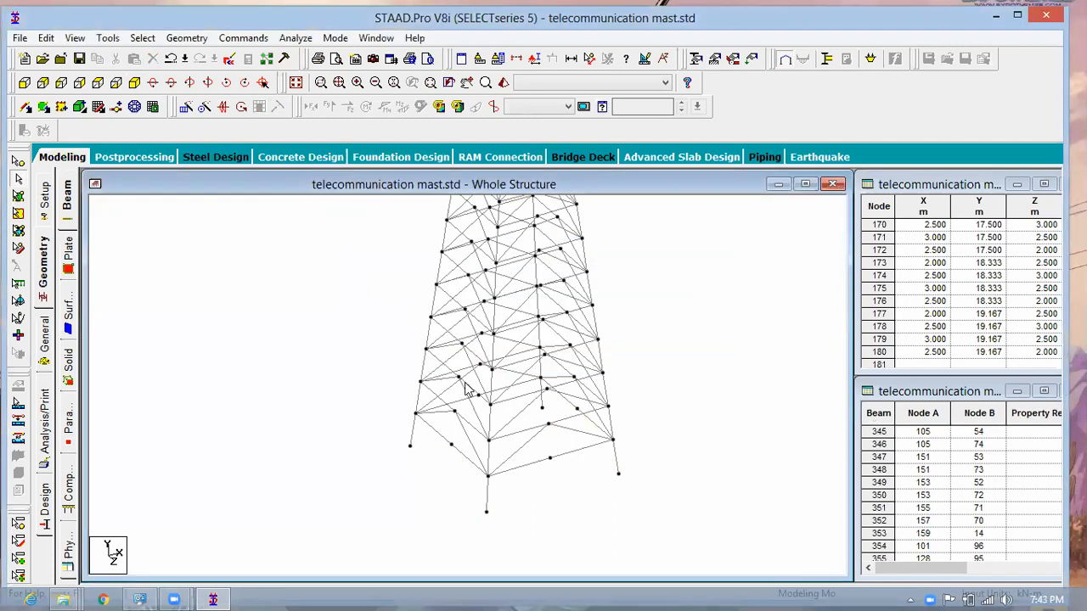
- Merge the split horizontal members of the mast's lowest remaining ring into one beam on each of the four sides
click(567, 460)
ctrl+click(582, 448)
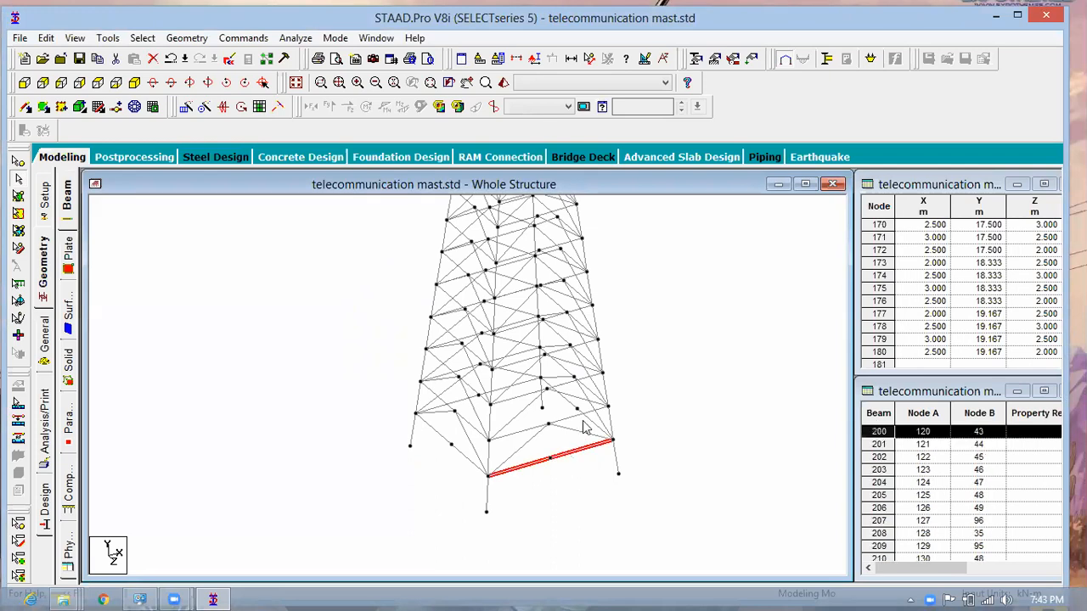
ctrl+click(575, 409)
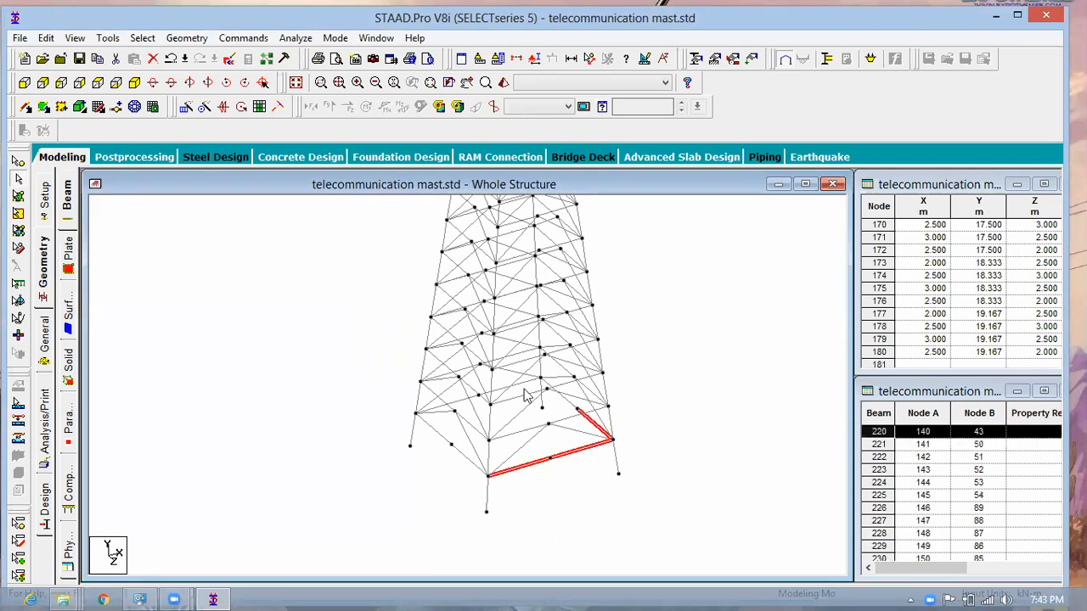
ctrl+click(507, 387)
ctrl+click(458, 403)
ctrl+click(443, 437)
ctrl+click(459, 453)
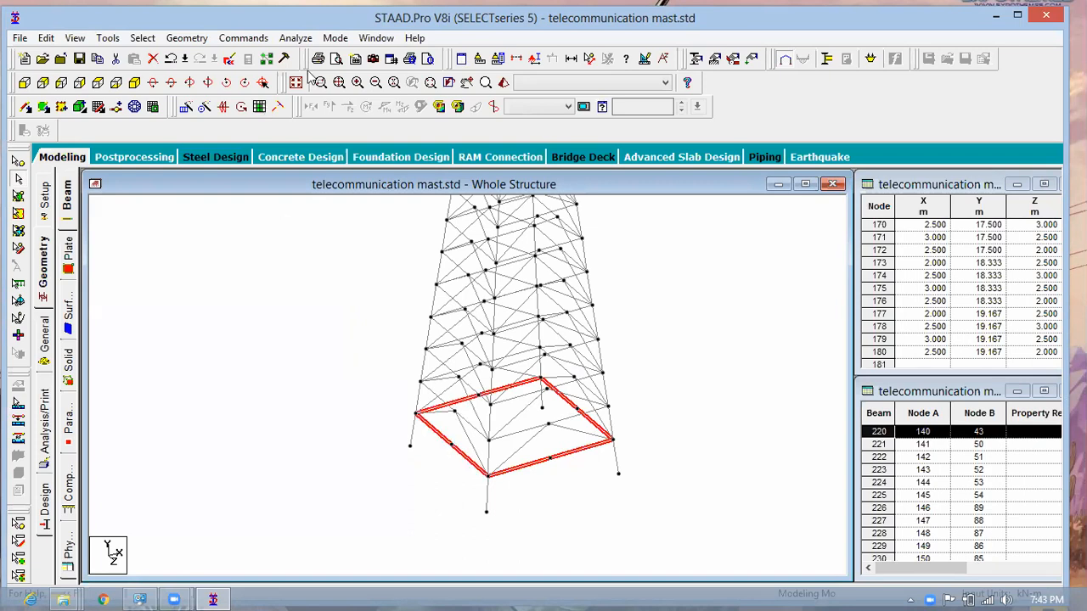
drag(56, 23, 72, 75)
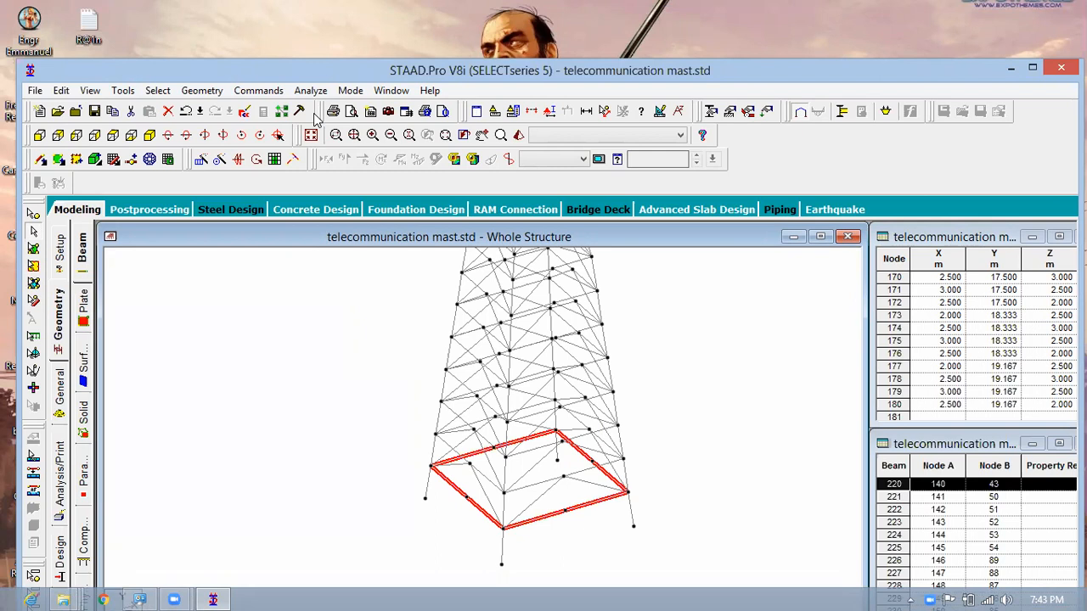
click(213, 96)
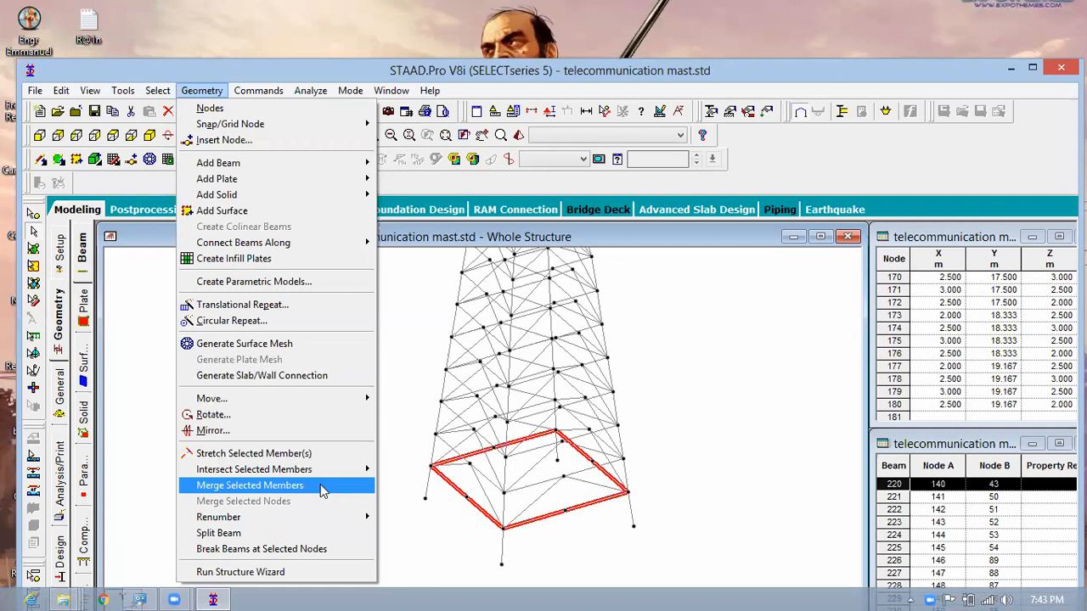
click(322, 485)
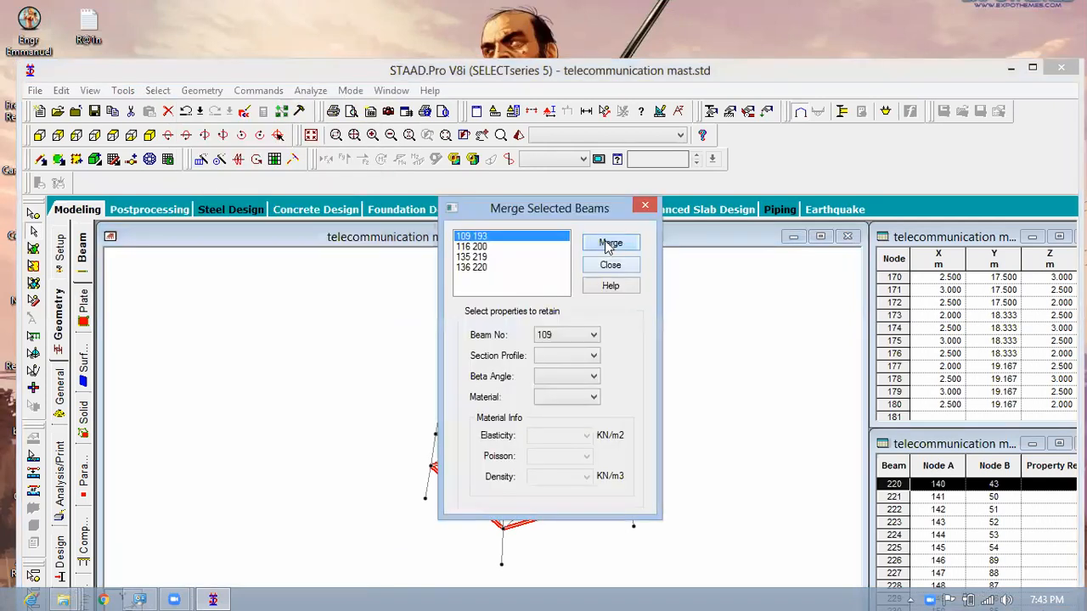
click(609, 244)
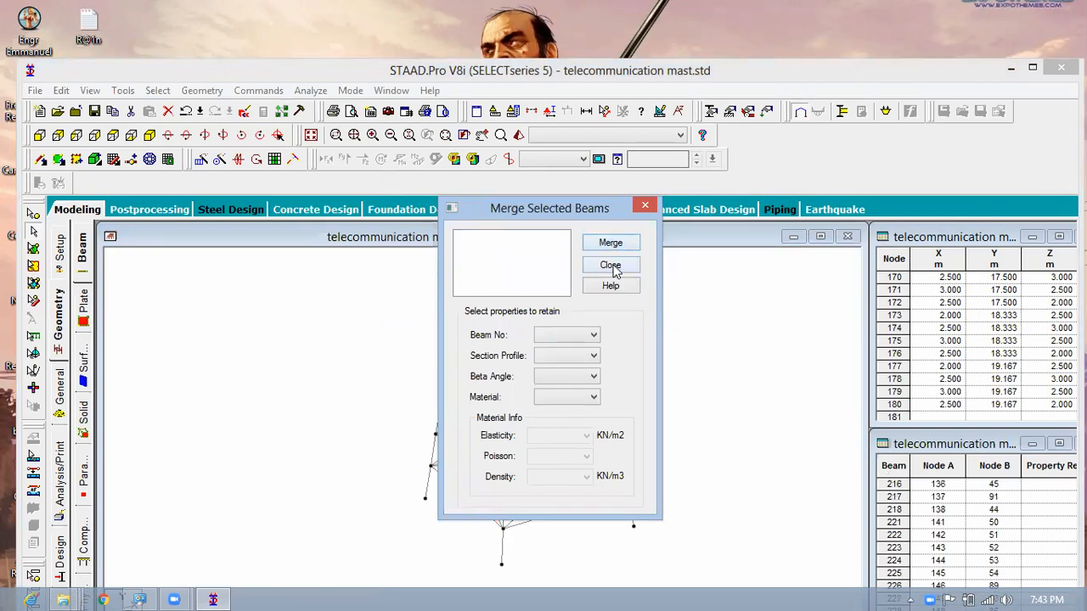
click(607, 269)
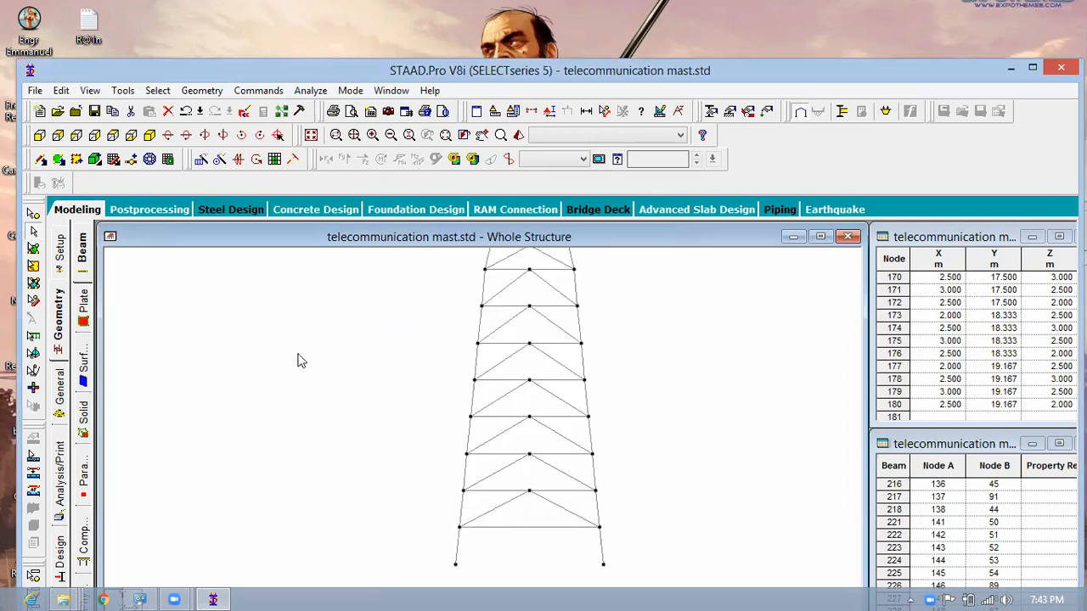
- Inspect the mast in a 3D rendered view from several directions, then close that view
middle_drag(324, 424, 325, 350)
scroll(346, 408, down, 1)
scroll(339, 348, down, 1)
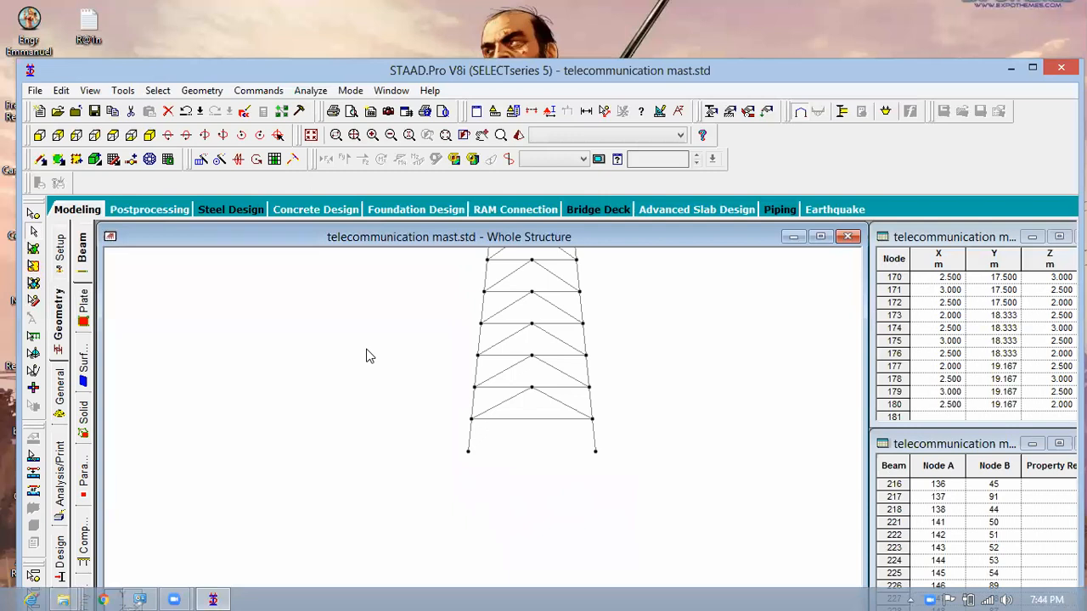
right_click(391, 399)
click(443, 387)
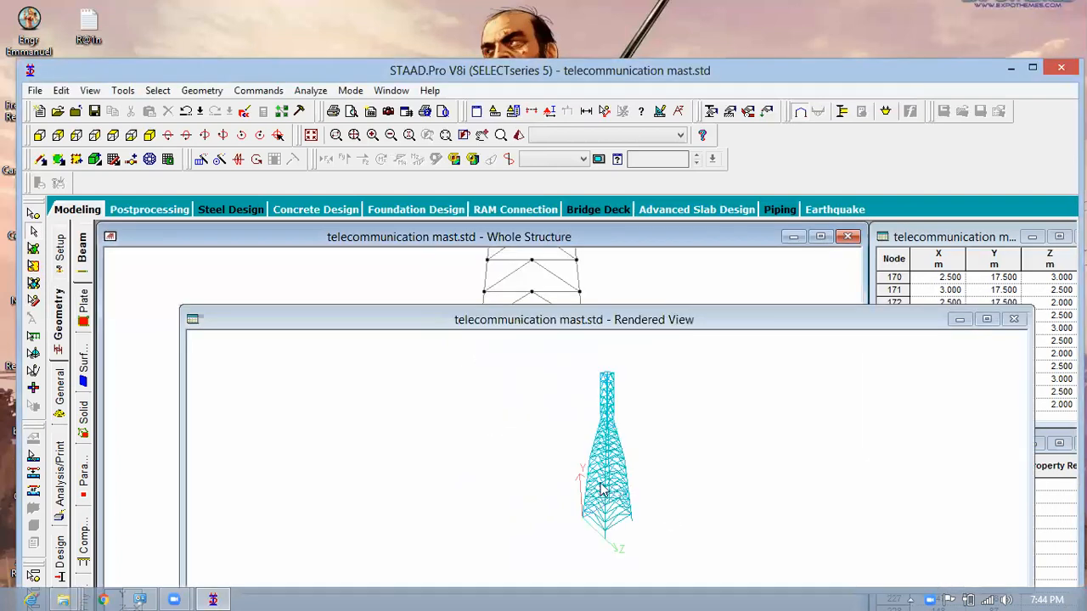
right_click(642, 498)
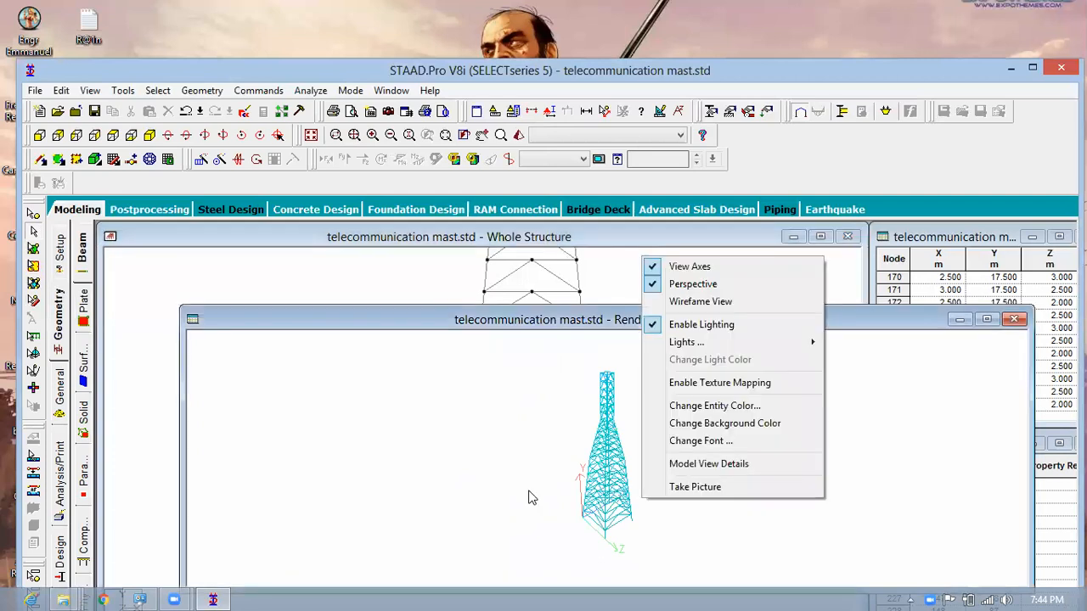
drag(568, 488, 740, 436)
drag(897, 486, 935, 539)
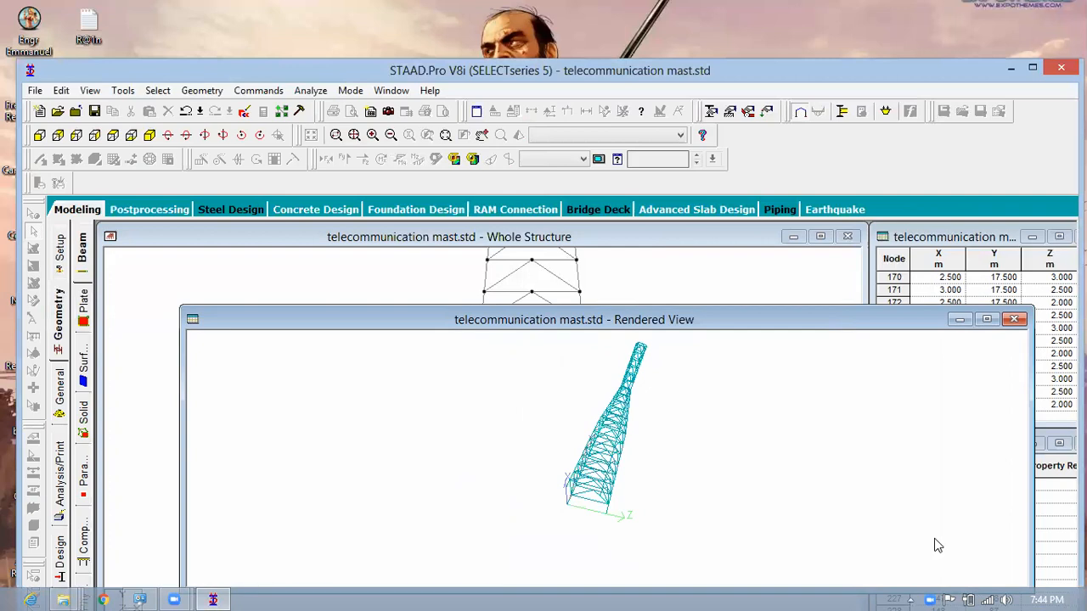
drag(755, 552, 1037, 539)
drag(720, 478, 577, 443)
drag(751, 412, 971, 381)
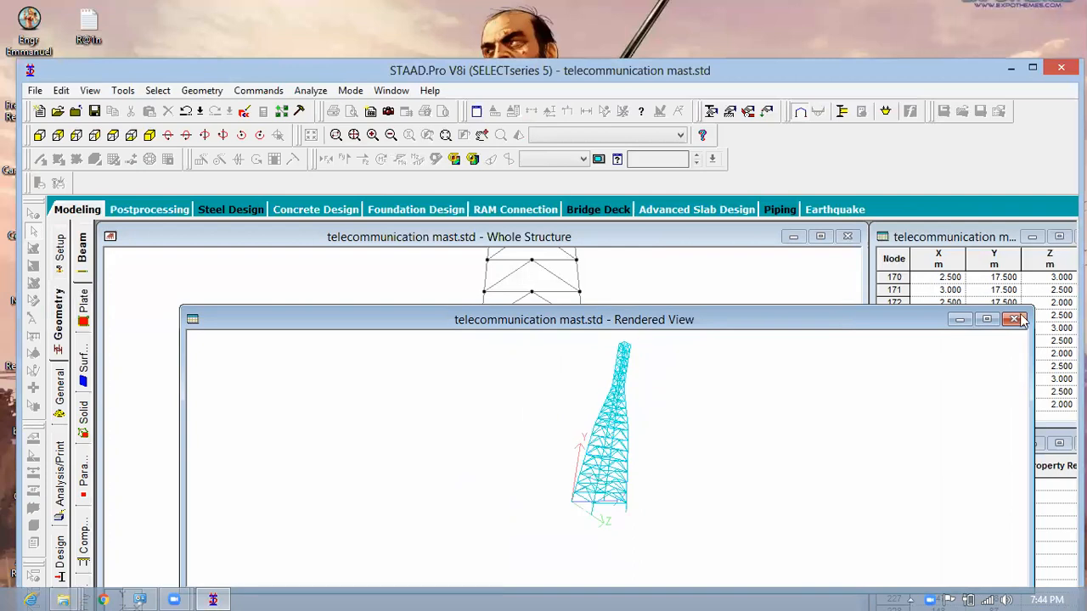
key(Escape)
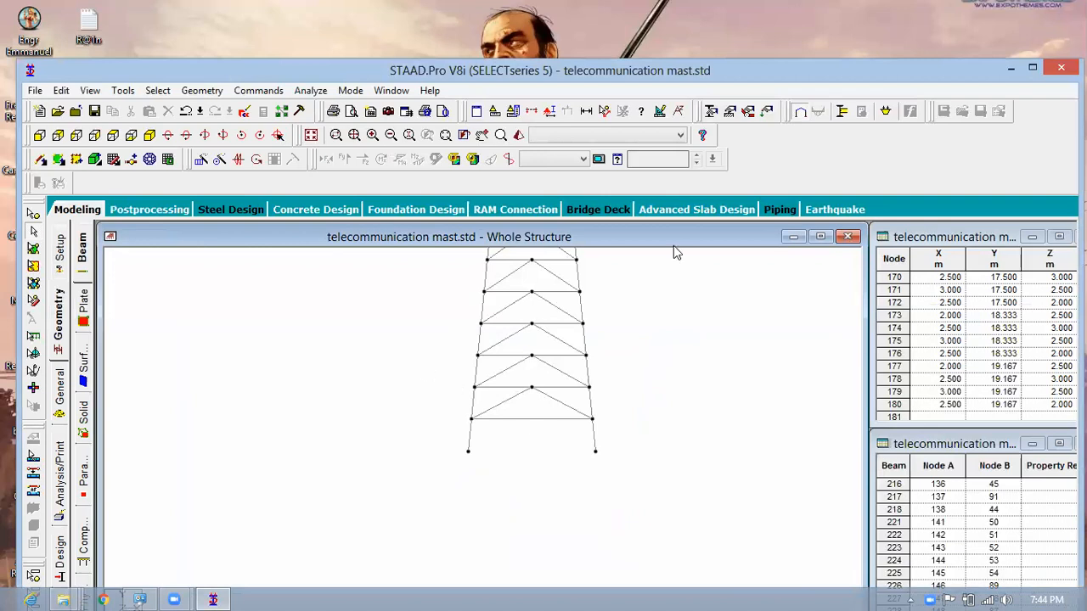
- Create a fixed support definition for the mast
click(728, 113)
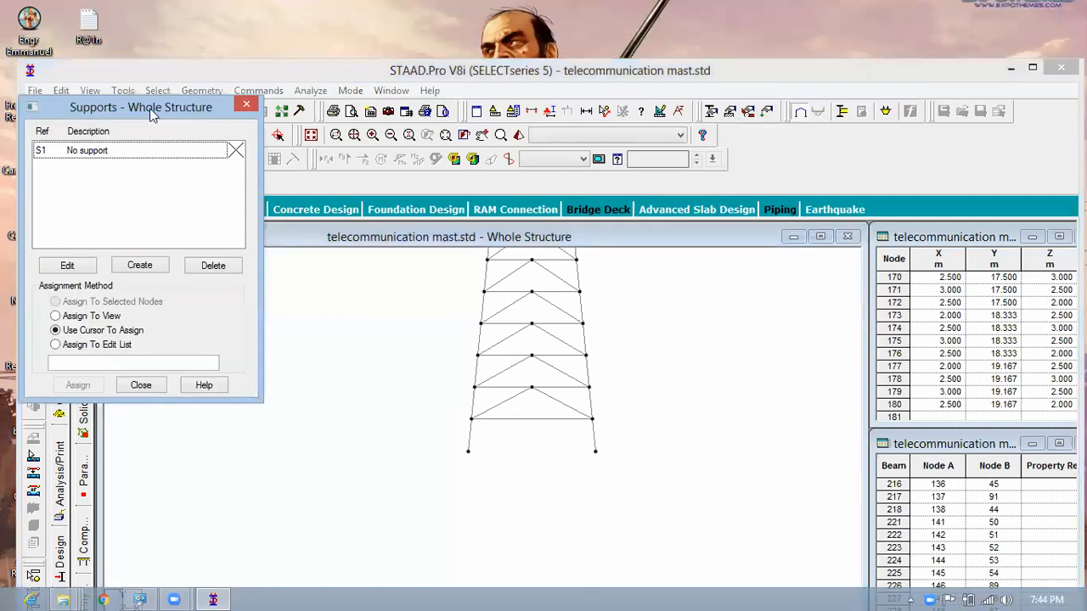
drag(150, 109, 845, 177)
click(841, 338)
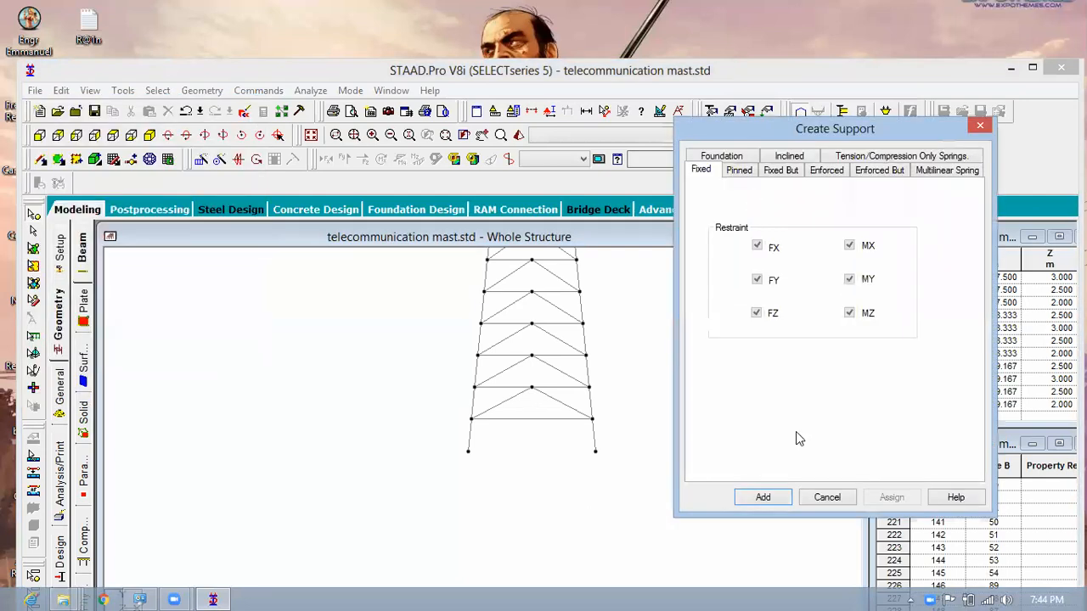
click(779, 482)
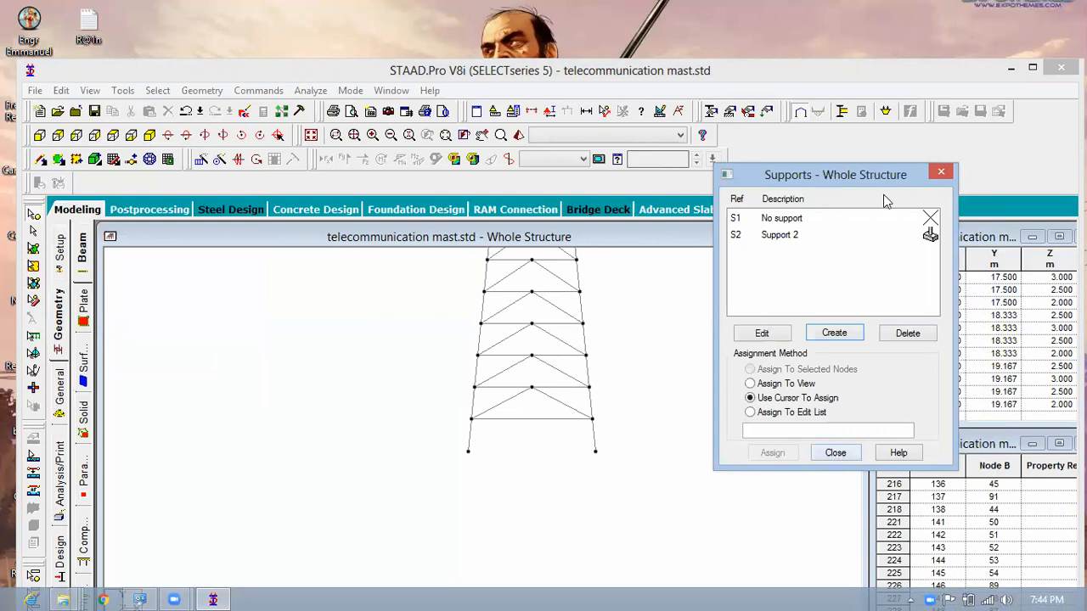
drag(815, 175, 911, 237)
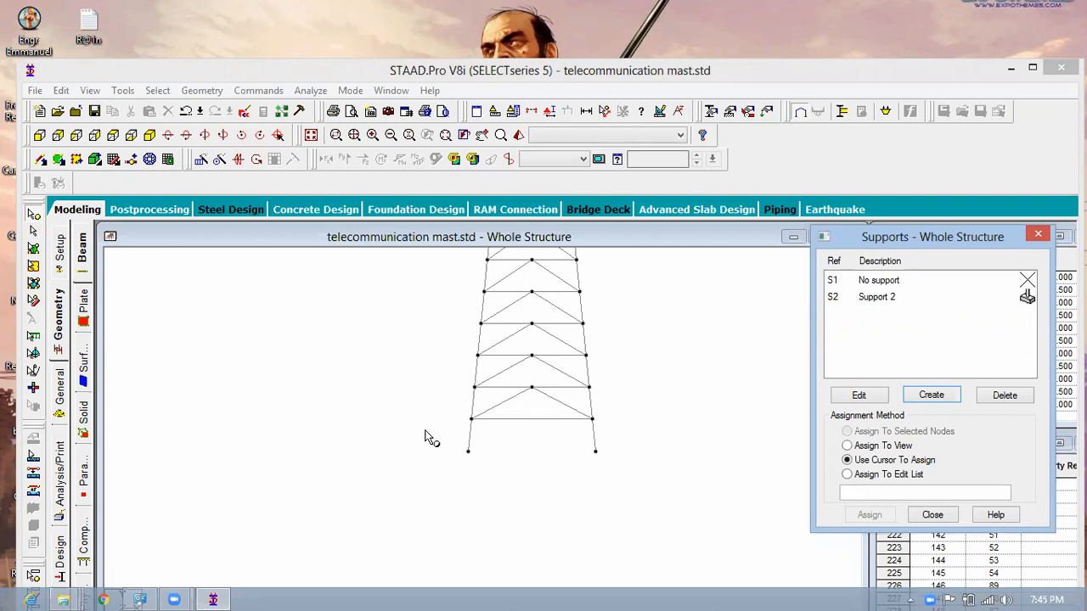
- Assign the fixed support to the four base nodes of the mast legs
drag(411, 433, 670, 483)
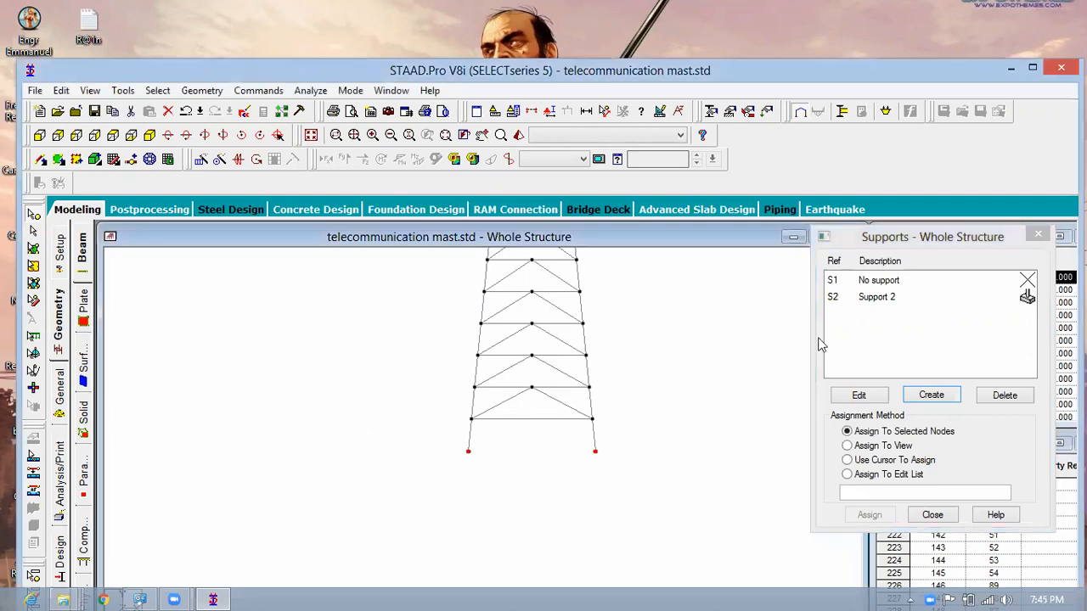
click(878, 299)
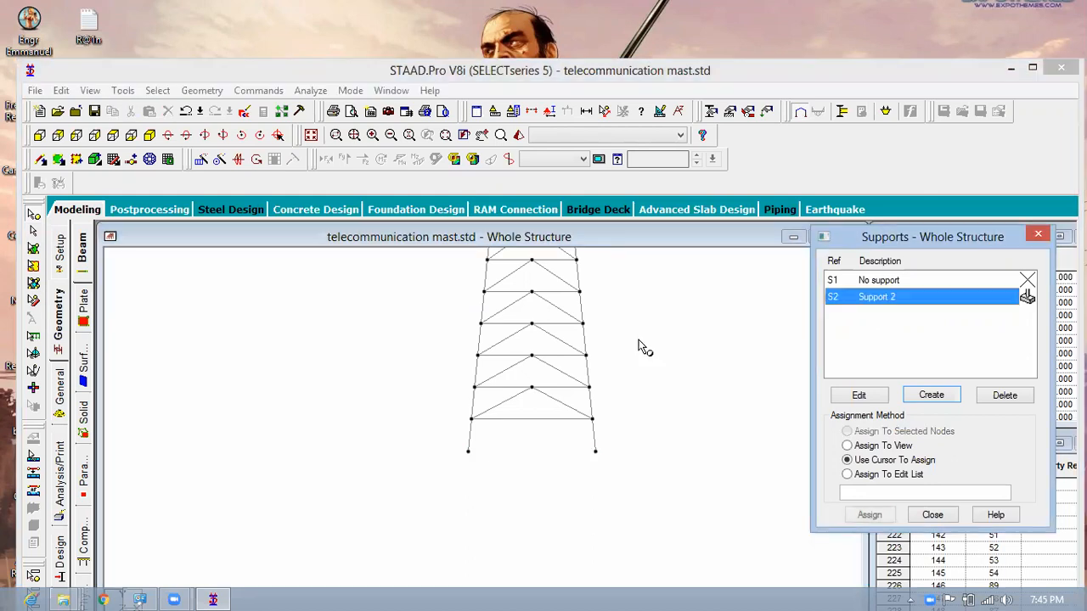
drag(435, 436, 667, 494)
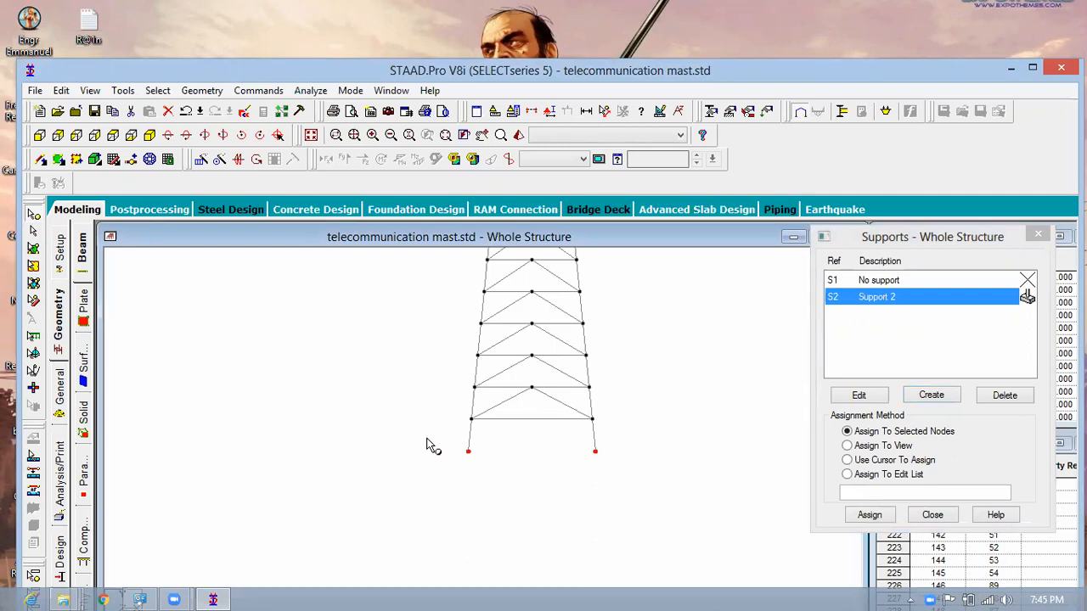
click(701, 472)
drag(605, 468, 434, 466)
drag(631, 435, 433, 470)
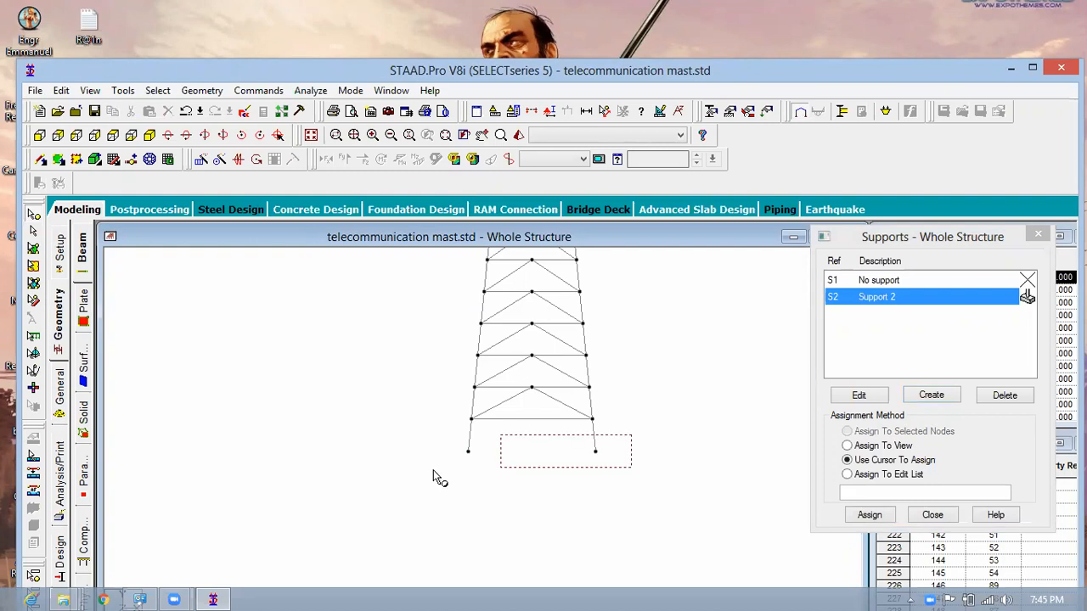
drag(528, 467, 435, 470)
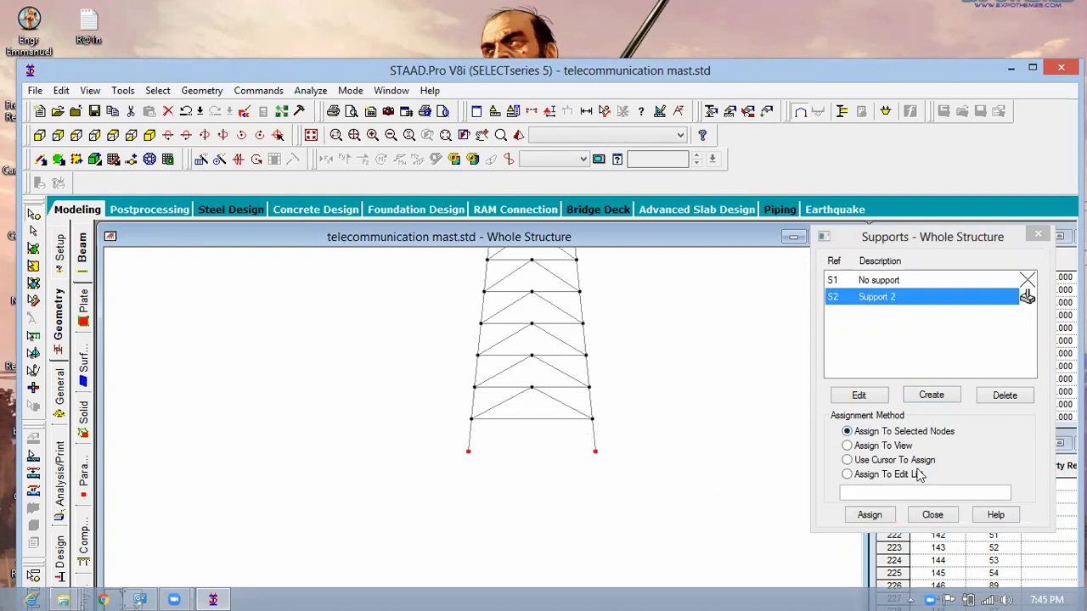
click(869, 515)
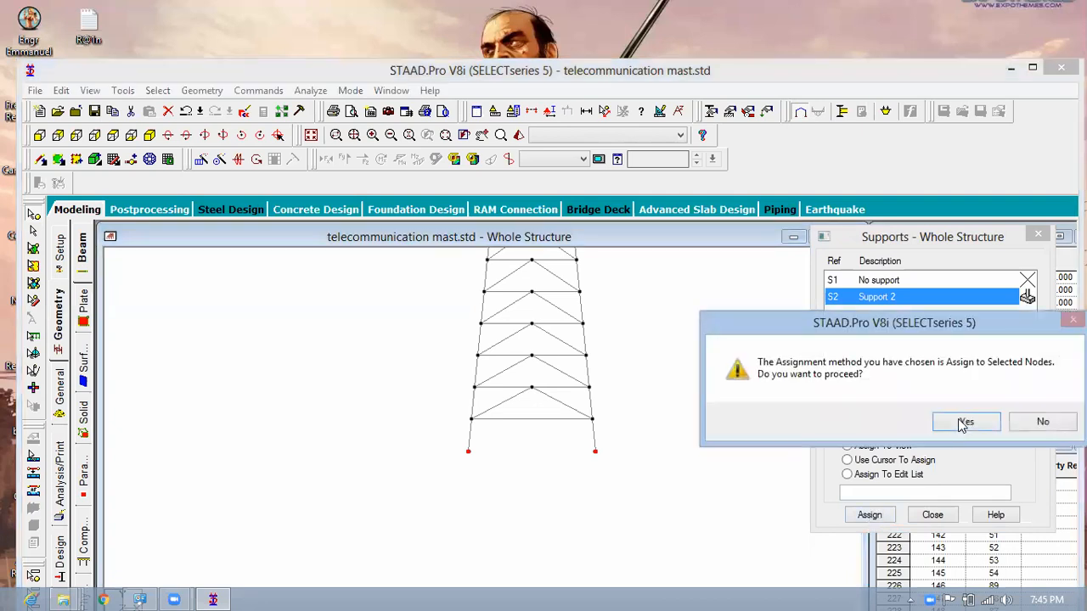
click(963, 423)
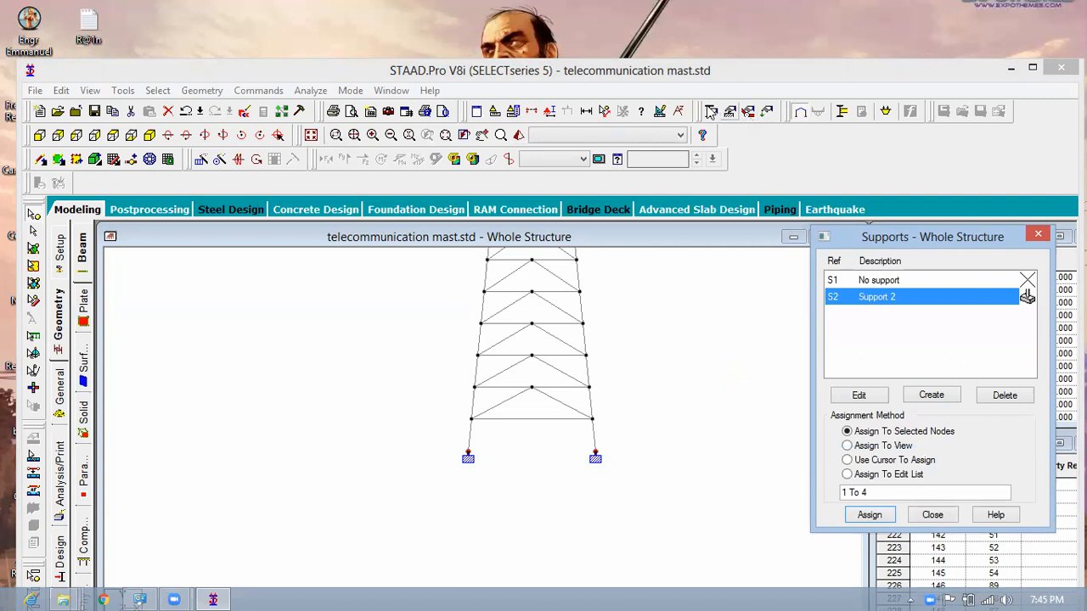
- Add the British steel section UB610X229X140 from the section database to the structure's properties
click(711, 111)
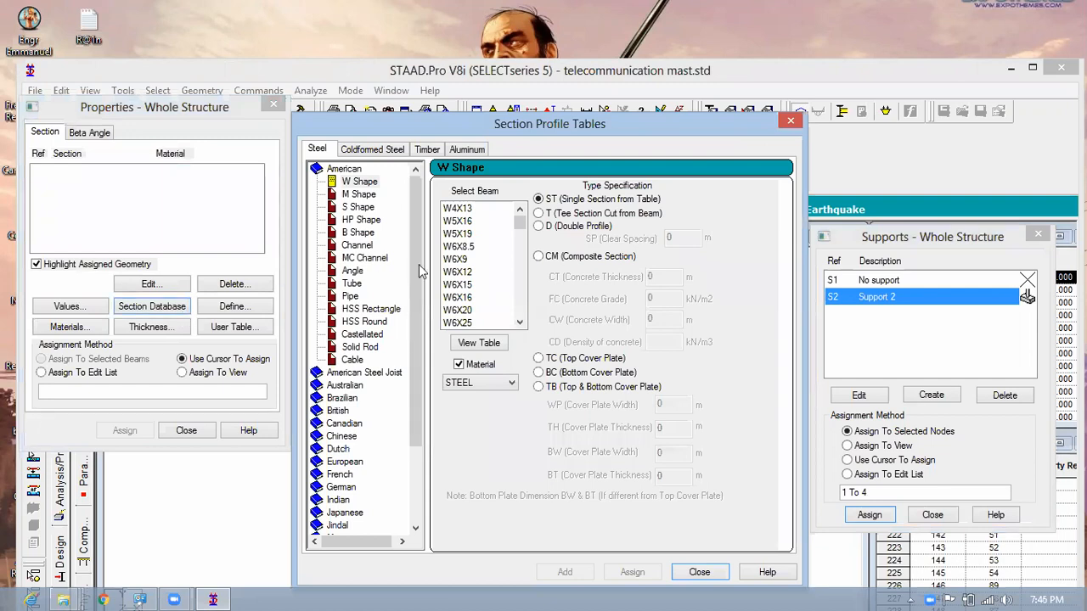
scroll(411, 314, down, 2)
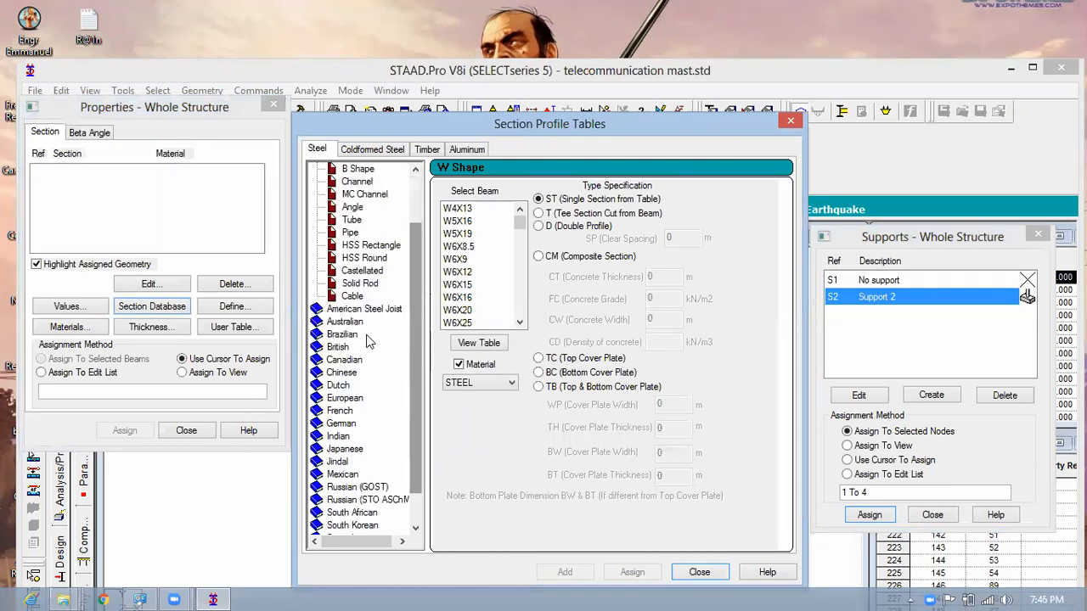
click(331, 348)
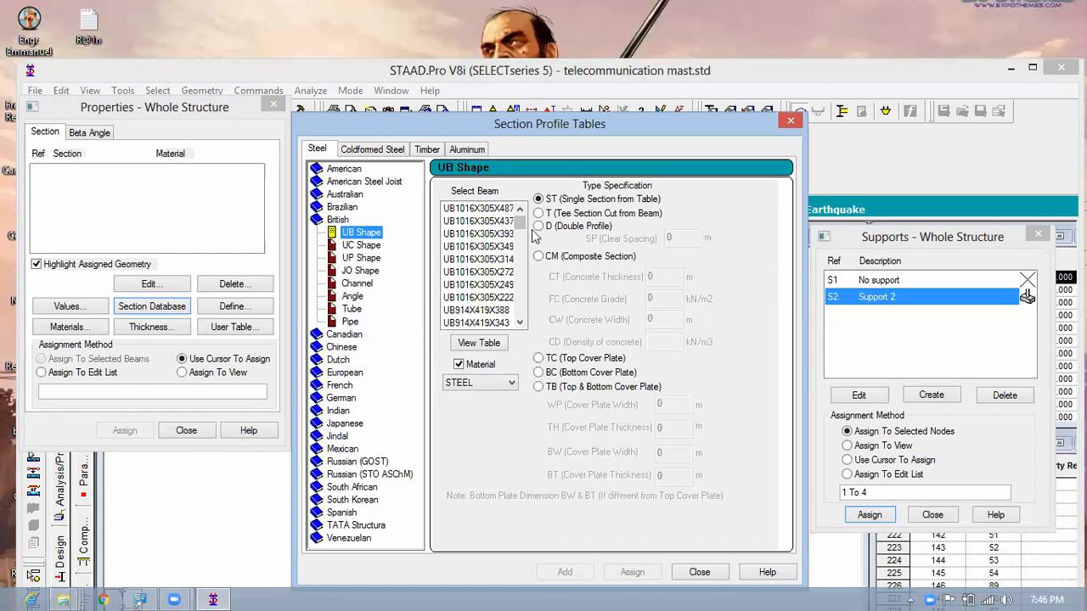
drag(520, 222, 544, 325)
mouse_move(549, 239)
mouse_down()
mouse_move(552, 219)
mouse_move(557, 237)
mouse_up()
scroll(559, 244, down, 2)
scroll(559, 246, down, 1)
click(501, 285)
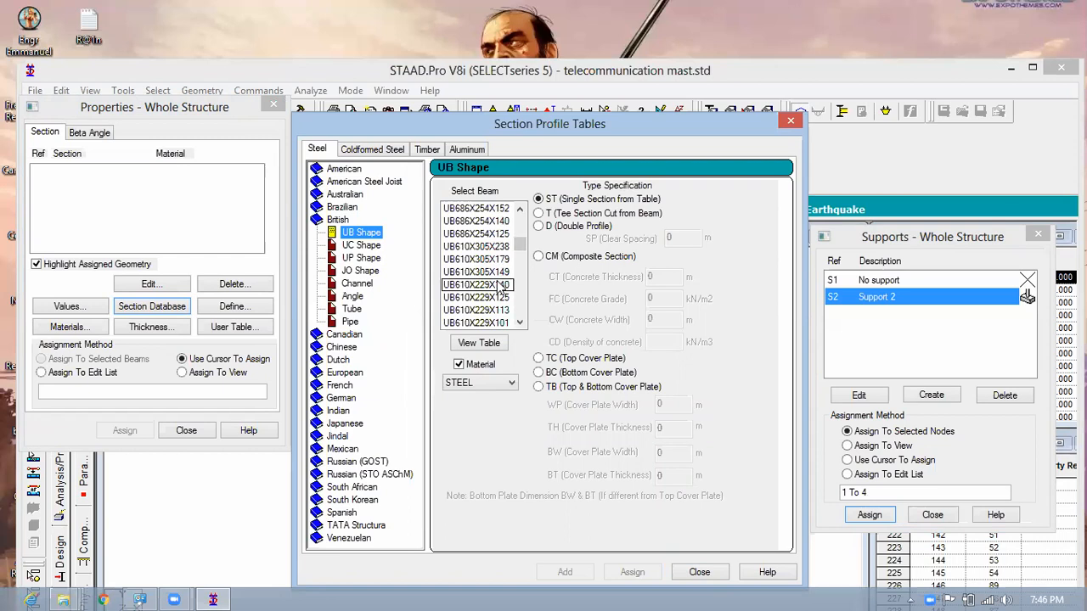
click(499, 322)
click(497, 286)
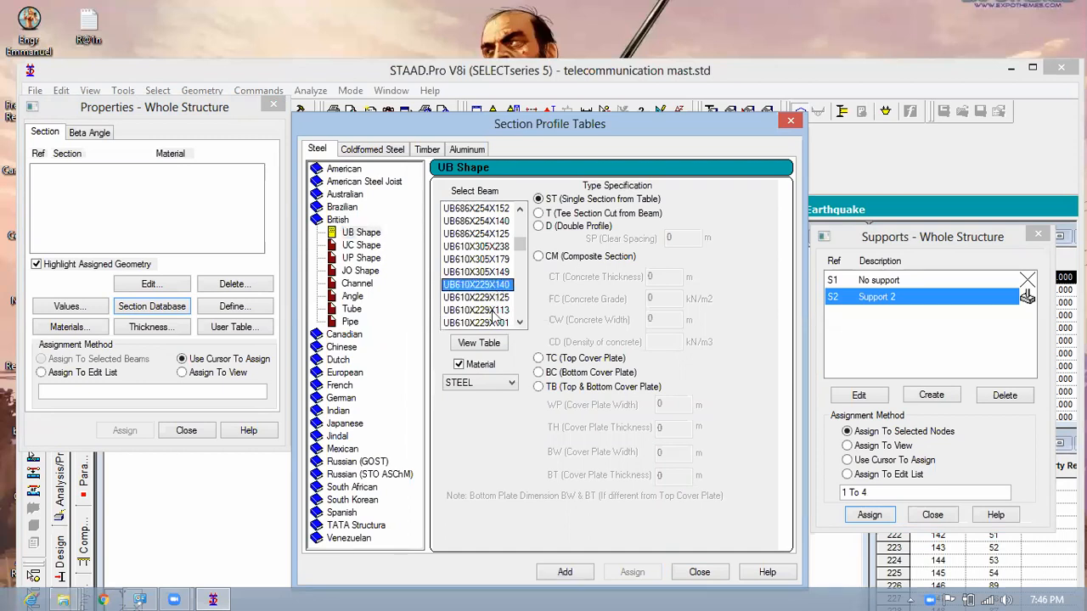
click(566, 573)
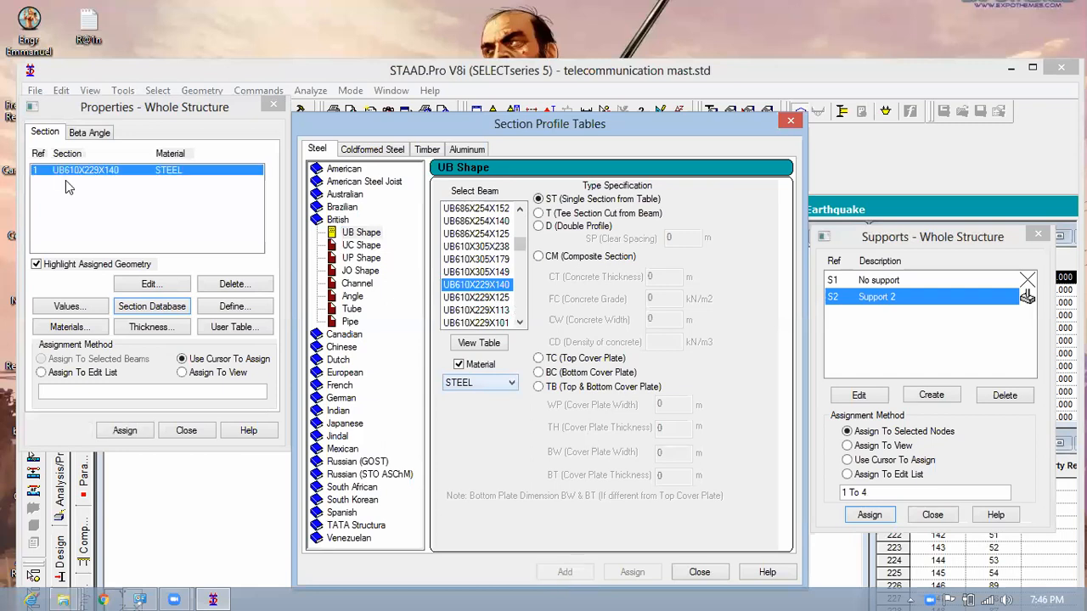
- Add the British universal column section UC203X203X86 in steel to the properties
click(362, 245)
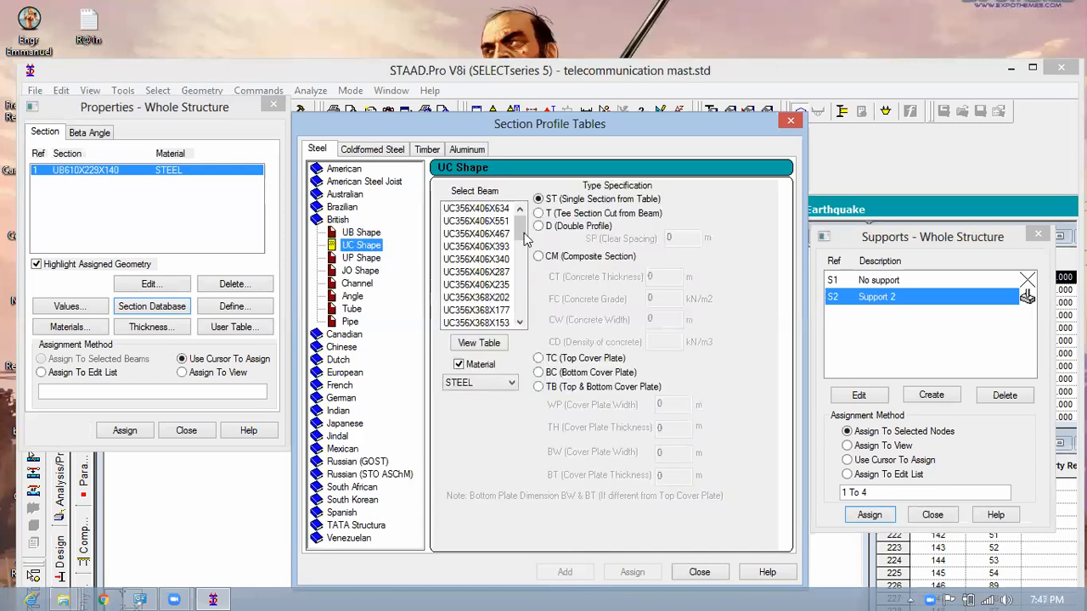
drag(521, 224, 532, 281)
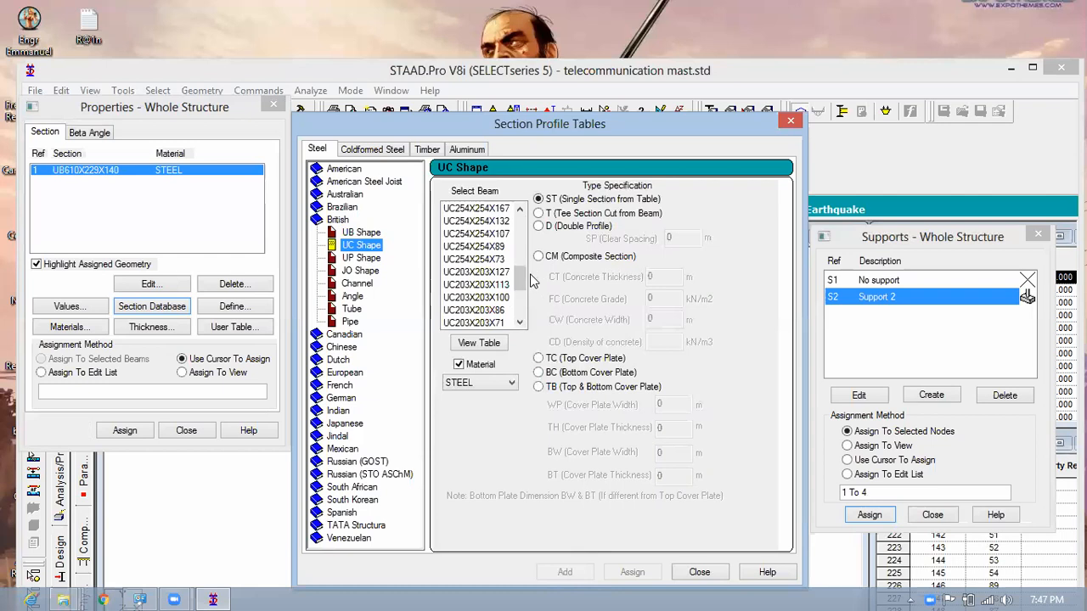
click(475, 311)
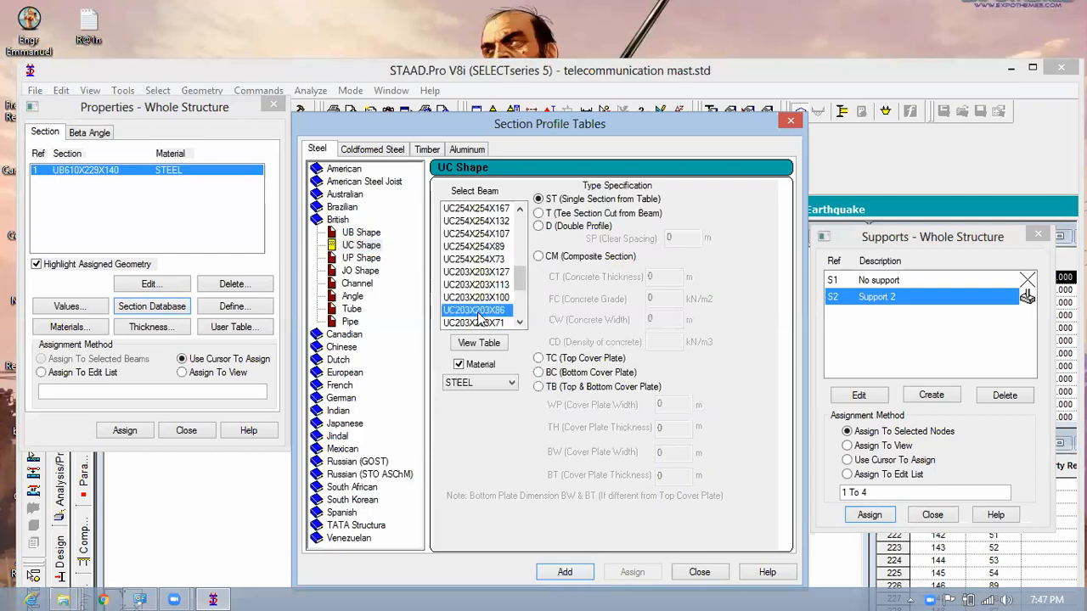
click(570, 569)
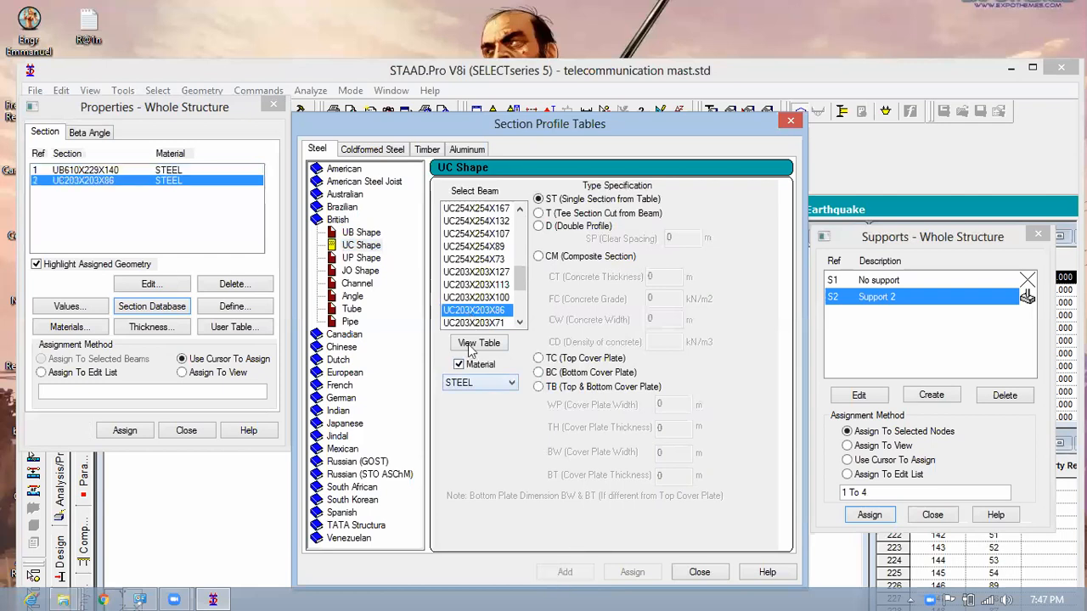
- Add the British channel section CH102X51 in steel to the properties and close the section tables
click(356, 284)
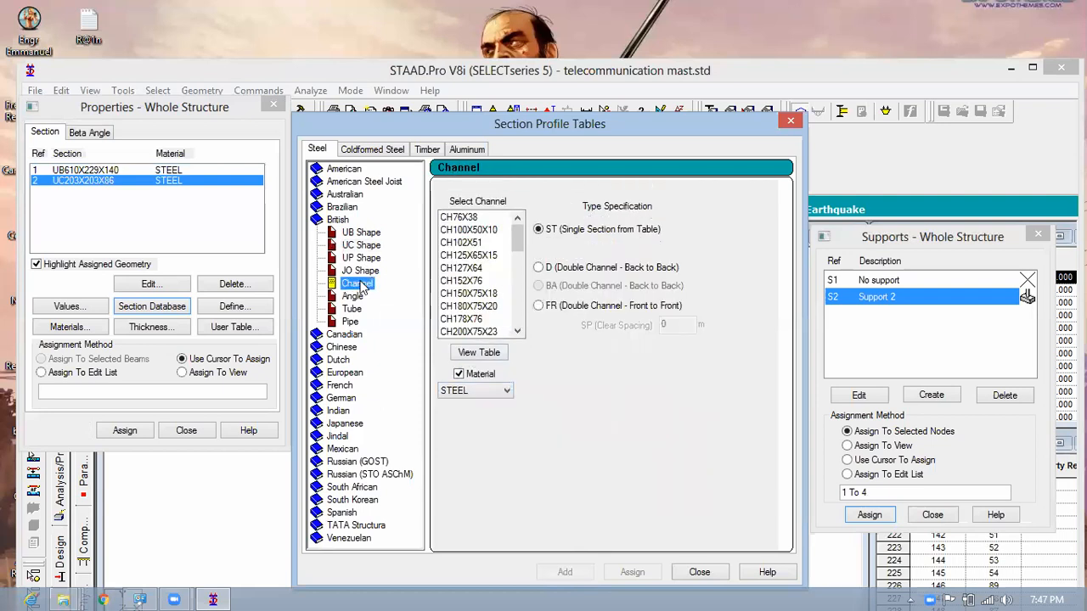
click(473, 256)
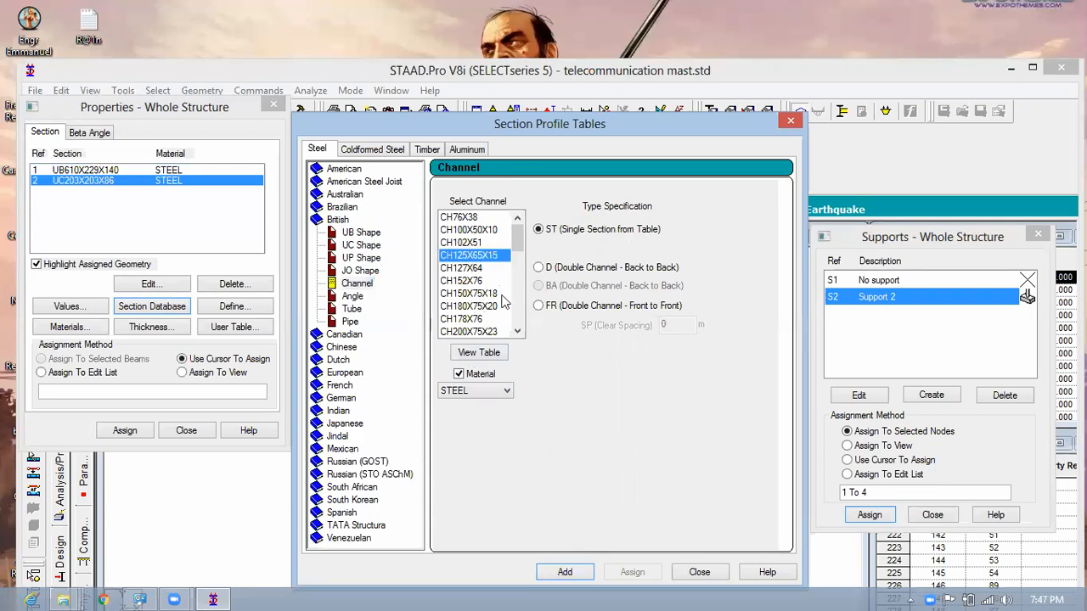
click(468, 243)
click(564, 571)
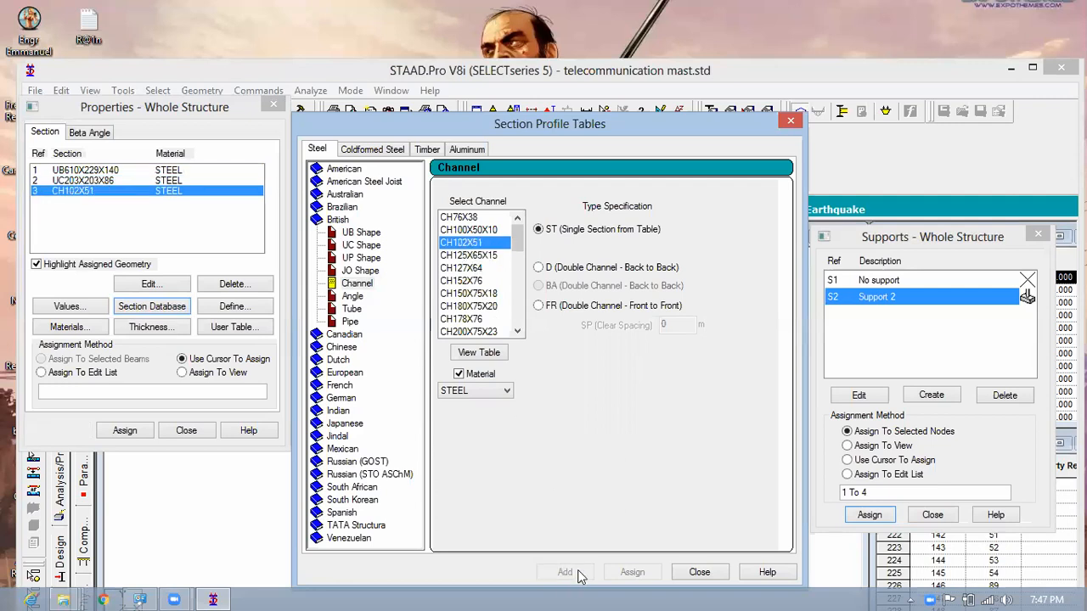
click(689, 574)
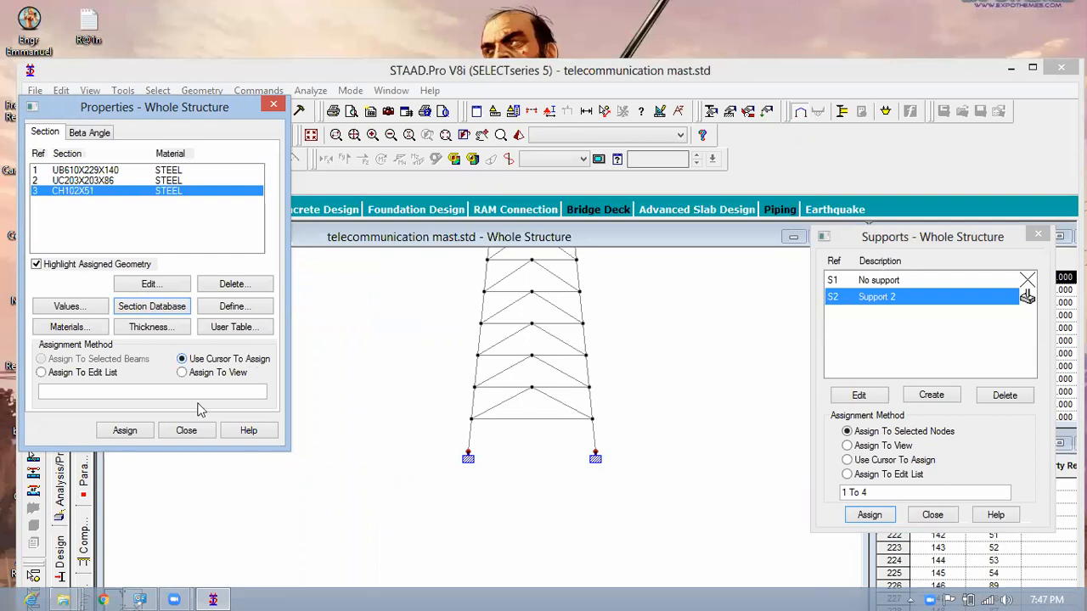
- Assign the UB610X229X140 section to all horizontal beams parallel to the X and Z axes
click(95, 170)
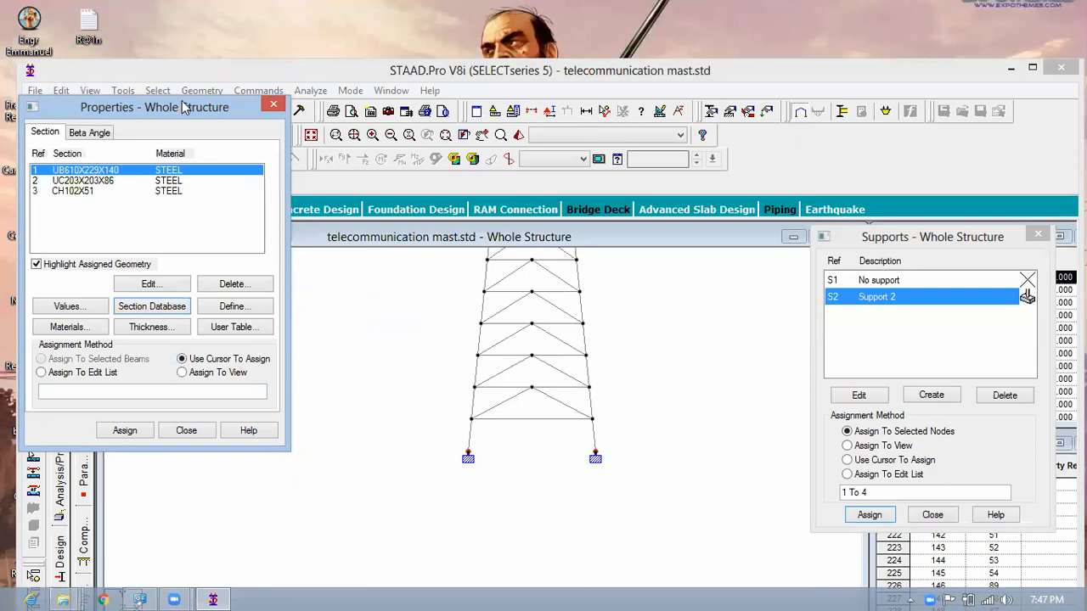
drag(182, 101, 892, 250)
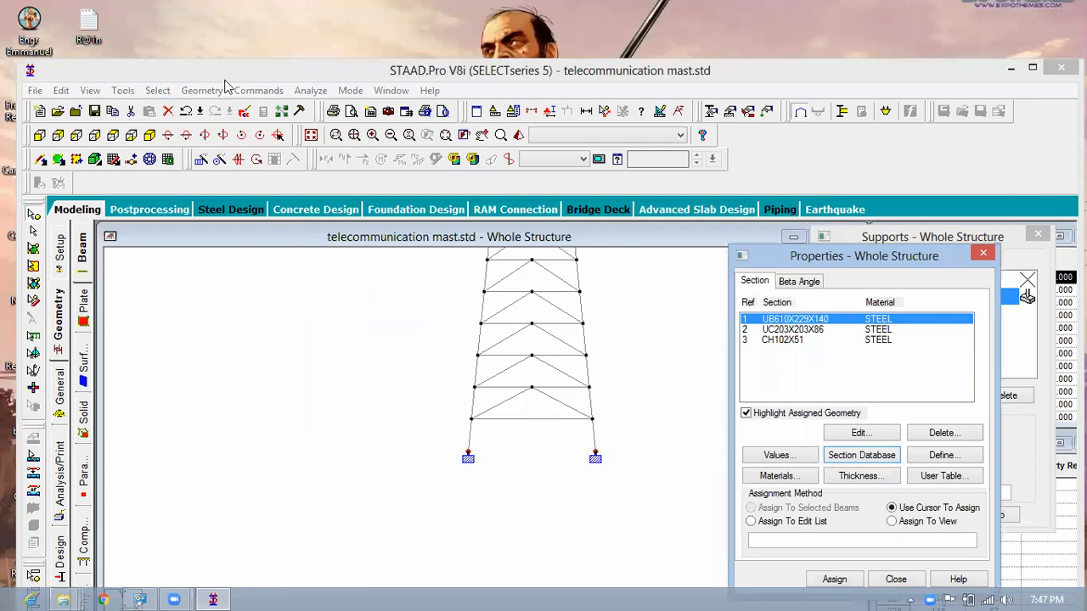
click(157, 91)
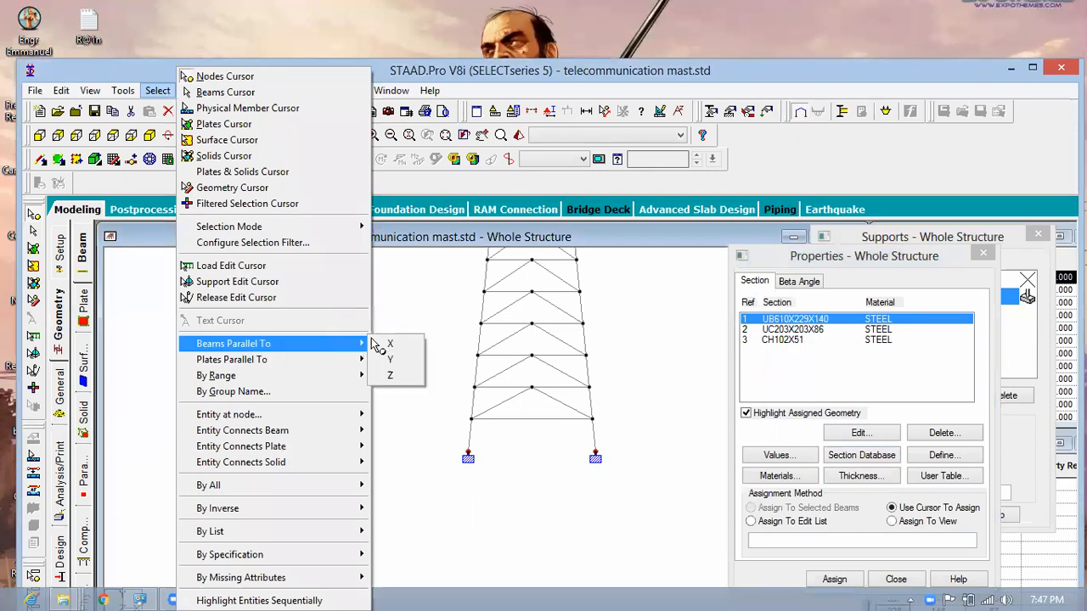
click(389, 343)
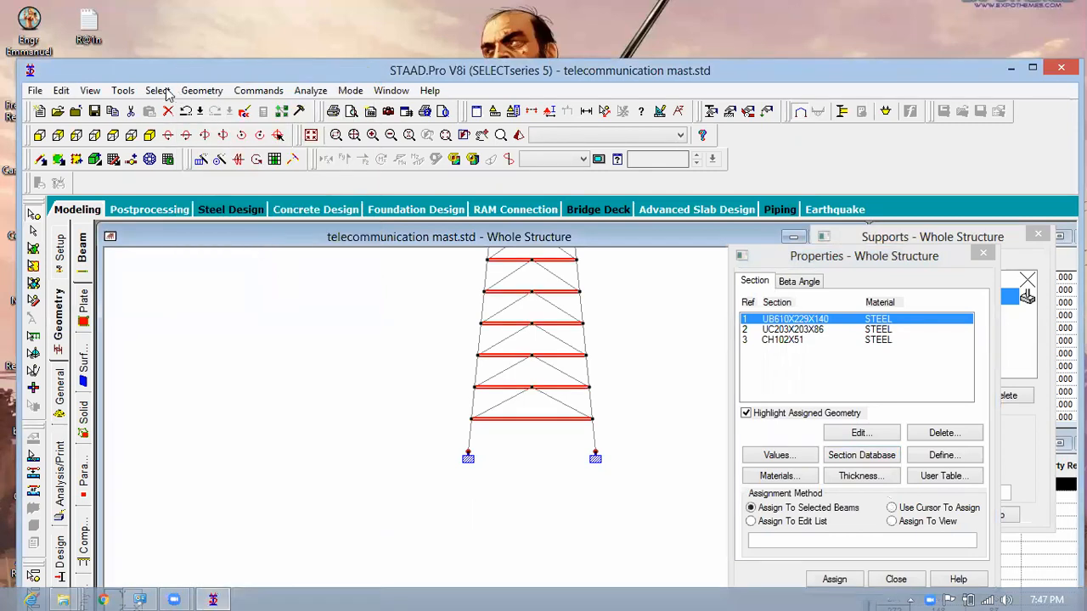
key(alt+s)
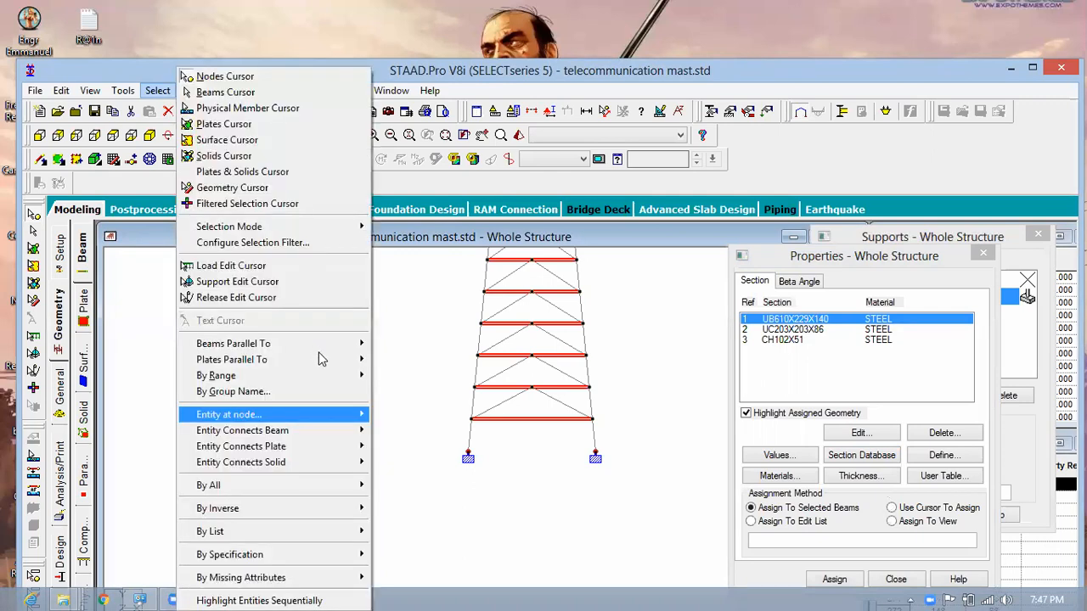
mouse_move(344, 350)
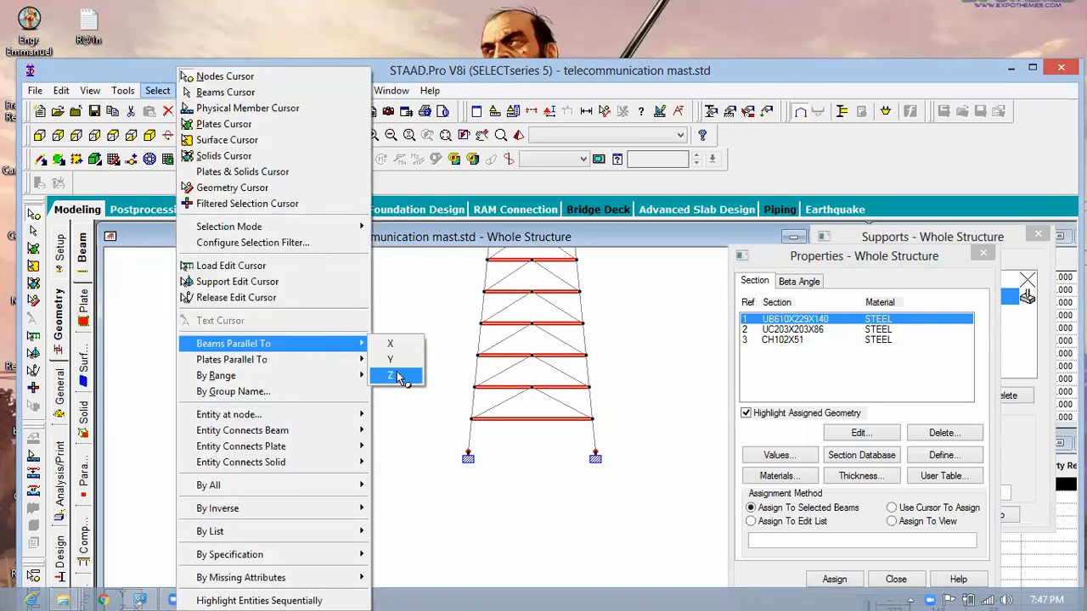
click(394, 374)
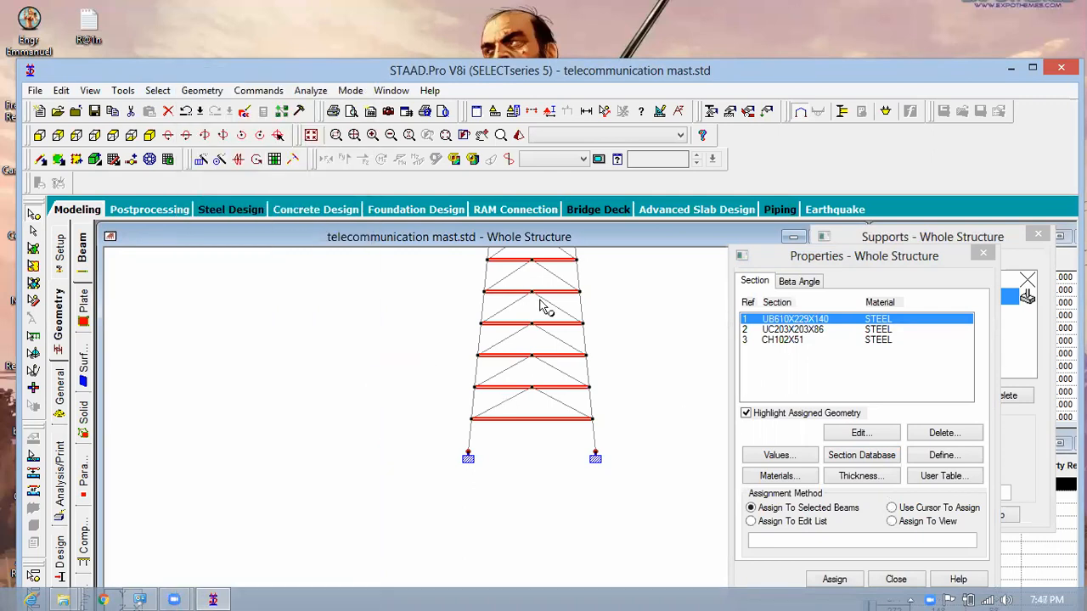
click(149, 136)
scroll(358, 403, down, 1)
middle_drag(359, 408, 280, 539)
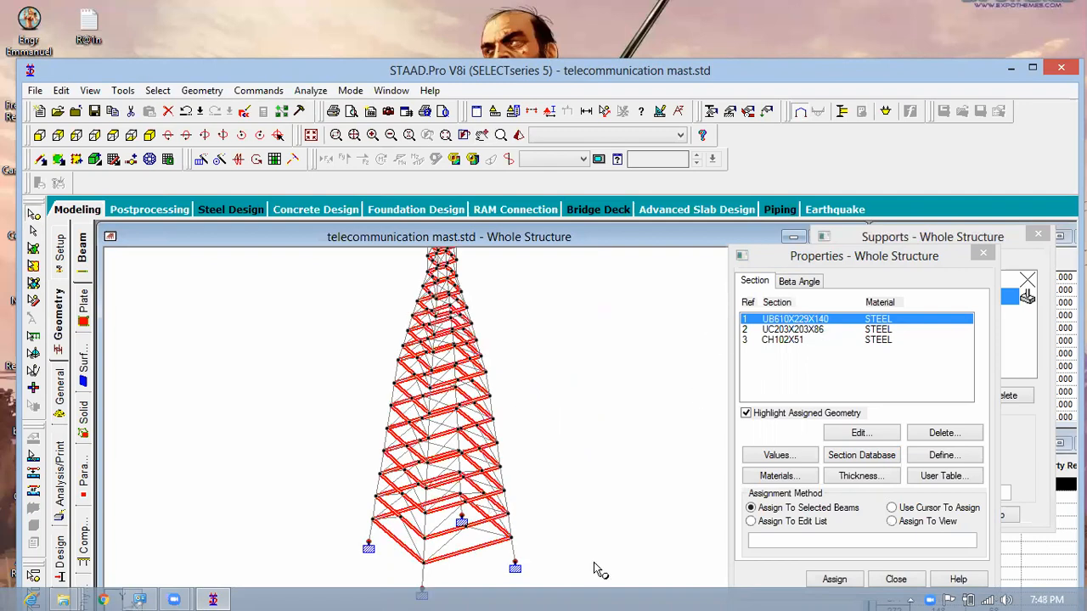
click(843, 581)
click(843, 581)
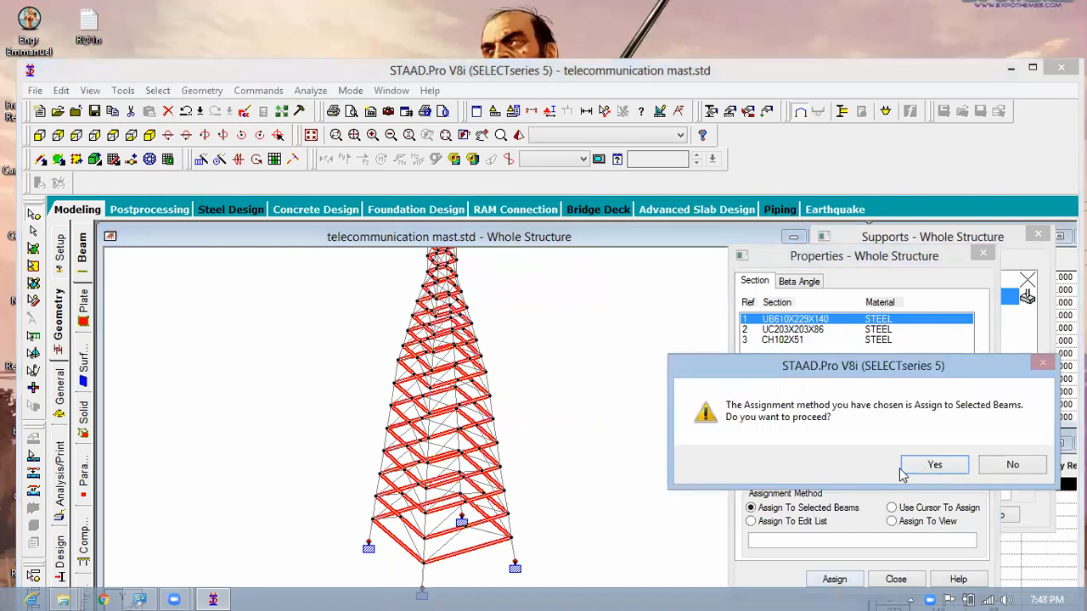
key(Return)
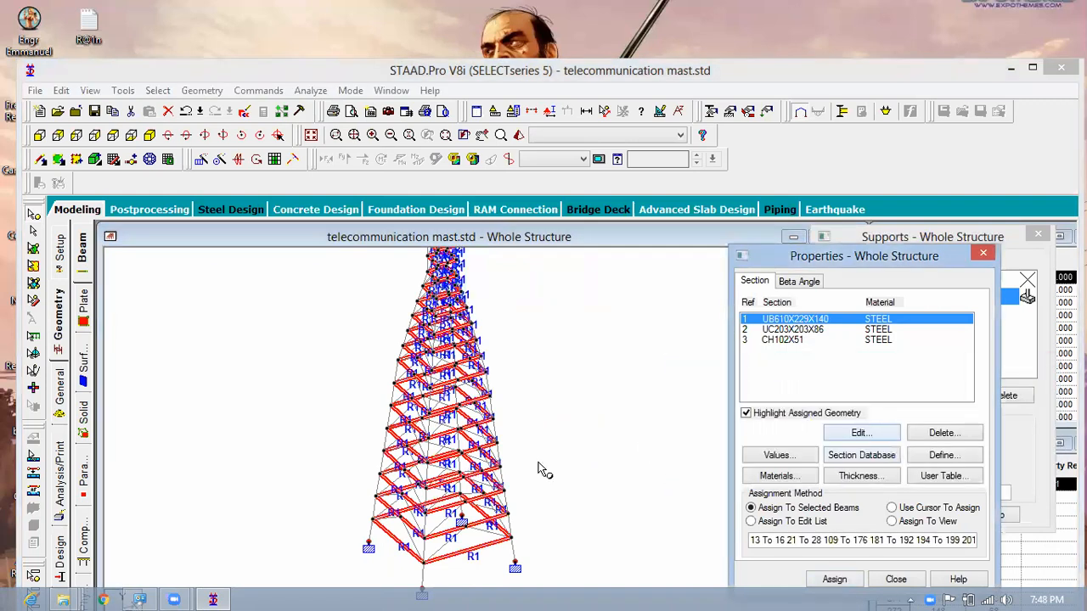
- Clear the selection of the horizontal beams and save the modified structure
click(550, 442)
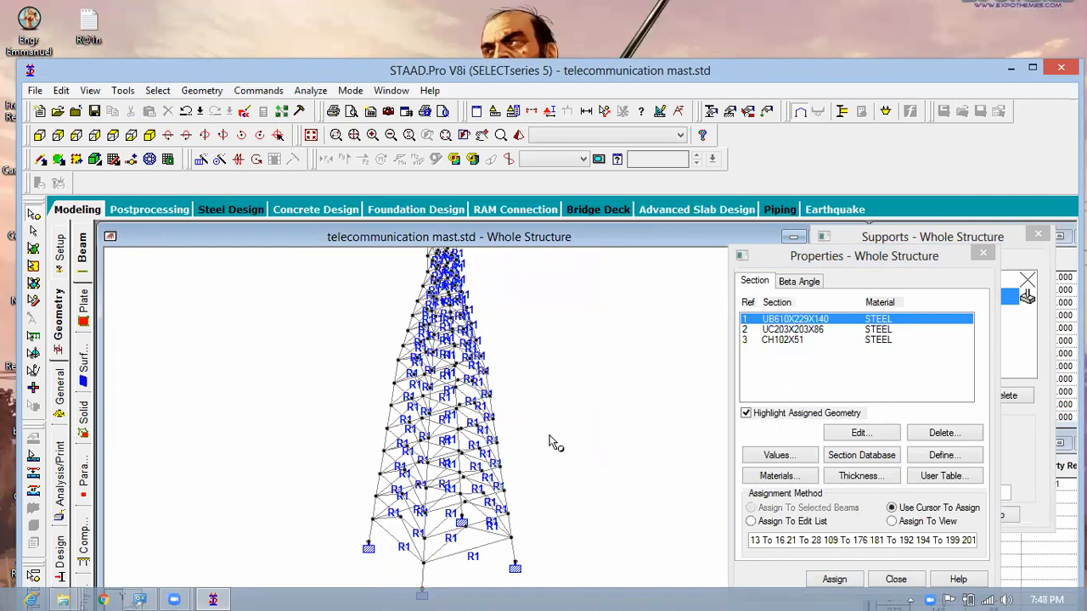
key(ctrl+F5)
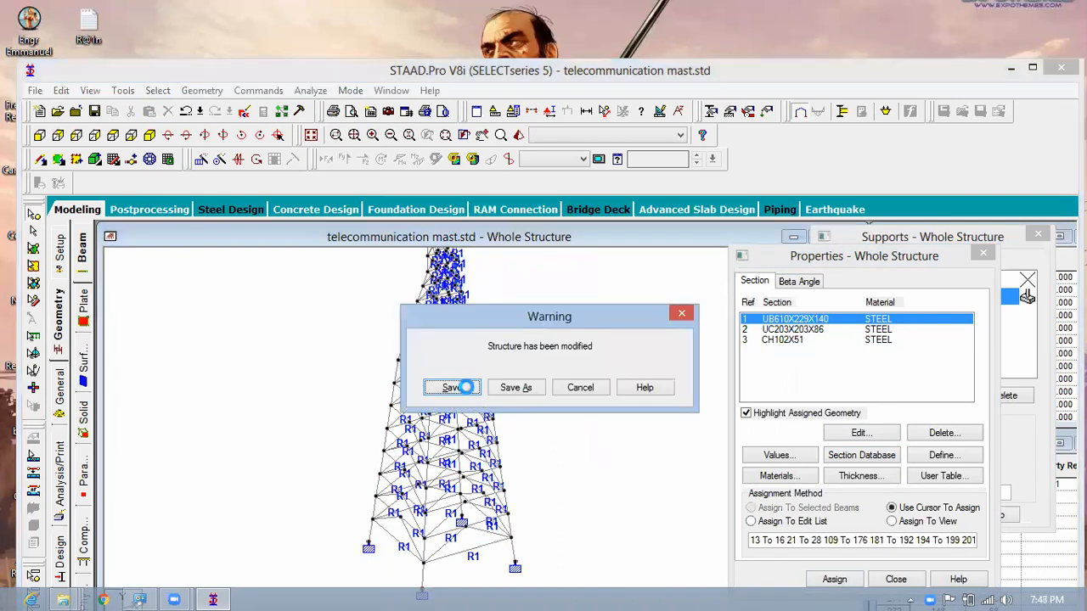
key(Return)
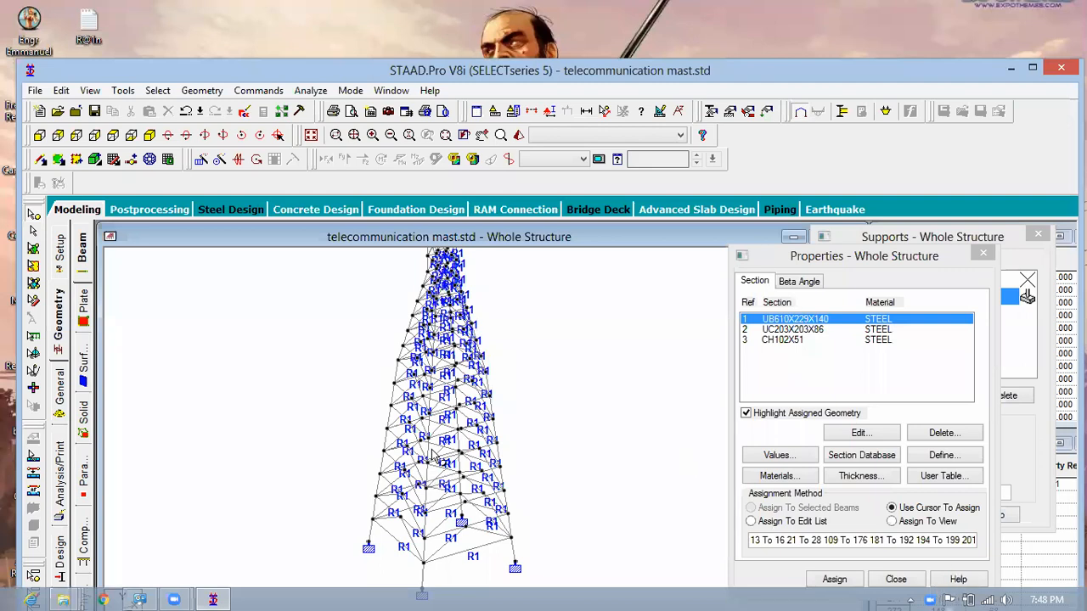
- Show the mast in plan view with the program window maximized and no beams selected, focusing on the minimum-X, maximum-Z corner leg
click(113, 142)
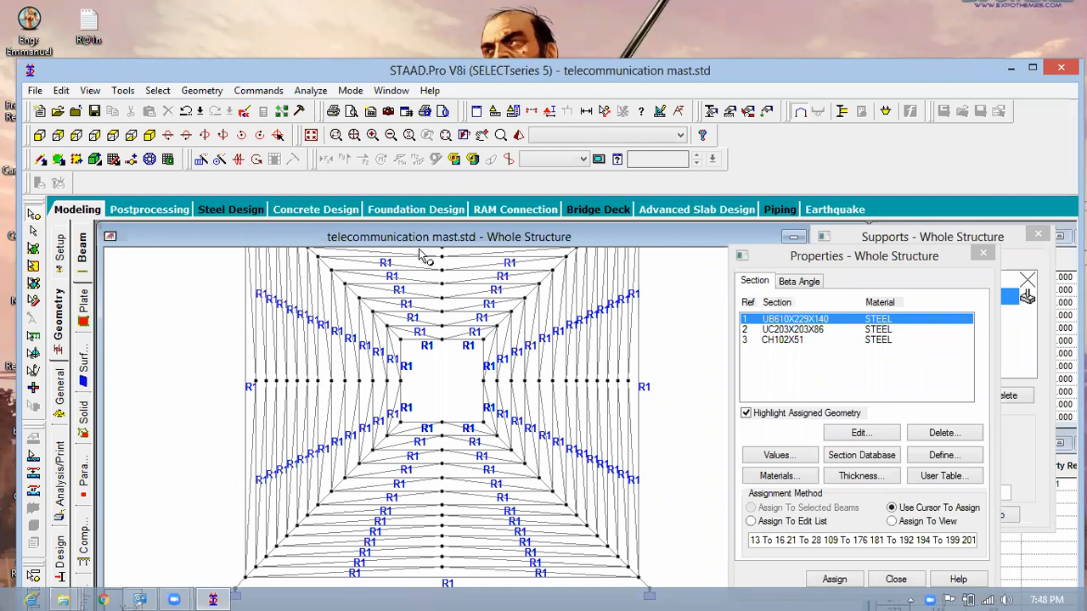
drag(697, 78, 696, 55)
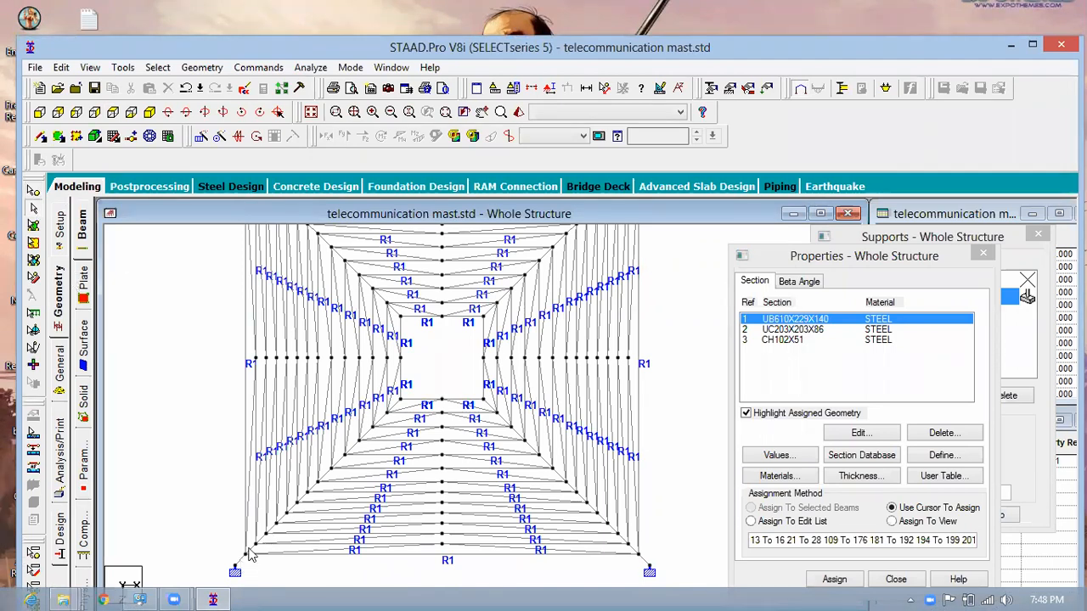
click(235, 577)
scroll(234, 577, up, 1)
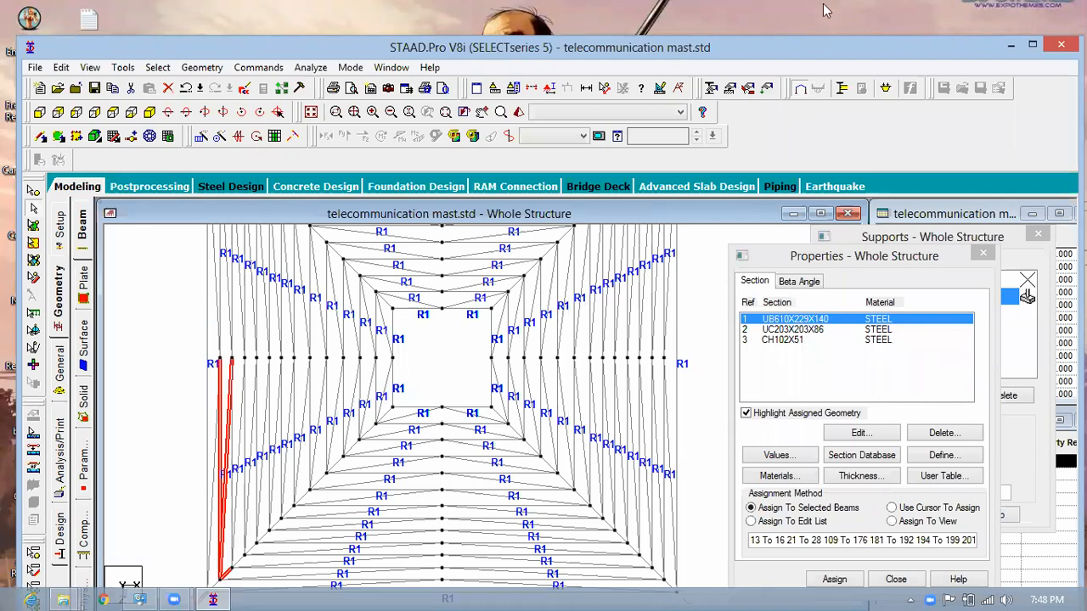
double_click(820, 51)
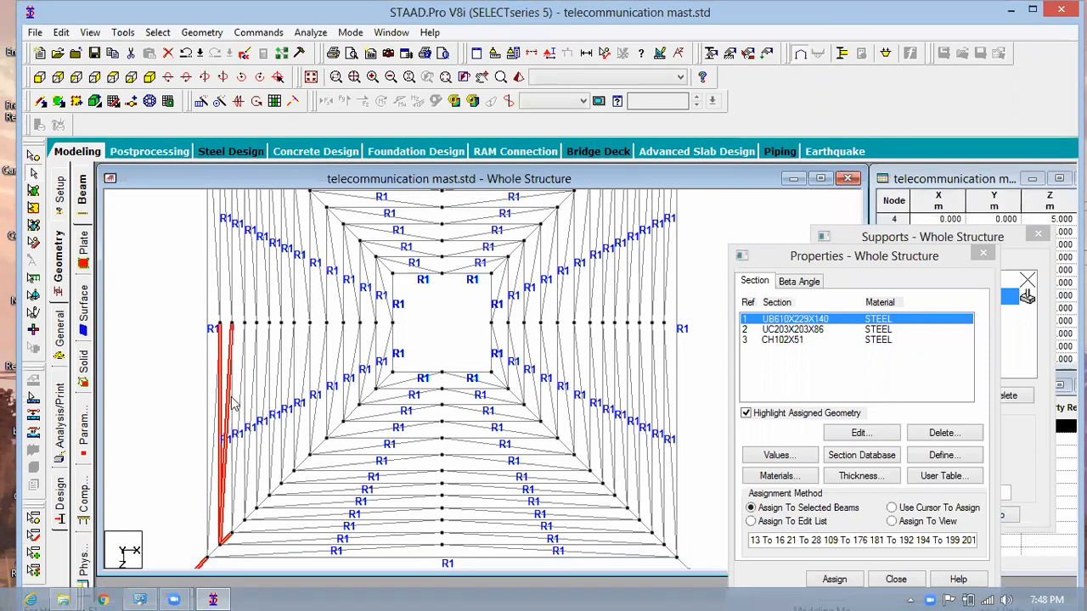
click(231, 406)
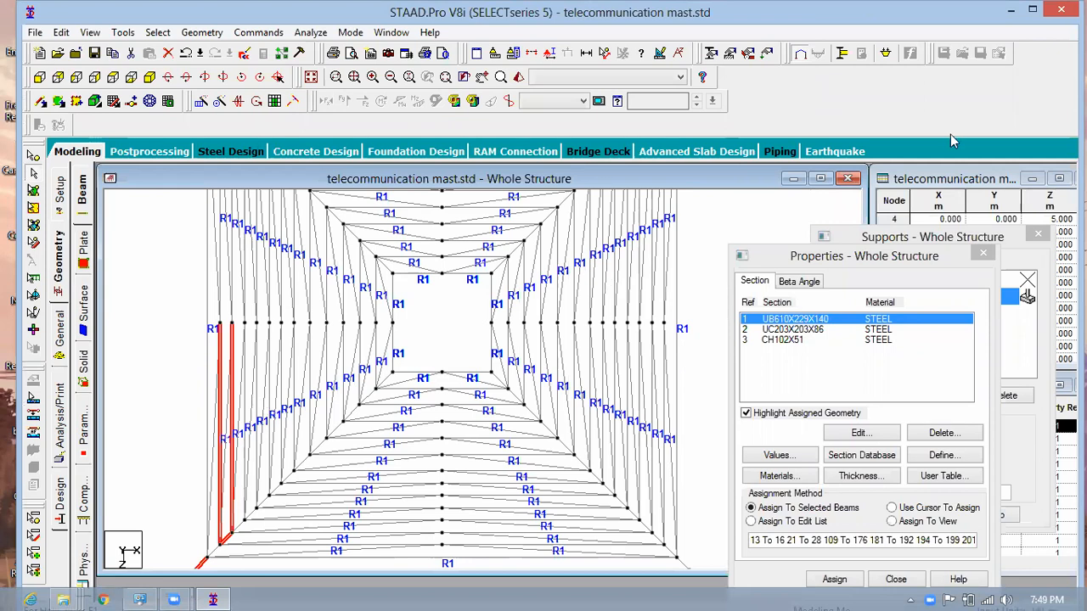
click(1032, 10)
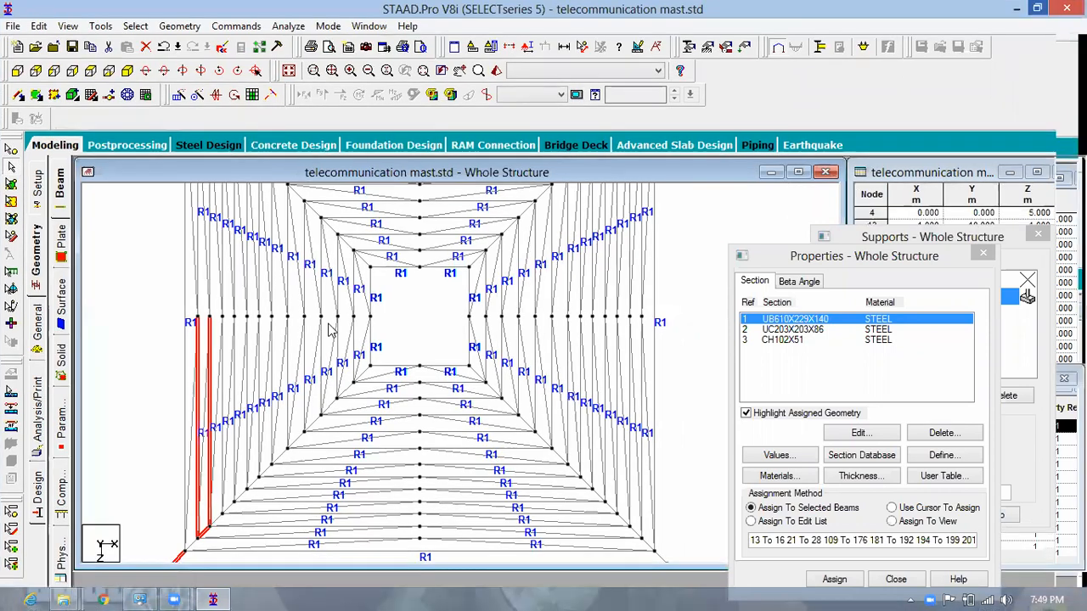
click(390, 309)
scroll(389, 309, down, 1)
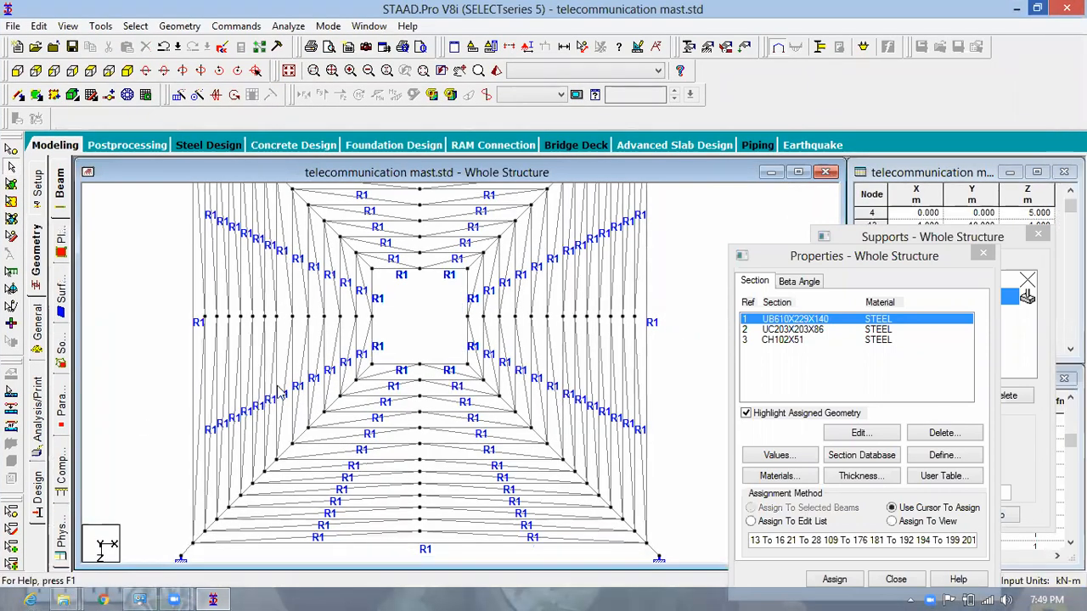
scroll(221, 546, down, 2)
scroll(233, 547, up, 2)
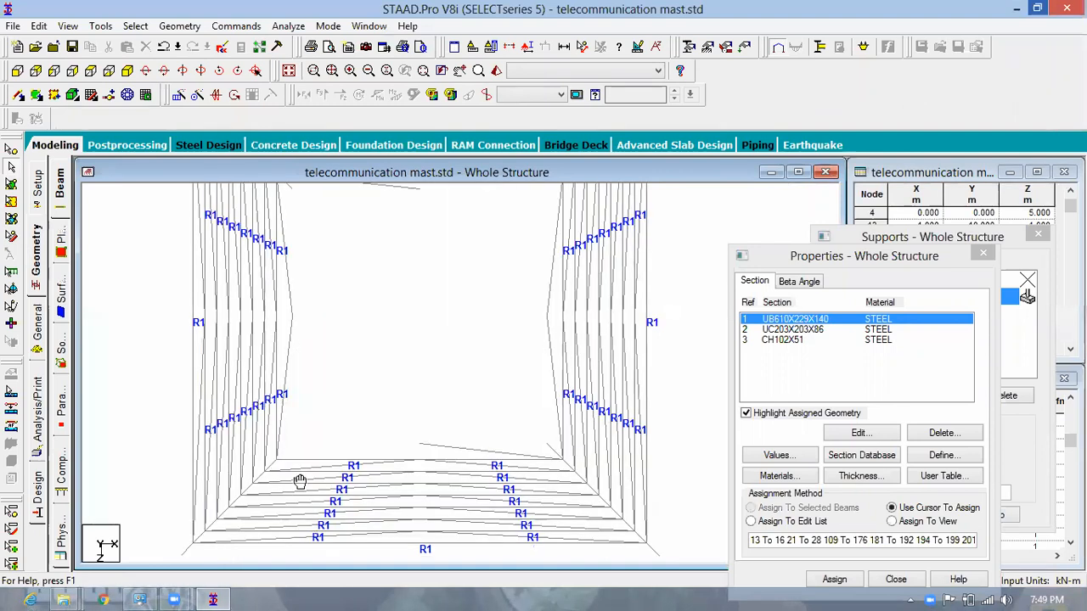
scroll(356, 413, down, 1)
scroll(310, 381, up, 1)
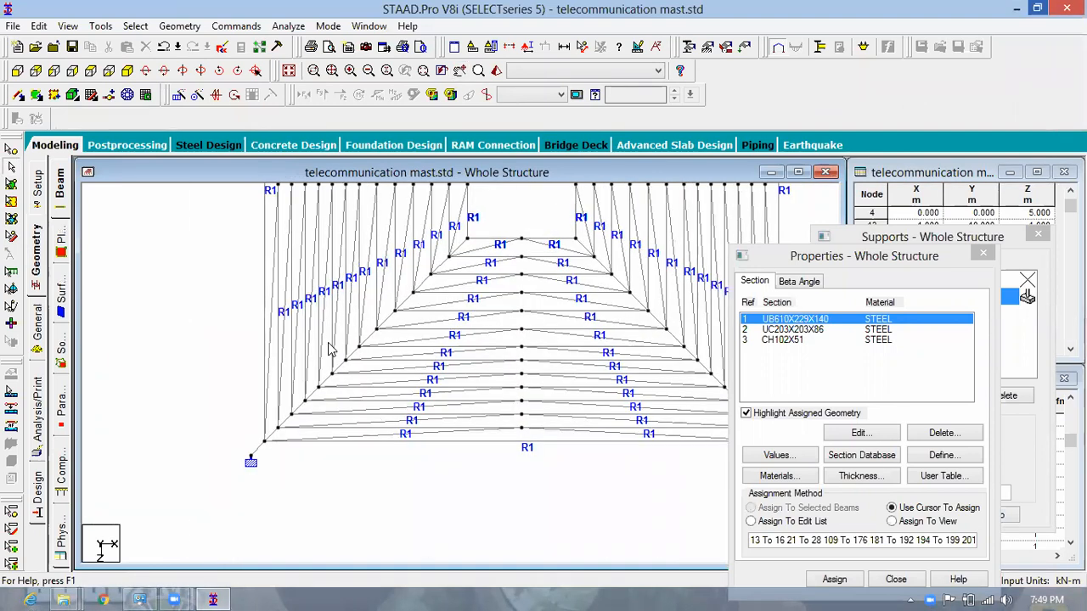
click(459, 245)
ctrl+click(443, 259)
ctrl+click(421, 280)
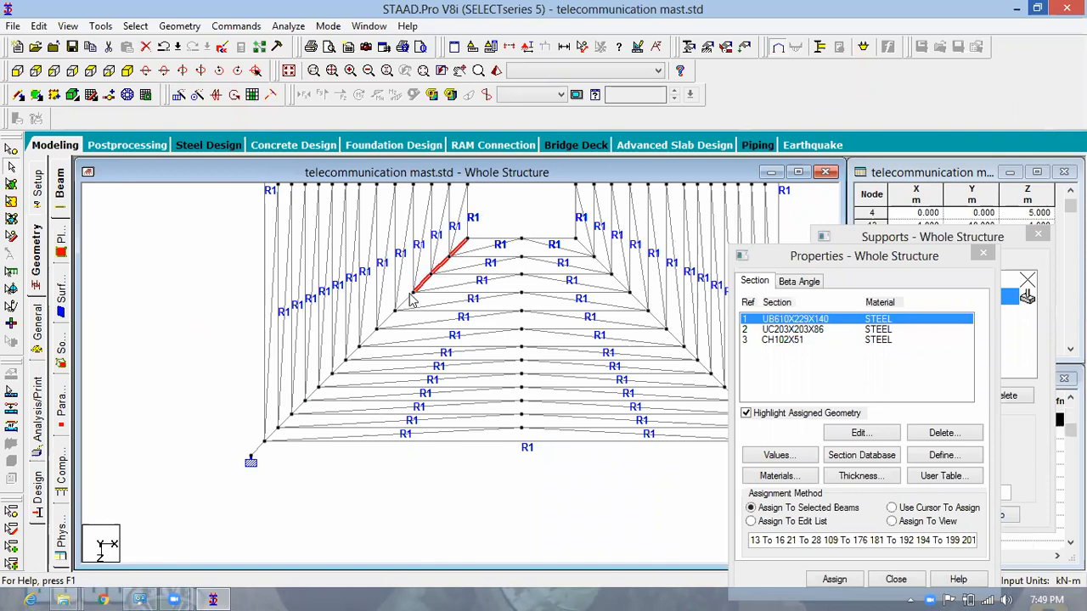
ctrl+click(379, 317)
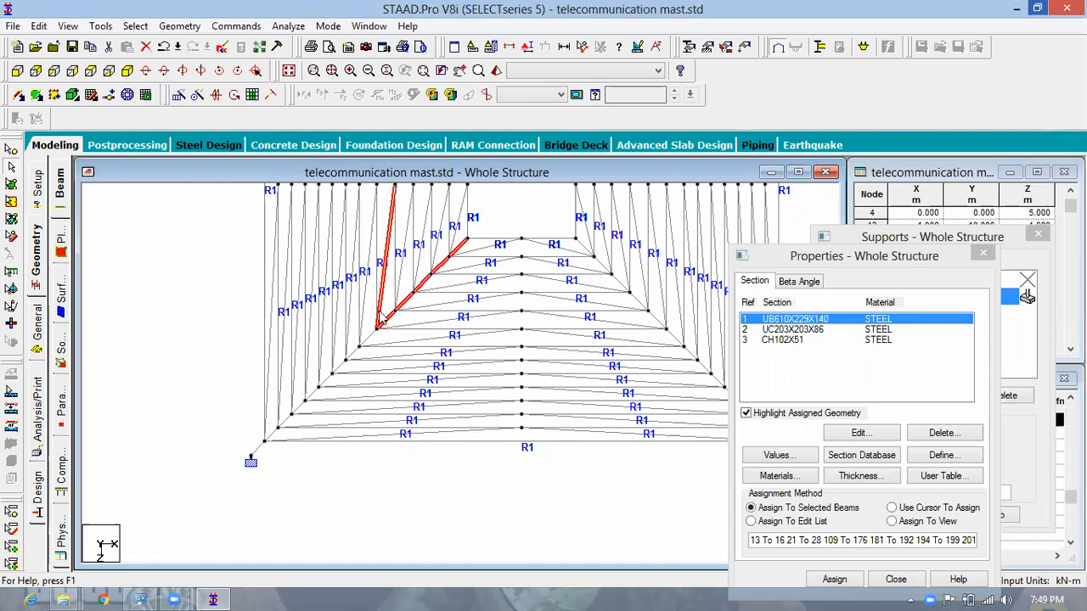
ctrl+click(381, 315)
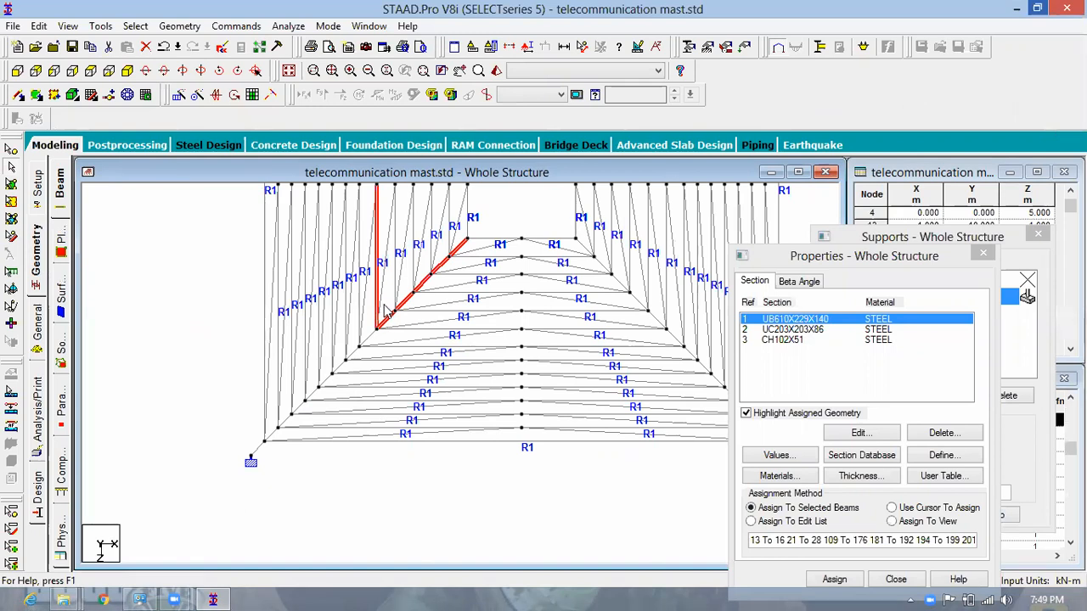
ctrl+click(383, 315)
click(381, 311)
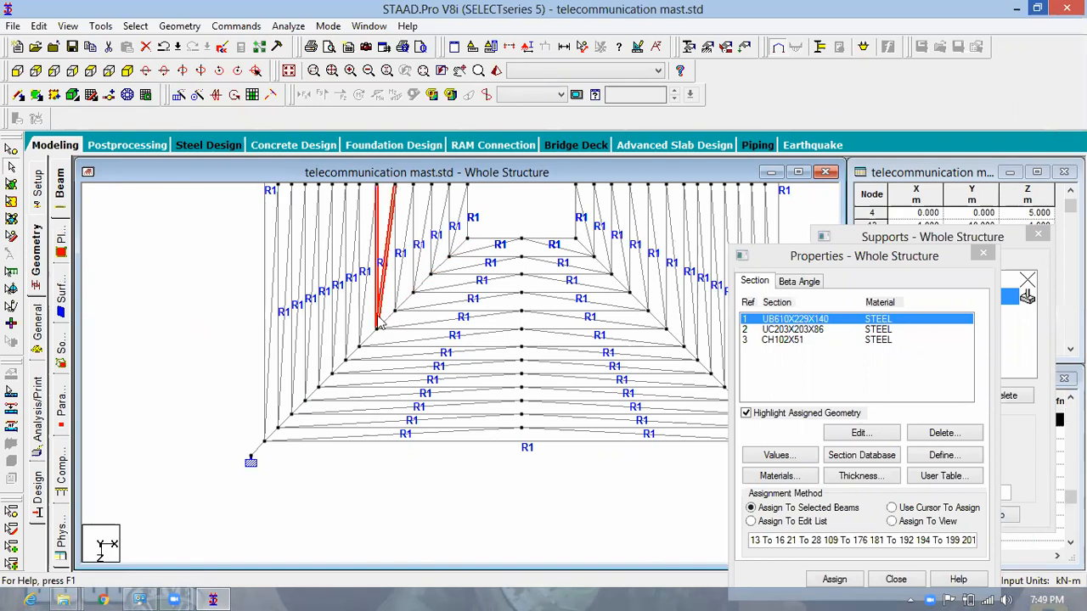
click(277, 443)
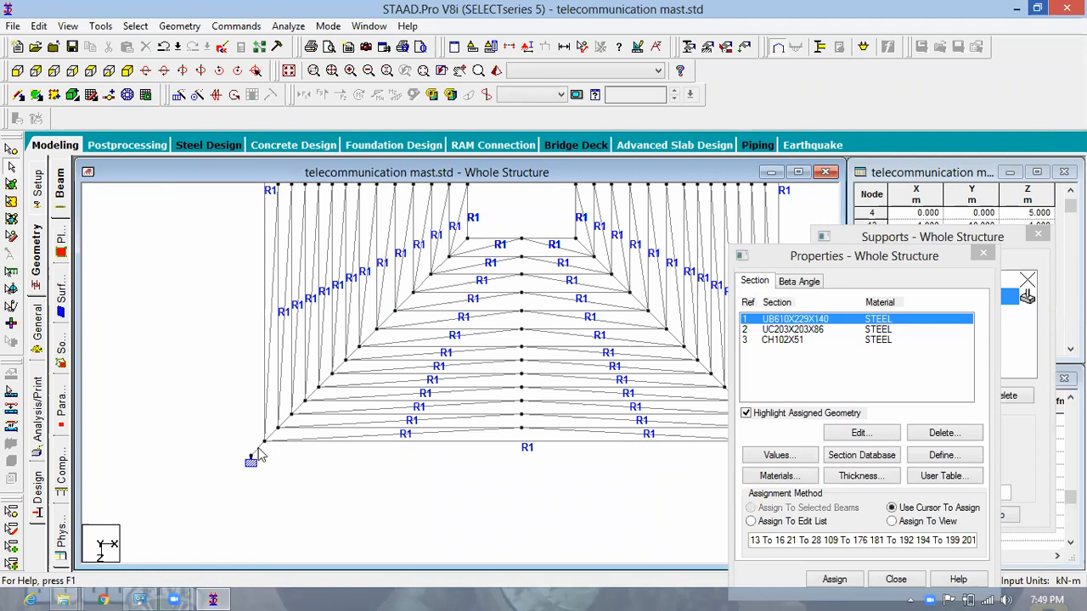
- Select the lower segments of the minimum-X, maximum-Z corner leg upward from its support, leaving out the adjoining horizontal and bracing members
click(266, 442)
ctrl+click(271, 434)
ctrl+click(299, 405)
ctrl+click(312, 391)
ctrl+click(328, 381)
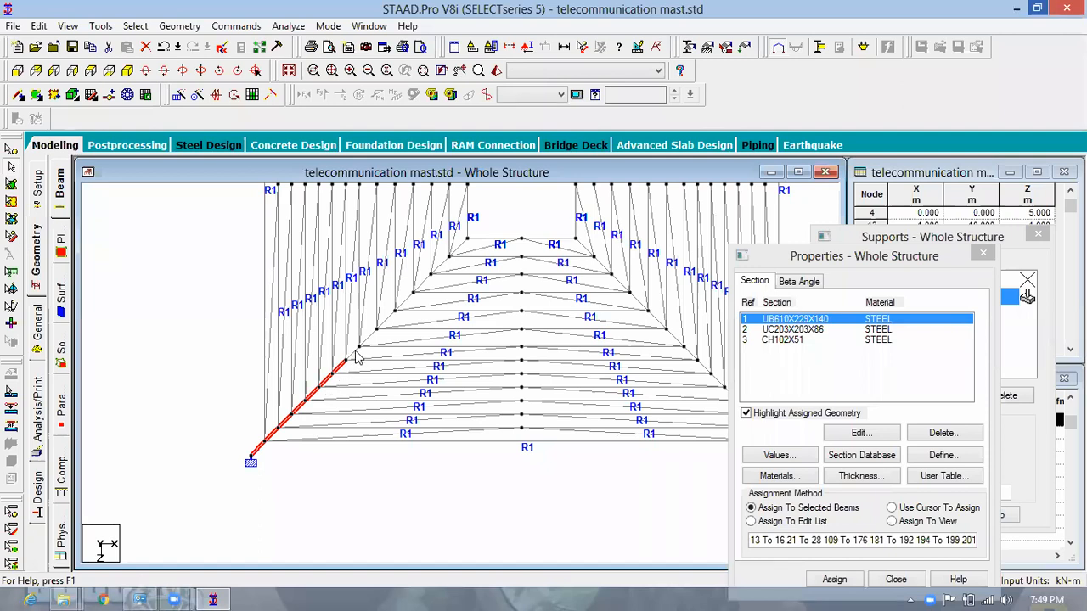
ctrl+click(361, 346)
ctrl+click(366, 345)
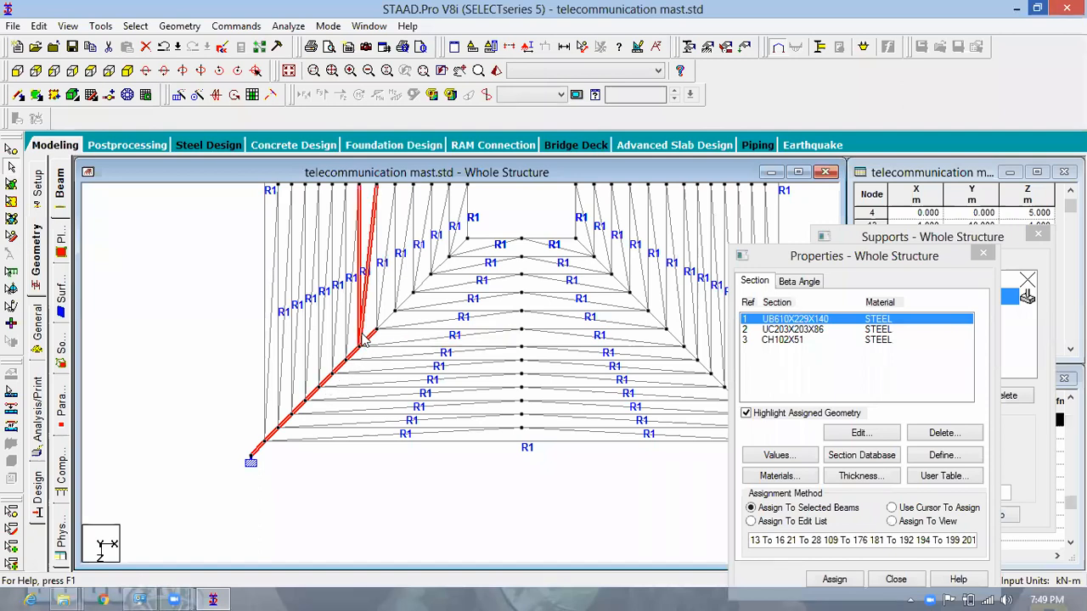
ctrl+click(361, 337)
ctrl+click(386, 319)
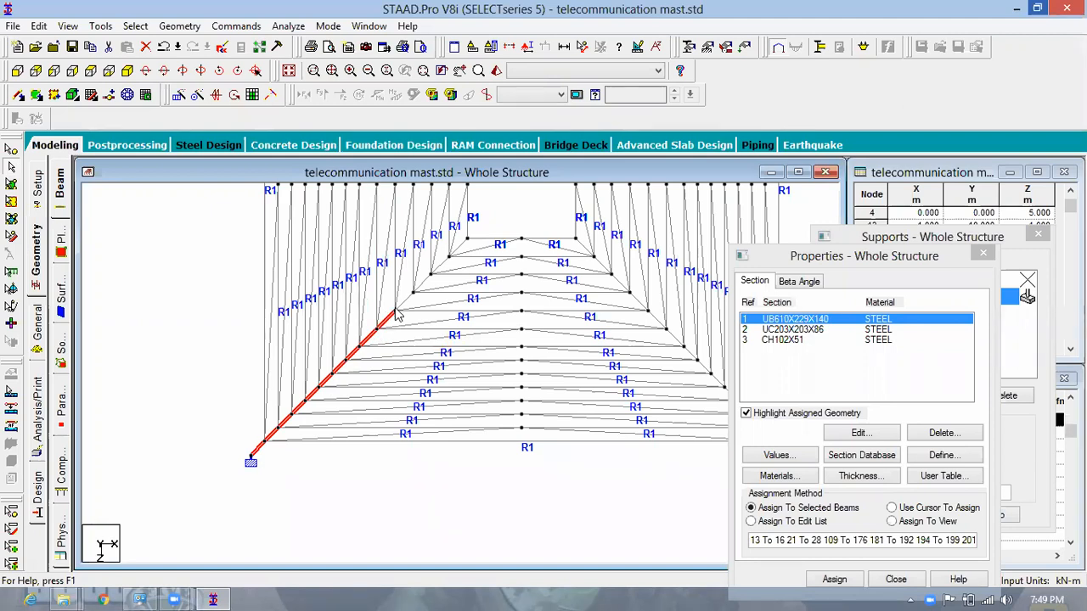
- Add the remaining upper segments of the minimum-X, maximum-Z corner leg to the selection, up to the mast's top frame
ctrl+click(406, 301)
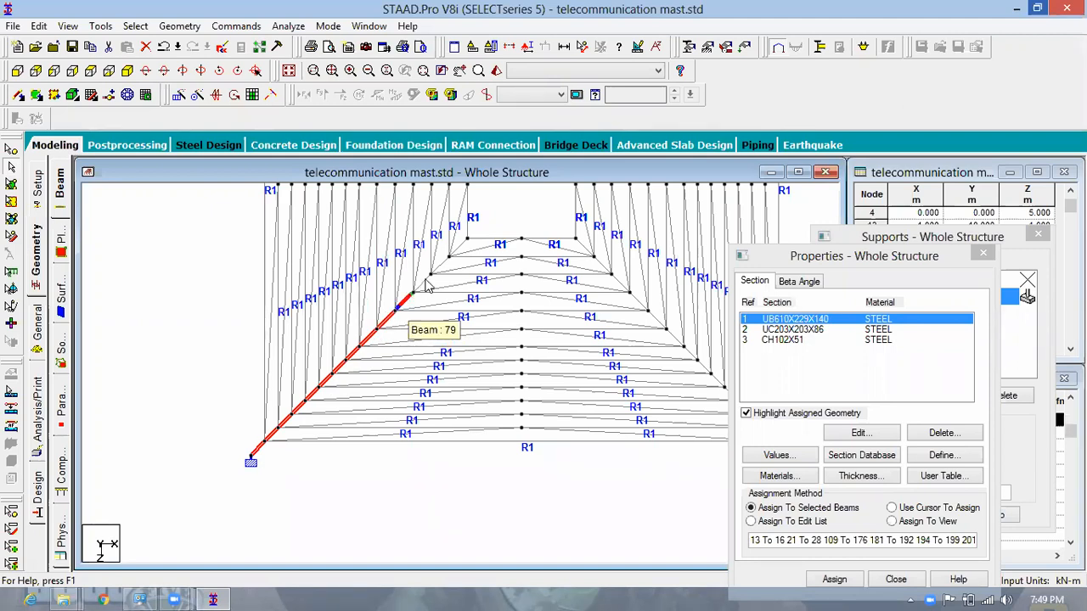
ctrl+click(423, 281)
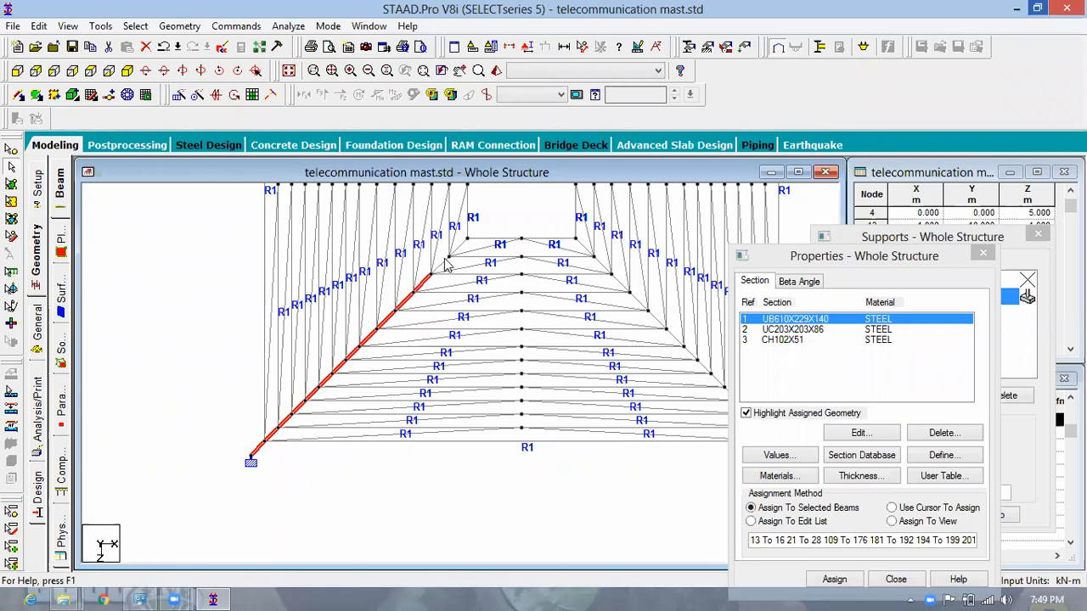
ctrl+click(444, 260)
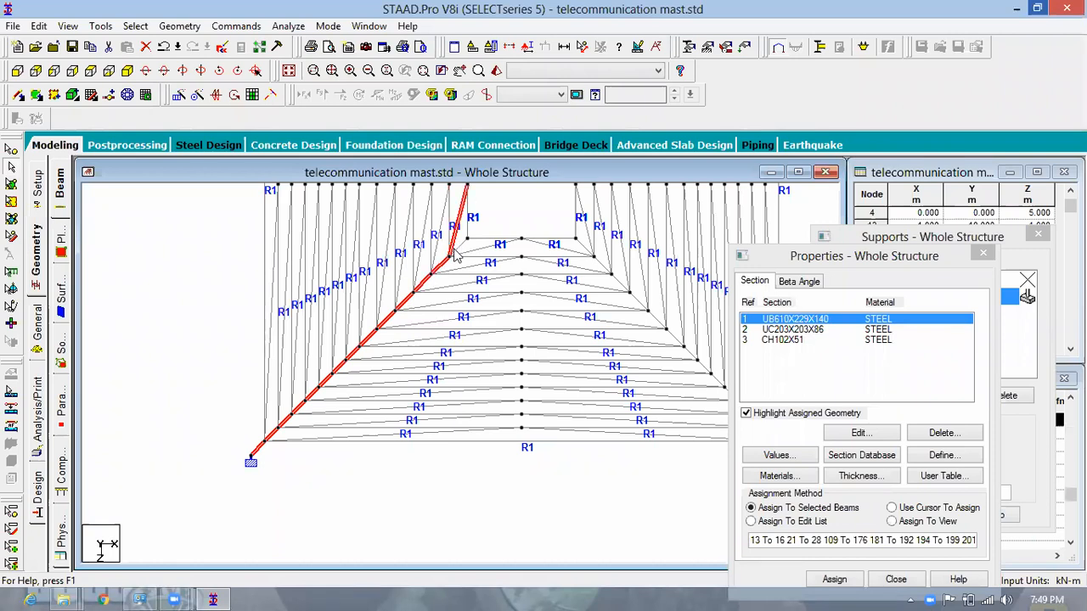
double_click(452, 259)
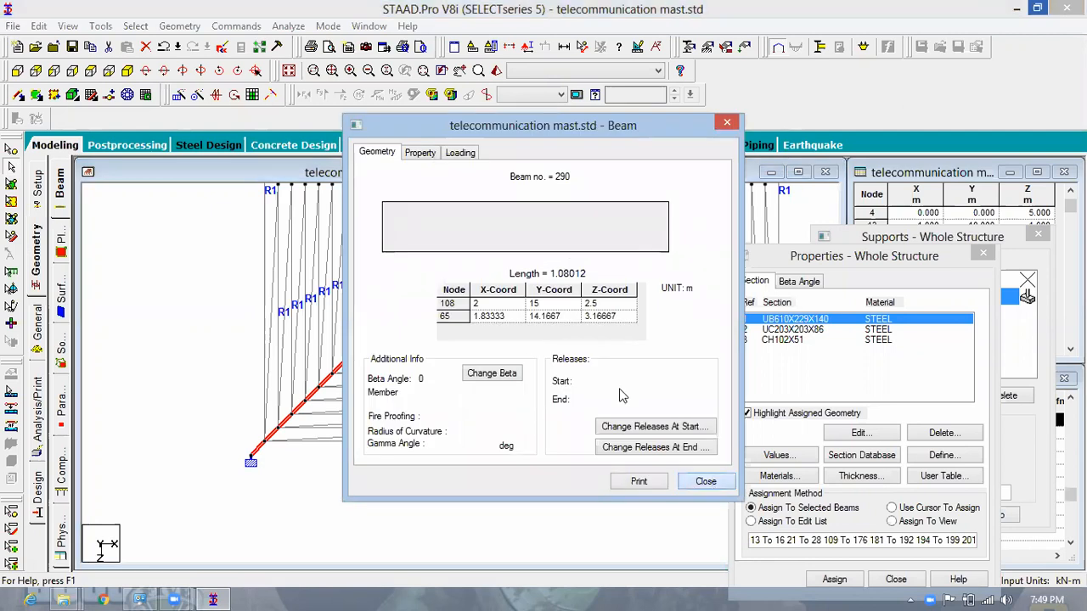
key(Escape)
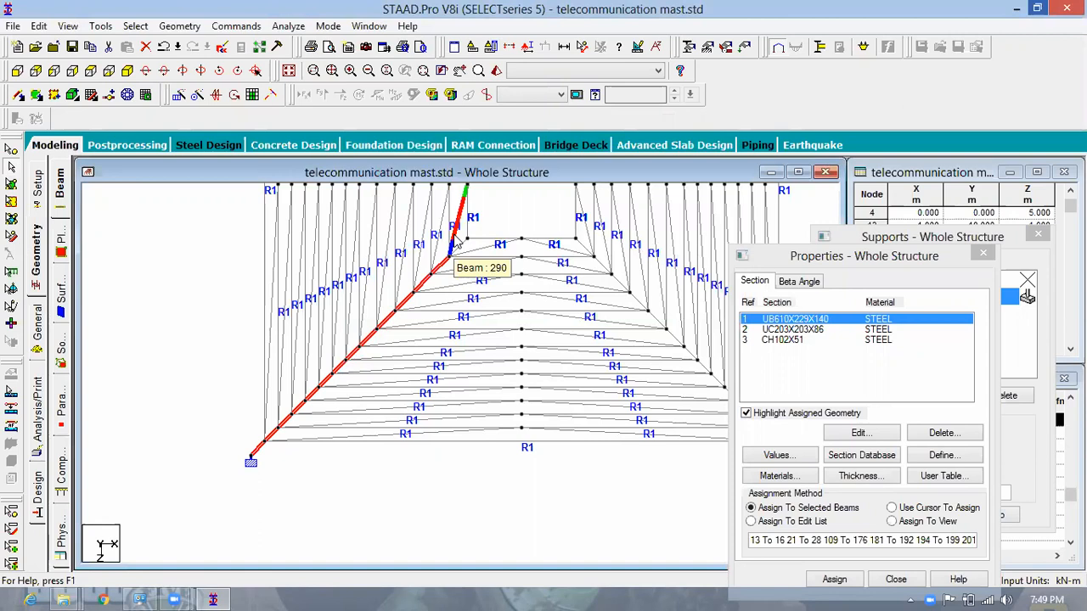
ctrl+click(454, 227)
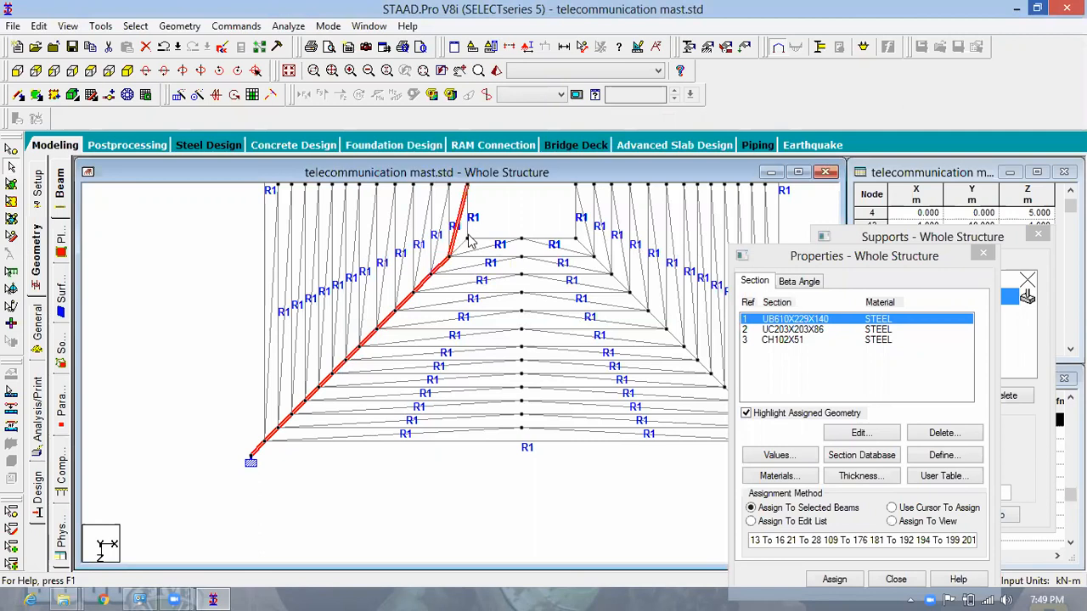
ctrl+click(462, 241)
ctrl+click(467, 232)
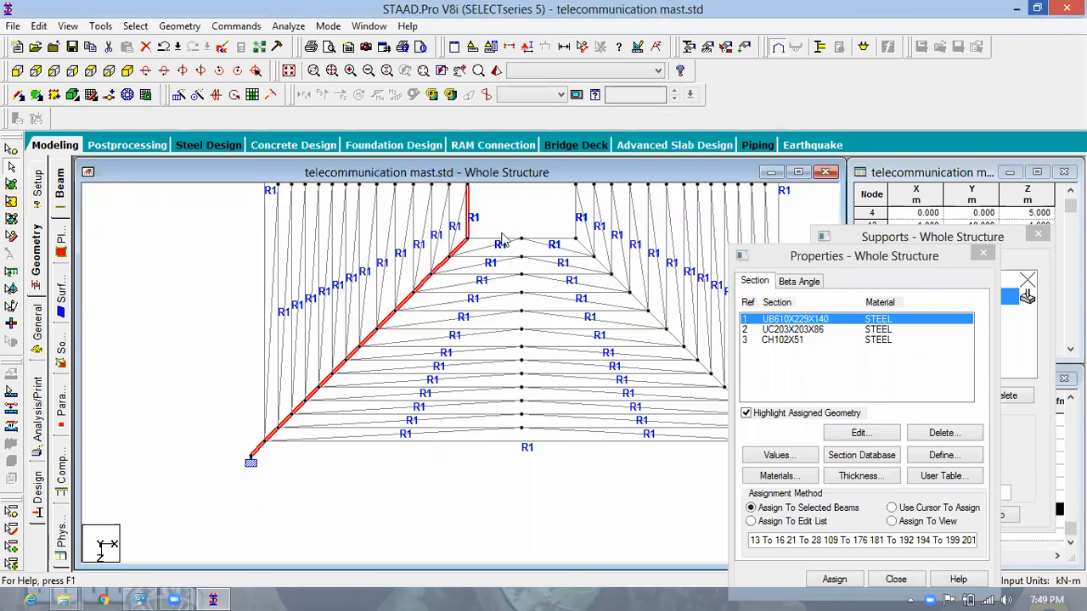
- Add all segments of the maximum-X, maximum-Z corner leg to the selection, from the top frame down to its support
ctrl+click(587, 251)
ctrl+click(605, 267)
ctrl+click(628, 288)
ctrl+click(650, 314)
middle_drag(667, 482, 509, 453)
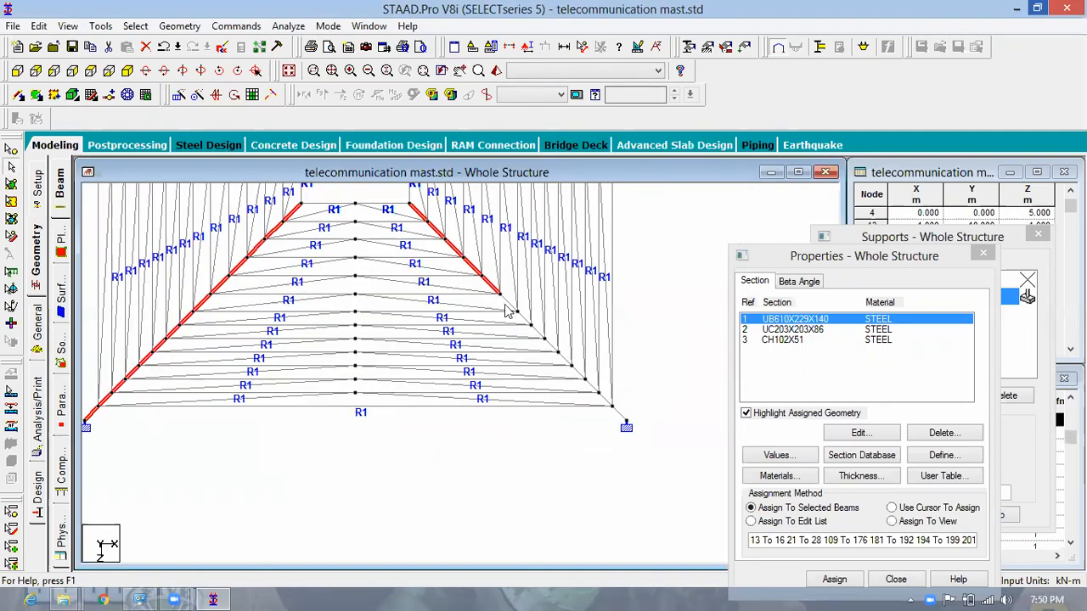
ctrl+click(513, 306)
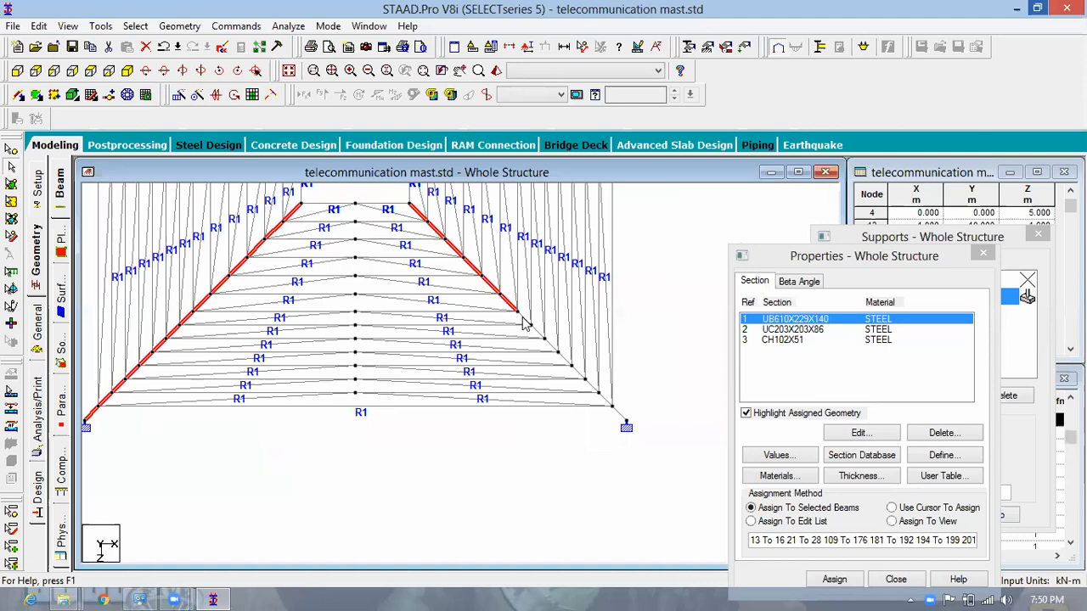
ctrl+click(550, 350)
ctrl+click(579, 373)
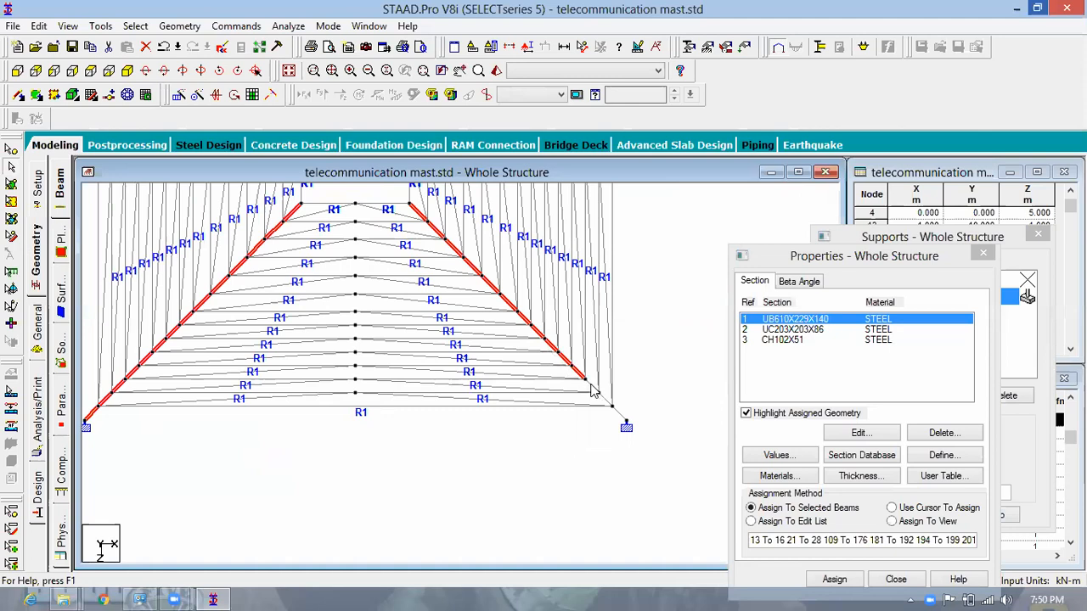
ctrl+click(601, 396)
ctrl+click(619, 415)
- Add all segments of the maximum-X, minimum-Z corner leg to the selection, from its support up to the top frame
middle_drag(655, 337, 676, 558)
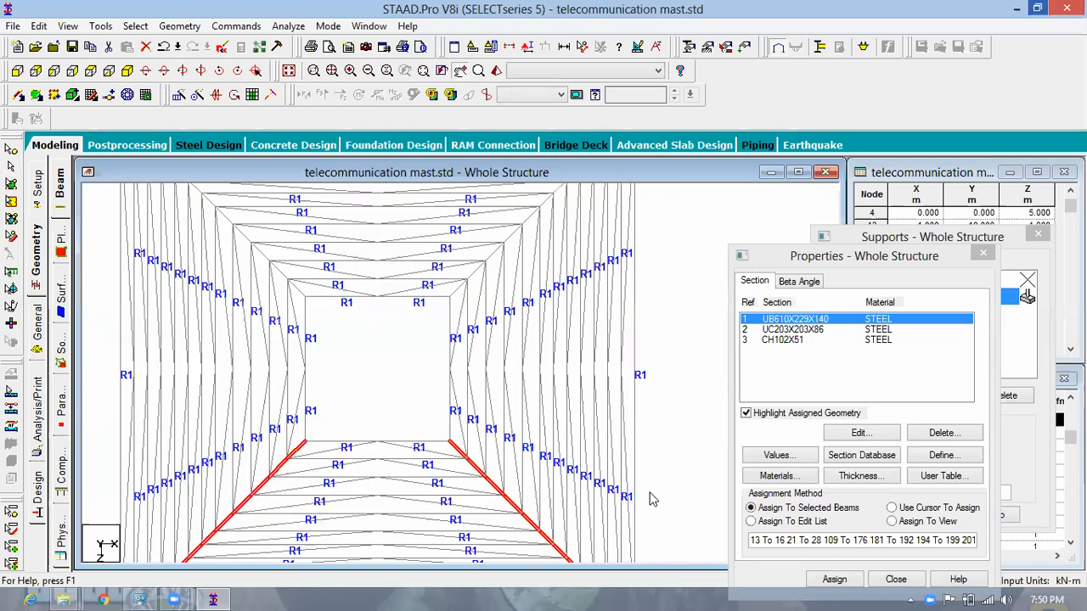
middle_drag(668, 252, 691, 366)
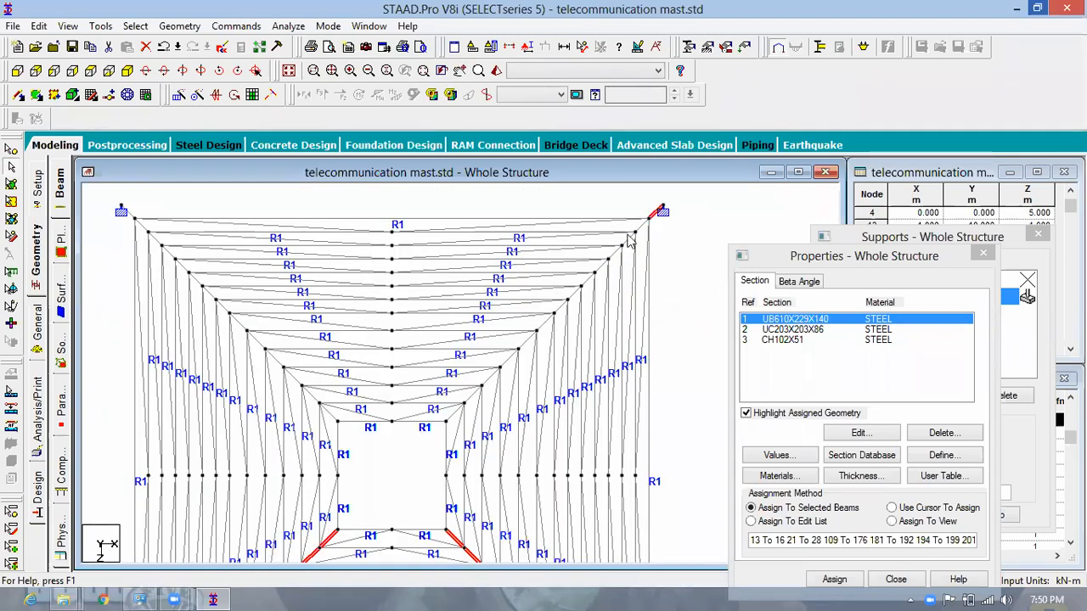
click(599, 268)
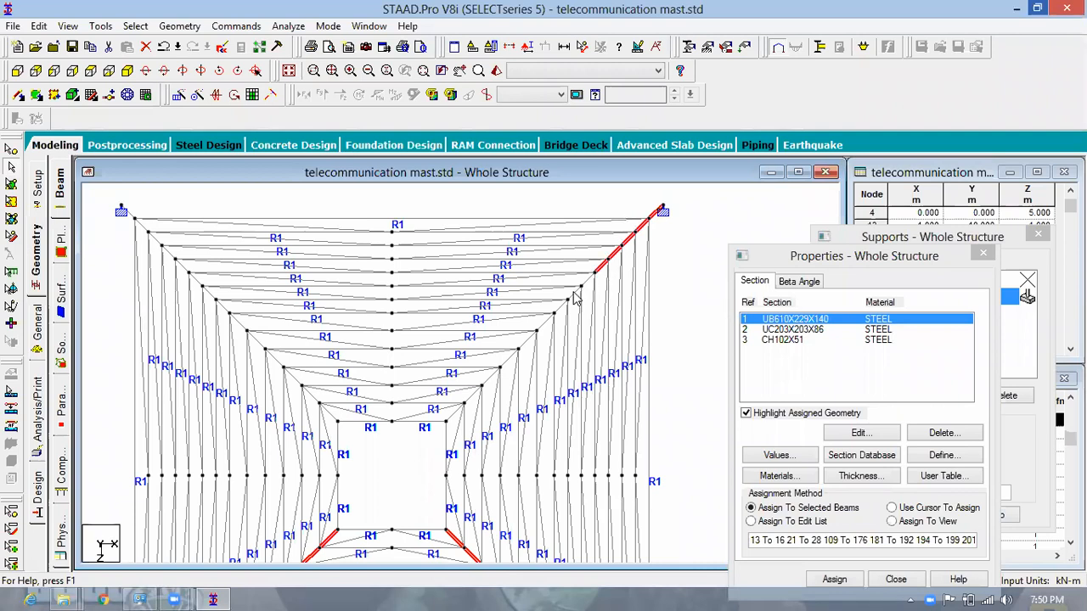
click(572, 290)
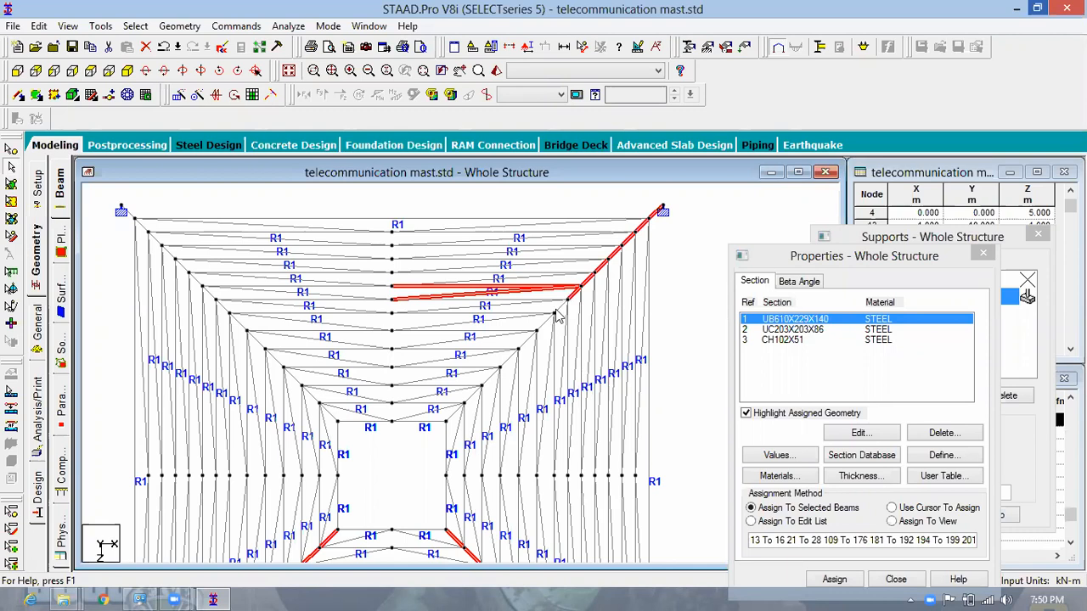
ctrl+click(557, 306)
ctrl+click(548, 321)
ctrl+click(509, 363)
ctrl+click(493, 382)
ctrl+click(471, 394)
ctrl+click(450, 414)
ctrl+click(454, 415)
- Add the upper segments of the minimum-X, minimum-Z corner leg to the selection from the top frame downward, excluding adjoining horizontals and bracing
ctrl+click(330, 414)
ctrl+click(311, 396)
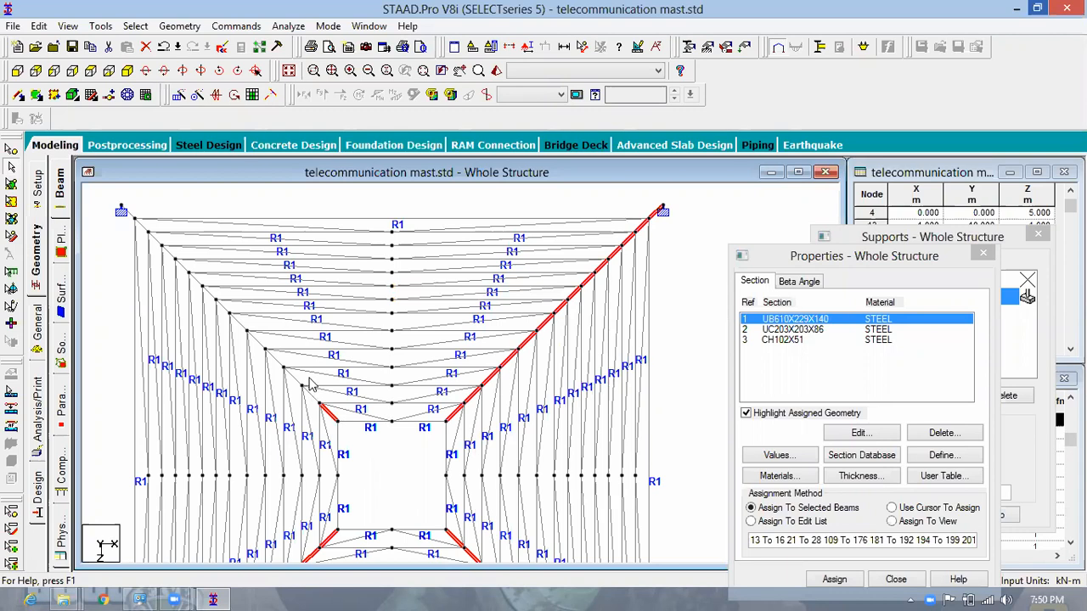
ctrl+click(308, 415)
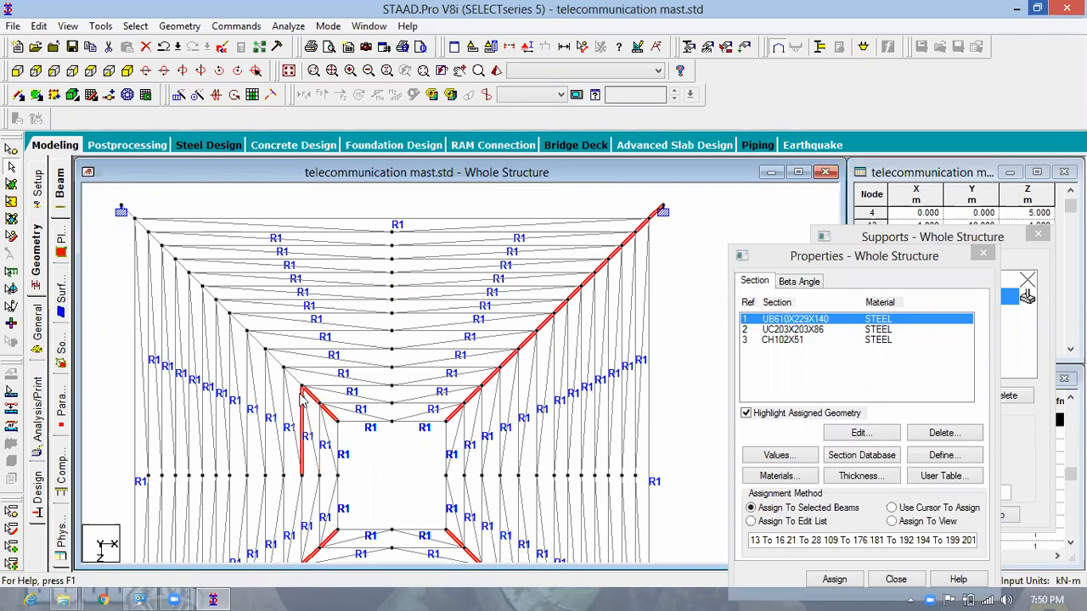
ctrl+click(303, 390)
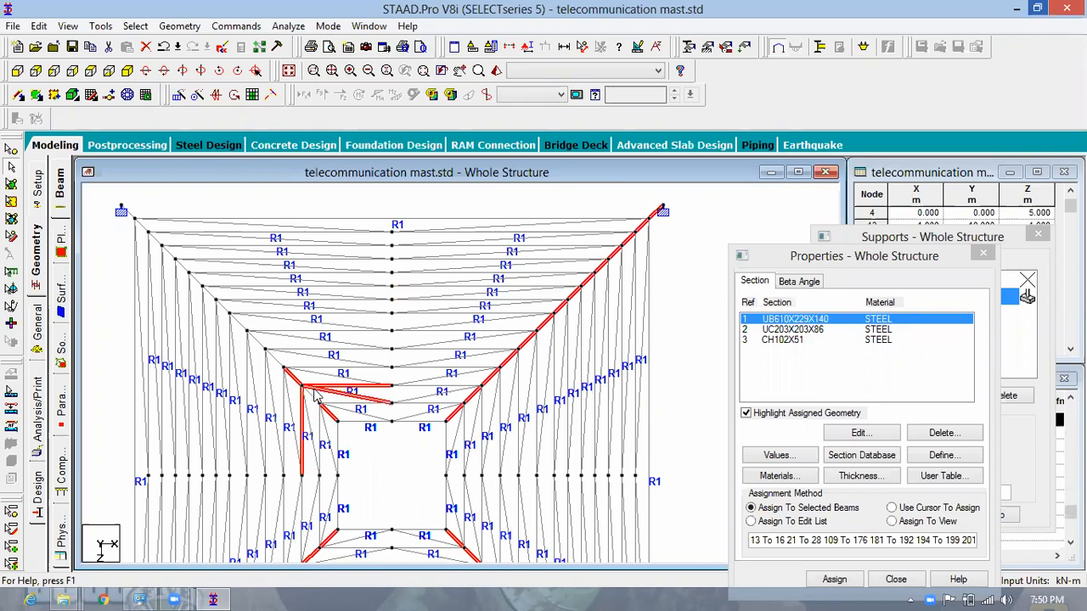
ctrl+click(303, 387)
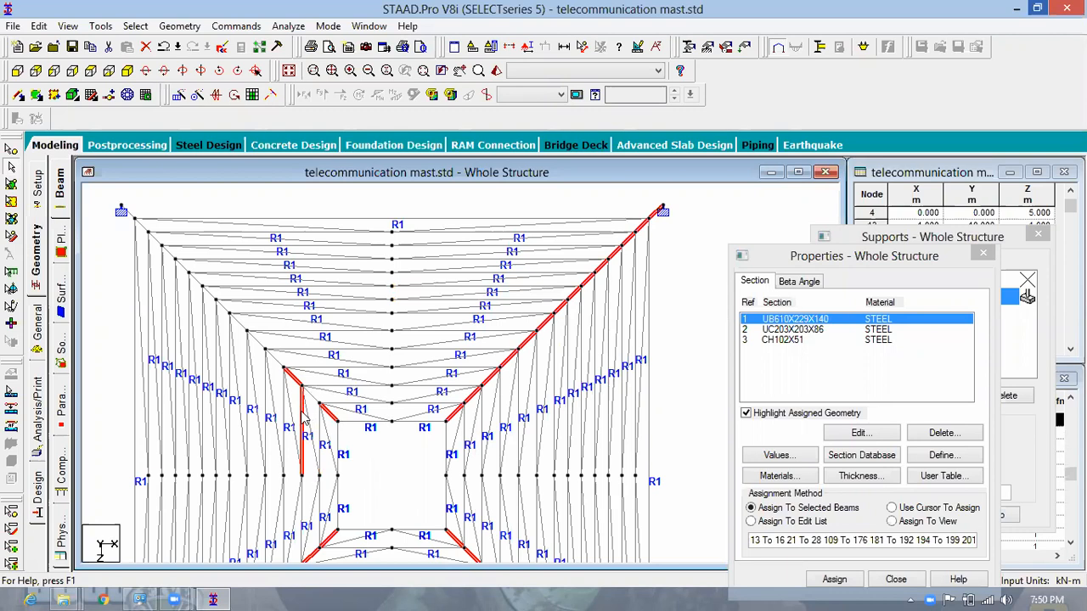
ctrl+click(298, 392)
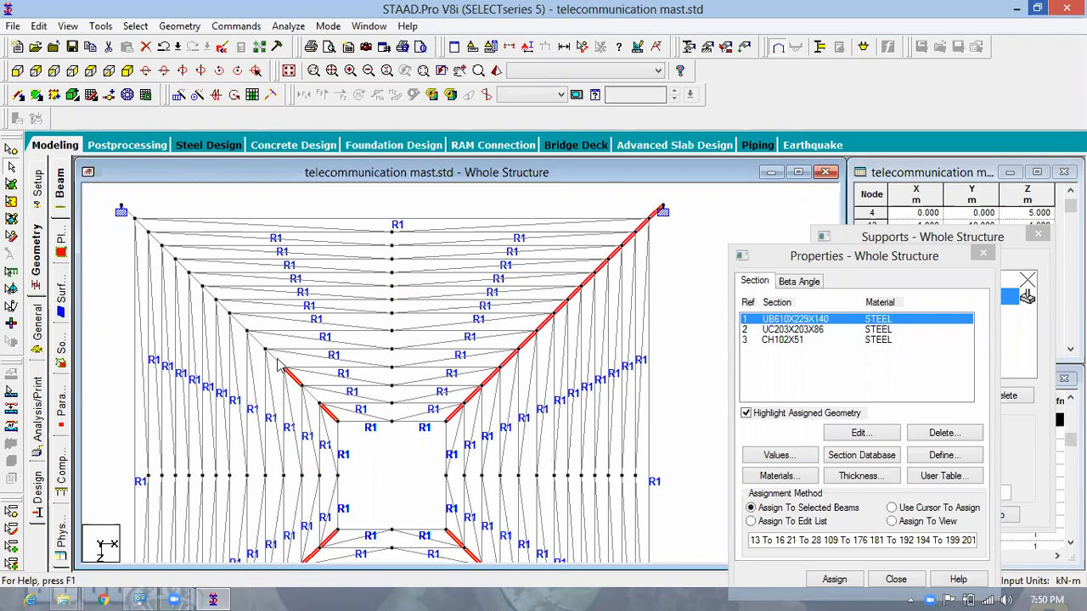
ctrl+click(273, 358)
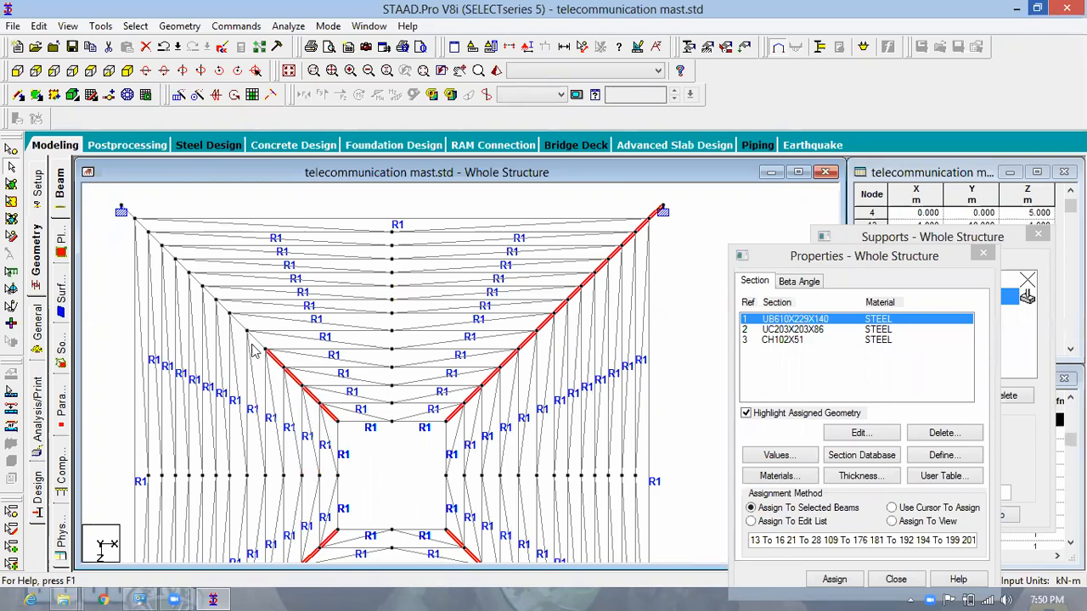
- Add the remaining lower segments of the minimum-X, minimum-Z corner leg to the selection, down to its support
ctrl+click(250, 333)
ctrl+click(238, 321)
ctrl+click(220, 303)
ctrl+click(218, 316)
ctrl+click(208, 292)
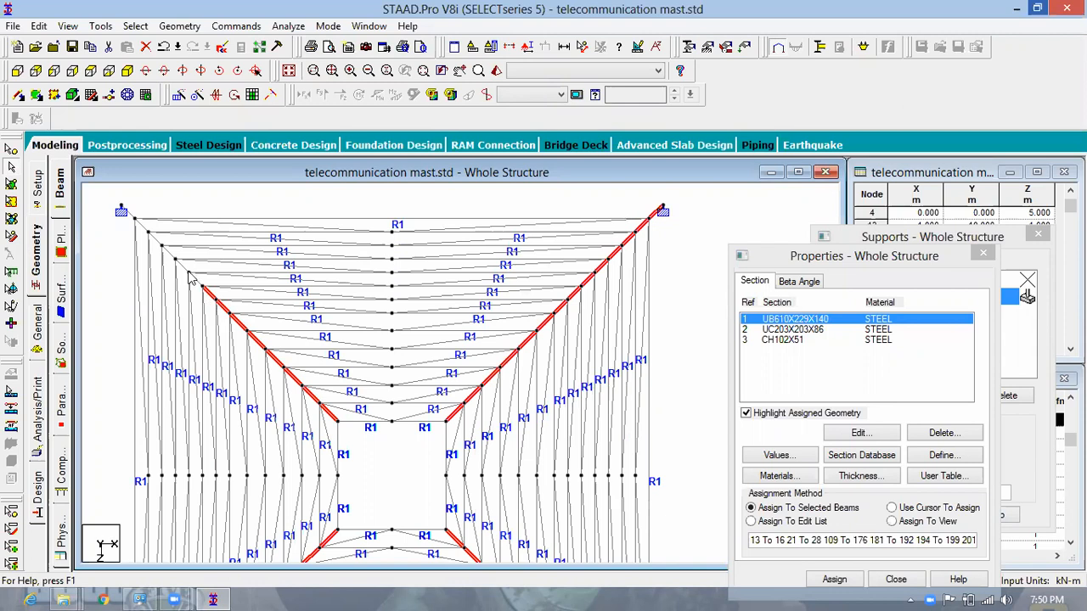
ctrl+click(190, 276)
ctrl+click(195, 274)
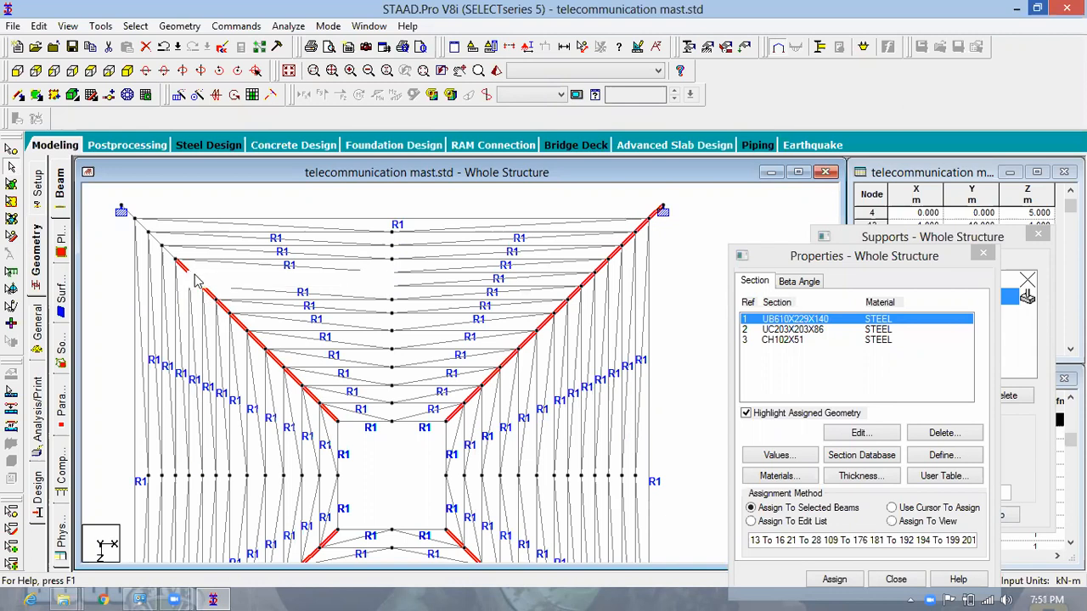
scroll(160, 245, up, 1)
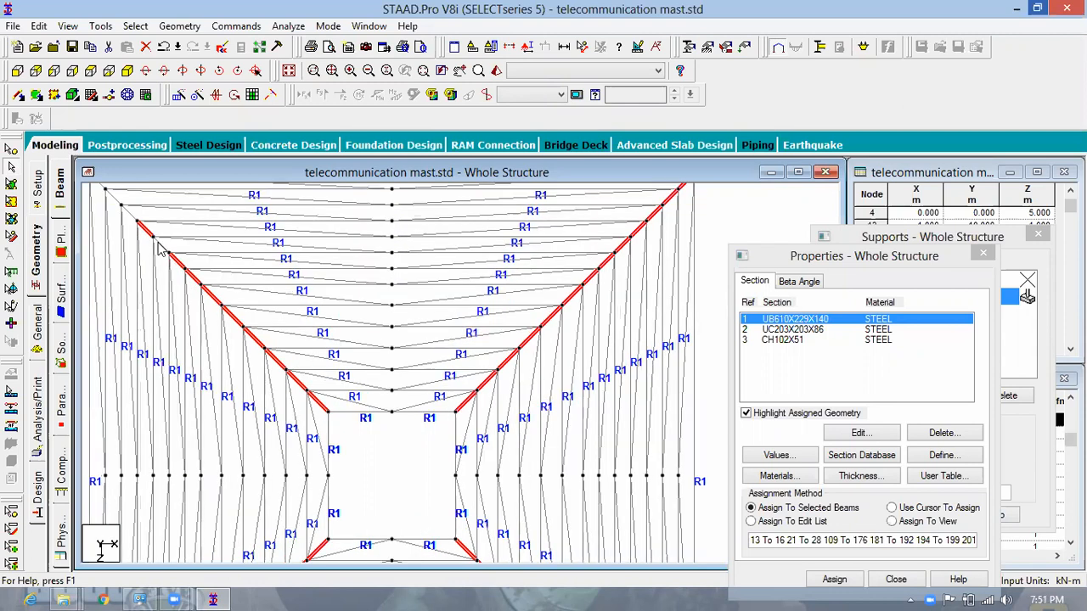
ctrl+click(162, 245)
middle_drag(237, 286, 337, 337)
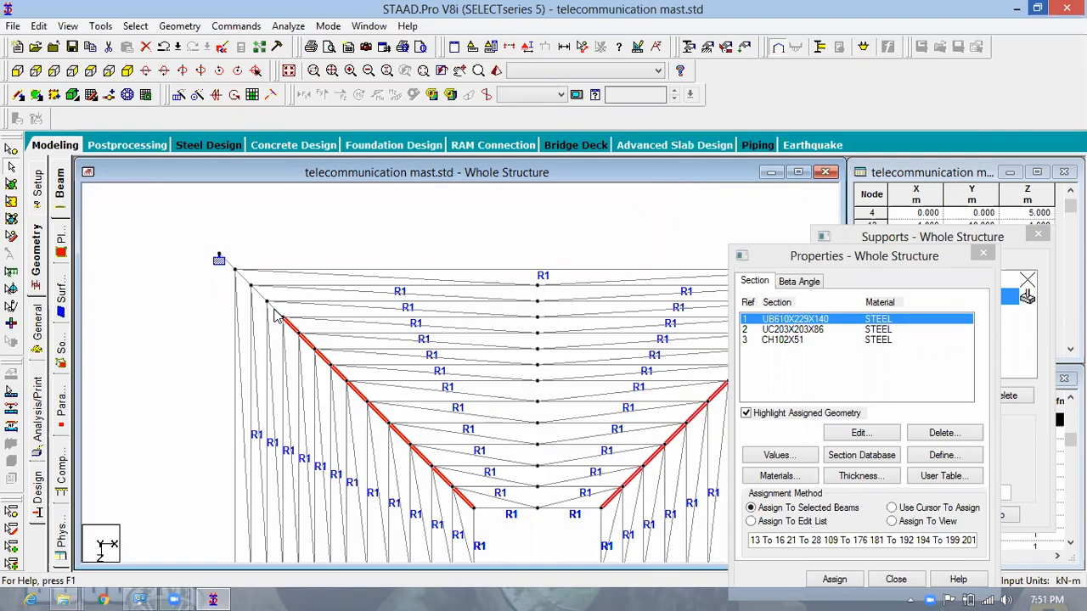
ctrl+click(261, 299)
ctrl+click(242, 278)
ctrl+click(227, 260)
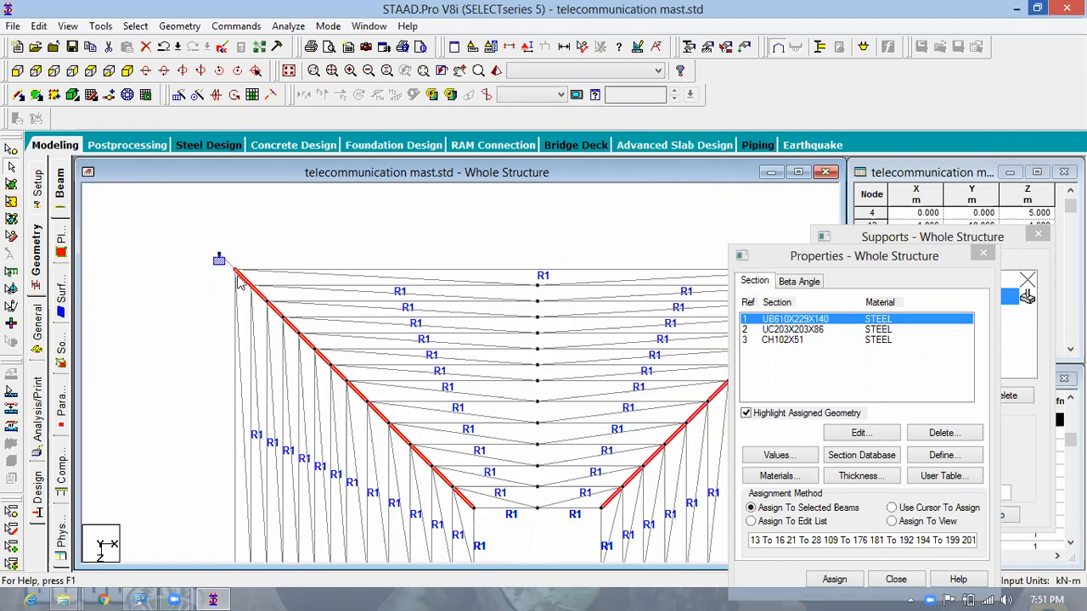
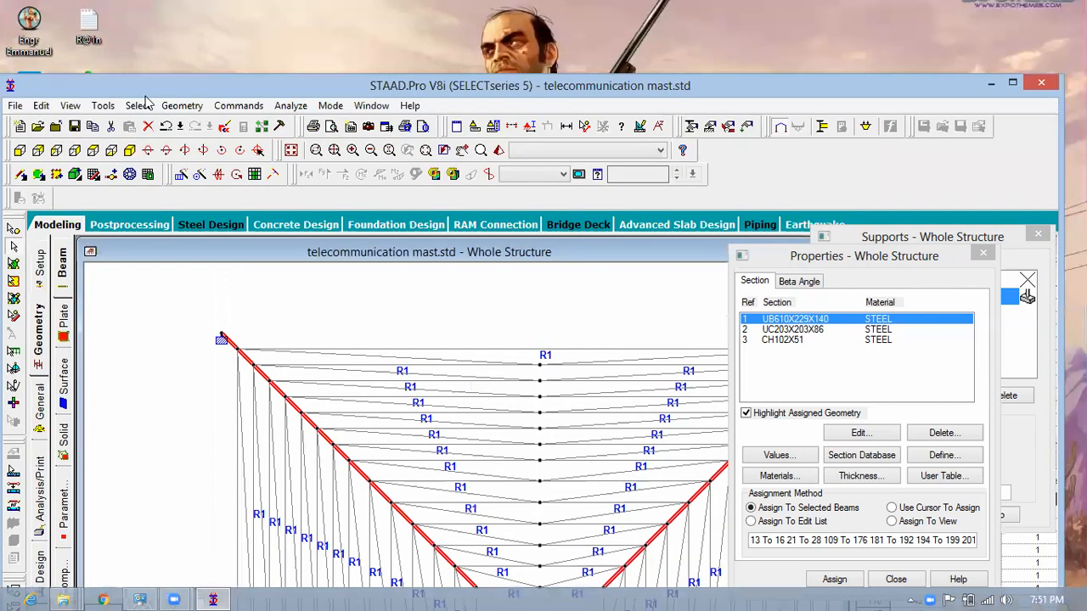
- Add all beams parallel to the Y axis to the leg selection and show the mast in isometric view
click(145, 106)
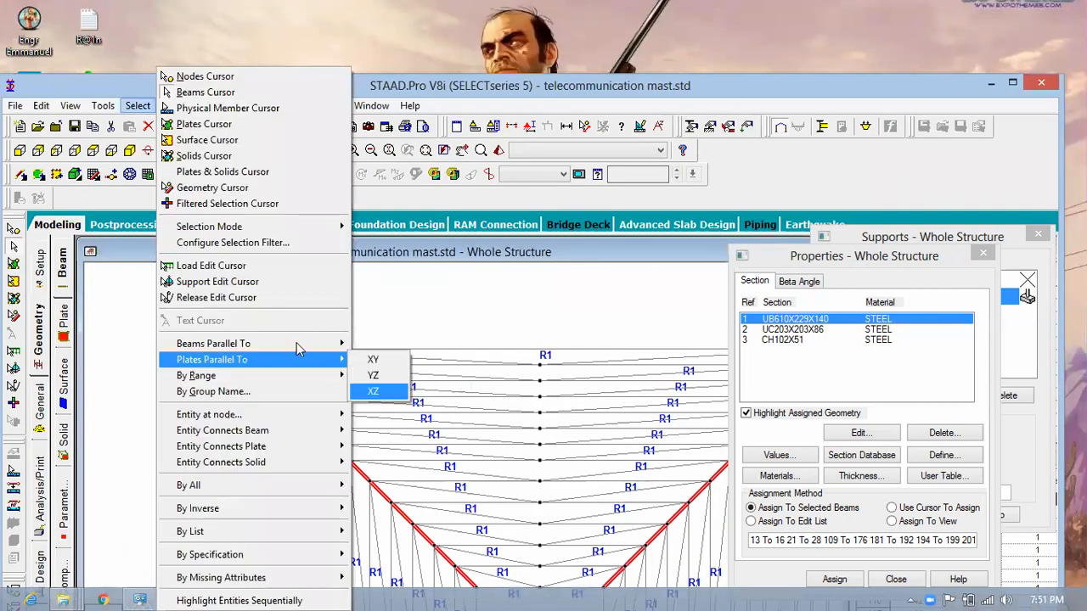
mouse_move(306, 351)
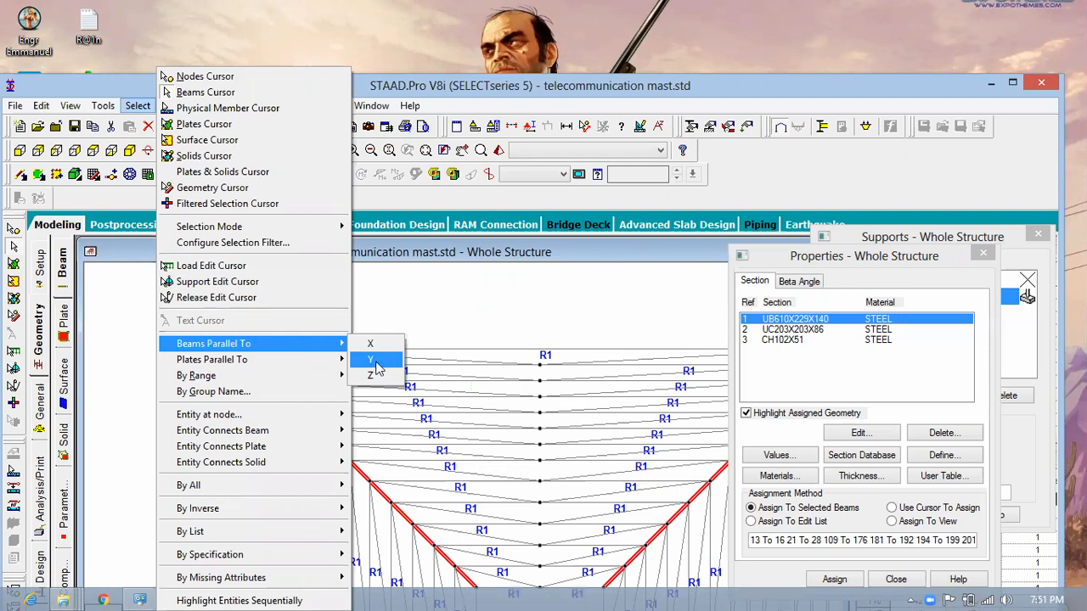
click(377, 365)
click(132, 152)
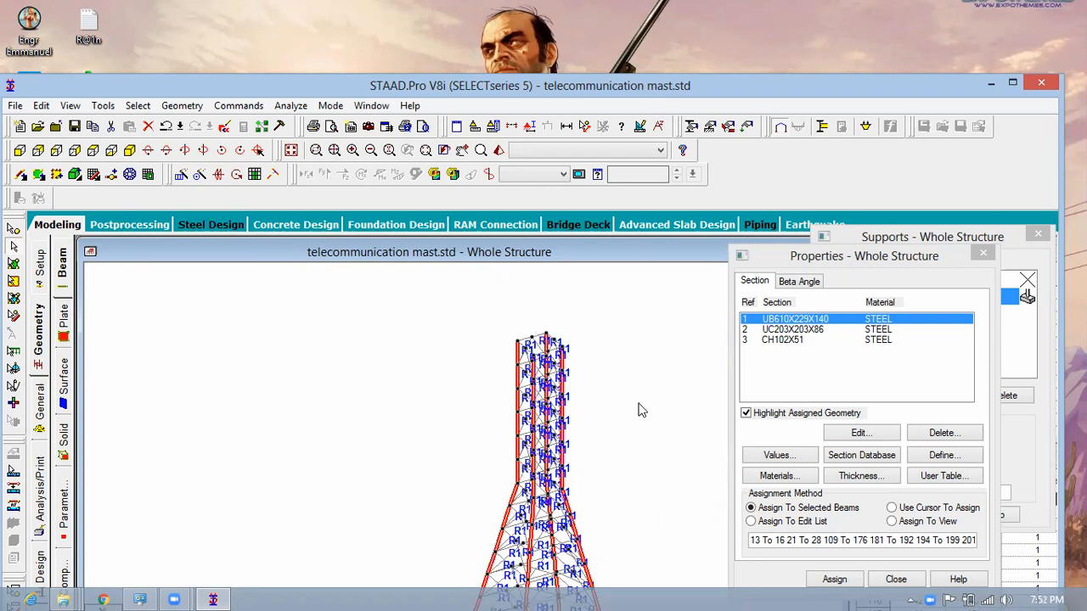
- Choose the UC203X203X86 section for assignment and select all beams parallel to the Y axis
click(789, 329)
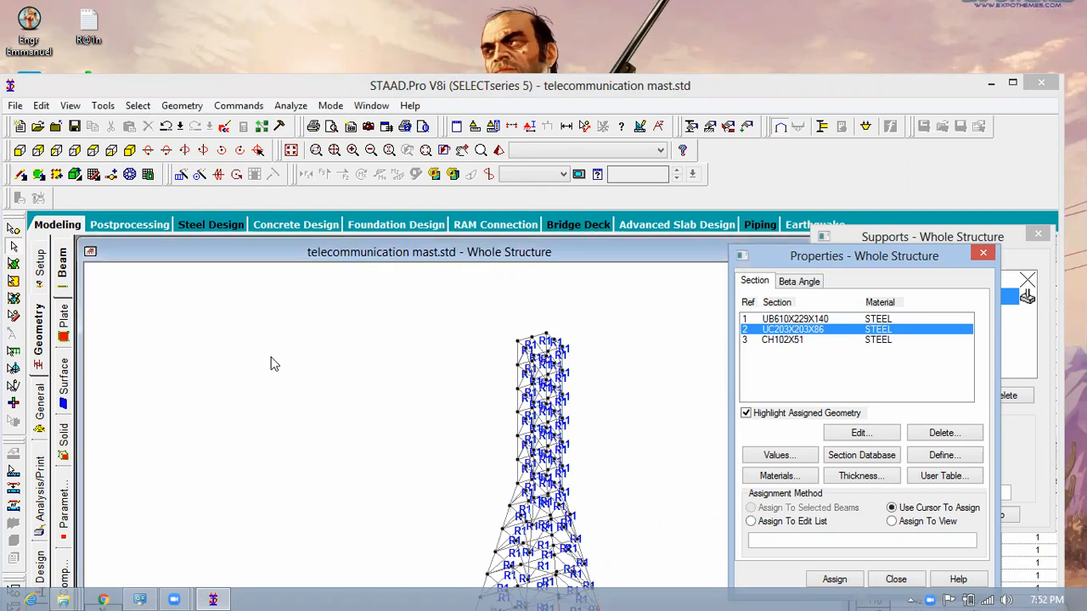
key(alt+s)
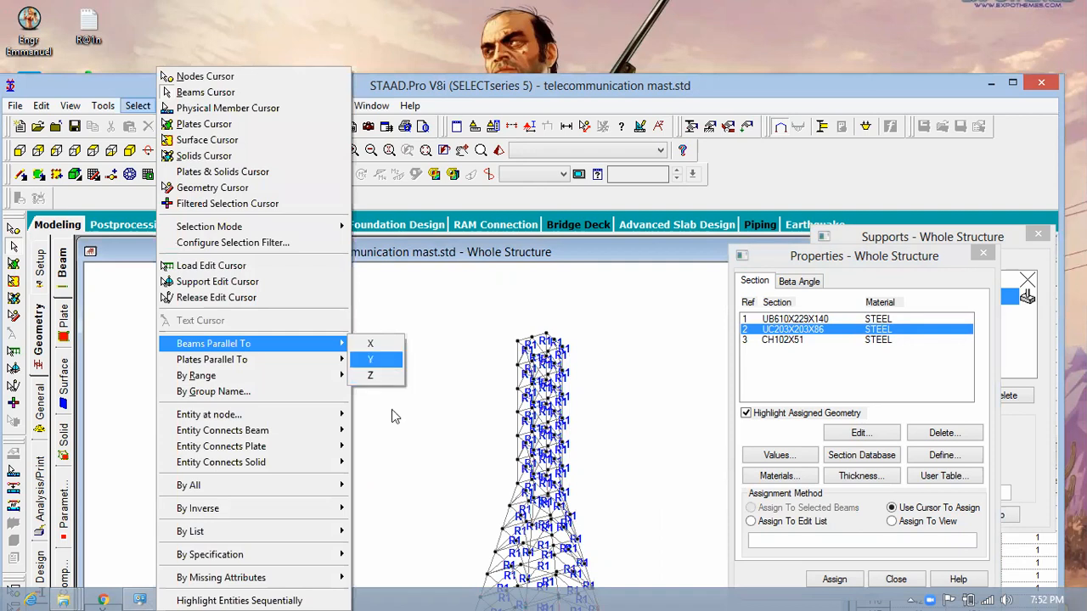
key(Return)
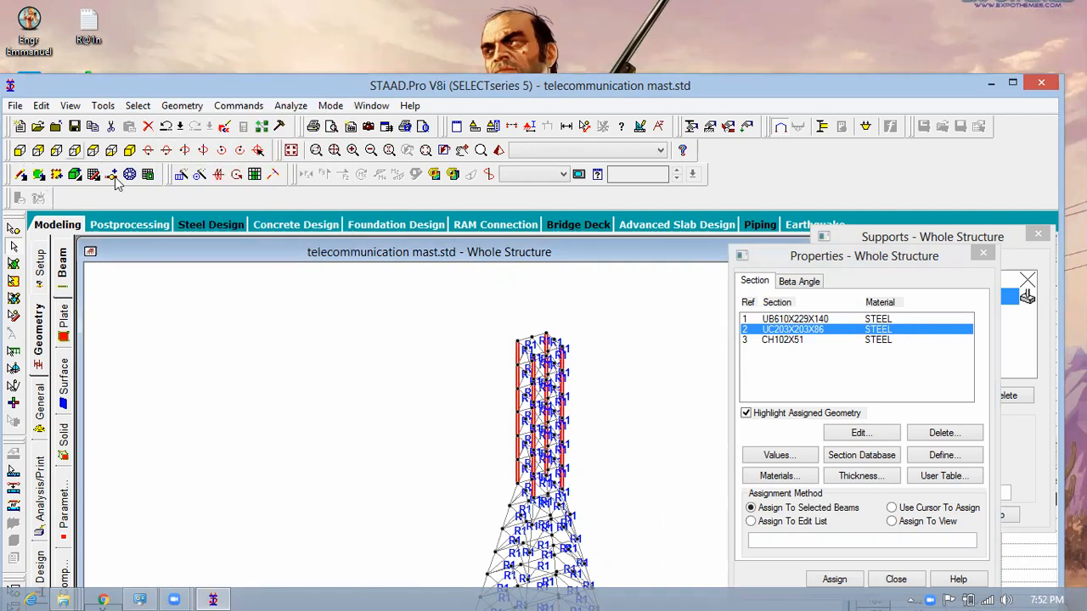
- In plan view, add the lower segments of the maximum-X, minimum-Z corner leg to the selection, starting at its support
middle_drag(251, 368, 147, 339)
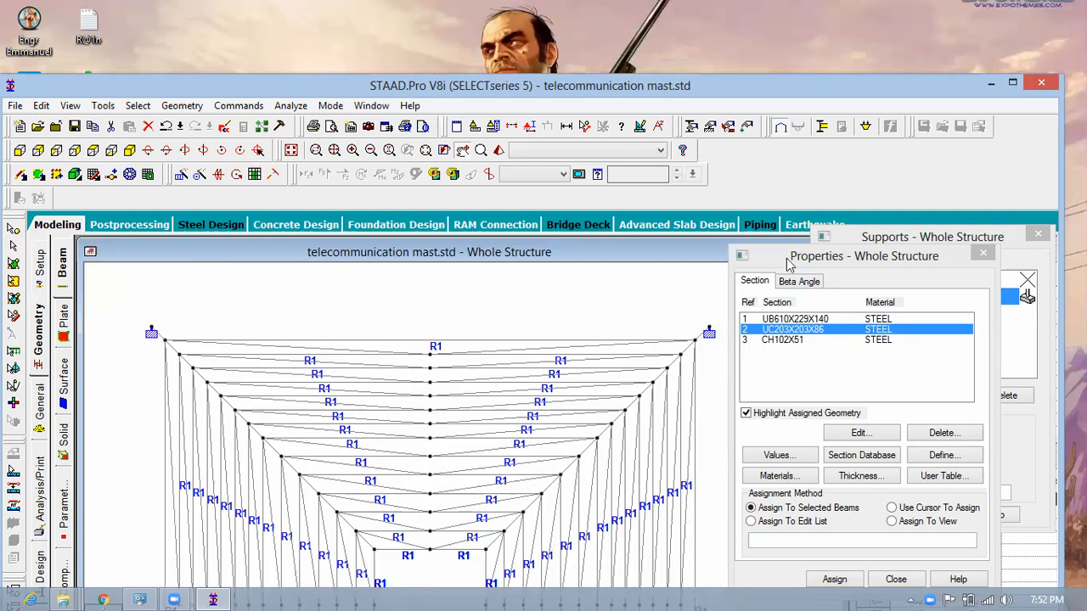
drag(826, 253, 901, 249)
middle_drag(708, 363, 720, 375)
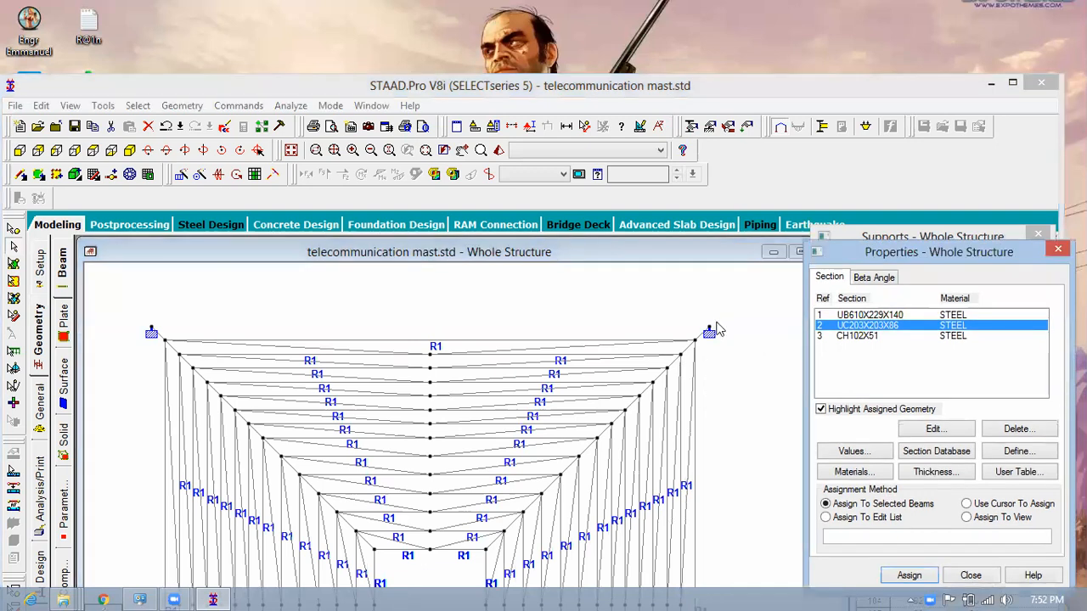
scroll(728, 313, up, 1)
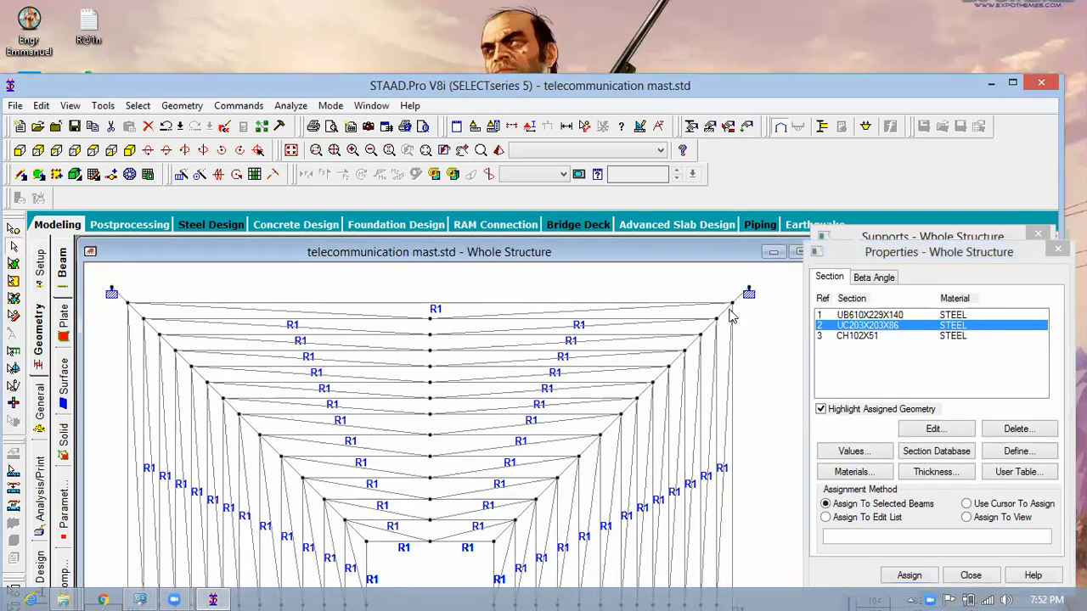
ctrl+click(705, 330)
ctrl+click(690, 345)
ctrl+click(677, 359)
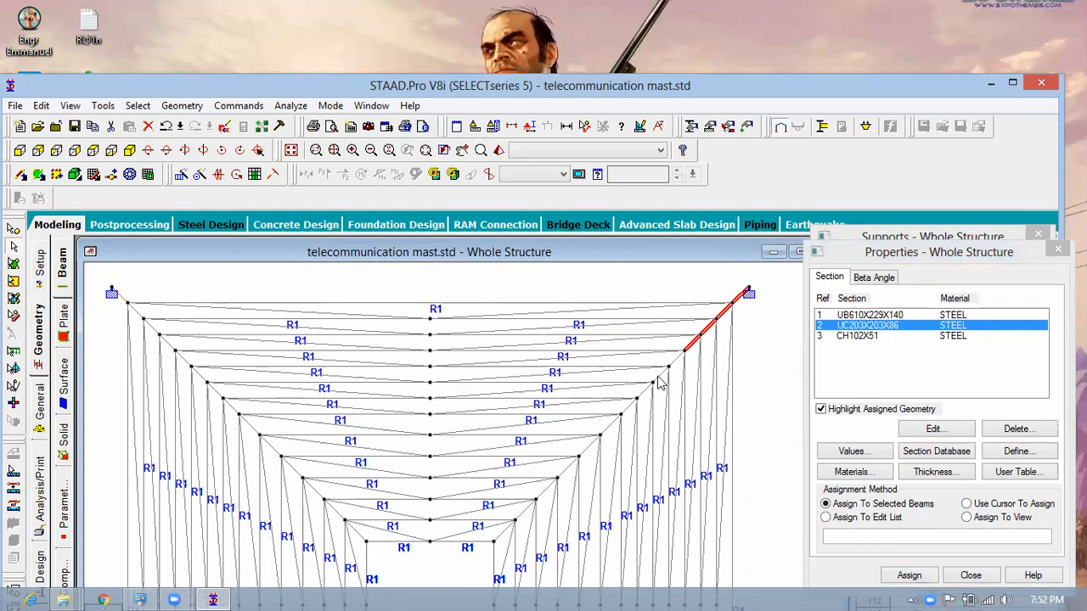
- Add the remaining segments of the maximum-X, minimum-Z corner leg to the selection, up to the top of its sloping part
ctrl+click(656, 381)
ctrl+click(643, 390)
ctrl+click(626, 408)
ctrl+click(607, 425)
ctrl+click(585, 449)
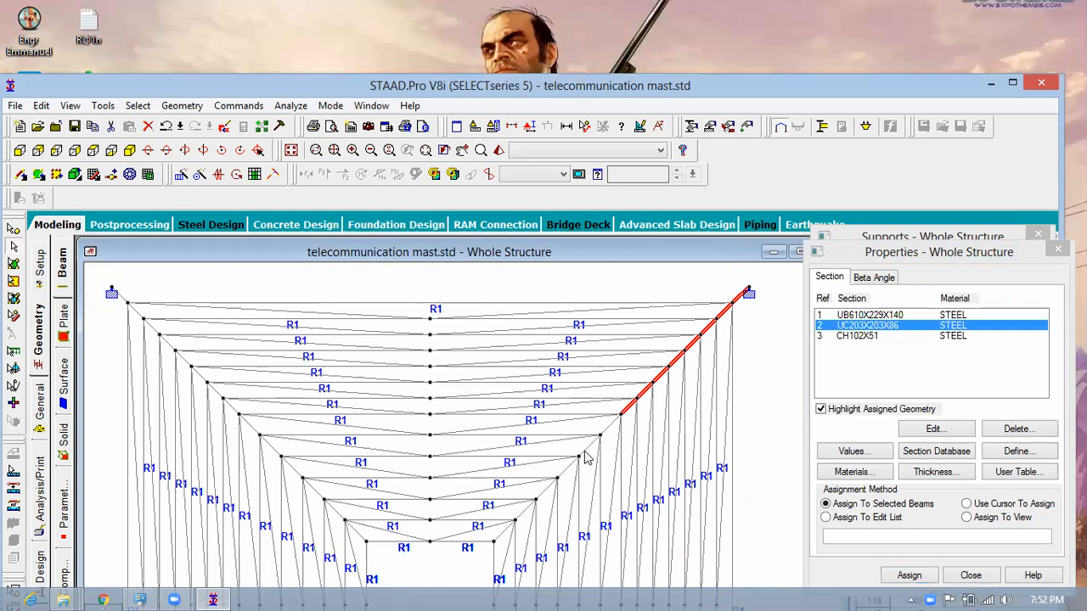
ctrl+click(546, 489)
ctrl+click(499, 534)
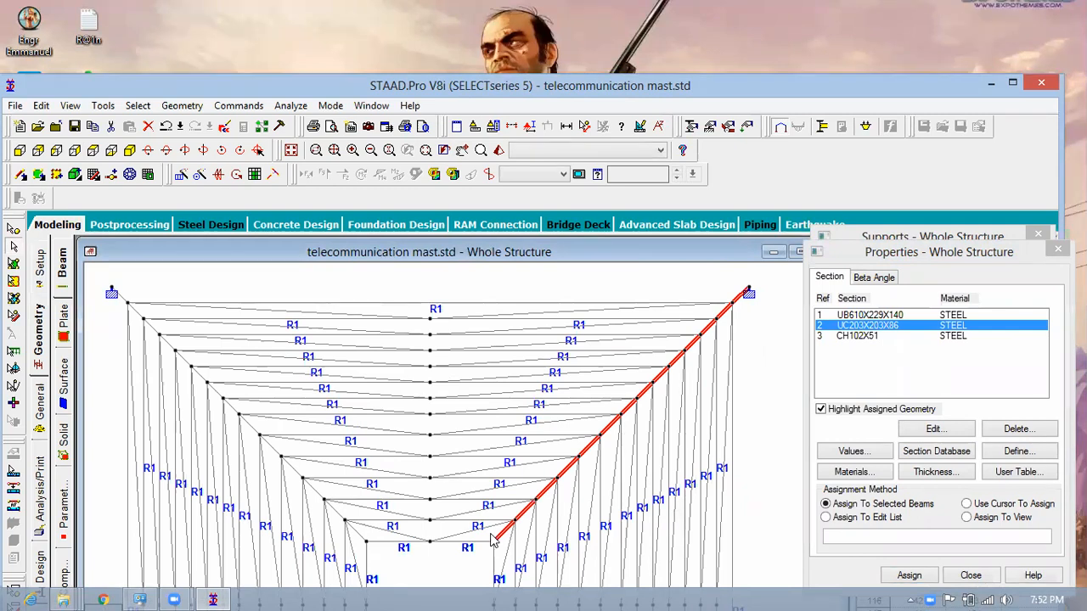
- Add the upper sloping segments of the minimum-X, minimum-Z corner leg to the selection, leaving out the adjoining horizontal and bracing members
ctrl+click(354, 532)
ctrl+click(331, 503)
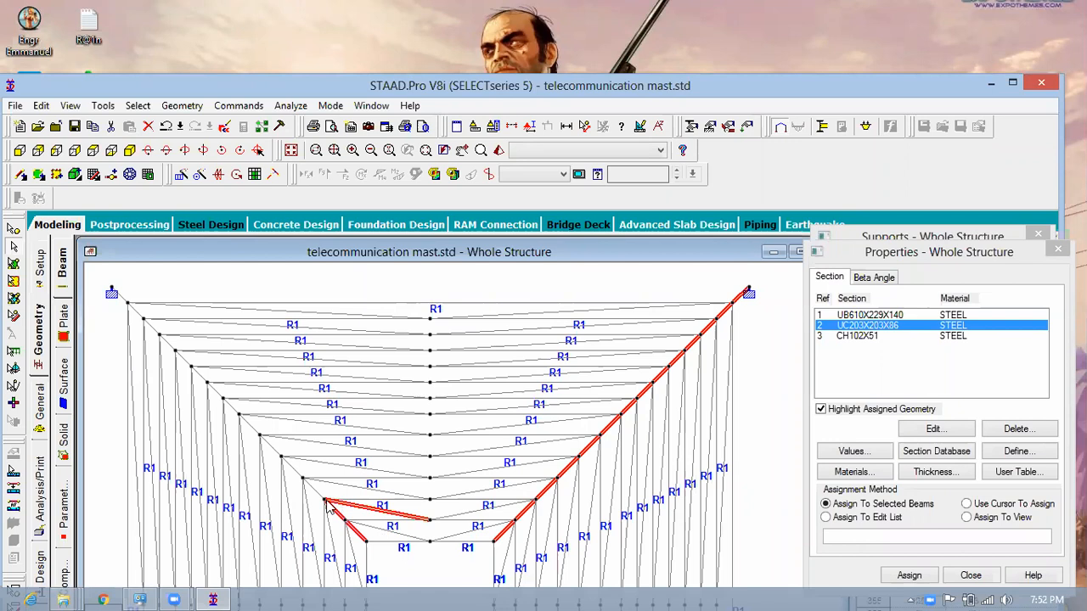
ctrl+click(316, 492)
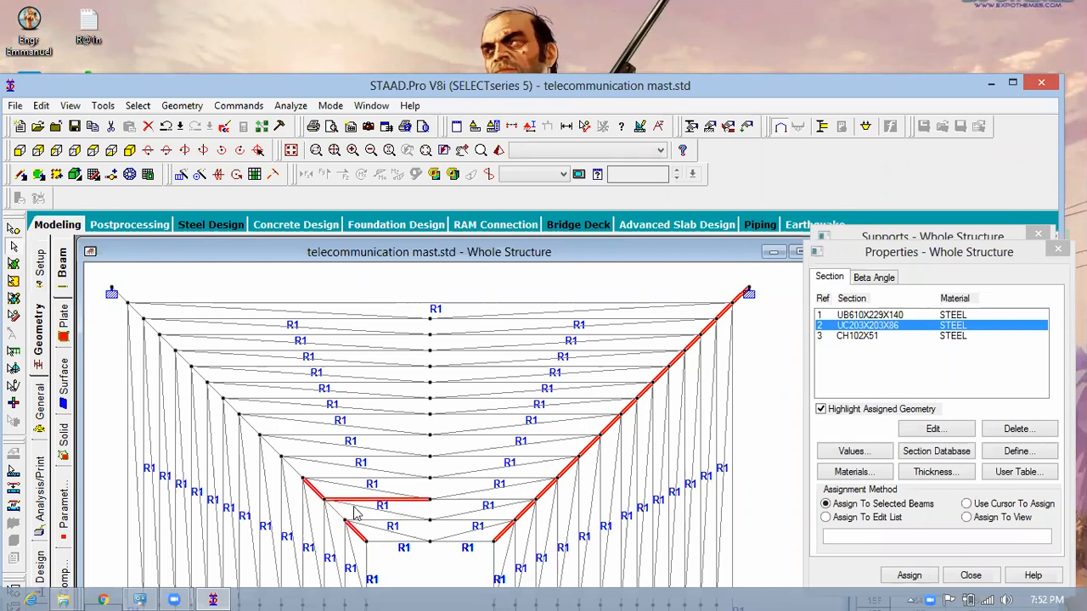
ctrl+click(339, 506)
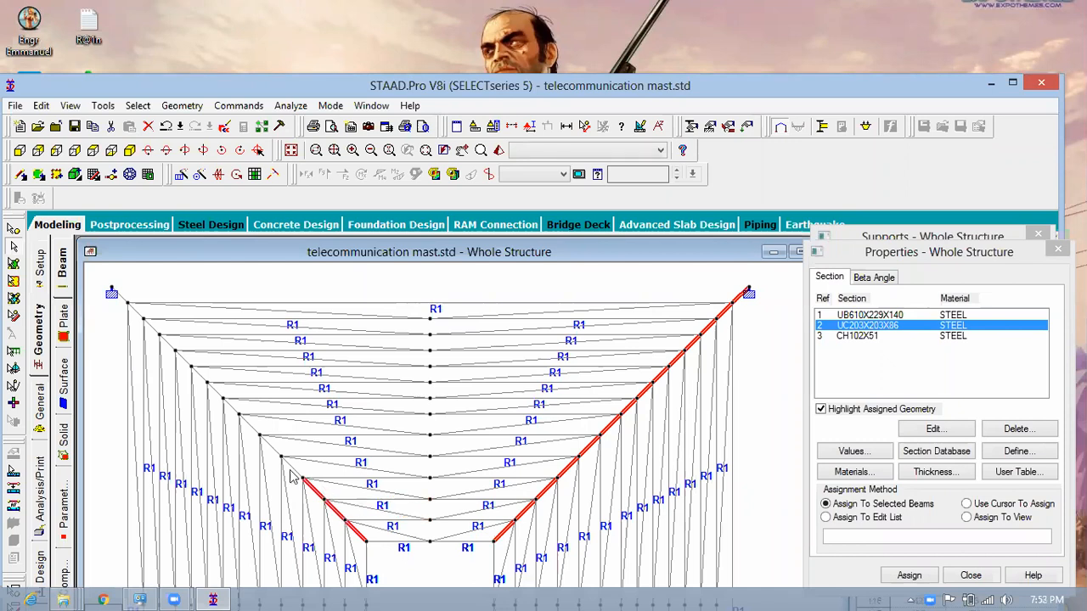
ctrl+click(290, 466)
ctrl+click(243, 419)
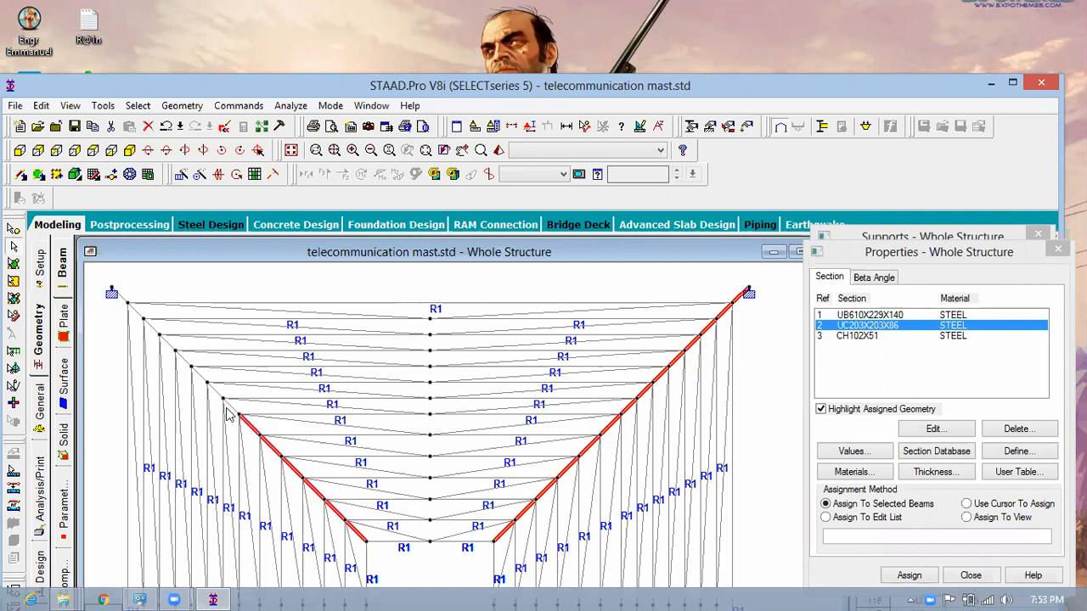
- Extend the selection along the lower segments of the minimum-X, minimum-Z corner leg down to its support
ctrl+click(227, 408)
ctrl+click(216, 391)
ctrl+click(192, 369)
ctrl+click(167, 343)
ctrl+click(150, 328)
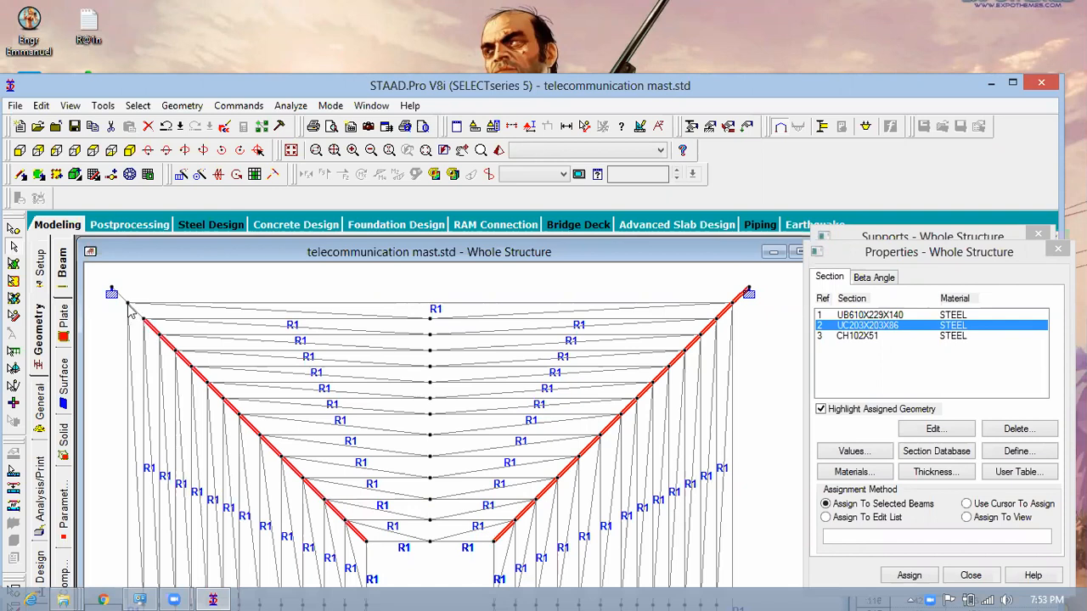
ctrl+click(131, 311)
- Add the upper sloping segments of the maximum-X, maximum-Z corner leg to the selection, leaving out the adjoining horizontal and bracing members
scroll(307, 303, down, 1)
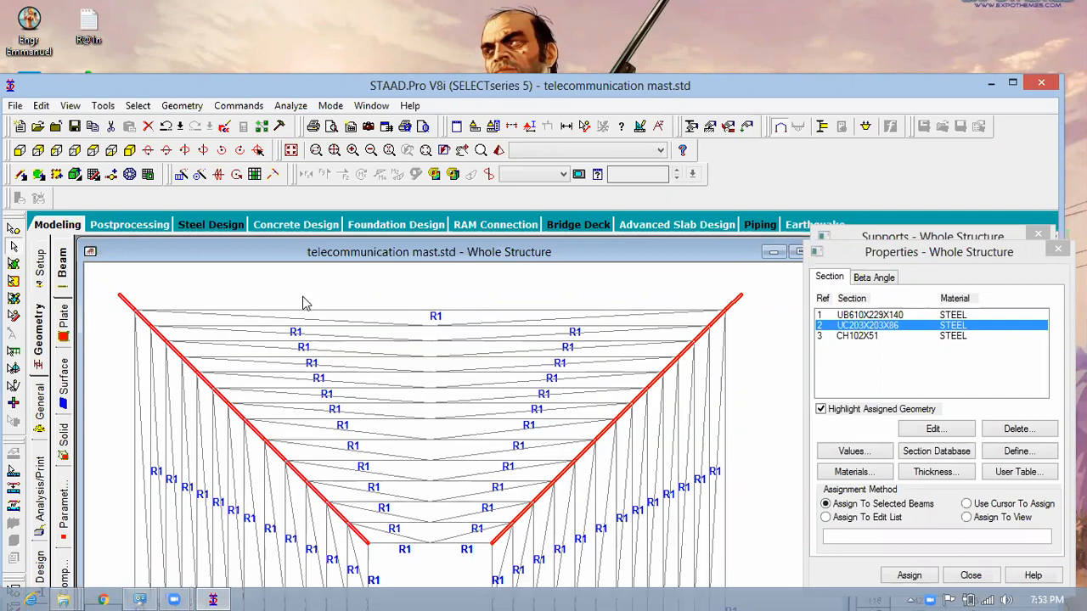
scroll(319, 280, down, 4)
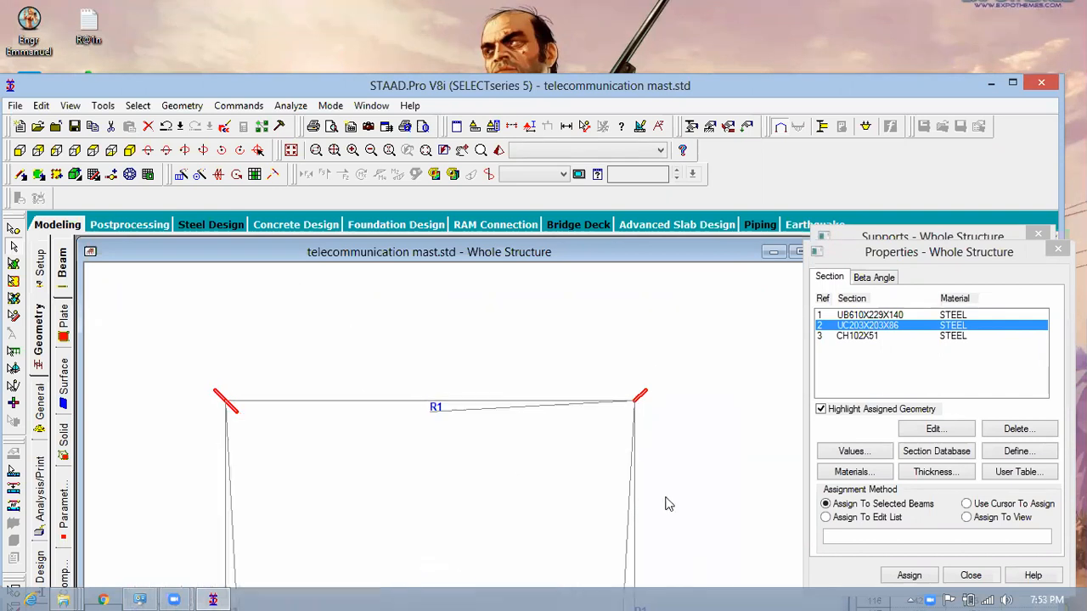
middle_drag(665, 498, 673, 477)
drag(673, 477, 683, 292)
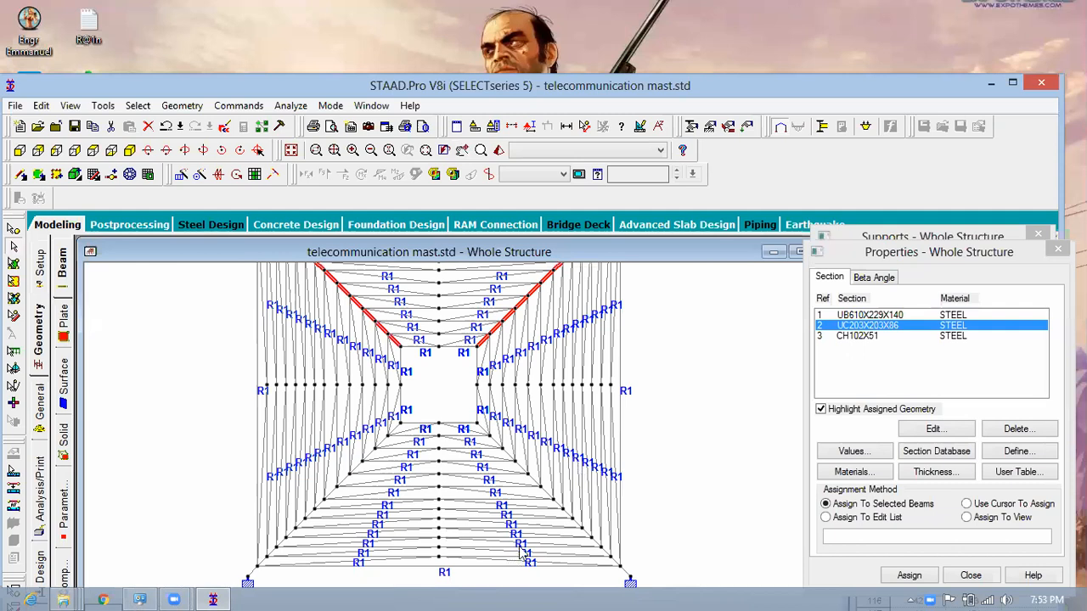
scroll(520, 504, up, 1)
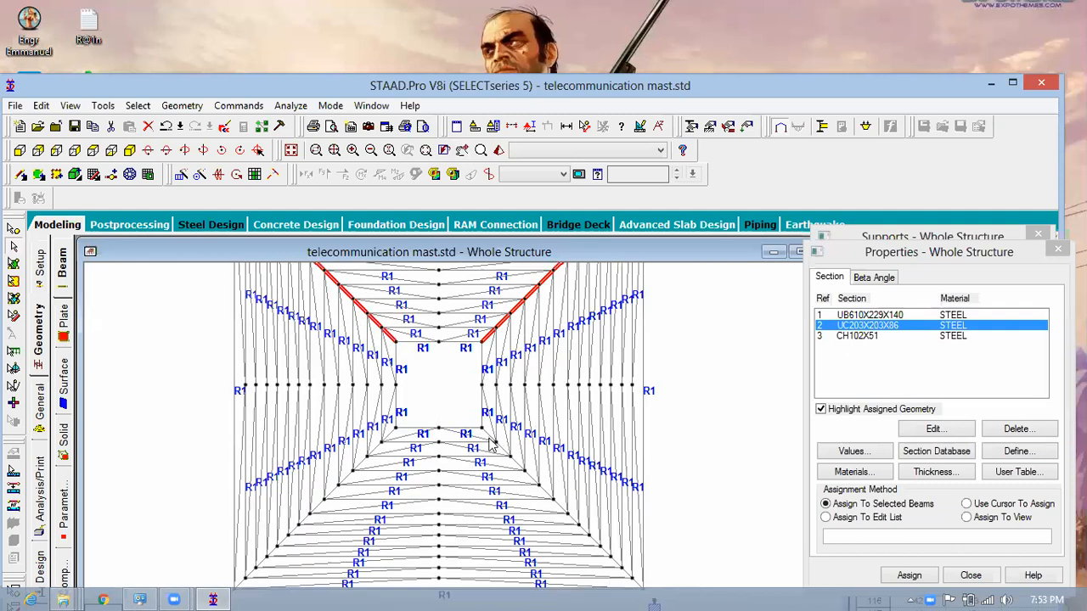
ctrl+click(487, 440)
ctrl+click(486, 437)
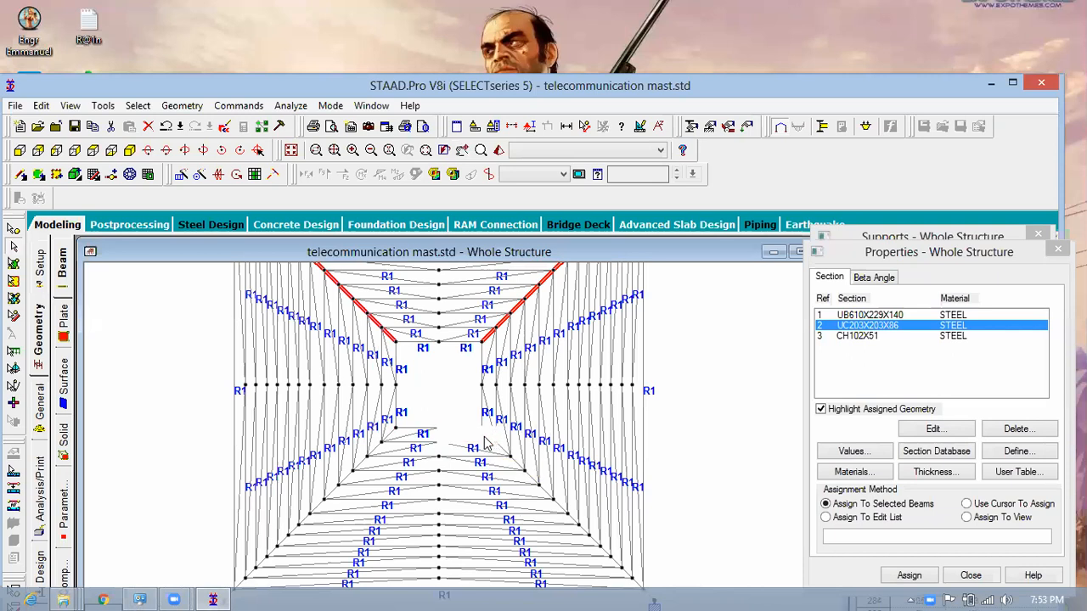
ctrl+click(486, 440)
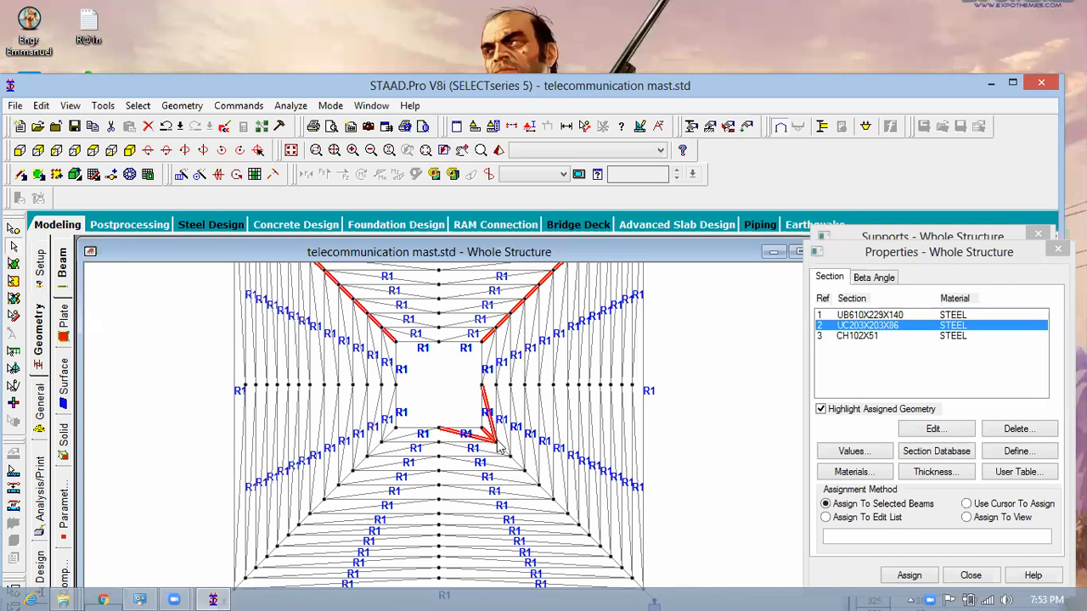
scroll(502, 476, up, 1)
scroll(517, 473, up, 1)
ctrl+click(529, 465)
ctrl+click(545, 491)
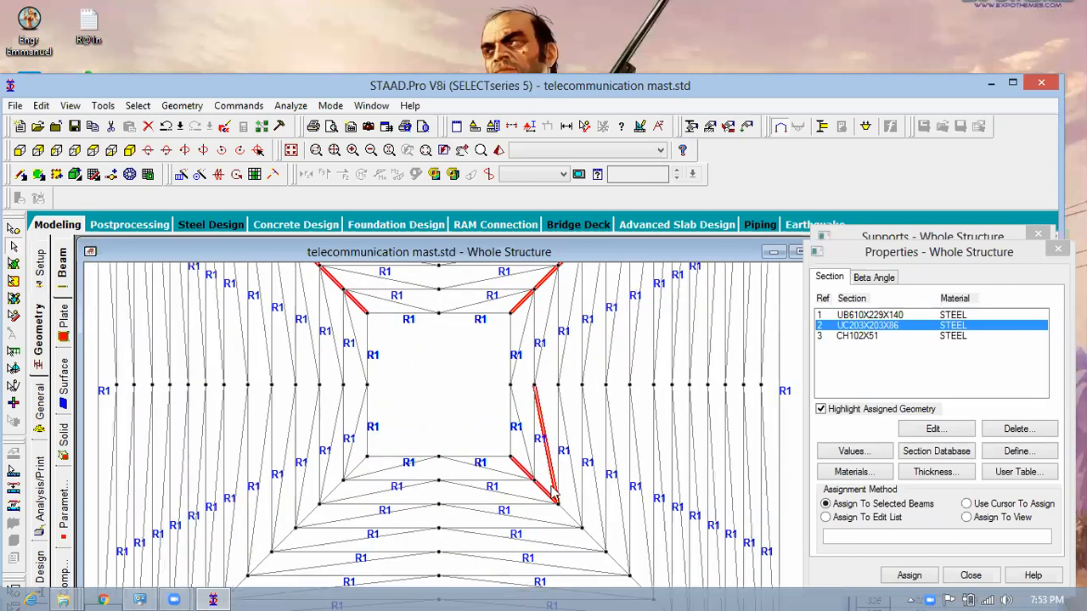
ctrl+click(592, 541)
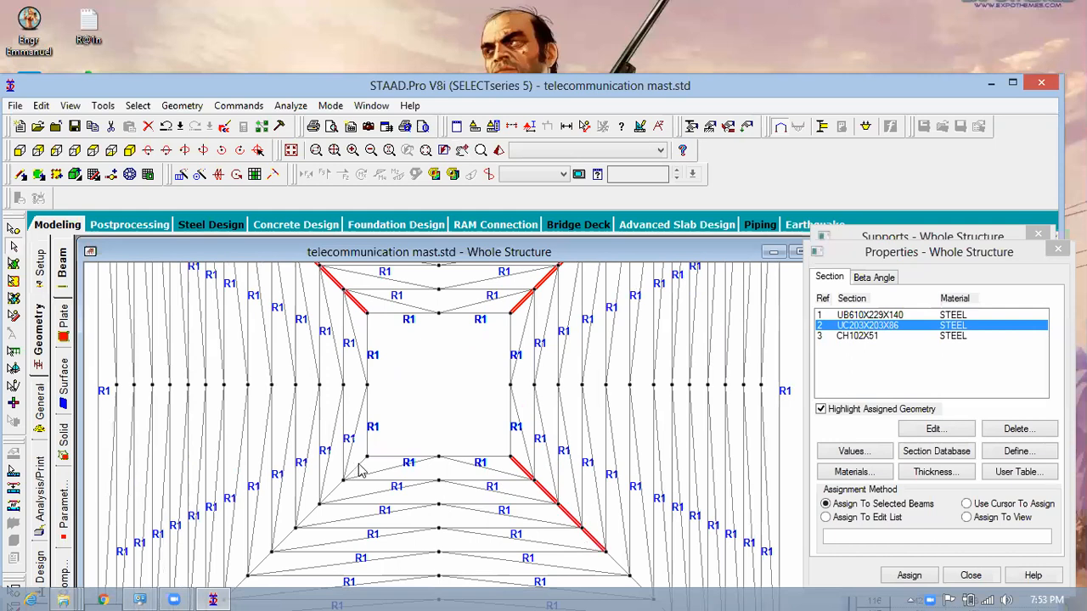
- Add the upper sloping segments of the minimum-X, maximum-Z corner leg and the next lower segments of the maximum-X, maximum-Z leg to the selection
ctrl+click(334, 491)
ctrl+click(308, 516)
ctrl+click(264, 560)
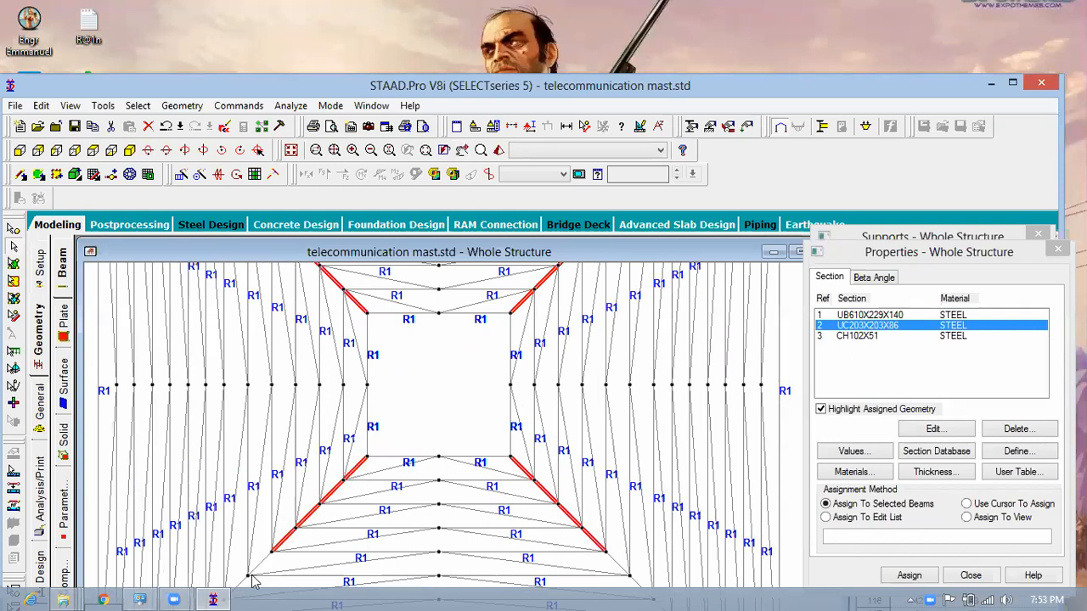
ctrl+click(633, 580)
middle_drag(489, 433, 546, 266)
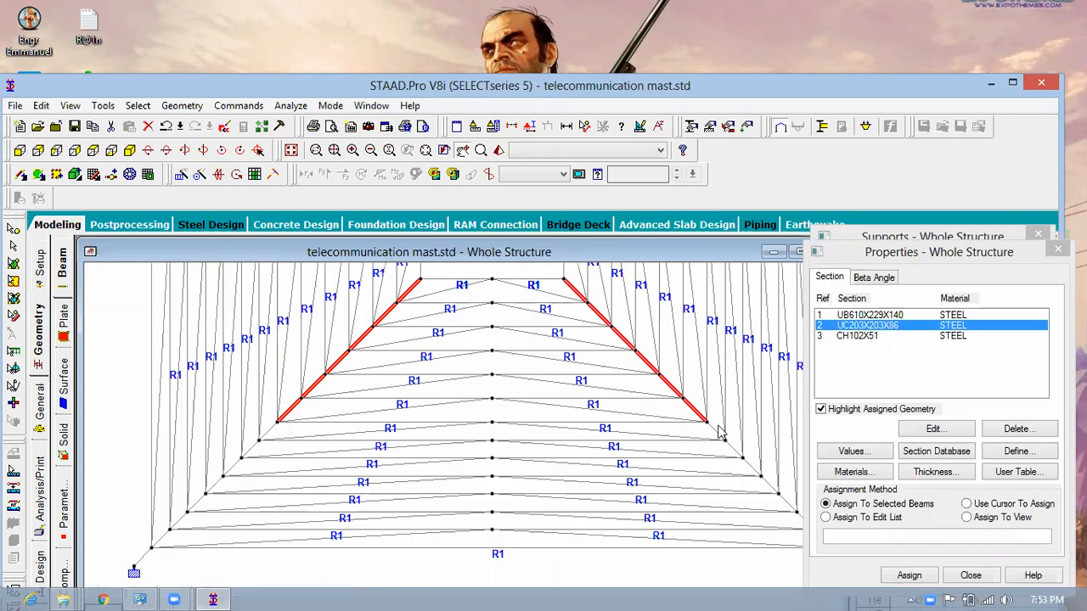
ctrl+click(752, 466)
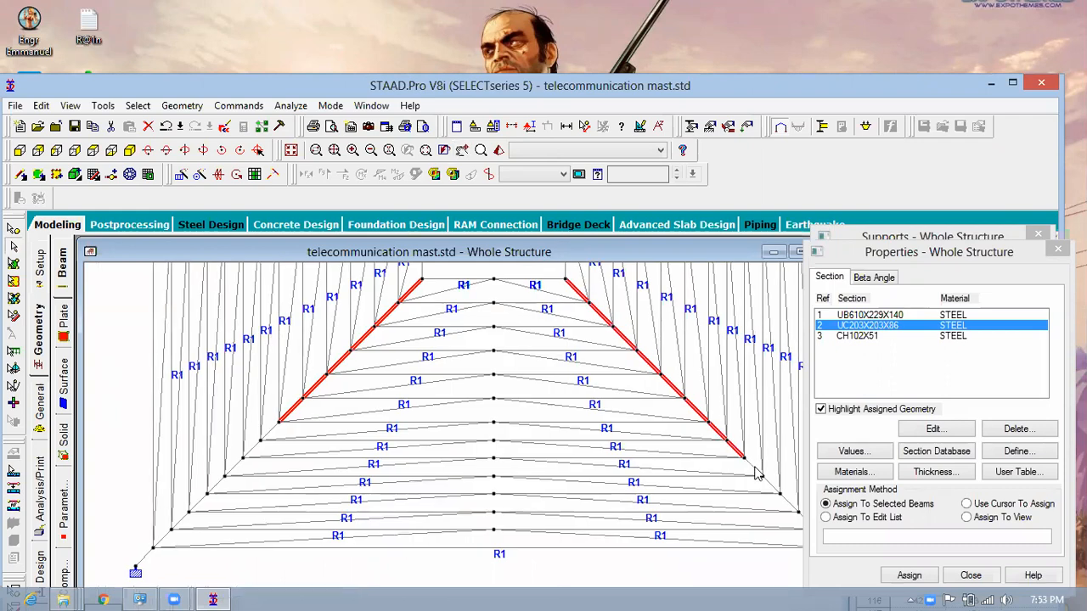
- Extend the selection farther down both maximum-Z corner legs, picking the segments beside the crowded bracing node on the minimum-X leg
ctrl+click(261, 432)
ctrl+click(263, 426)
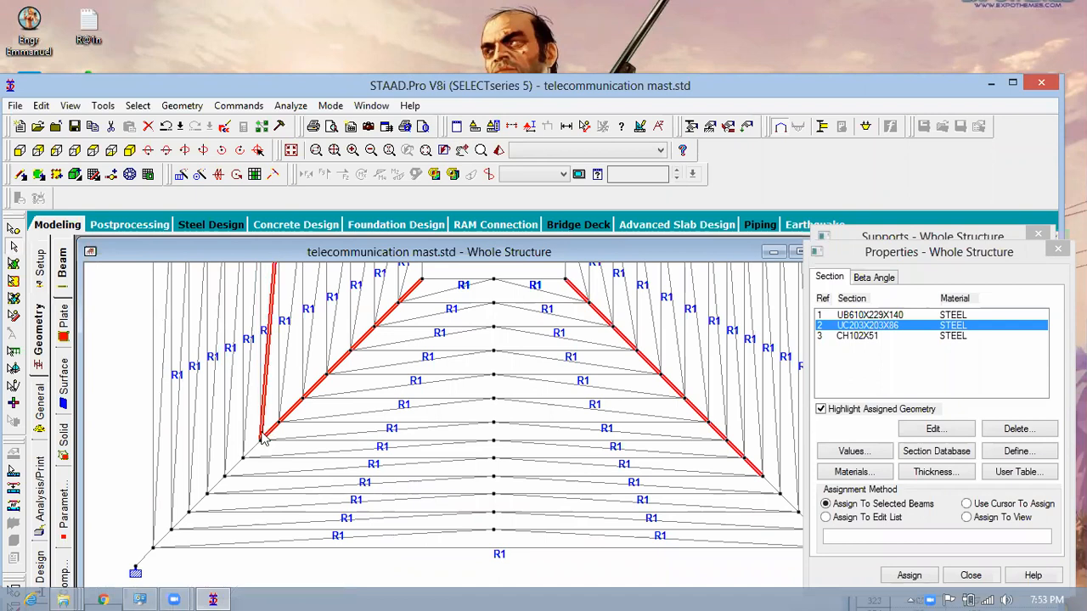
ctrl+click(262, 433)
ctrl+click(258, 438)
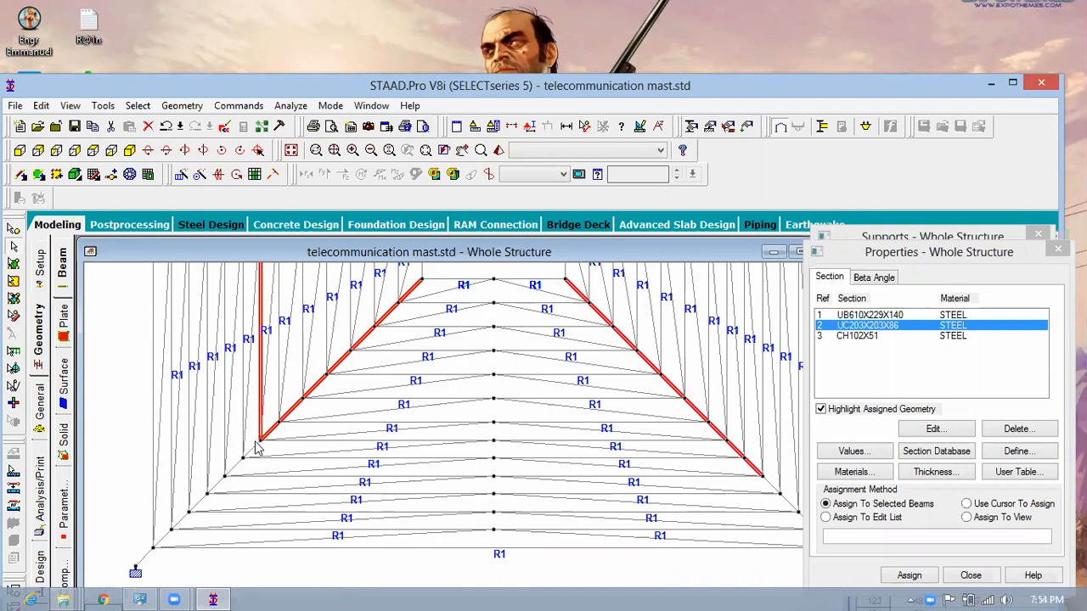
ctrl+click(255, 443)
ctrl+click(261, 421)
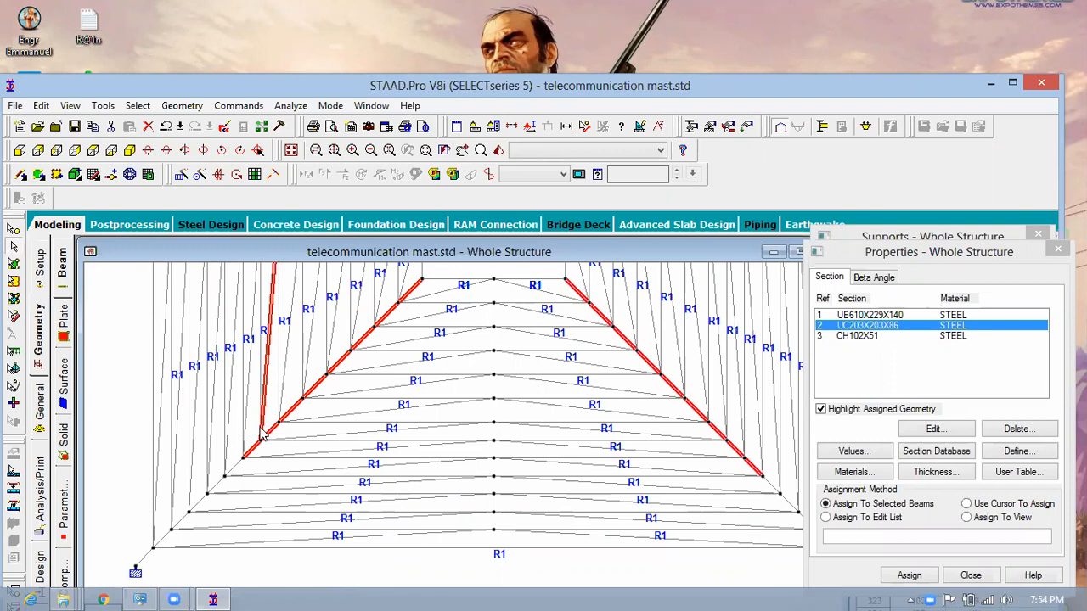
- Try to deselect the stray member meeting the minimum-X, maximum-Z corner leg, checking the geometry details of beam 315
double_click(261, 429)
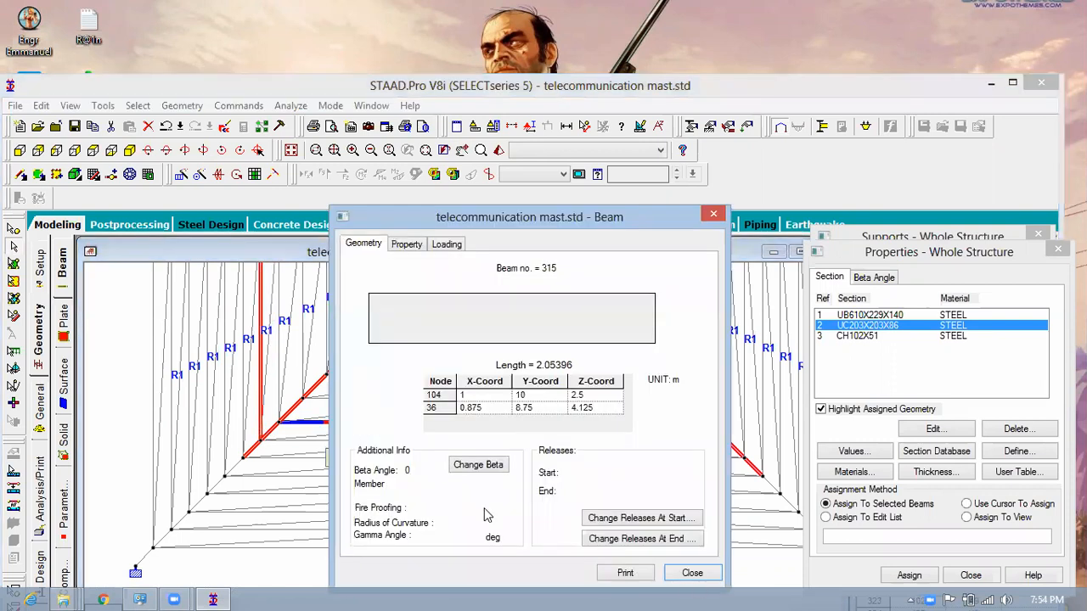
click(692, 574)
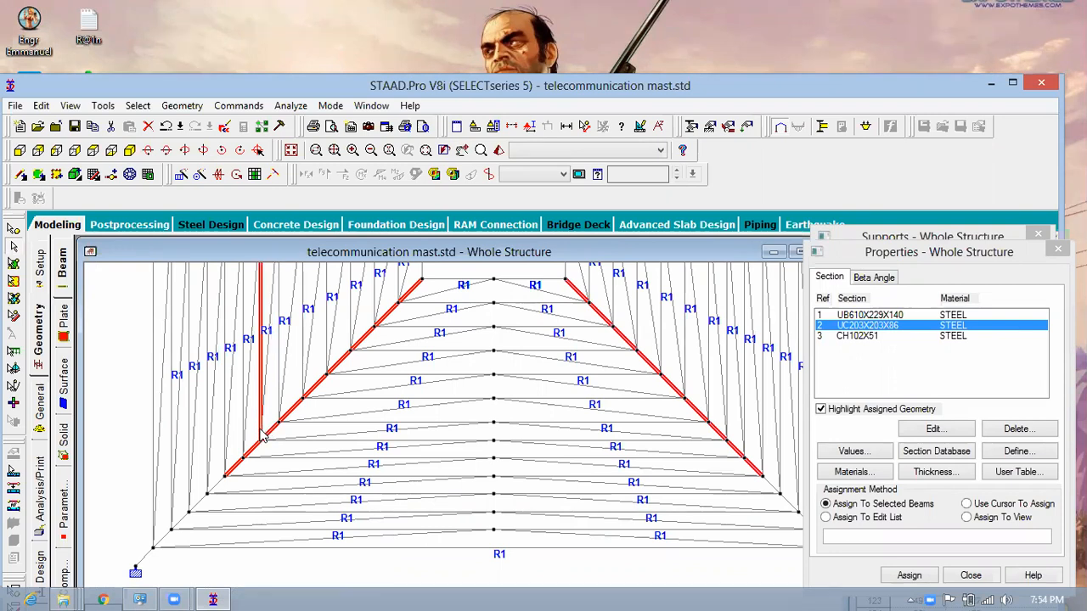
ctrl+click(262, 440)
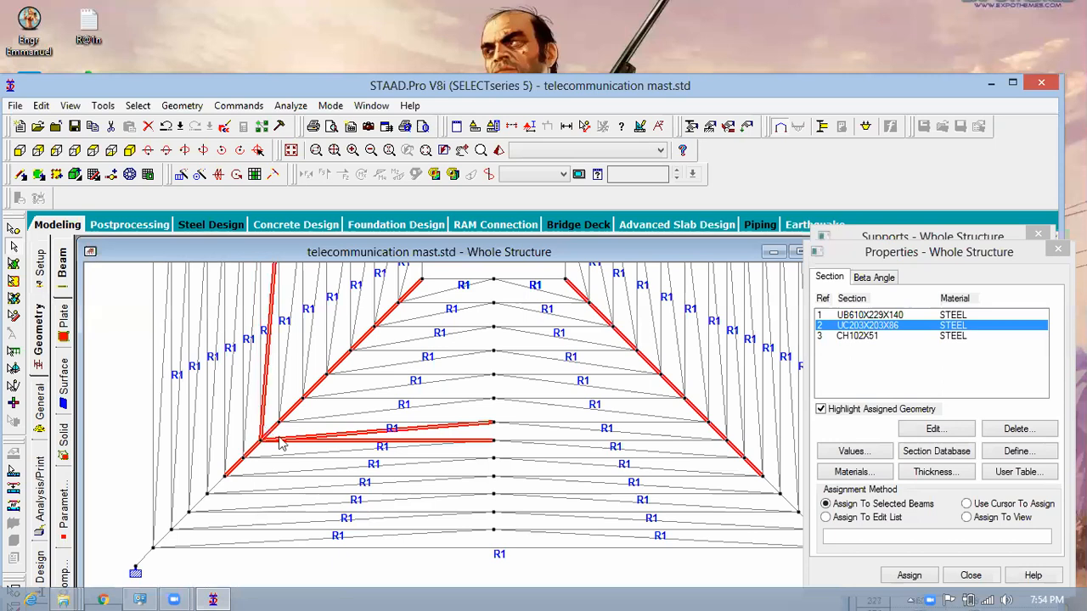
ctrl+click(264, 433)
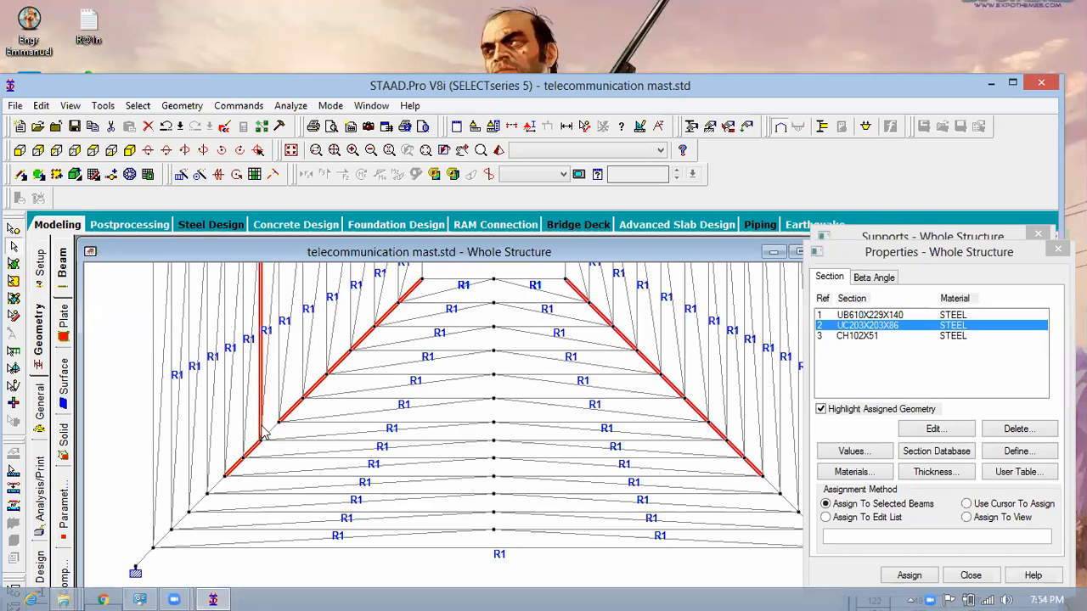
ctrl+click(260, 428)
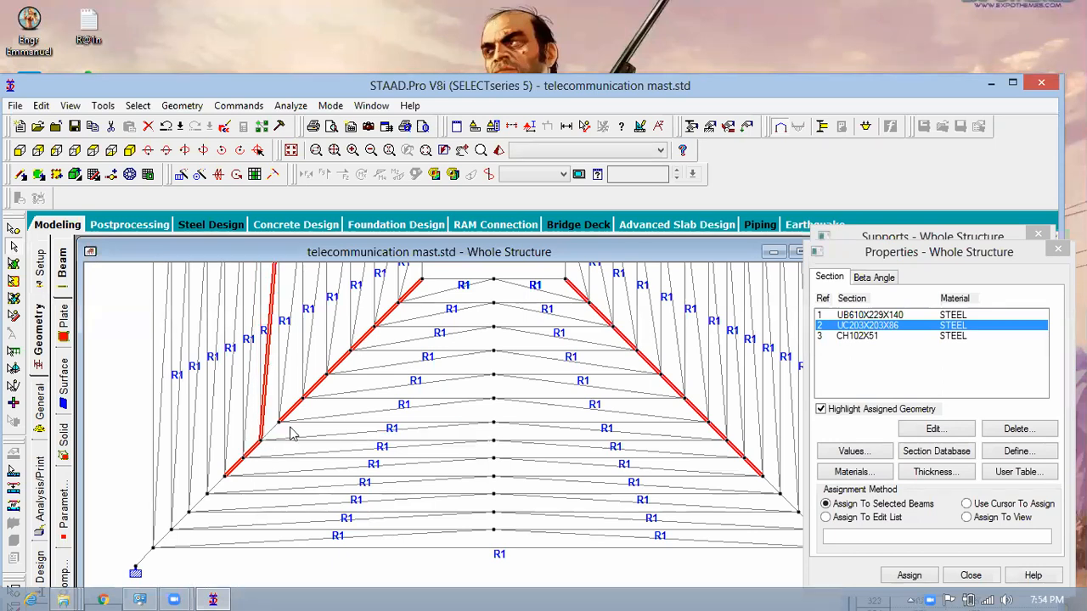
scroll(289, 416, up, 1)
scroll(250, 451, up, 1)
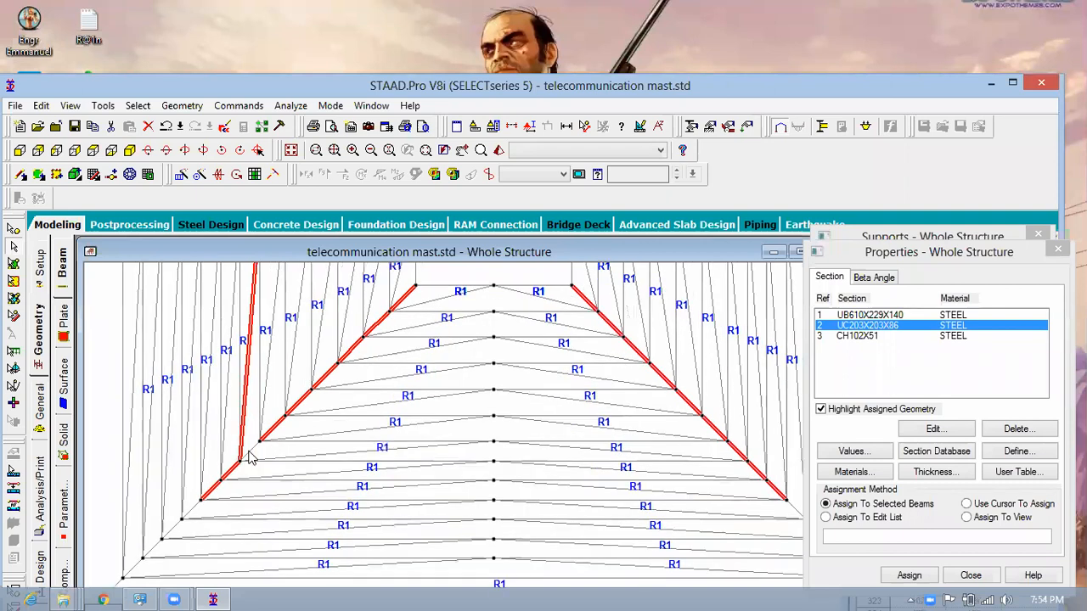
ctrl+click(241, 458)
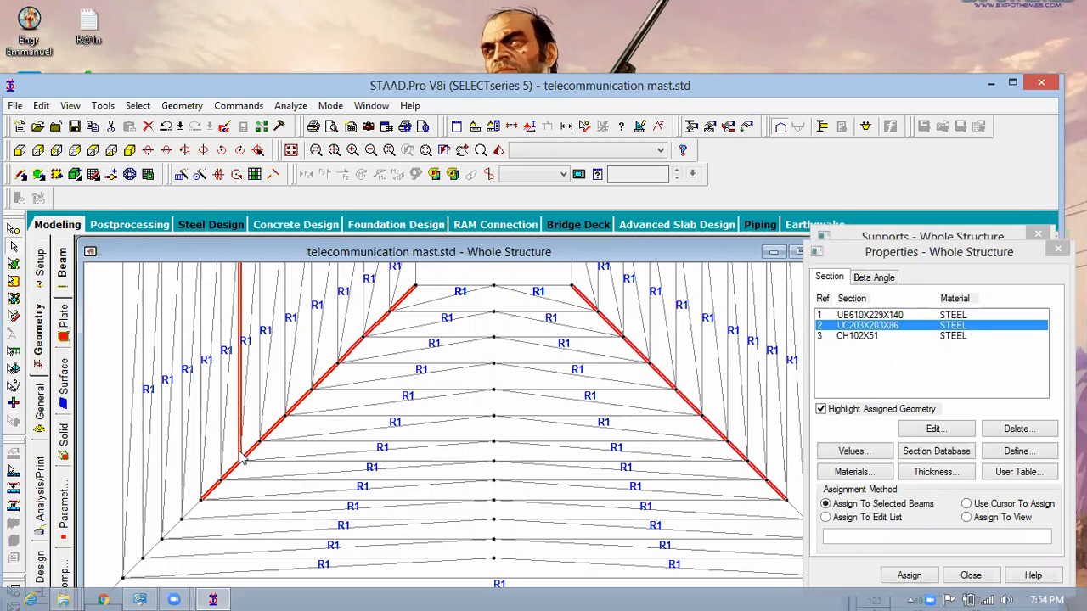
click(242, 457)
double_click(387, 478)
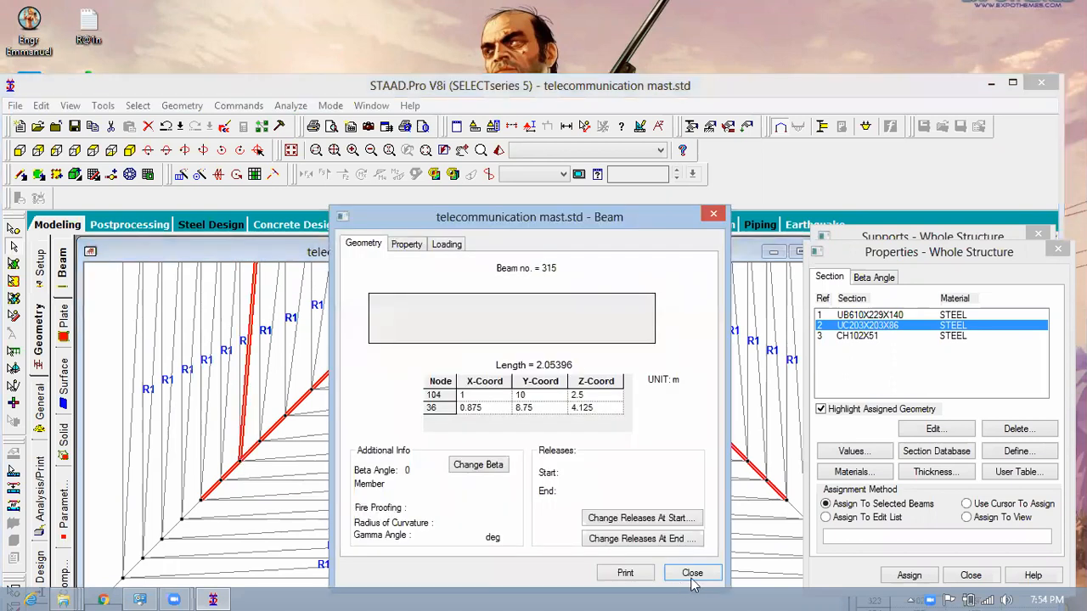
key(Escape)
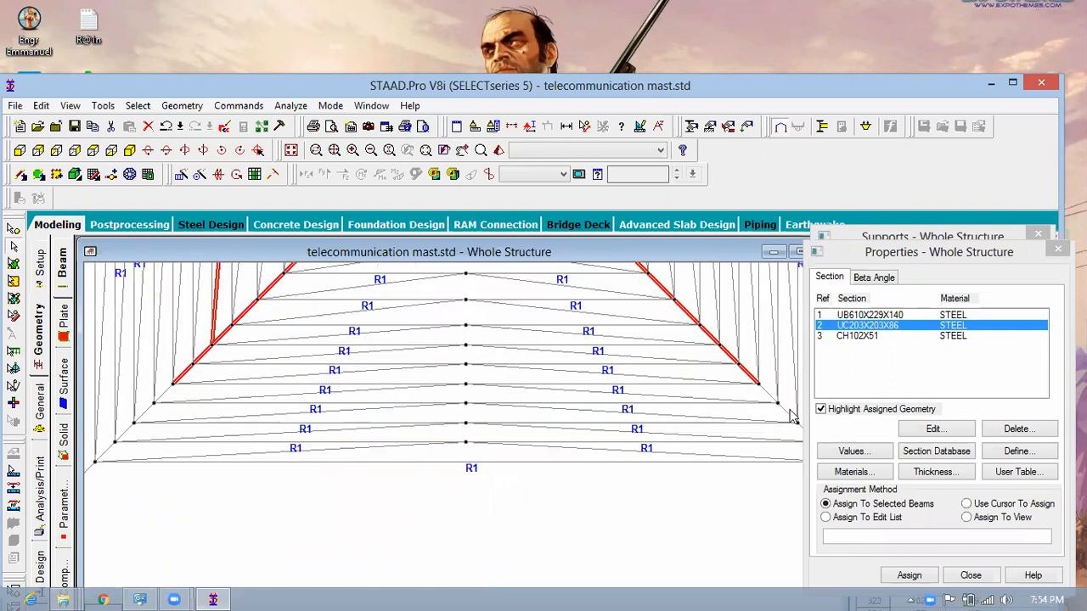
- Add the remaining lower segments of the maximum-X, maximum-Z corner leg to the selection, down to its support
middle_drag(697, 462, 569, 420)
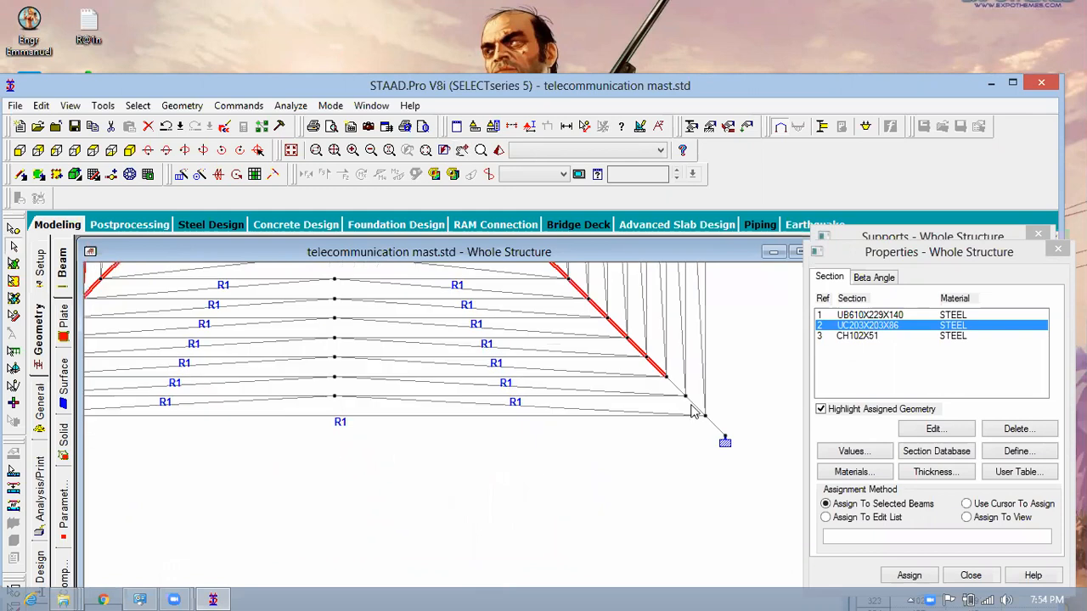
click(716, 430)
scroll(560, 465, down, 1)
- Add the next lower segment of the minimum-X, maximum-Z corner leg to the selection
middle_drag(560, 465, 728, 545)
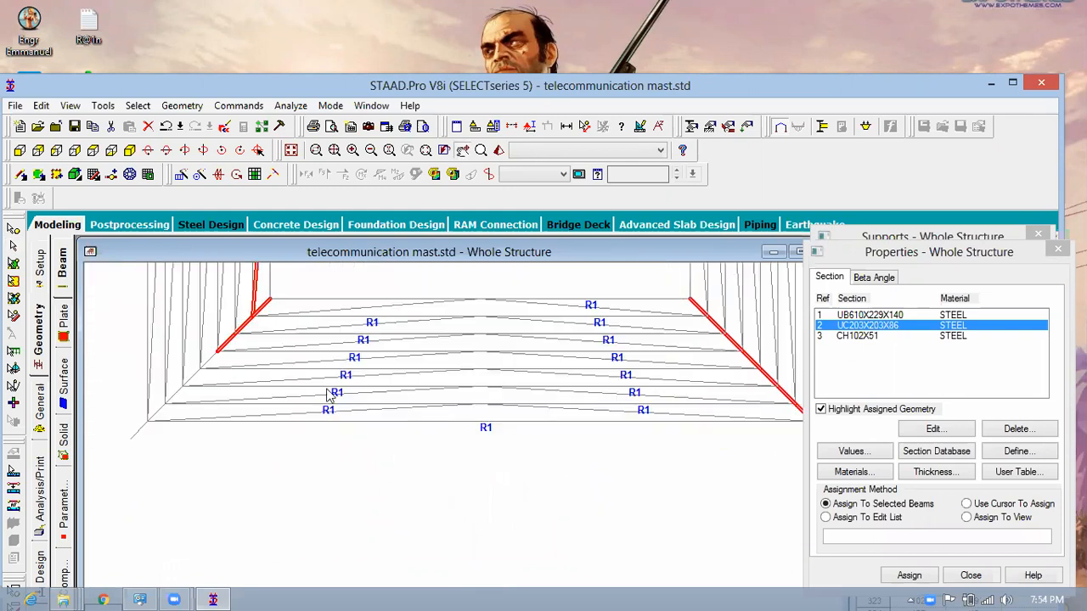
scroll(255, 405, up, 1)
scroll(204, 424, up, 1)
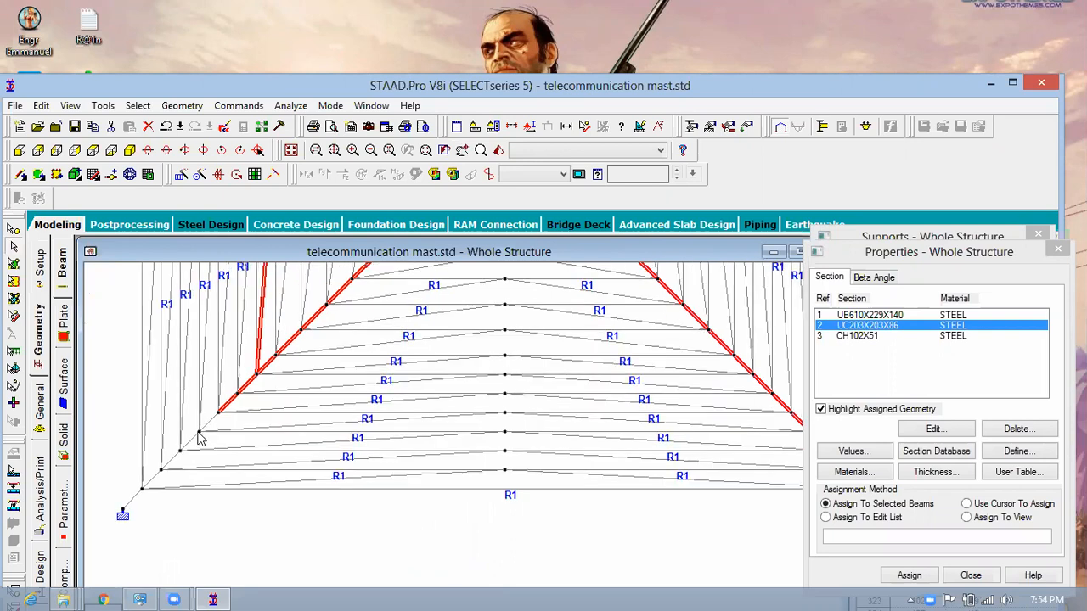
scroll(197, 440, up, 1)
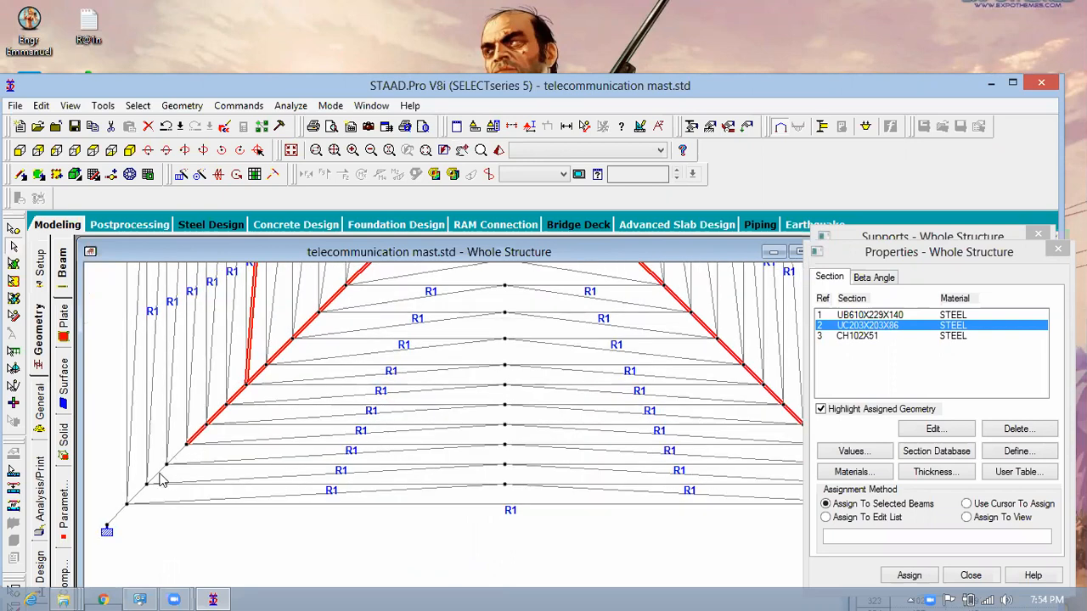
click(168, 458)
- Try again to drop the stray horizontal and bracing members at the minimum-X, maximum-Z leg node while keeping the leg segments selected
click(247, 378)
click(247, 387)
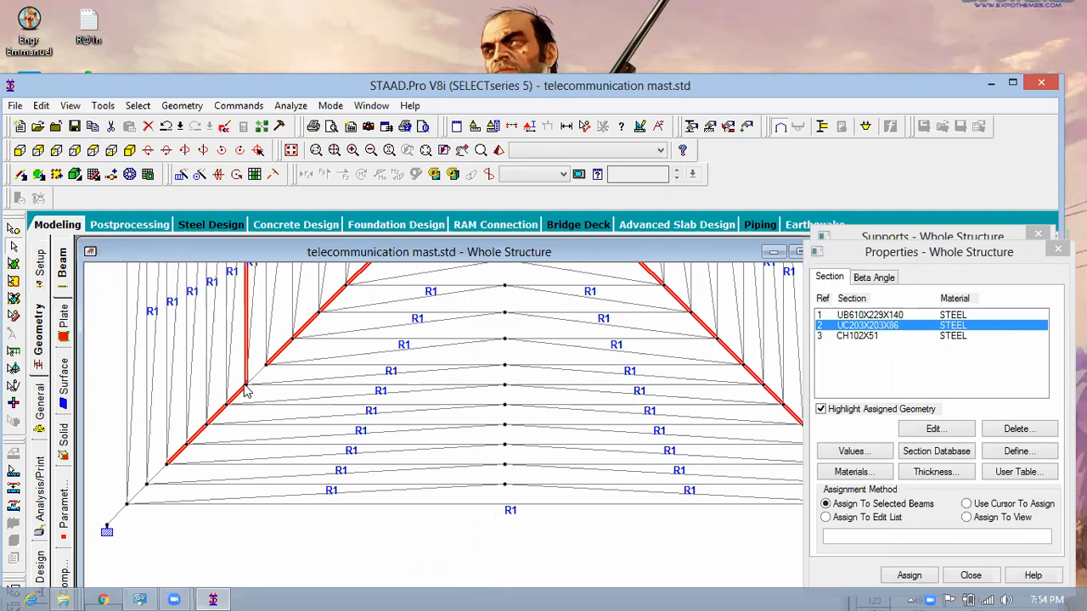
click(249, 386)
ctrl+click(246, 385)
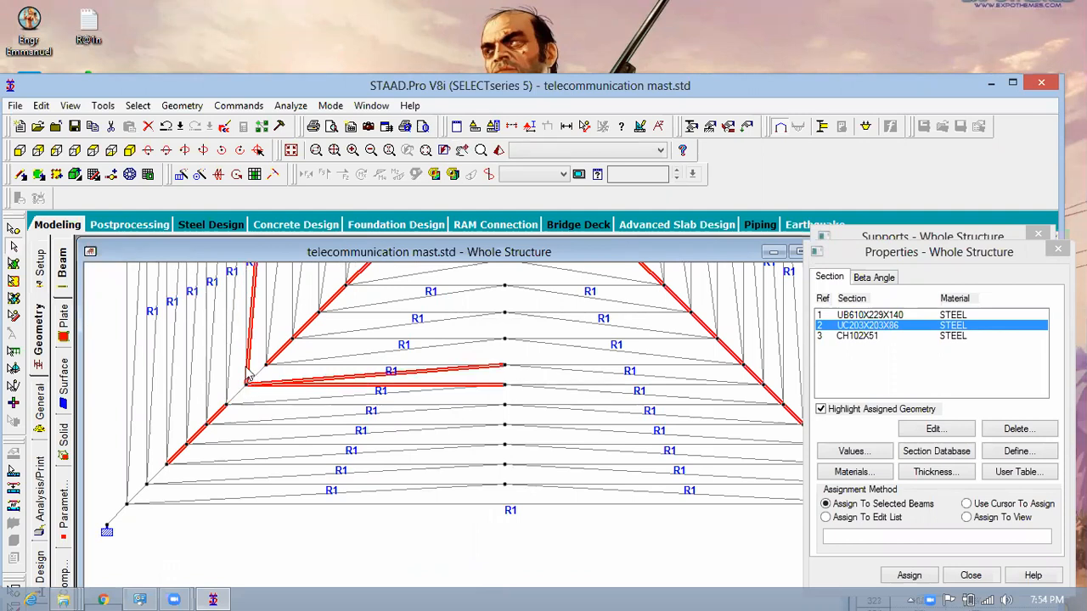
ctrl+click(246, 372)
ctrl+click(249, 363)
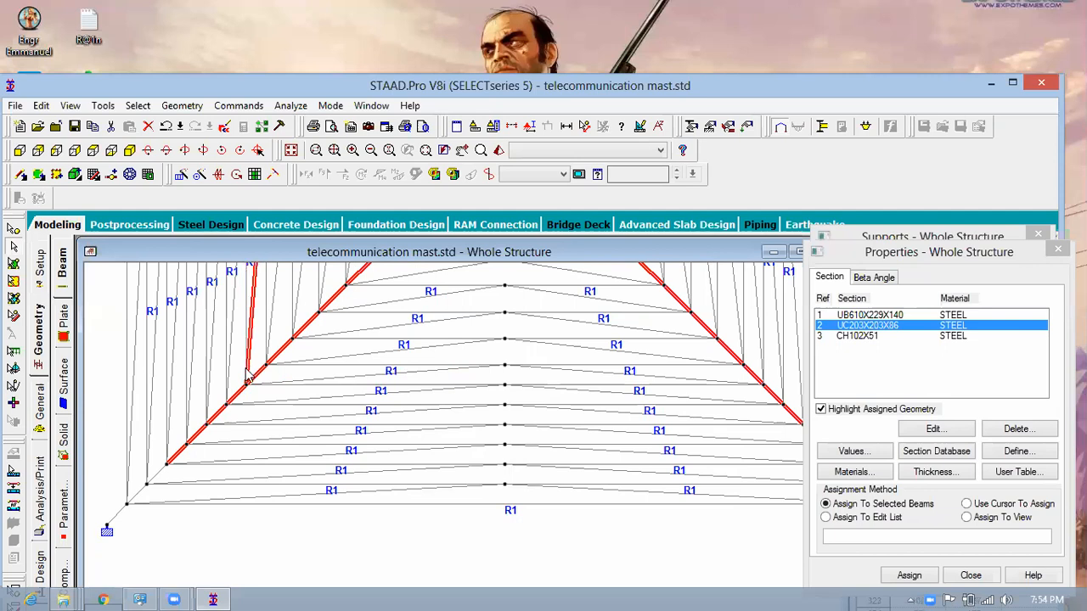
ctrl+click(251, 376)
ctrl+click(251, 371)
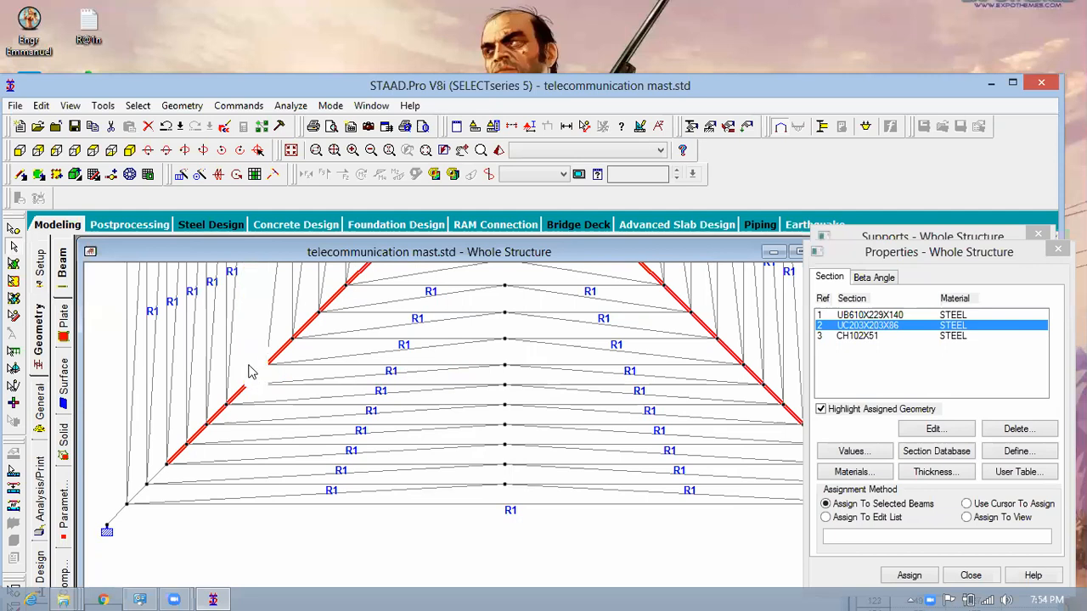
ctrl+click(248, 367)
- Add the last segments of the minimum-X, maximum-Z corner leg to the selection, down to its support
ctrl+click(152, 477)
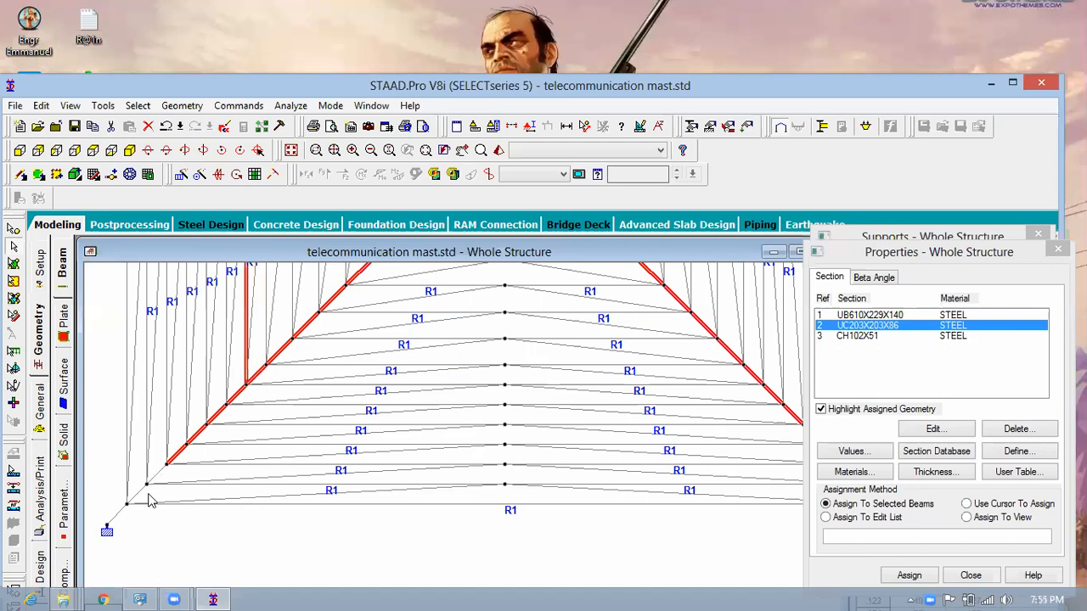
ctrl+click(117, 514)
ctrl+click(136, 494)
- Examine the geometry details of the stray bracing member, beam 315, beside the minimum-X, maximum-Z corner leg
double_click(251, 353)
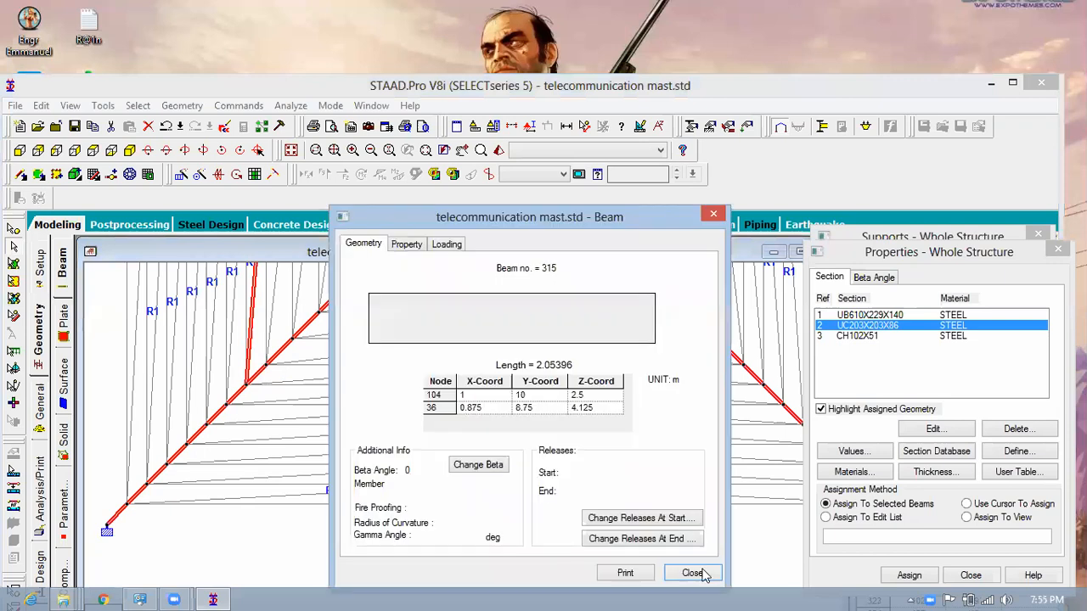
click(692, 572)
drag(248, 397, 309, 402)
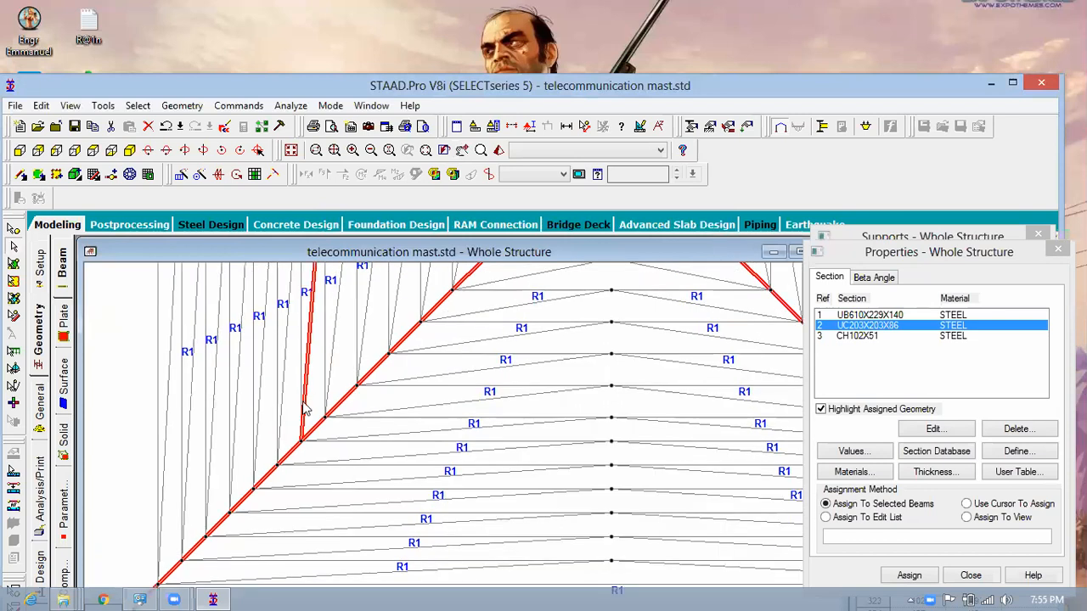
double_click(307, 395)
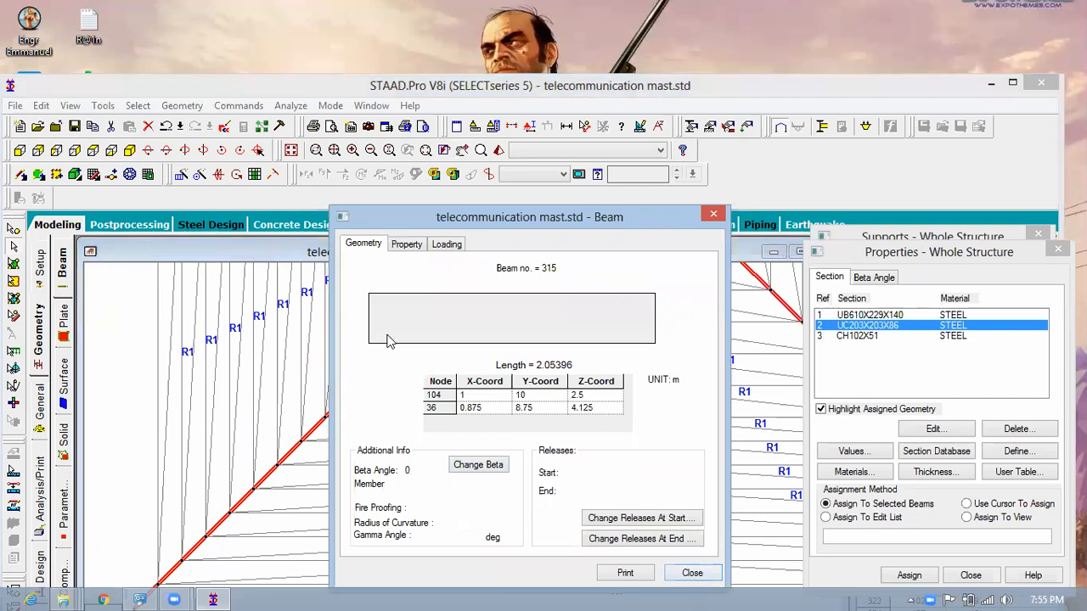
- Assign the UC203X203X86 section to the selected corner legs, check the legs along the mast, and clear the selection
click(692, 573)
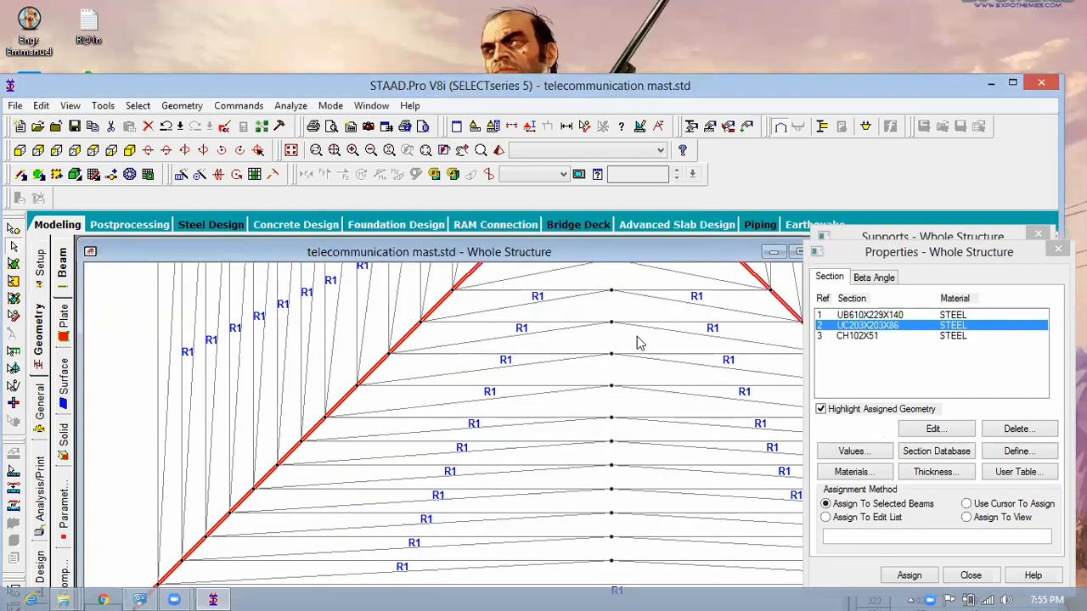
click(128, 151)
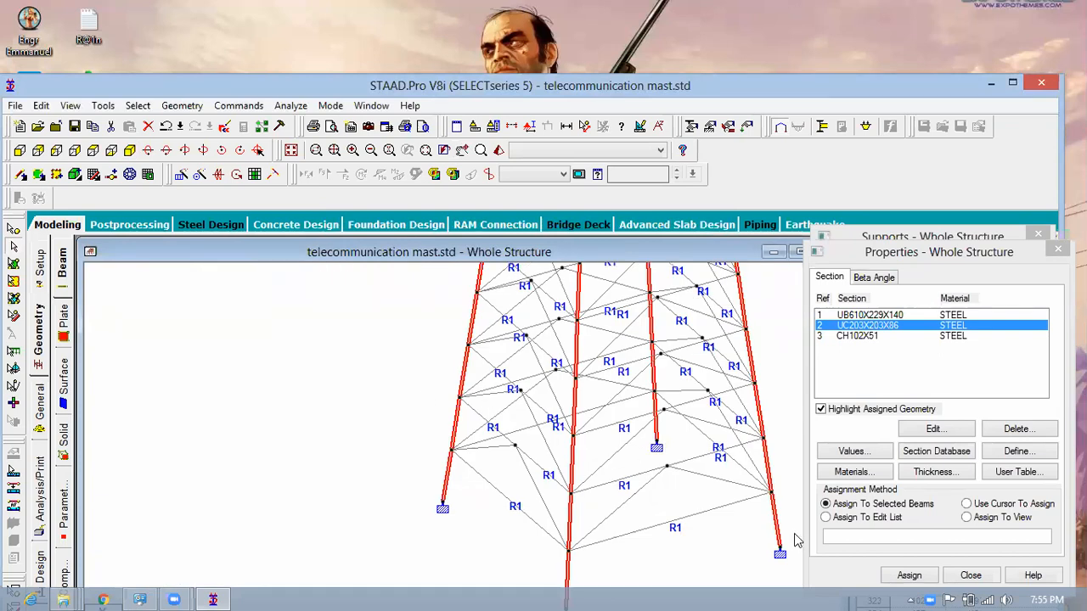
click(910, 577)
click(962, 461)
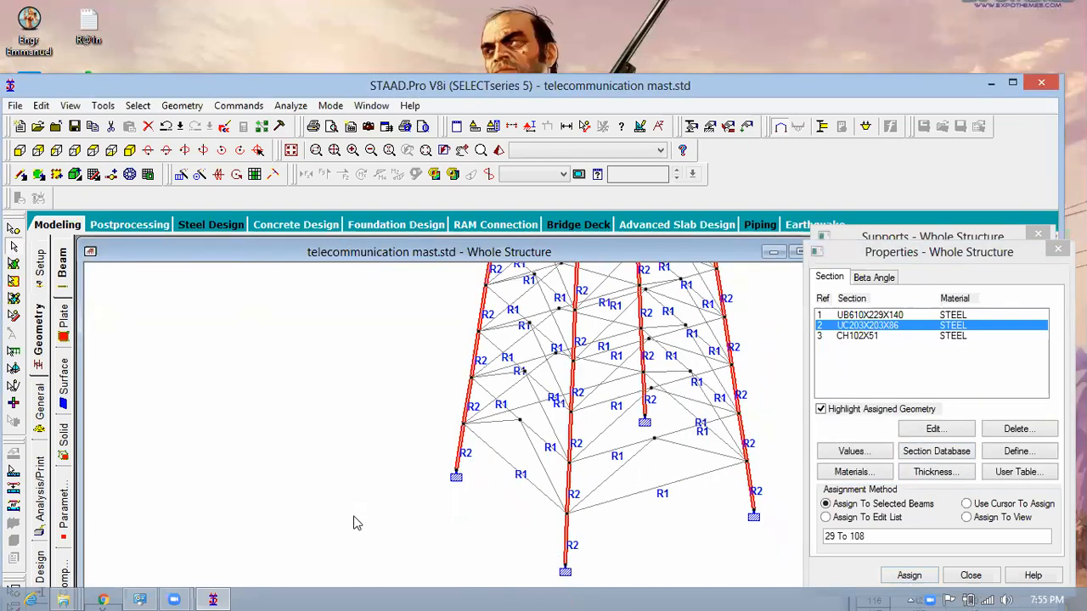
scroll(358, 533, down, 2)
scroll(414, 472, down, 2)
middle_drag(390, 533, 326, 599)
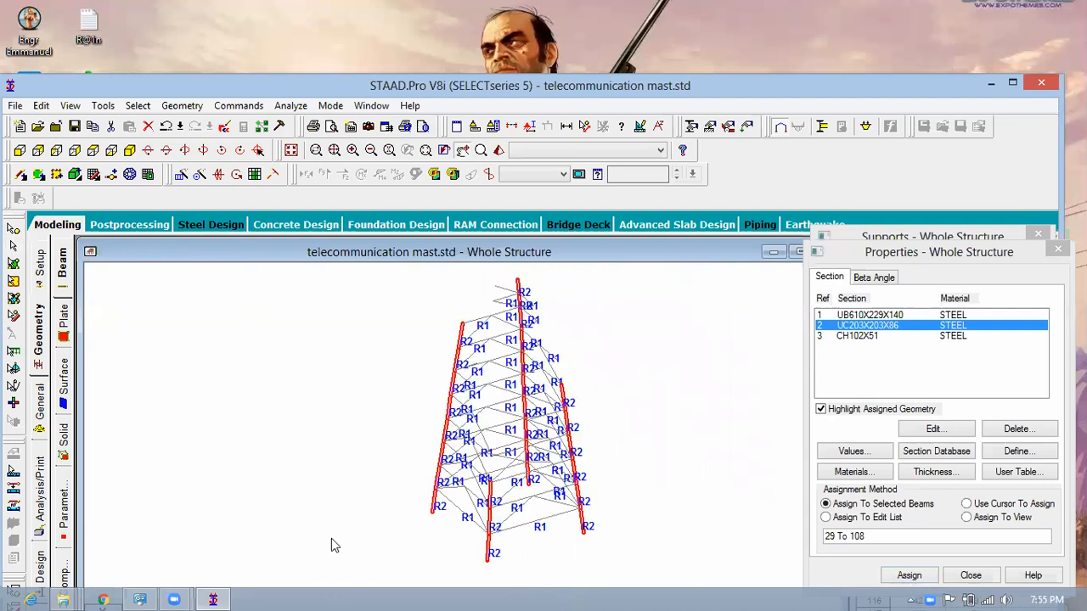
middle_drag(362, 448, 359, 446)
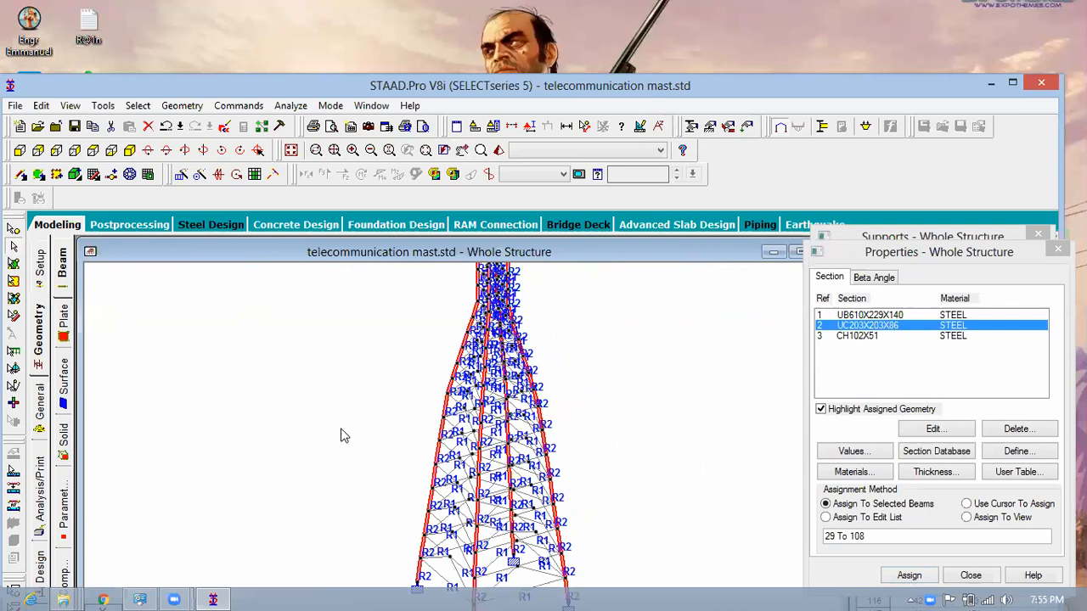
click(345, 423)
- Choose the CH102X51 section and select the diagonal bracing of the two lowest braced panels in the front view
click(20, 150)
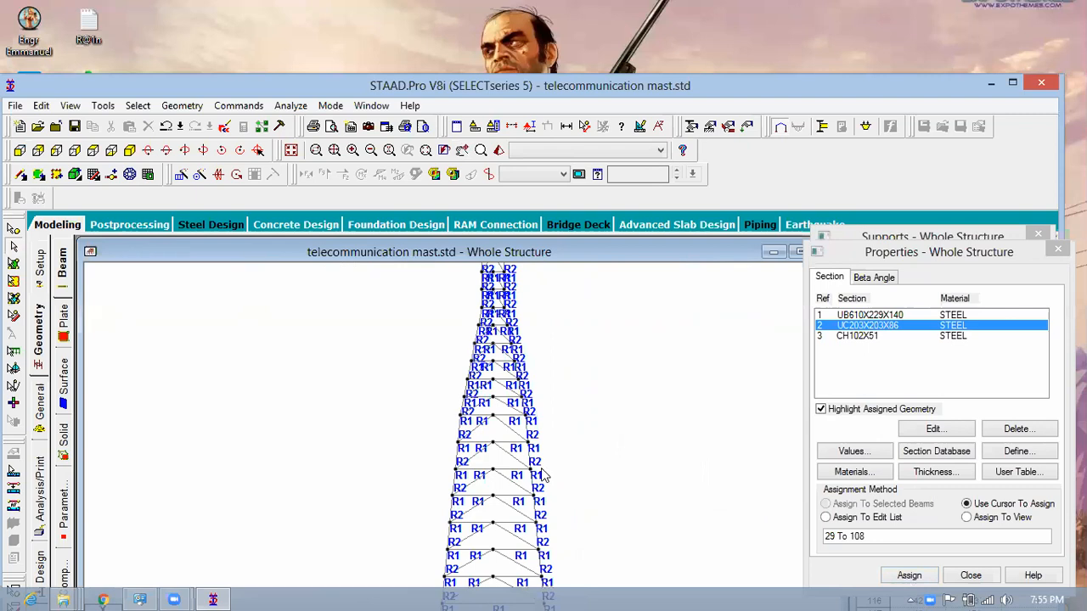
click(862, 336)
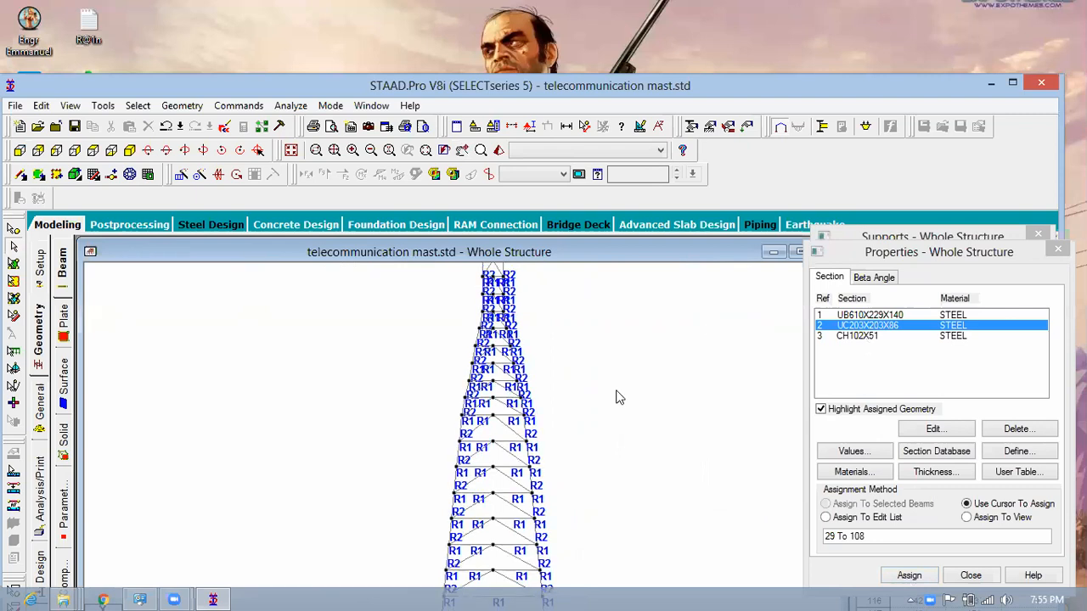
middle_drag(633, 483, 636, 356)
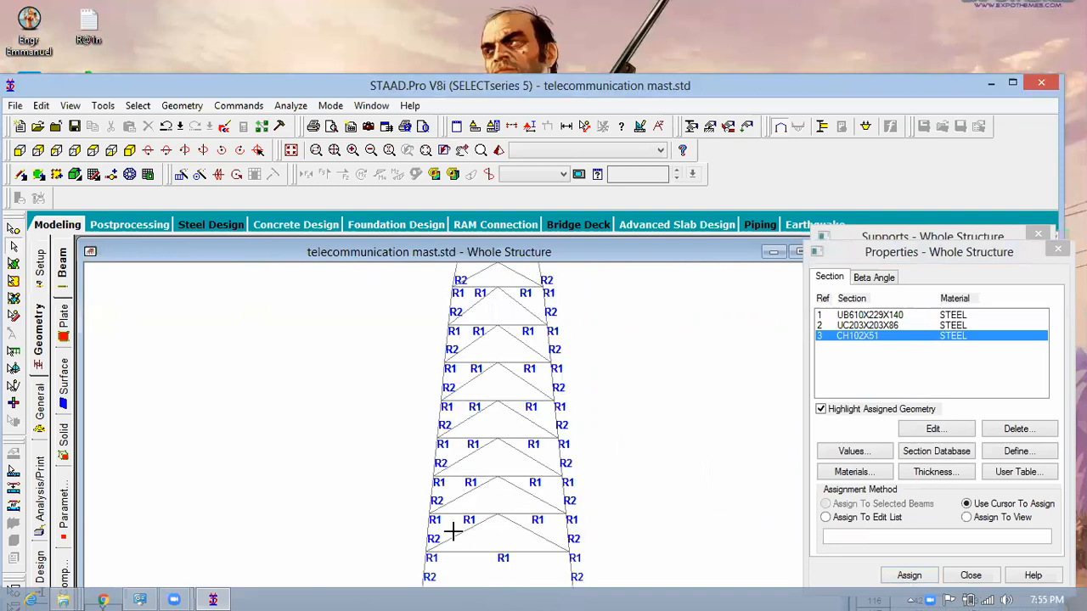
click(469, 530)
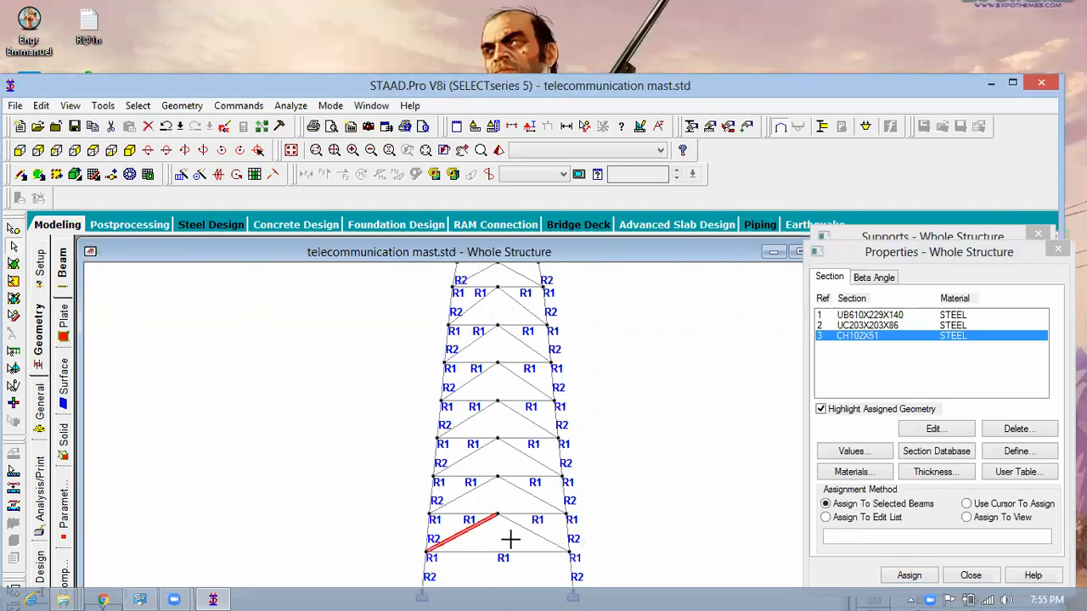
ctrl+click(519, 526)
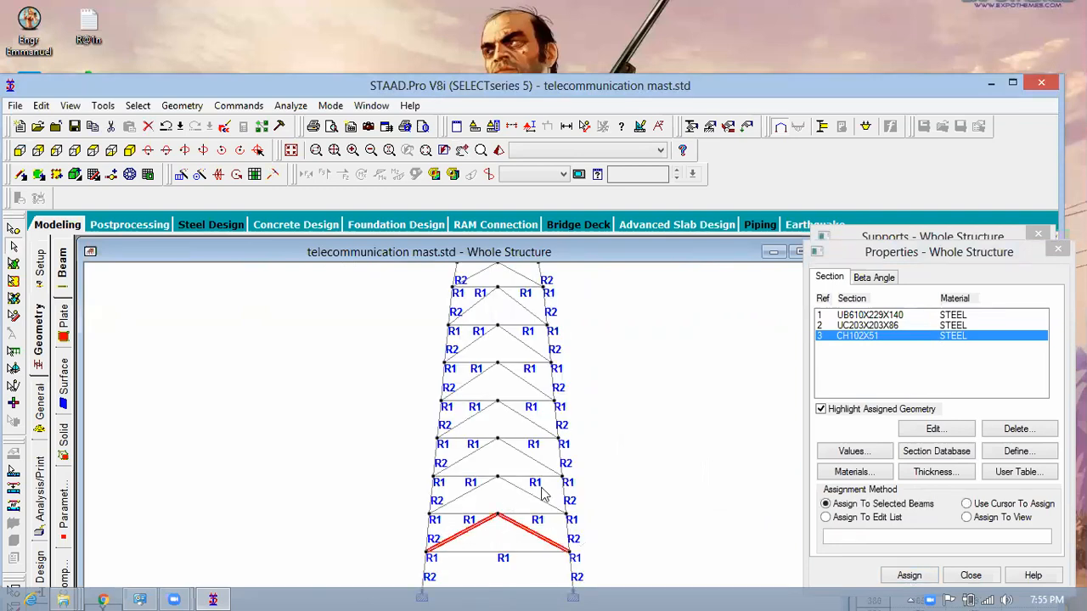
ctrl+click(520, 490)
ctrl+click(454, 501)
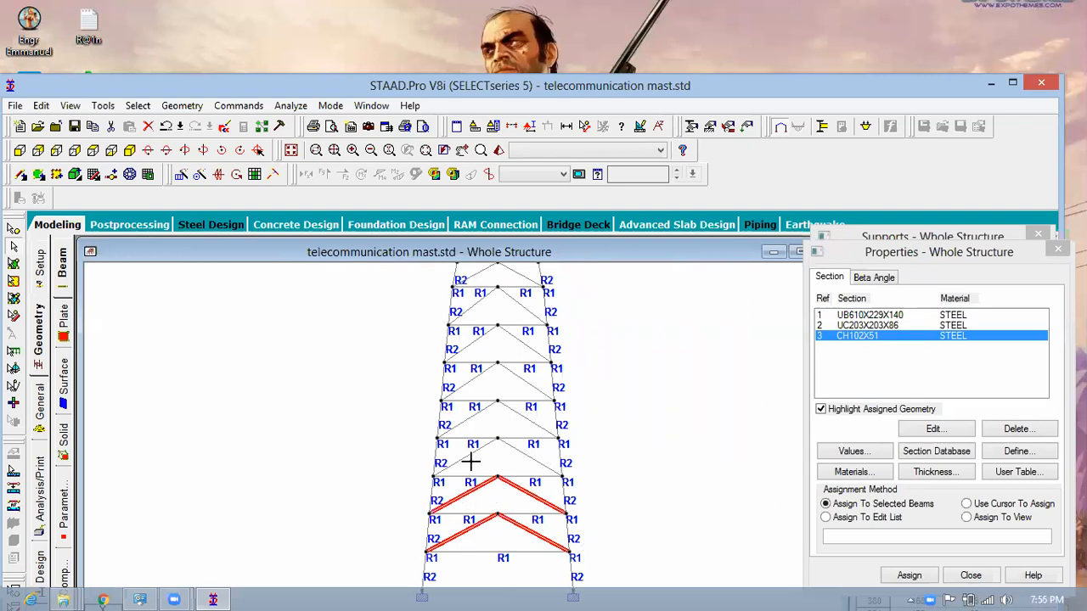
- Add the diagonal bracing of the next five panels up to the selection, to the top of the mast's lower section
ctrl+drag(456, 461, 459, 460)
ctrl+drag(536, 411, 467, 416)
ctrl+drag(536, 413, 448, 421)
ctrl+drag(532, 376, 468, 382)
ctrl+drag(534, 338, 468, 350)
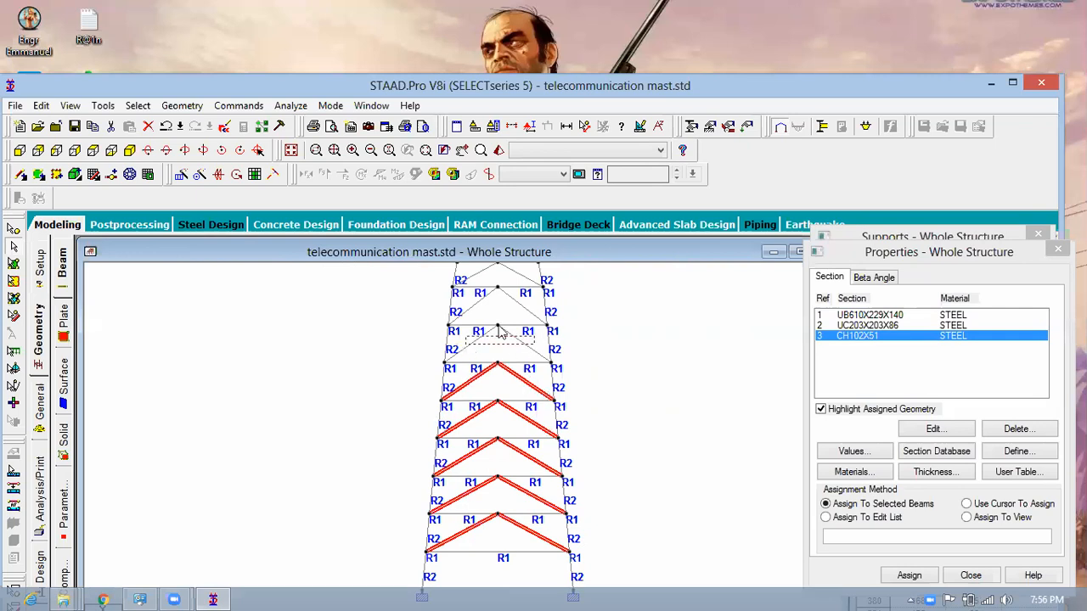
ctrl+drag(532, 301, 473, 312)
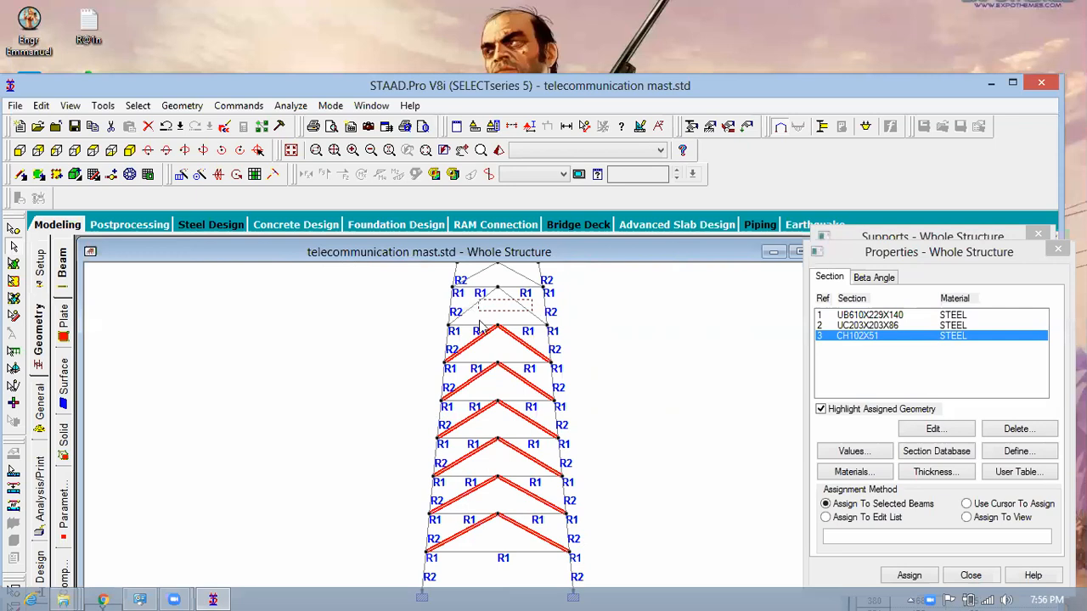
- Add the diagonal bracing of the four lowest panels of the steeper tapered section to the selection
middle_drag(600, 334, 599, 469)
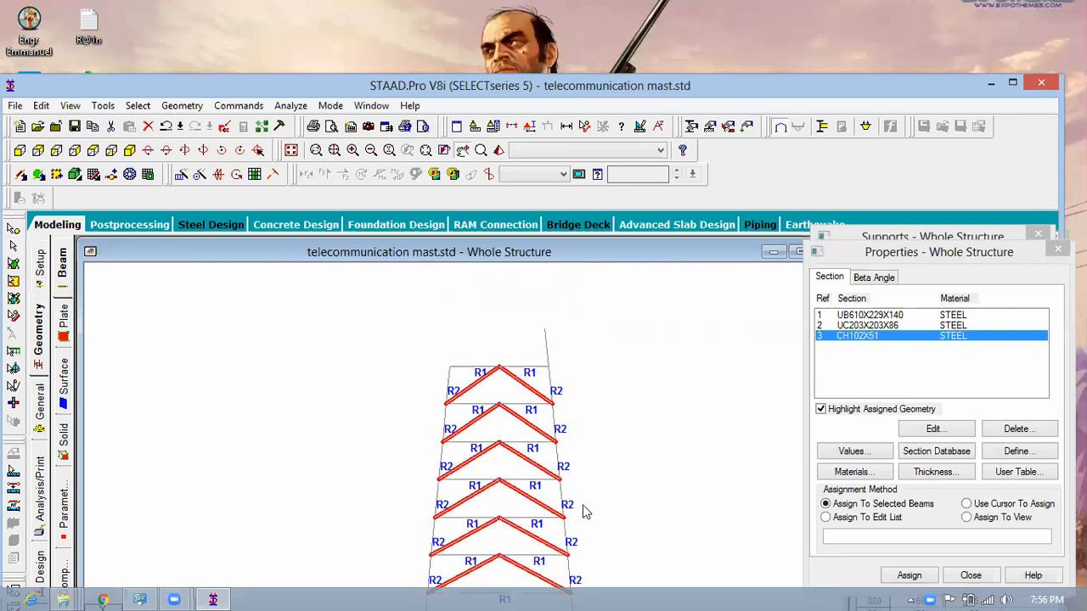
scroll(503, 449, up, 3)
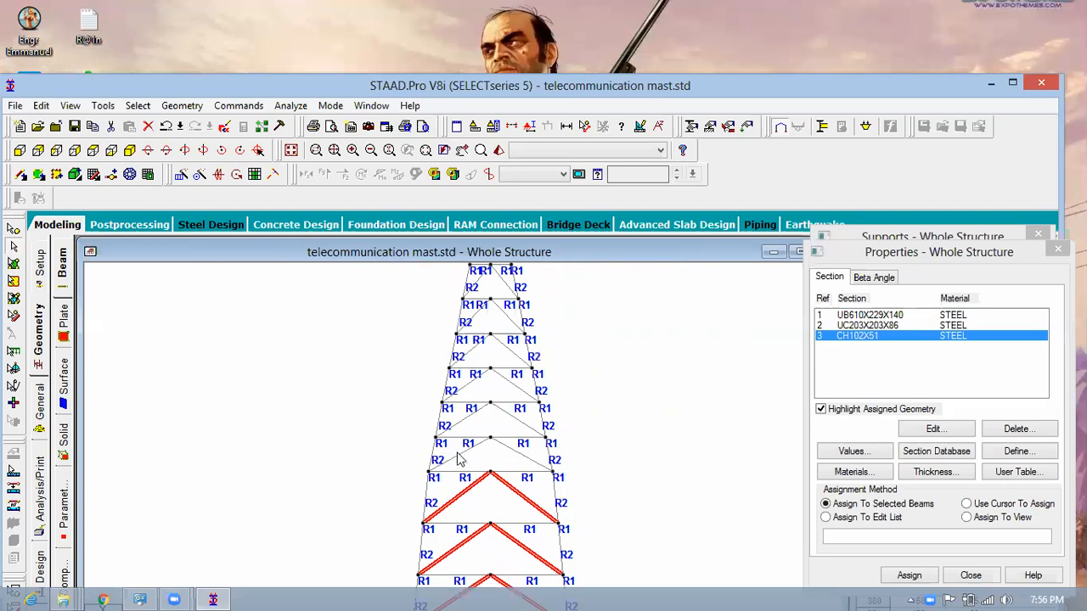
ctrl+drag(527, 451, 447, 457)
ctrl+drag(520, 416, 464, 421)
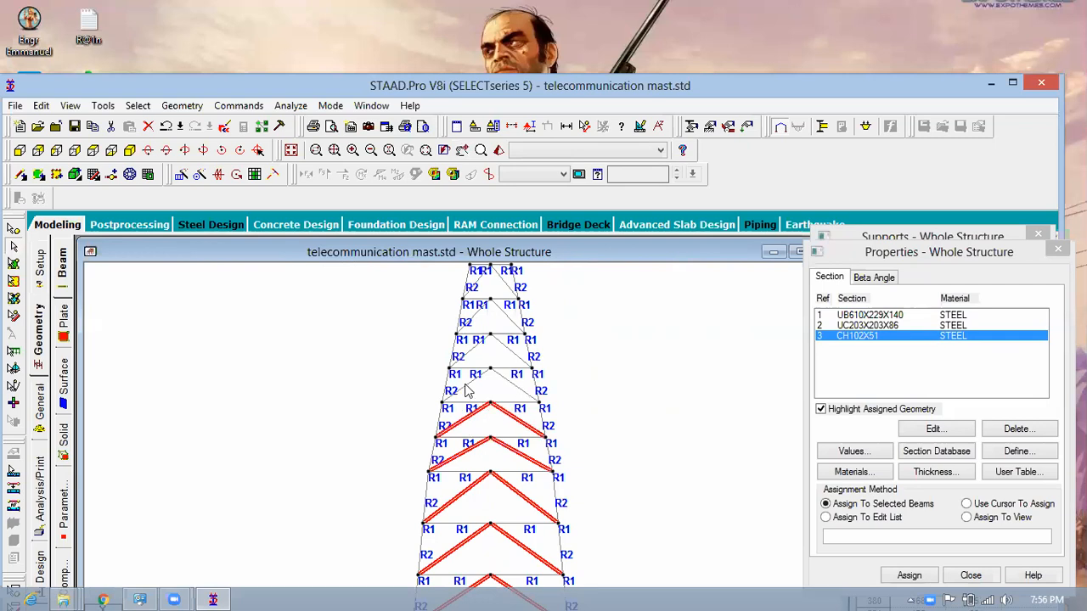
ctrl+click(512, 383)
scroll(524, 384, up, 1)
ctrl+drag(524, 374, 465, 379)
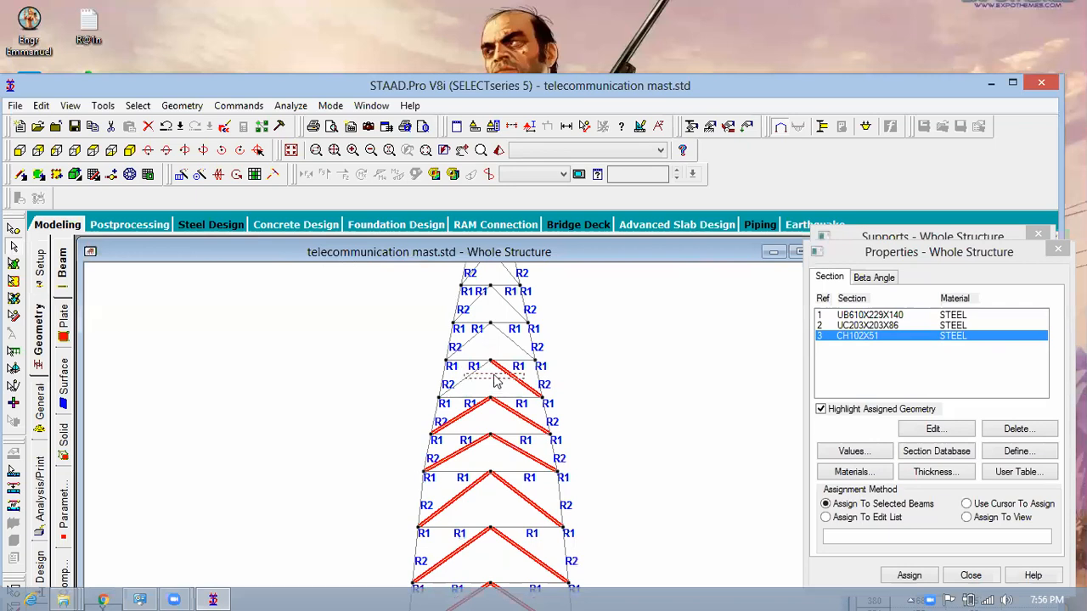
ctrl+drag(479, 379, 460, 371)
ctrl+drag(518, 333, 470, 345)
- Add the bracing of the last two tapered panels and the first two panels of the straight upper section to the selection
middle_drag(615, 339, 623, 503)
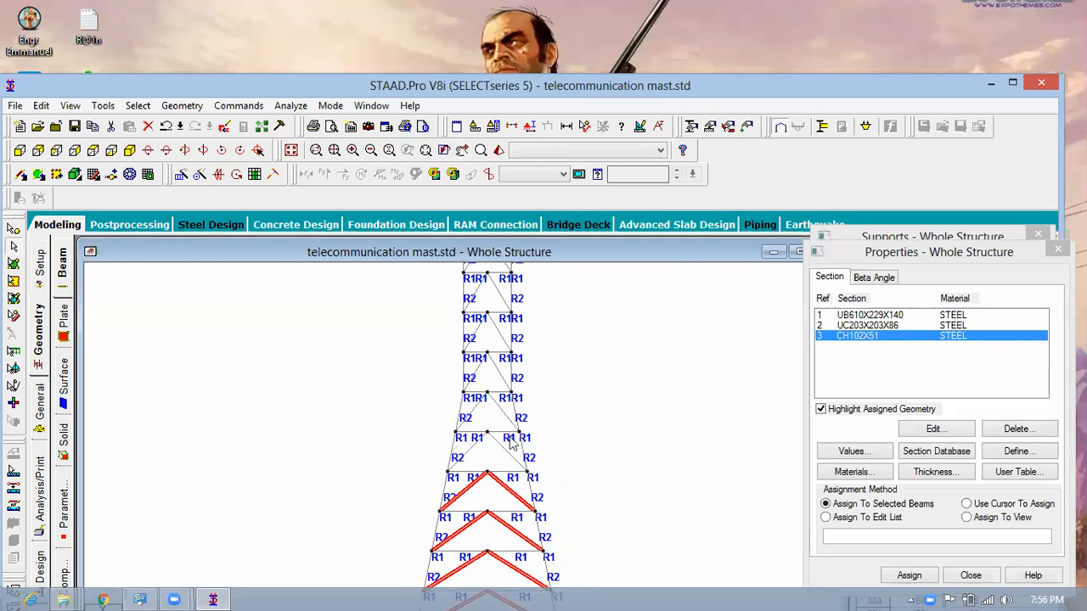
scroll(513, 437, up, 1)
ctrl+drag(483, 440, 462, 443)
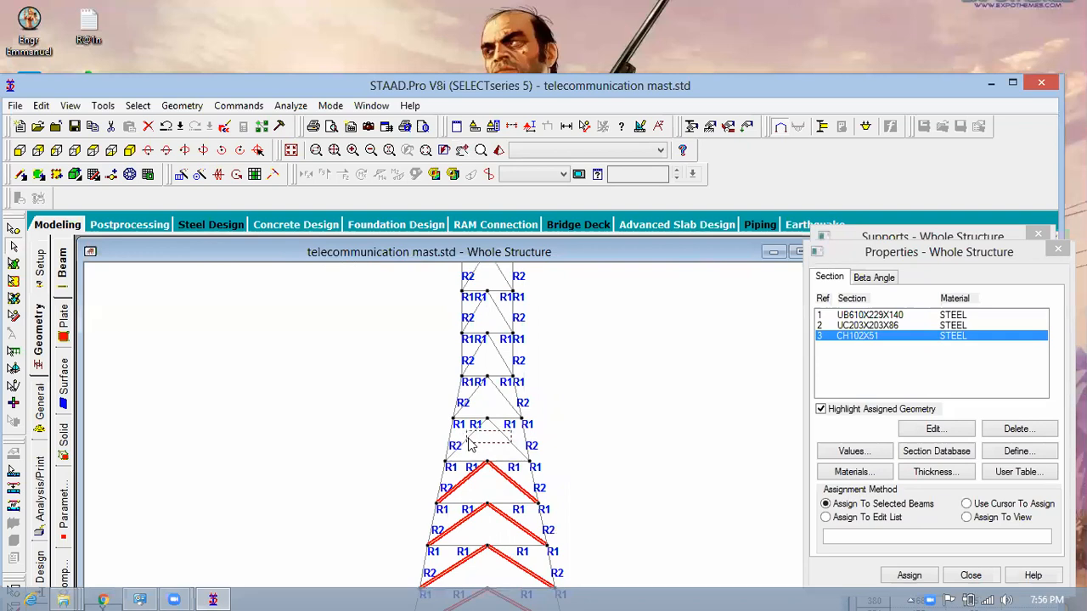
ctrl+drag(507, 390, 466, 397)
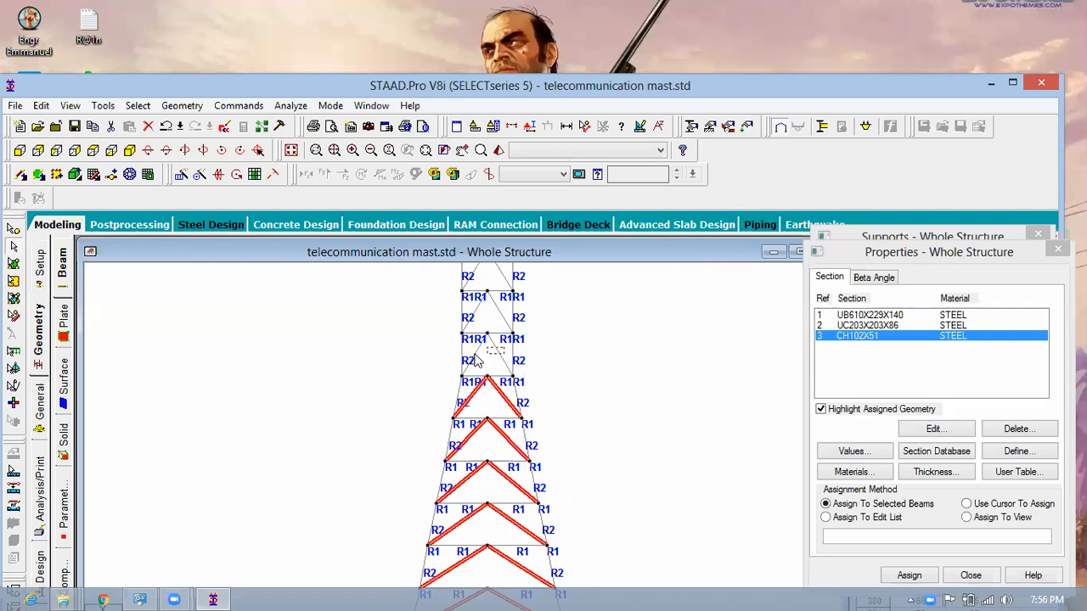
ctrl+drag(486, 357, 473, 364)
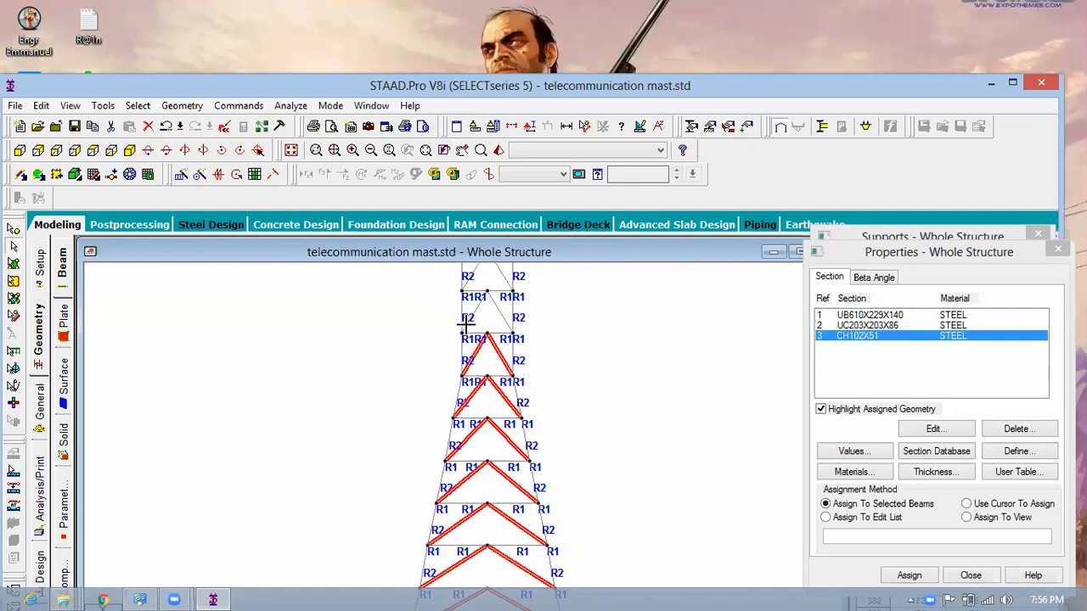
ctrl+drag(465, 325, 467, 326)
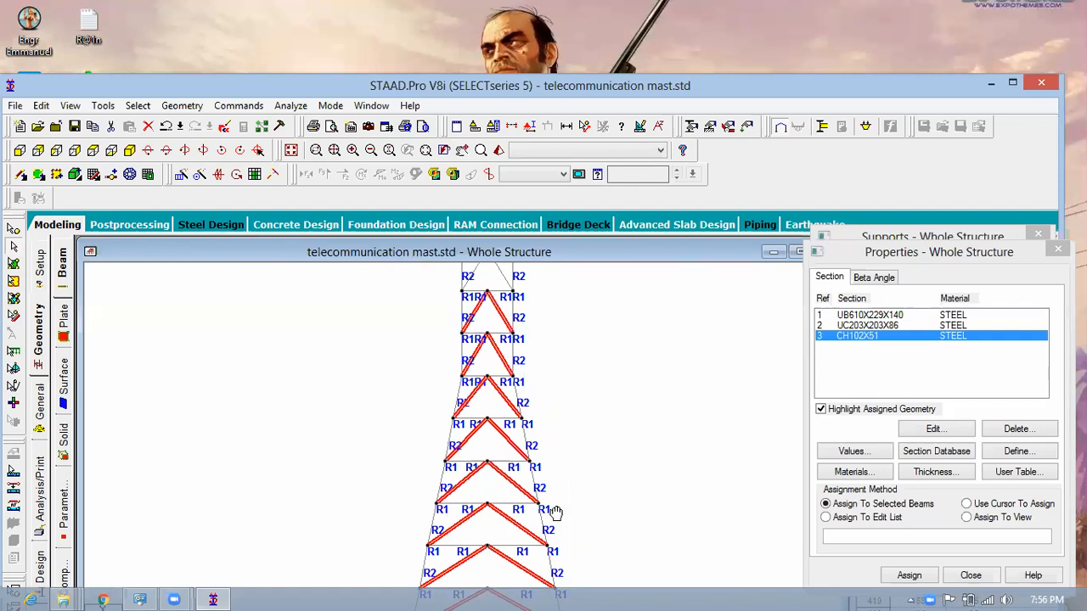
- Add the diagonal bracing of the four topmost panels of the straight section to the selection
middle_drag(556, 513, 556, 518)
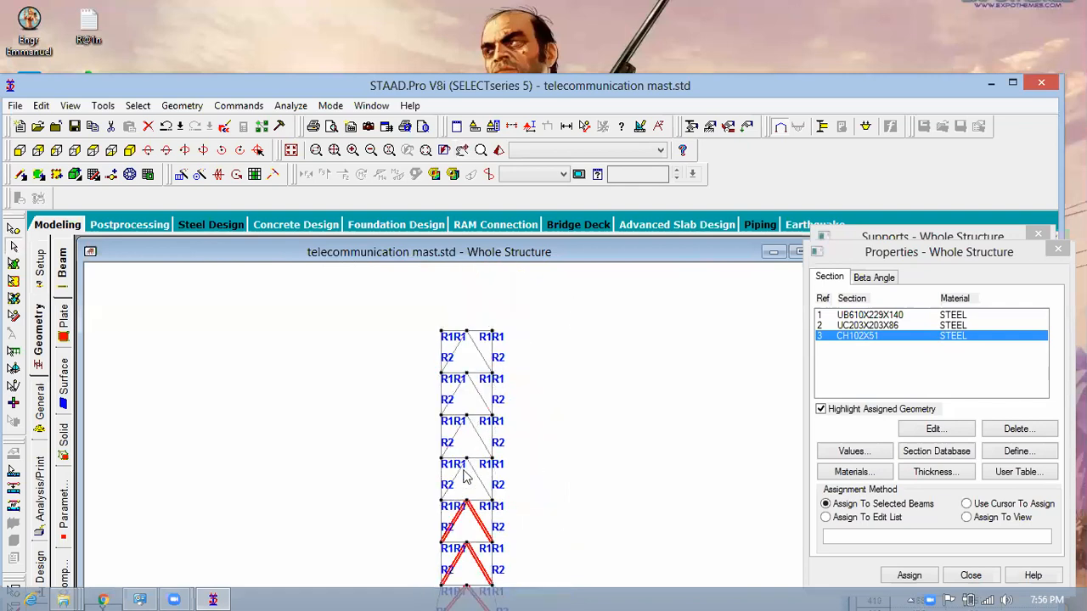
scroll(465, 478, up, 1)
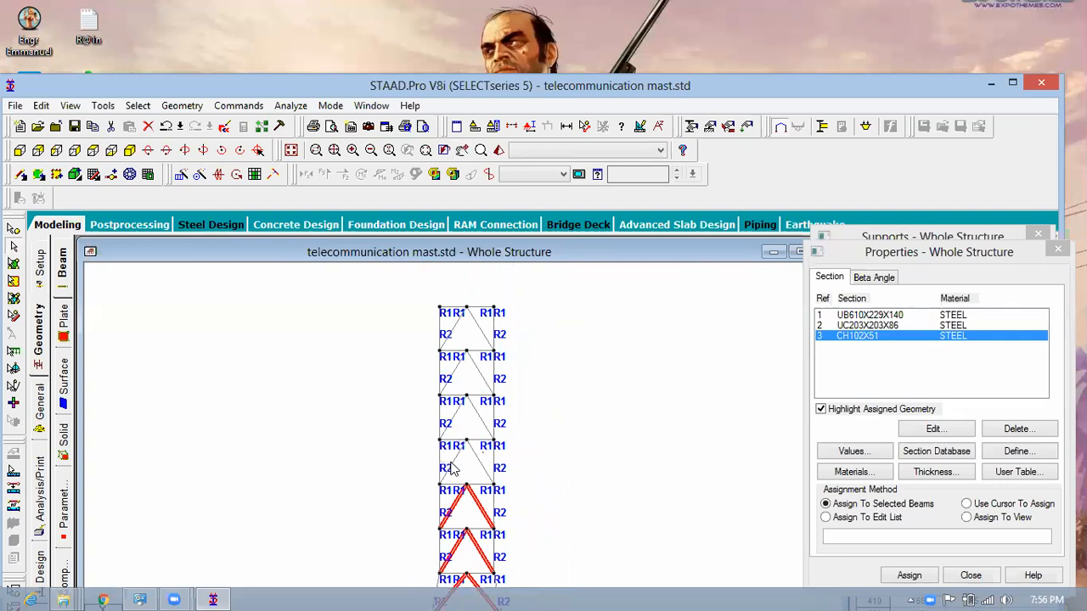
ctrl+click(451, 467)
ctrl+drag(450, 422, 481, 340)
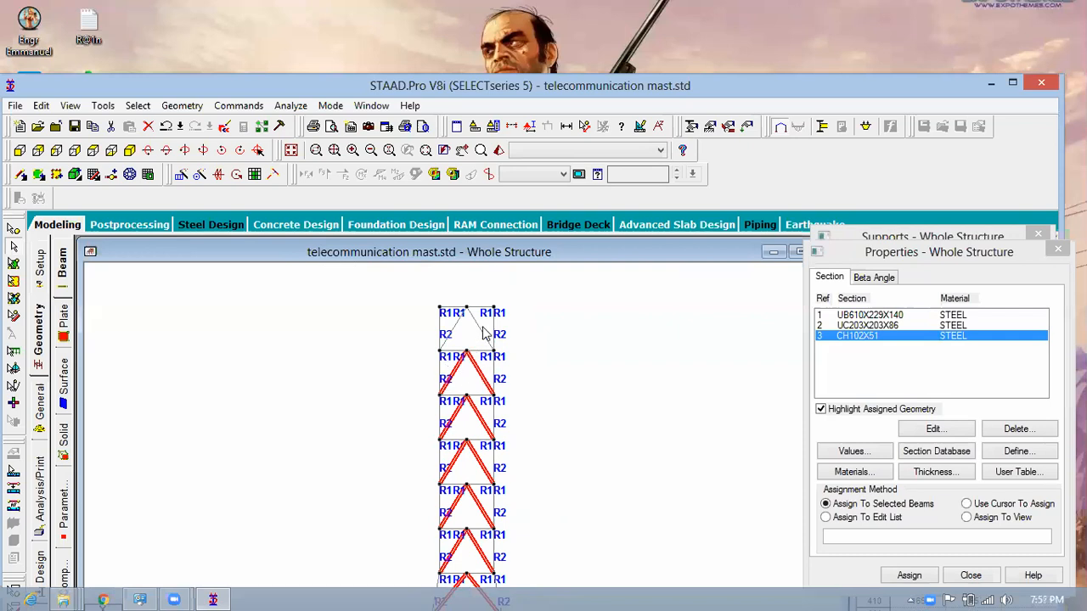
ctrl+click(477, 332)
ctrl+click(451, 331)
drag(486, 321, 457, 338)
- Assign the CH102X51 section to the selected bracing in the isometric view and check the labels down the mast
click(129, 155)
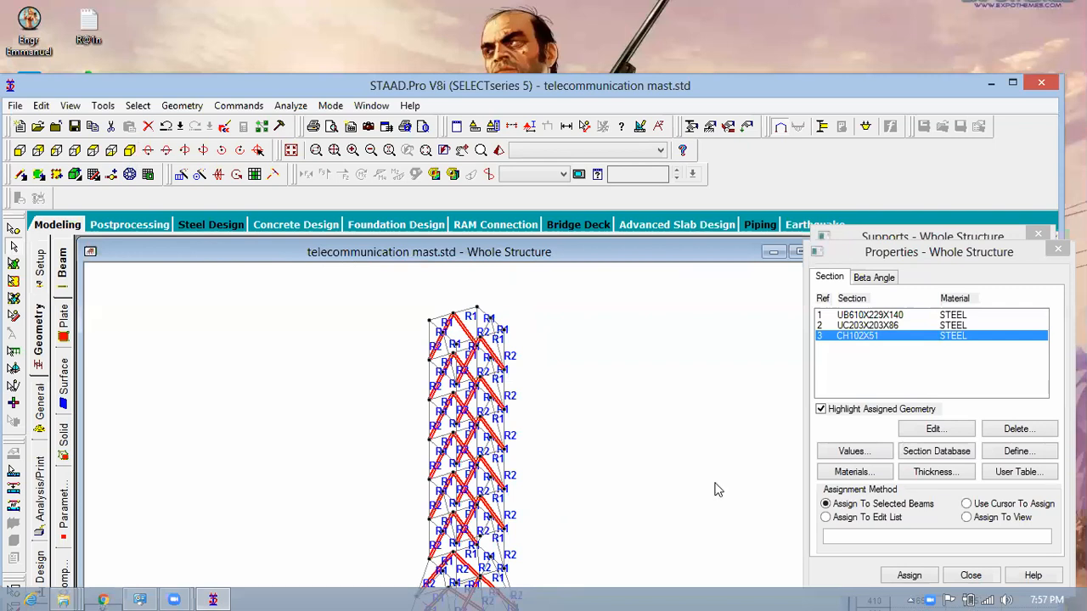
click(909, 577)
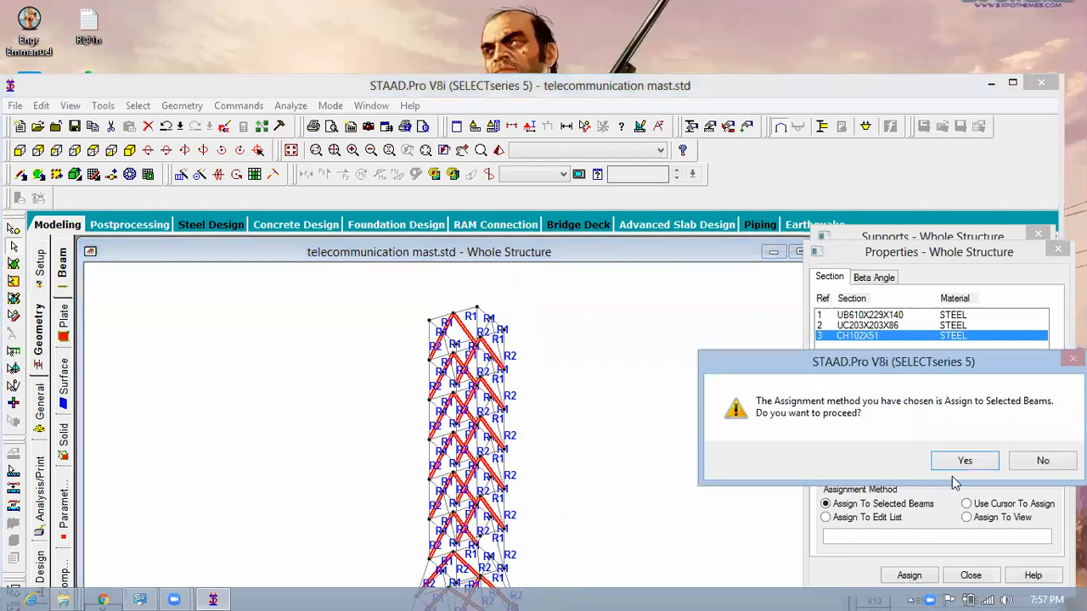
click(952, 464)
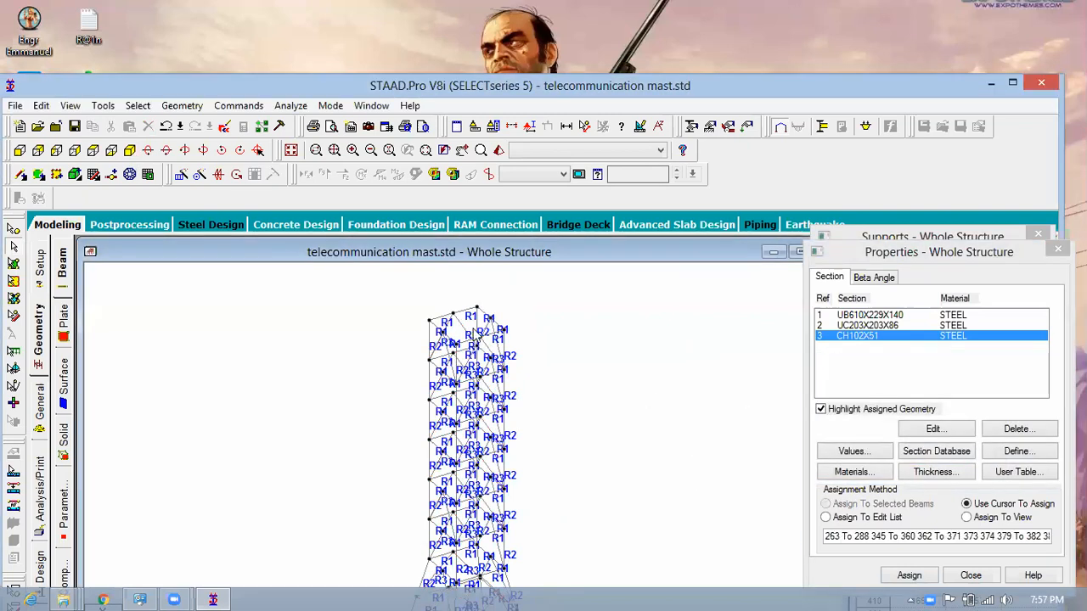
scroll(578, 421, down, 1)
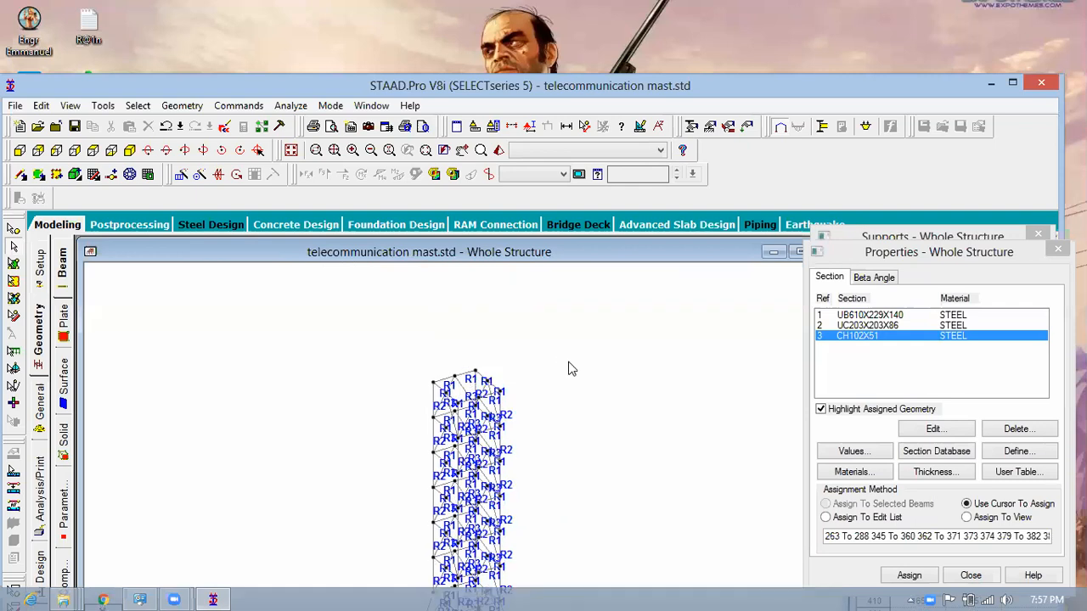
middle_drag(573, 422, 563, 289)
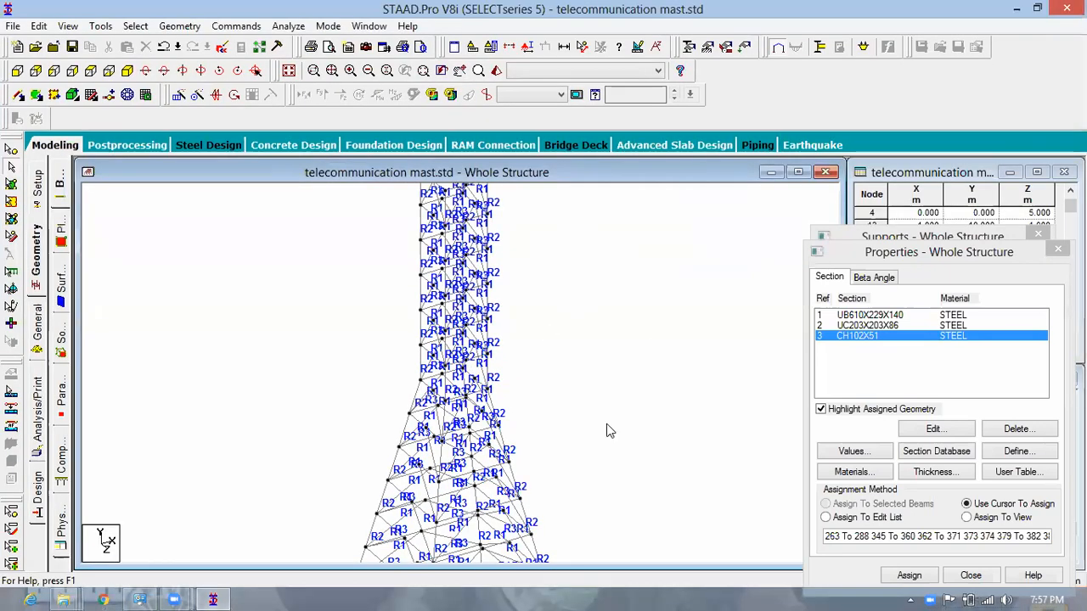
- Examine the mast with its assigned sections in a 3D rendering from several angles, and close the rendering
right_click(627, 329)
click(629, 321)
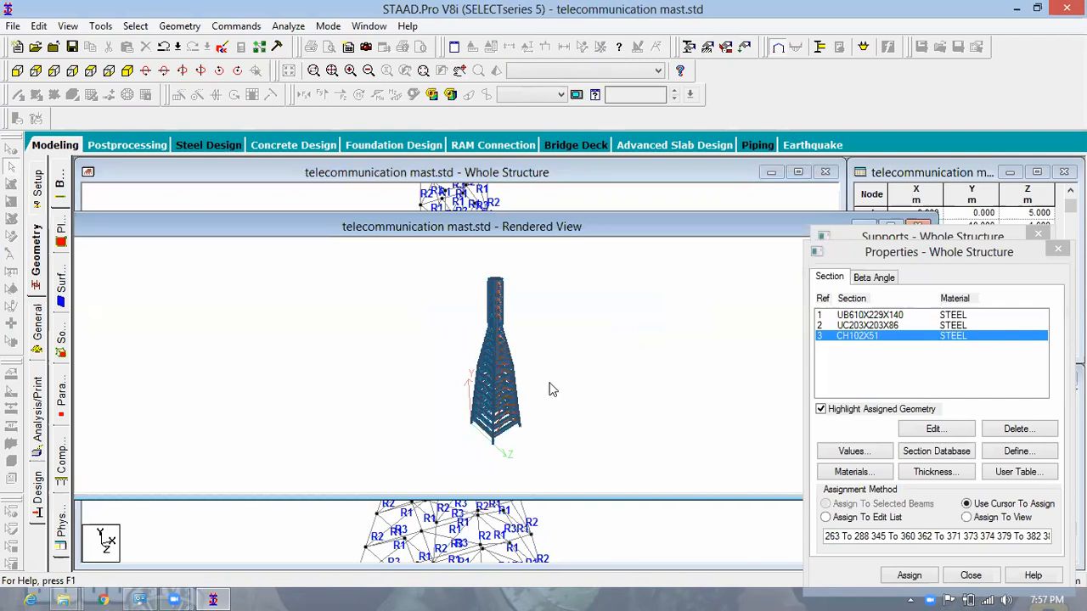
drag(618, 400, 684, 402)
drag(695, 446, 392, 371)
drag(293, 348, 593, 435)
drag(692, 425, 715, 392)
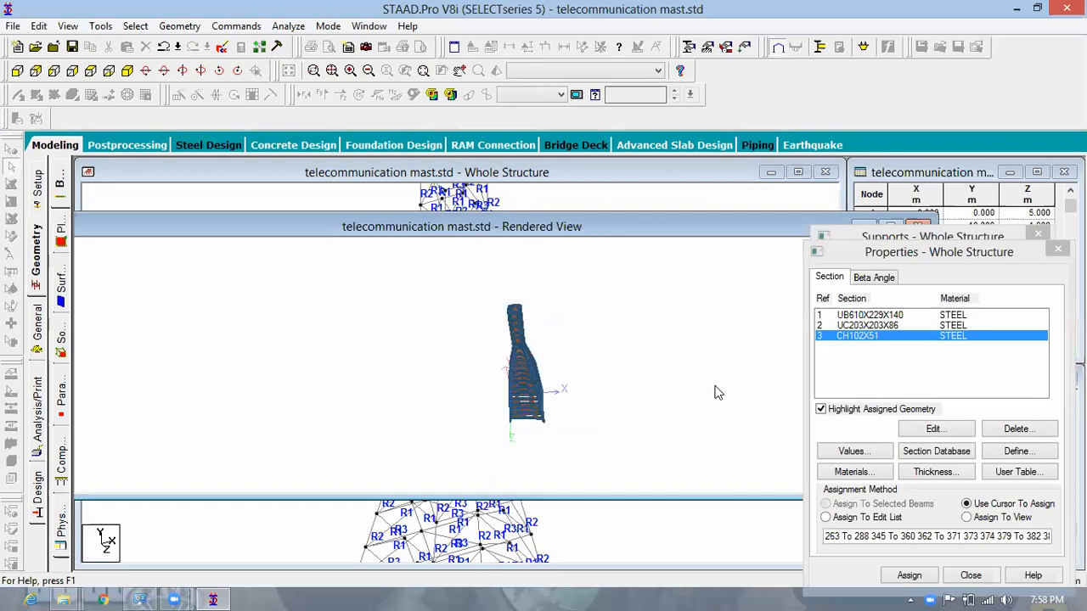
click(916, 228)
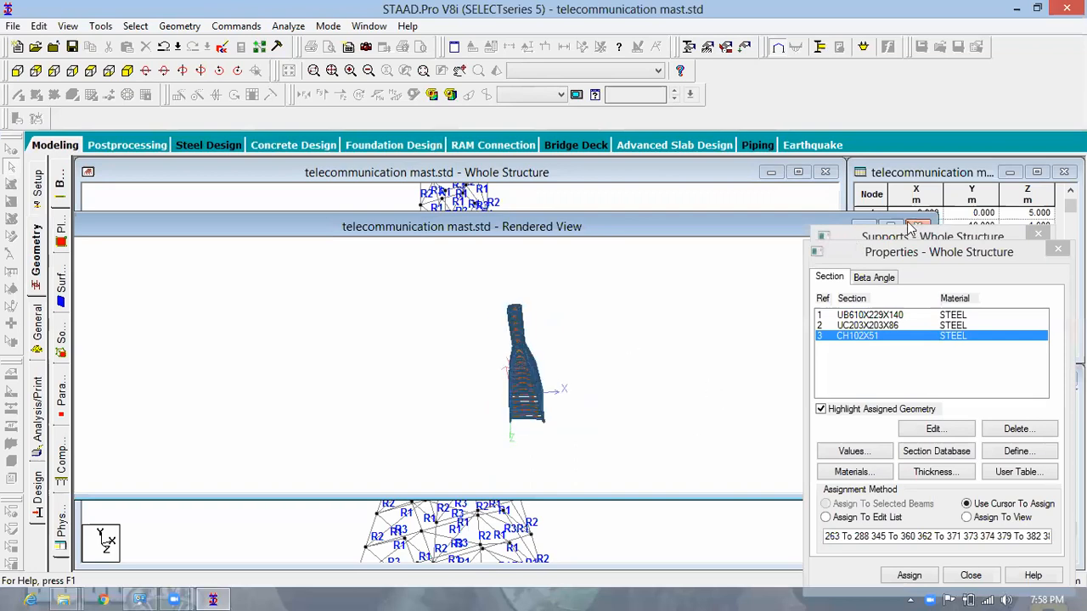
- Accept the auto save and save the modified mast model
right_click(525, 276)
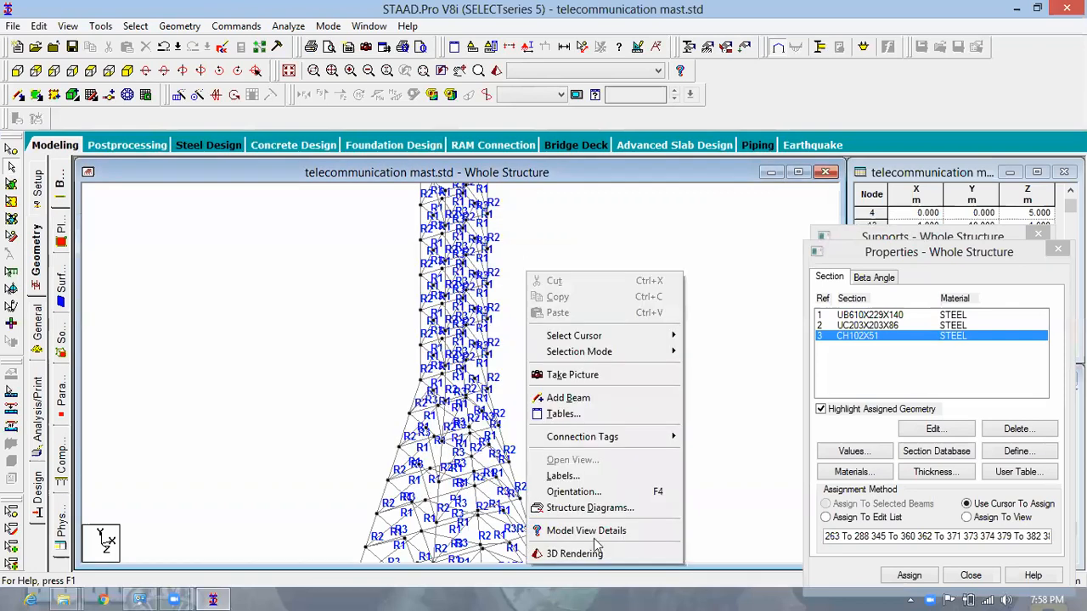
click(354, 297)
right_drag(540, 296, 627, 543)
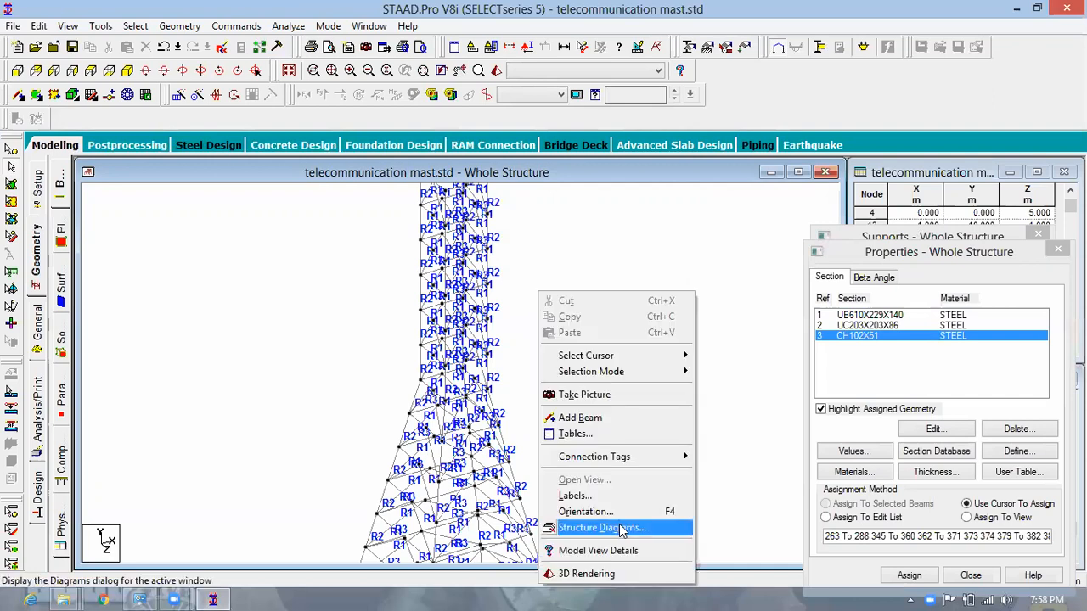
click(621, 528)
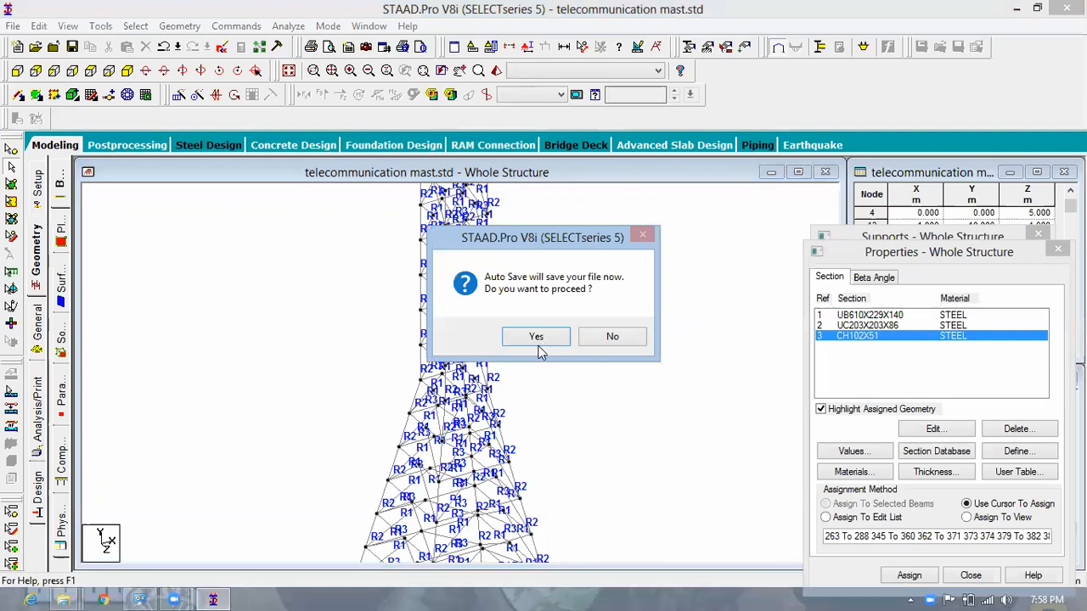
click(541, 338)
click(450, 322)
click(455, 324)
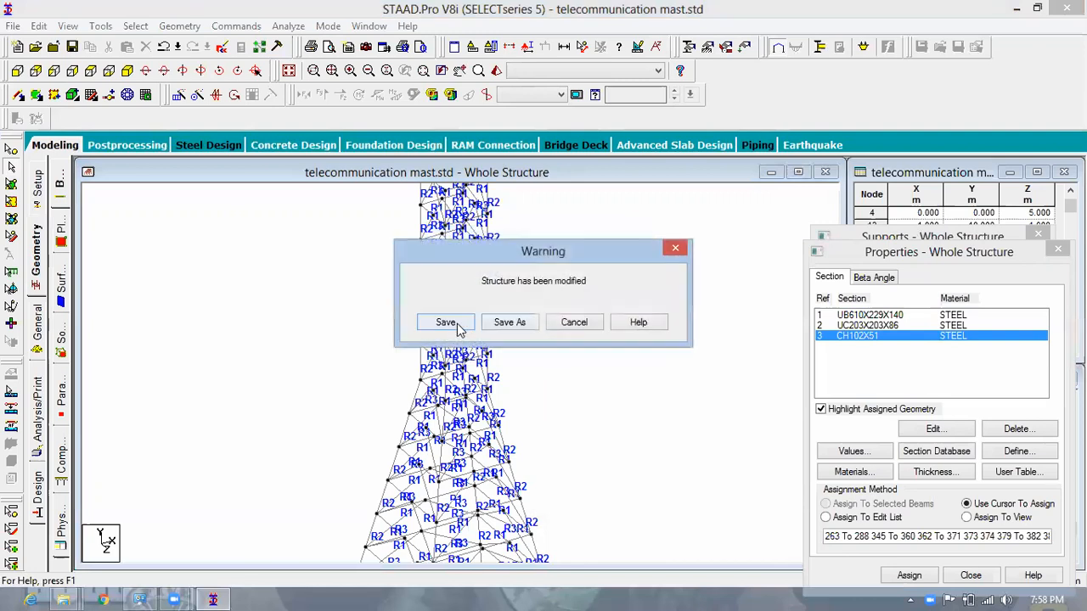
- Display the members as full 3D sections in the structure diagram and examine the mast along its height
right_click(564, 292)
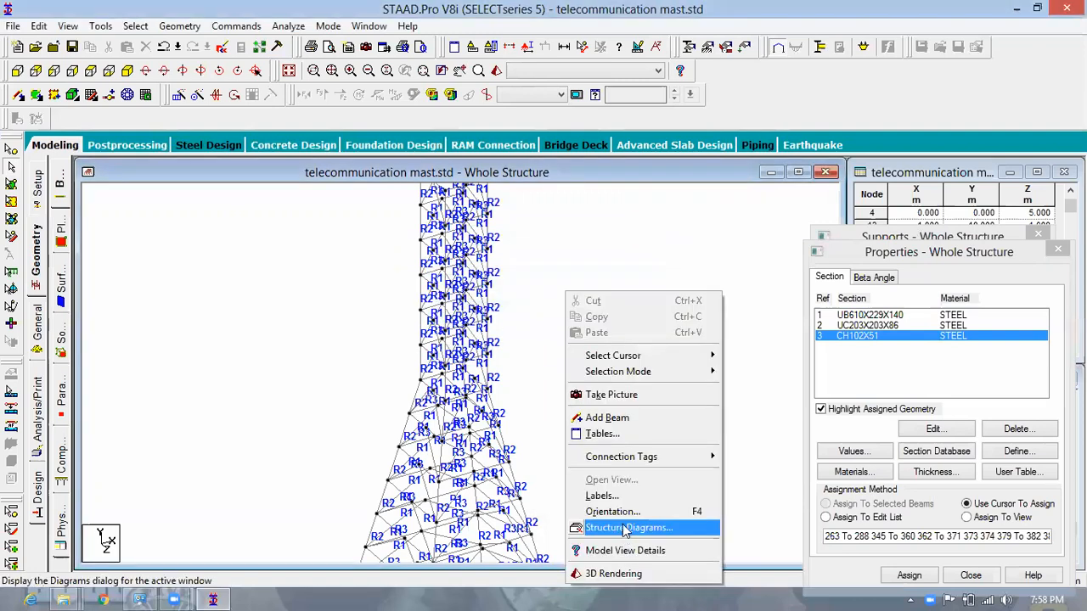
click(623, 525)
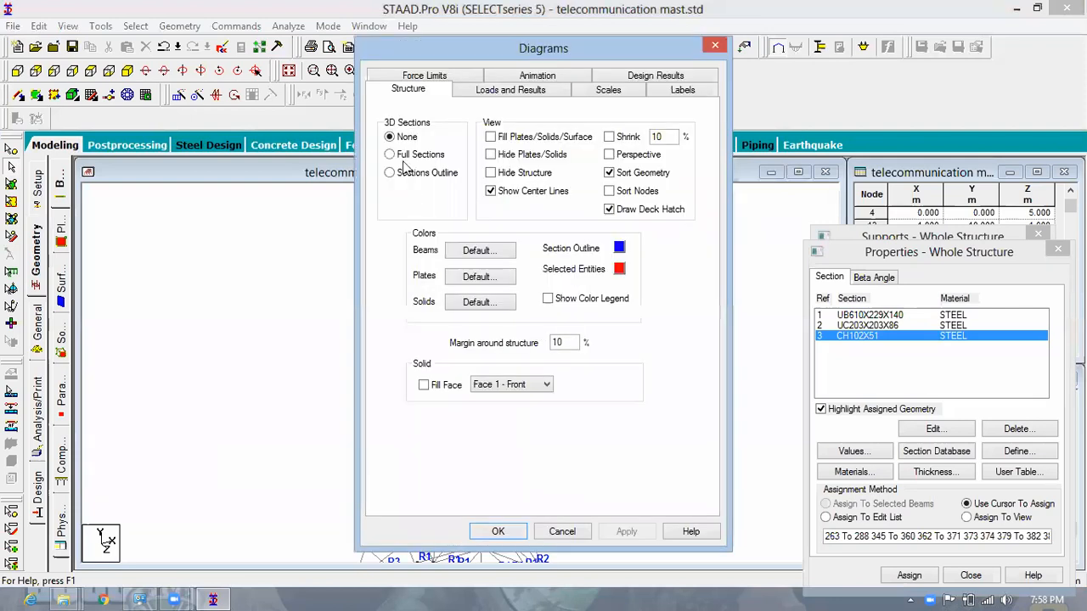
click(422, 154)
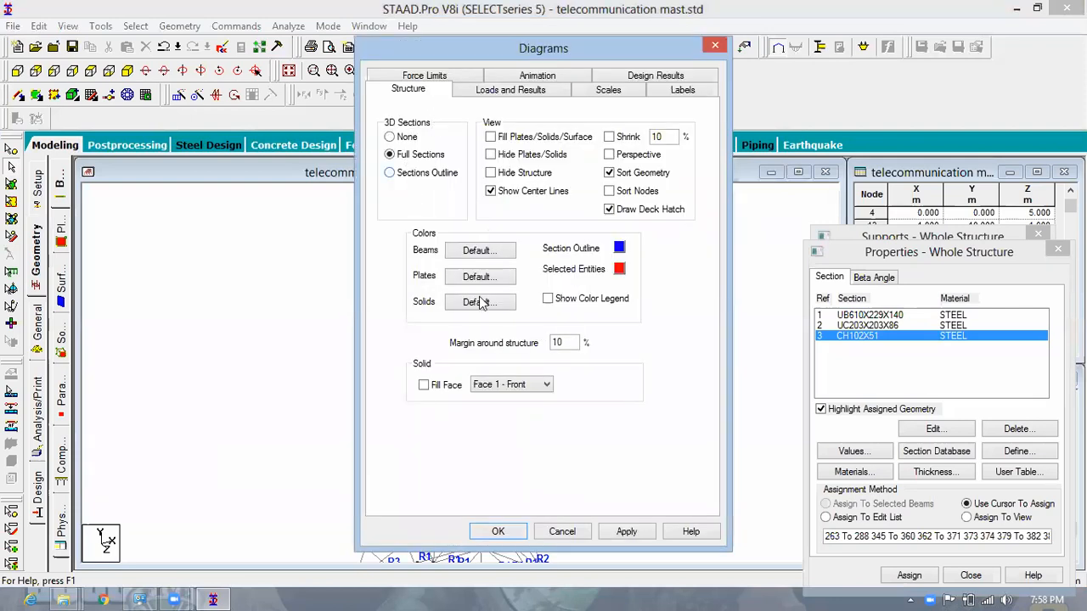
click(501, 531)
click(501, 531)
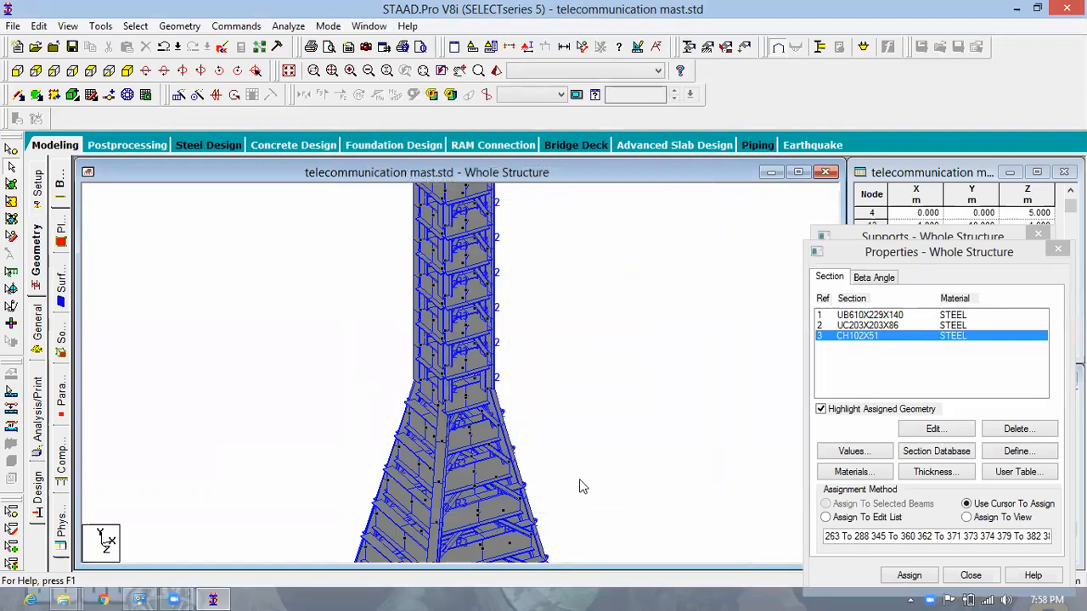
middle_drag(638, 438, 567, 348)
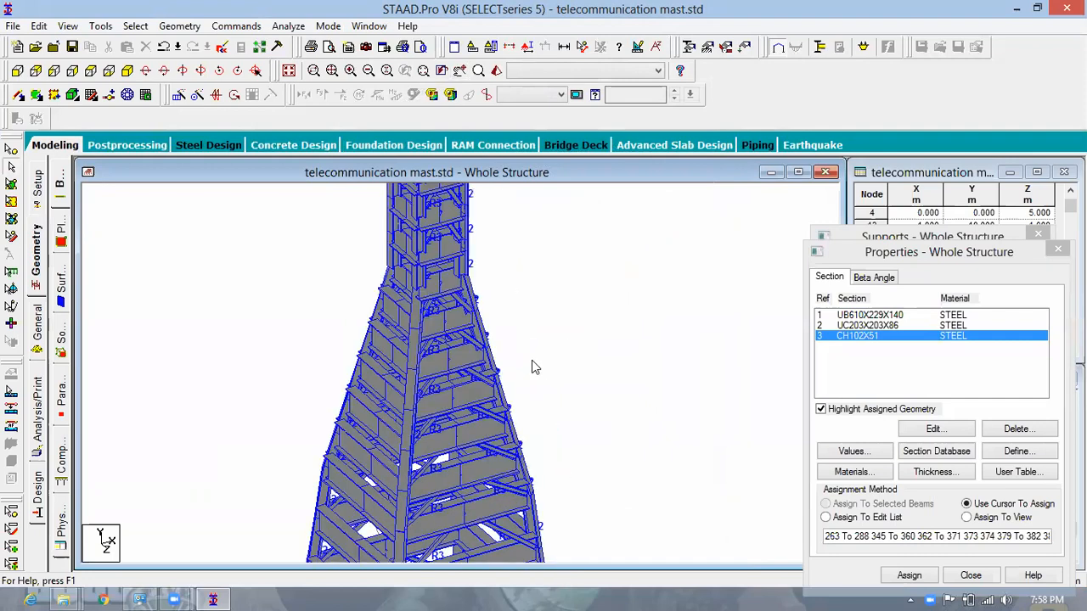
scroll(572, 289, down, 1)
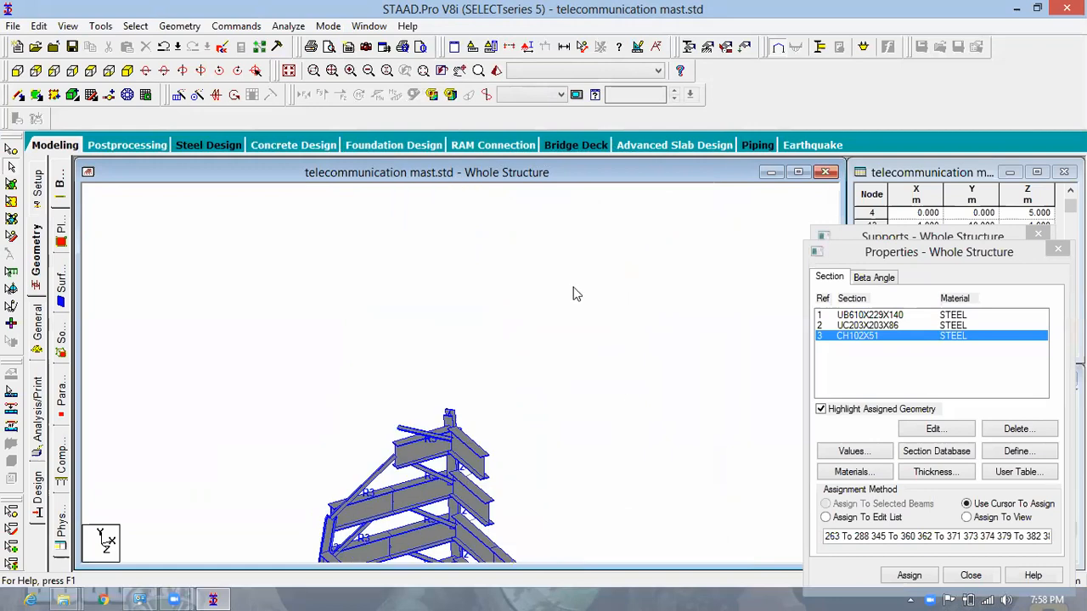
scroll(610, 290, down, 1)
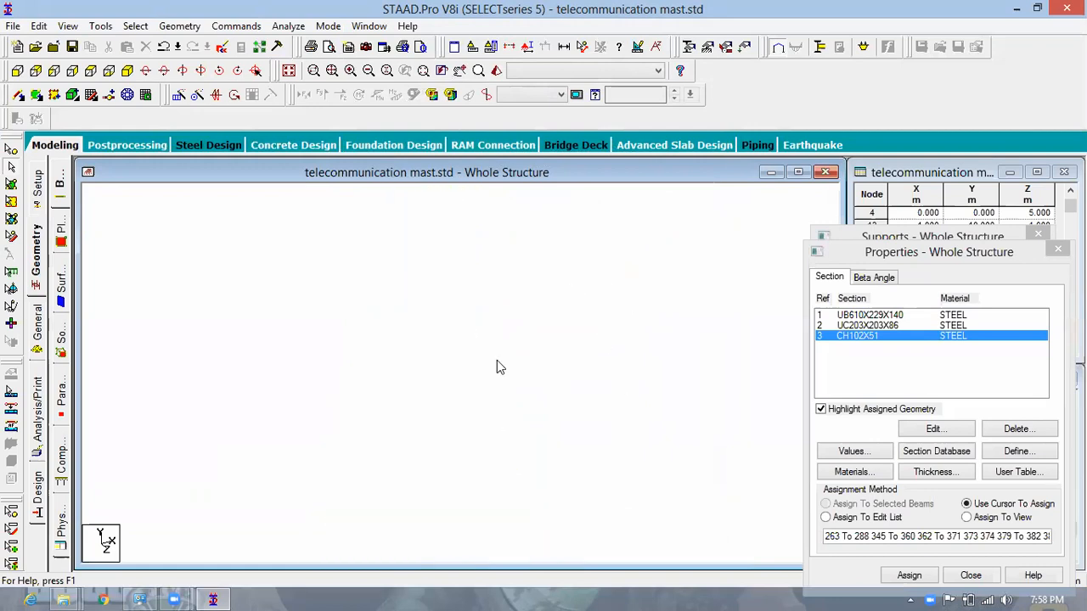
- Set the 3D sections display of the structure back to None
right_click(606, 283)
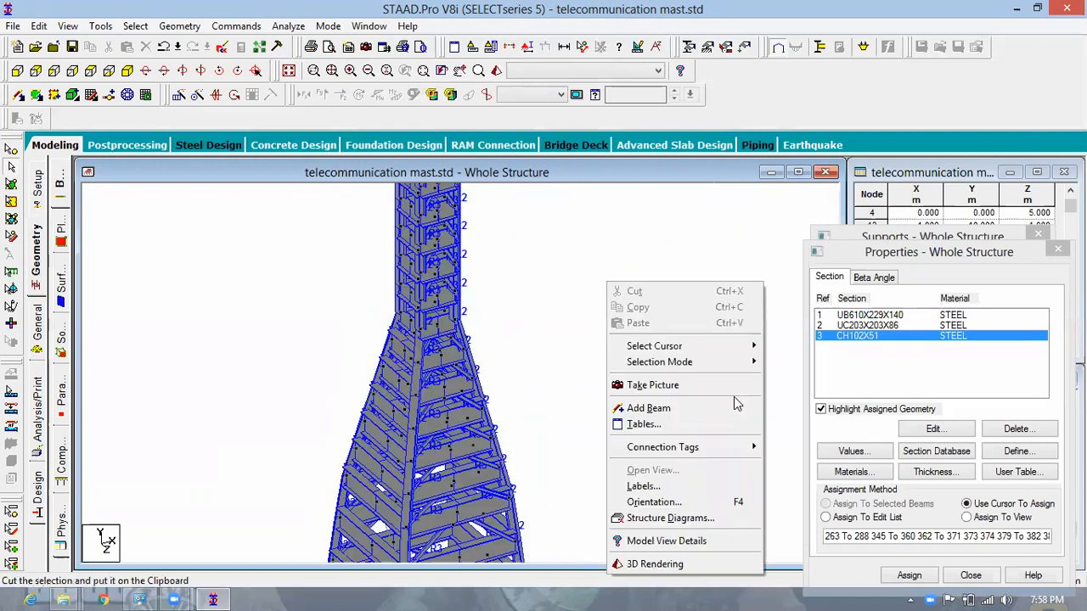
click(668, 520)
click(408, 139)
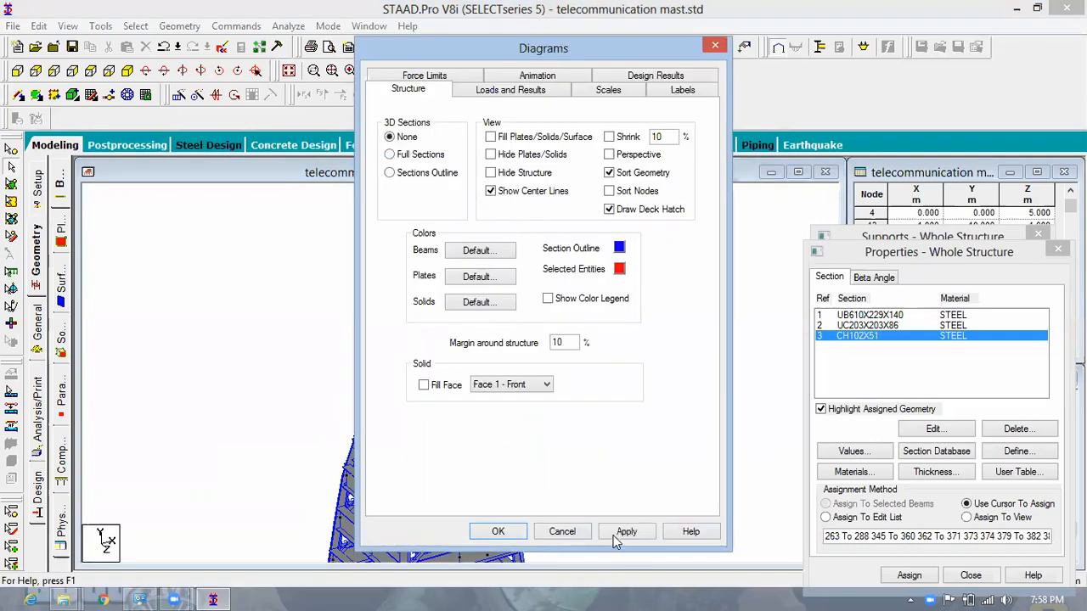
click(626, 532)
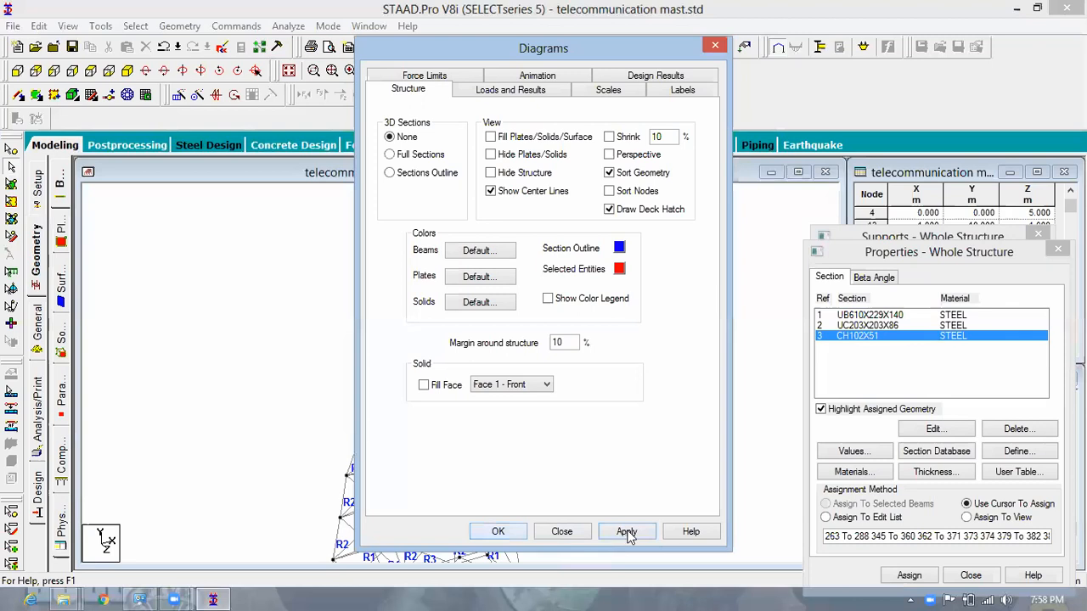
click(499, 532)
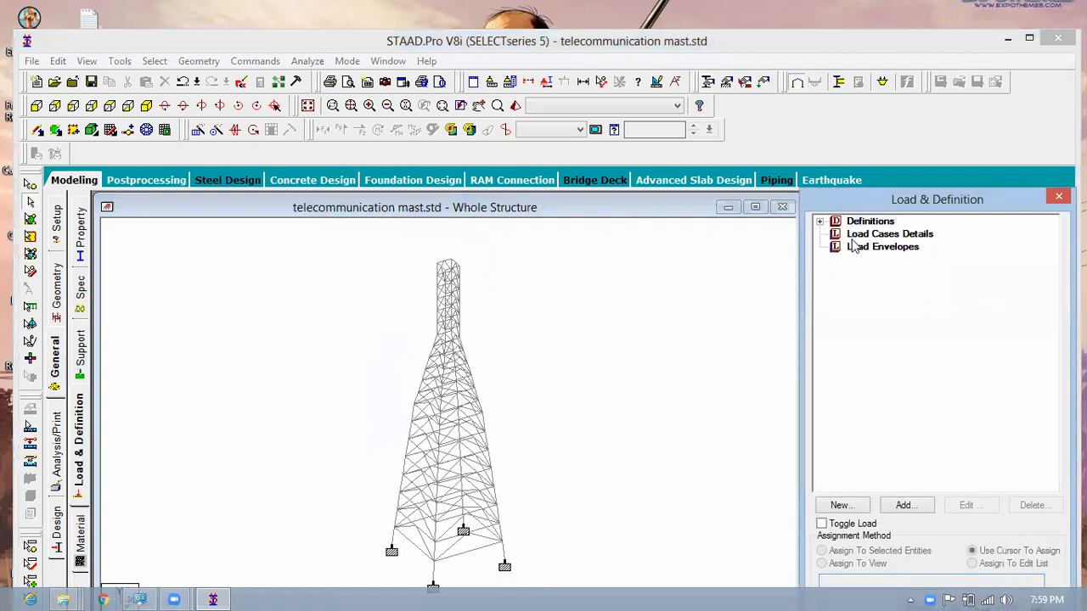
- Add primary load case 1 with the title LIVE LOAD + DEAD LOAD and loading type None
click(856, 234)
click(905, 505)
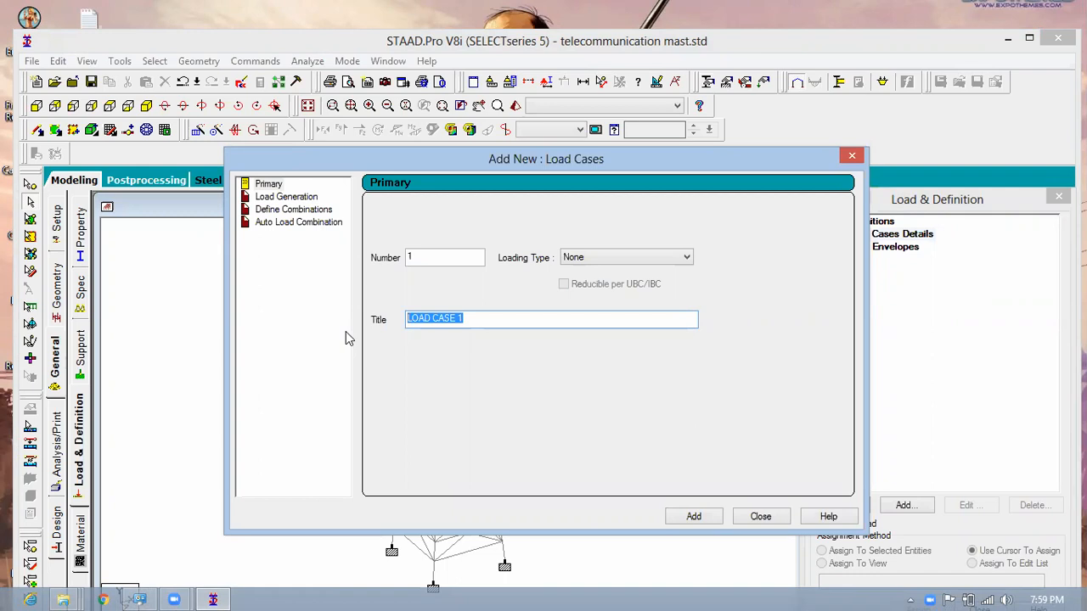
key(BackSpace)
text(live)
key(BackSpace)
key(BackSpace)
key(BackSpace)
key(BackSpace)
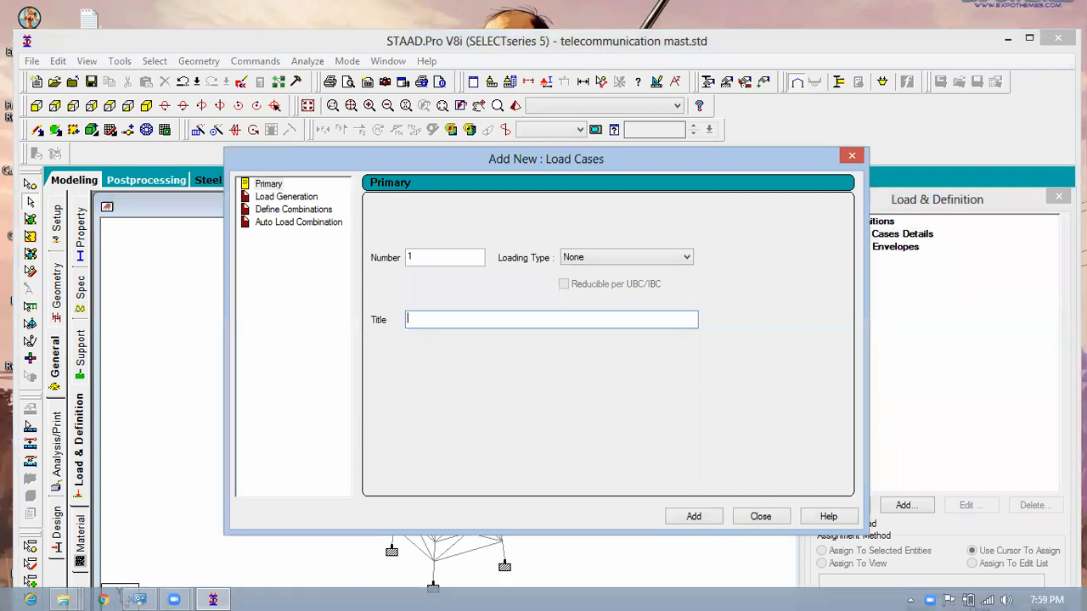
text(LIVE LOAD +)
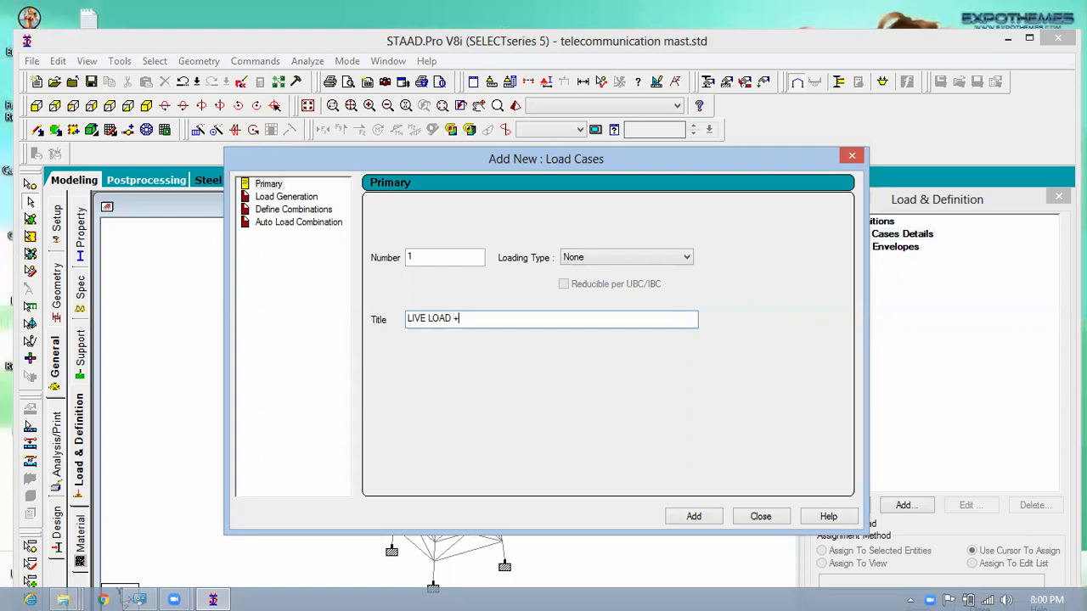
text( DEAD LOAD)
click(684, 516)
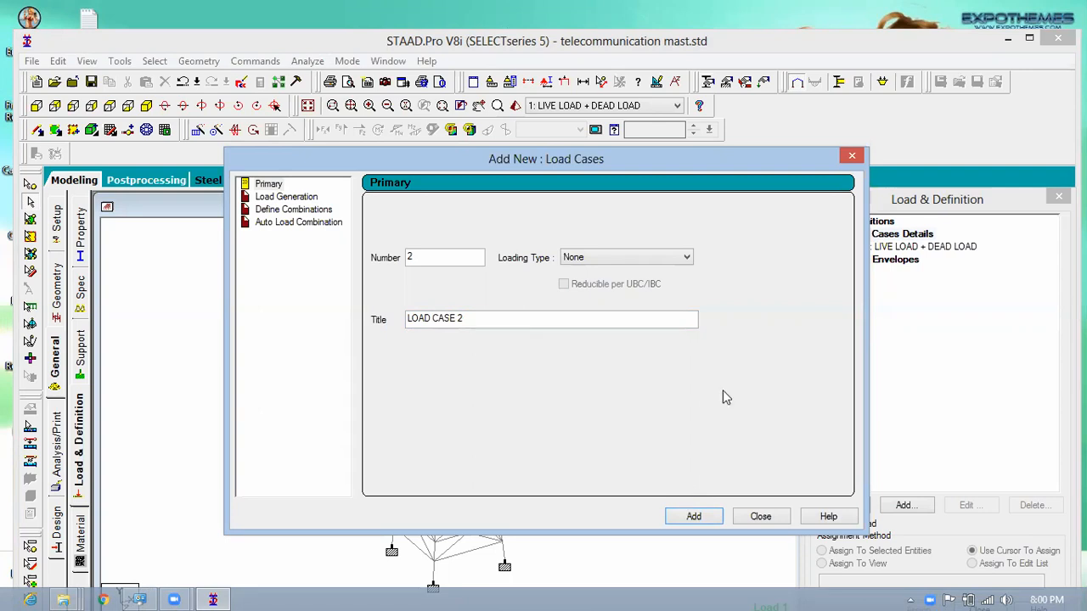
- Add primary load case 2 with the title WIND LOAD
drag(686, 167, 597, 161)
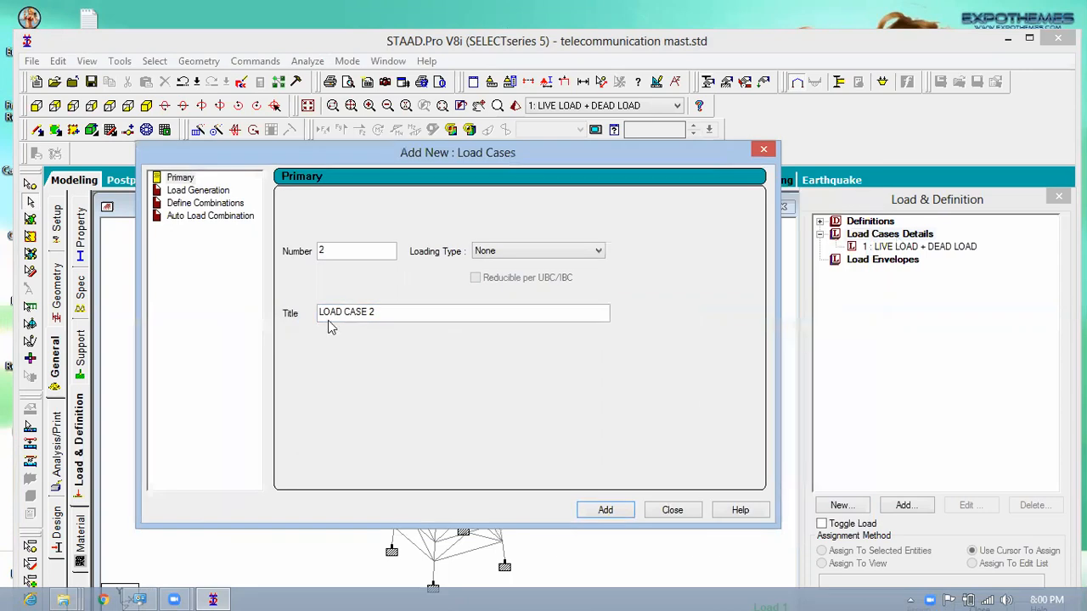
drag(378, 314, 274, 317)
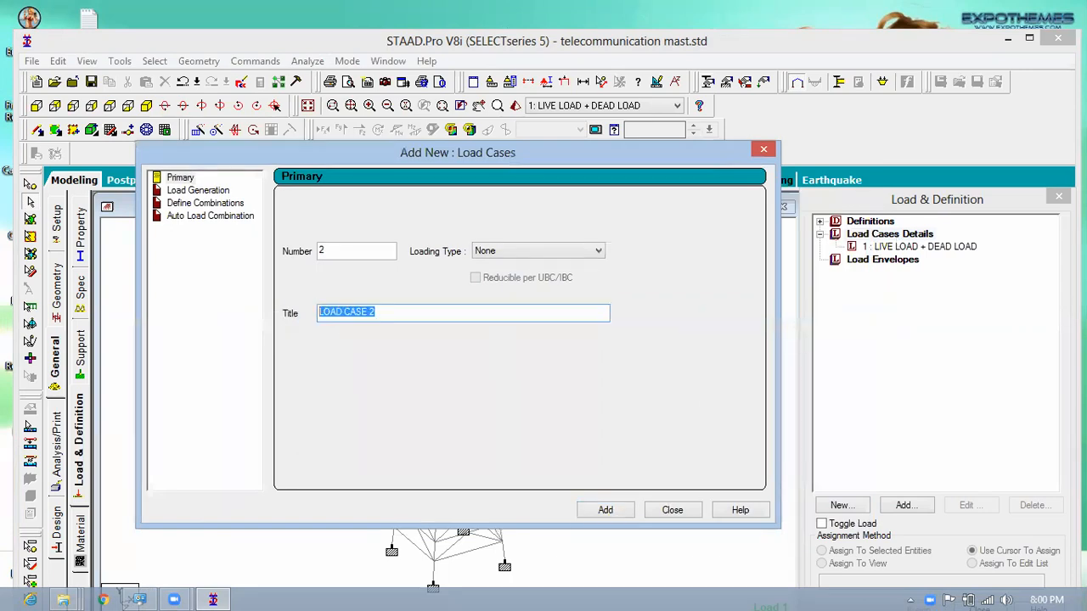
text(WIND LOAD)
click(606, 510)
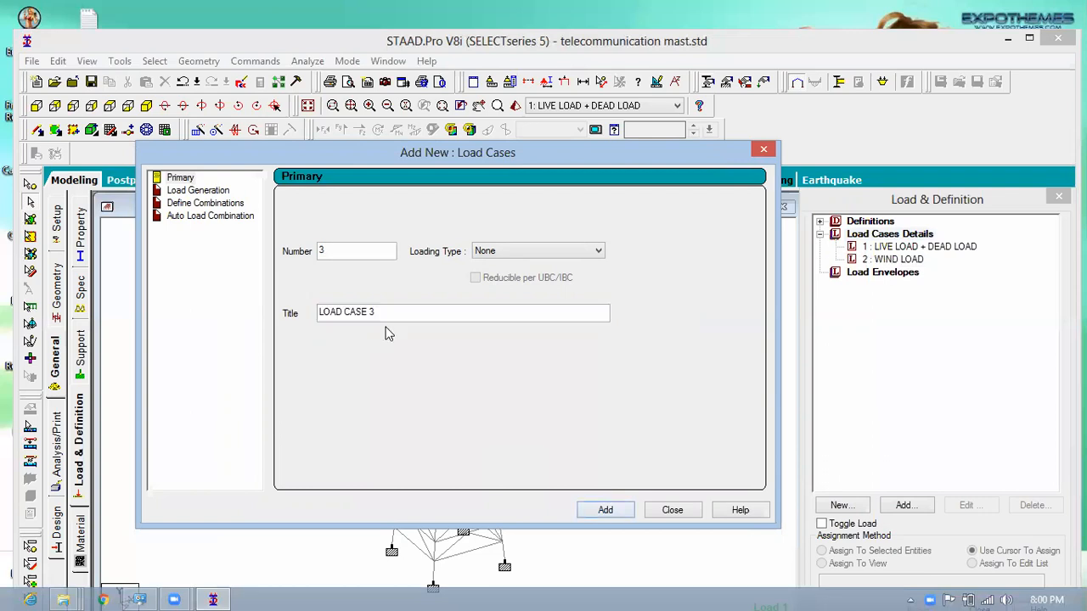
- Add primary load case 3 with the title SELF WIGHT LOAD and finish creating load cases
drag(376, 313, 270, 326)
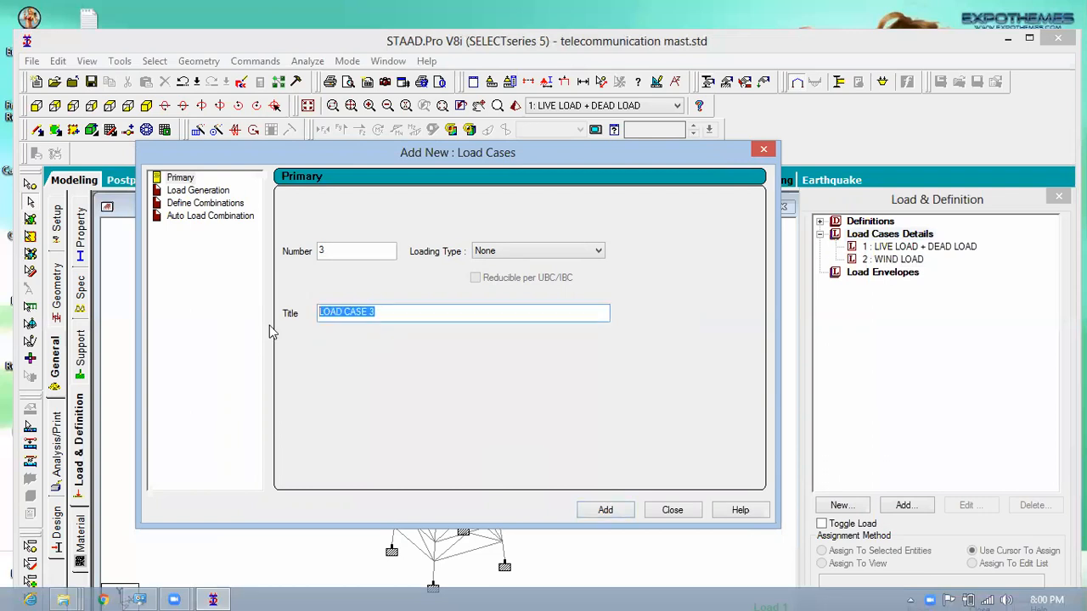
text(SELF WIGHT)
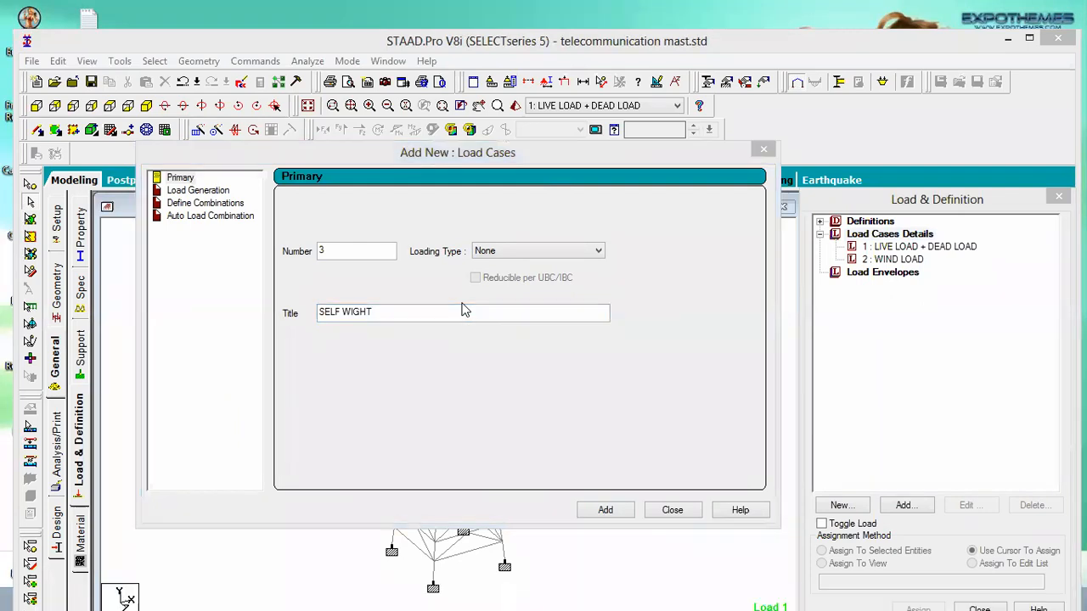
click(476, 317)
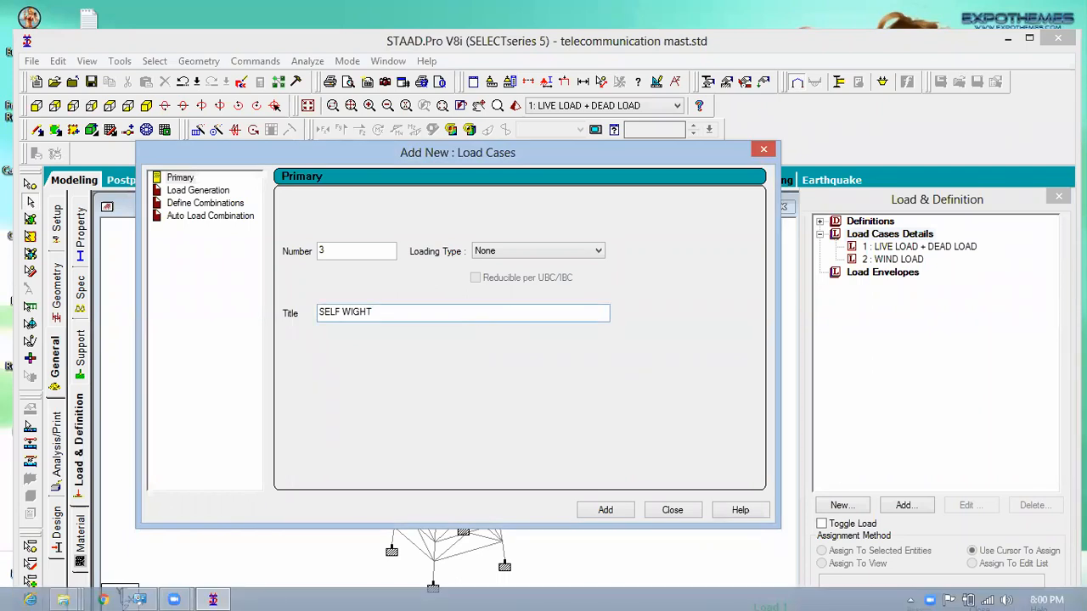
text(LOAD)
click(606, 510)
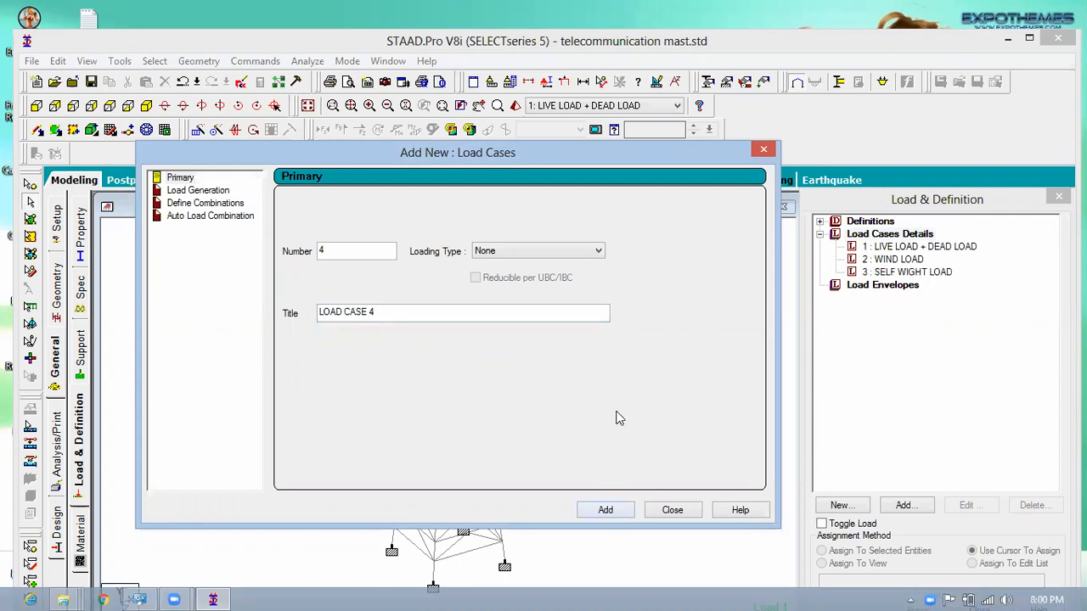
click(664, 507)
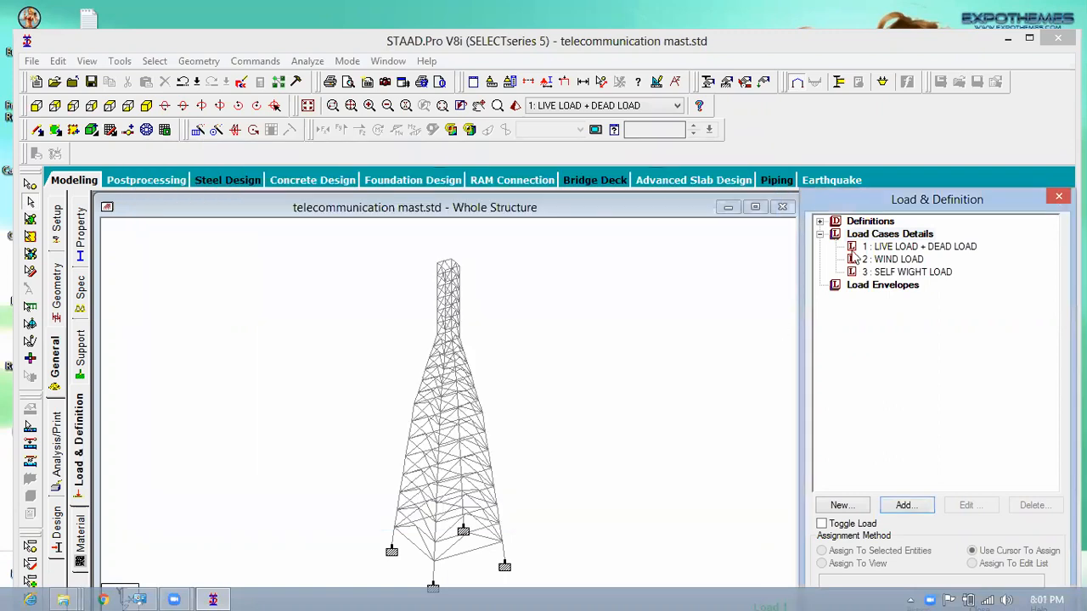
- Add a uniform member force of -10 kN/m in the GY direction to the LIVE LOAD + DEAD LOAD case
click(912, 249)
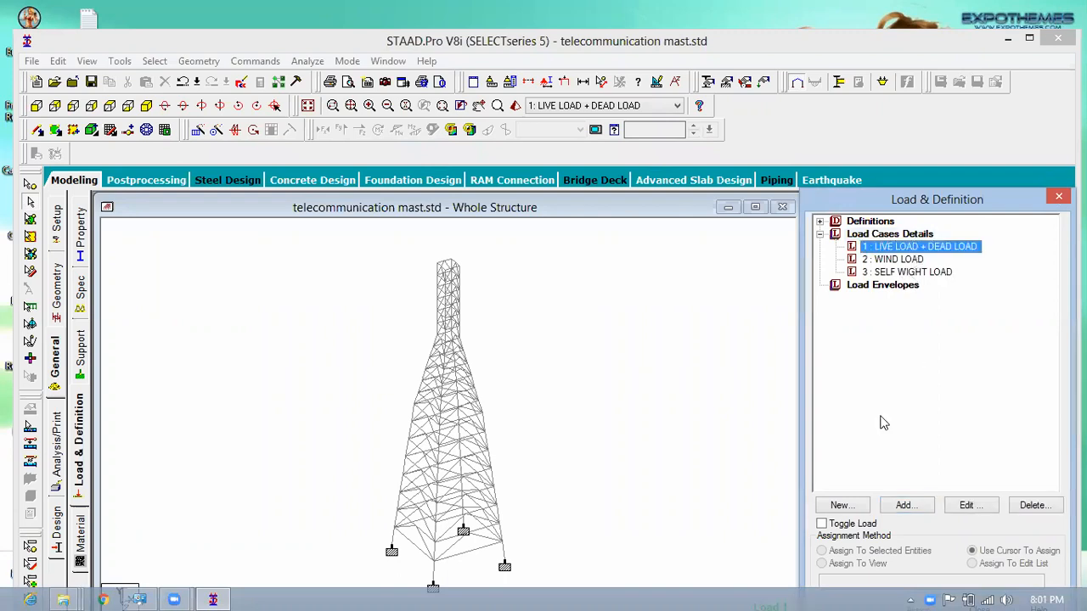
click(912, 507)
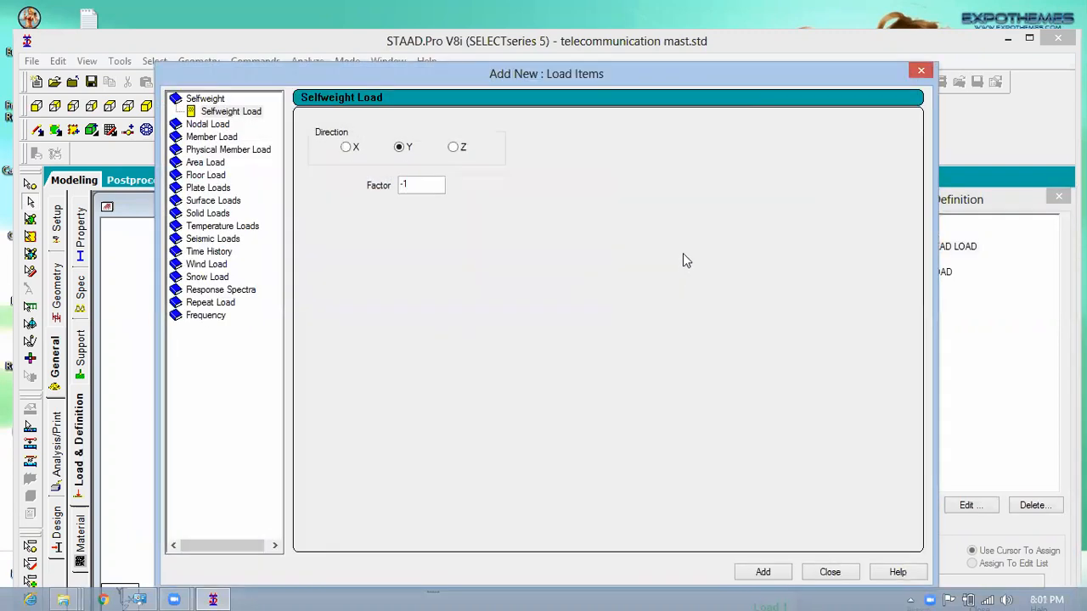
click(211, 139)
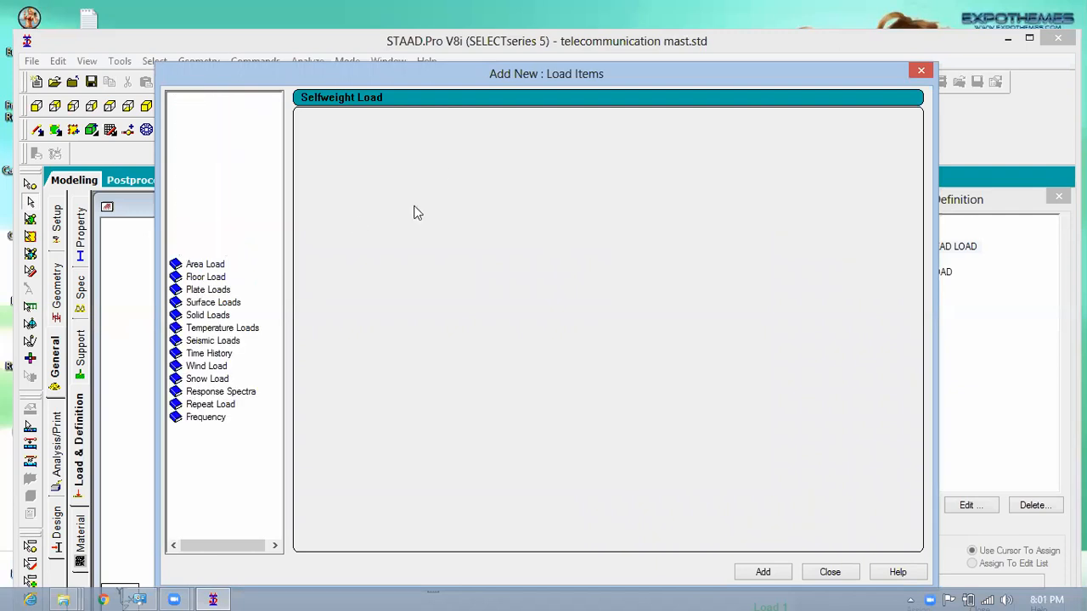
key(Tab)
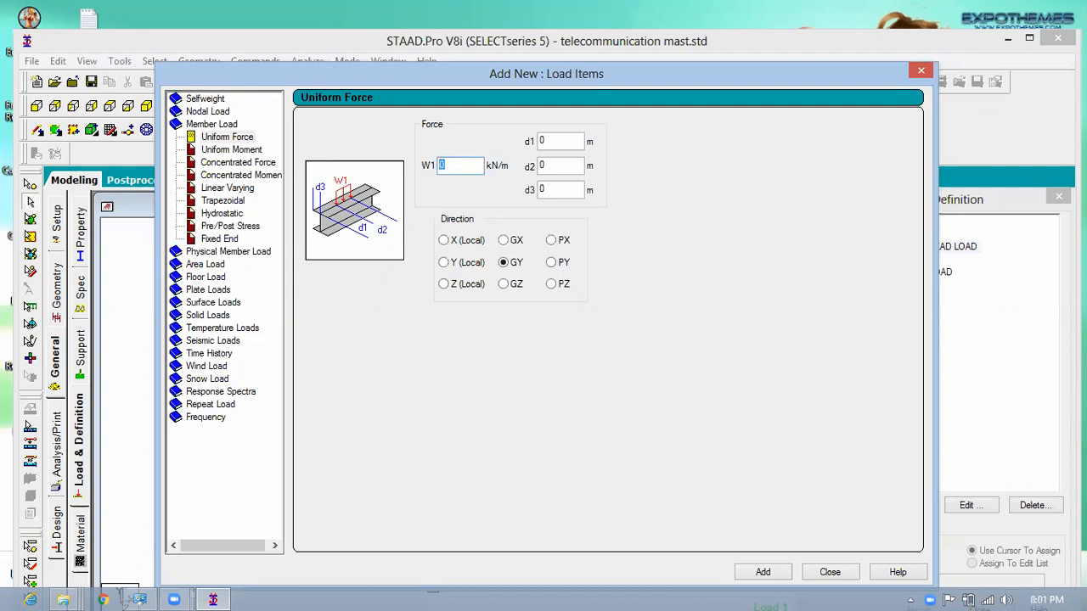
text(10)
text(-)
click(775, 575)
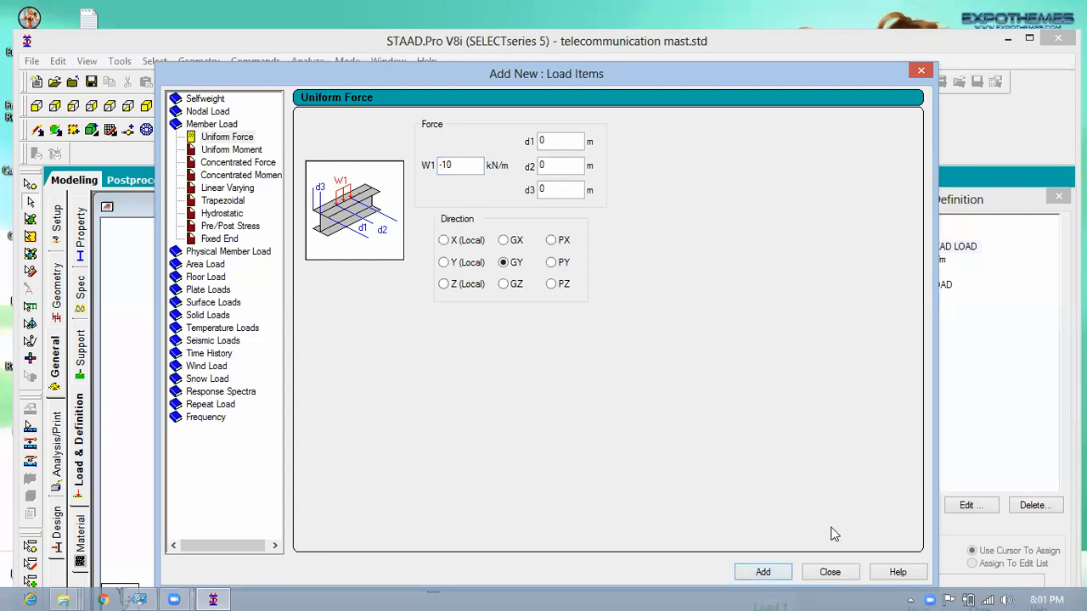
click(830, 572)
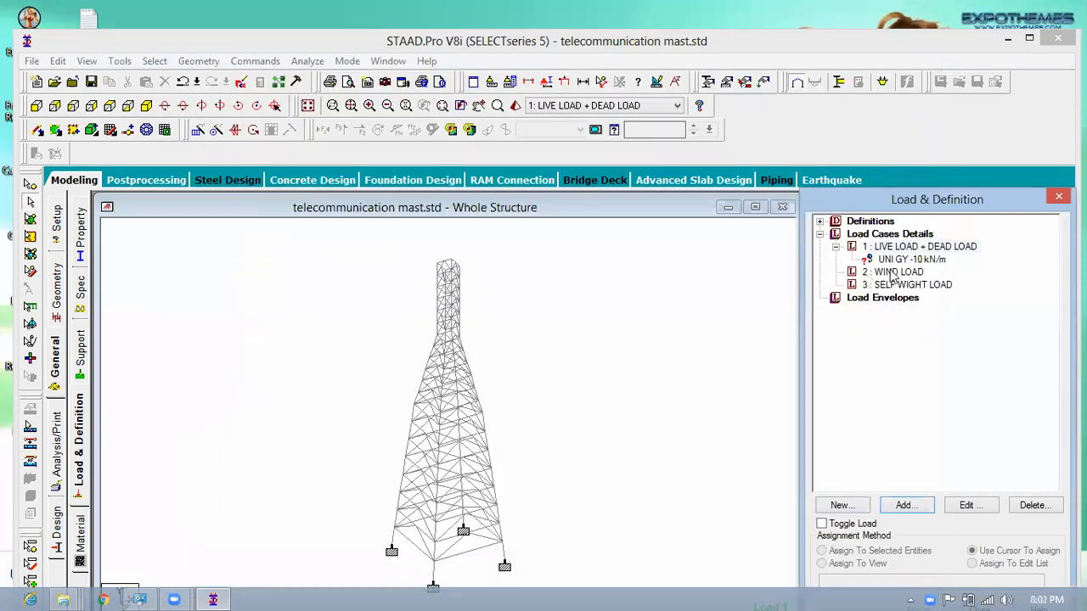
- Save the mast model with its new load cases and uniform member load
click(668, 351)
key(ctrl+F5)
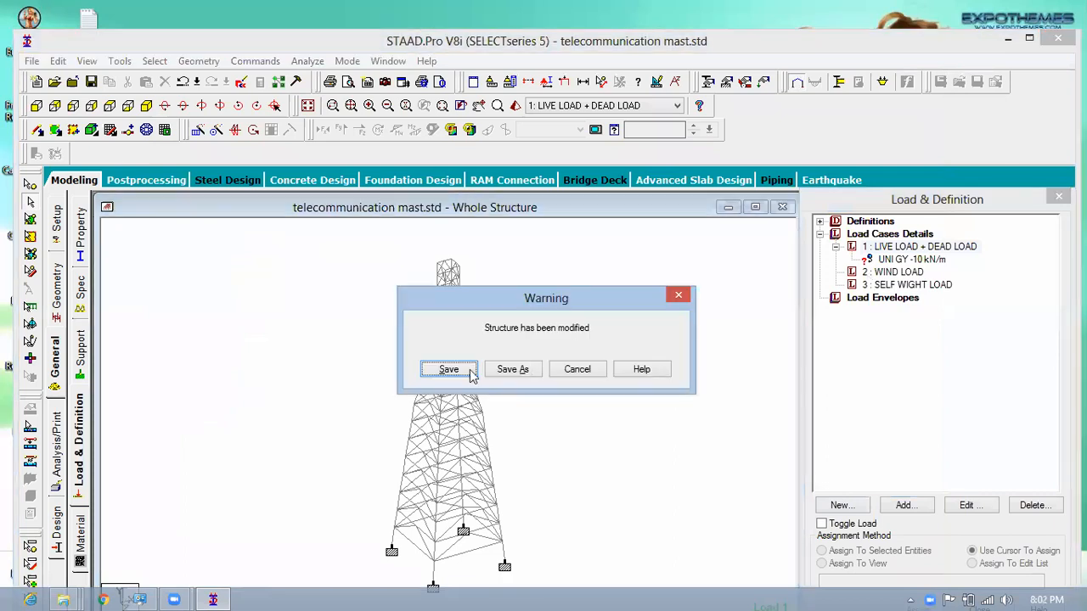
click(577, 369)
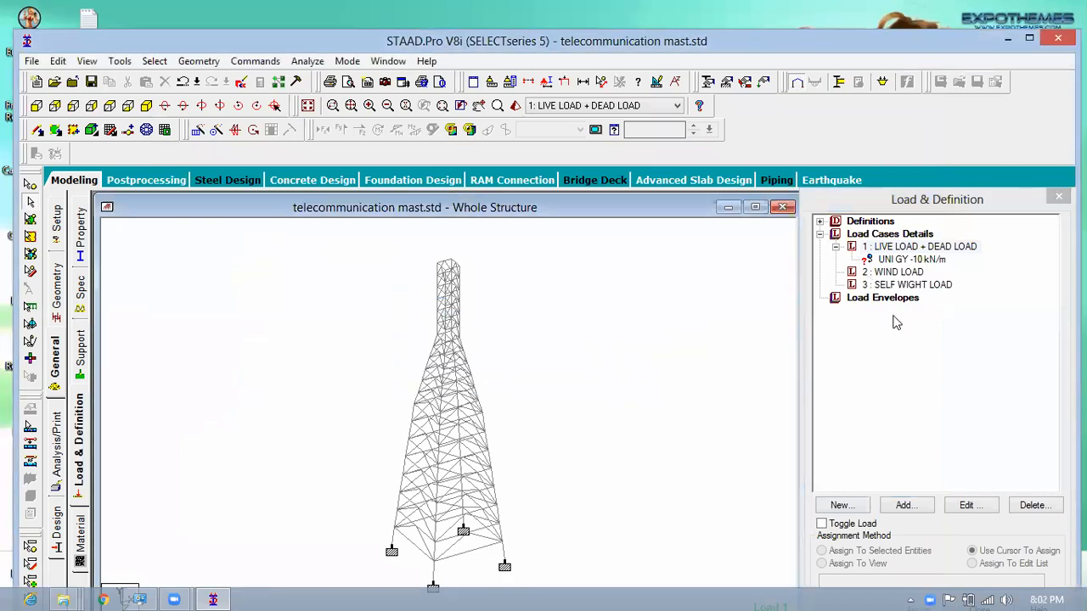
- Add a nodal load with Fx of -20 kN to the WIND LOAD case
click(896, 273)
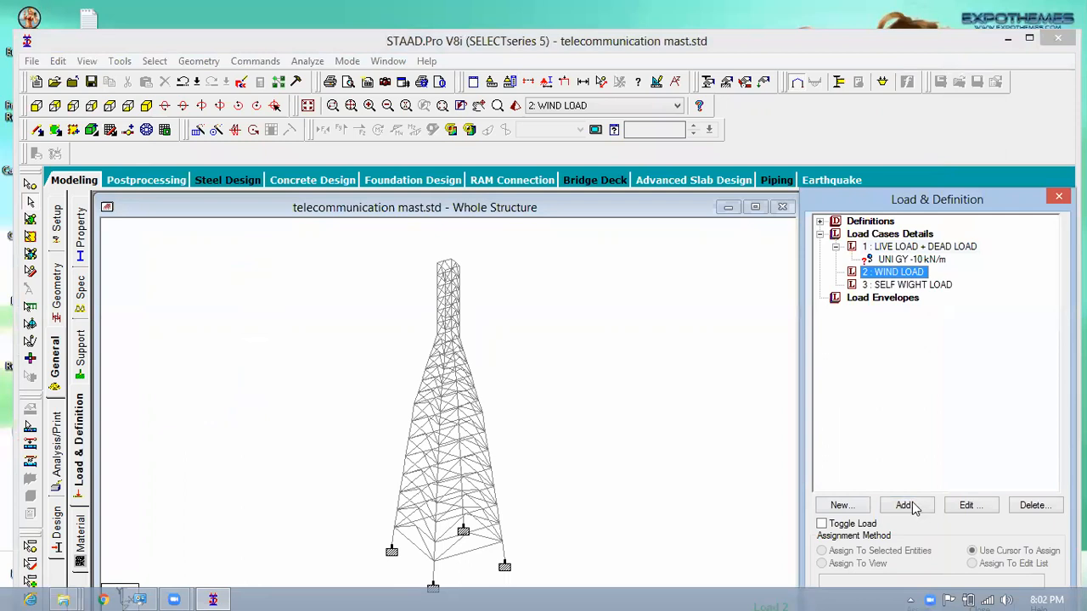
click(912, 505)
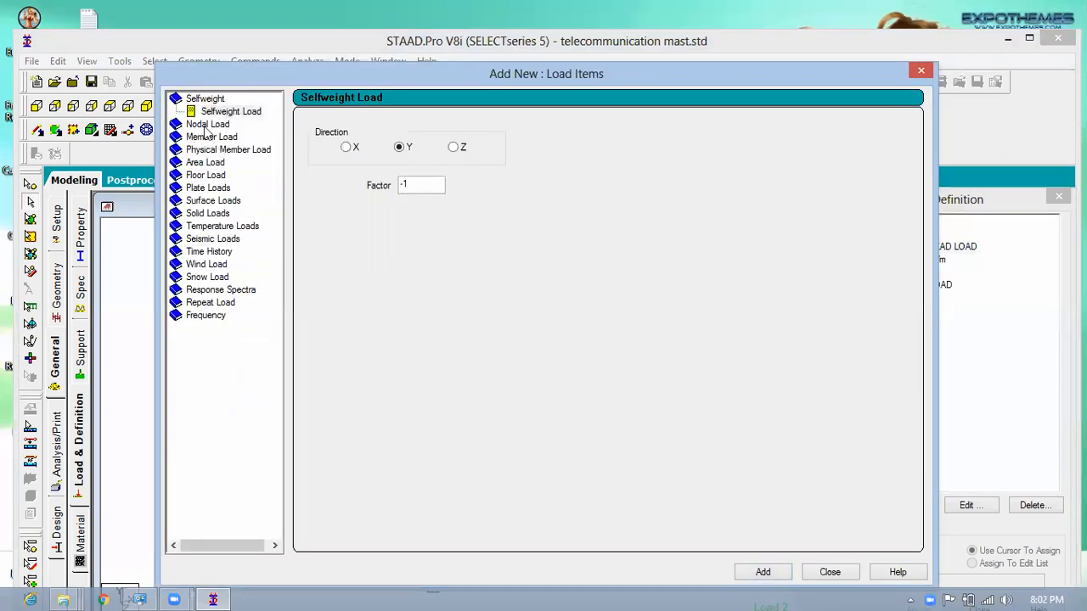
click(211, 125)
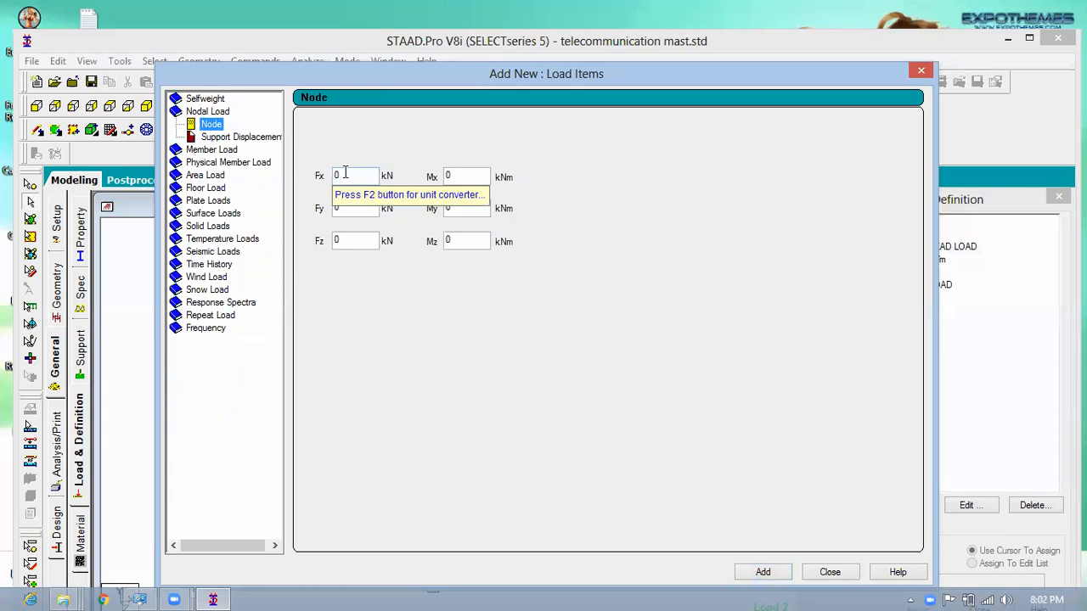
key(Tab)
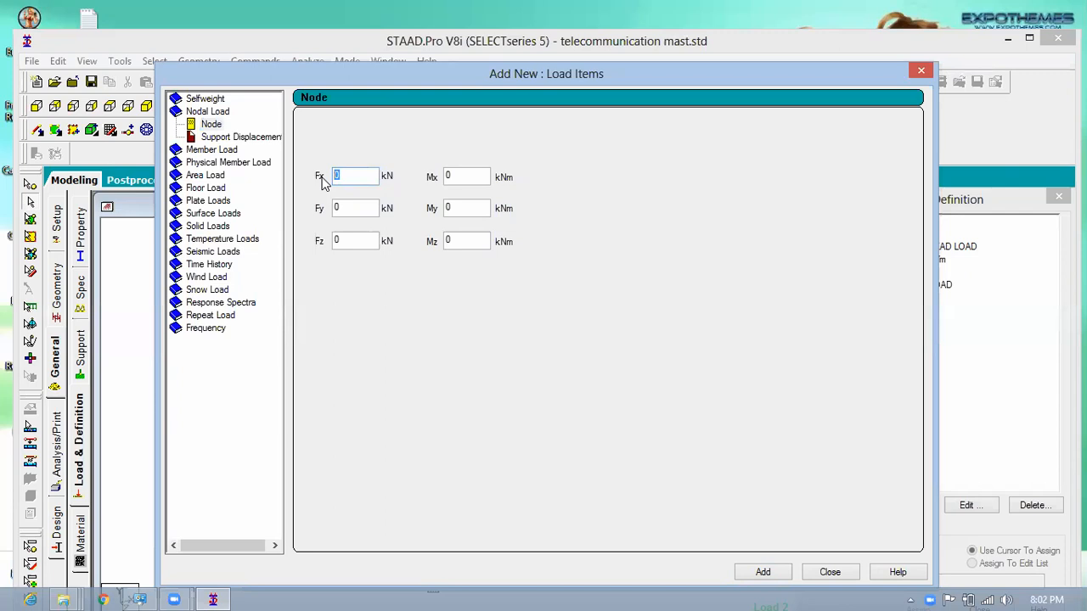
text(-20)
click(788, 571)
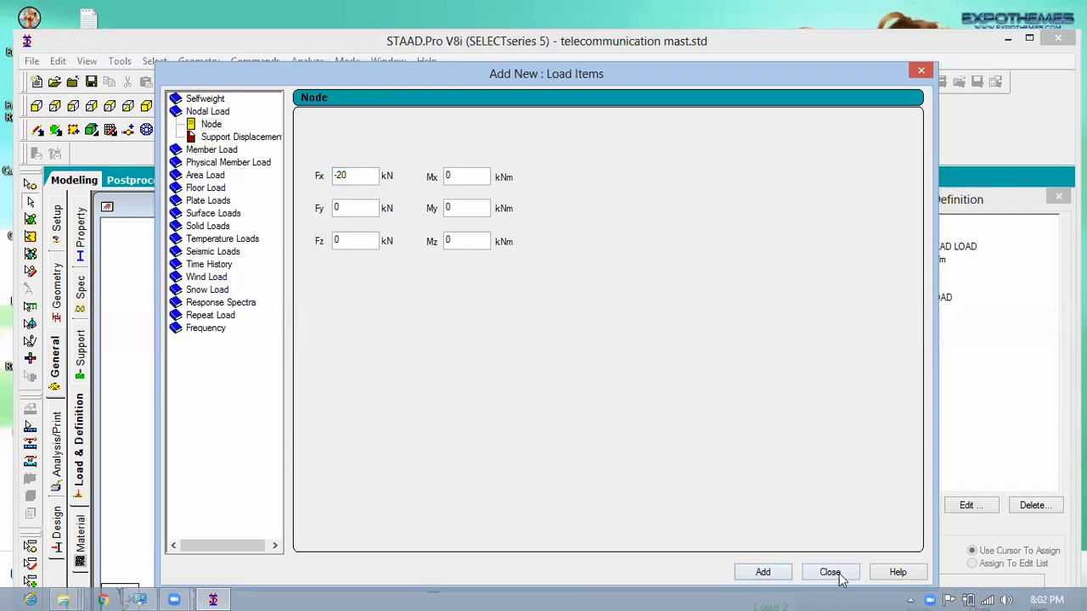
- Add a selfweight load in the Y direction with factor -1 to the SELF WIGHT LOAD case
click(885, 300)
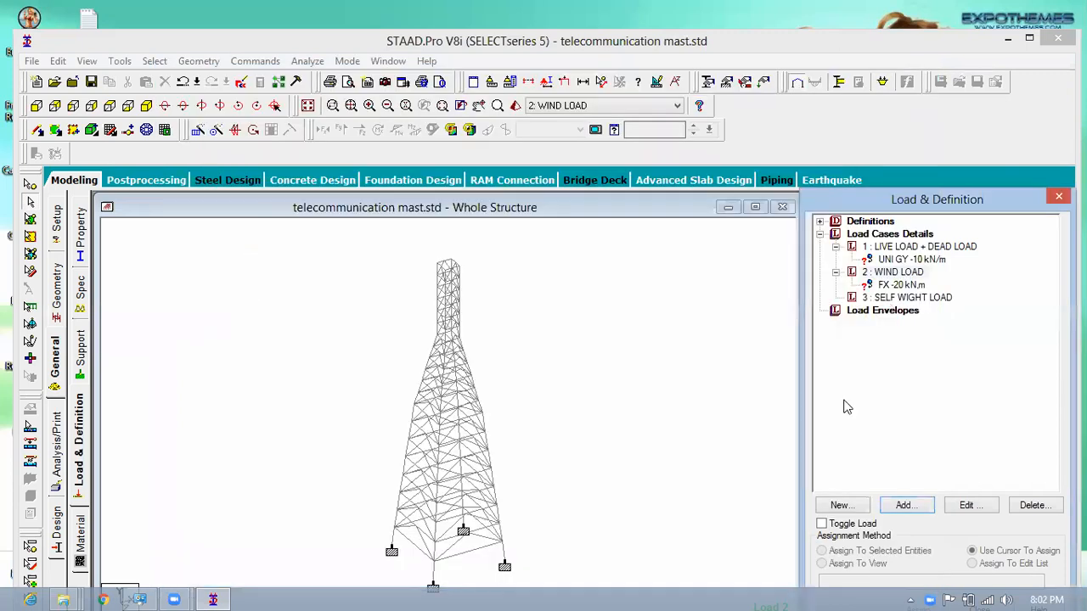
click(907, 509)
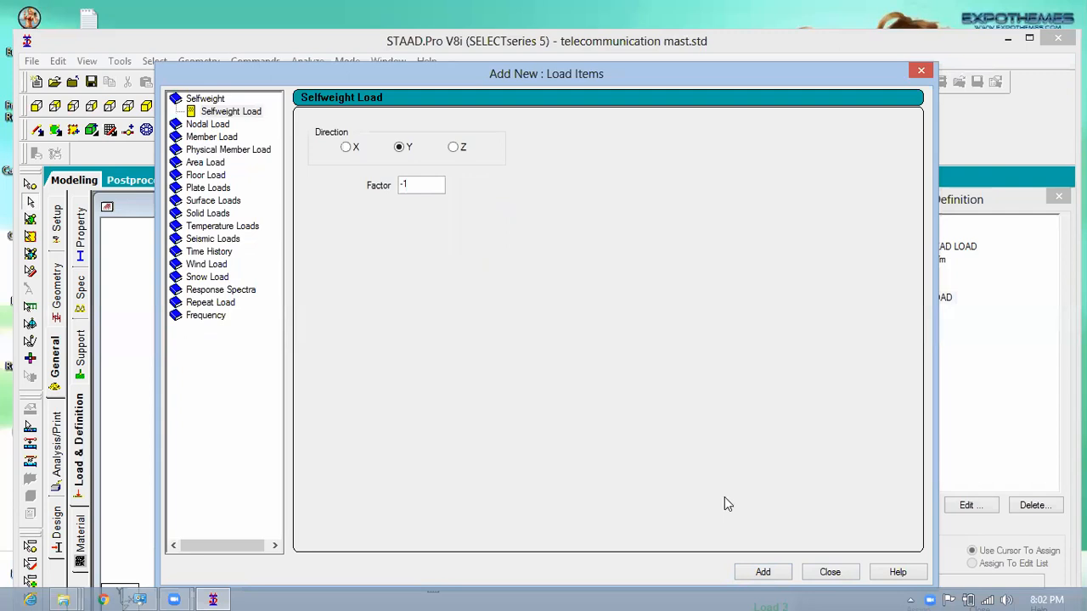
click(760, 573)
drag(703, 76, 511, 74)
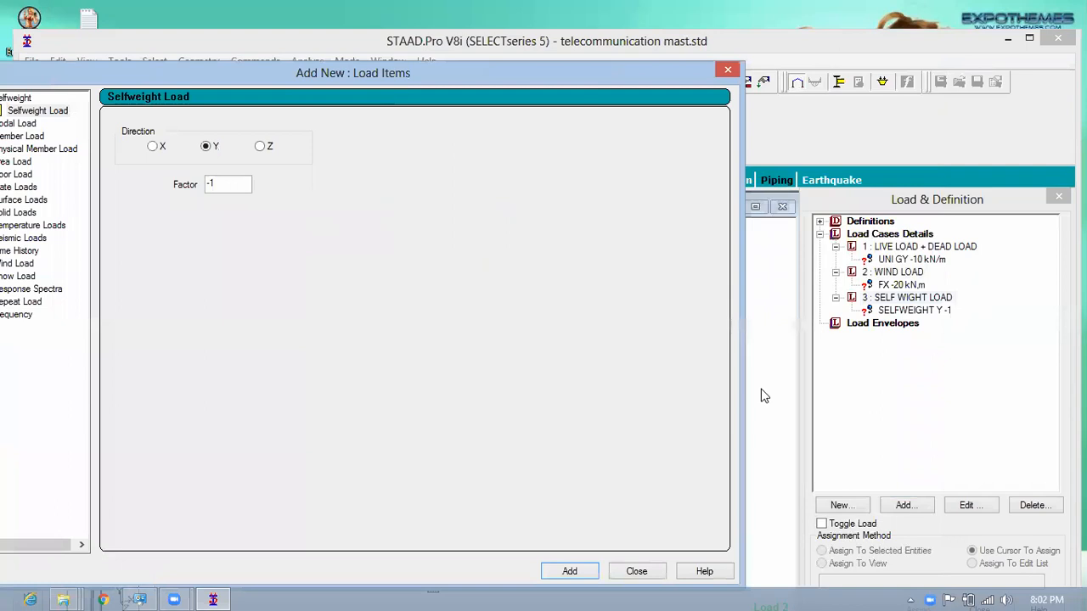
click(641, 571)
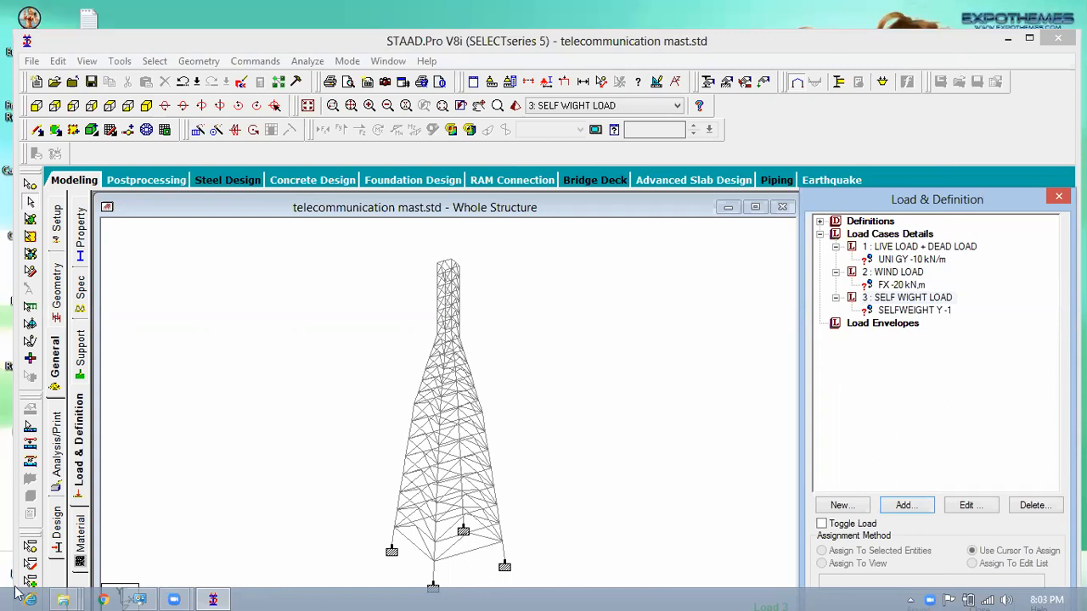
- Add a Perform Analysis command with the Statics Check print option
click(58, 451)
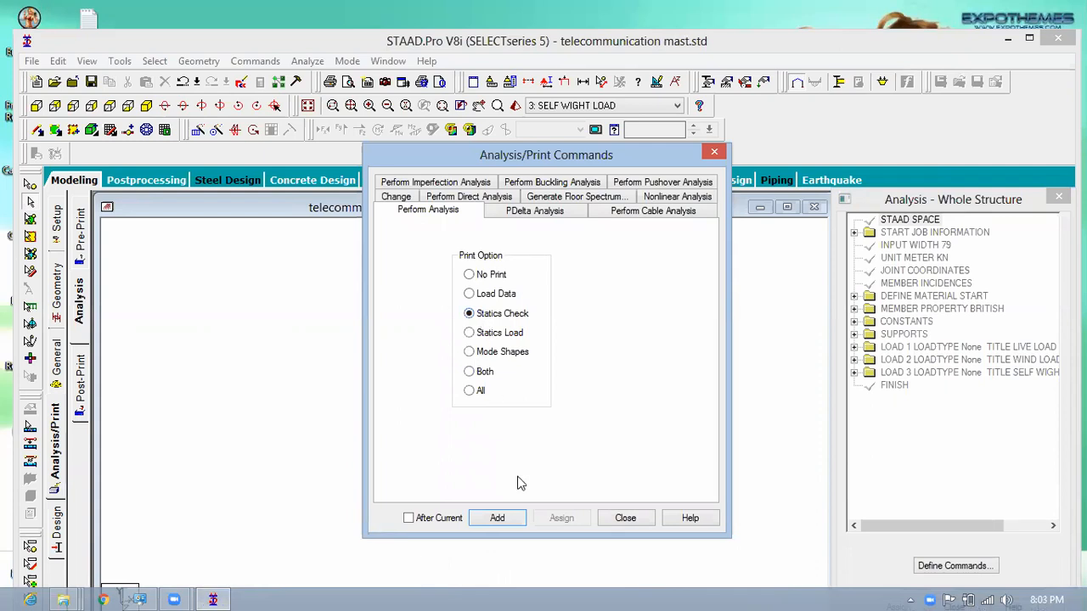
click(499, 519)
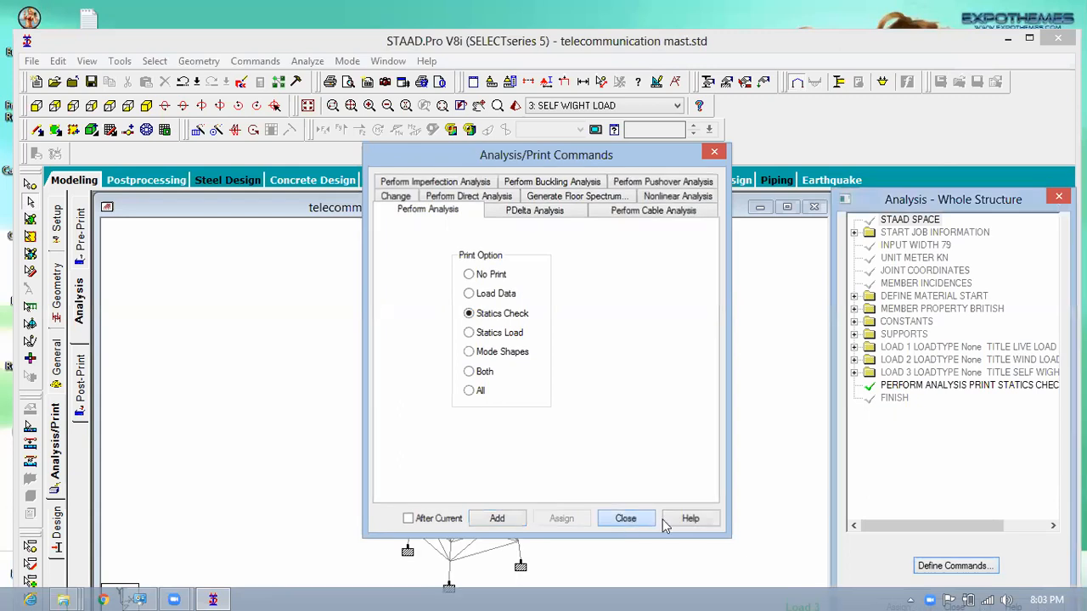
click(626, 519)
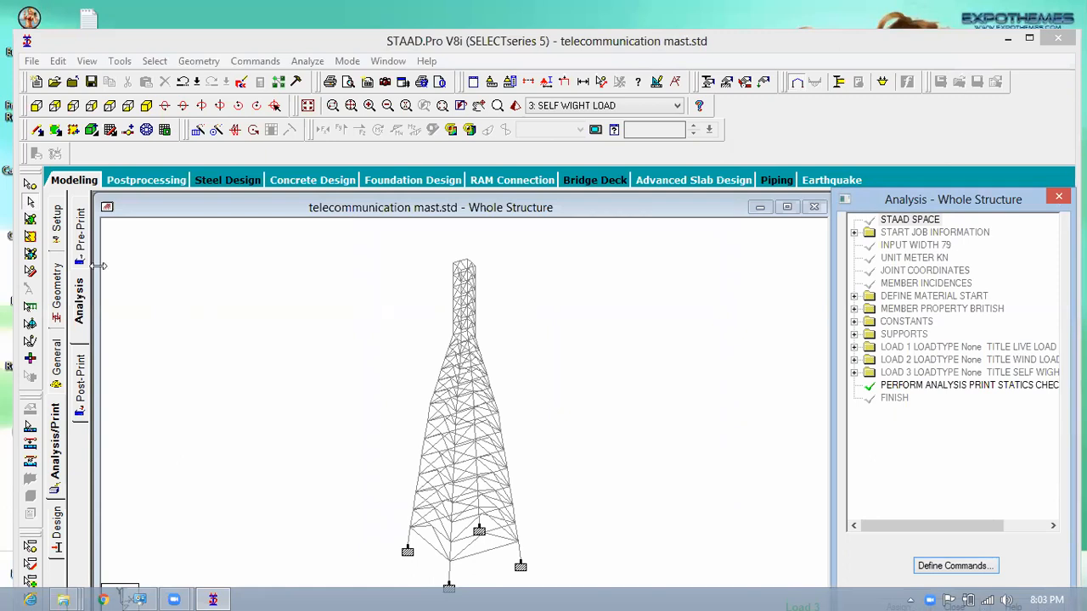
- Define a post-analysis print command for support reactions
click(81, 393)
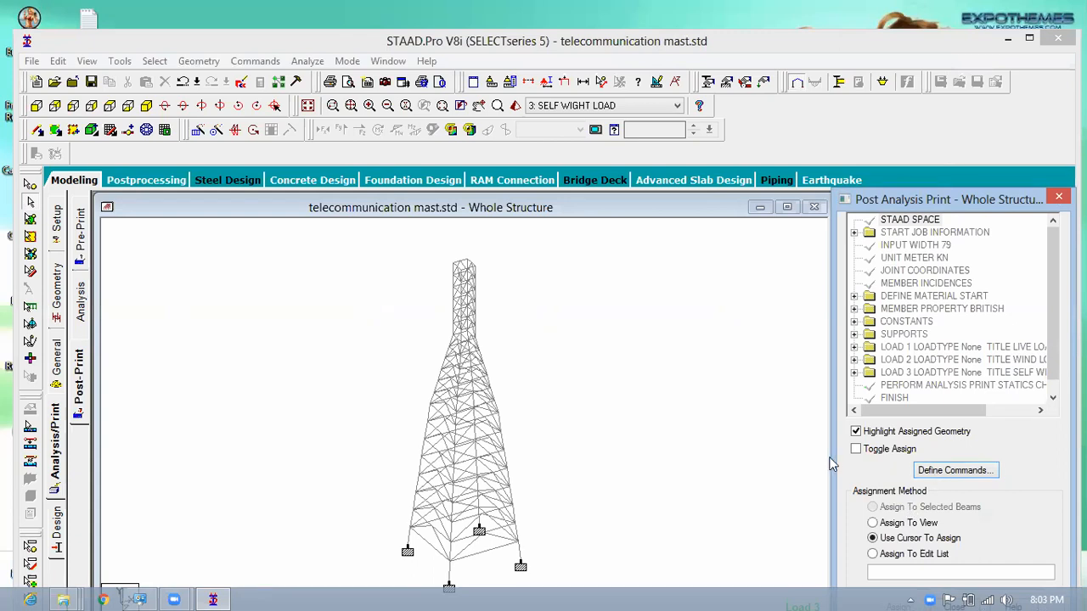
click(937, 474)
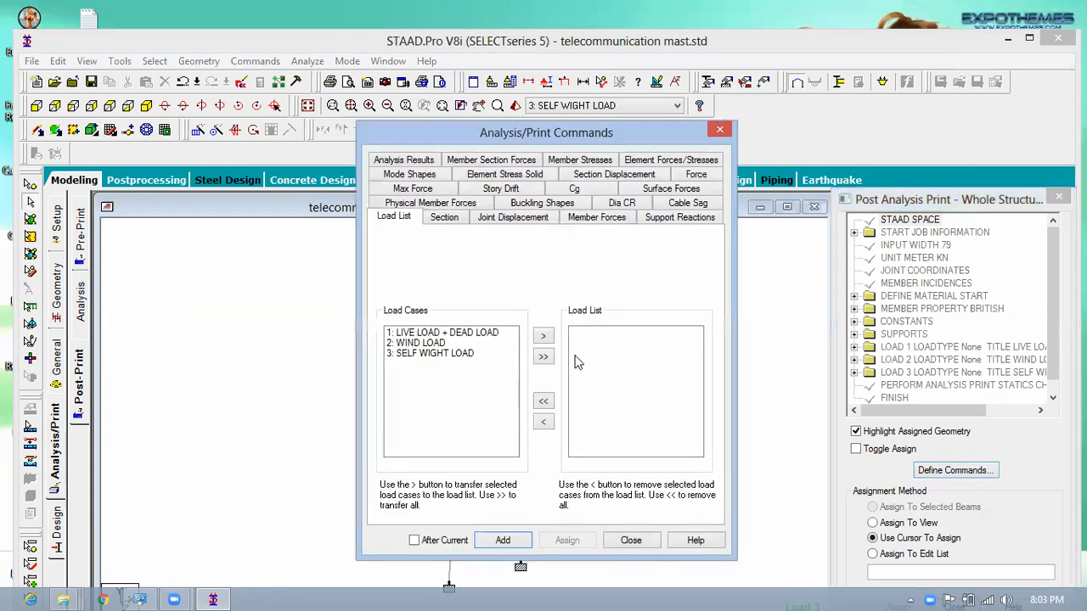
click(679, 218)
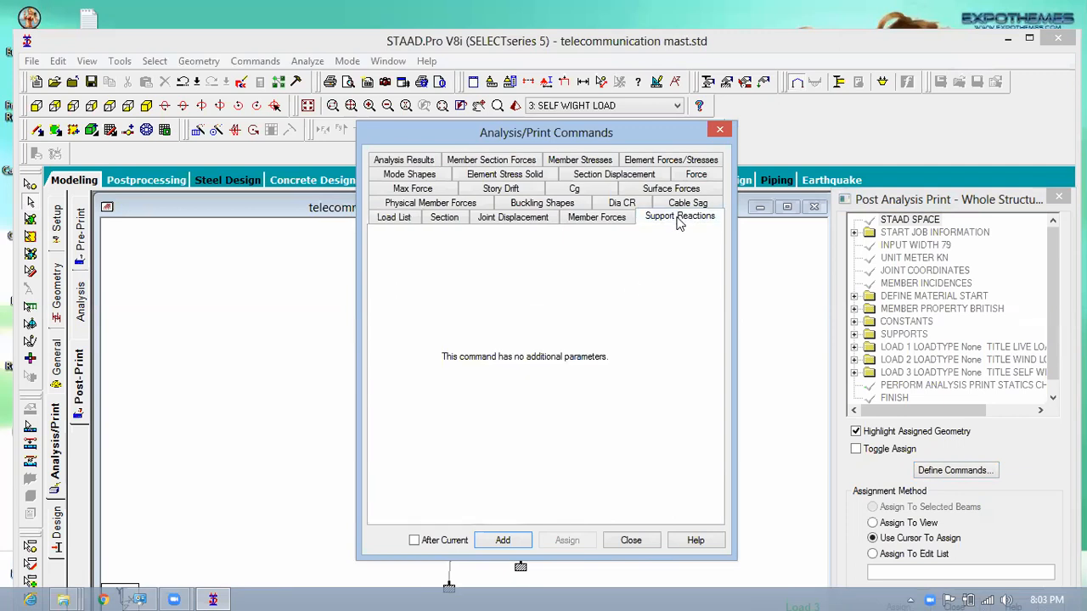
click(508, 540)
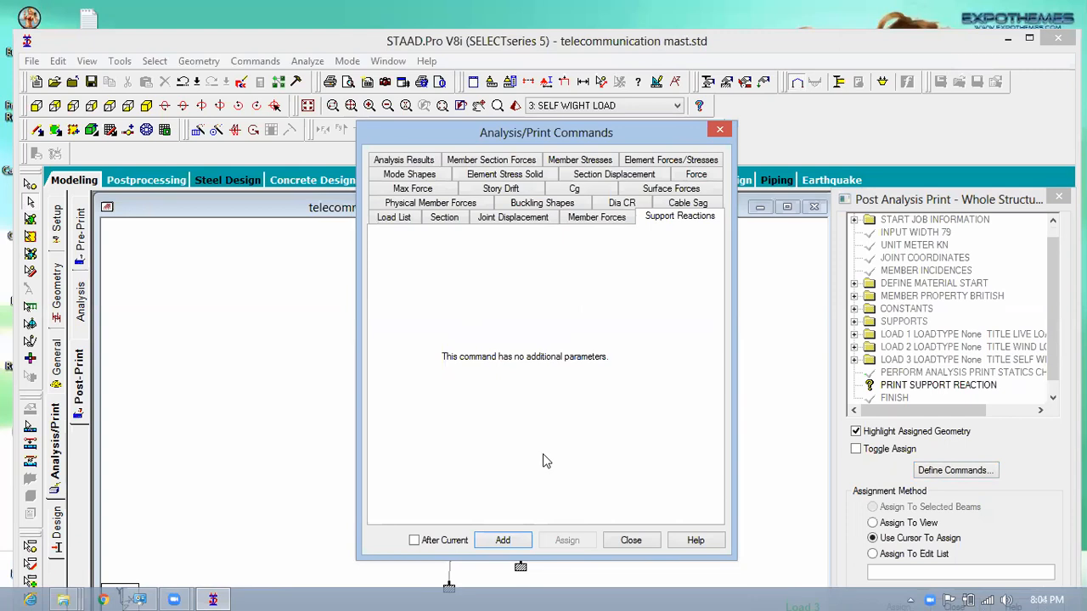
click(635, 540)
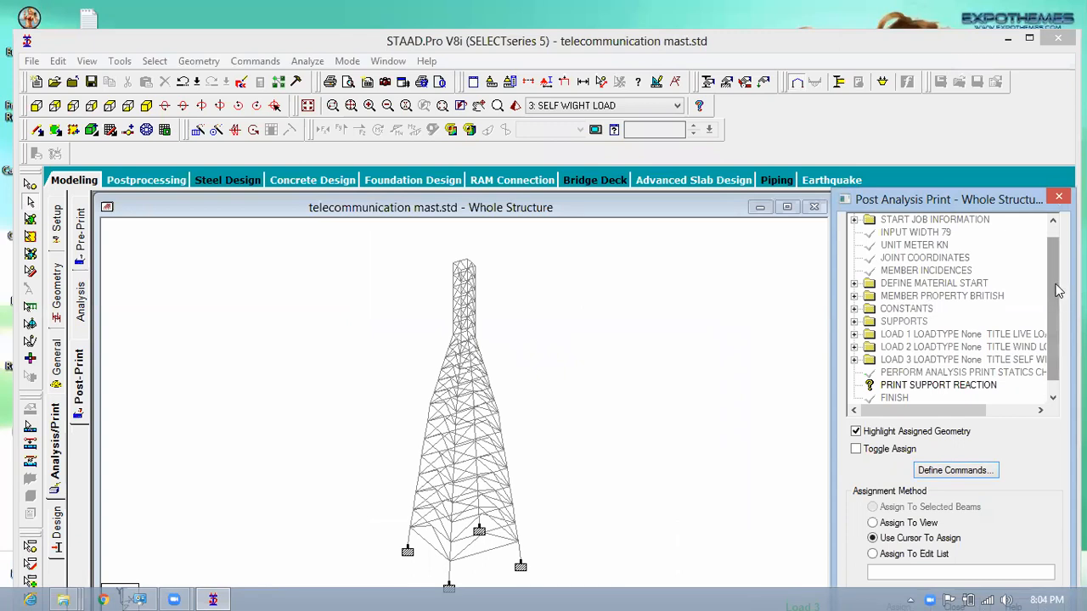
- Assign the support reaction print command to the support nodes at the mast base, selected in the view from +Z
drag(1055, 246, 1058, 246)
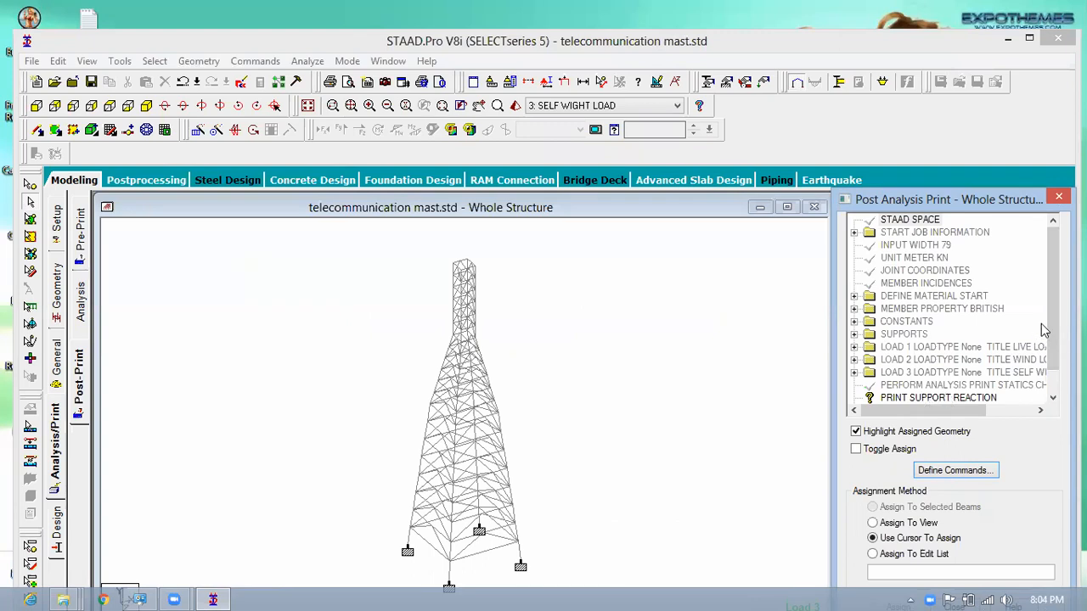
scroll(997, 378, down, 1)
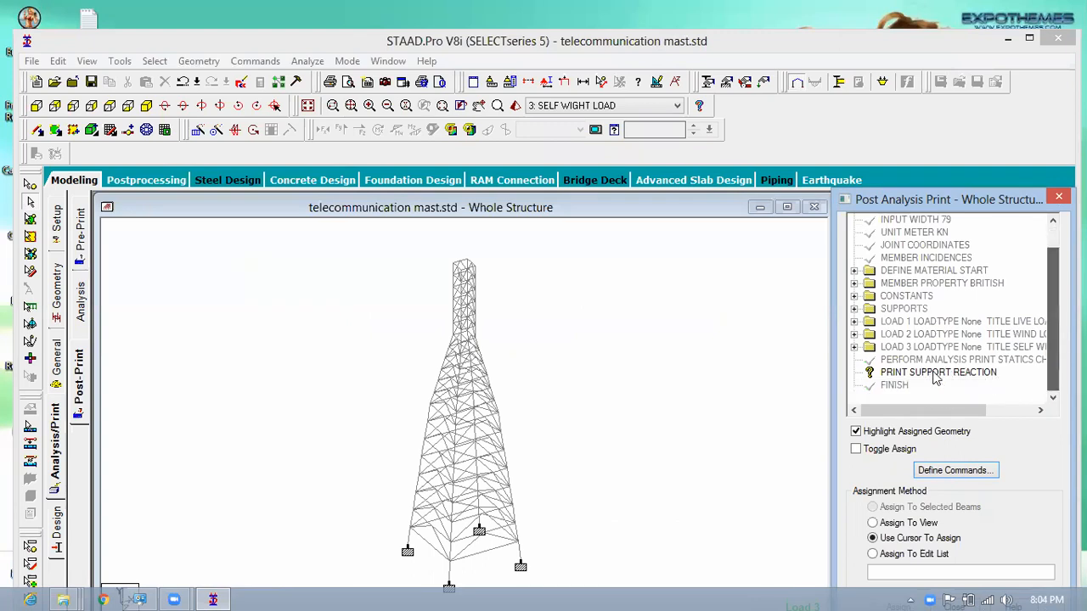
click(36, 109)
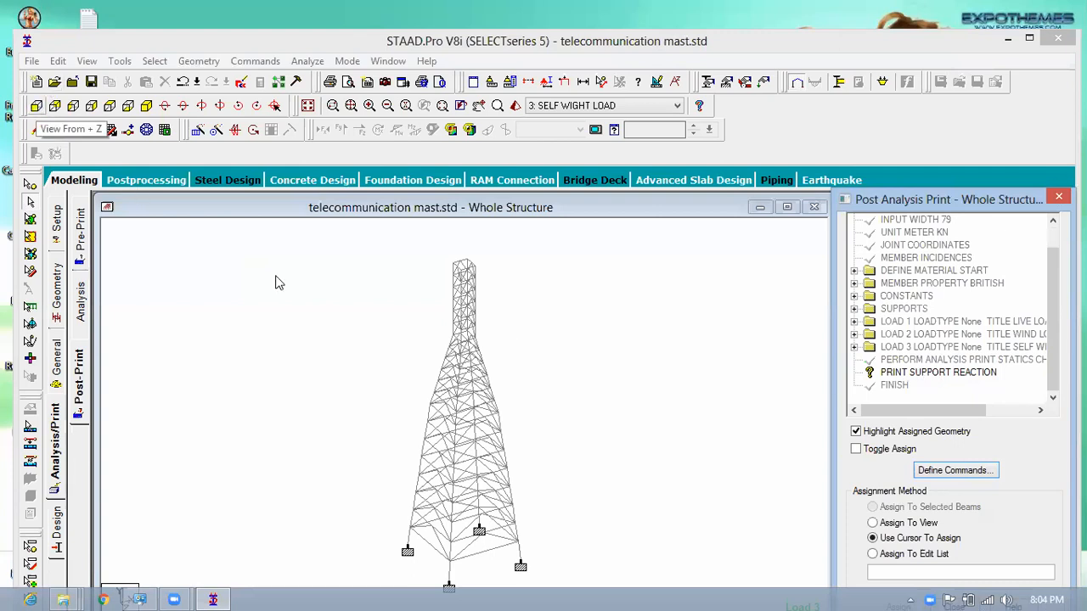
click(30, 183)
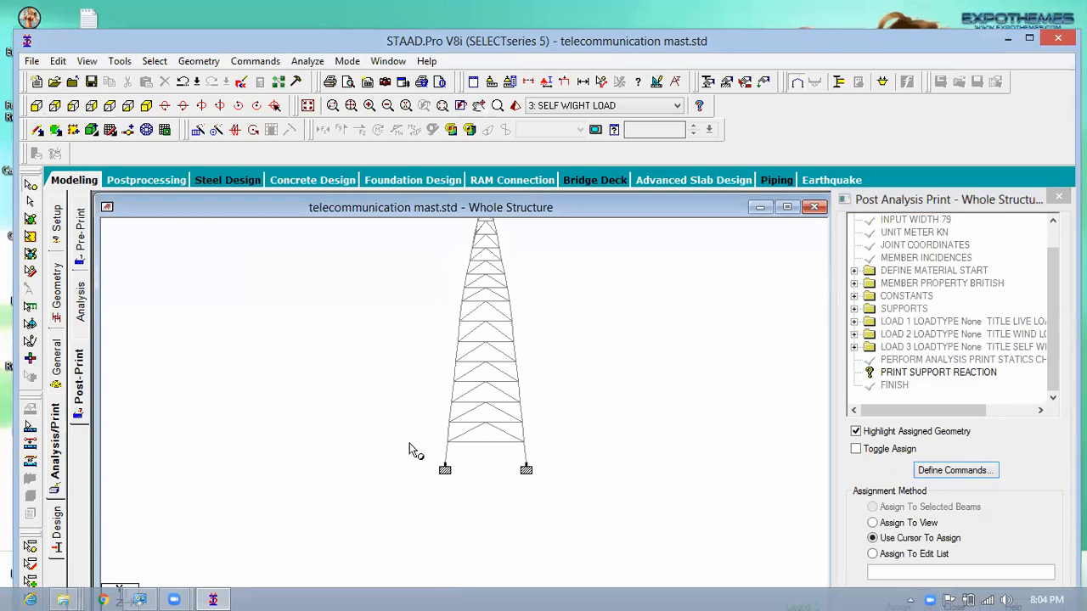
click(942, 377)
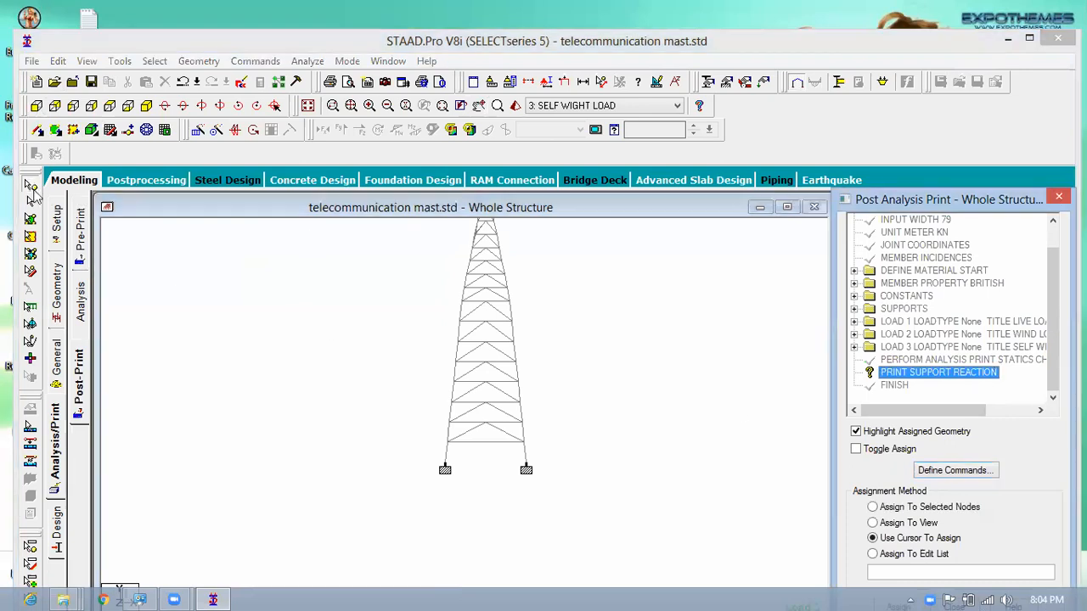
drag(382, 439, 600, 511)
drag(589, 463, 366, 500)
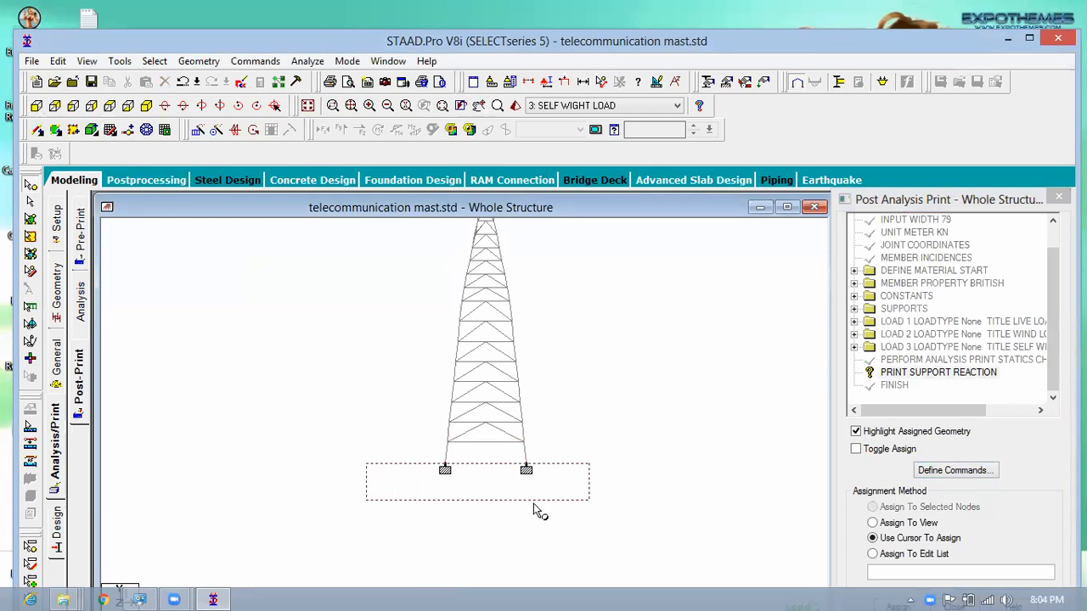
drag(579, 460, 368, 516)
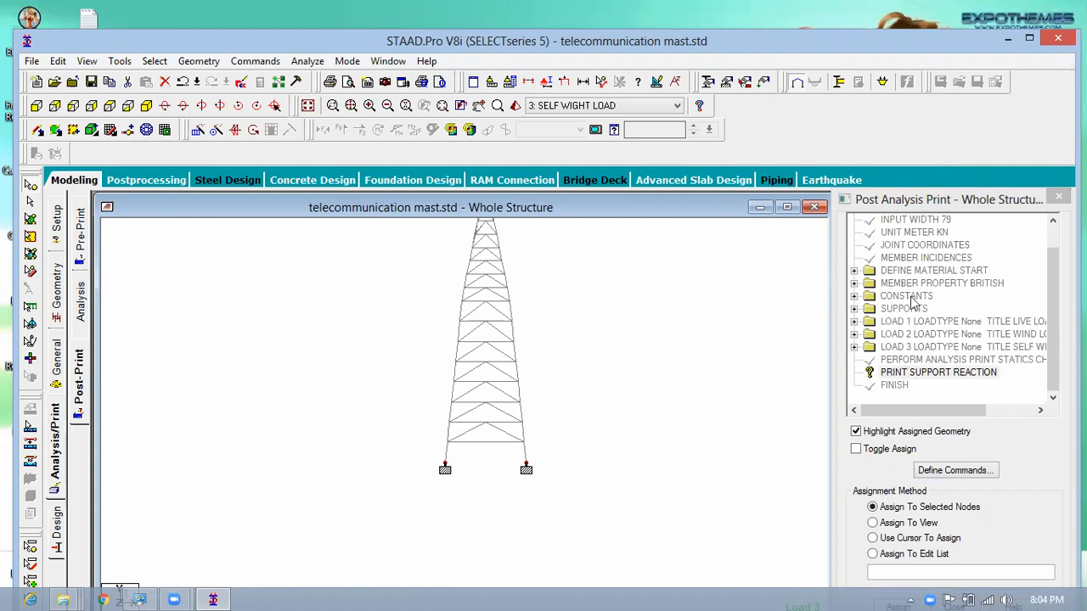
drag(924, 199, 921, 144)
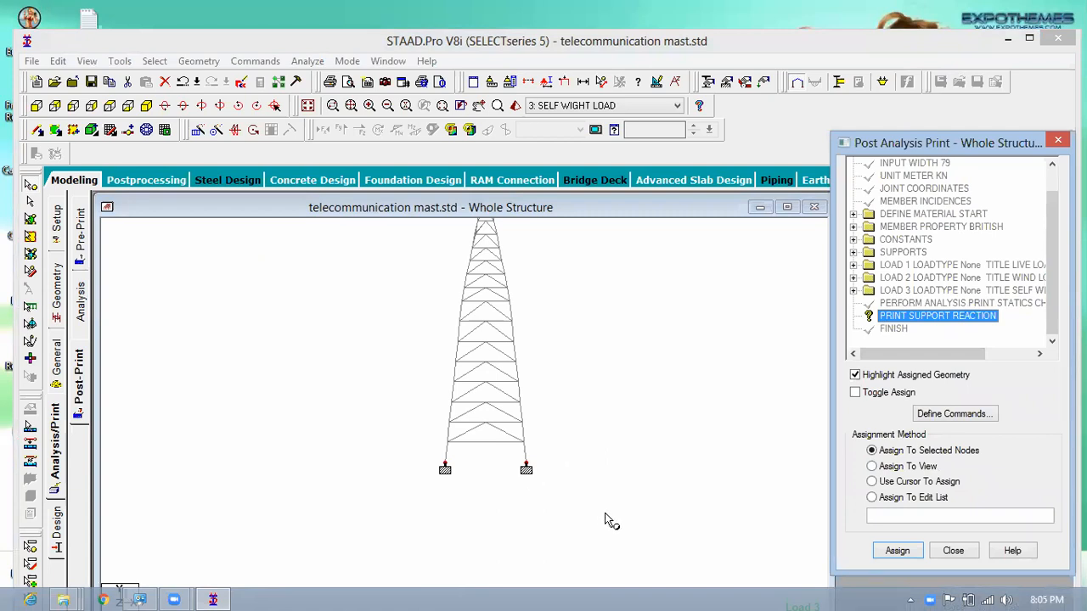
click(897, 550)
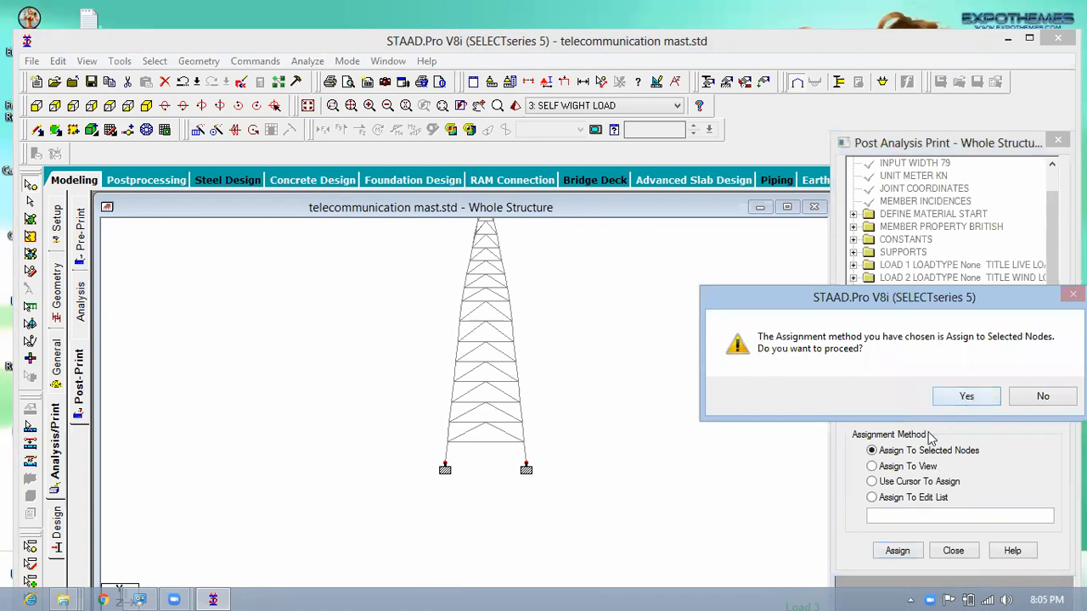
key(Return)
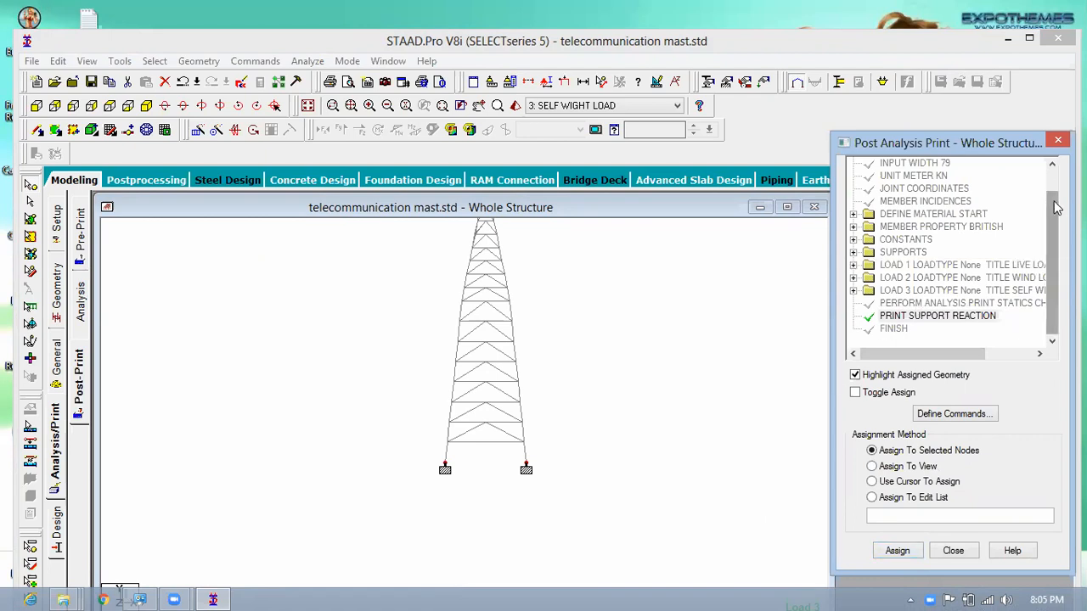
- Add a load list command containing all three load cases: LIVE LOAD + DEAD LOAD, WIND LOAD and SELF WIGHT LOAD
scroll(1011, 210, up, 1)
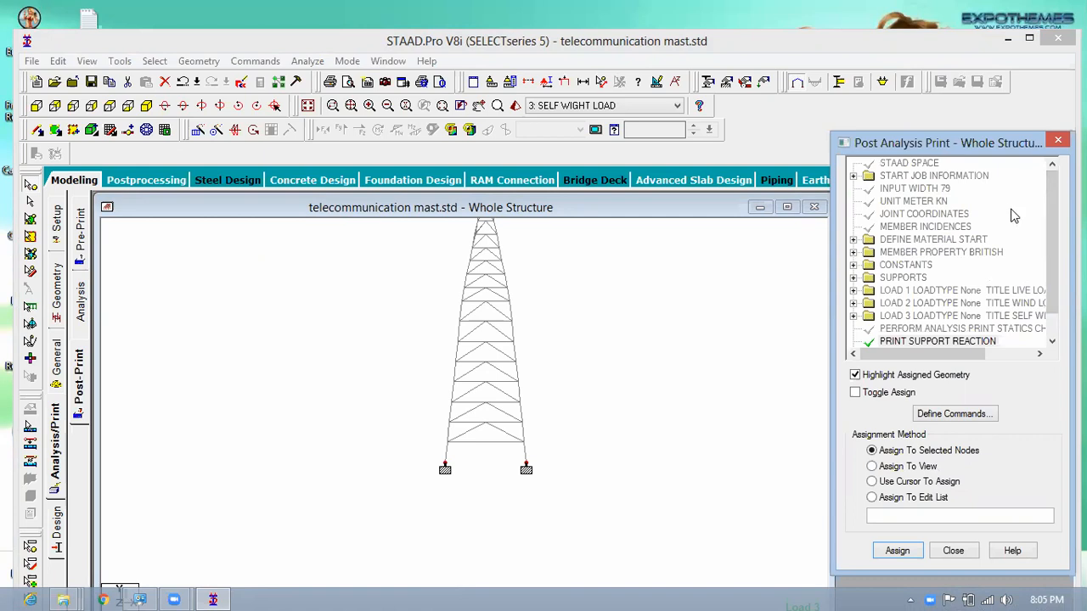
drag(1050, 258, 1044, 265)
drag(831, 49, 834, 74)
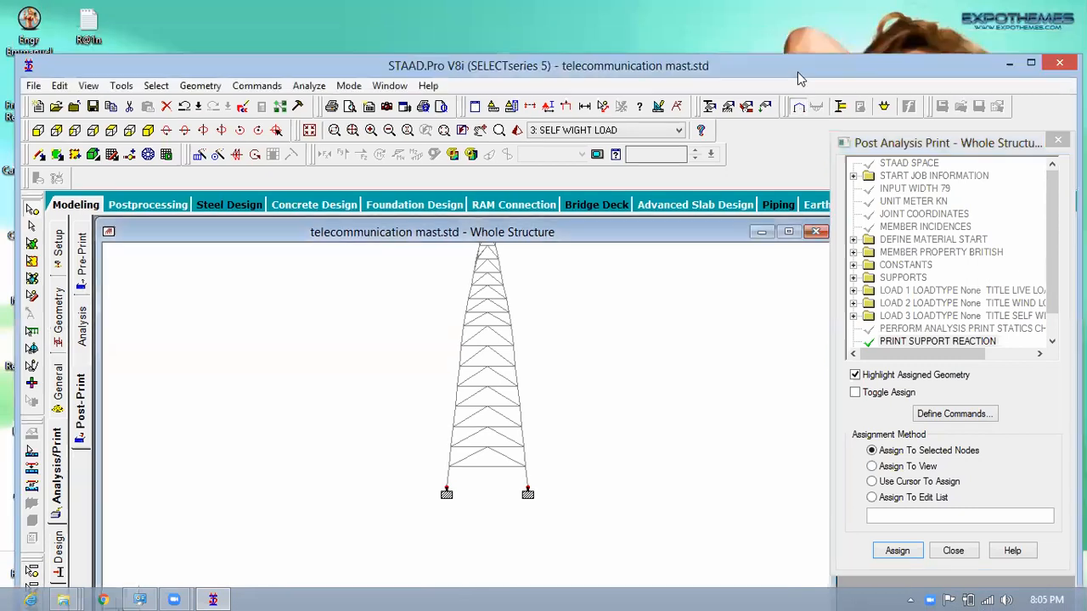
click(257, 86)
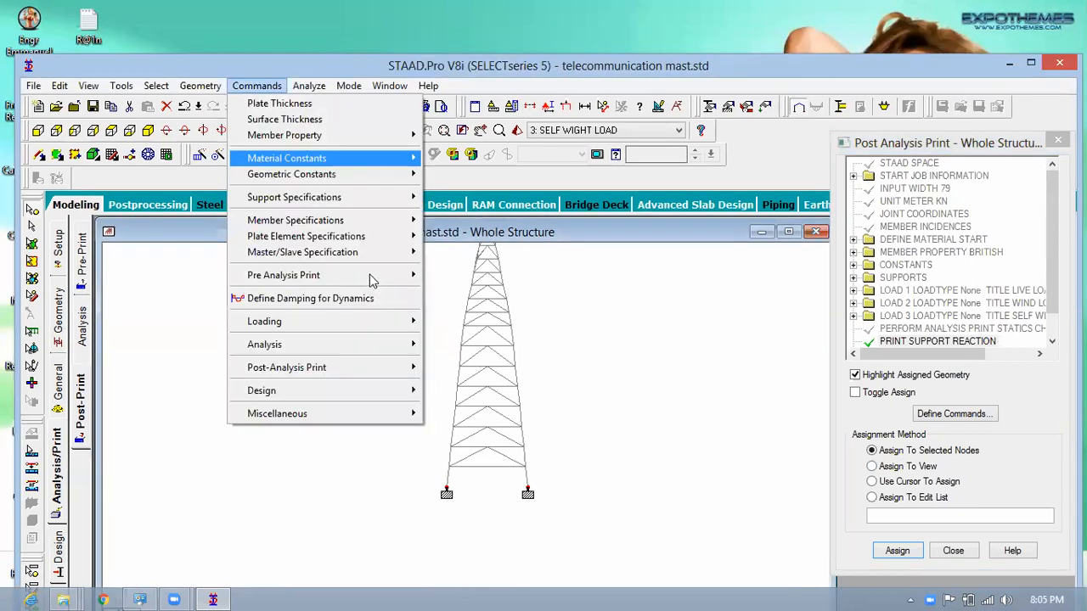
mouse_move(368, 322)
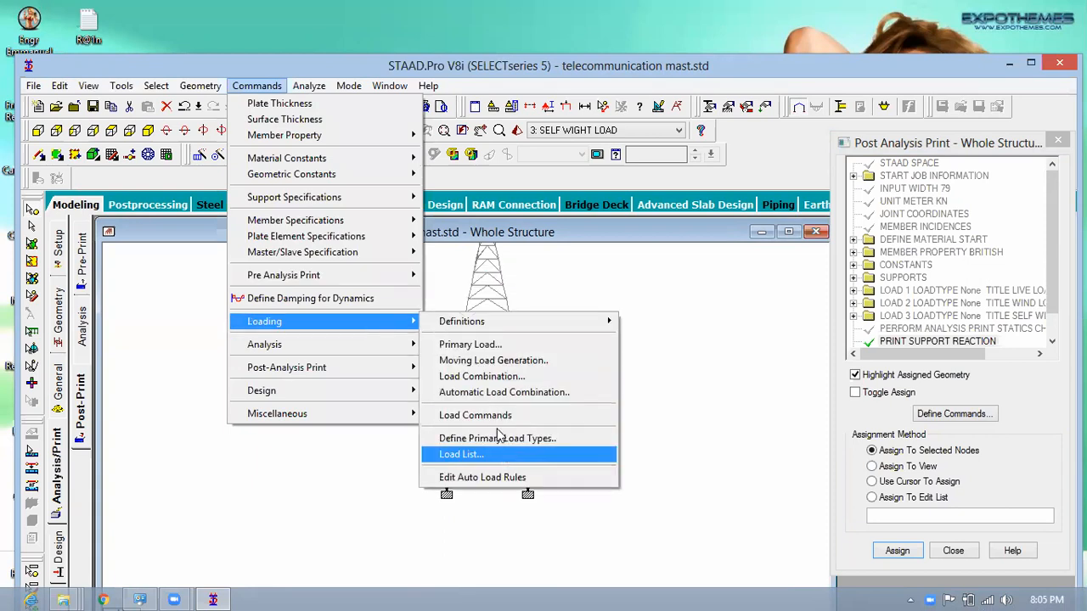
click(505, 454)
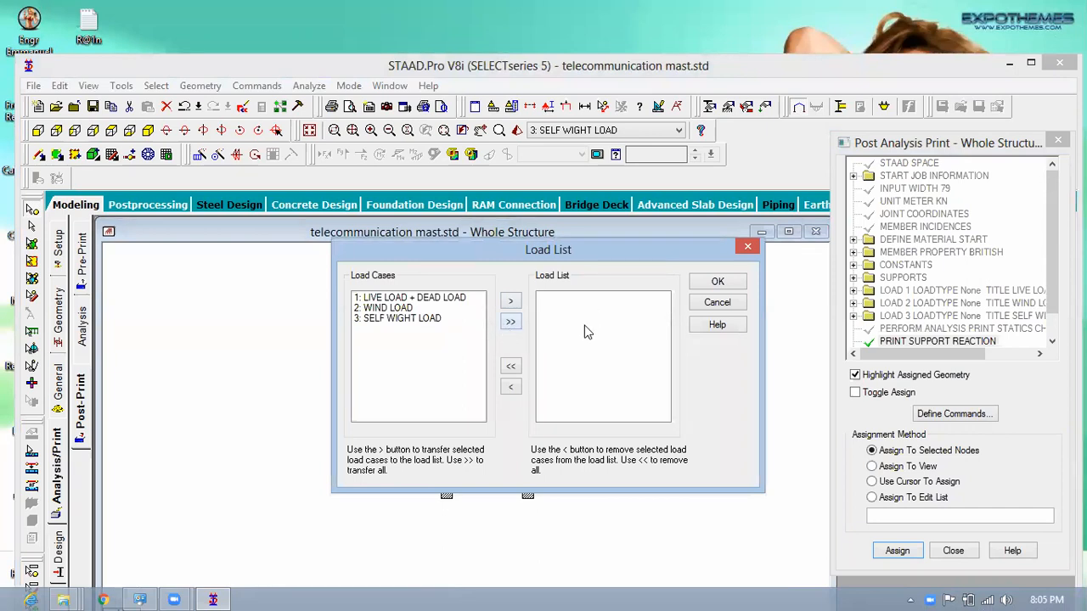
click(510, 321)
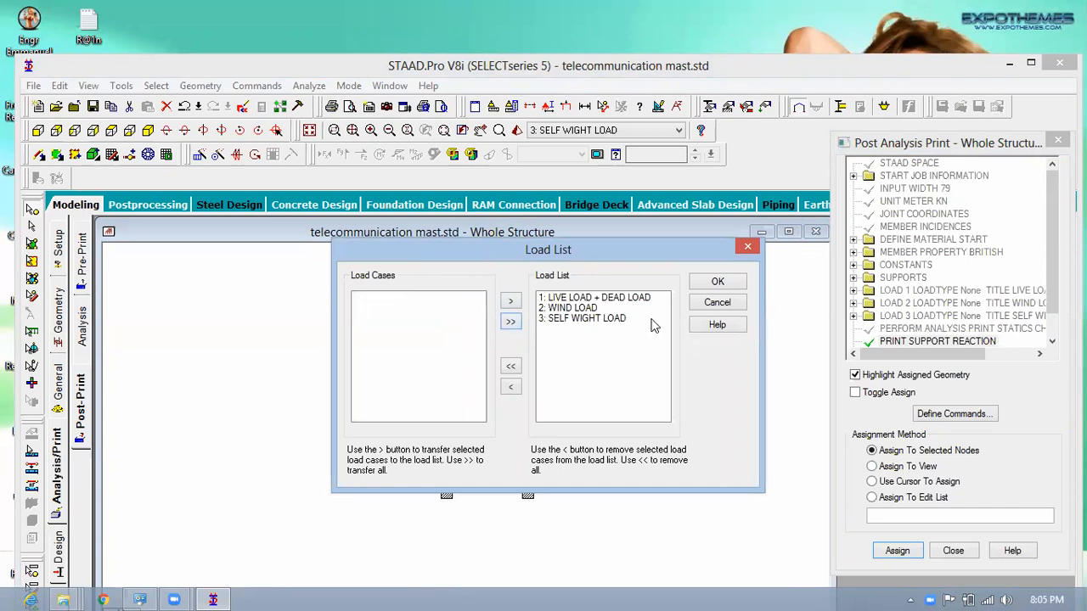
click(713, 285)
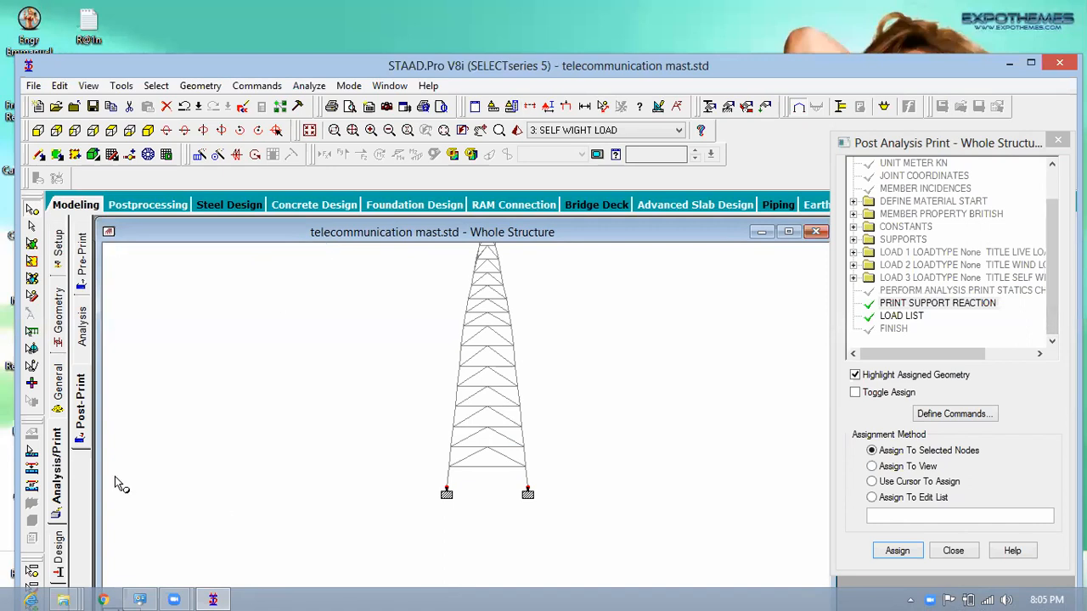
- Add the steel design parameter PY to the BS5950 2000 design with a design strength of 275000 kN/m2
drag(64, 521, 64, 495)
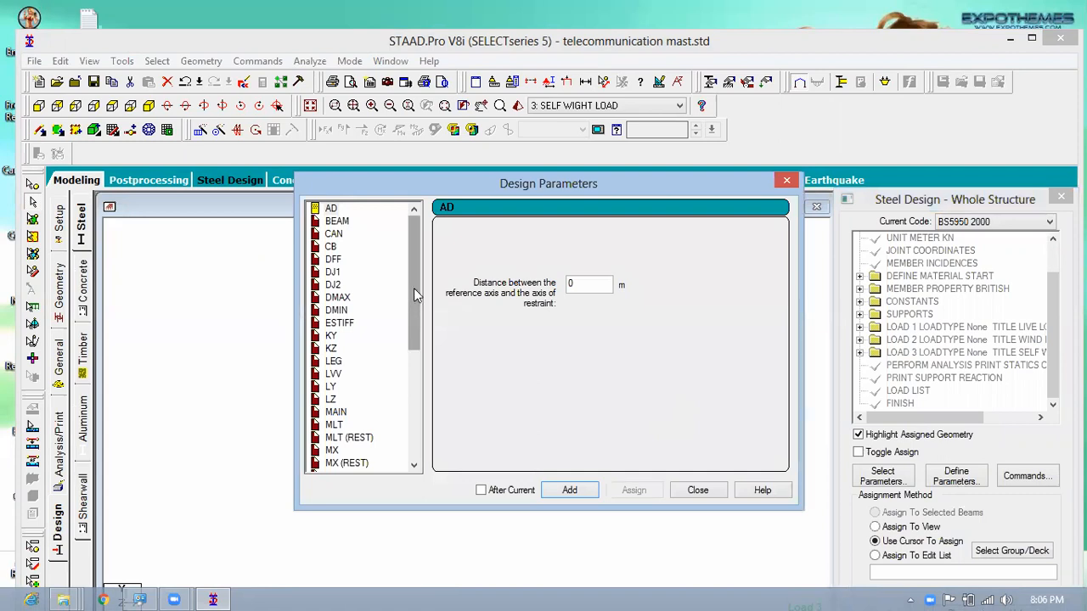
scroll(427, 404, down, 6)
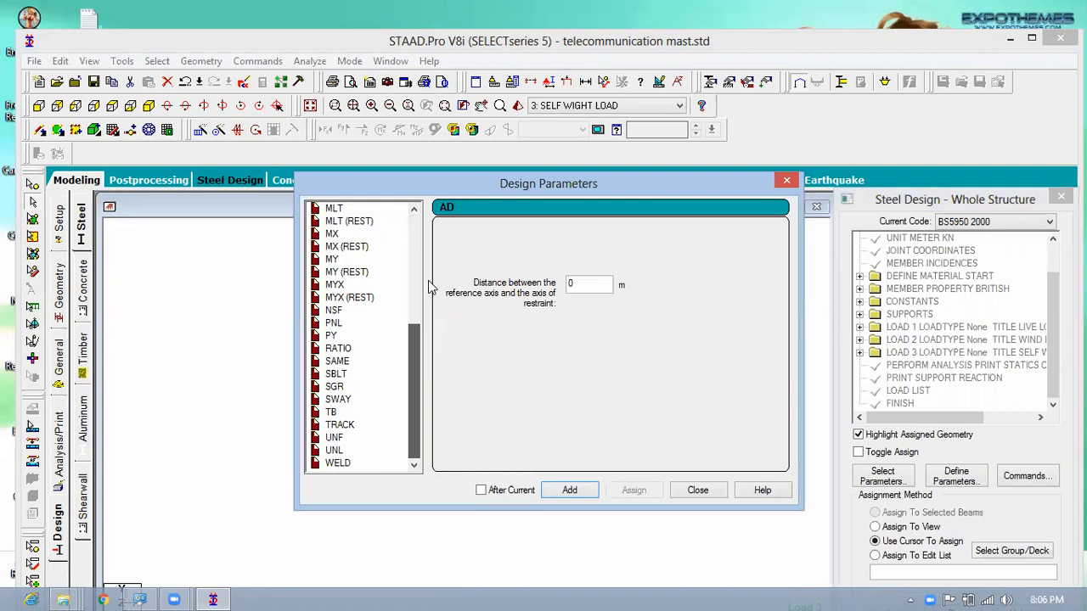
scroll(437, 382, up, 4)
scroll(440, 401, down, 4)
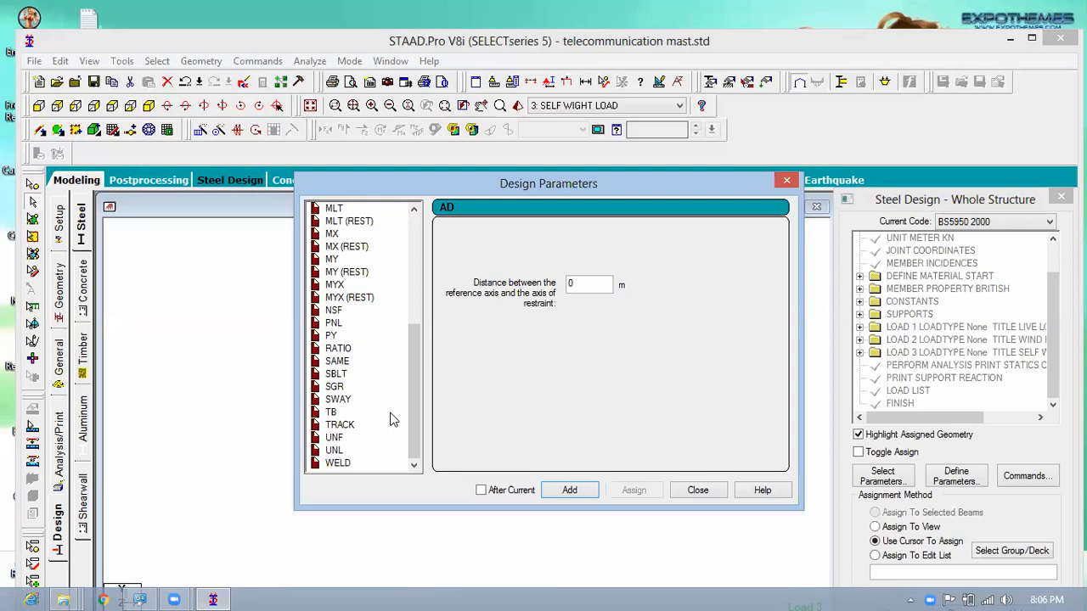
click(332, 336)
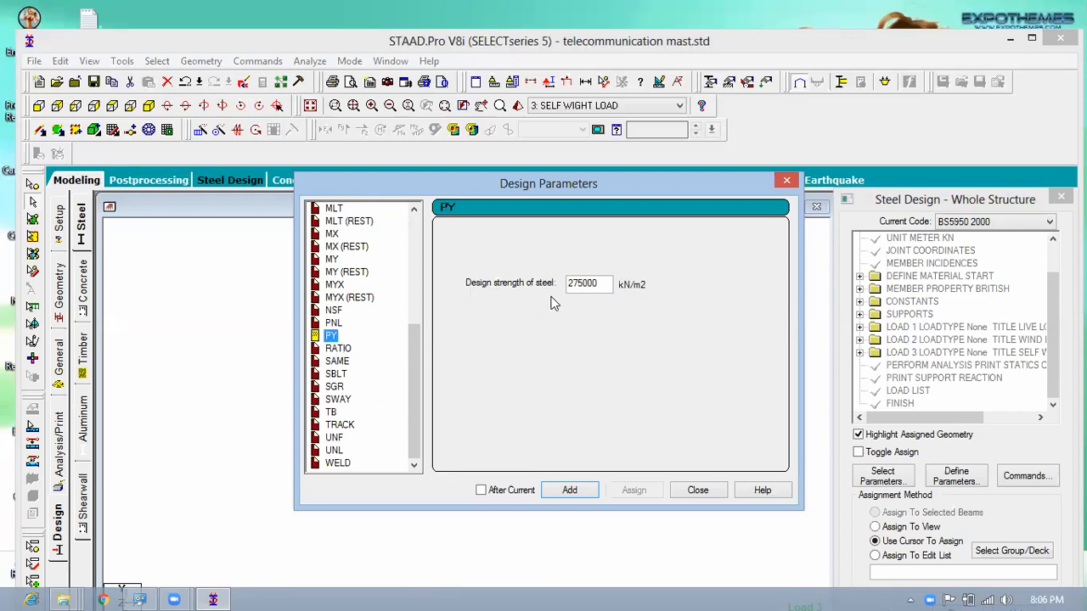
click(570, 491)
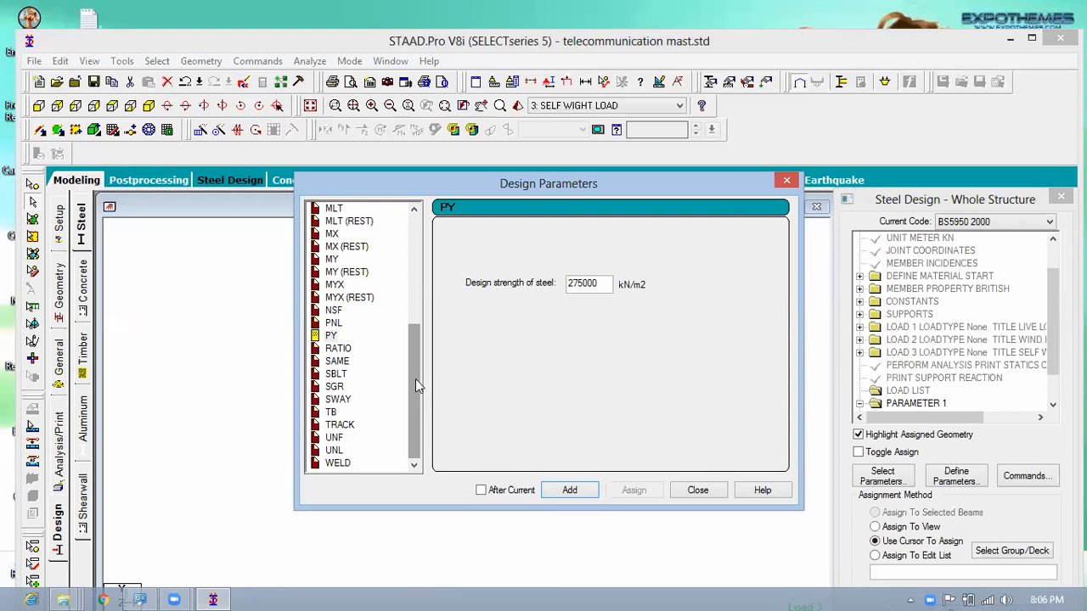
- Add the SGR design parameter with steel grade S275
mouse_move(418, 361)
mouse_down()
mouse_move(428, 262)
mouse_move(429, 348)
mouse_up()
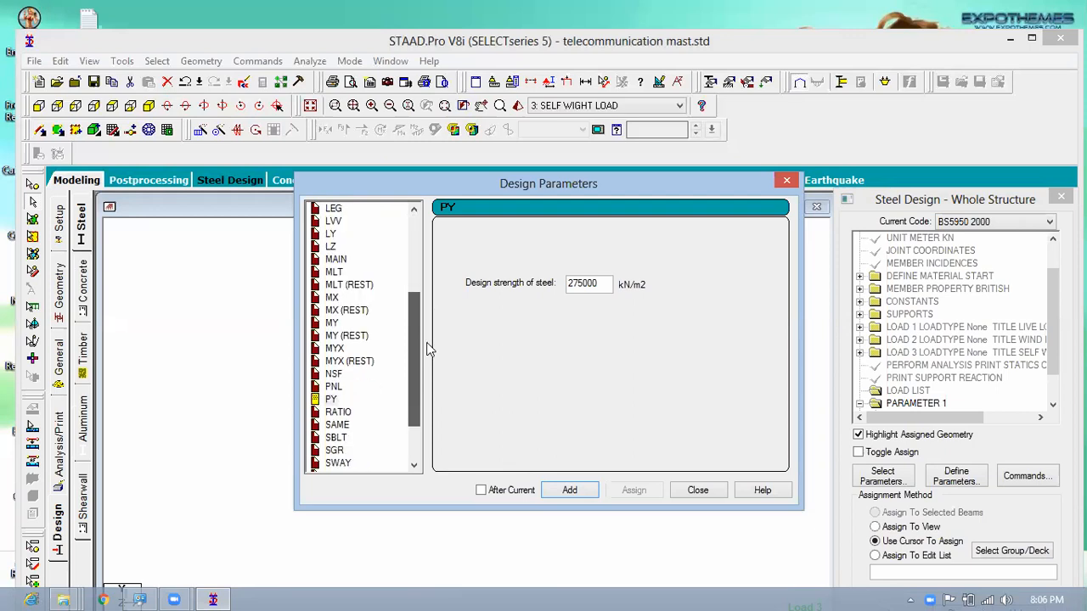
click(334, 450)
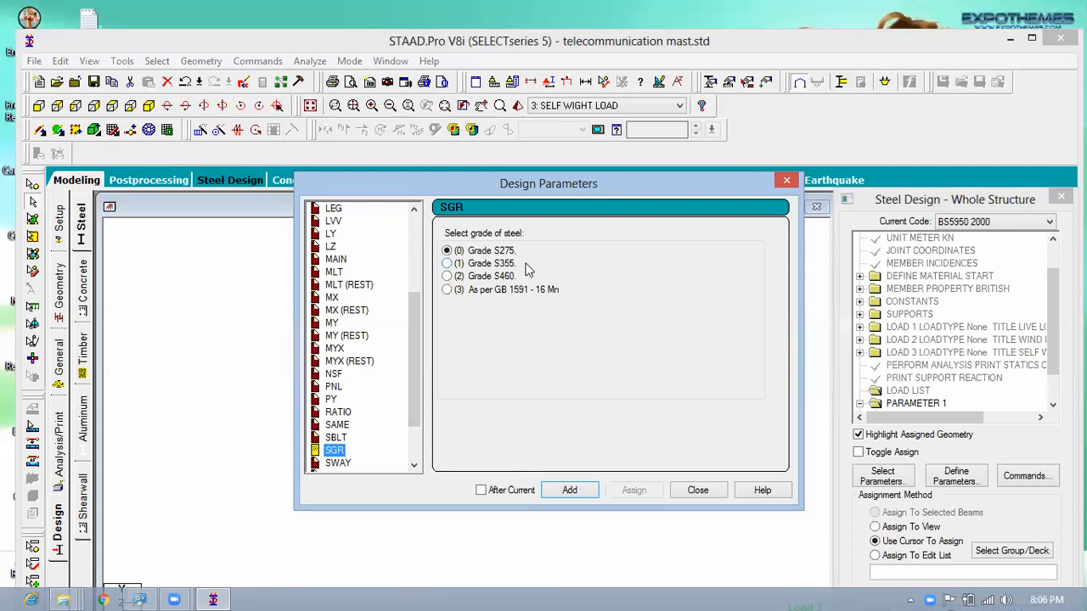
click(580, 492)
- Add the SBLT design parameter with the section type set to rolled section
drag(415, 393, 425, 436)
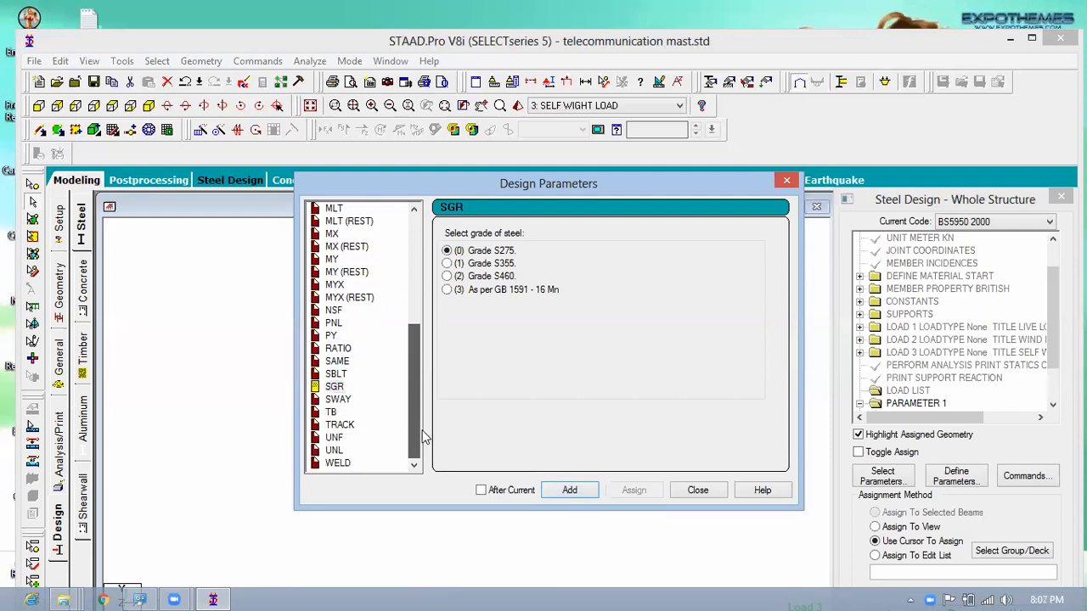
click(337, 375)
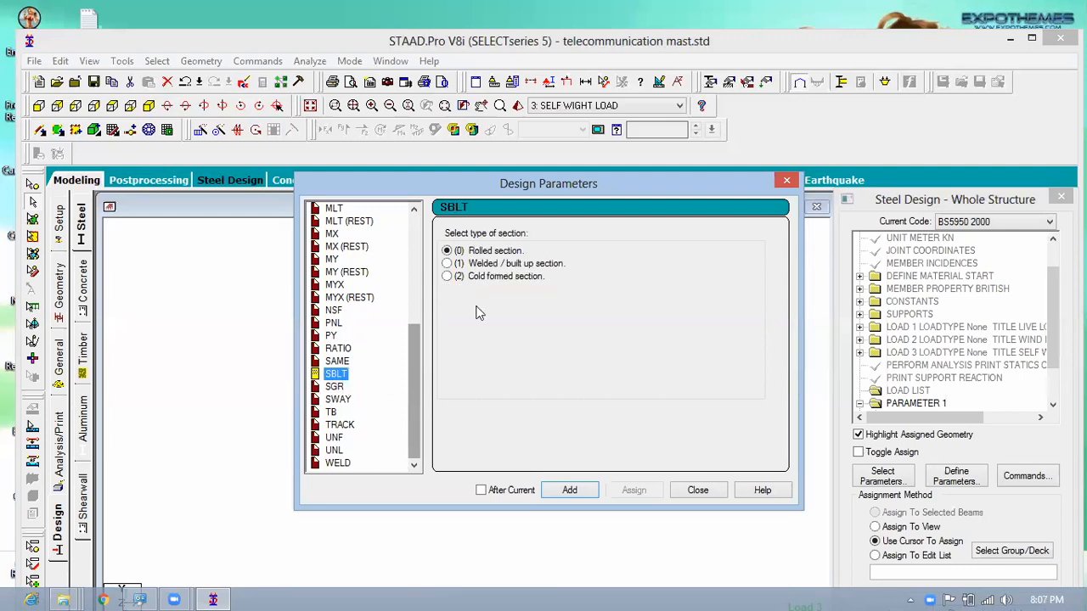
click(573, 491)
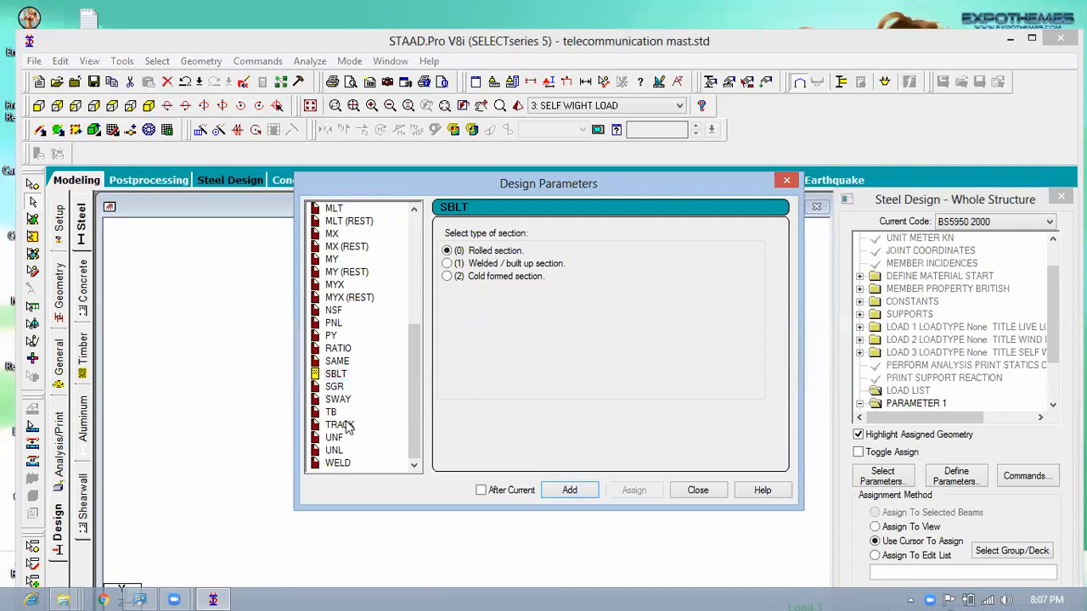
- Add the TRACK design parameter with the Print expanded output option and finish defining parameters
click(350, 426)
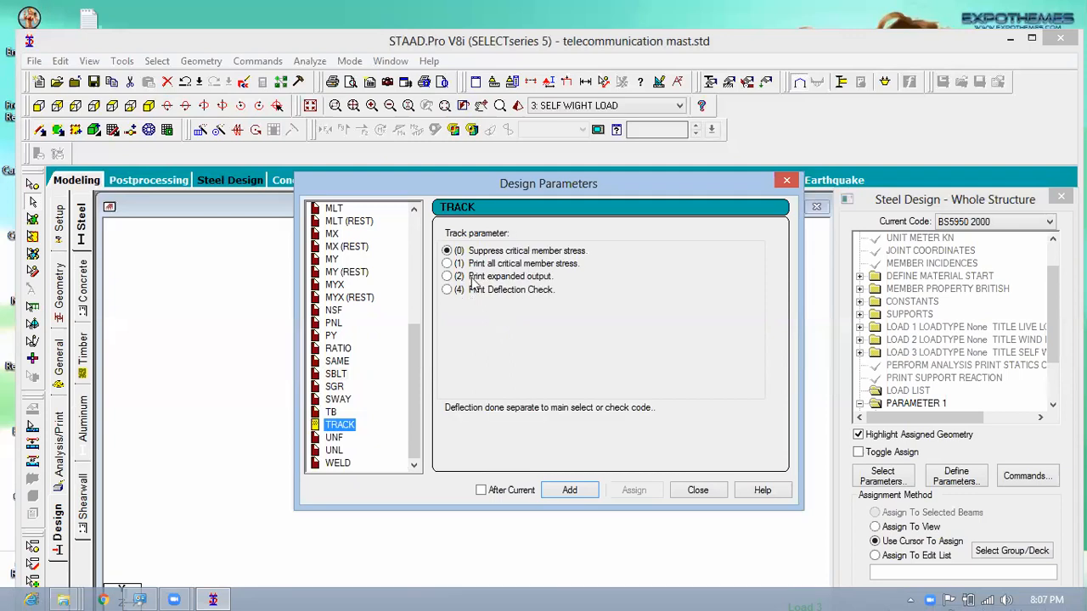
click(473, 278)
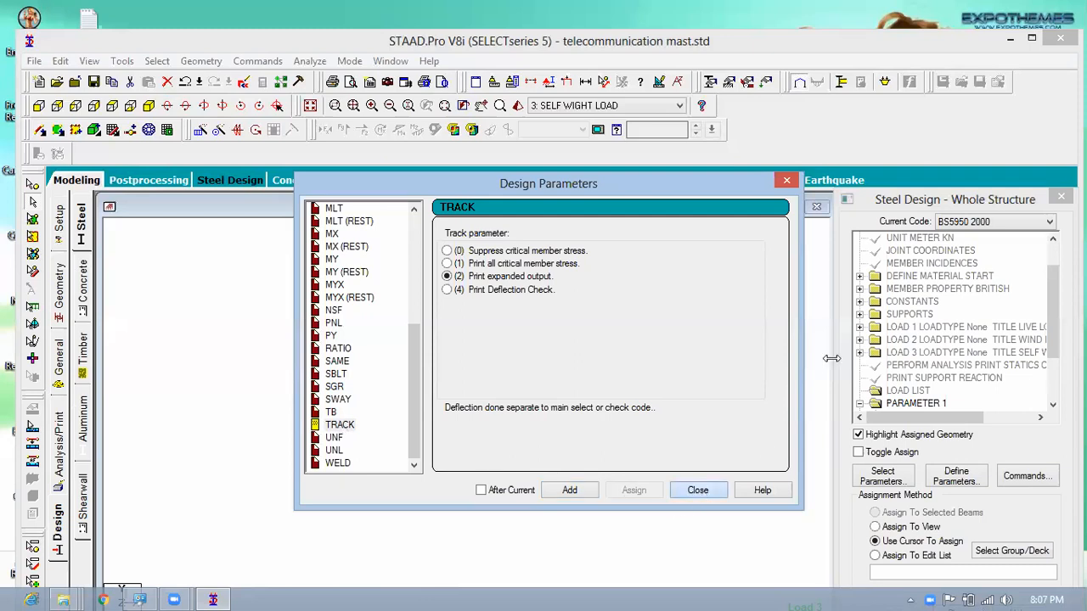
click(697, 491)
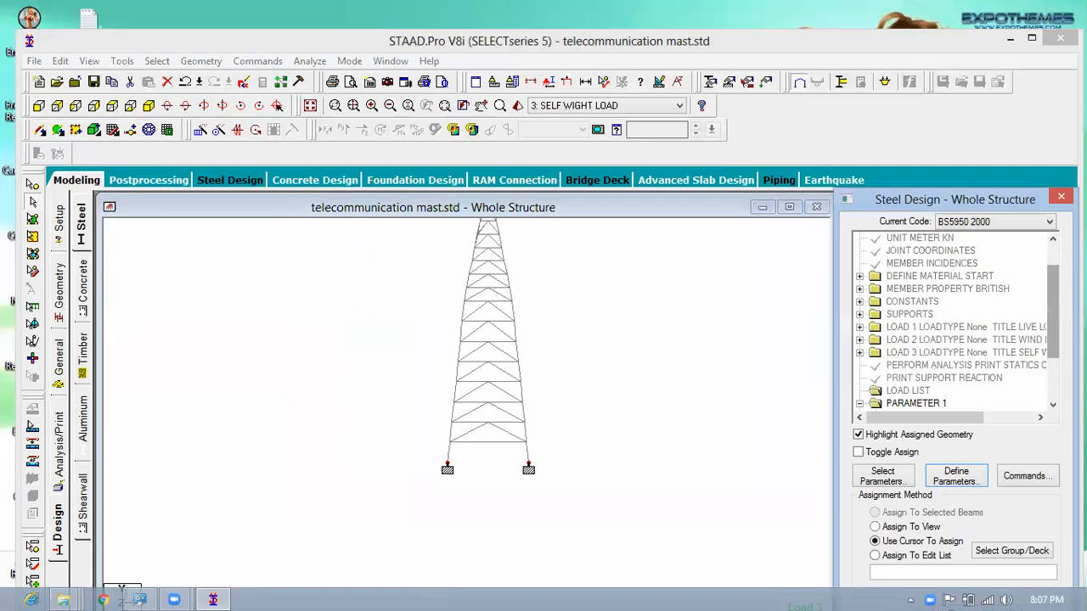
- Assign the PY 275000 parameter to all members in the view, with the mast shown isometrically
scroll(1056, 263, down, 2)
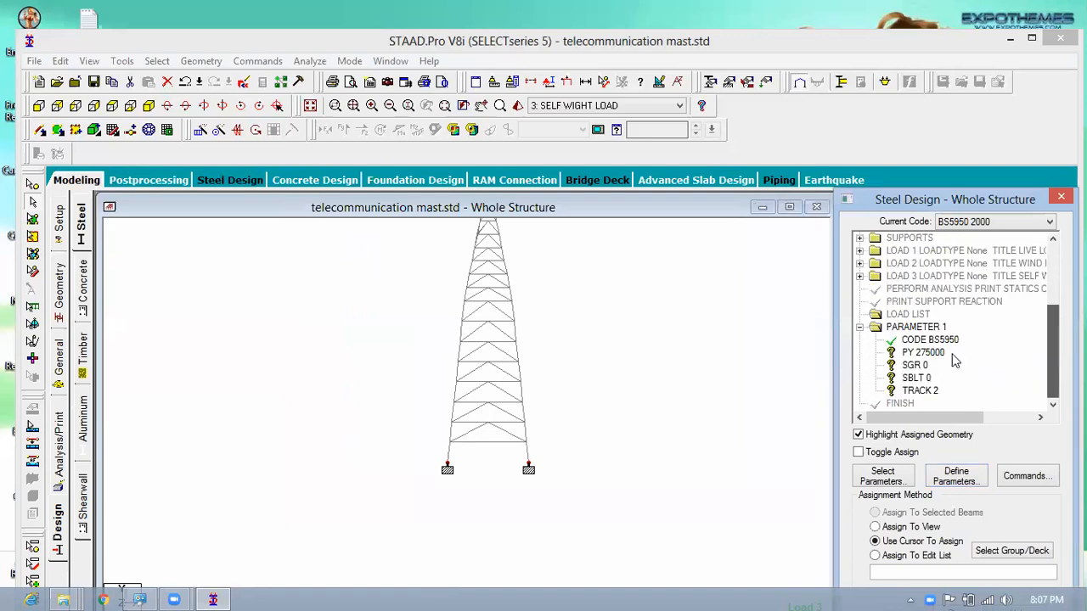
click(933, 354)
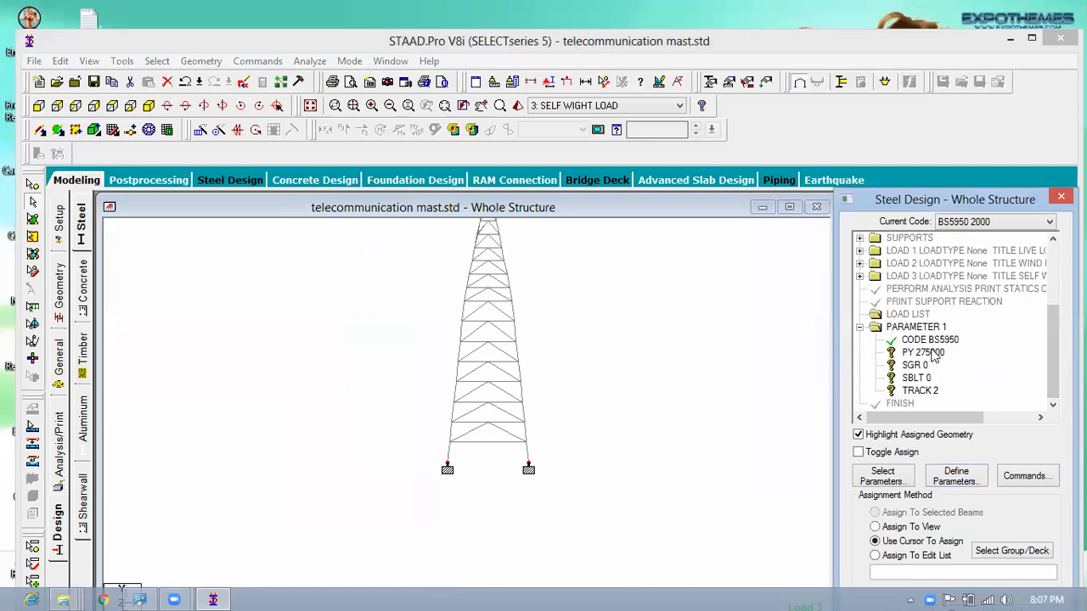
click(898, 527)
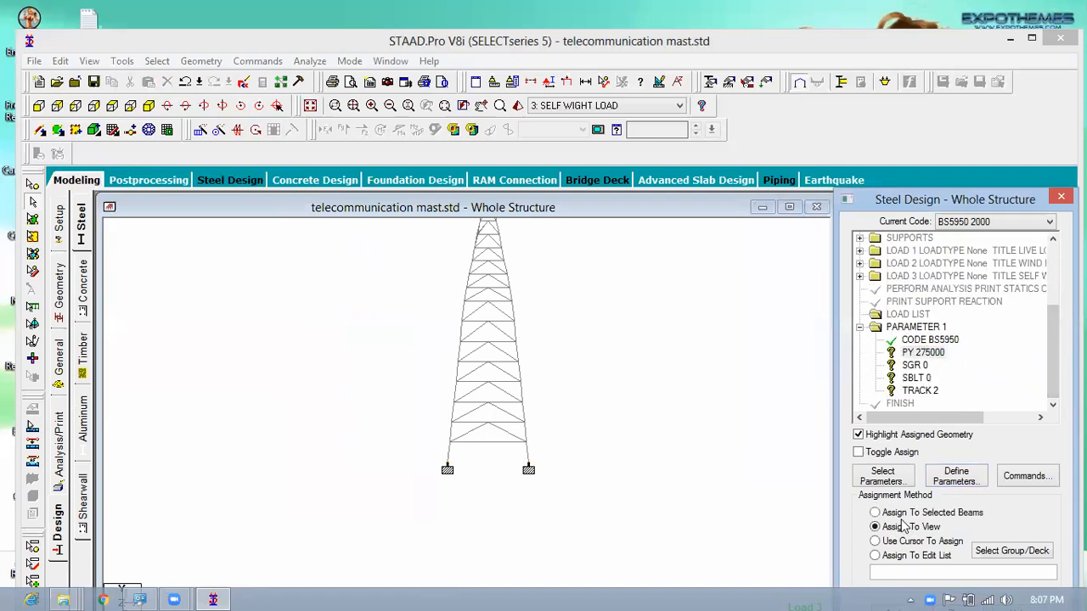
click(149, 106)
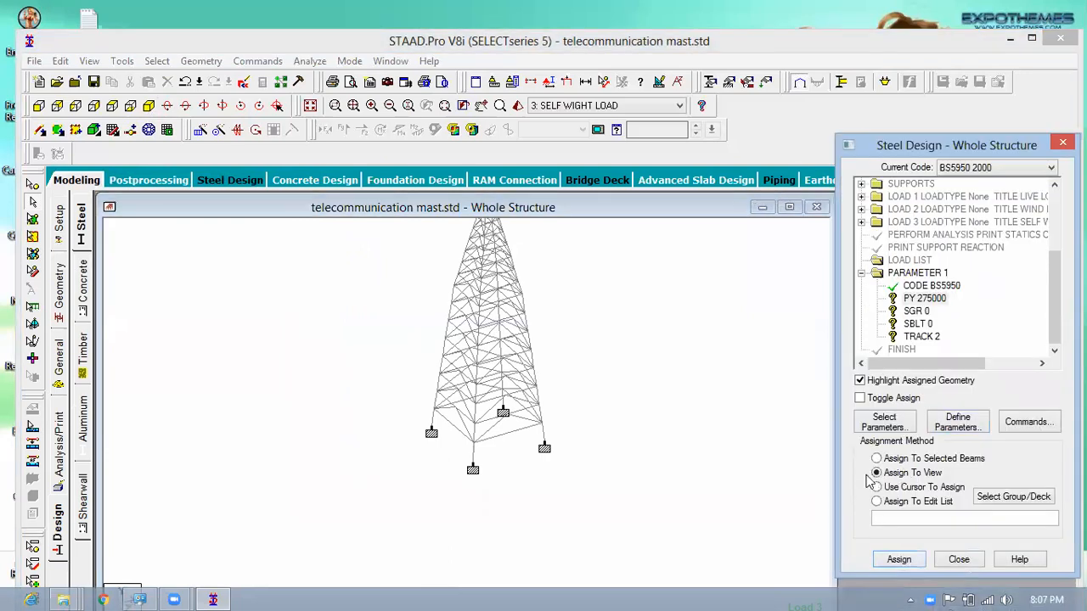
click(900, 559)
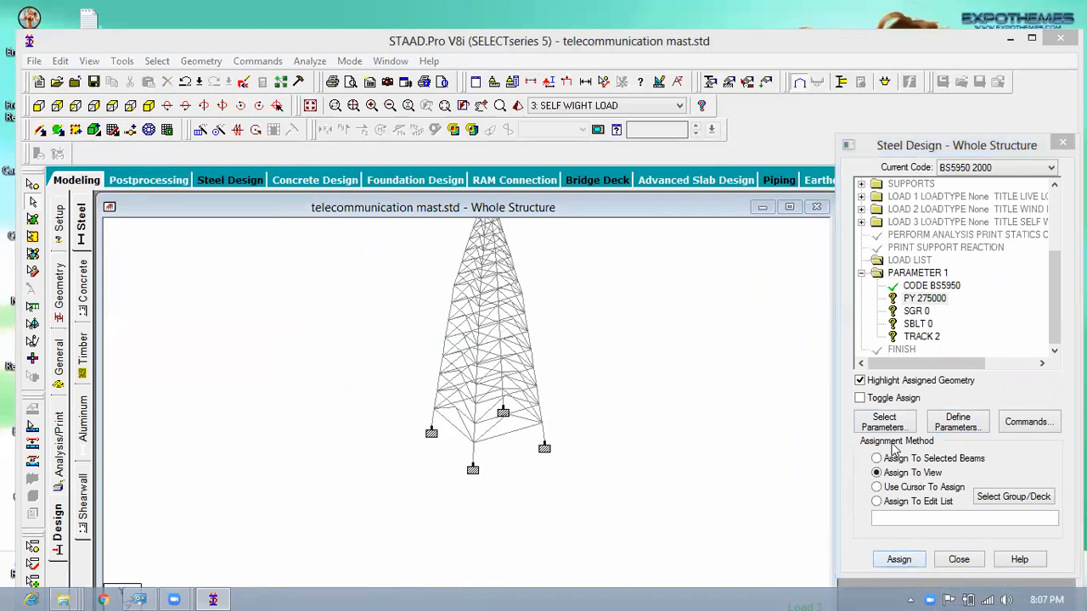
click(965, 402)
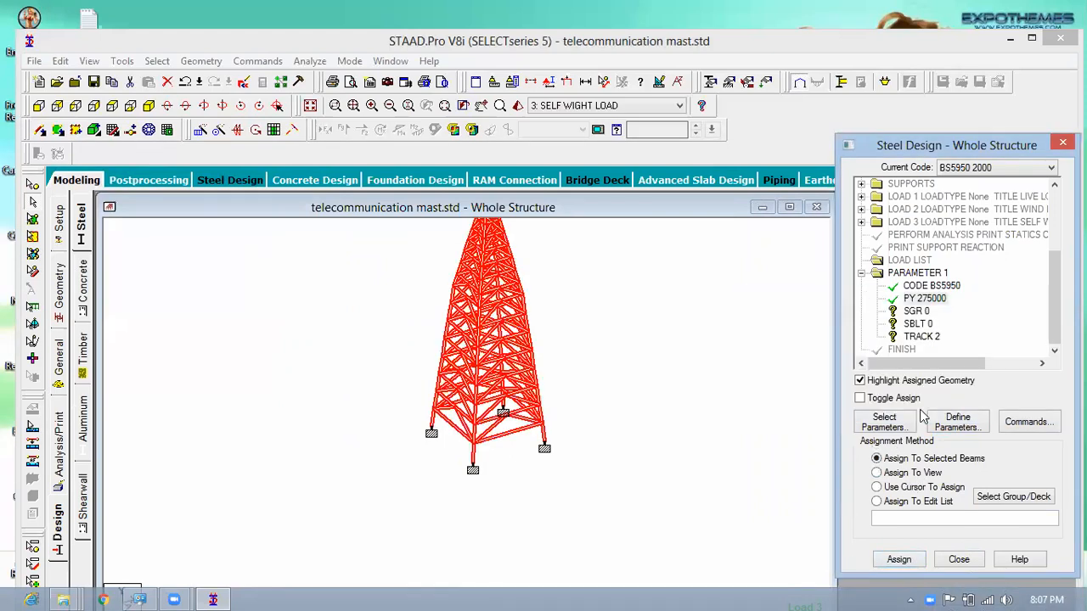
- Assign the SGR 0 steel grade parameter to all members in the view
click(915, 311)
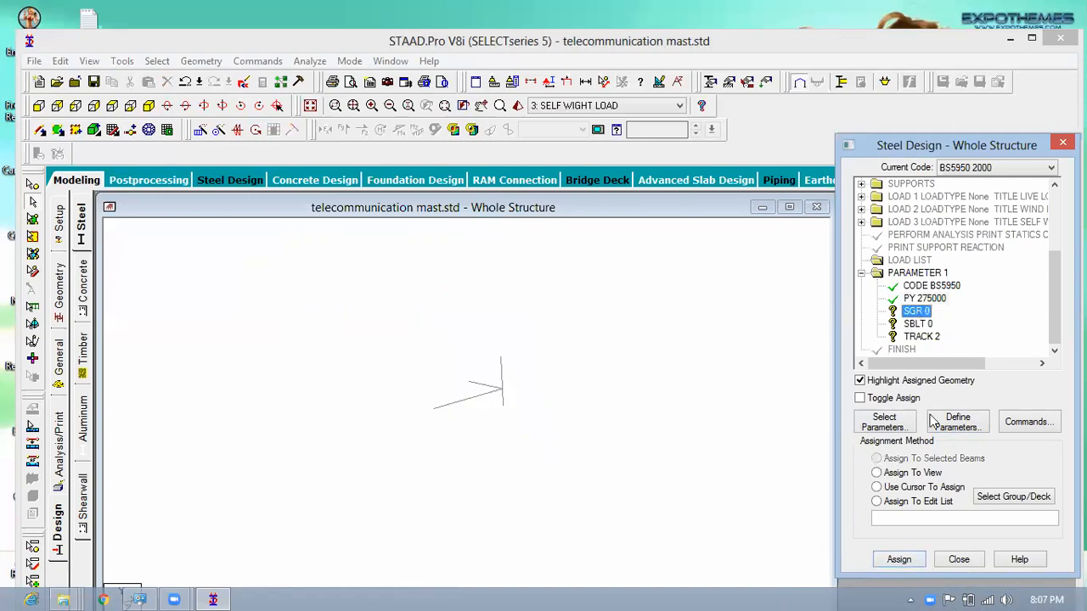
click(897, 477)
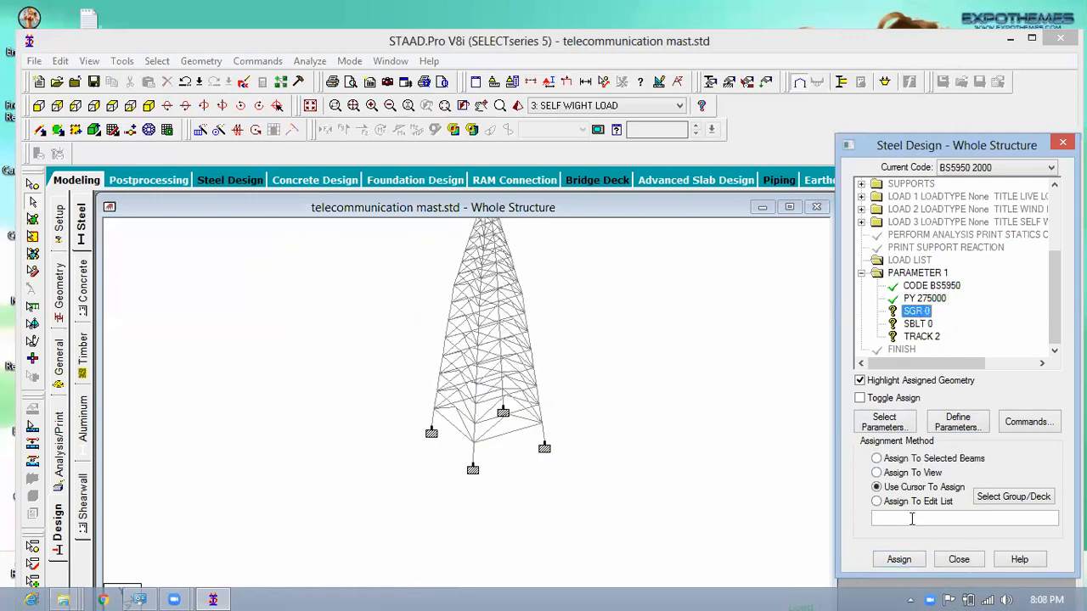
click(900, 561)
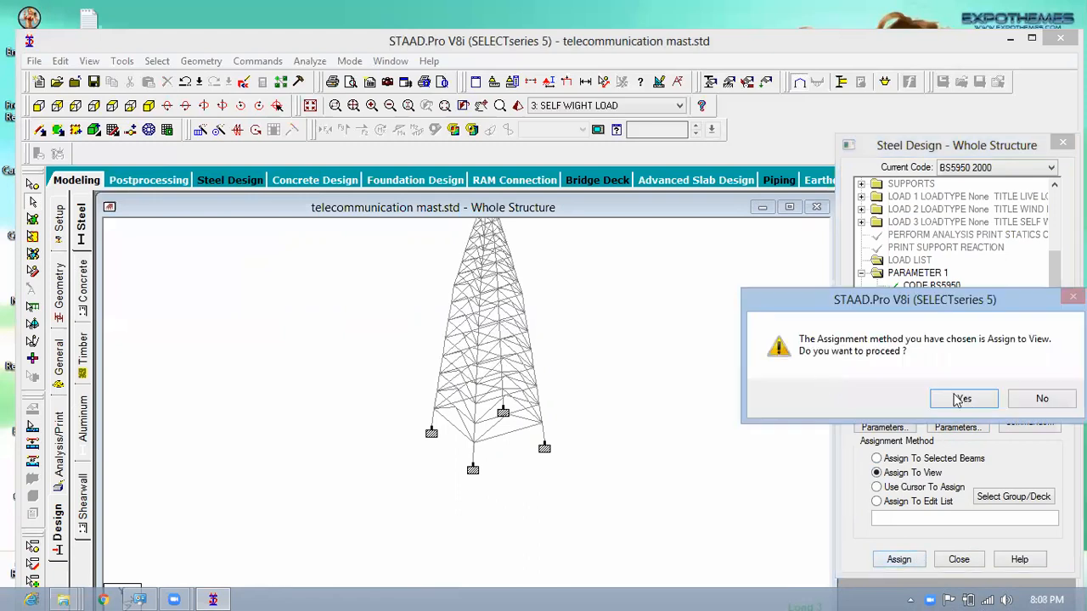
click(960, 400)
- Assign the SBLT 0 section type parameter to all members in the view
click(909, 326)
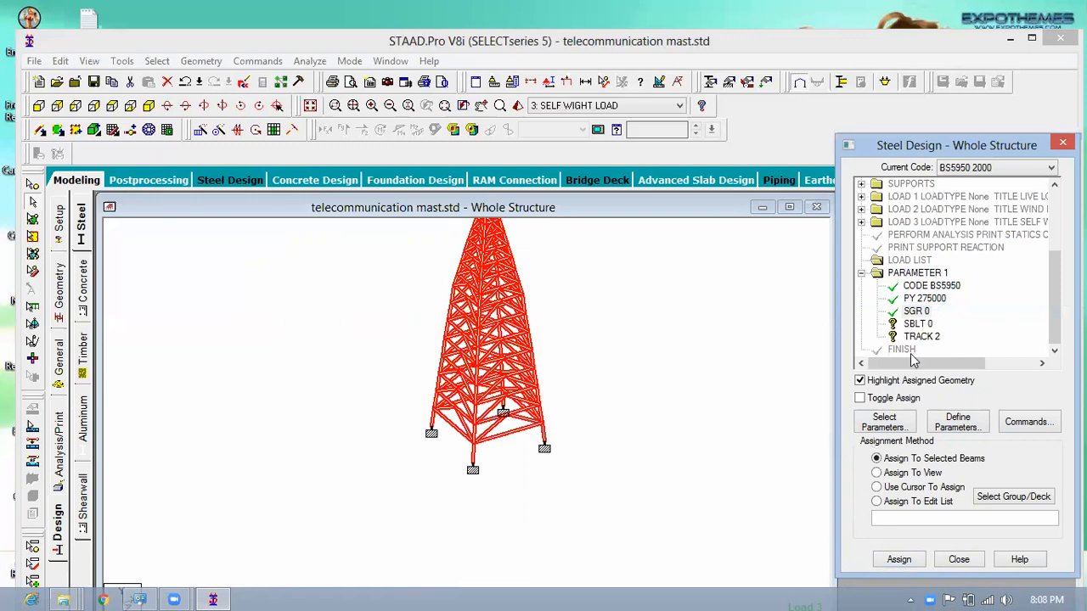
click(909, 475)
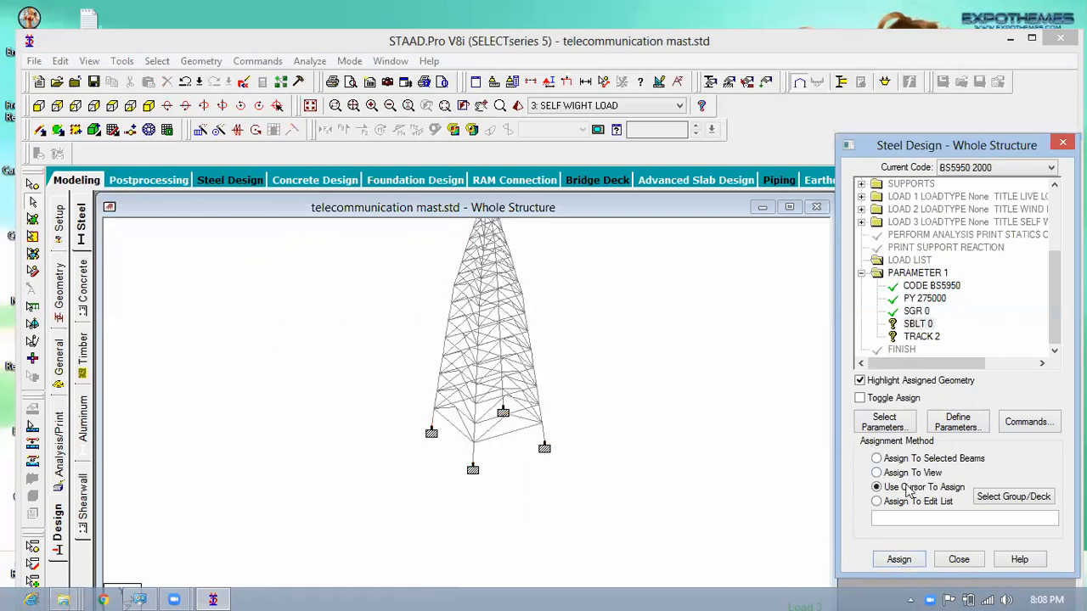
click(899, 560)
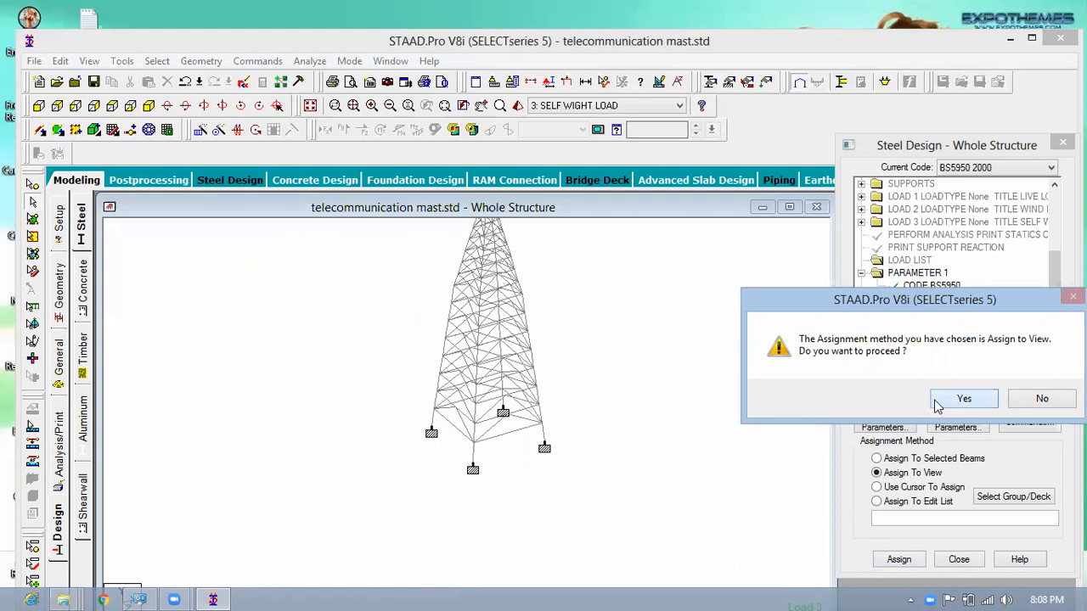
click(964, 399)
- Assign the TRACK 2 output parameter to all members in the view
click(922, 337)
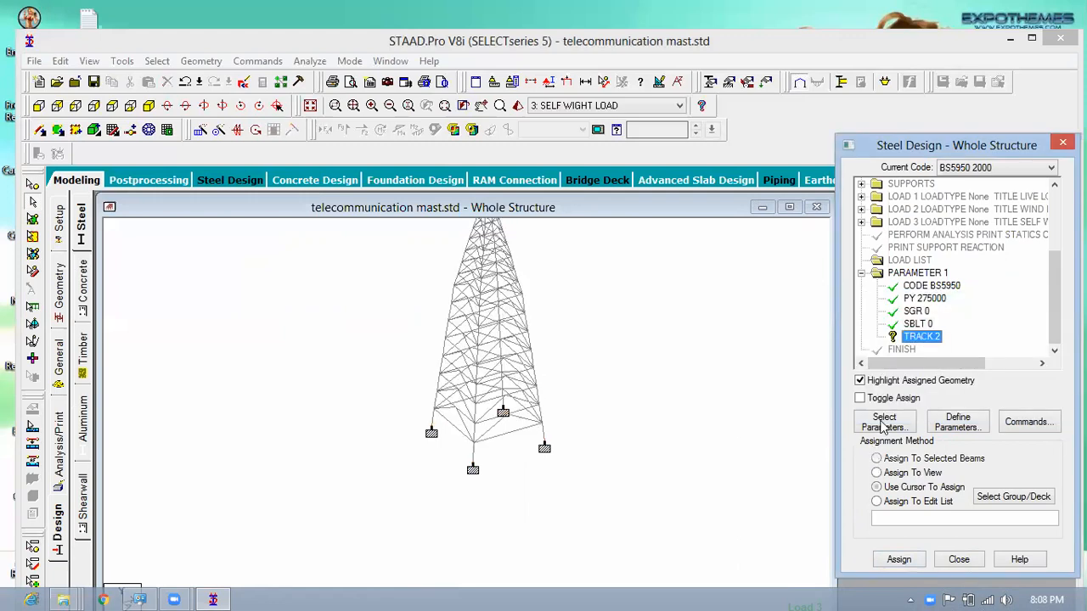
click(901, 484)
click(900, 474)
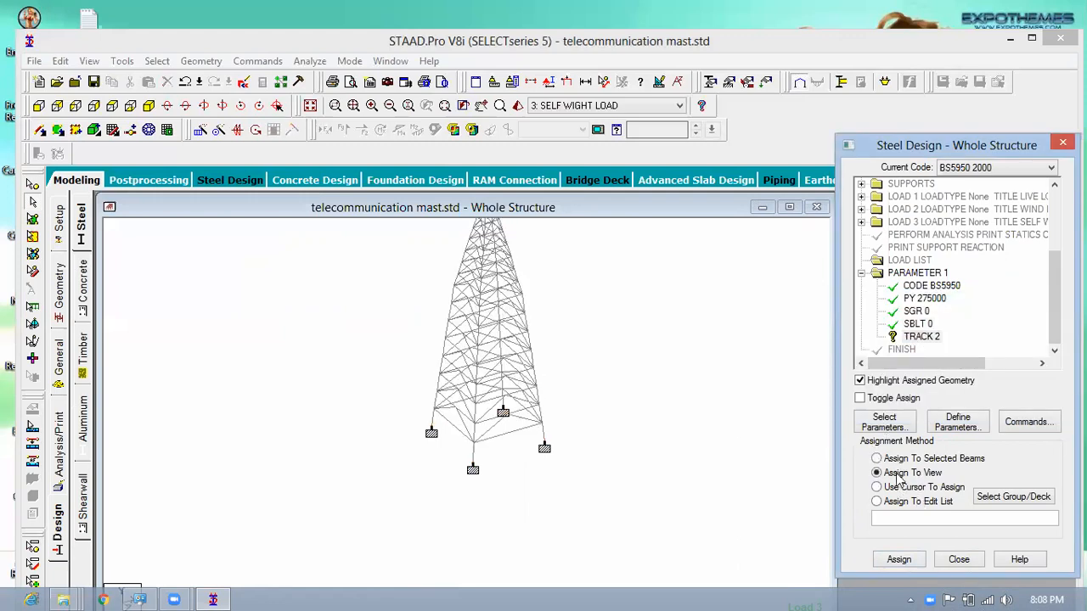
click(899, 559)
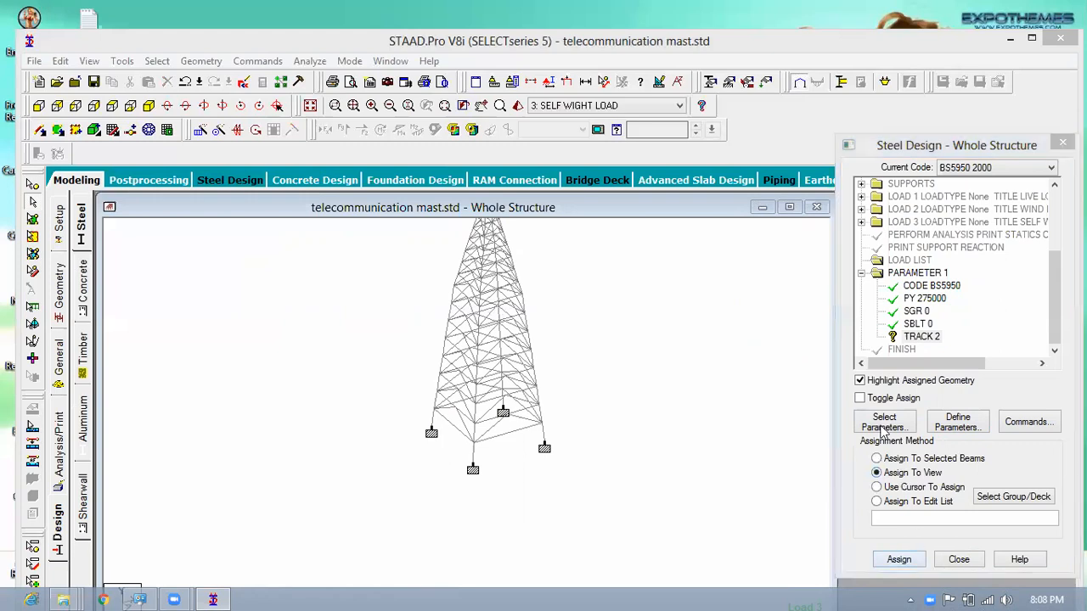
click(950, 402)
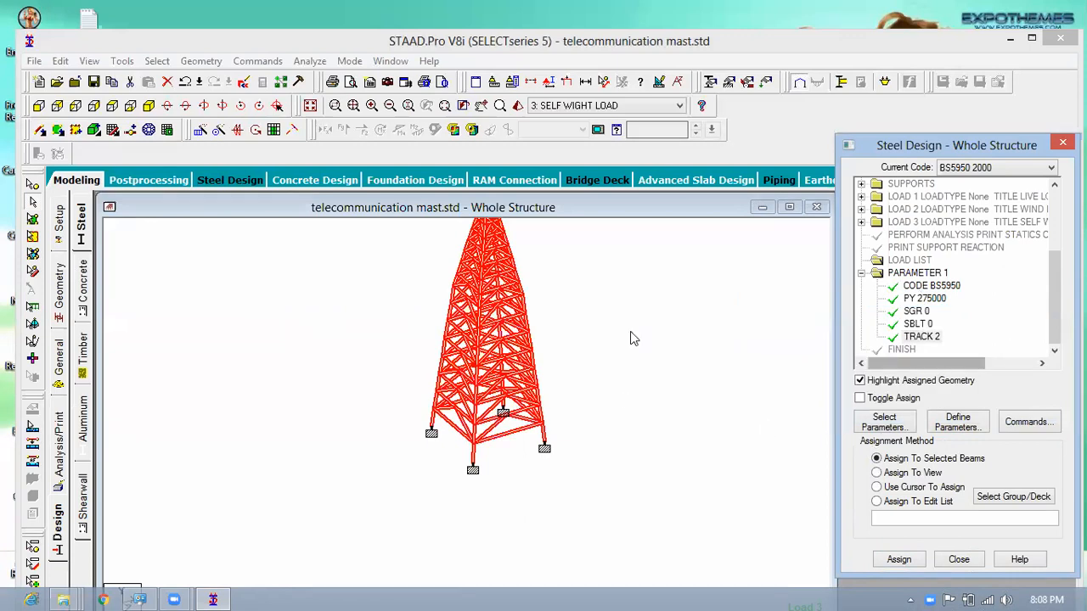
- Assign the CHECK CODE design command to the selected mast members
drag(638, 392, 624, 440)
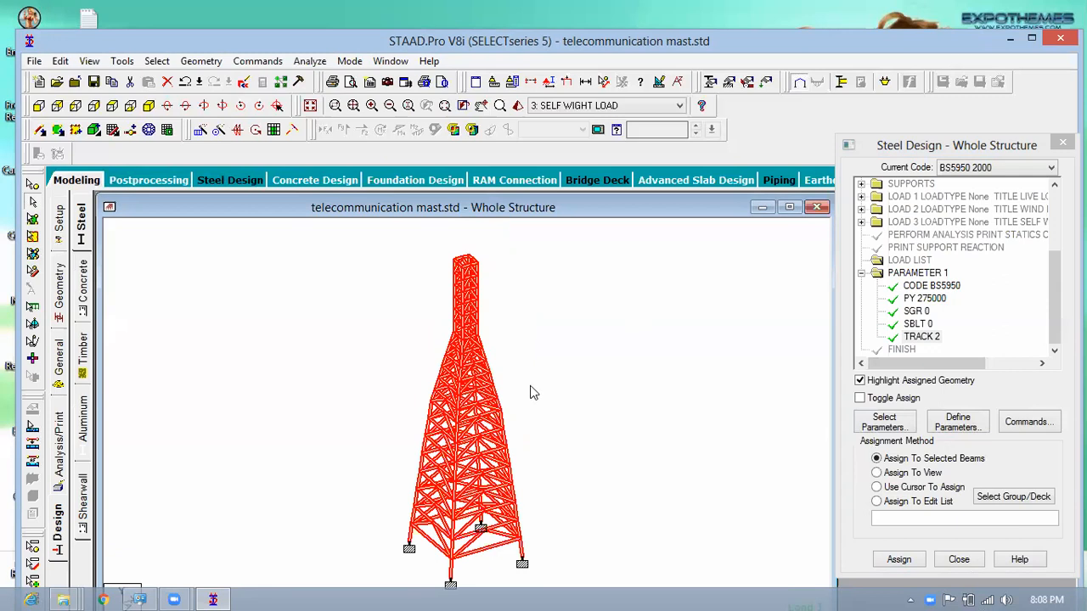
click(1031, 425)
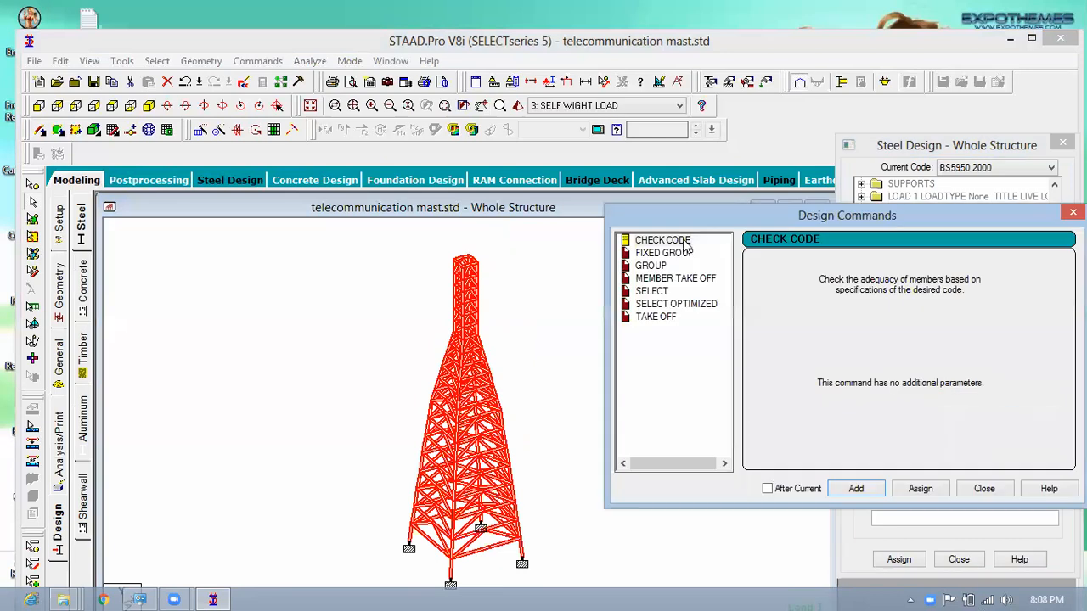
click(683, 241)
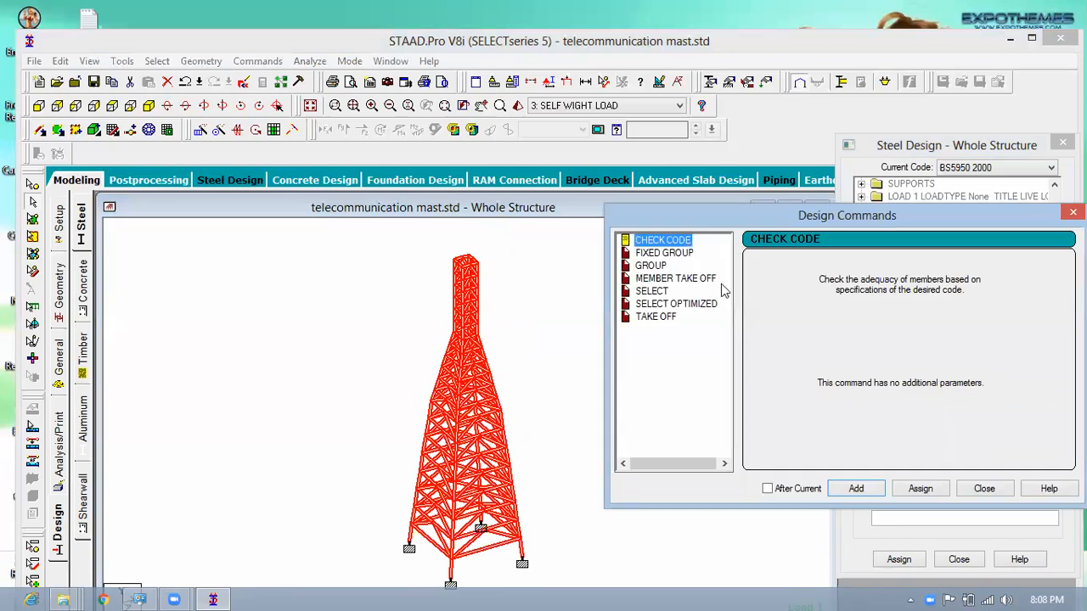
click(918, 488)
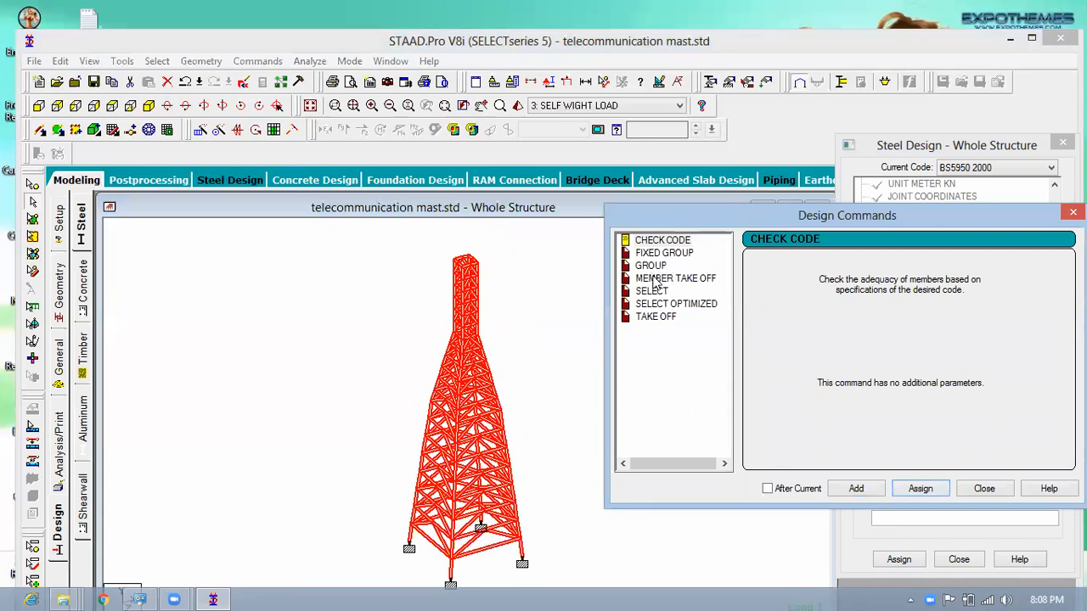
- Assign the MEMBER TAKE OFF, SELECT and TAKE OFF steel design commands to the selected mast members
click(679, 281)
click(921, 489)
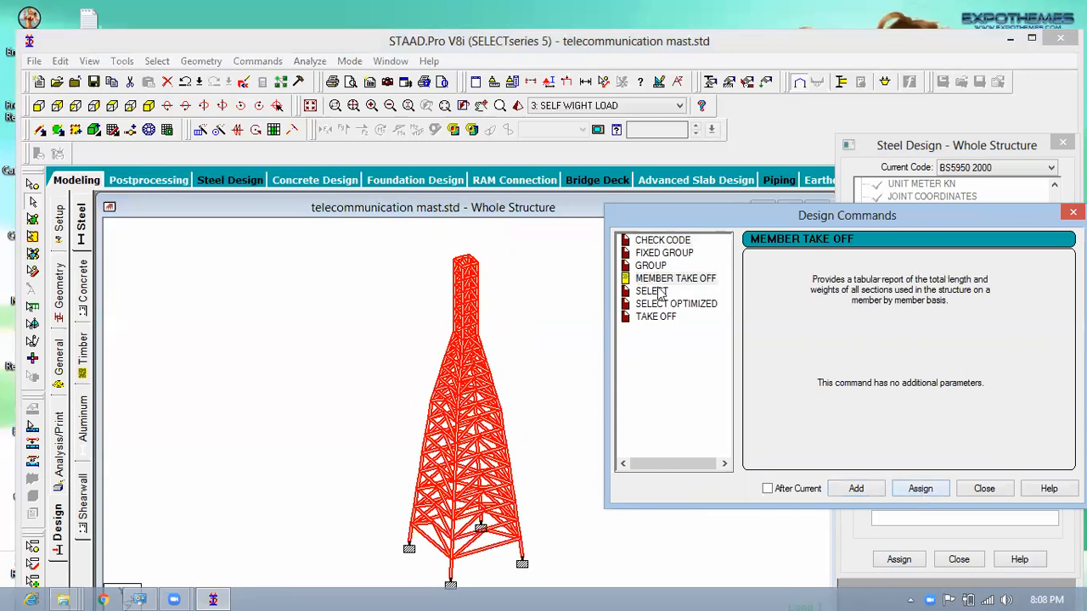
click(654, 291)
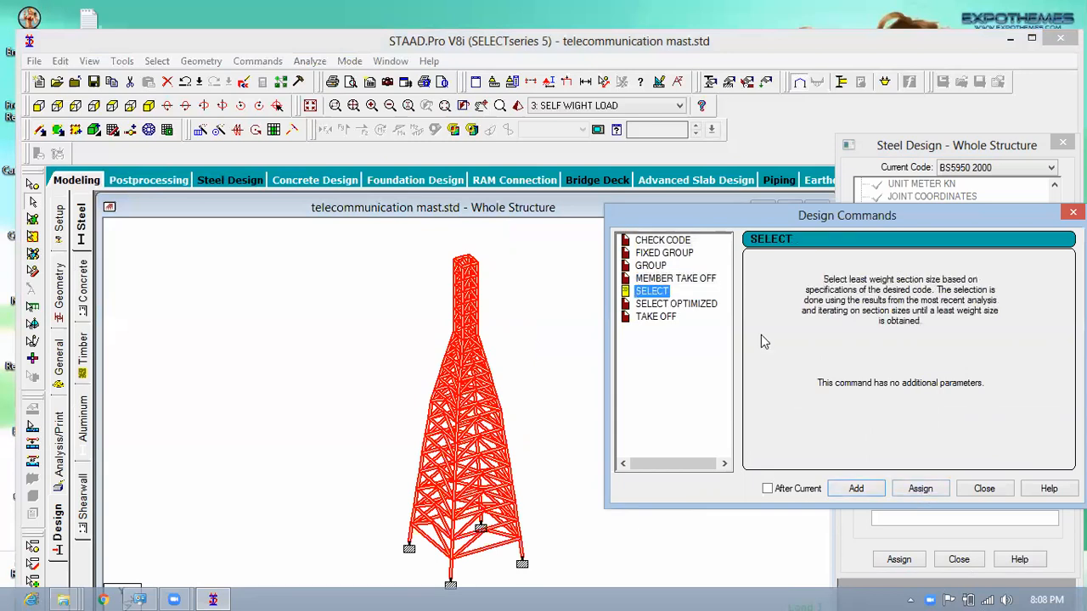
click(924, 491)
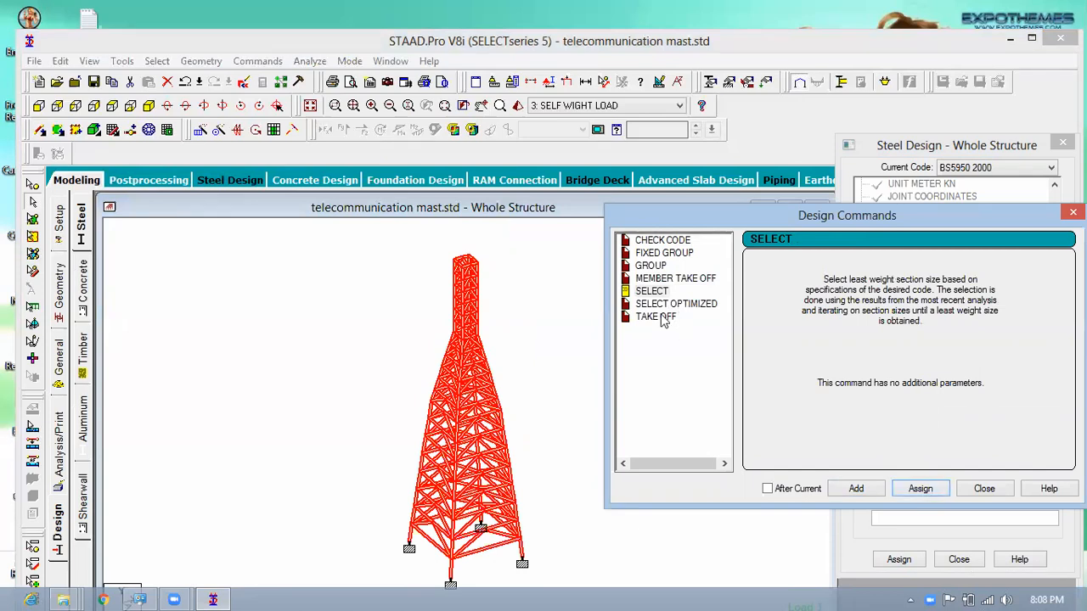
click(659, 317)
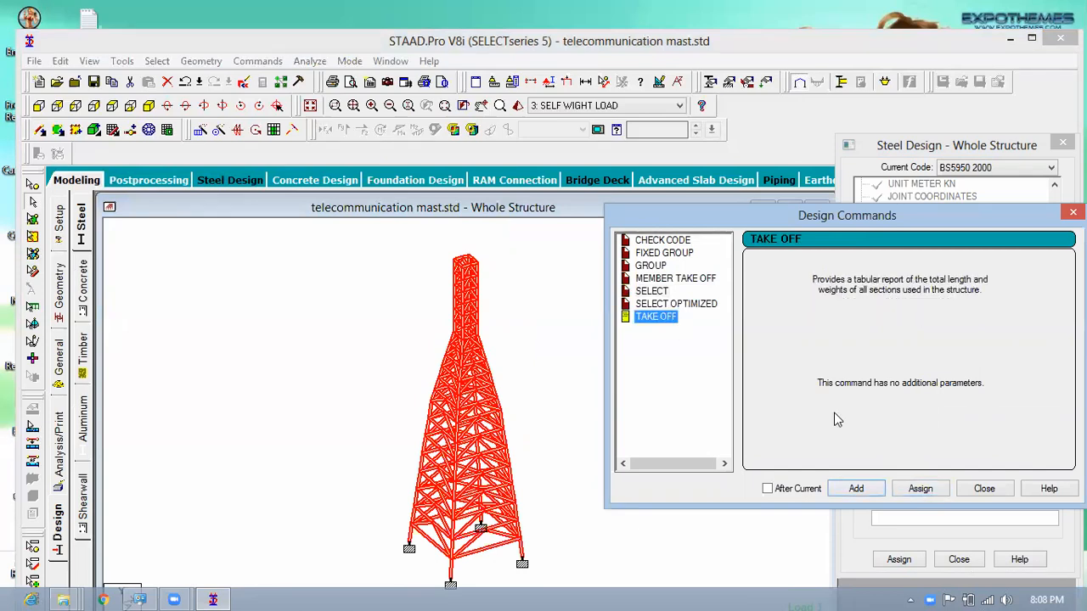
click(921, 491)
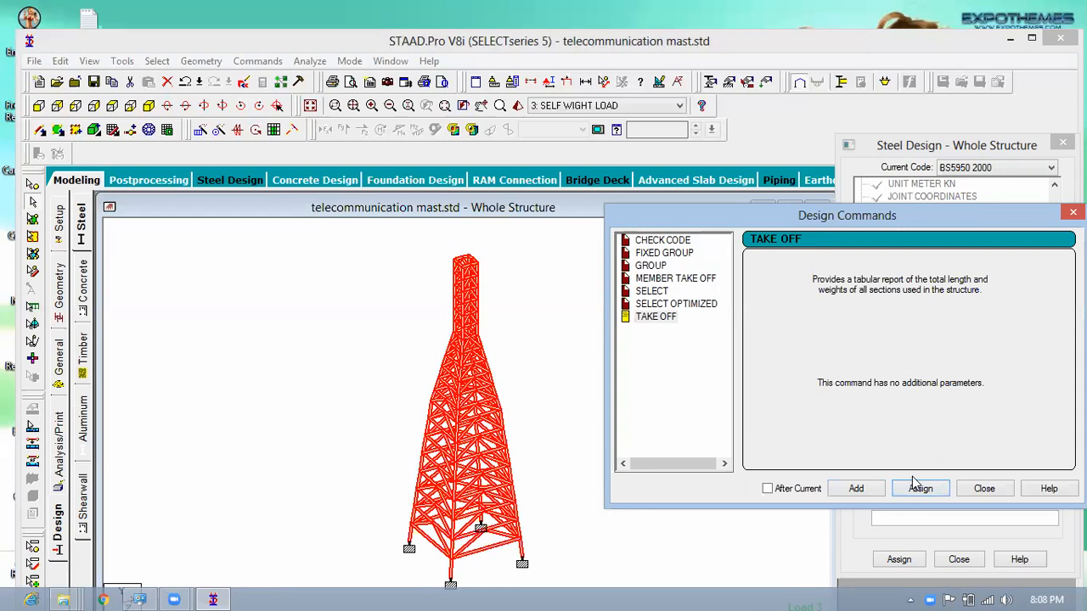
click(988, 495)
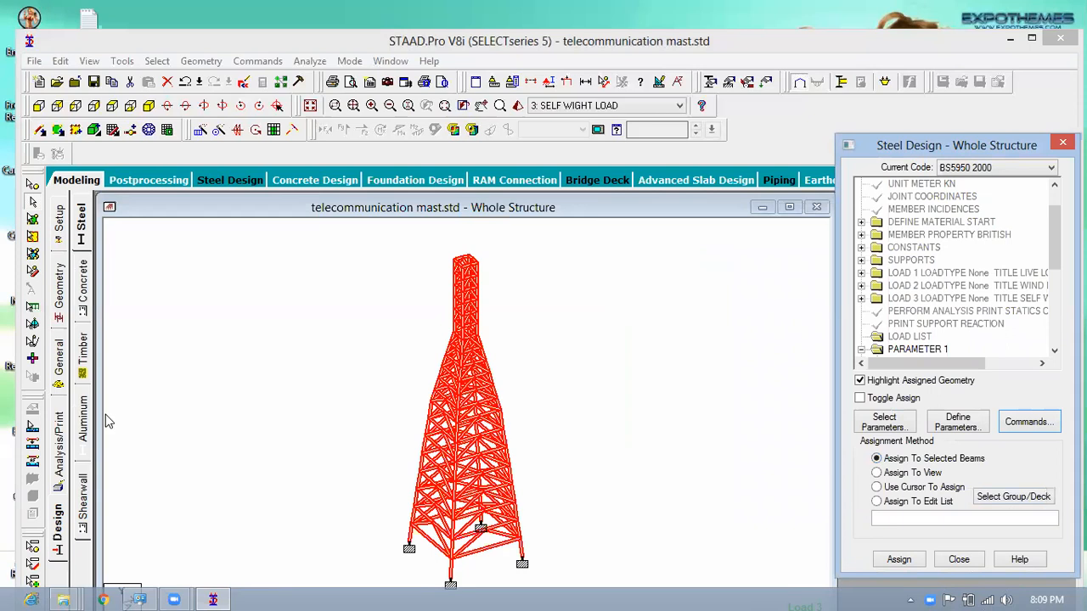
- Add a Perform Analysis command with the No Print option after the steel design commands
click(60, 441)
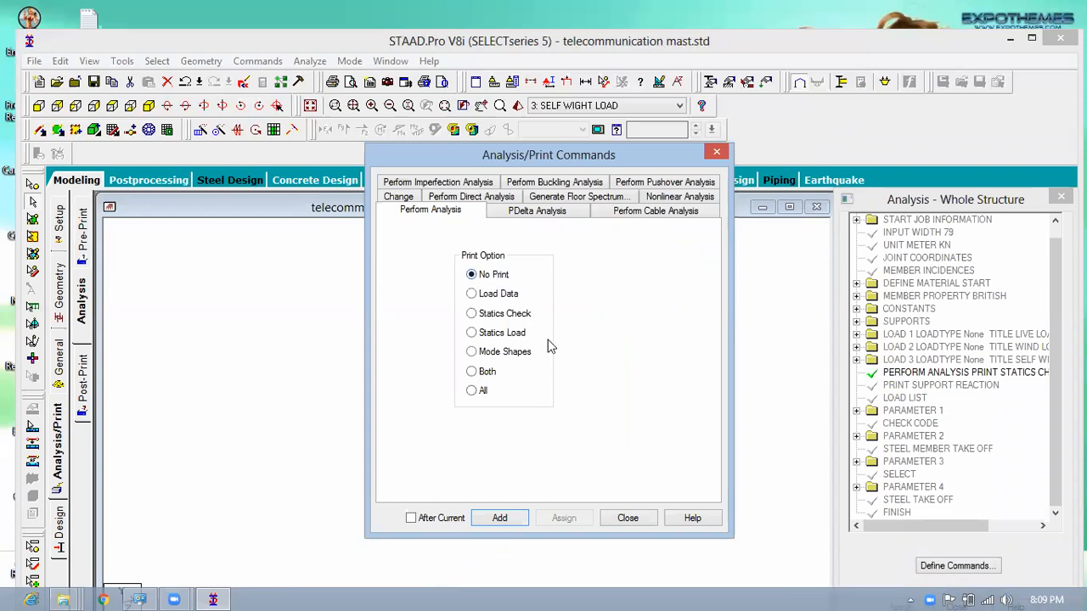
click(518, 519)
click(628, 518)
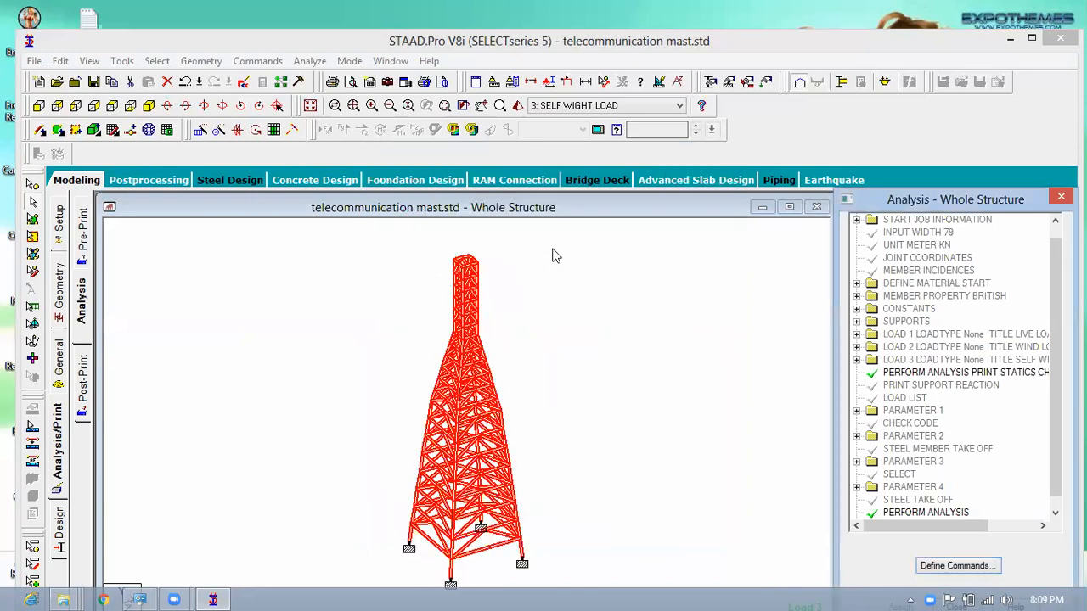
- Run the analysis of the mast model, saving the modified structure first, and minimize the analysis report
drag(819, 41, 807, 76)
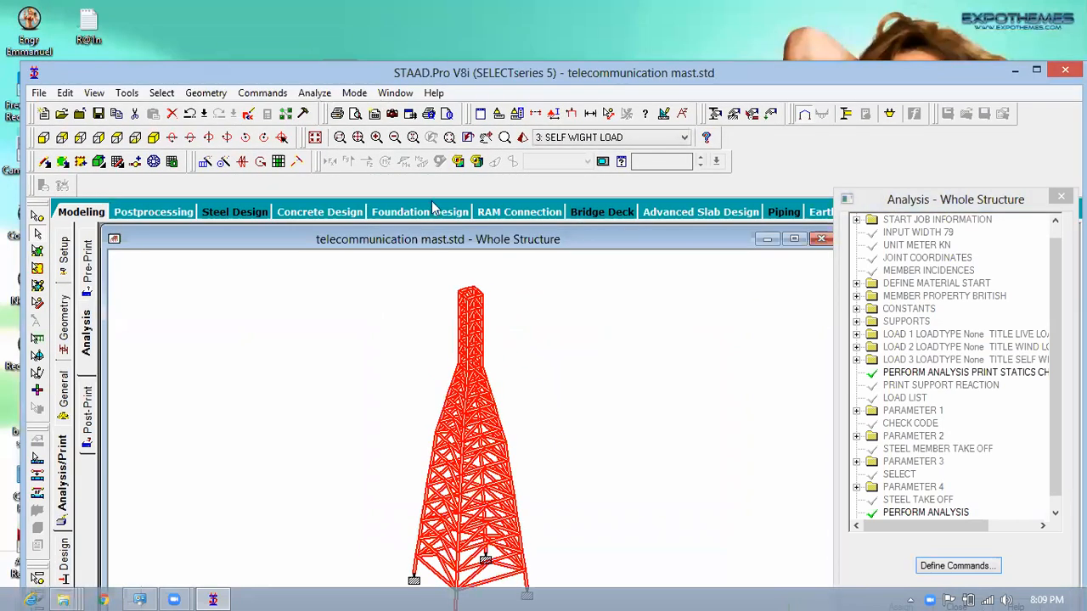
click(314, 93)
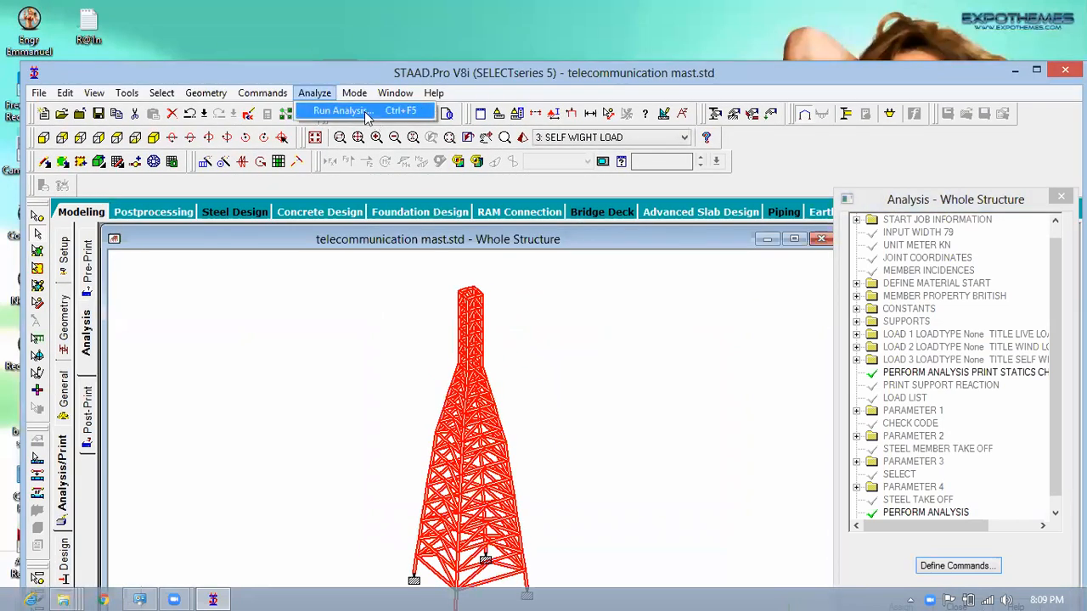
click(344, 111)
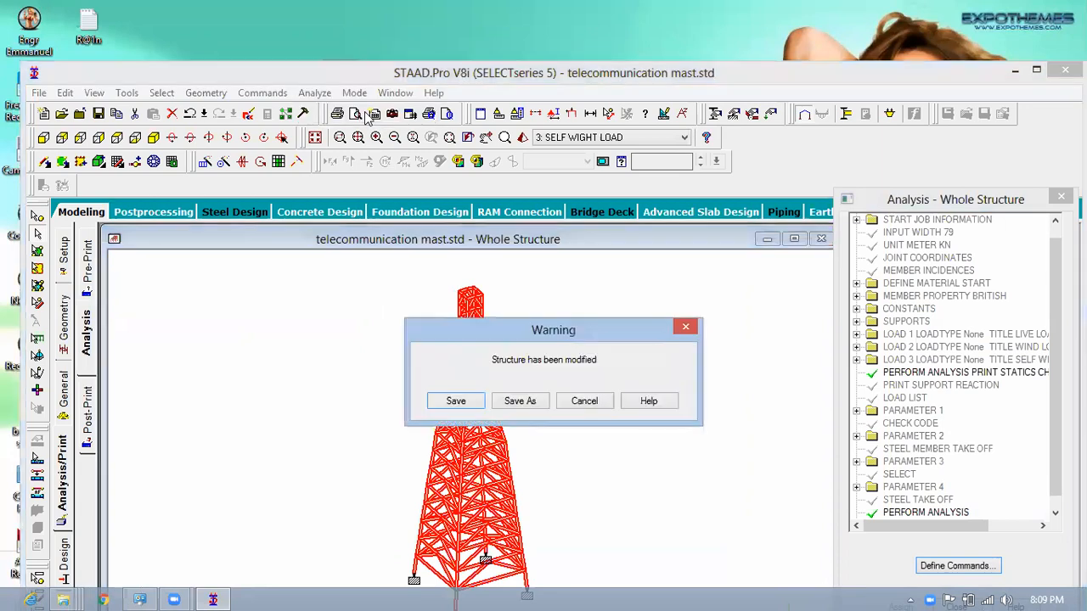
click(454, 402)
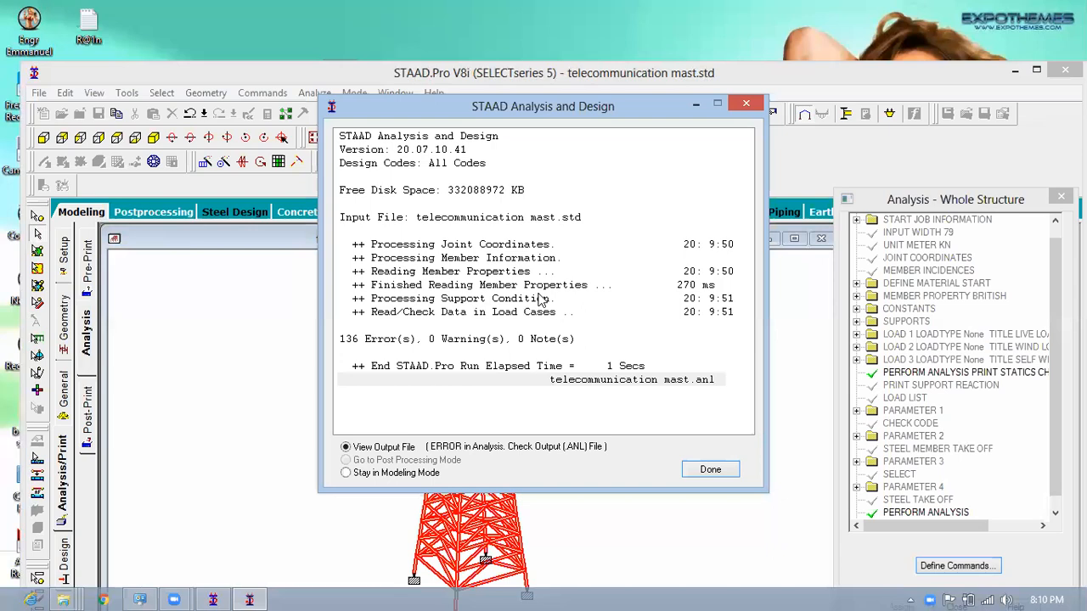
click(695, 107)
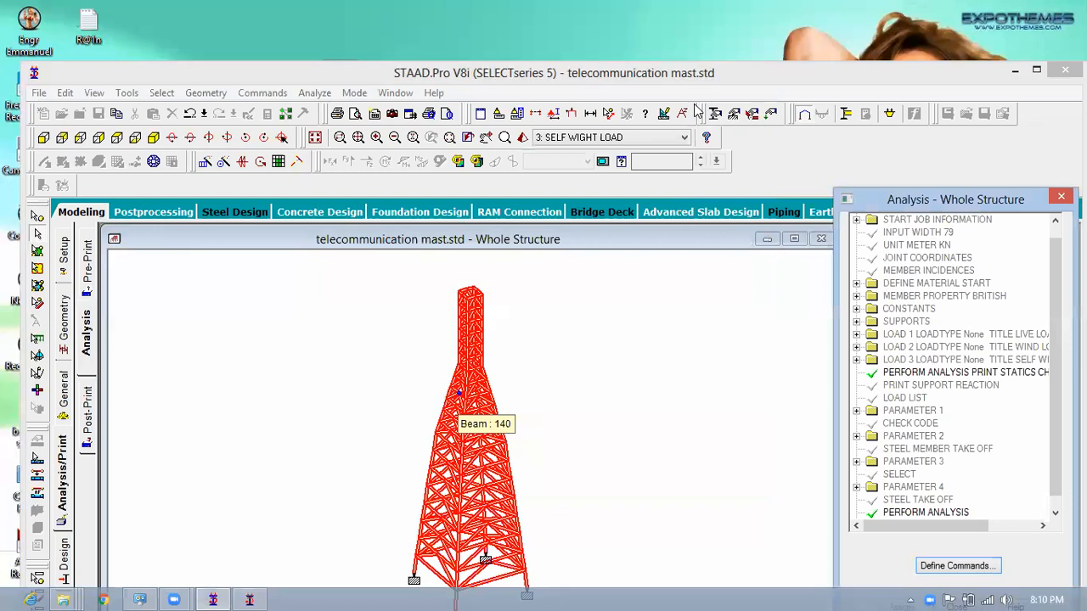